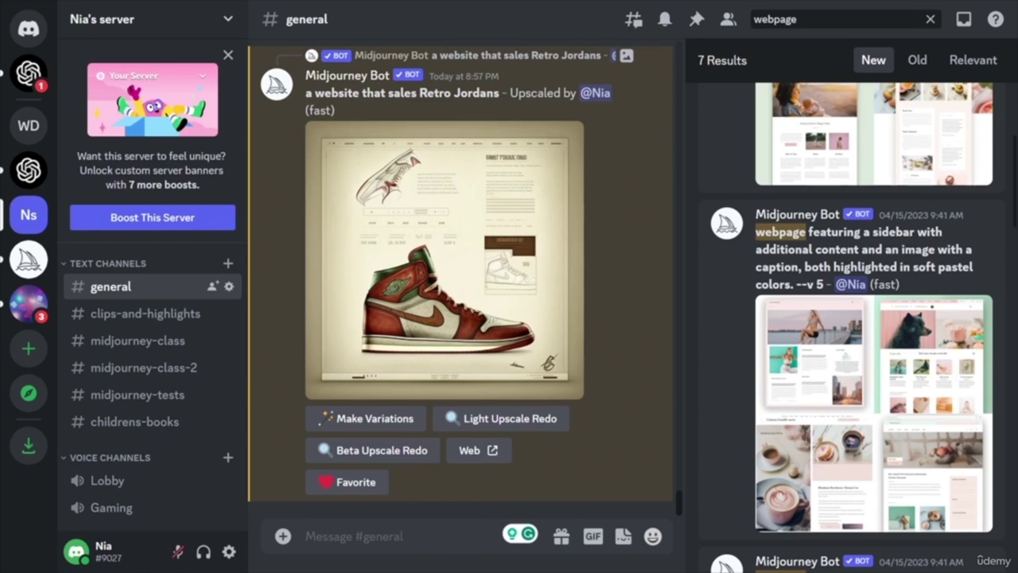
- Submit '/imagine futuristic cityscape 2D side scroller game --video' to the Midjourney Bot
left_click(396, 537)
type("/")
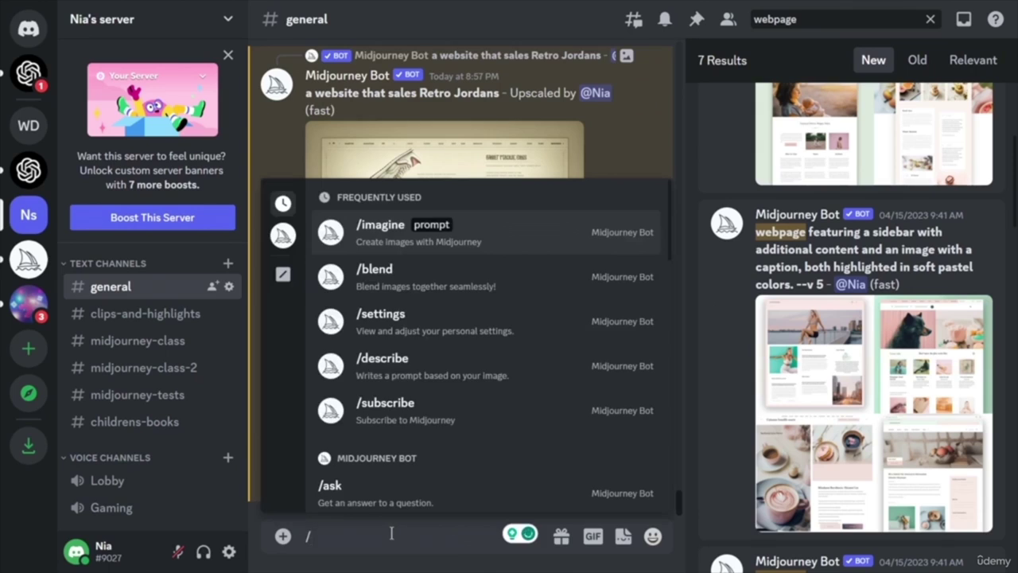
key("Return")
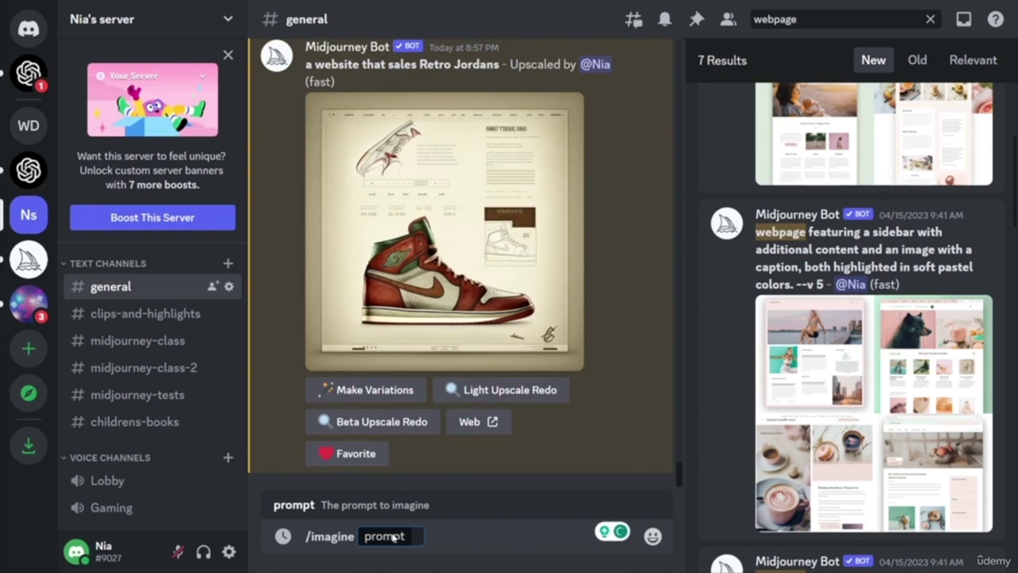
type("futuristic cityscape 2D side scroller game")
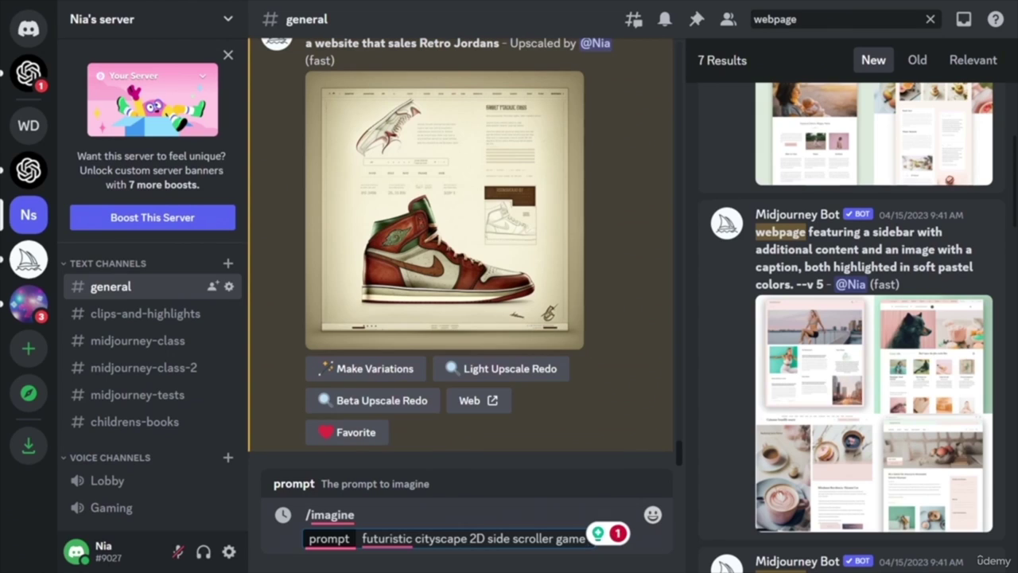
type("--")
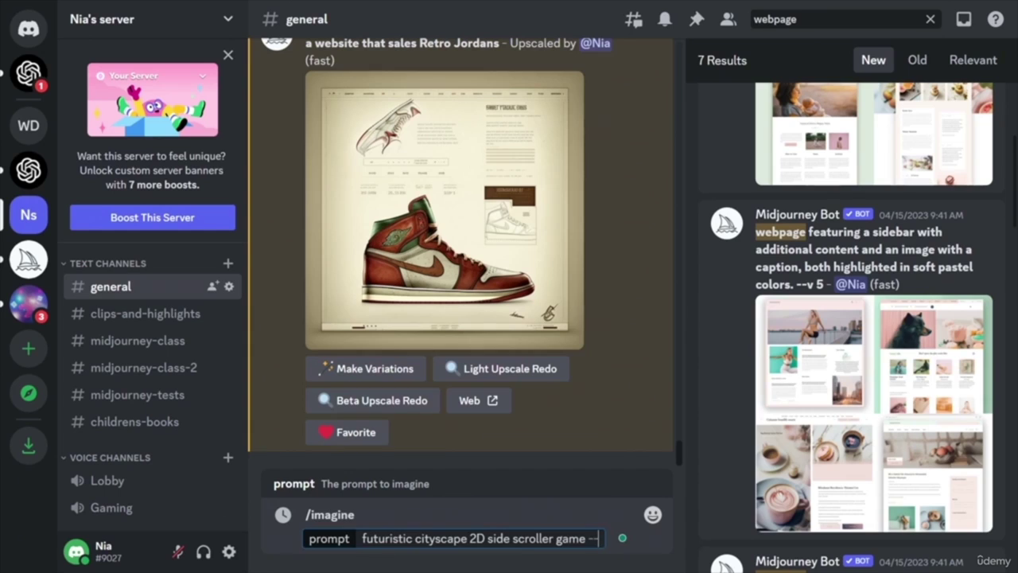
type("vi")
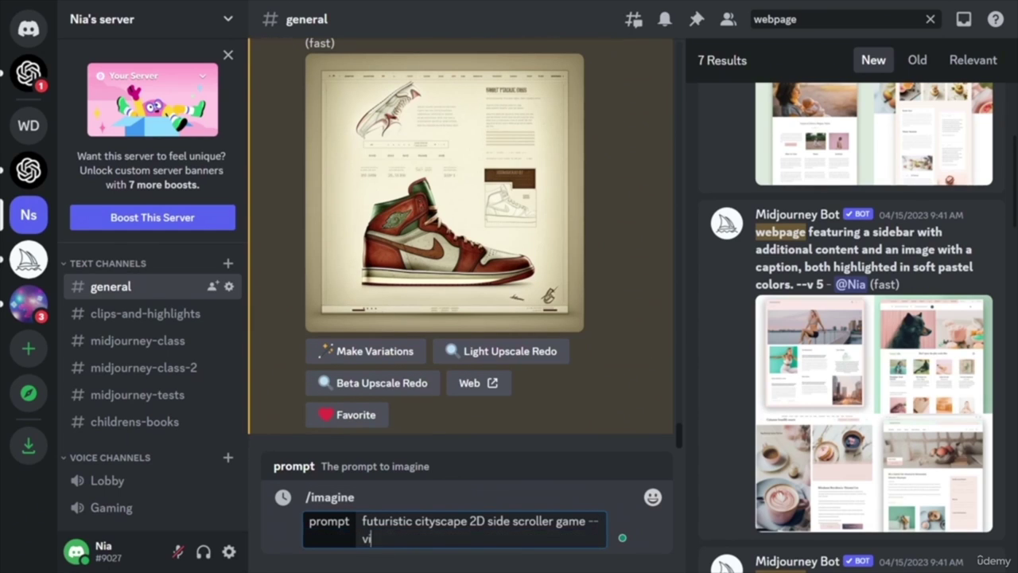
type("deo")
key("Return")
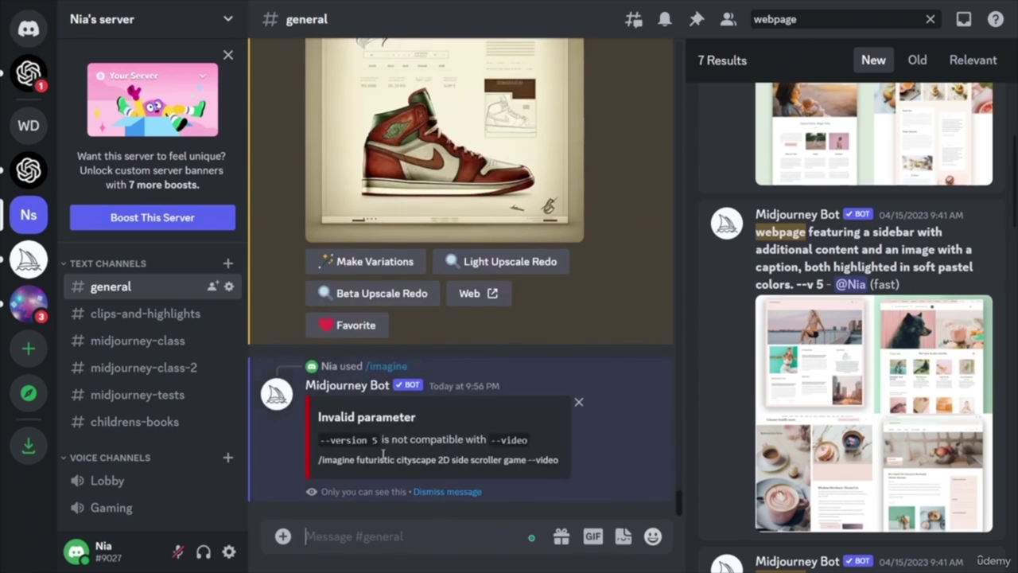
- Resend the rejected cityscape prompt via /imagine with ' --v 3' appended
left_click_drag(356, 460, 562, 464)
key("ctrl+c")
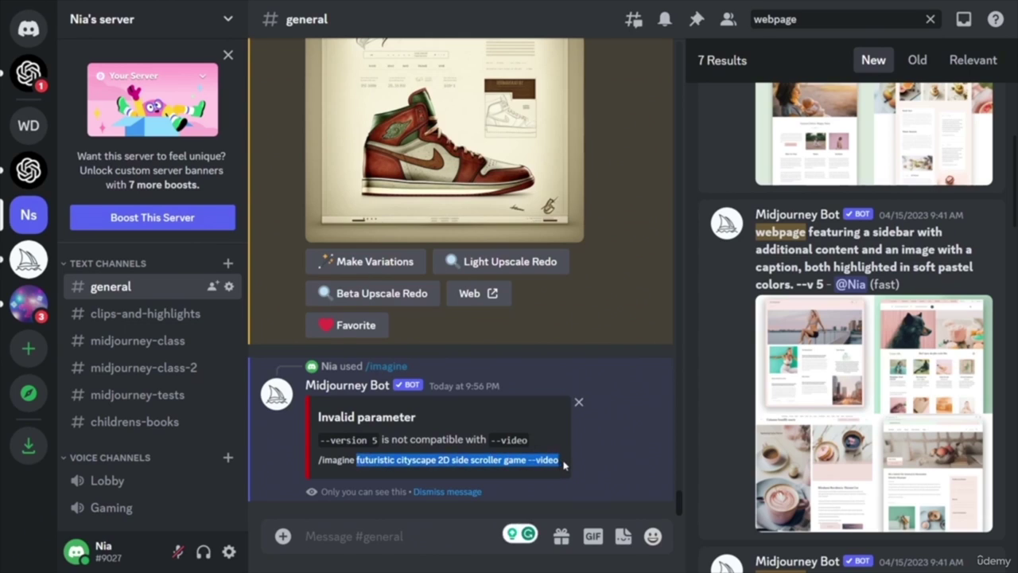
left_click(377, 538)
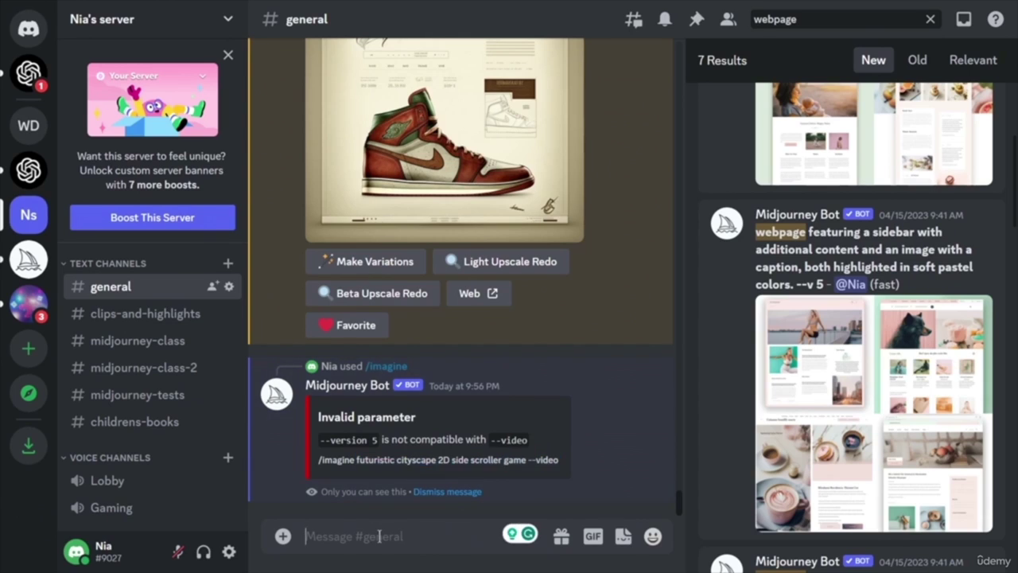
type("/")
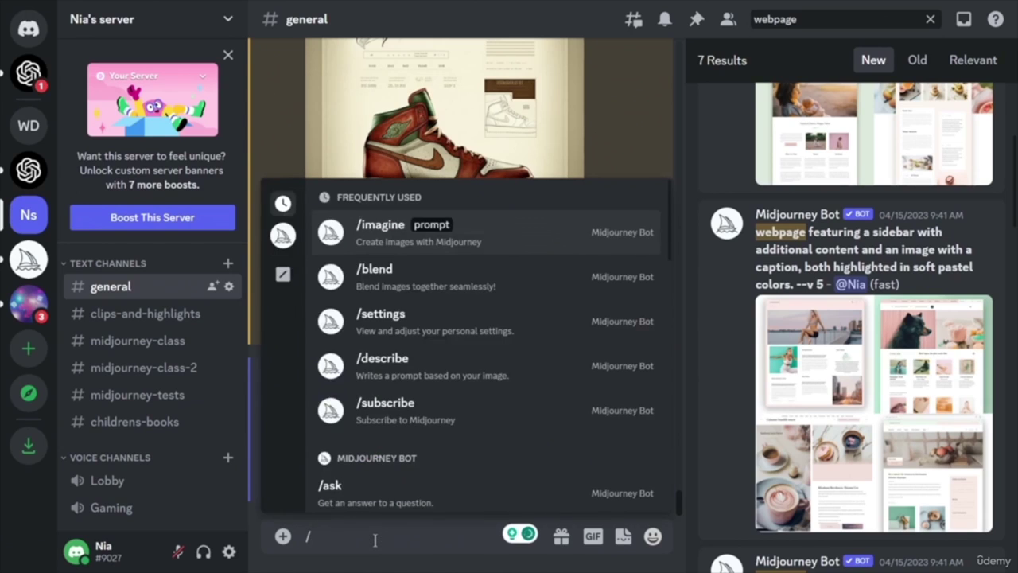
key("Return")
key("ctrl+v")
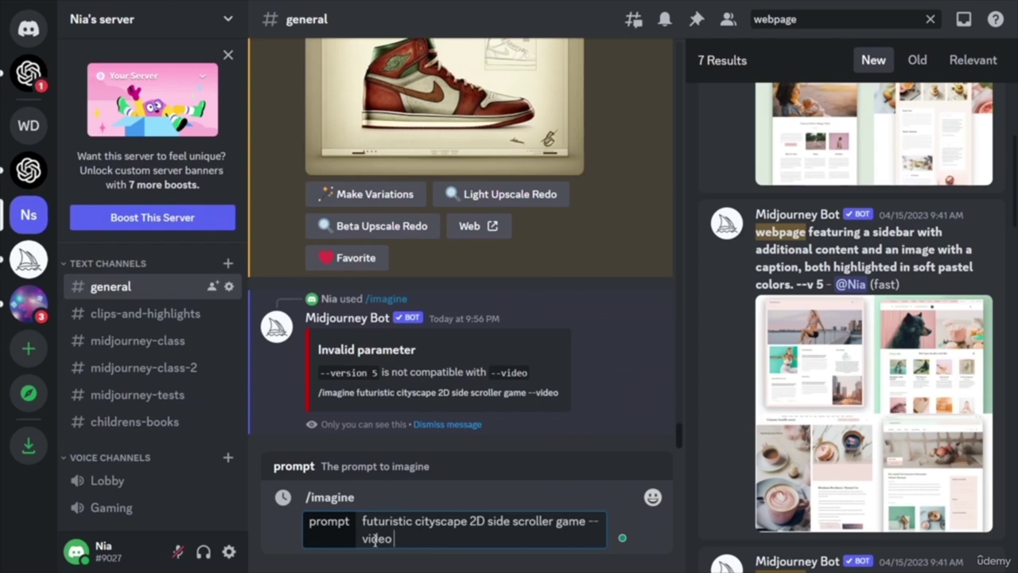
type("--v 3")
key("Return")
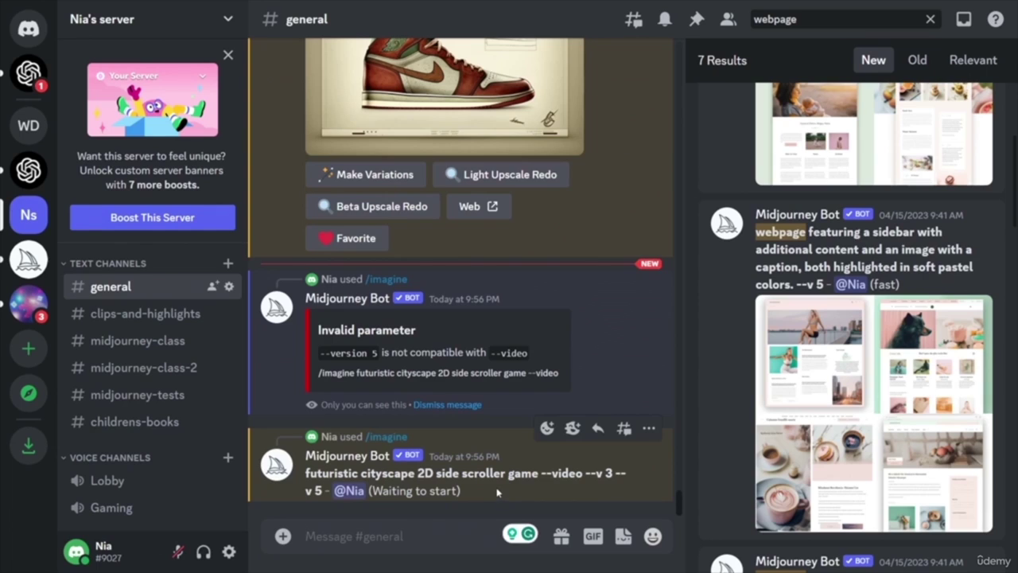
- Close the web search results and copy the queued --v 3 prompt text
left_click(929, 19)
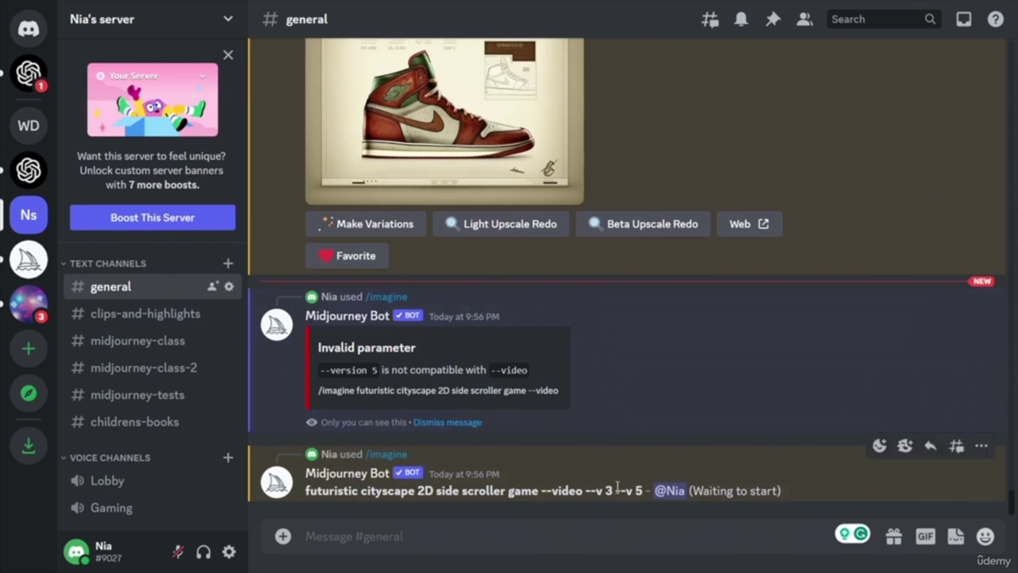
left_click_drag(619, 490, 306, 500)
key("ctrl+c")
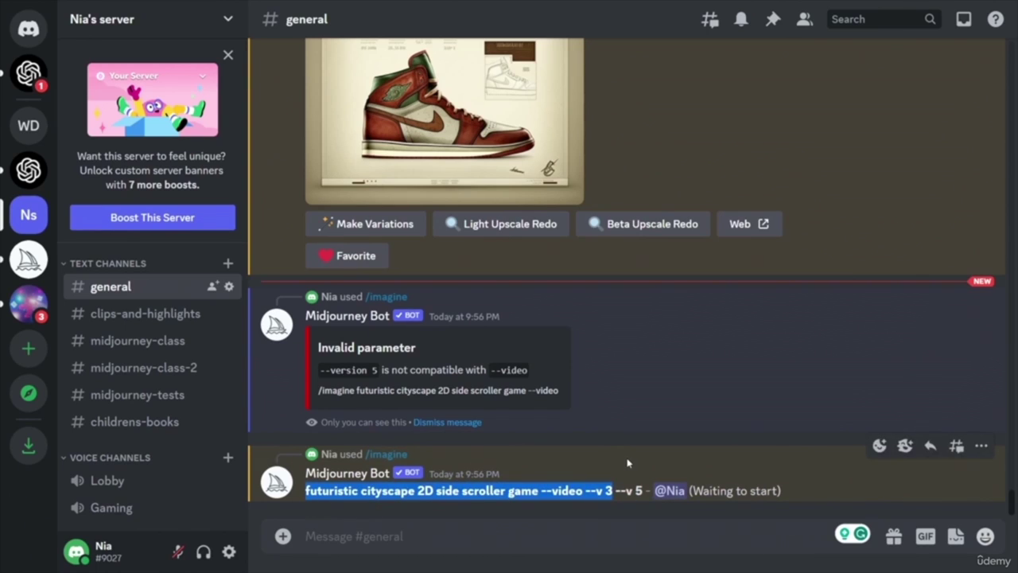
left_click(512, 542)
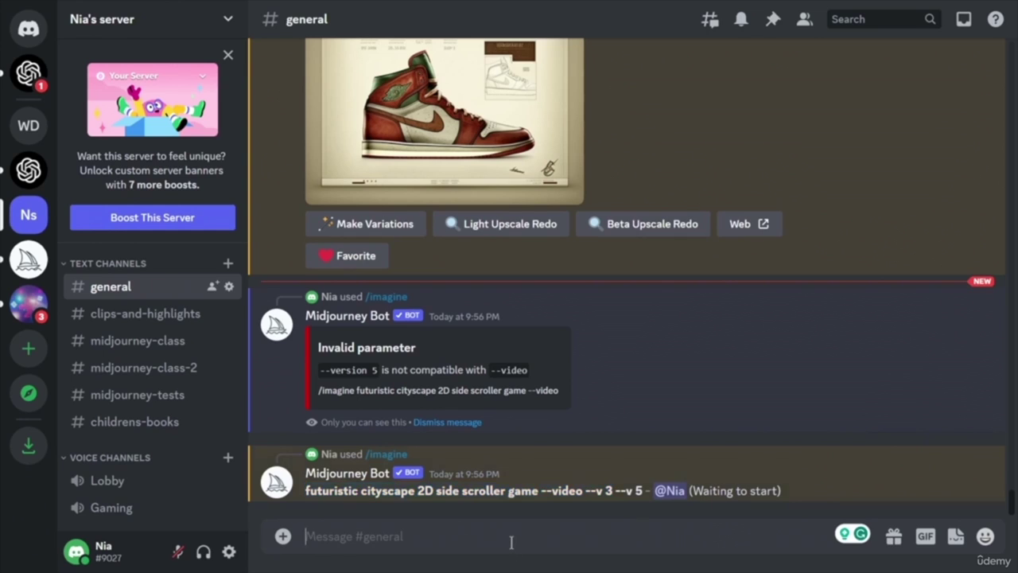
- Queue the cityscape prompt ending '--video --v 2' with /imagine
type("/imagine")
key("Tab")
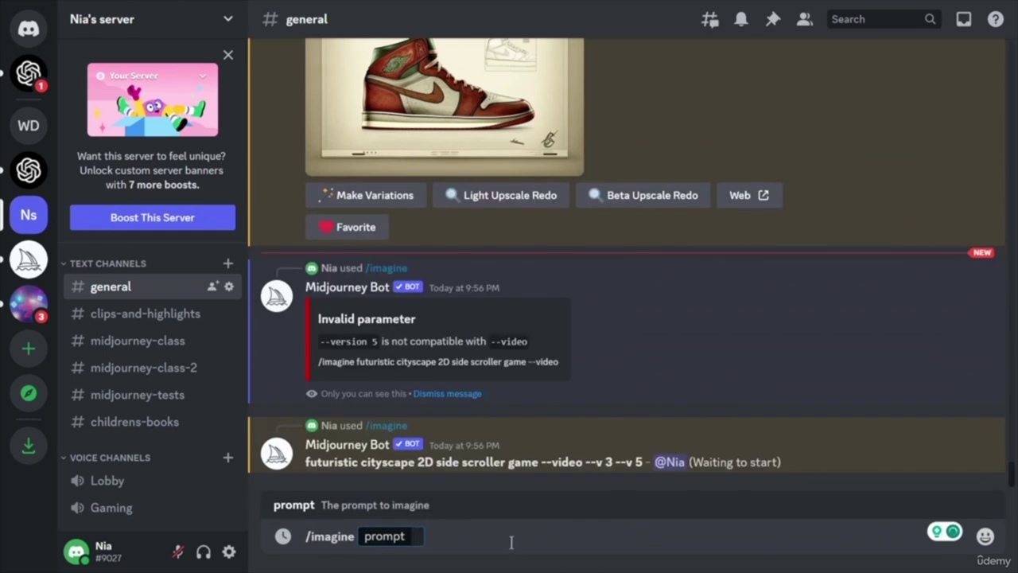
key("ctrl+v")
key("BackSpace")
key("BackSpace")
type("2")
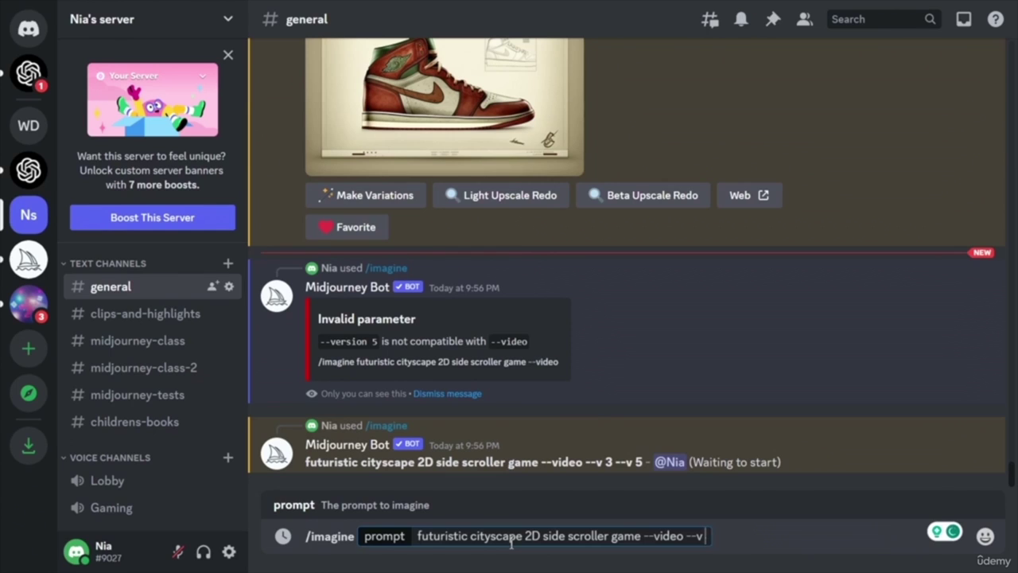
key("Return")
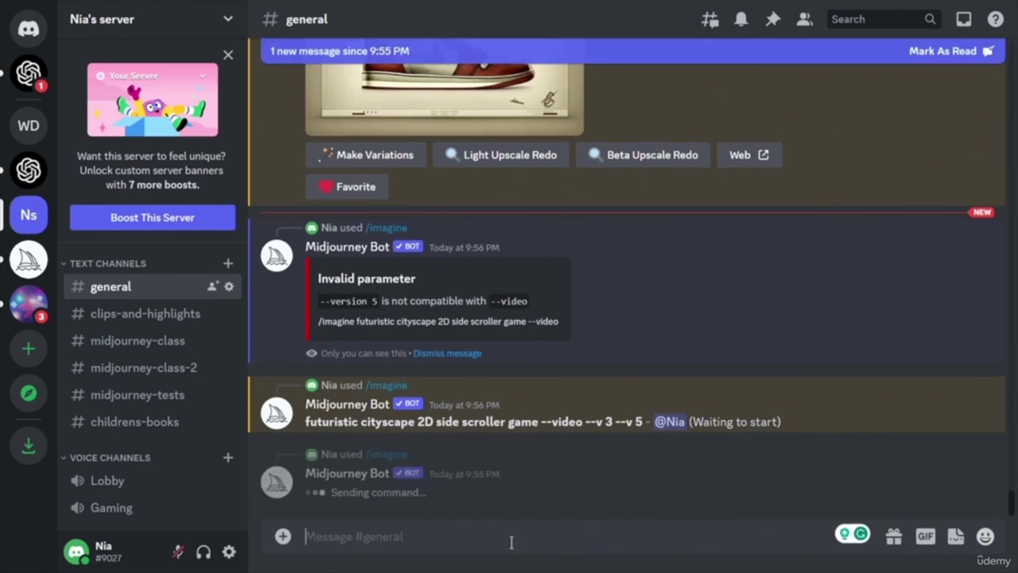
- Queue the cityscape prompt again, with the ending changed to '--video --v 1'
type("/")
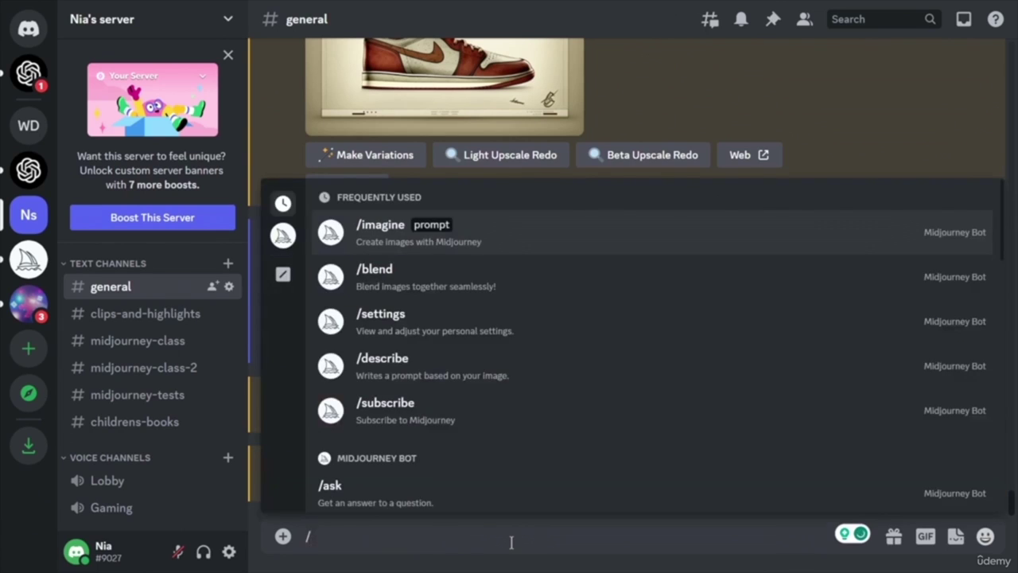
key("Tab")
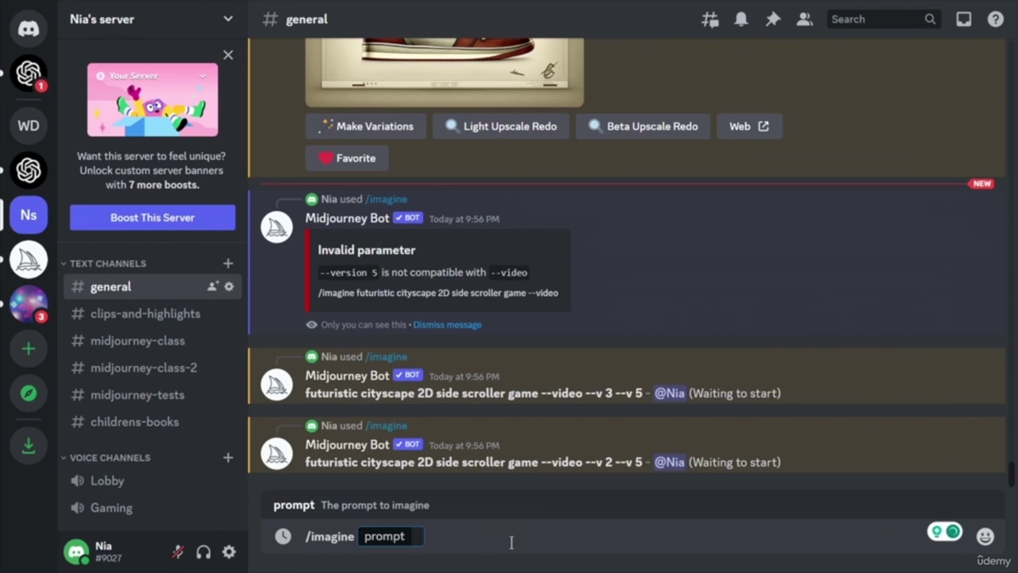
left_click_drag(645, 462, 302, 471)
key("ctrl+c")
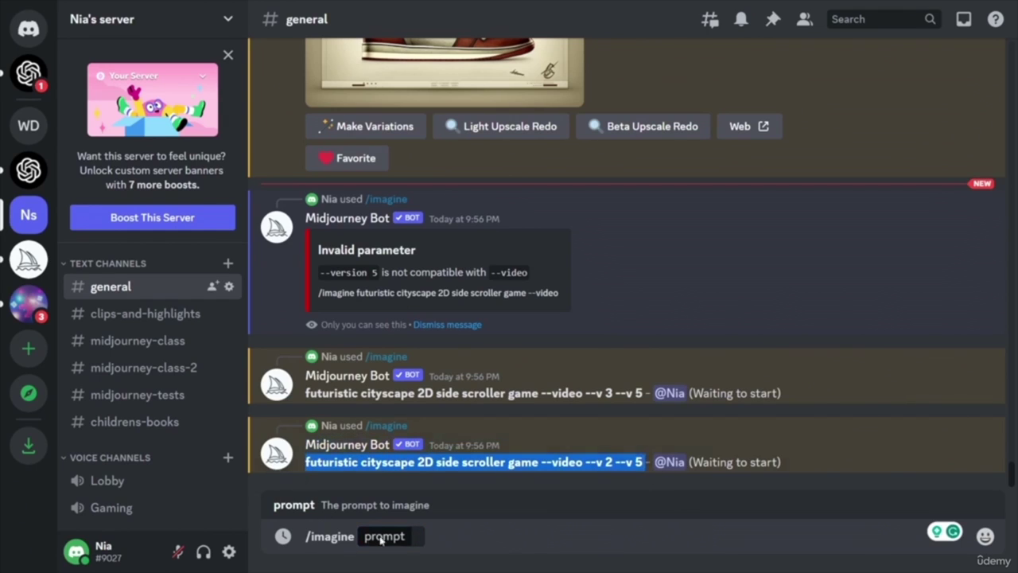
left_click(417, 536)
key("ctrl+v")
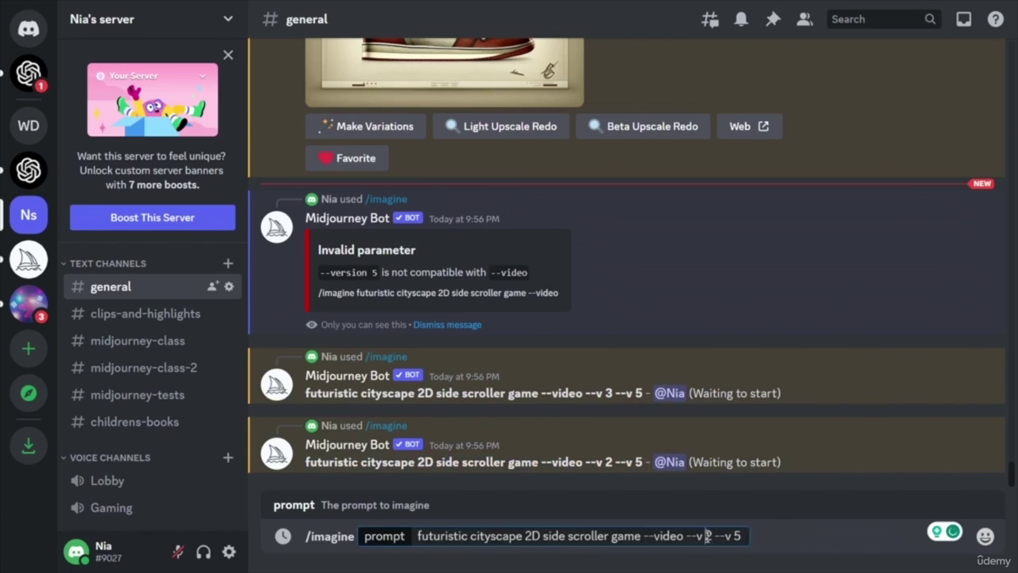
left_click_drag(705, 537, 746, 536)
key("BackSpace")
type("1")
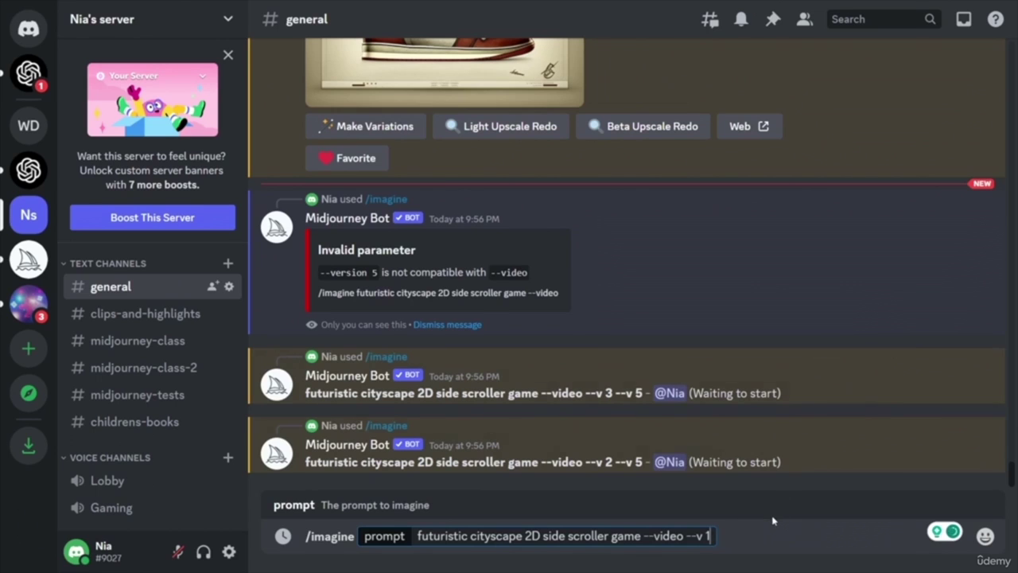
key("Return")
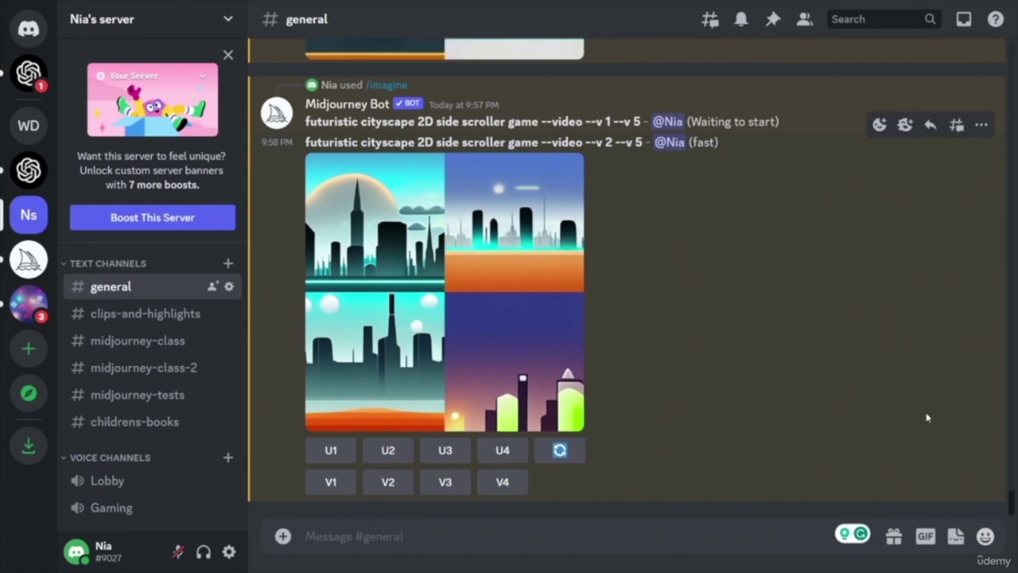
- Upscale the first three cityscape images and scroll down to the new --v 1 grid
left_click(338, 450)
left_click(388, 326)
left_click(447, 360)
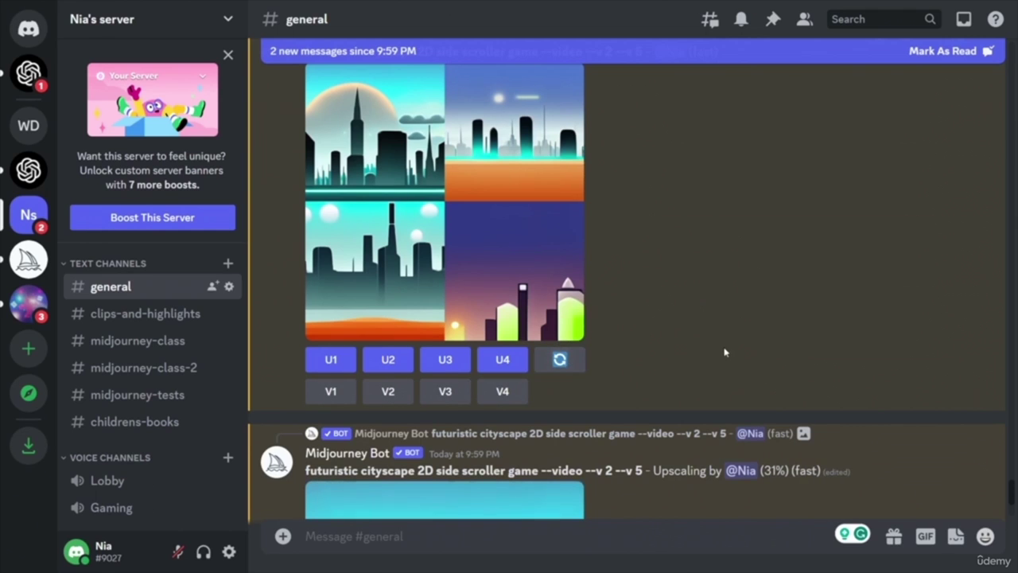
scroll(724, 353, "up", 4)
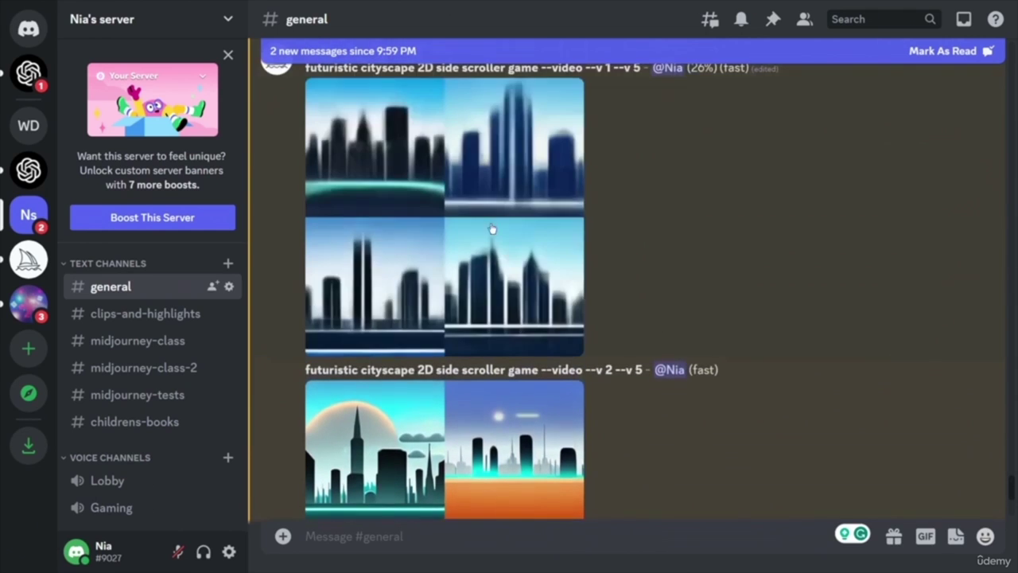
scroll(699, 350, "down", 3)
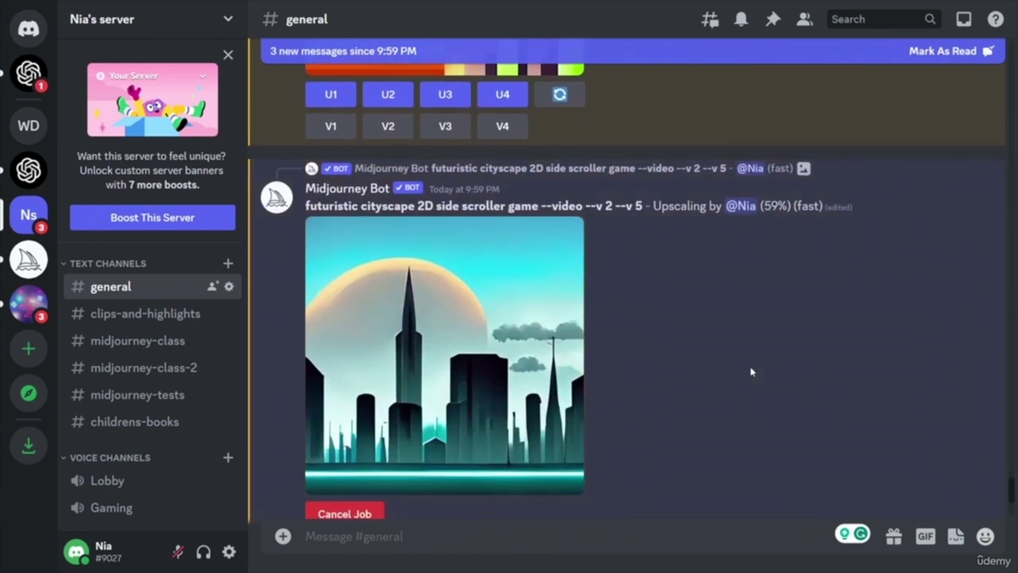
scroll(751, 371, "up", 1)
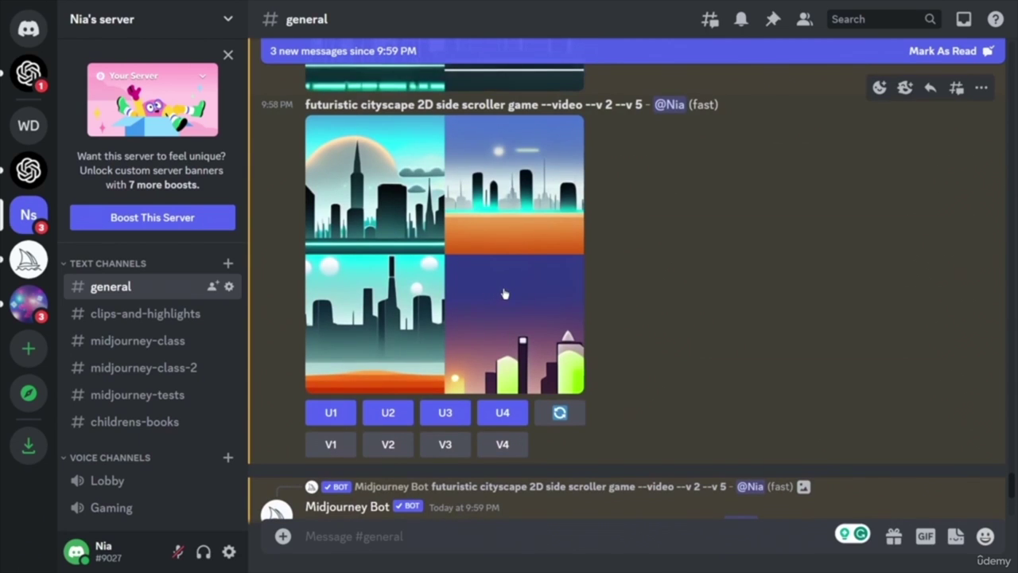
scroll(503, 295, "down", 6)
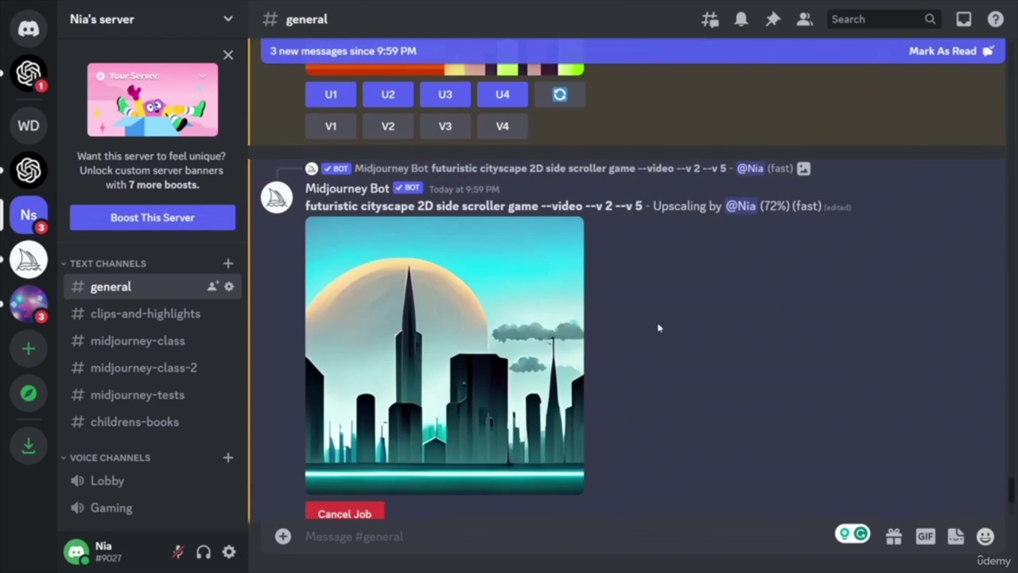
scroll(719, 334, "up", 5)
scroll(716, 335, "down", 4)
scroll(715, 335, "down", 4)
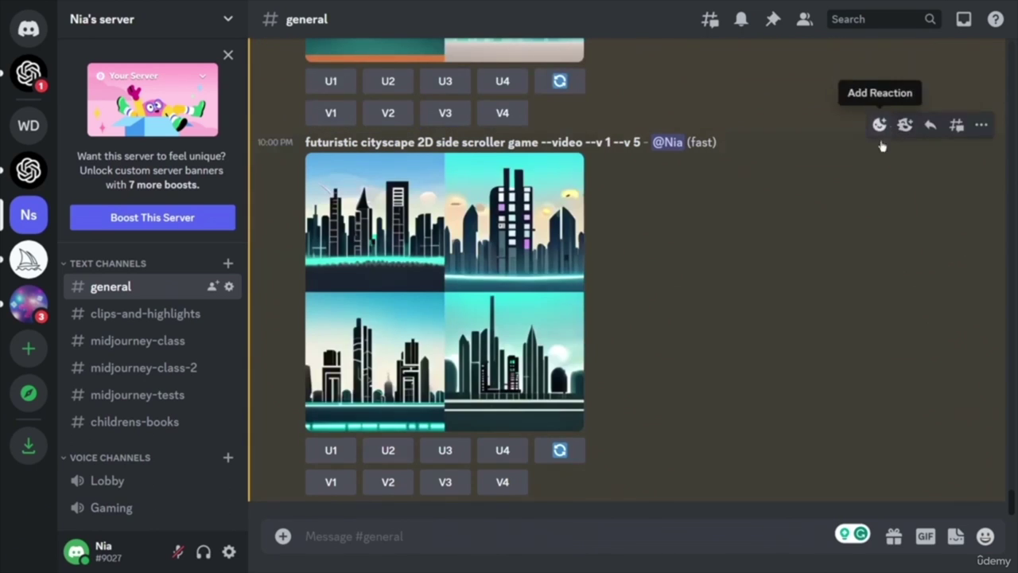
- Request U1 and U2 upscales on the --v 3 grid and open its reaction picker
scroll(798, 304, "up", 3)
scroll(757, 285, "up", 1)
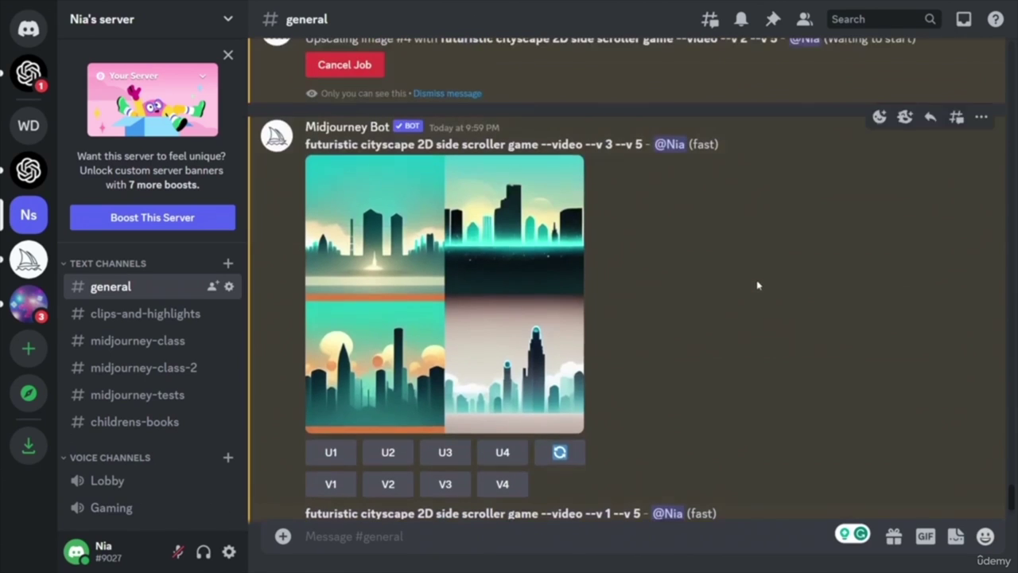
scroll(781, 291, "down", 1)
scroll(782, 298, "up", 1)
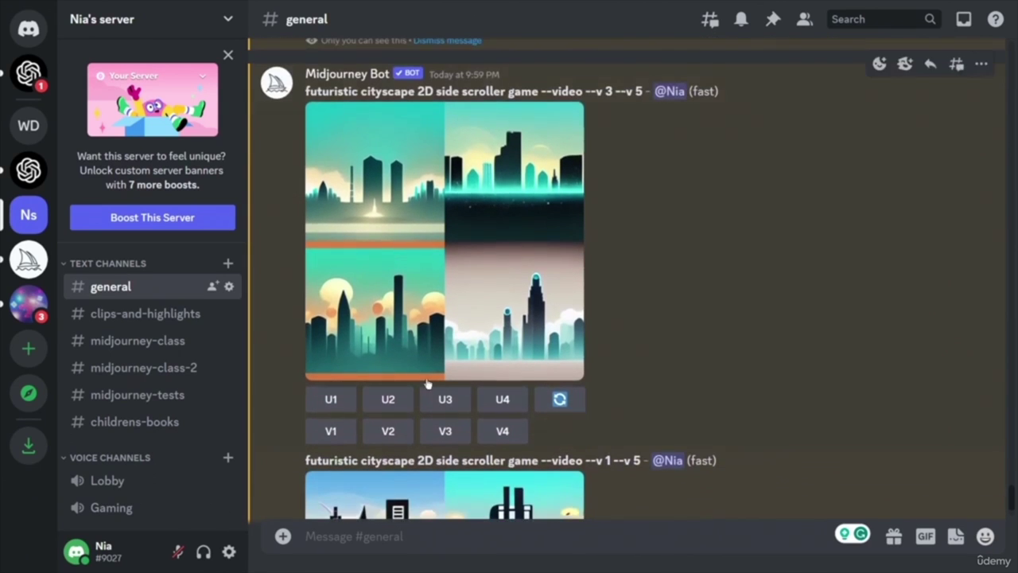
left_click(333, 399)
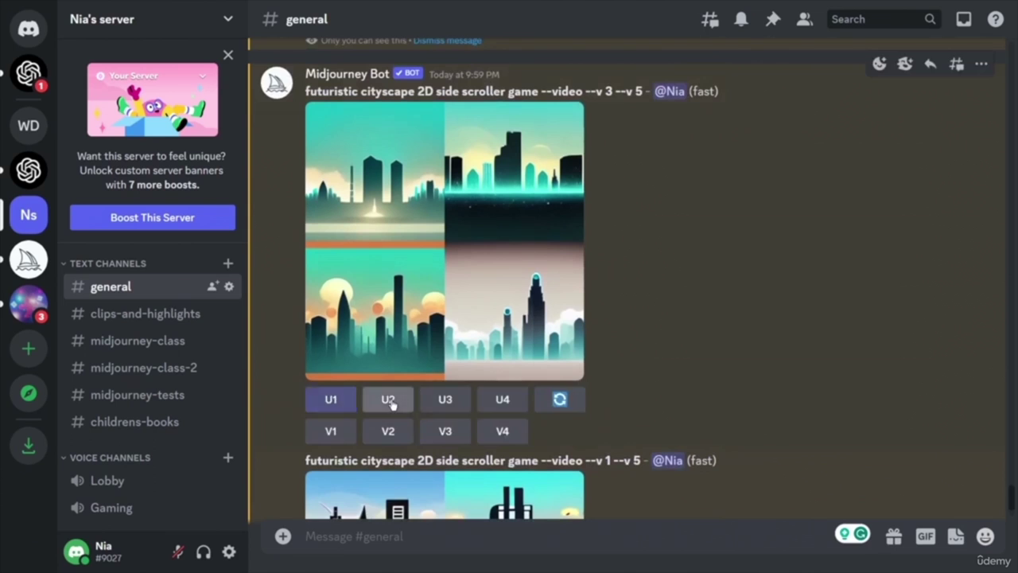
left_click(388, 399)
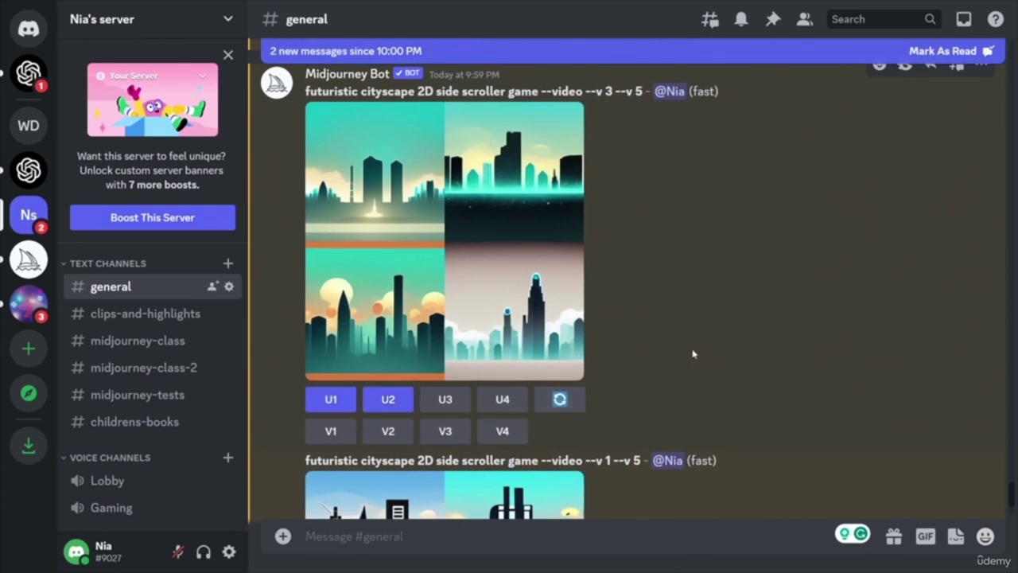
scroll(774, 358, "up", 3)
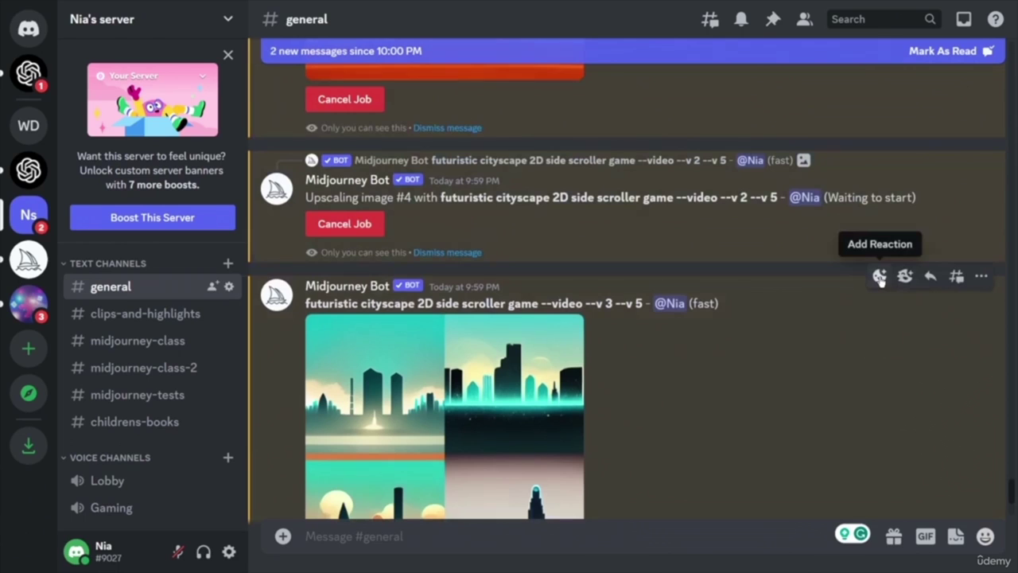
left_click(880, 277)
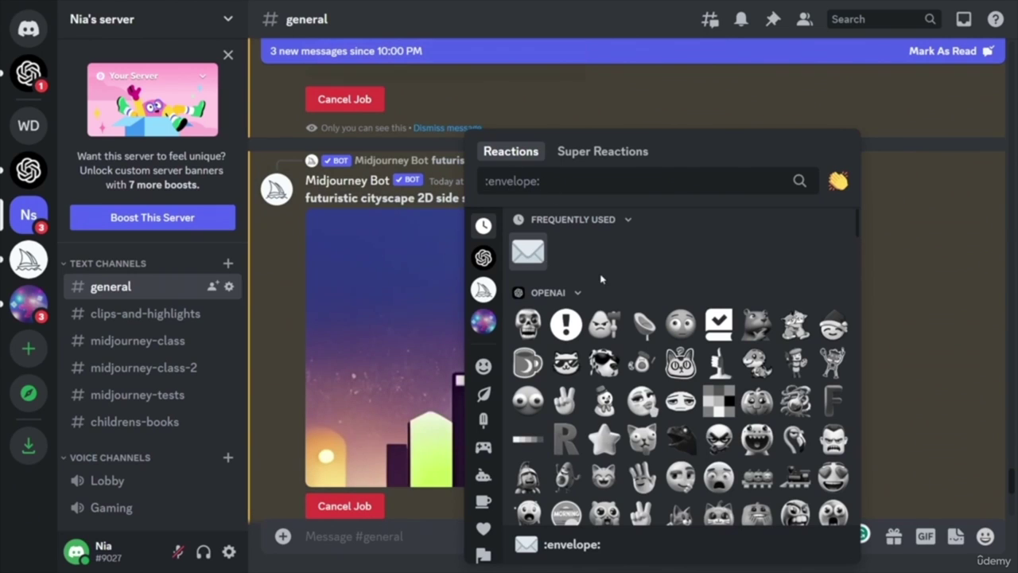
- React to the --v 3 cityscape grid with the envelope emoji
left_click(531, 253)
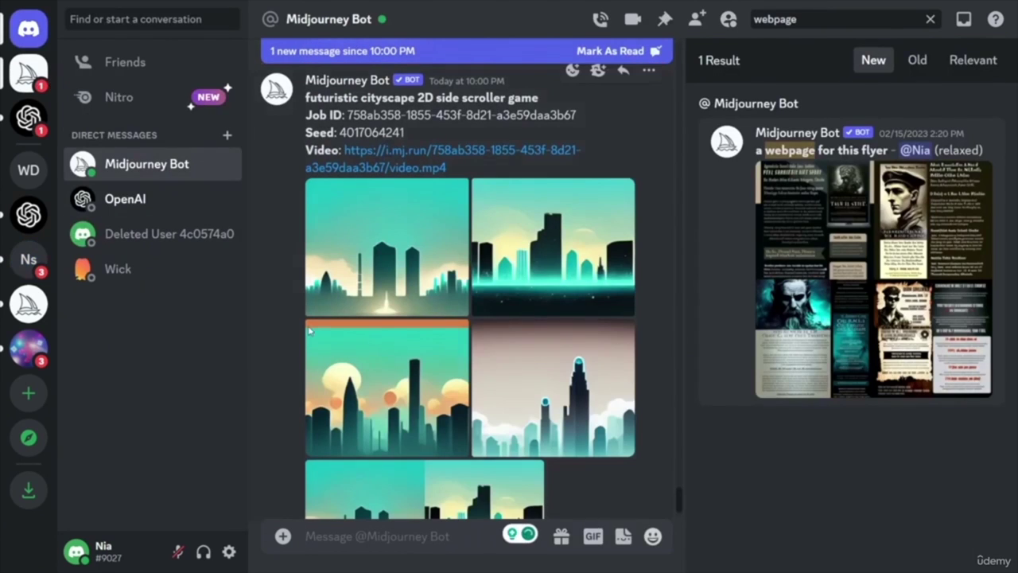
- Clear the web search and play the cityscape transition video in the bot DM
left_click(930, 19)
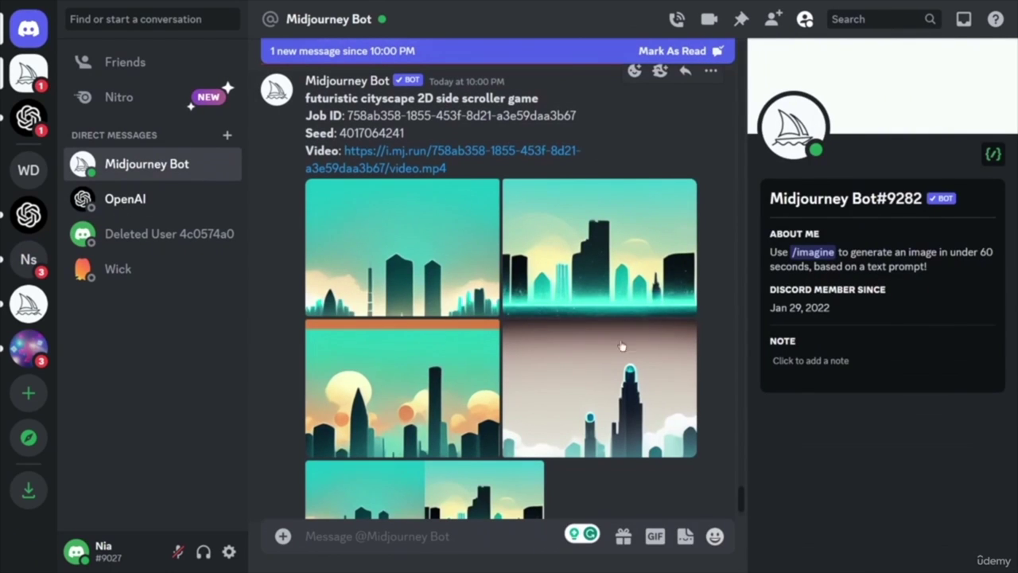
scroll(557, 327, "down", 3)
scroll(556, 327, "down", 1)
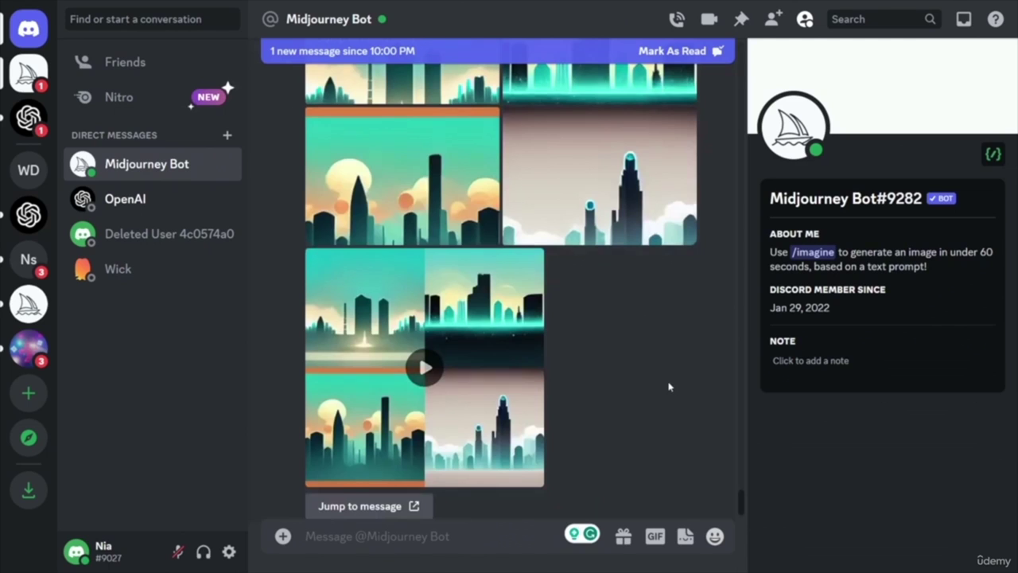
scroll(669, 388, "up", 5)
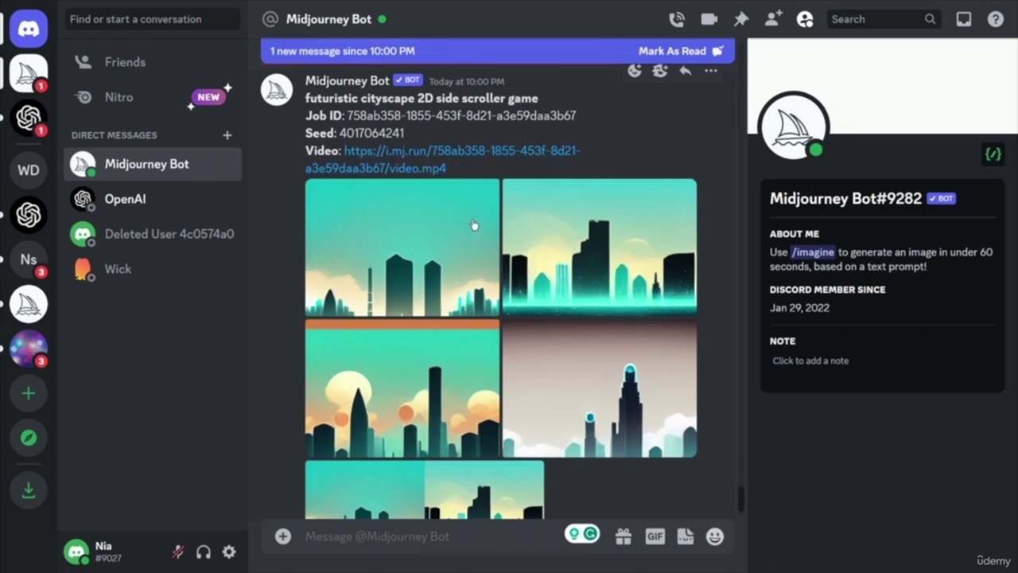
scroll(568, 409, "down", 4)
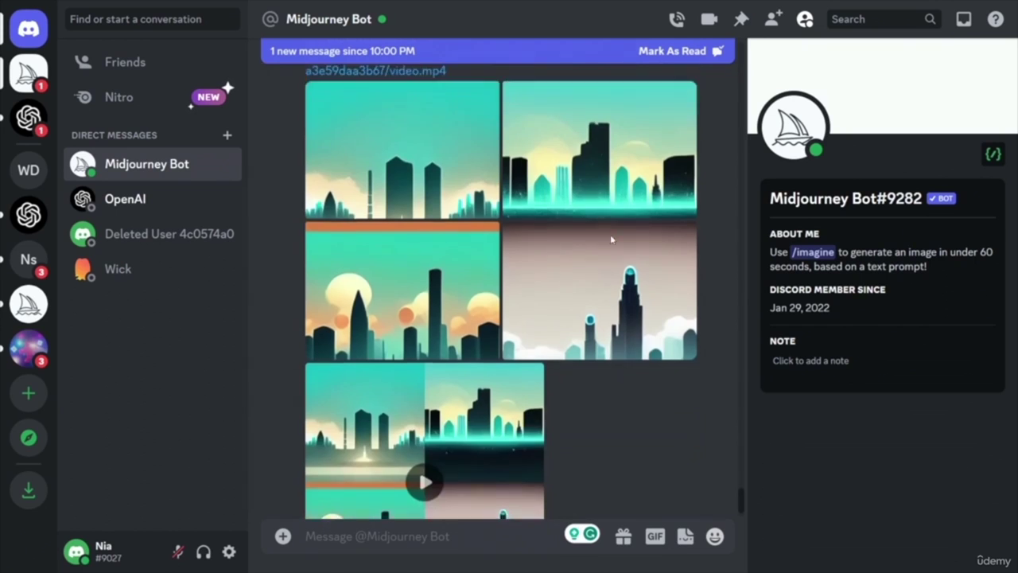
scroll(618, 357, "down", 2)
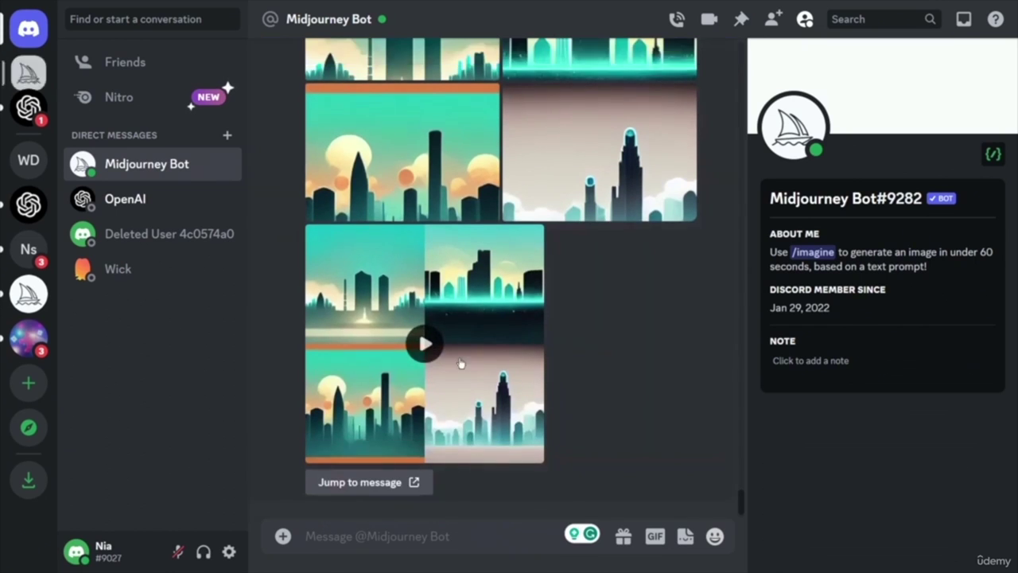
left_click(434, 343)
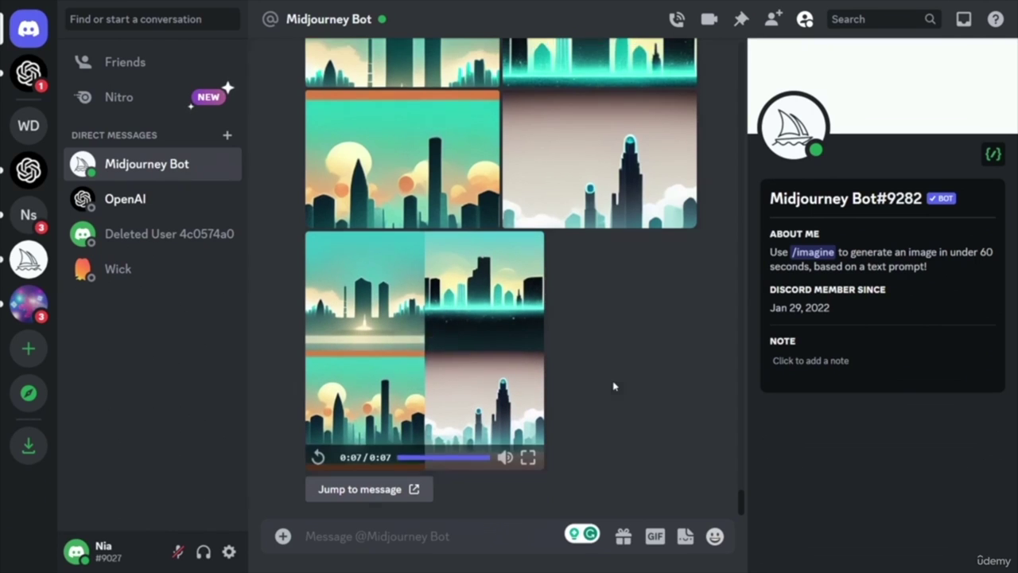
- Replay the cityscape video, then pause it
scroll(613, 387, "up", 3)
scroll(549, 352, "down", 3)
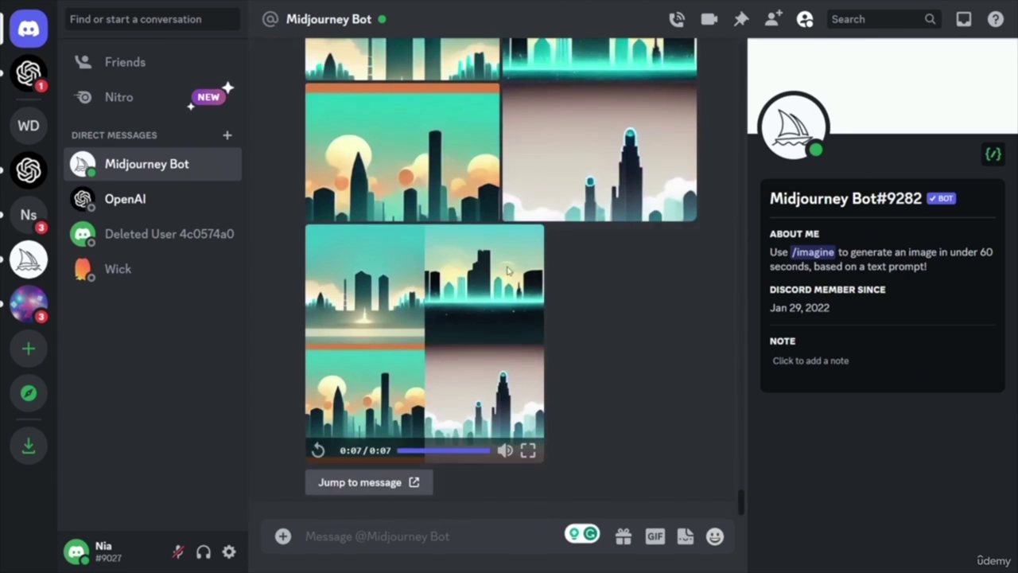
scroll(610, 387, "up", 5)
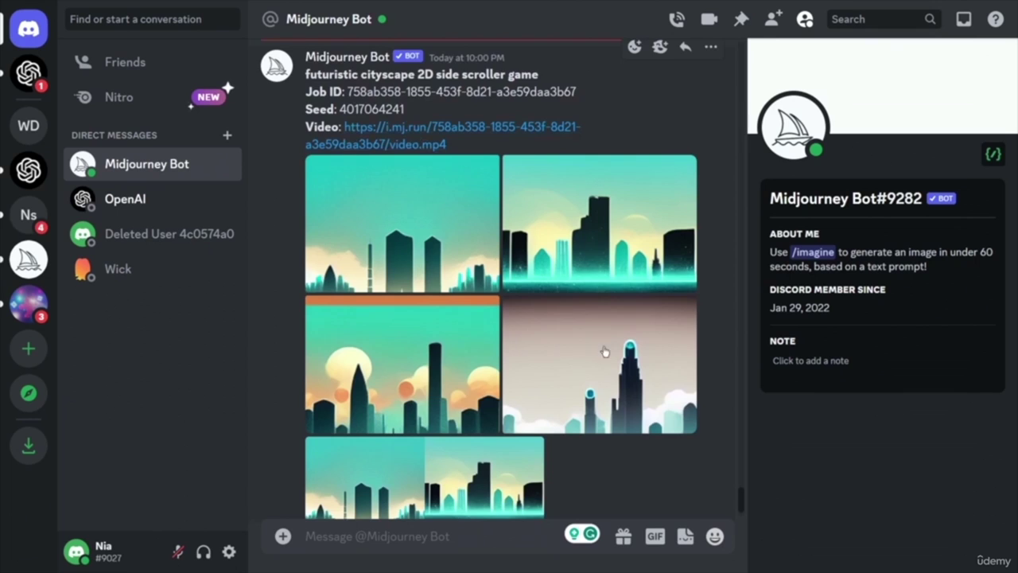
scroll(594, 350, "down", 3)
right_click(465, 362)
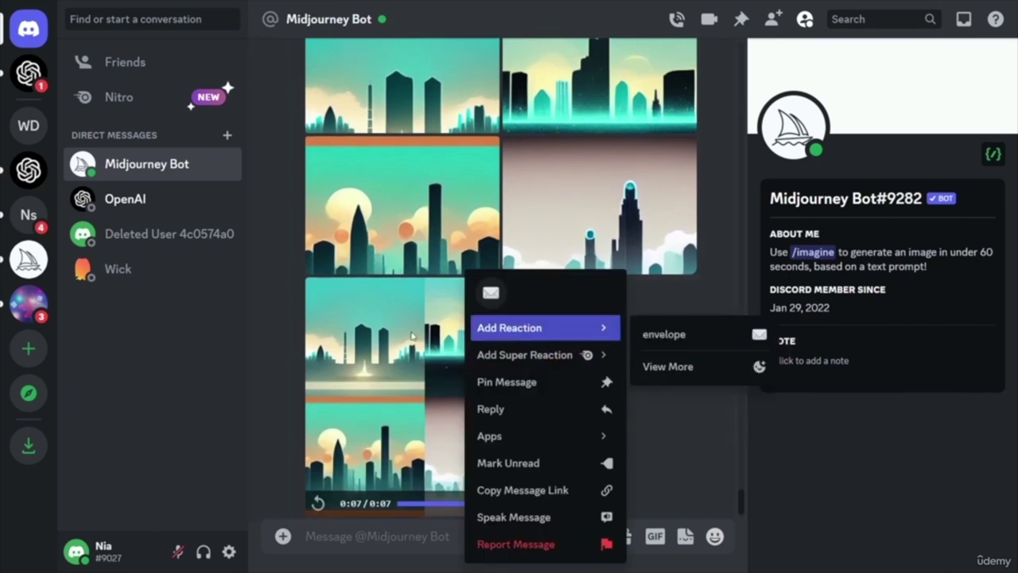
left_click(429, 364)
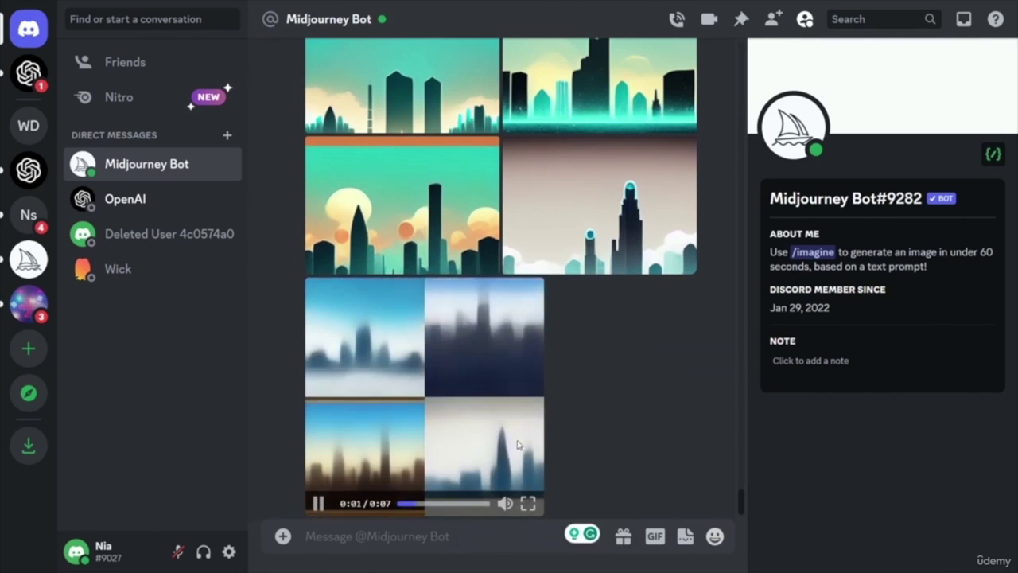
right_click(477, 363)
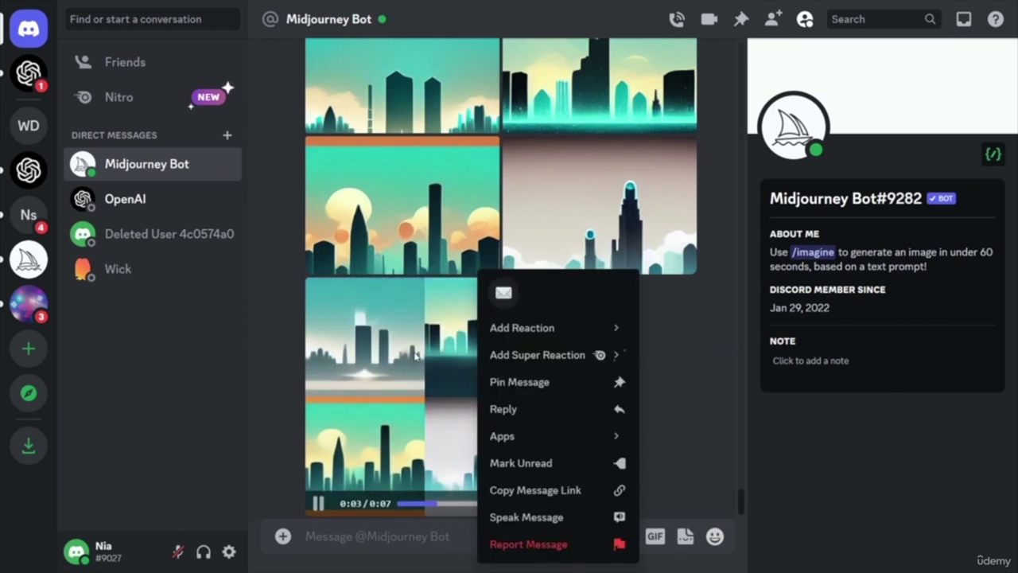
left_click(450, 354)
- Enlarge the bottom-right cityscape image, close the preview, and scroll through the channel
left_click(556, 214)
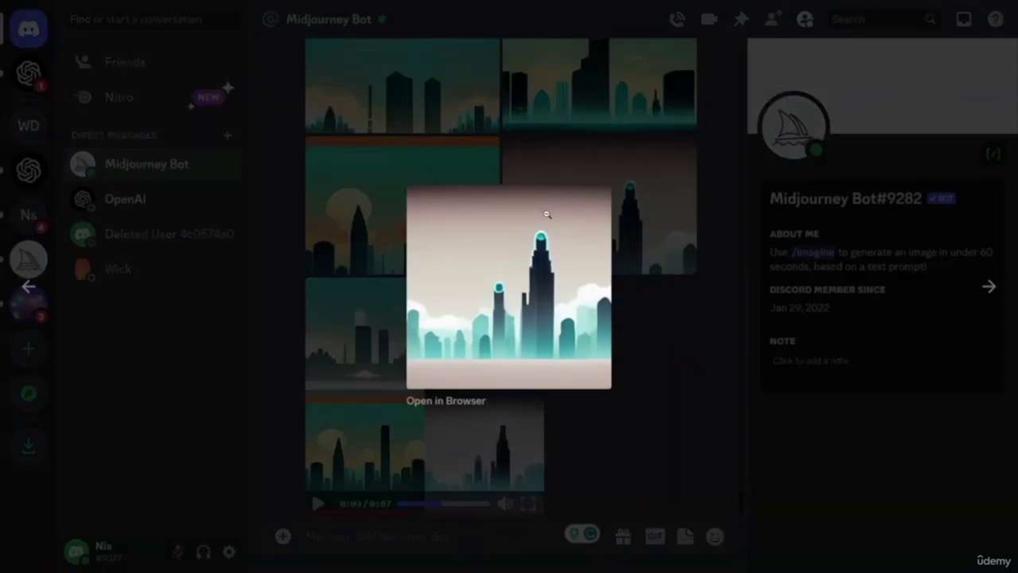
left_click(650, 359)
scroll(631, 373, "down", 1)
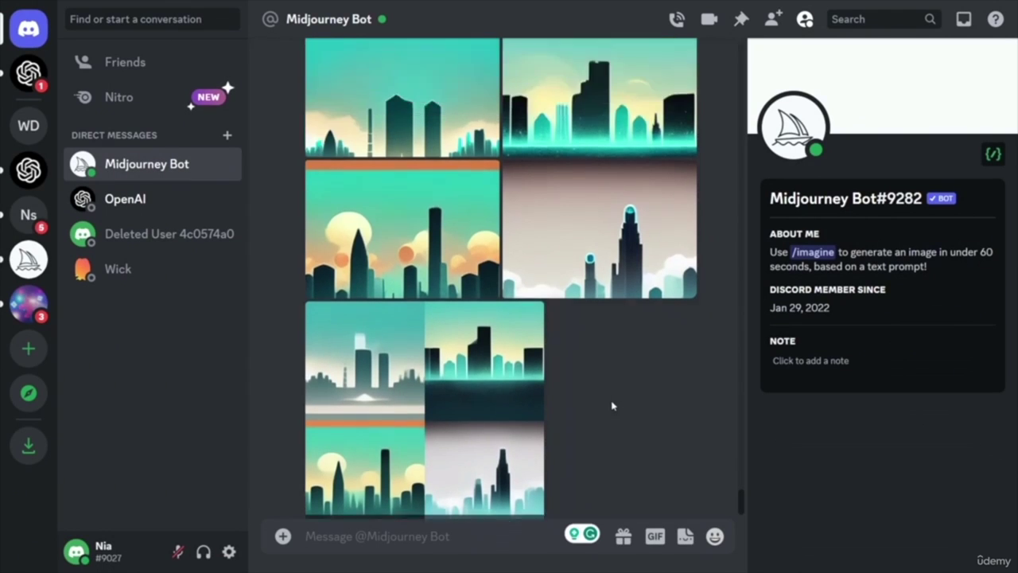
scroll(635, 396, "up", 3)
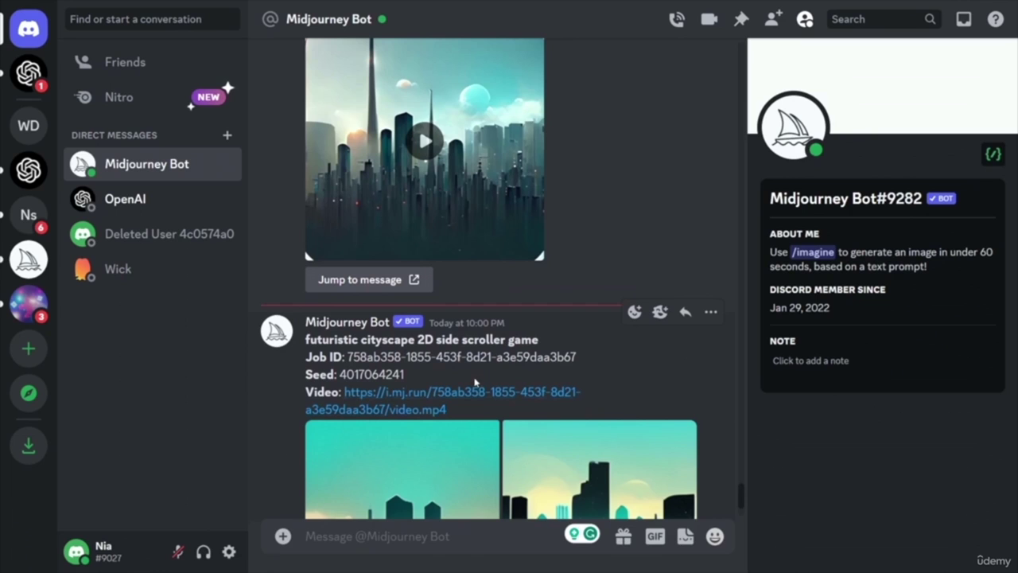
scroll(631, 414, "down", 4)
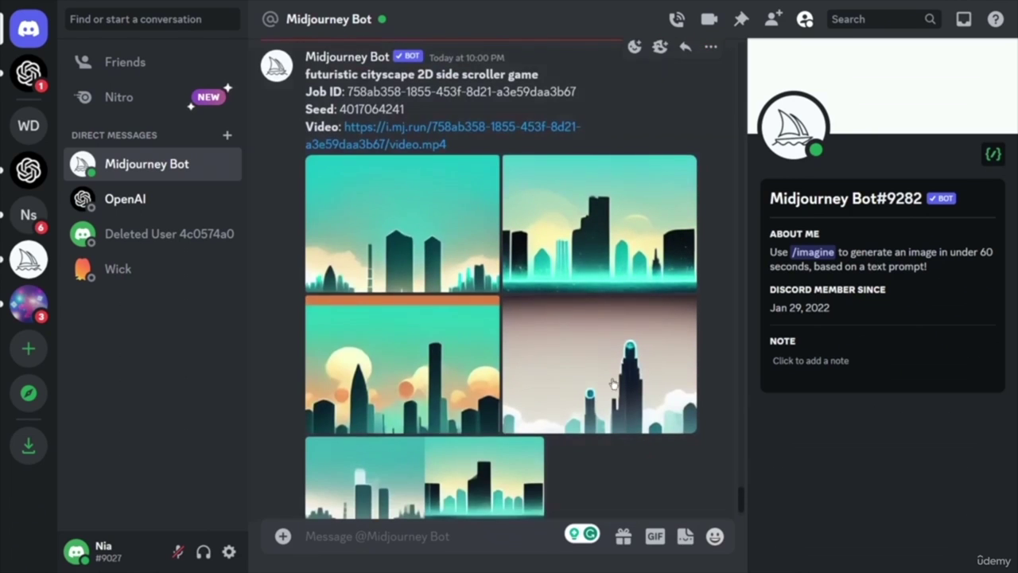
scroll(571, 383, "up", 4)
scroll(570, 387, "down", 4)
scroll(556, 373, "down", 4)
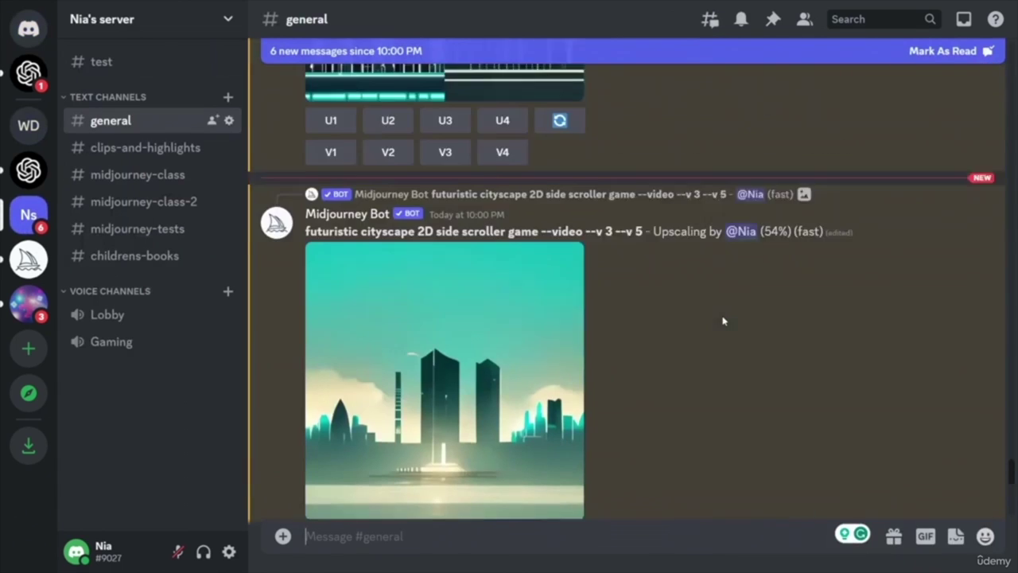
scroll(723, 320, "up", 5)
- Scroll #general to the Midjourney Bot's 'Upscaling' message for the --v 3 cityscape image
scroll(671, 319, "up", 2)
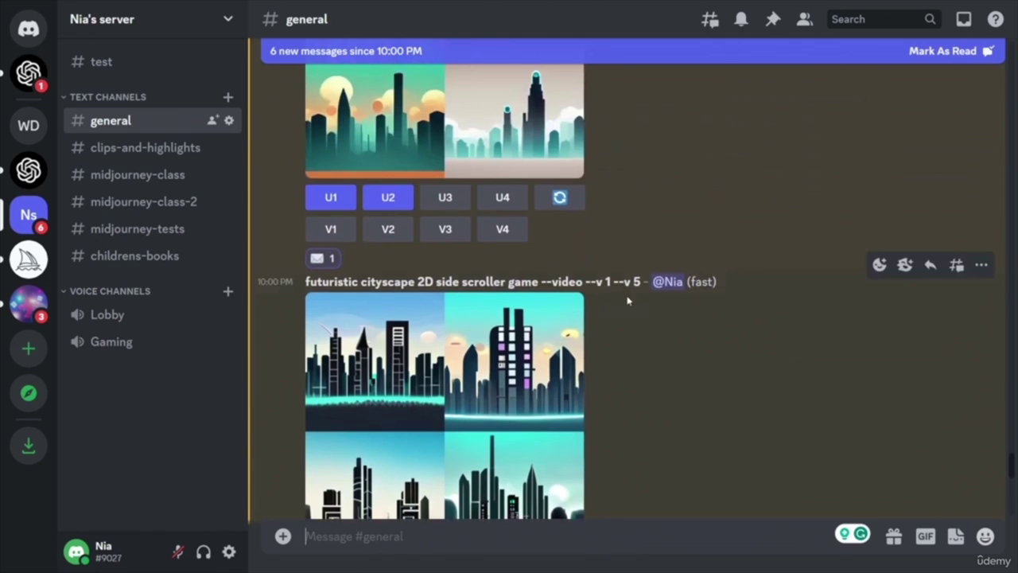
scroll(687, 336, "up", 10)
scroll(689, 347, "up", 3)
scroll(689, 348, "down", 2)
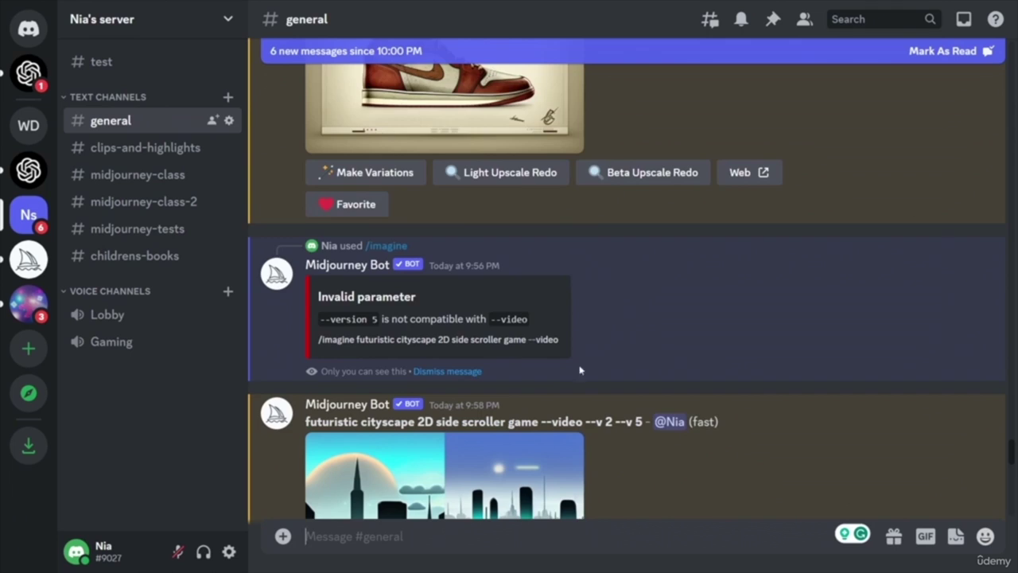
scroll(556, 366, "down", 3)
scroll(649, 342, "up", 2)
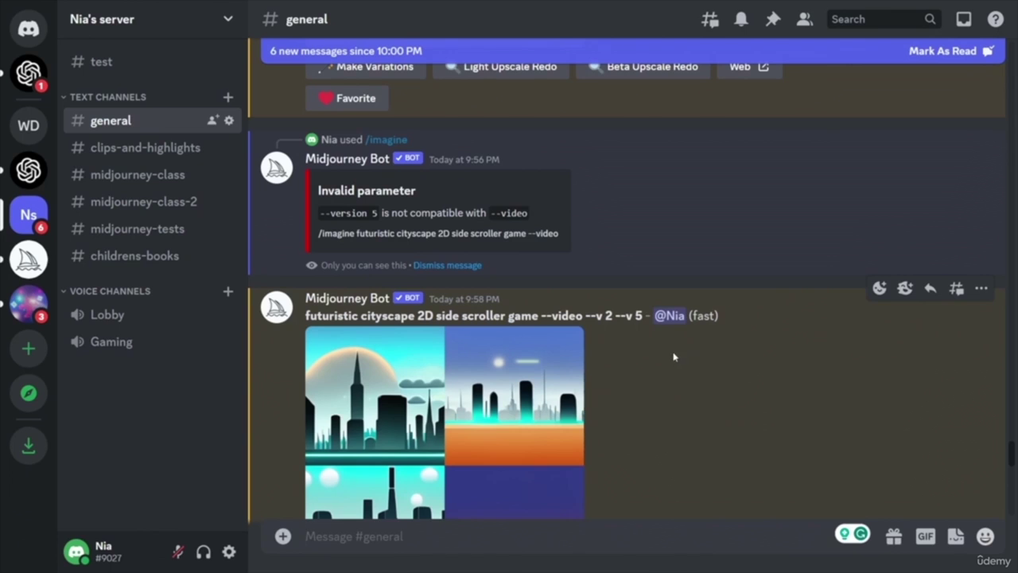
scroll(700, 362, "down", 8)
scroll(800, 374, "down", 8)
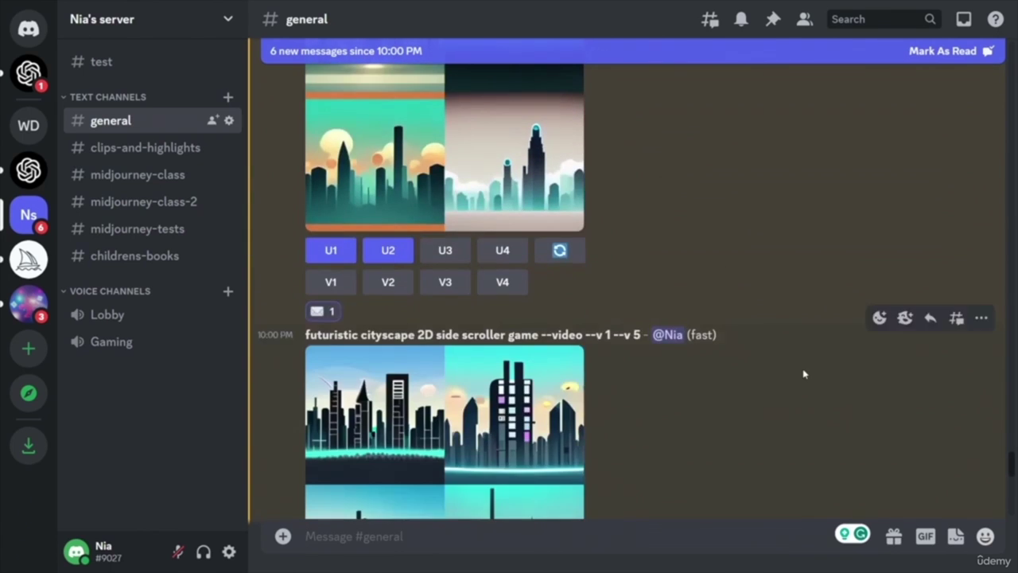
scroll(801, 372, "down", 5)
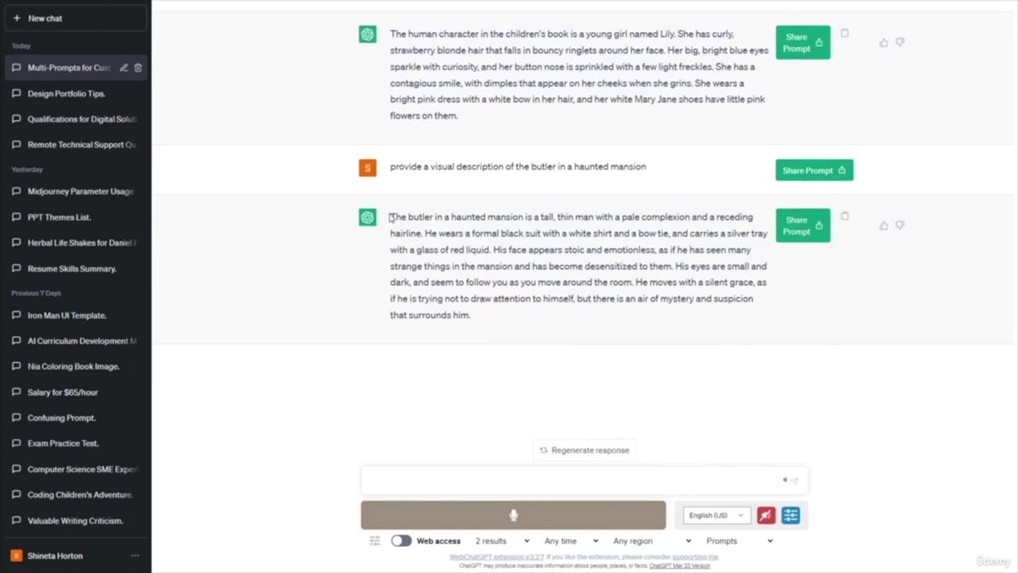
- Select and copy ChatGPT's haunted-mansion butler description, then return to Discord
left_click_drag(390, 217, 500, 316)
key("ctrl+c")
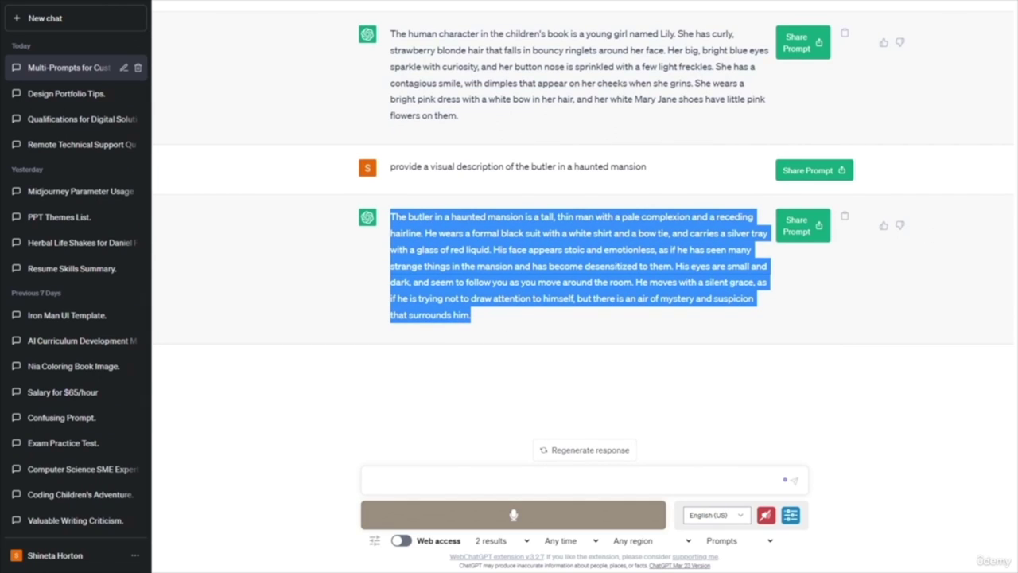
key("alt+Tab")
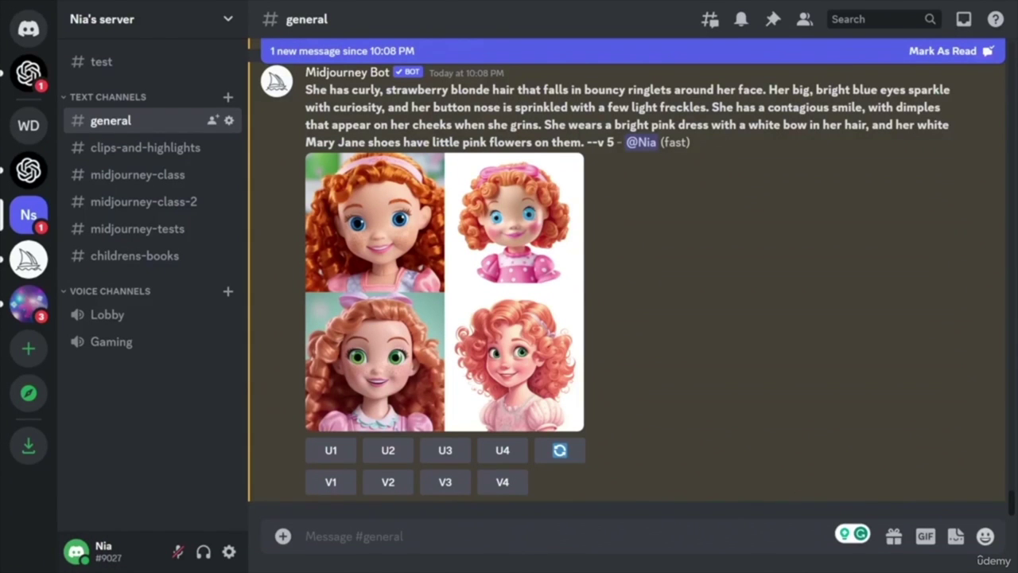
- Run /imagine with the pasted haunted-mansion butler description as the prompt
left_click(357, 538)
key("ctrl+v")
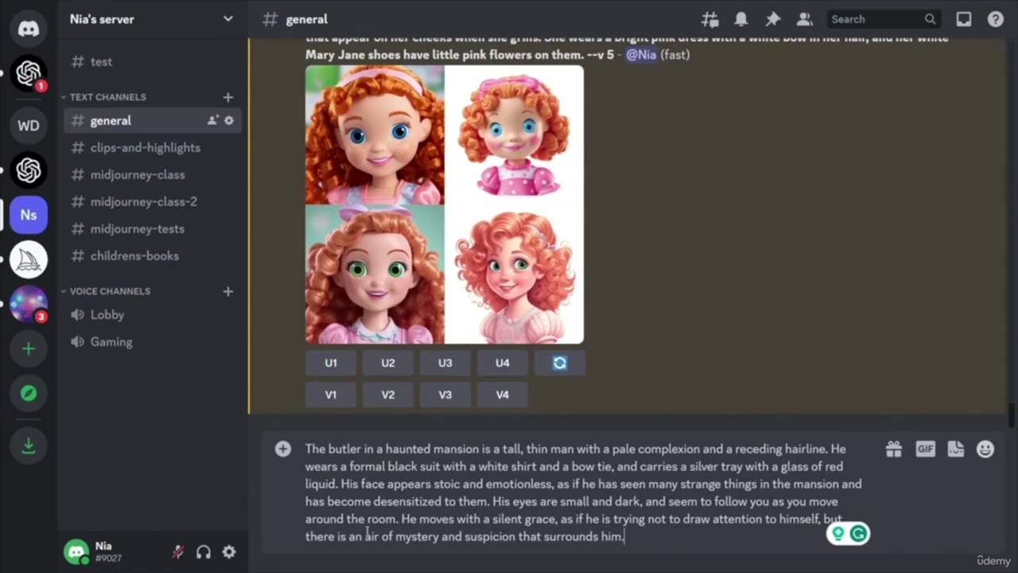
key("ctrl+a")
key("ctrl+c")
key("BackSpace")
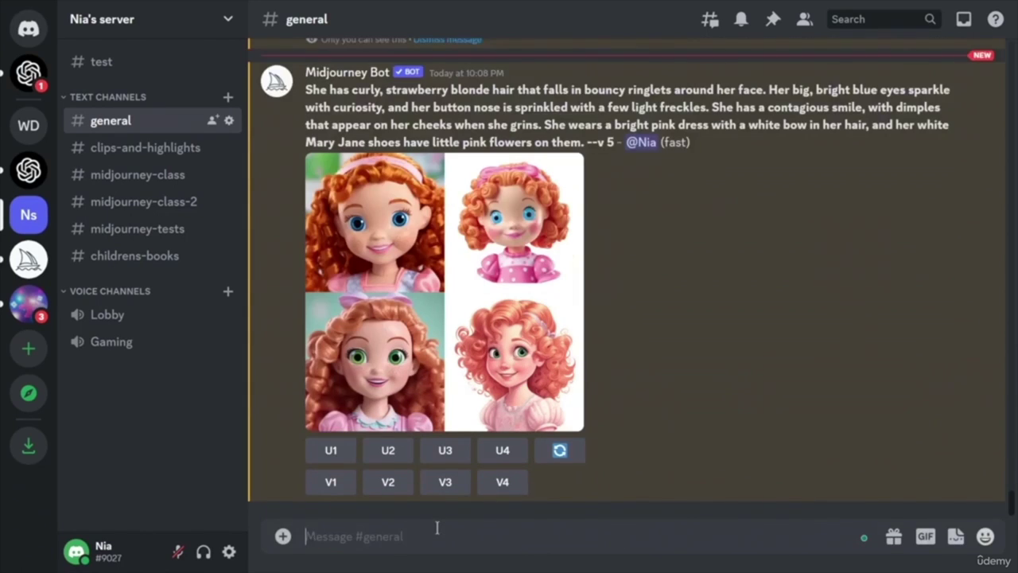
type("/imagine")
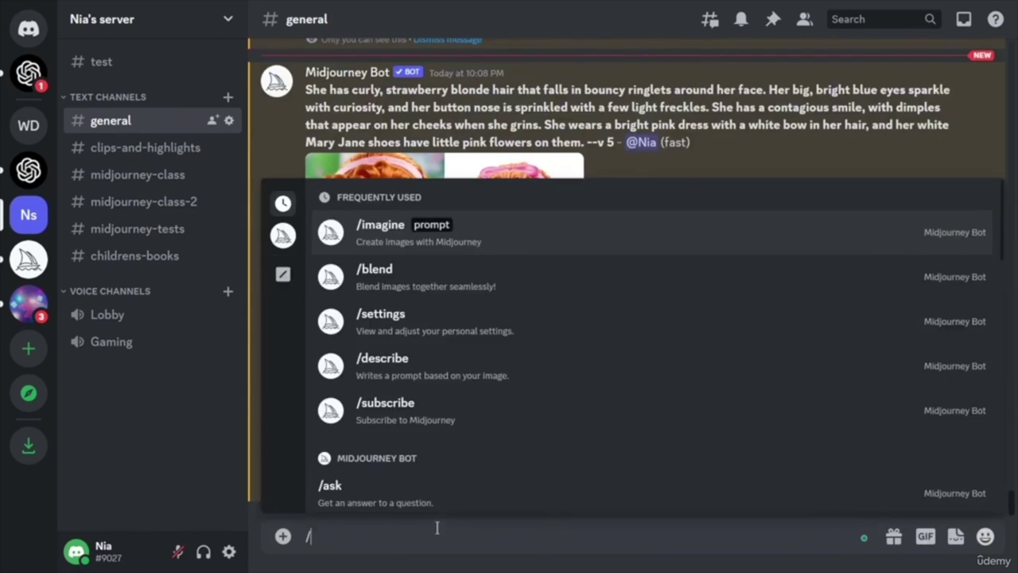
key("Tab")
key("ctrl+v")
key("Return")
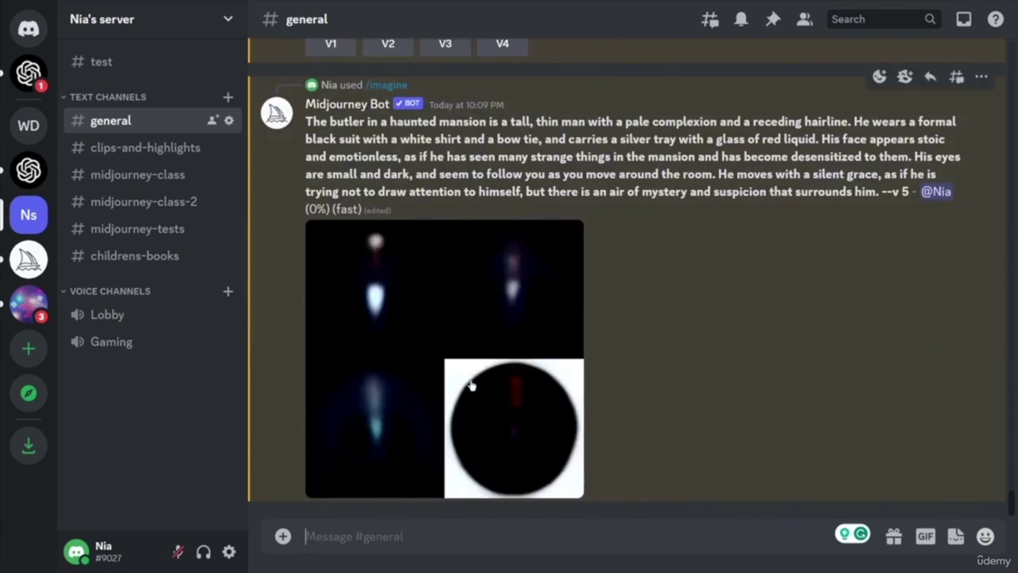
- Bring the finished four-image cartoon butler grid into view and select its prompt text
scroll(775, 381, "up", 2)
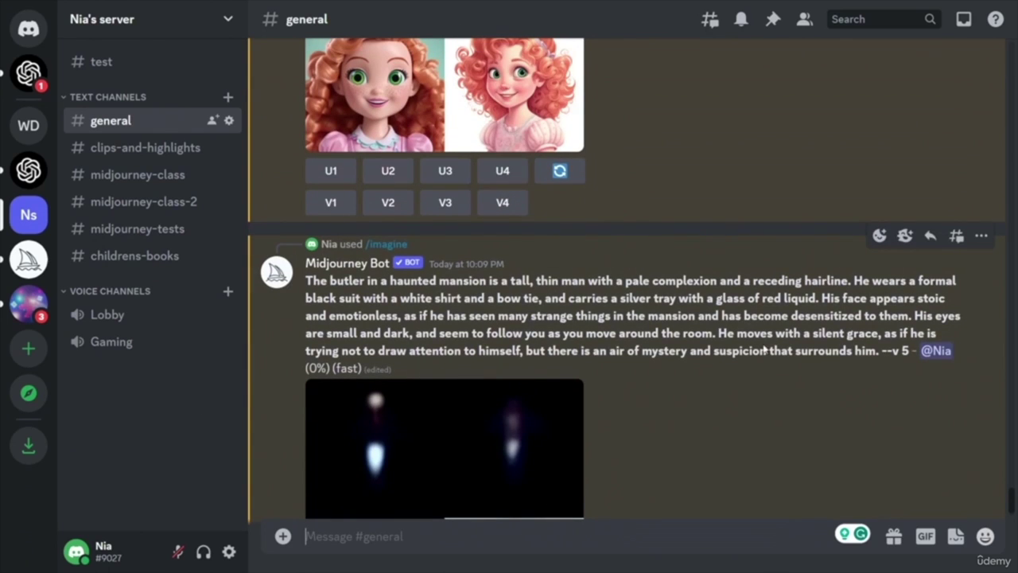
scroll(804, 379, "down", 2)
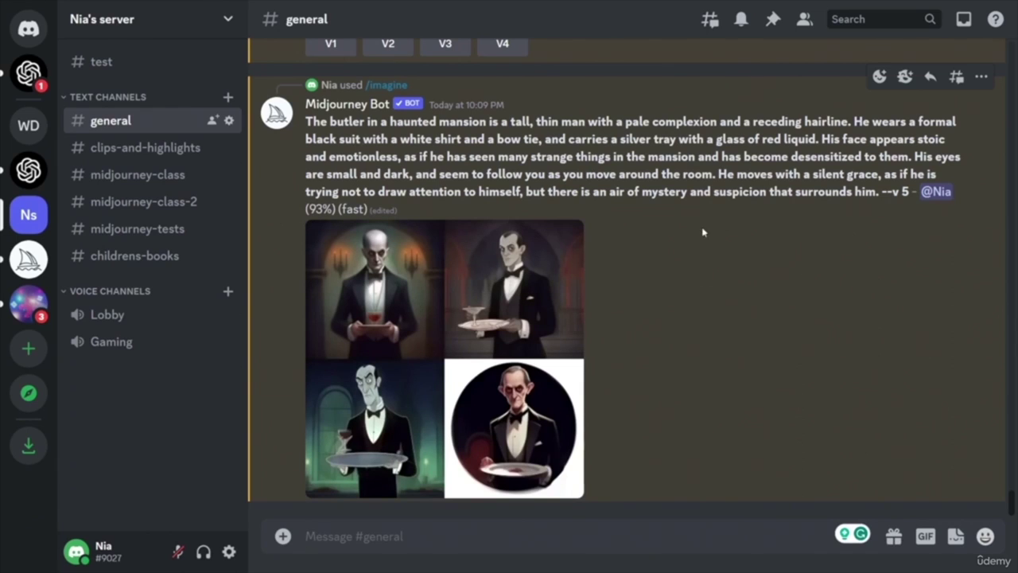
left_click_drag(879, 192, 307, 139)
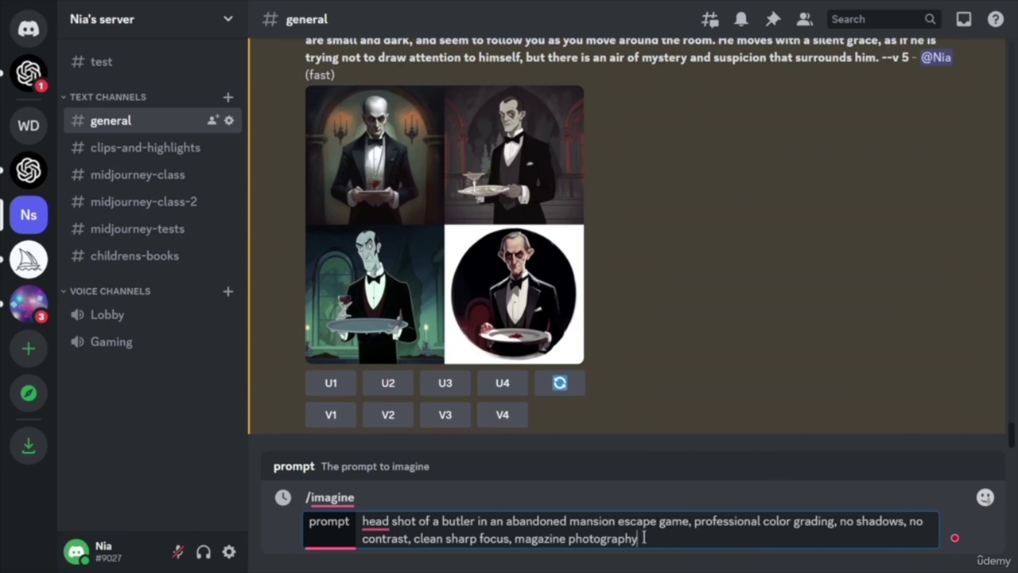
- Send the 'head shot of a butler… magazine photography' prompt, then start another /imagine entry
key("Return")
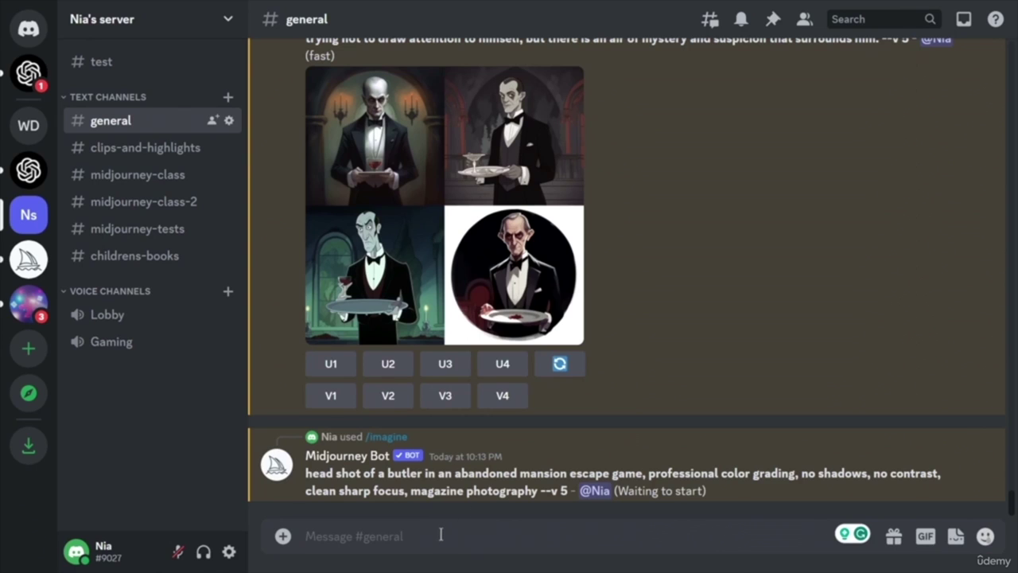
type("/")
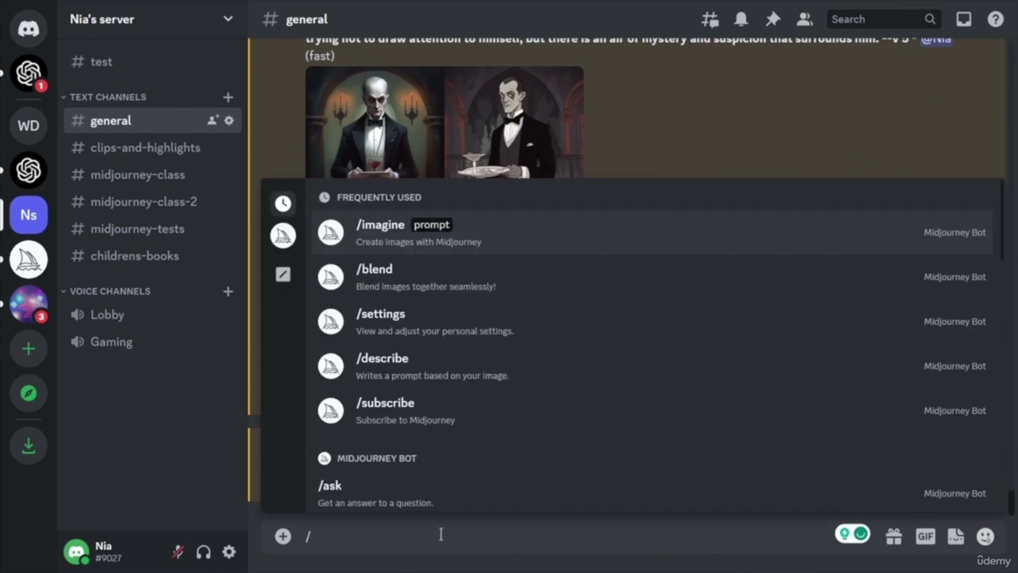
type("head shot of a butler in an abandoned mansion escape game, professional color grading, no shadows, no contrast, clean sharp focus, magazine photograpgy")
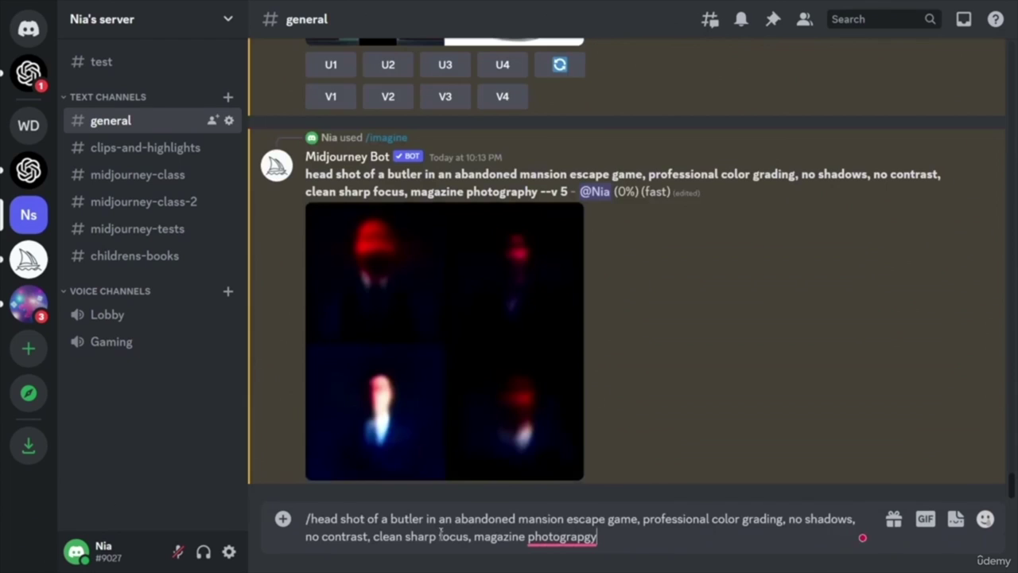
key("ctrl+z")
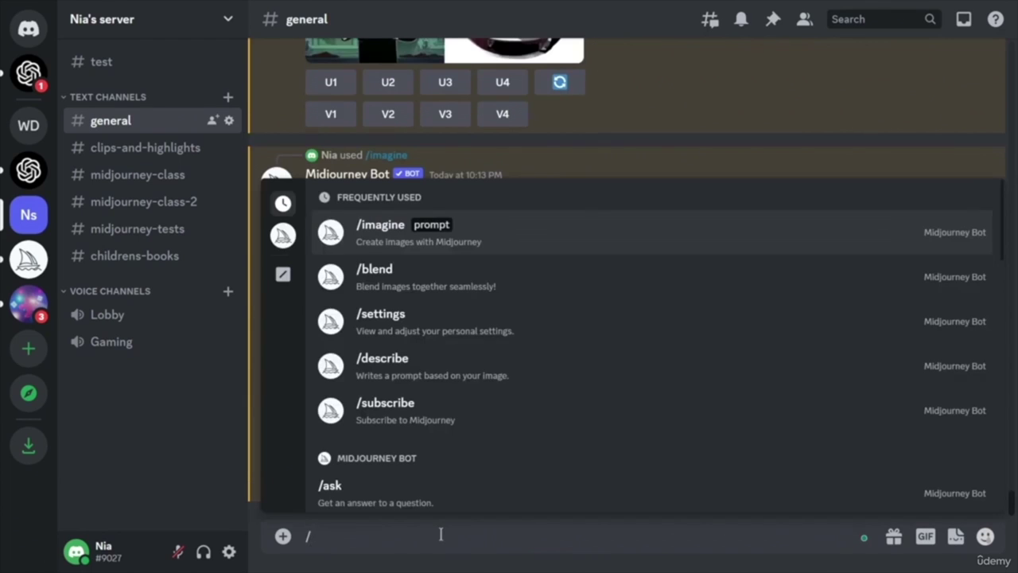
- Rerun the pasted abandoned-mansion butler head shot prompt with /imagine
key("Tab")
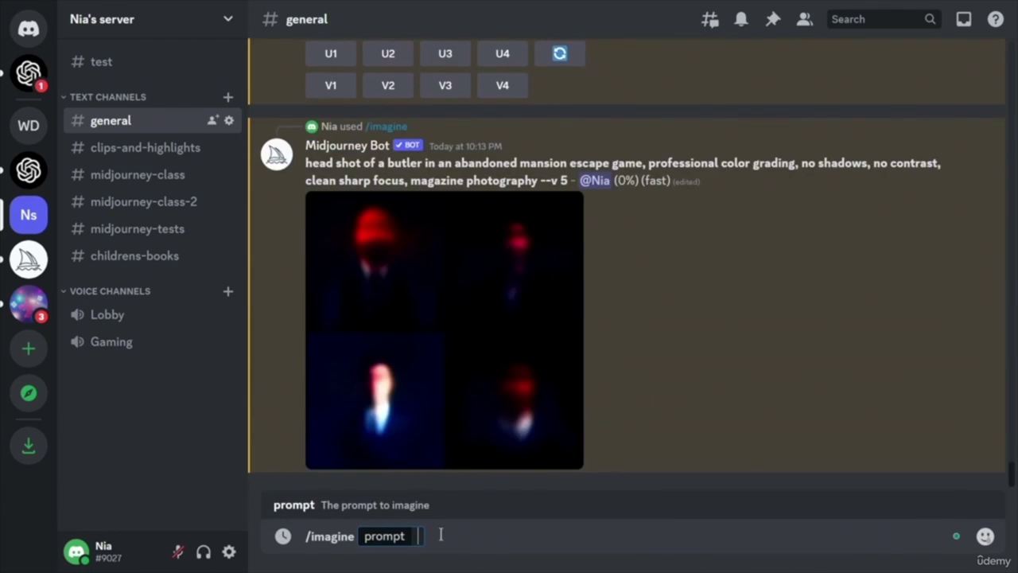
type("head shot of a butler in an abandoned mansion escape game, professional color grading, no shadows, no contrast, clean sharp focus, magazine photograpgy")
key("Return")
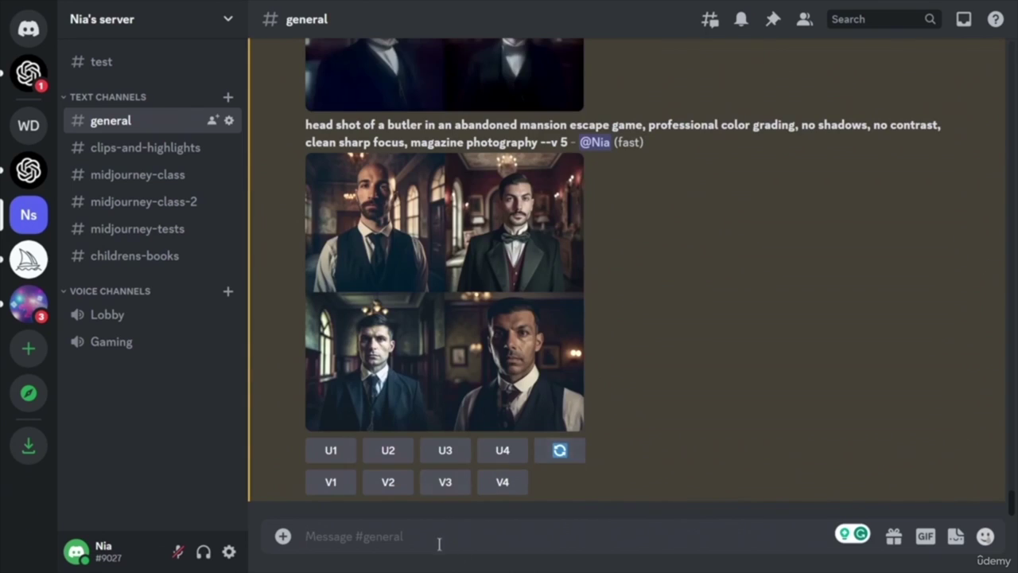
- Request 'head shot of an ex butler from an abandoned mansion' with /imagine
type("/")
key("Return")
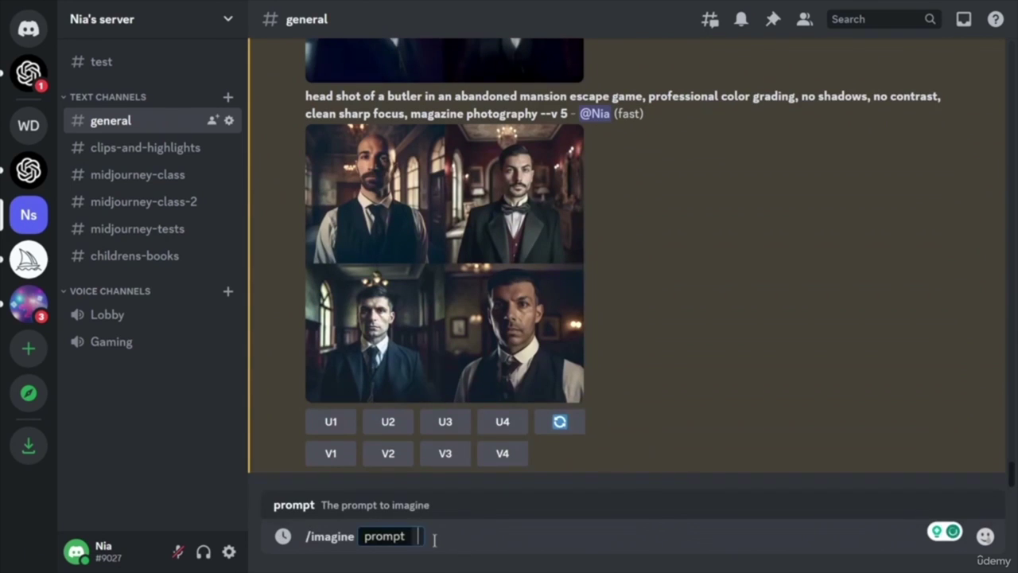
type("head shot of an ex butler from an abandoned mansion")
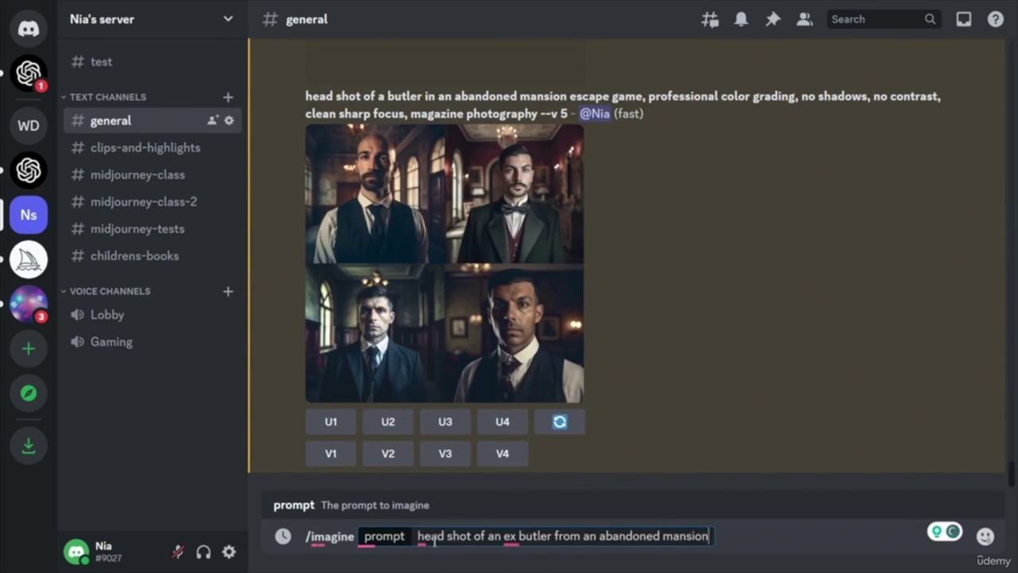
key("Return")
scroll(704, 427, "up", 3)
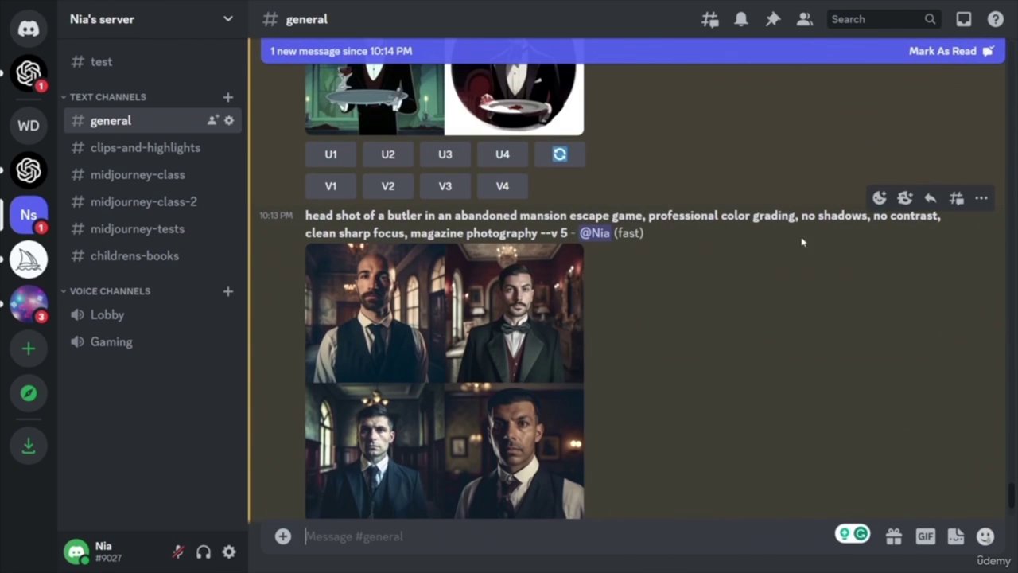
- Rerun the realistic butler head shot grid and confirm the rerun
scroll(716, 436, "up", 2)
scroll(716, 439, "down", 2)
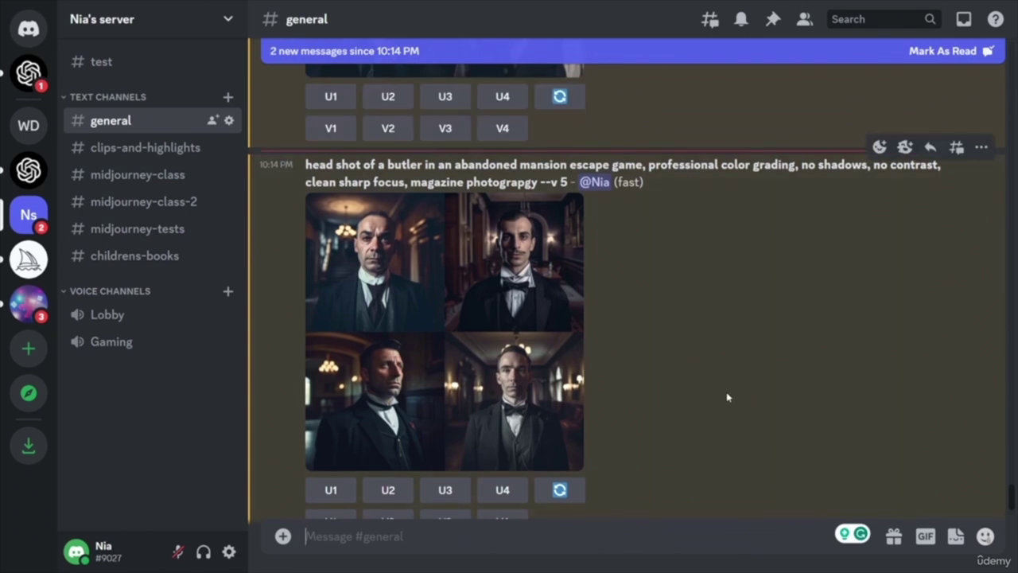
scroll(729, 396, "up", 3)
scroll(739, 381, "down", 4)
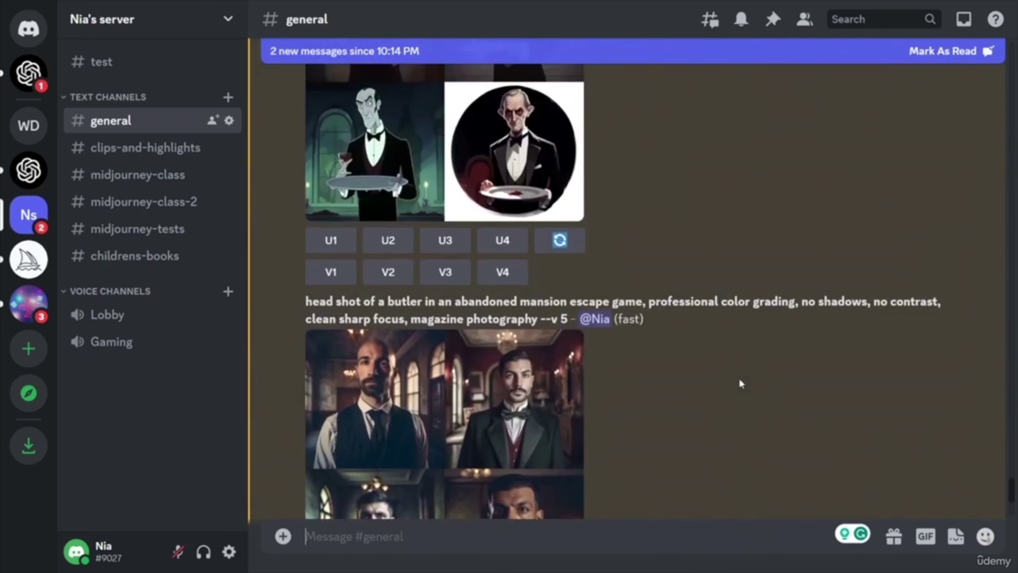
scroll(746, 377, "down", 5)
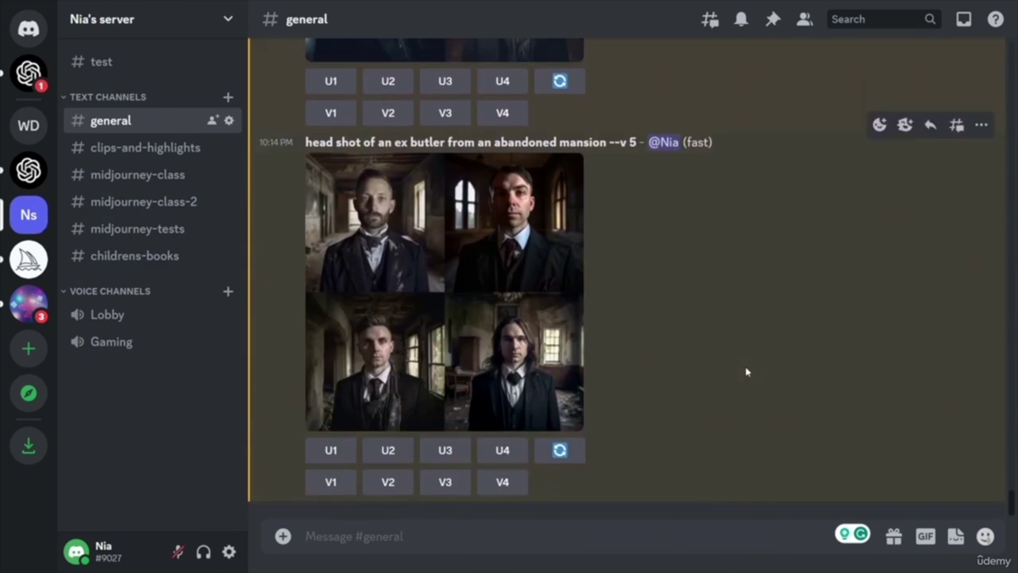
scroll(740, 372, "up", 3)
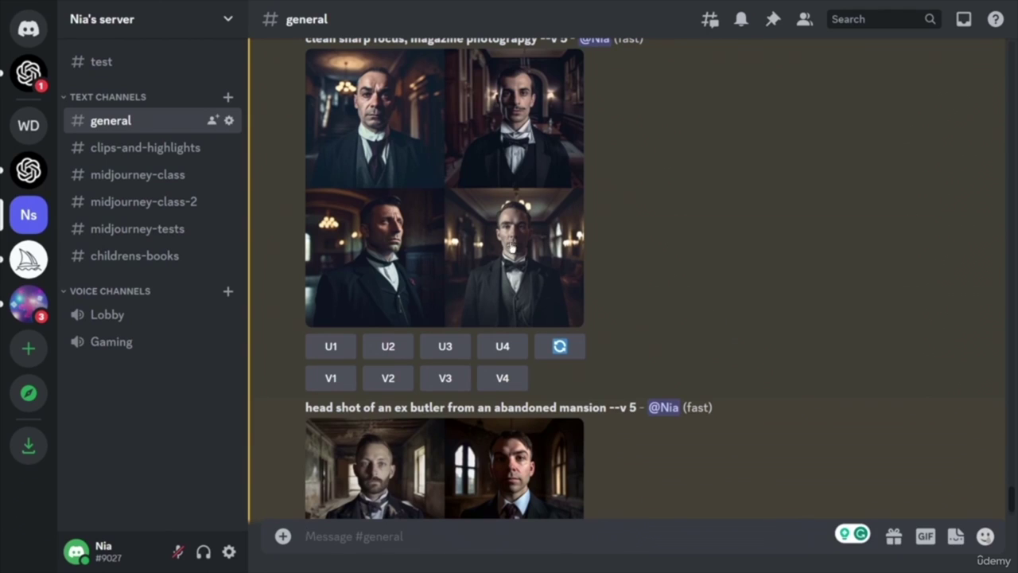
scroll(664, 263, "down", 2)
scroll(801, 374, "up", 7)
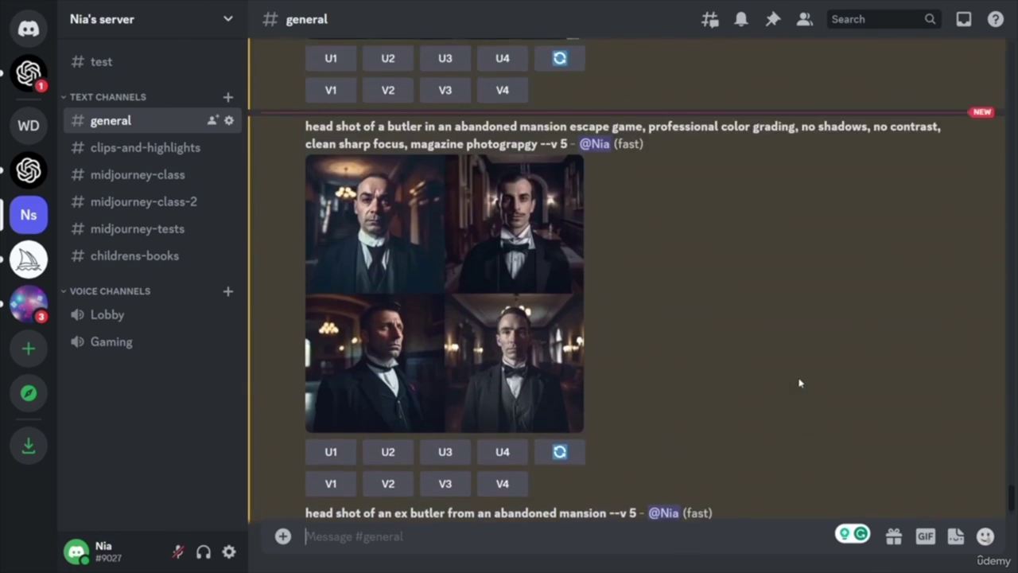
scroll(720, 372, "down", 2)
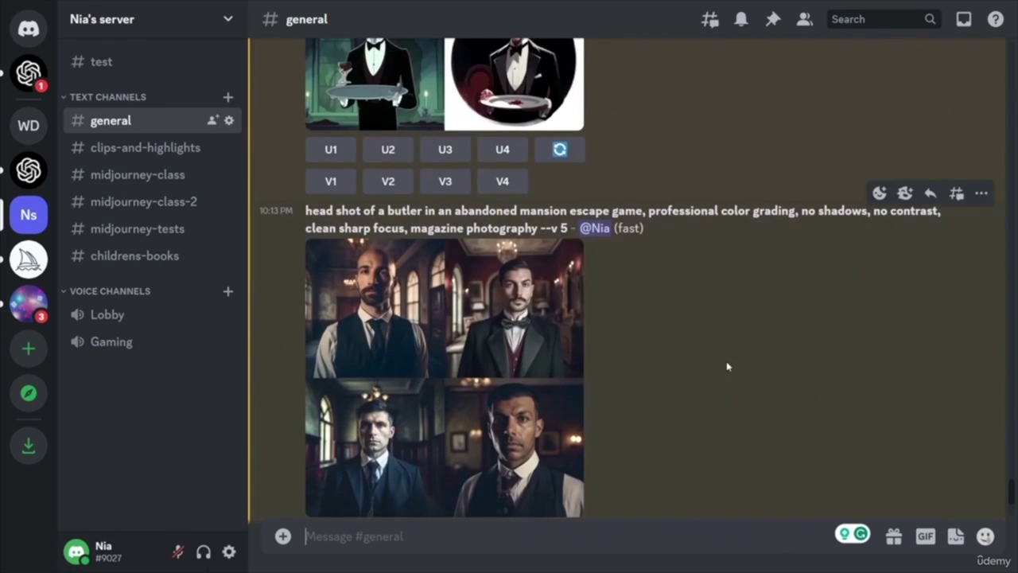
scroll(727, 364, "down", 2)
left_click(557, 323)
left_click(652, 390)
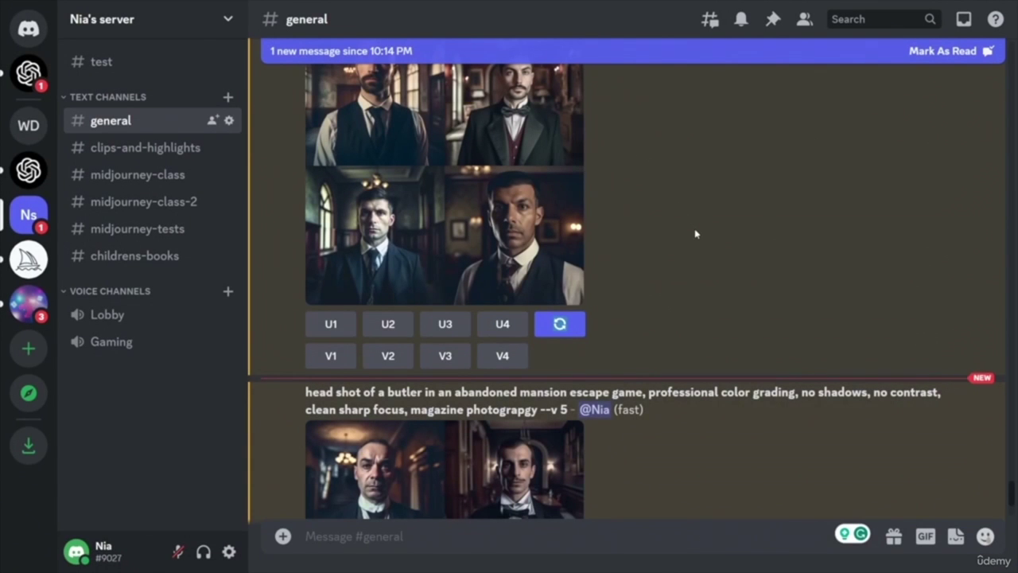
- Select the full prompt text of the earlier escape-game butler message
scroll(700, 232, "down", 3)
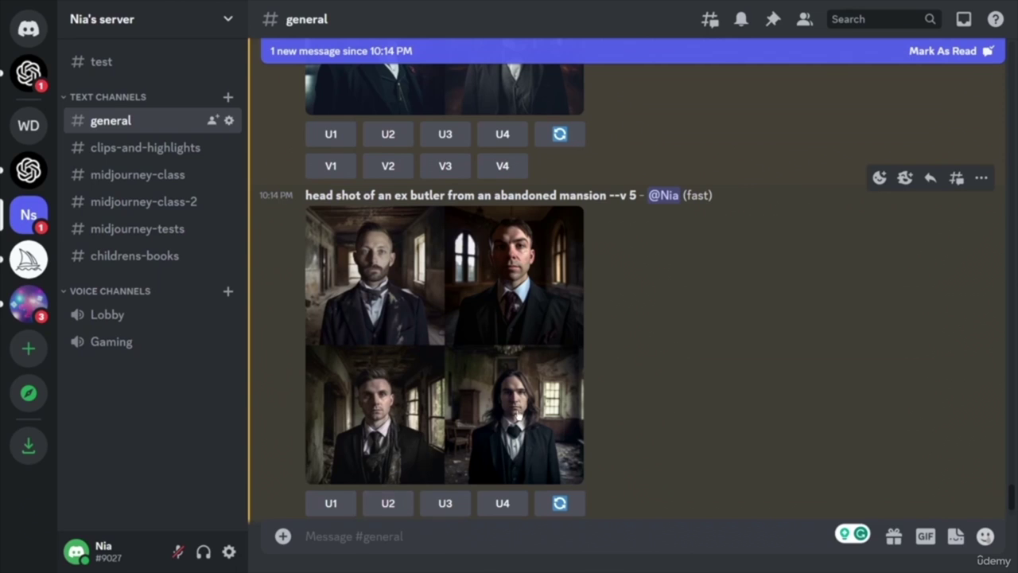
scroll(716, 384, "up", 5)
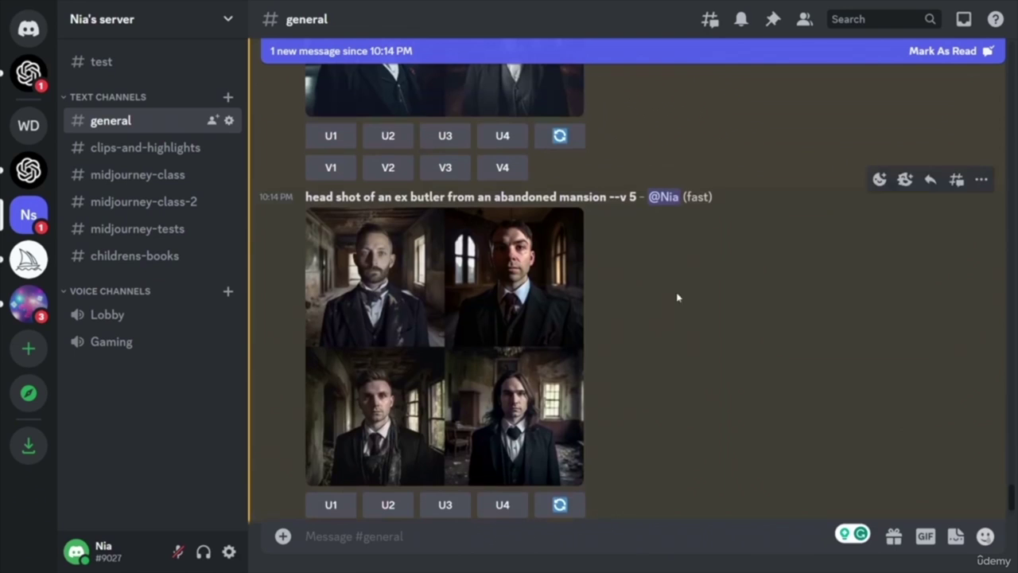
scroll(670, 294, "up", 3)
scroll(675, 313, "up", 3)
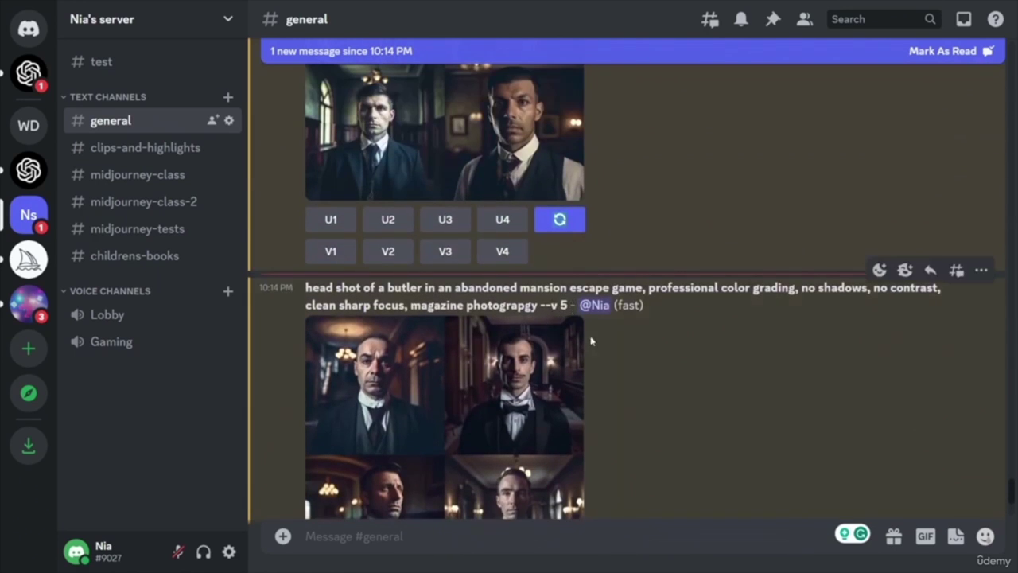
scroll(650, 413, "down", 5)
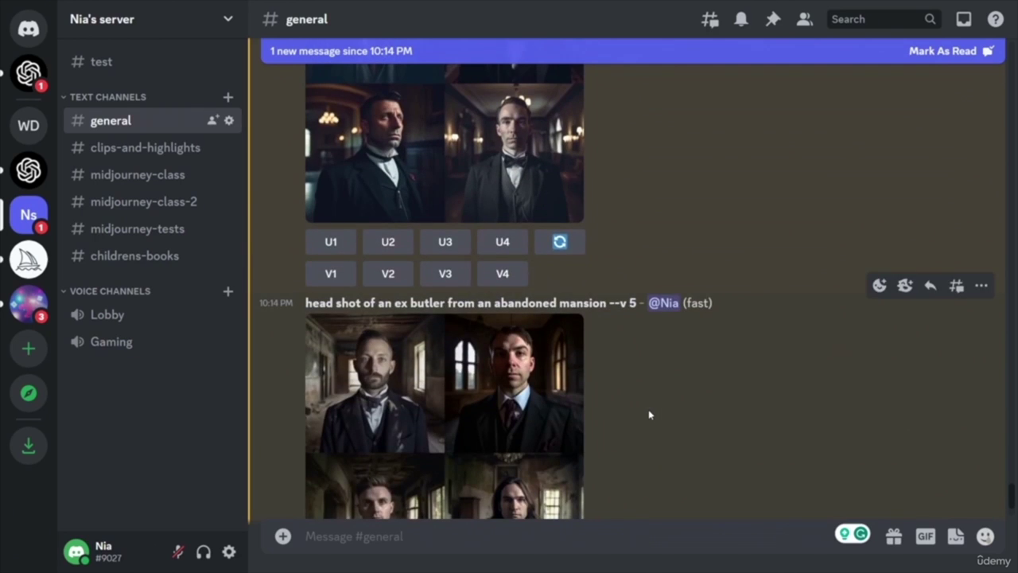
scroll(649, 415, "up", 5)
left_click_drag(570, 305, 301, 292)
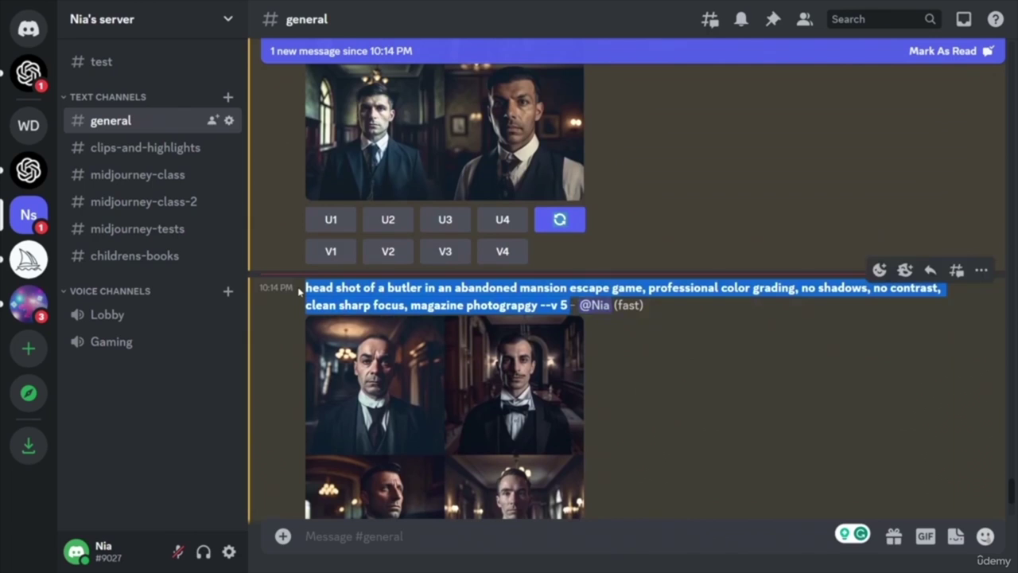
- Submit the copied escape-game butler prompt via /imagine with its version changed to --v 4
left_click(445, 537)
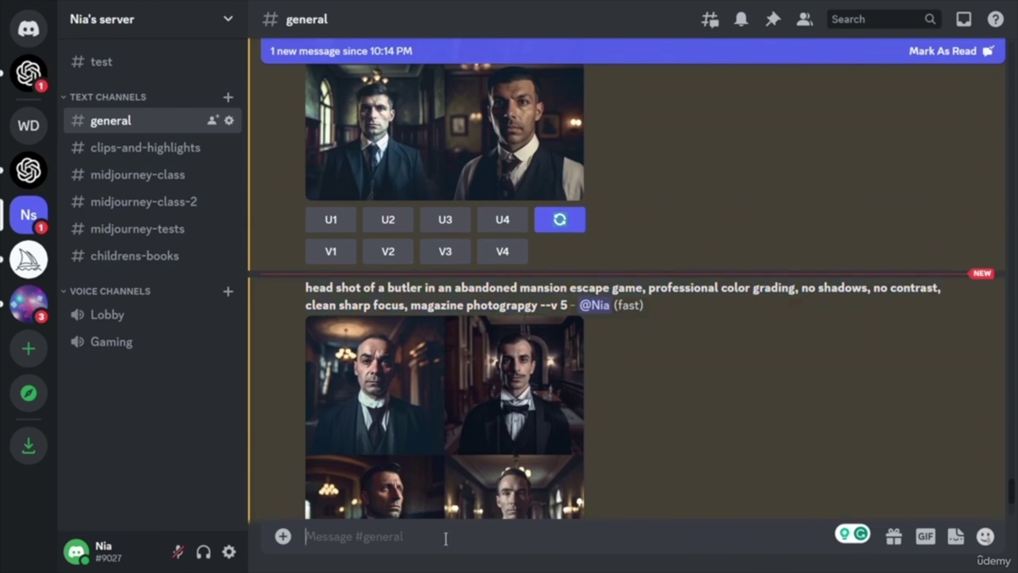
type("/")
key("Return")
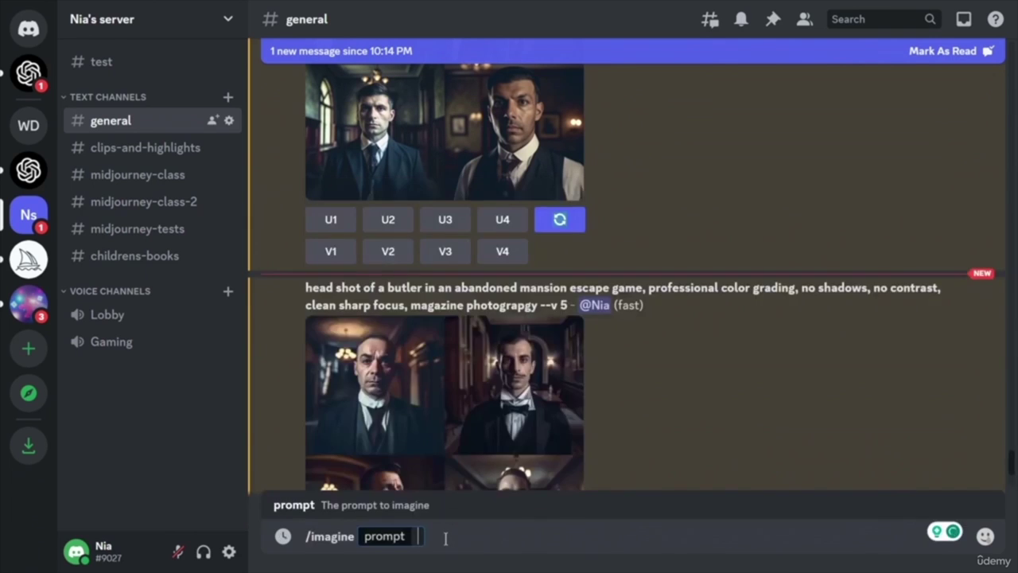
type("head shot of a butler in an abandoned mansion escape game, professional color grading, no shadows, no contrast, clean sharp focus, magazine photograpgy --v 5")
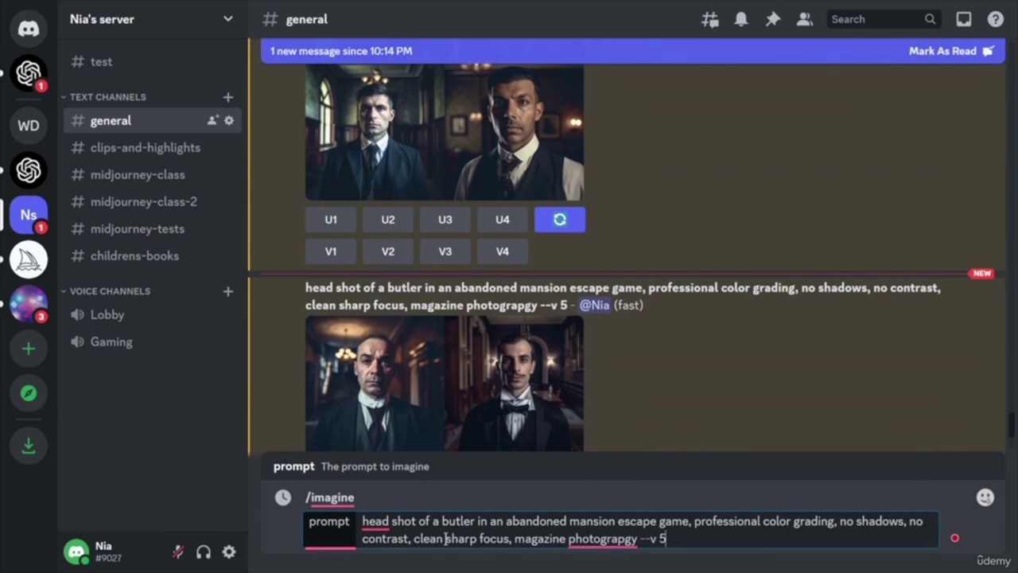
key("BackSpace")
type("4")
key("Return")
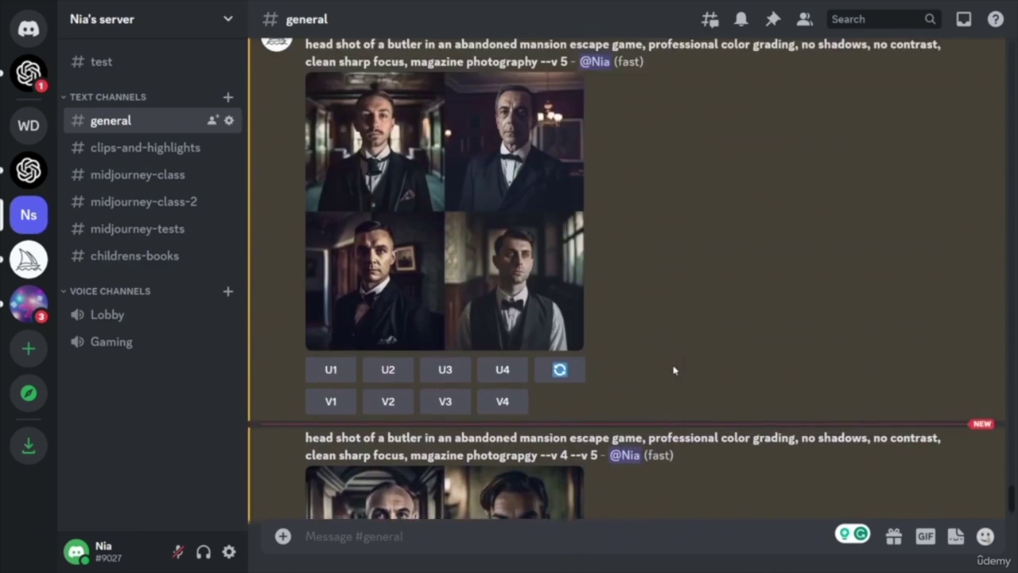
scroll(674, 370, "up", 4)
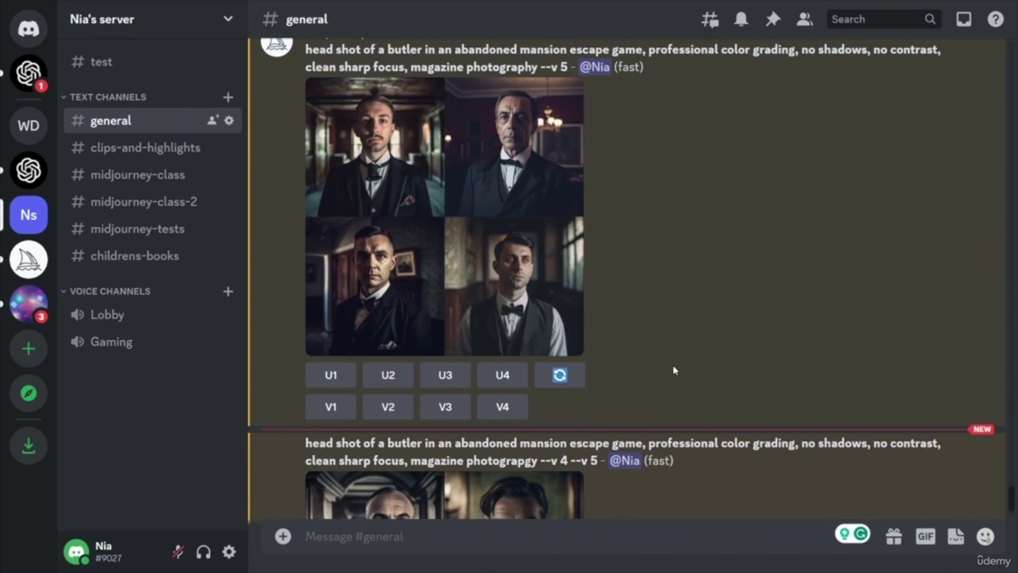
scroll(712, 310, "down", 3)
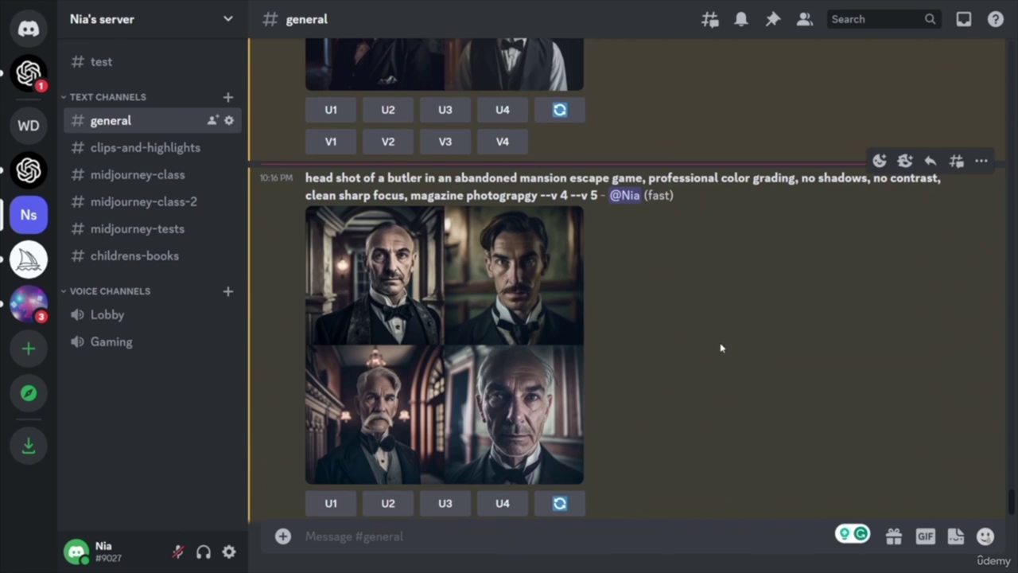
scroll(705, 393, "up", 1)
scroll(705, 393, "up", 4)
scroll(708, 393, "down", 5)
scroll(719, 441, "up", 4)
scroll(718, 441, "down", 4)
scroll(658, 411, "up", 6)
scroll(658, 326, "down", 1)
scroll(659, 326, "down", 3)
scroll(643, 412, "up", 4)
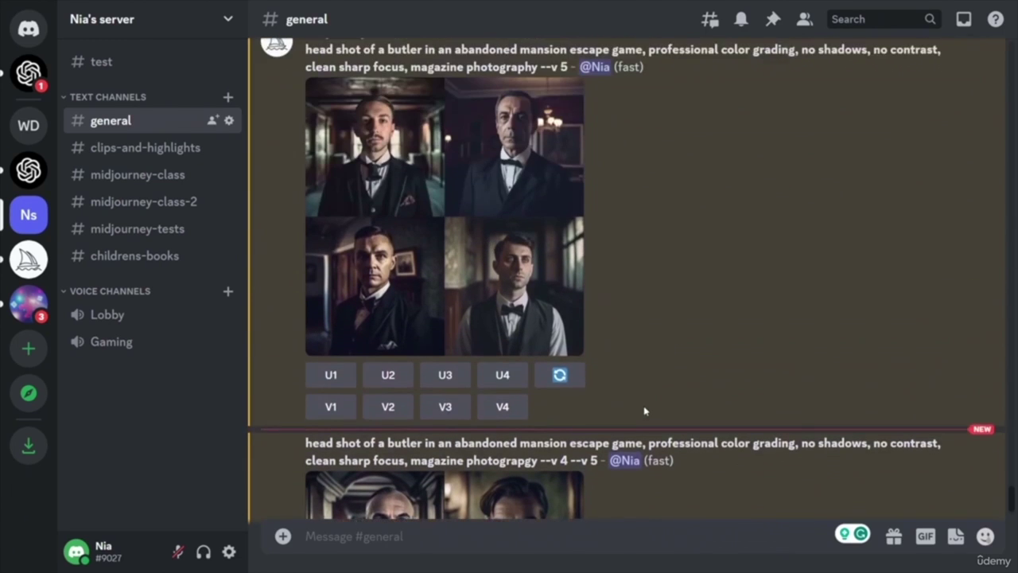
scroll(646, 405, "down", 5)
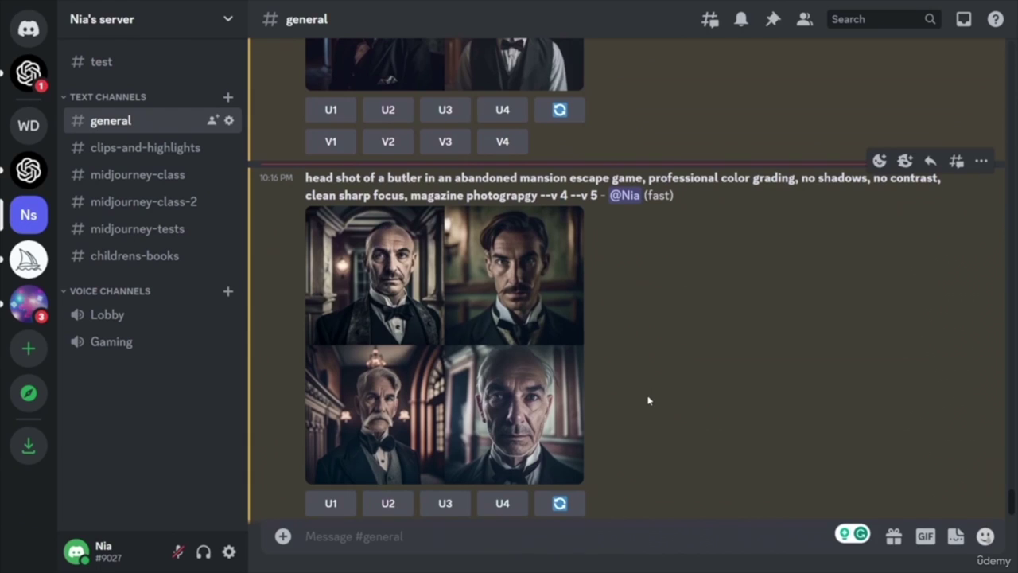
- Upscale portraits U4 and U1 from the --v 4 --v 5 butler grid
left_click(502, 502)
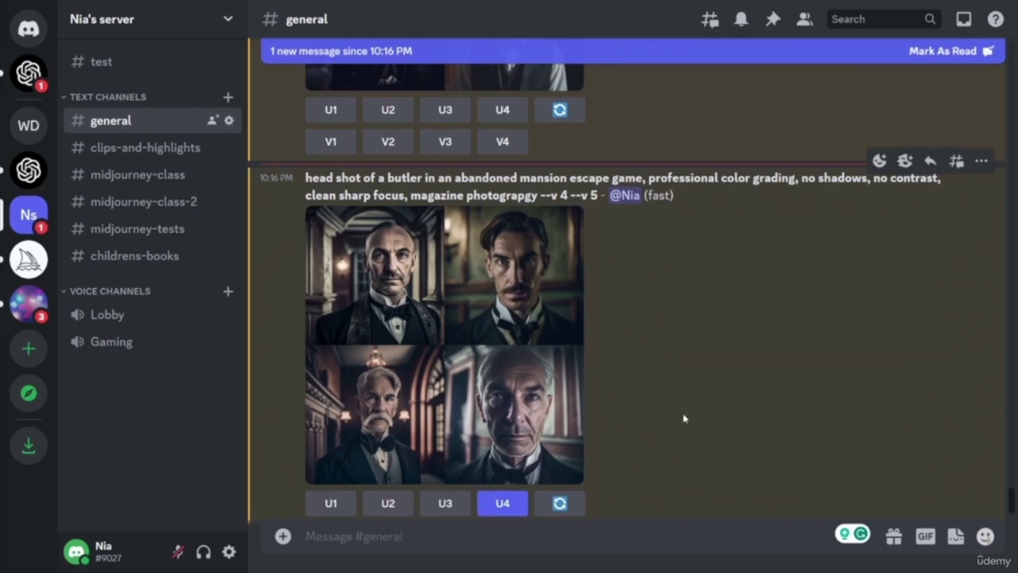
scroll(708, 388, "up", 5)
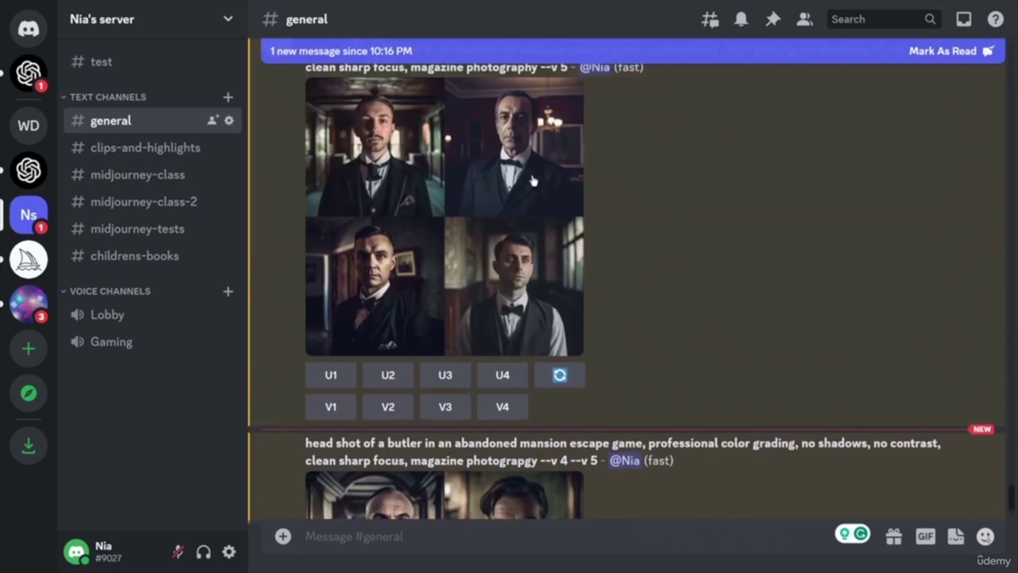
scroll(753, 357, "down", 5)
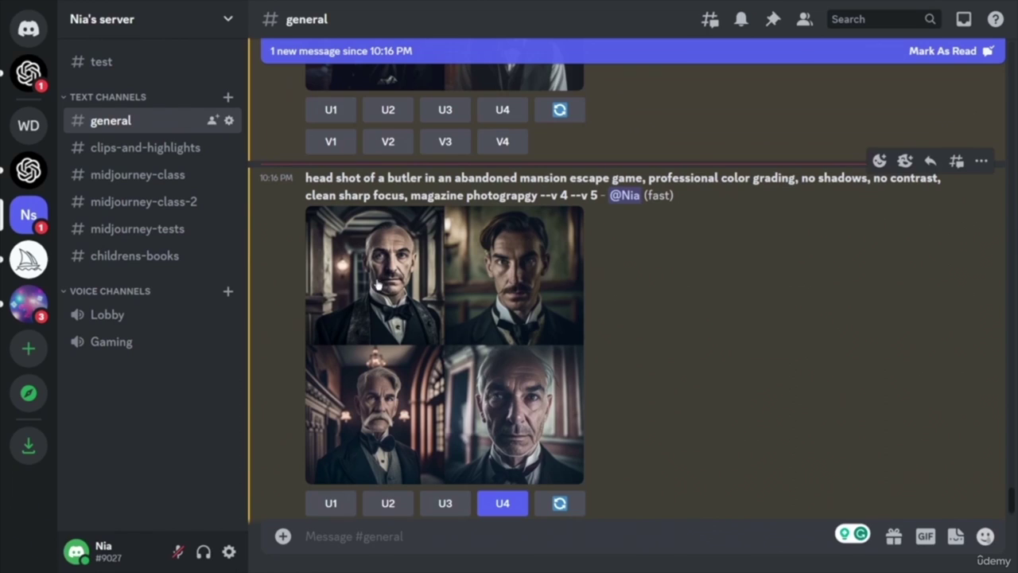
left_click(333, 501)
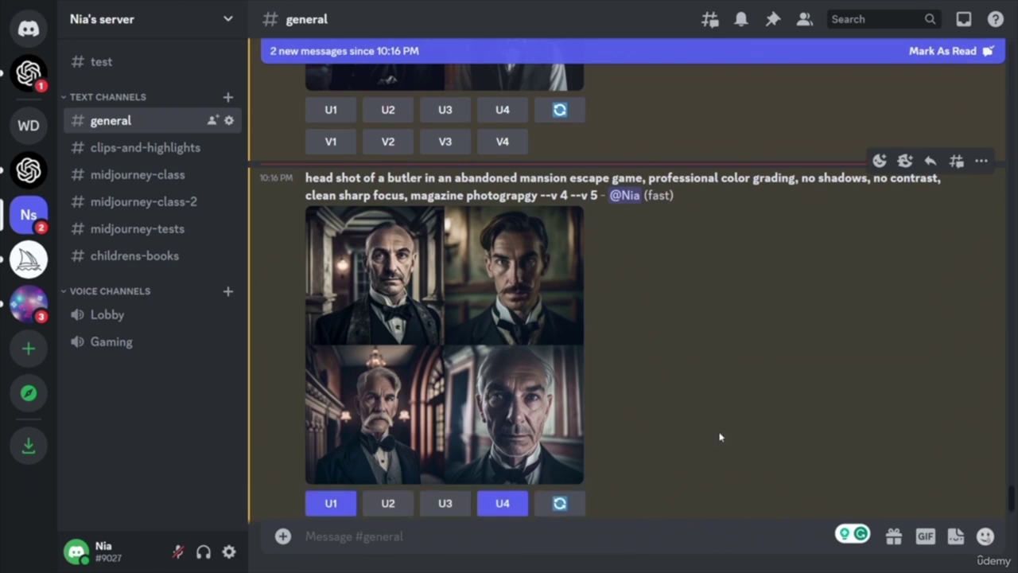
scroll(714, 400, "down", 4)
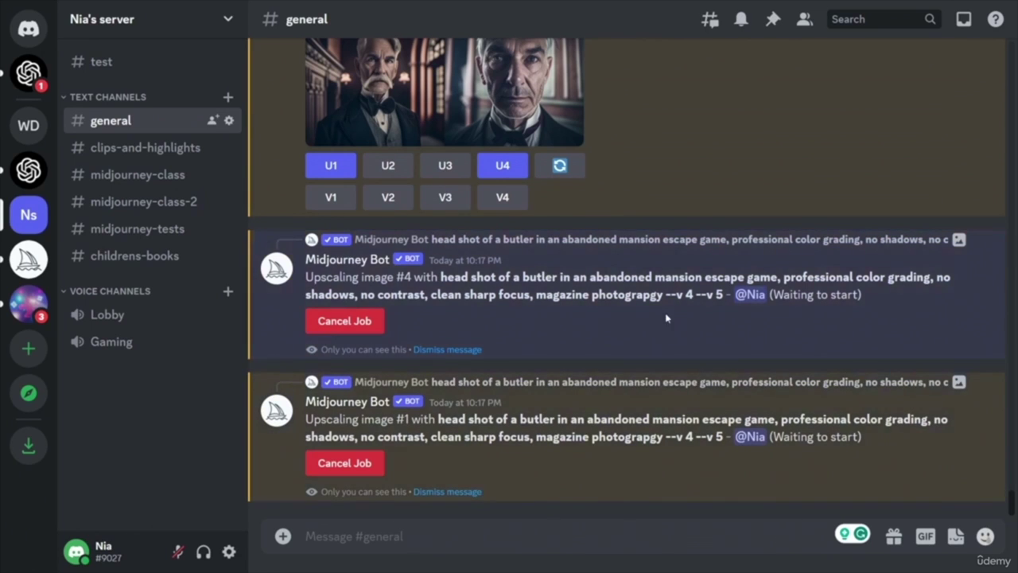
scroll(721, 355, "up", 3)
scroll(720, 356, "up", 3)
scroll(720, 354, "down", 7)
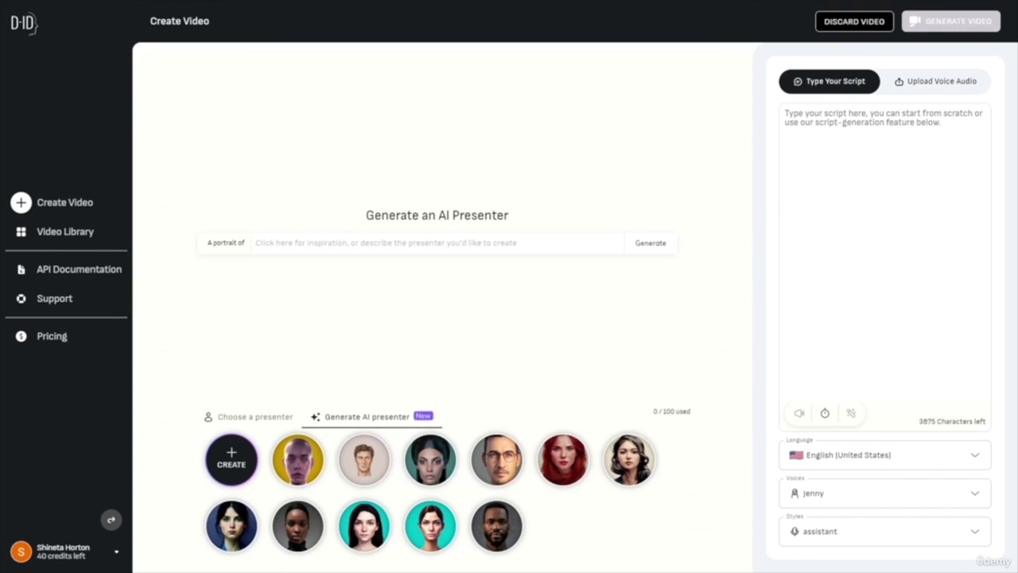
- Use the butler portrait as presenter and paste the 'Here's your tea, sir…' Ravenwood Manor script
left_click(266, 419)
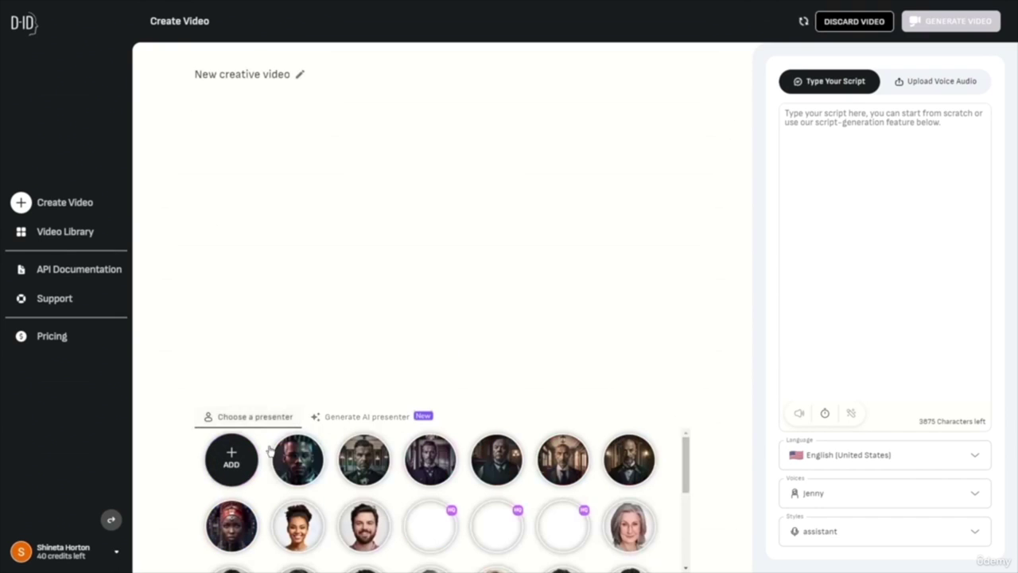
mouse_move(238, 457)
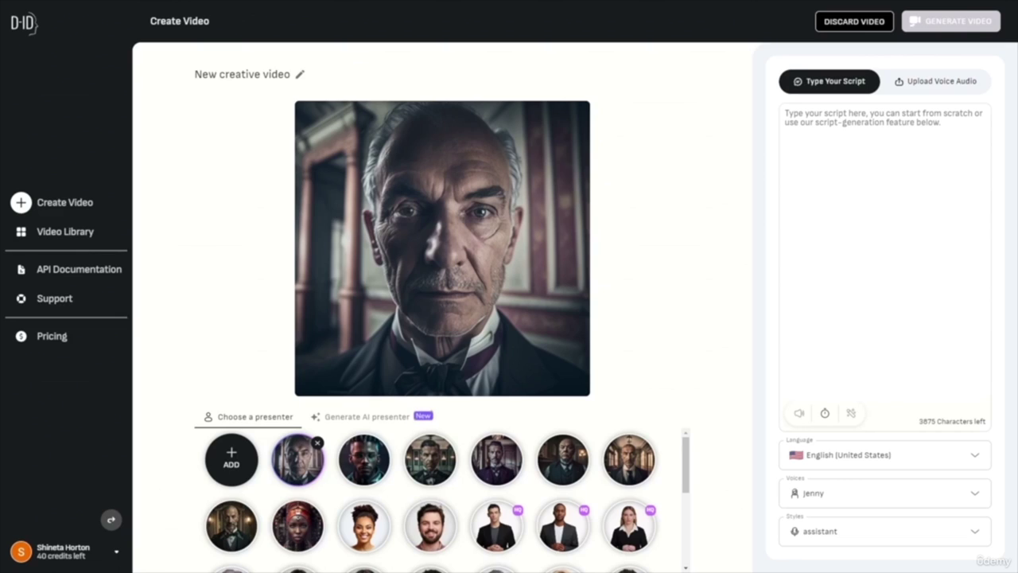
left_click(827, 123)
type("Here's your tea, sir. Please be careful, it's quite hot. Now, let me tell you a bit about the manor. Ravenwood Manor has been in the family for generations. It's a grand old house with many secrets and hidden passages. The master takes great pride in maintaining the house and all its contents. He's been expecting you for some time now, sir. I do hope you can help solve the mystery that's been plaguing this house. Oh, I'm sorry sir, I didn't mean to alarm you. It's just that strange things have been happening around here lately. The master believes that the house is haunted. Personally, I don't believe in such things, but some of the other staff have reported some very strange occurrences. Footsteps where there should be none, doors opening and closing by themselves. I'm sure it's just their imaginations, sir. I assure you, the manor is perfectly safe.")
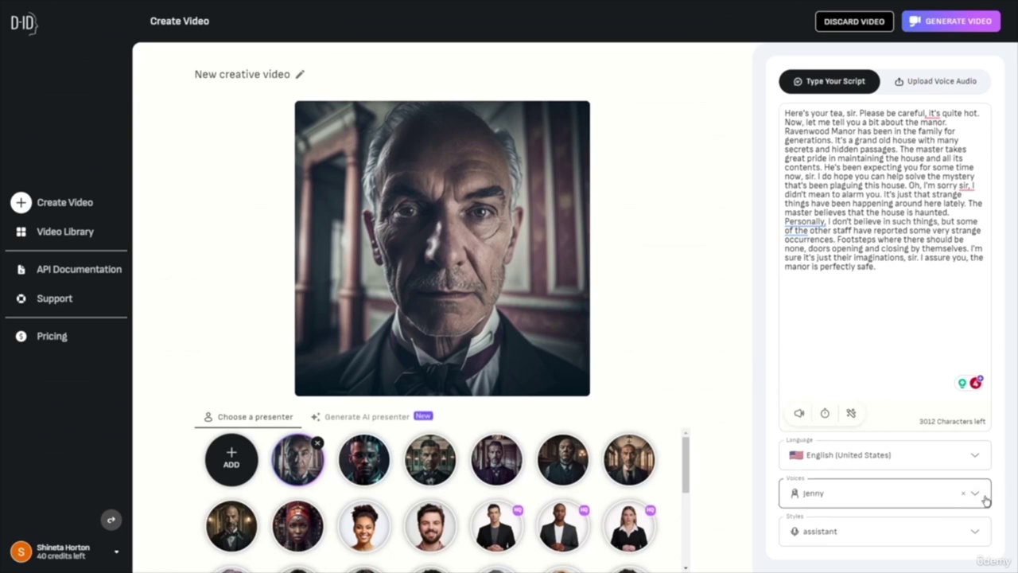
left_click(975, 493)
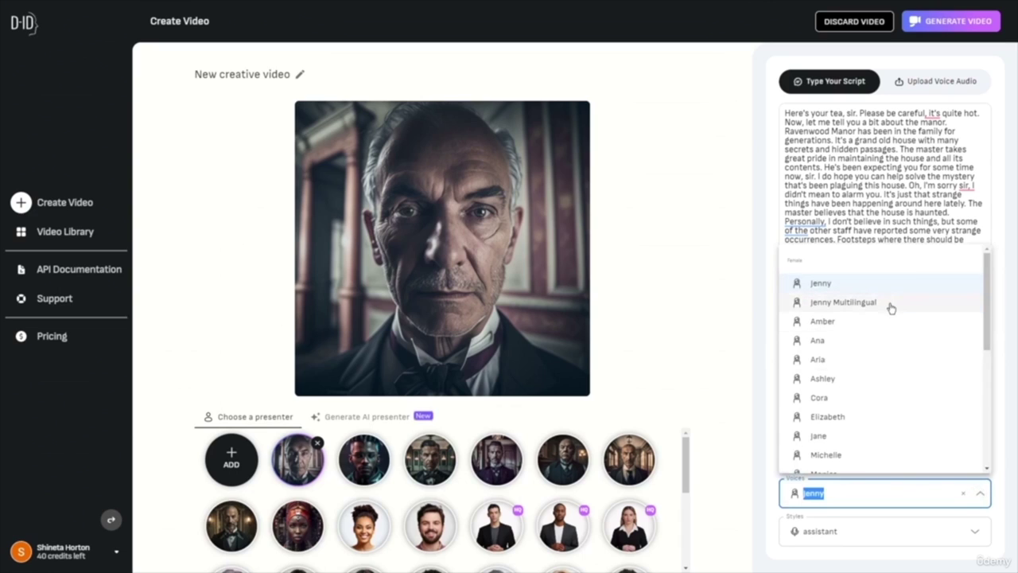
- Pick the male voice Brandon from the voice list
left_click(780, 499)
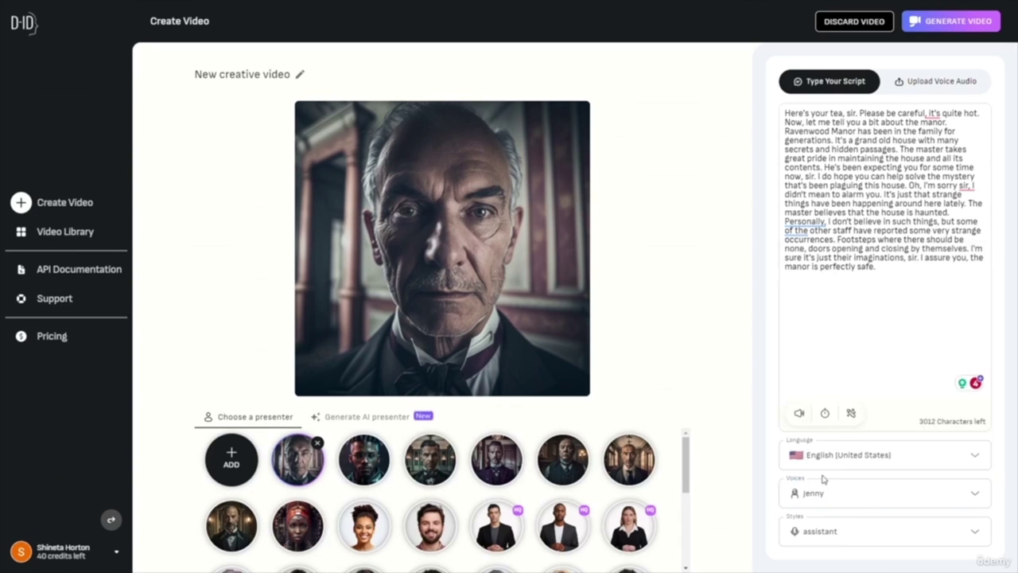
left_click(978, 495)
scroll(868, 386, "down", 5)
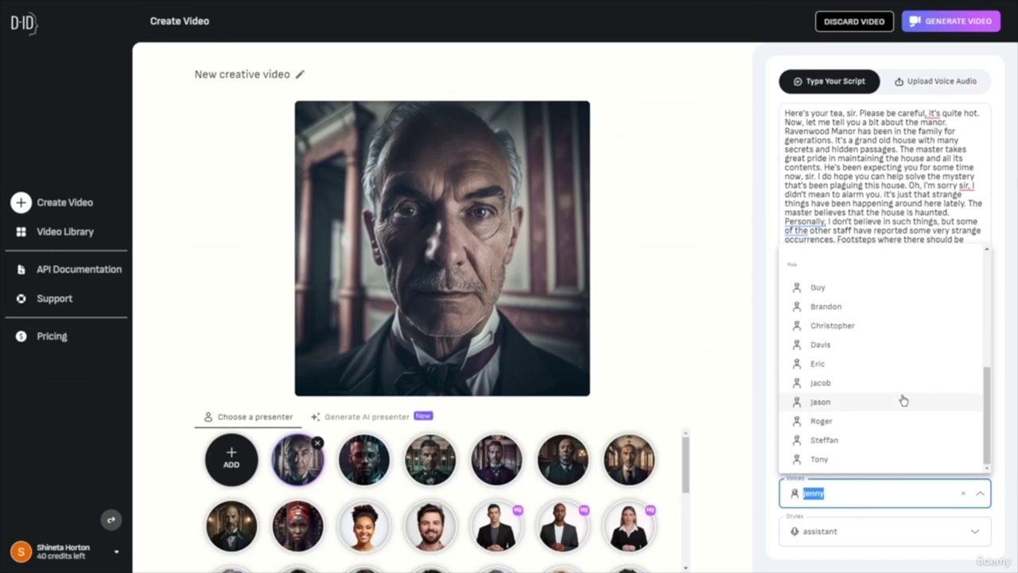
scroll(905, 396, "up", 2)
scroll(902, 395, "down", 1)
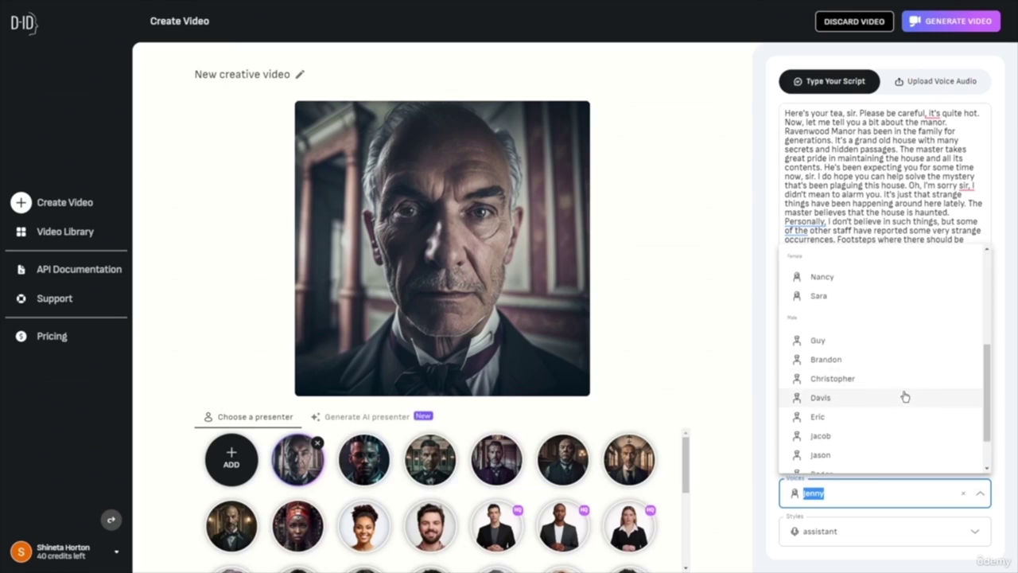
left_click(858, 360)
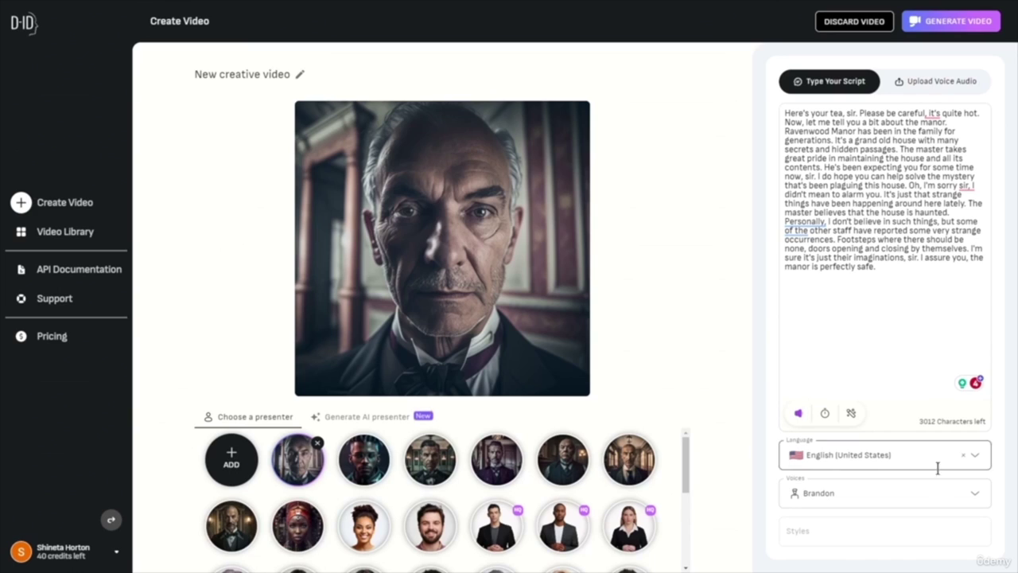
- Switch the voice to Christopher and preview it reading the butler script
left_click(977, 497)
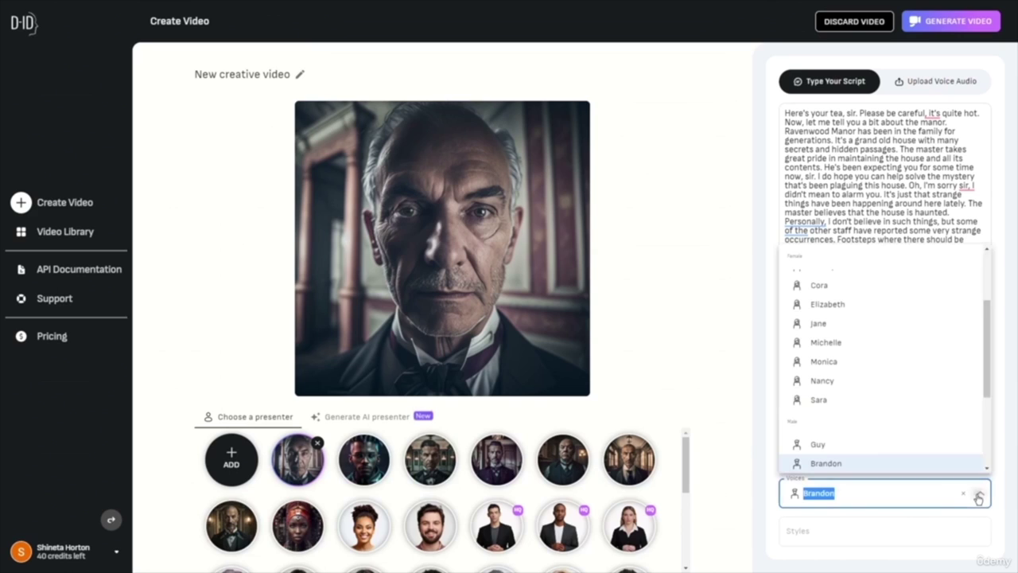
scroll(852, 432, "down", 1)
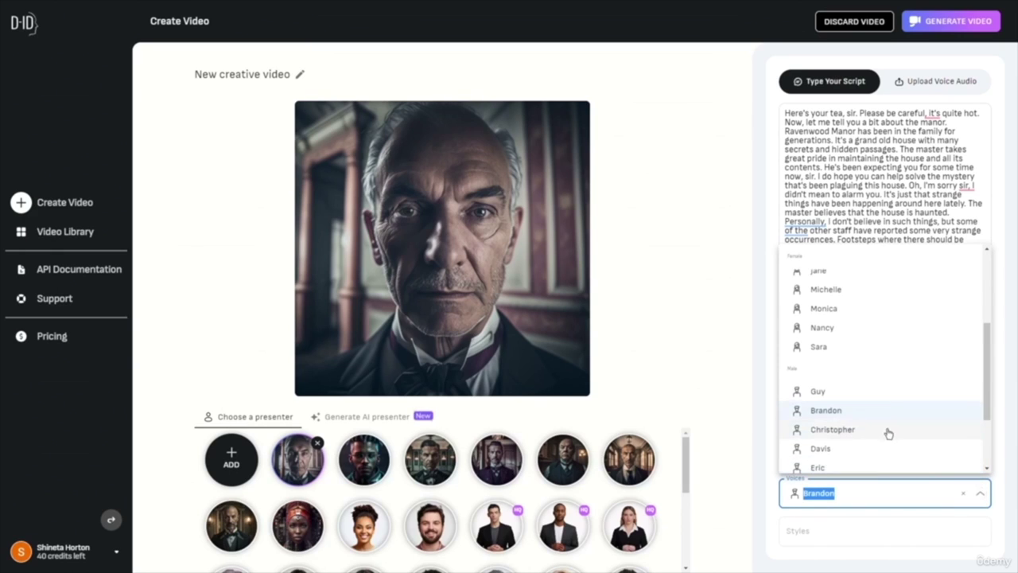
left_click(872, 433)
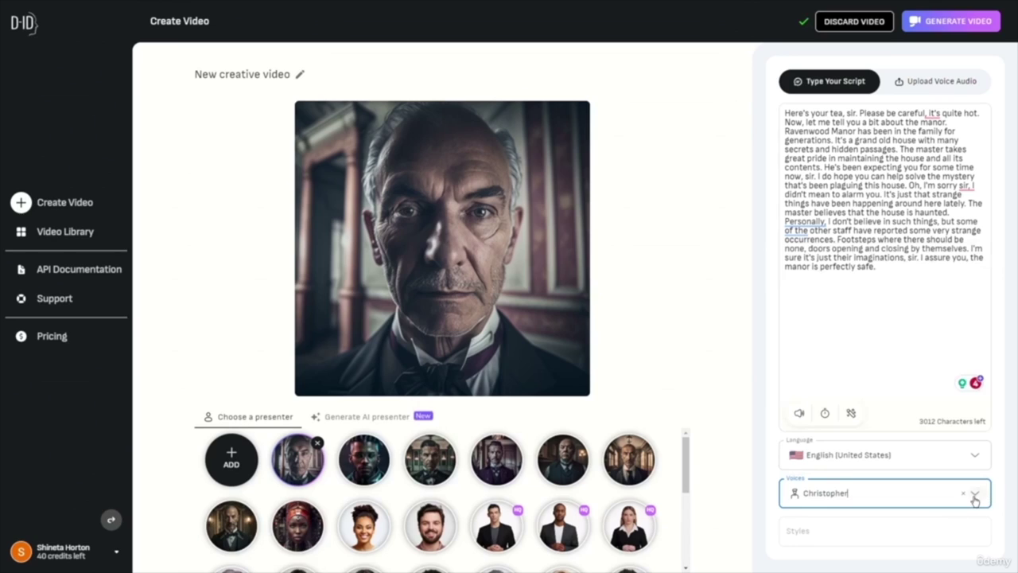
left_click(799, 412)
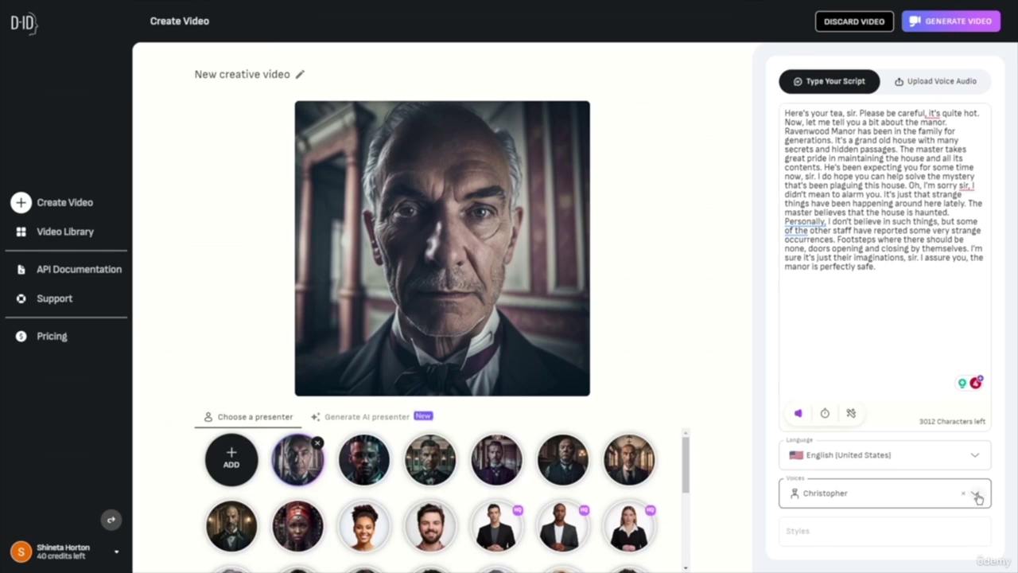
left_click(979, 495)
scroll(855, 416, "down", 2)
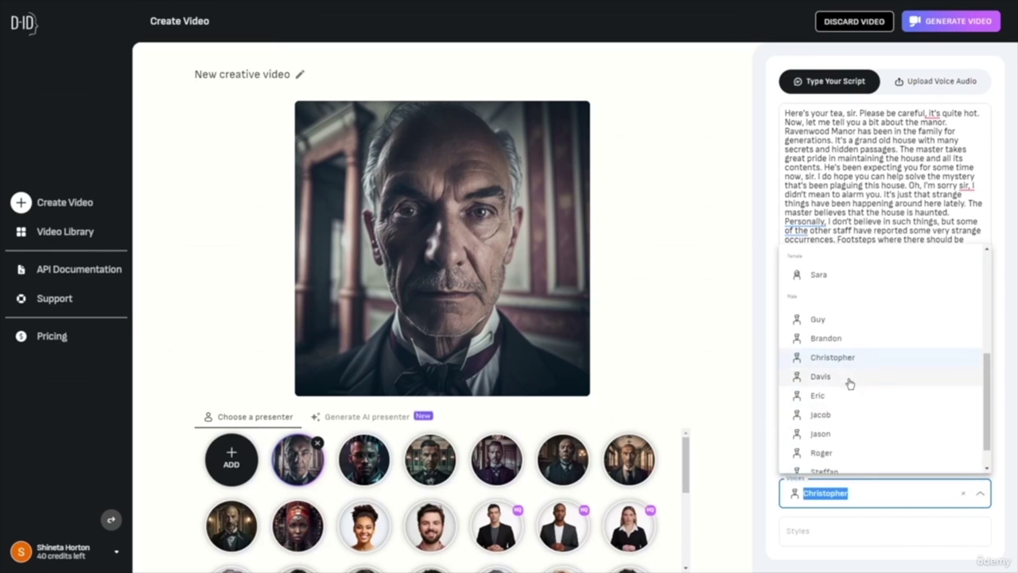
left_click(848, 379)
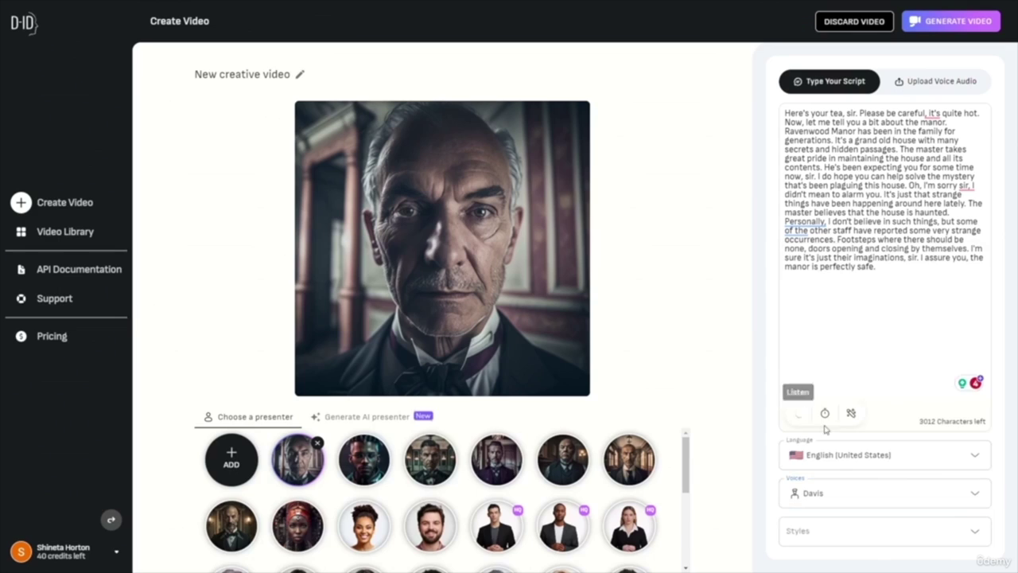
left_click(979, 497)
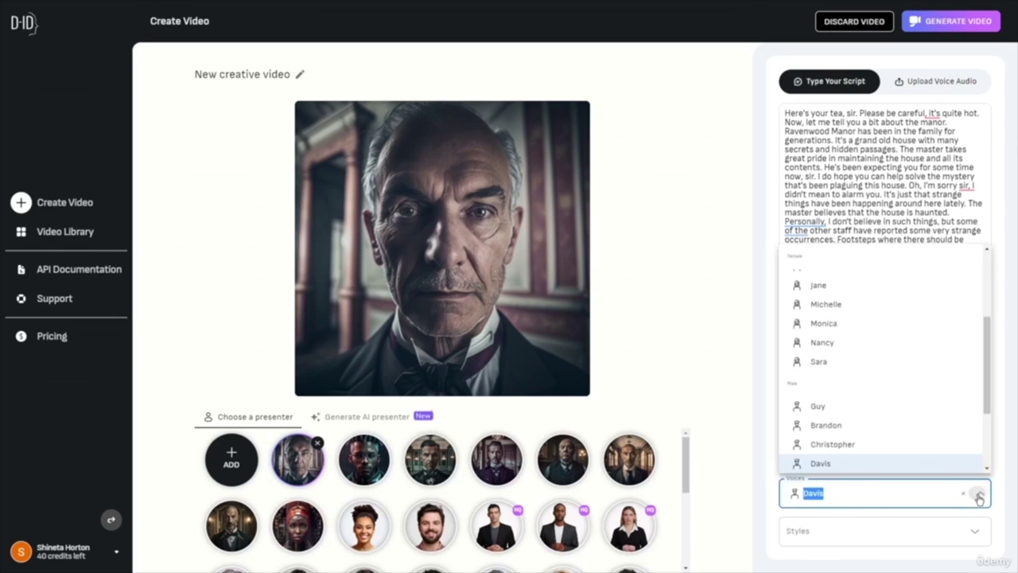
scroll(870, 436, "down", 2)
left_click(835, 378)
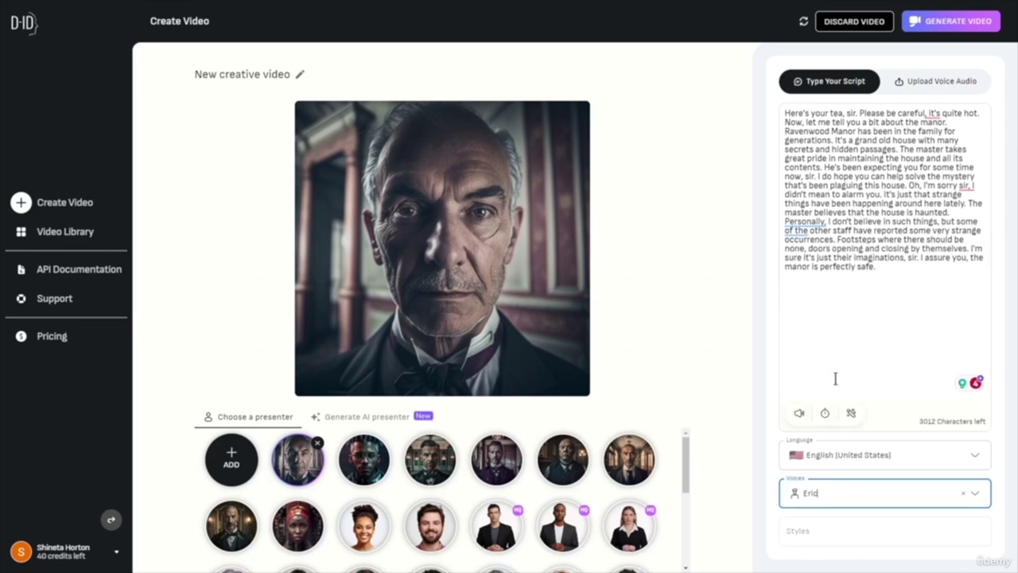
left_click(799, 410)
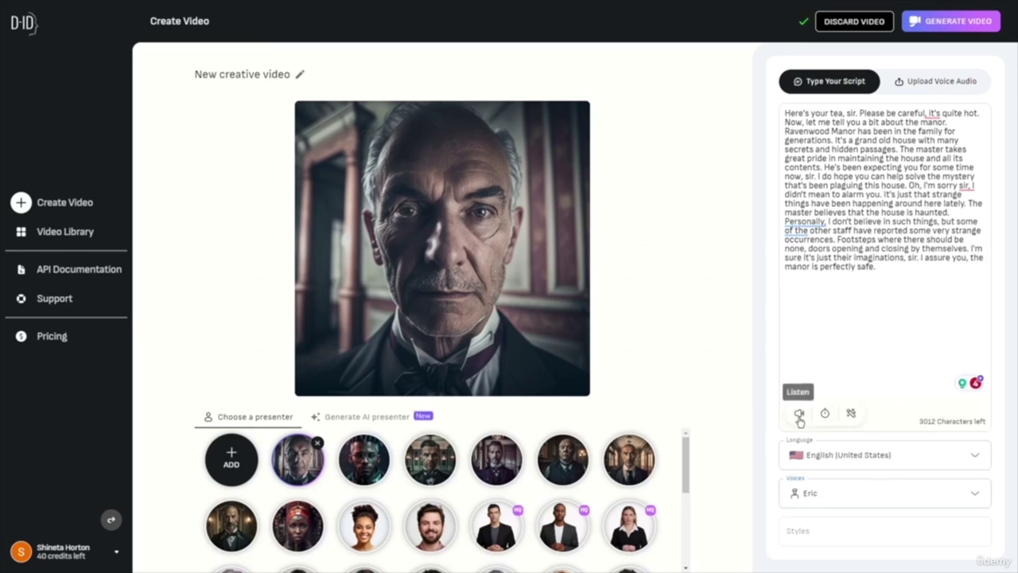
left_click(976, 497)
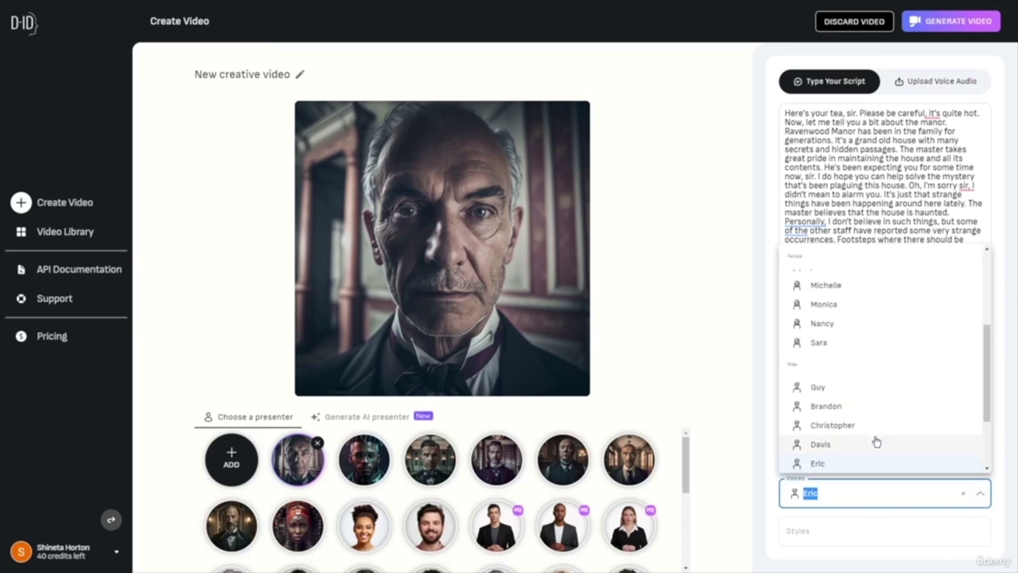
scroll(879, 430, "down", 2)
left_click(842, 385)
left_click(799, 413)
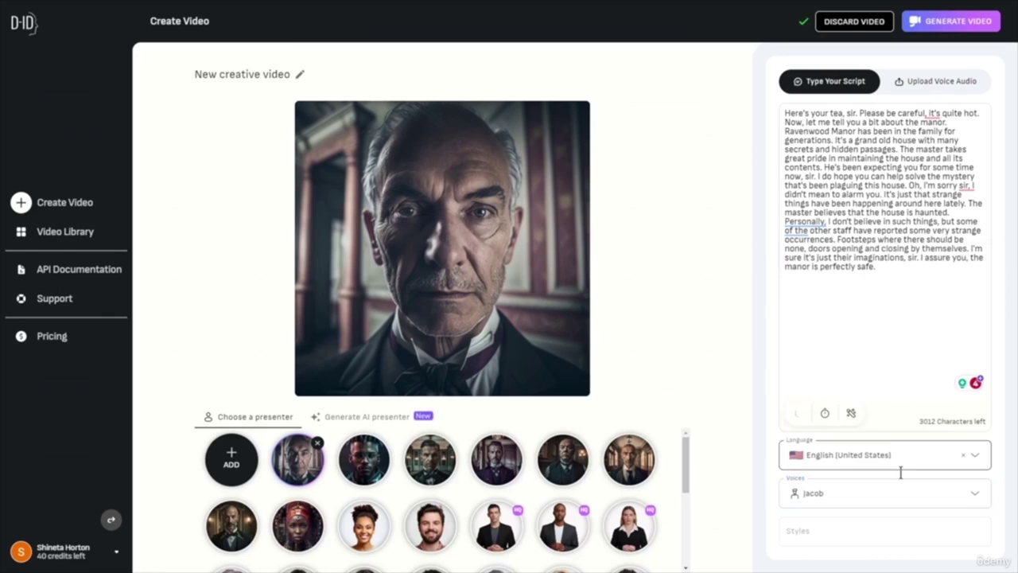
left_click(978, 494)
scroll(852, 422, "down", 2)
left_click(845, 401)
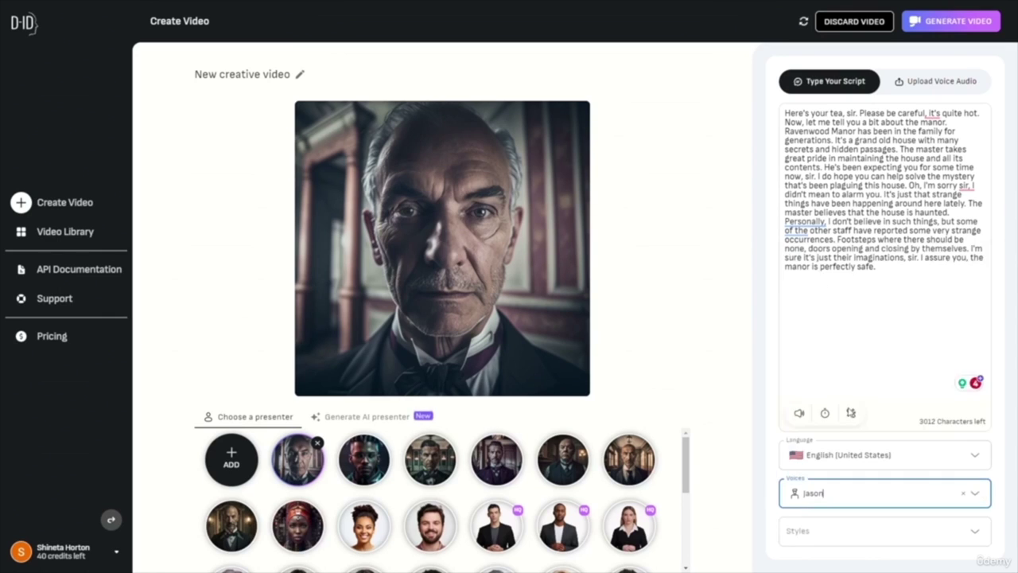
left_click(798, 412)
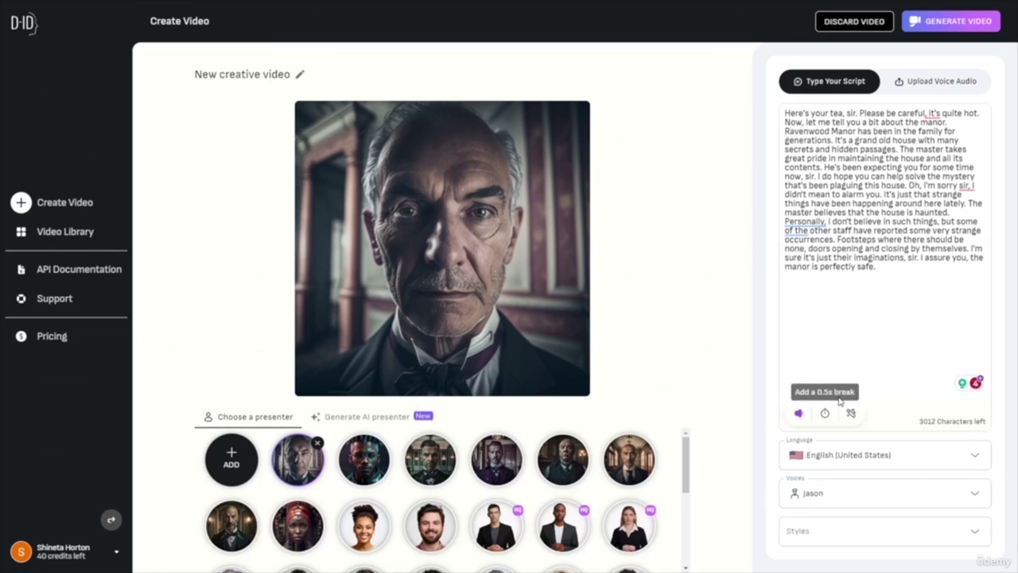
left_click(978, 494)
scroll(879, 416, "down", 2)
left_click(880, 421)
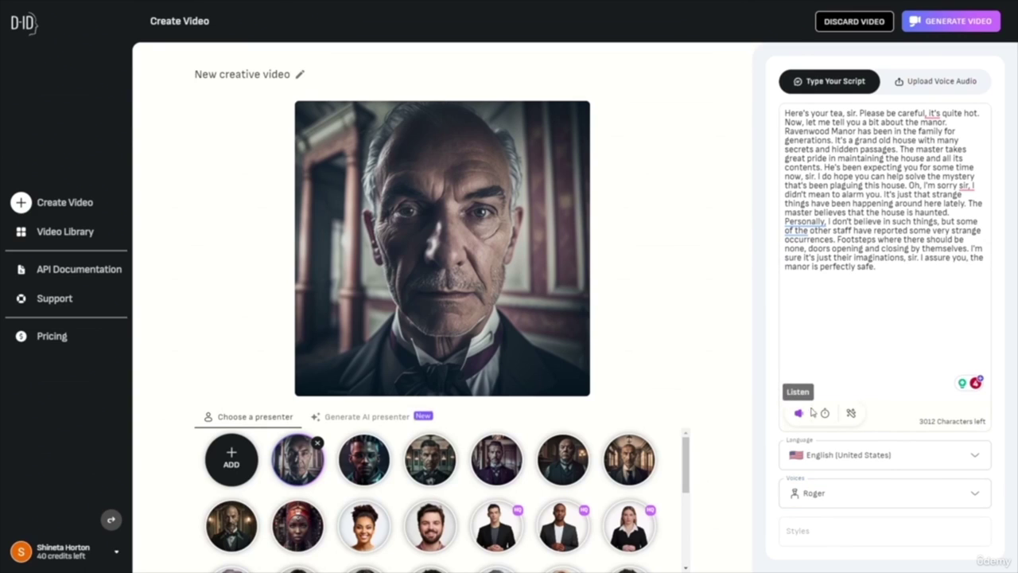
left_click(976, 494)
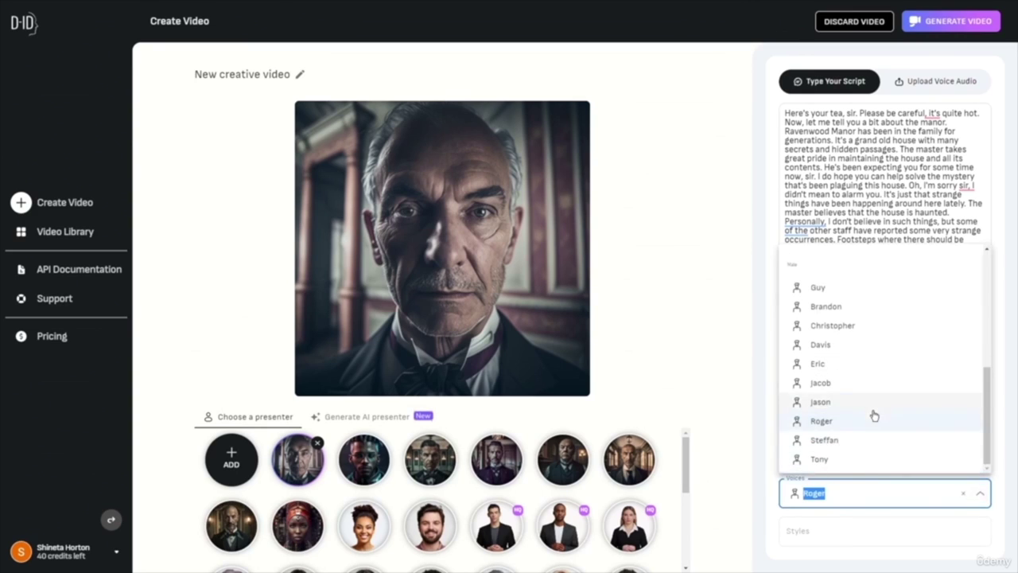
left_click(866, 440)
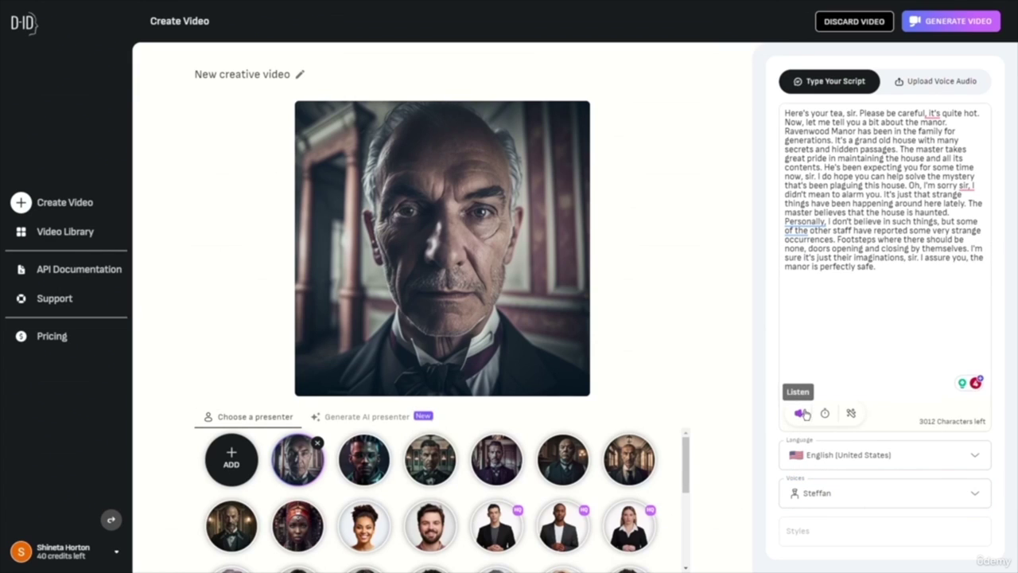
left_click(977, 494)
scroll(867, 427, "down", 1)
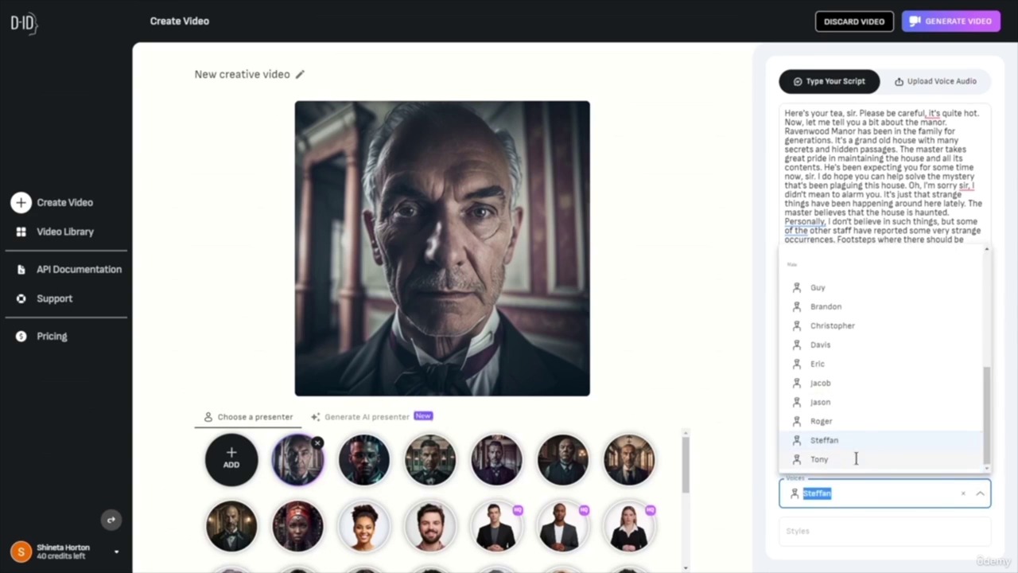
left_click(854, 456)
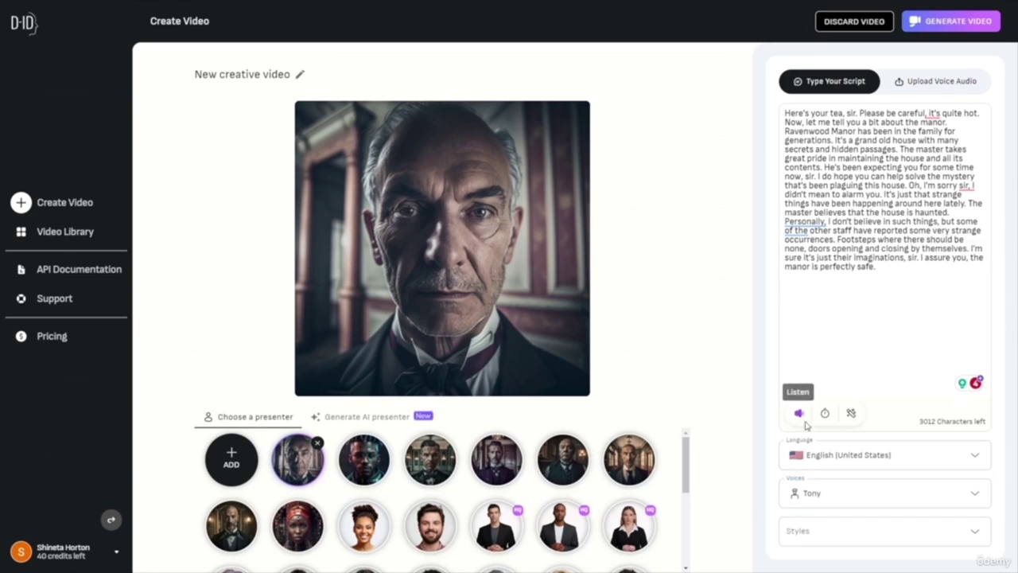
left_click(797, 415)
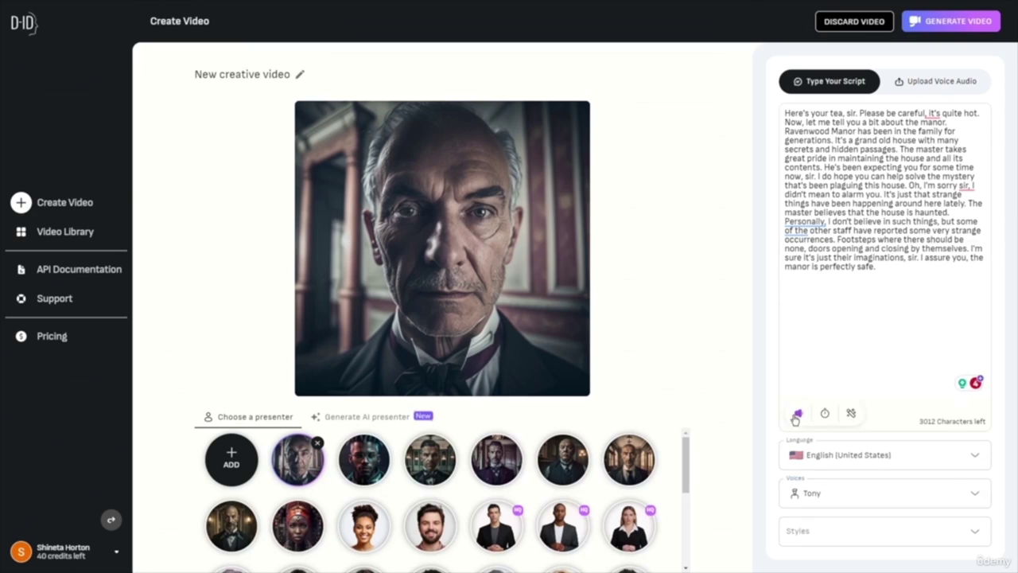
left_click(977, 498)
scroll(870, 385, "up", 3)
scroll(872, 385, "down", 5)
scroll(875, 384, "up", 1)
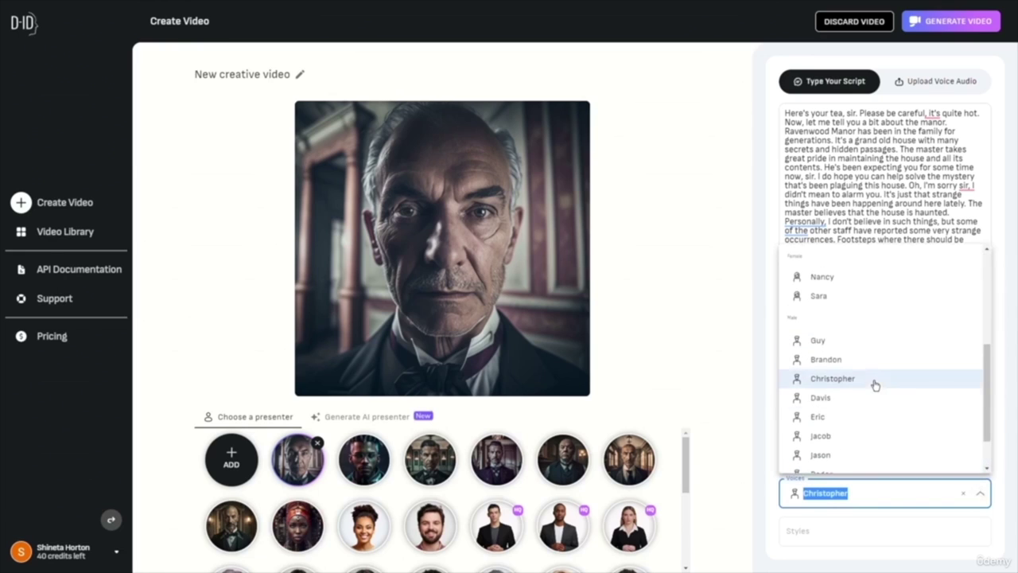
left_click(875, 339)
left_click(803, 414)
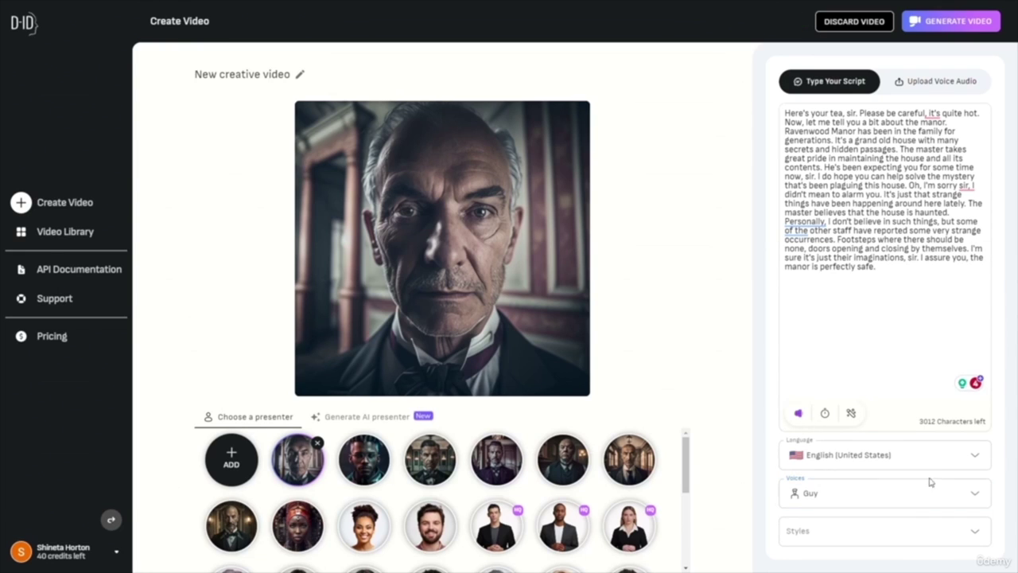
left_click(976, 497)
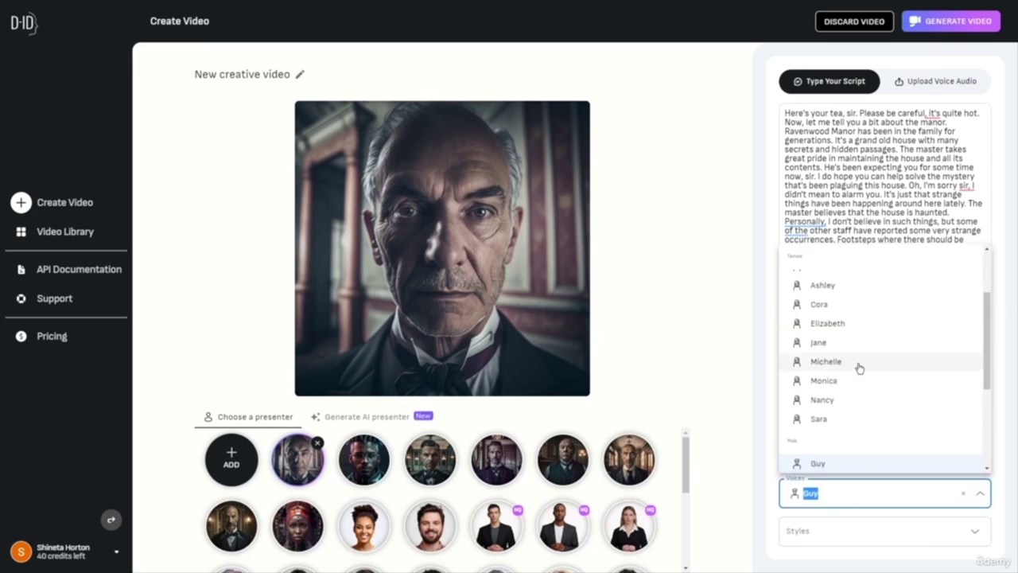
scroll(859, 372, "down", 2)
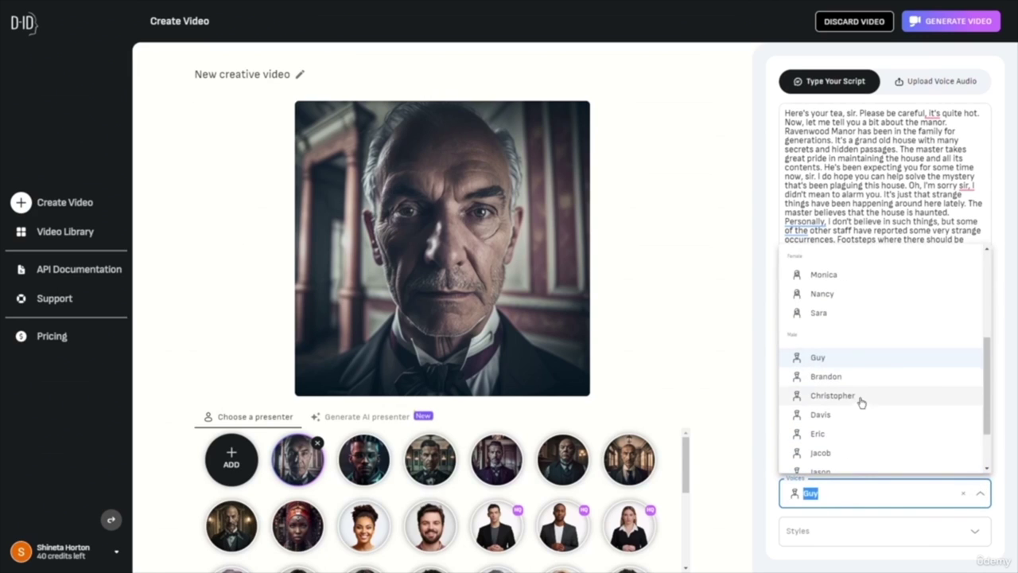
left_click(859, 397)
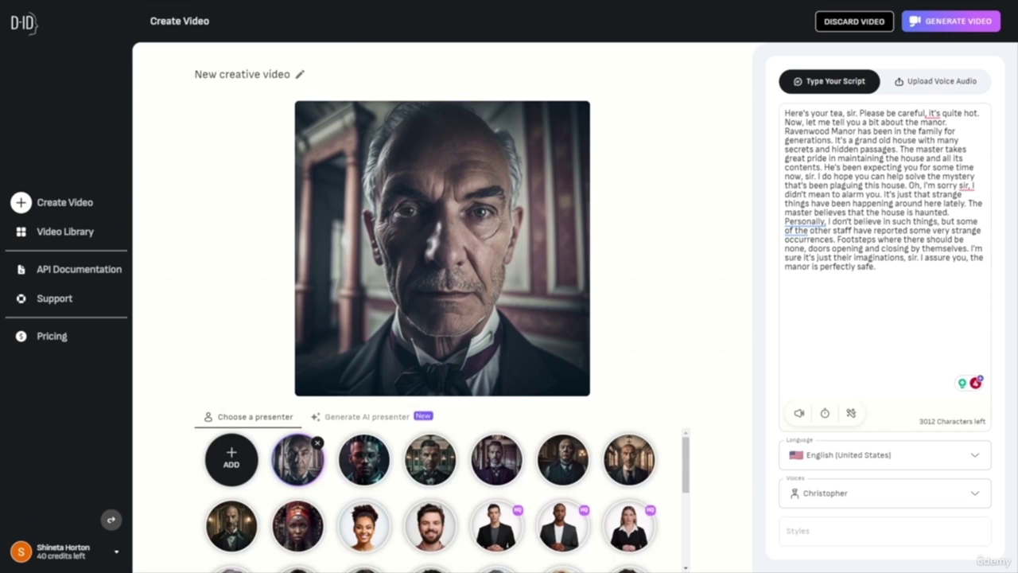
left_click(951, 21)
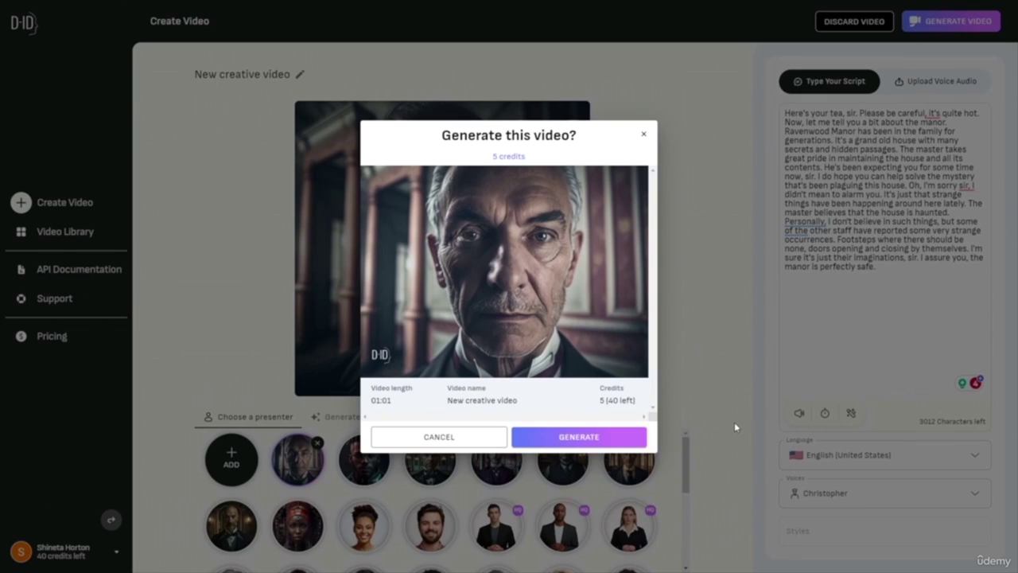
- Confirm generating the 01:01 butler video for 5 credits
left_click(578, 439)
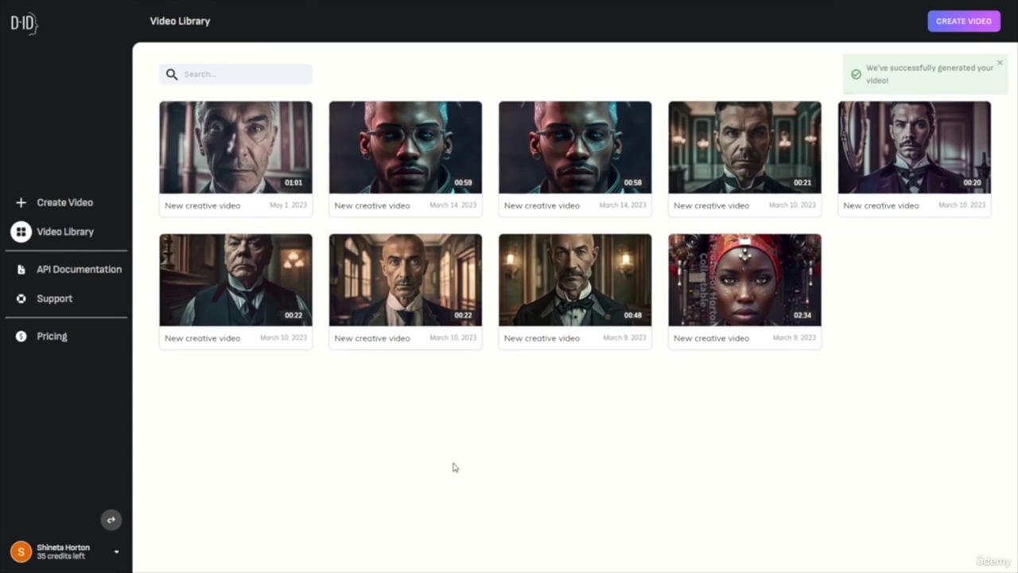
- Open the new 01:01 butler video at the top of the Video Library
mouse_move(237, 158)
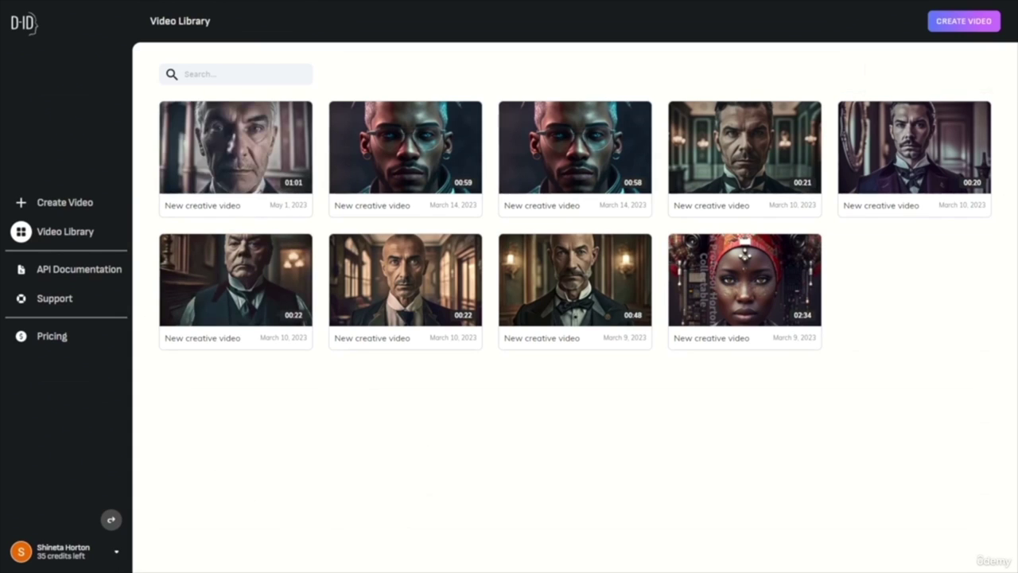
left_click(236, 151)
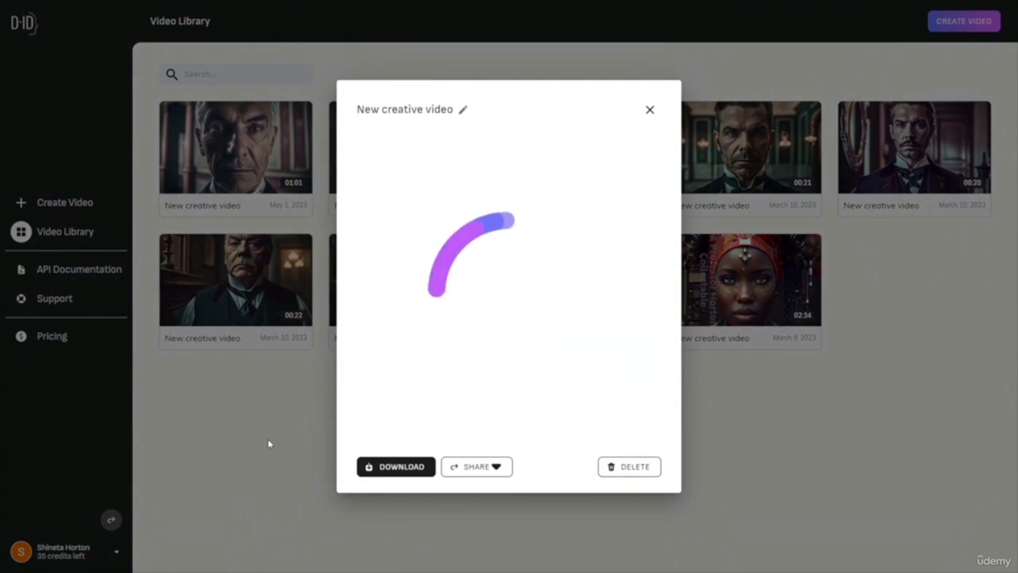
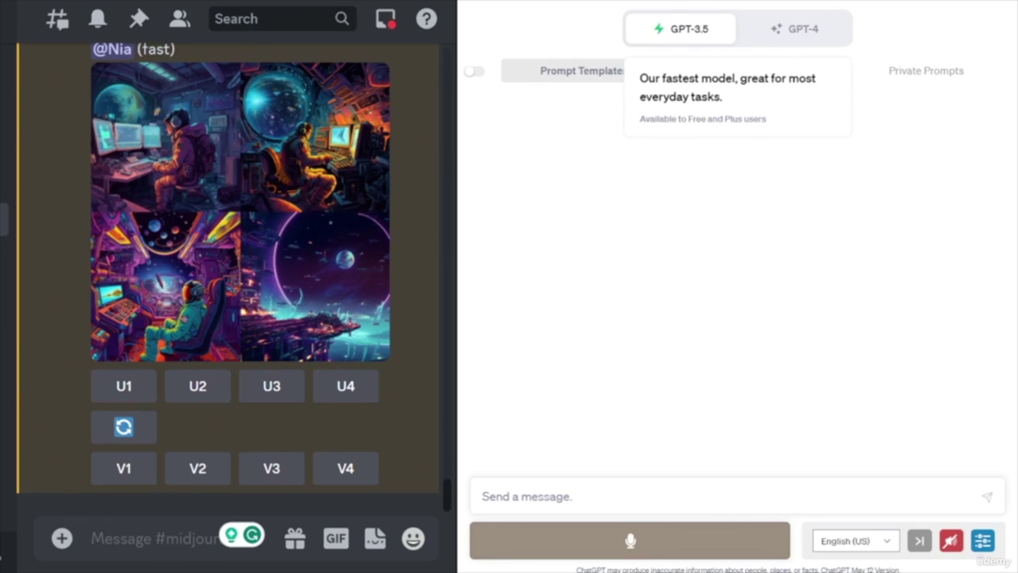
- Select the GPT-4 model tab at the top of the ChatGPT page
left_click(796, 29)
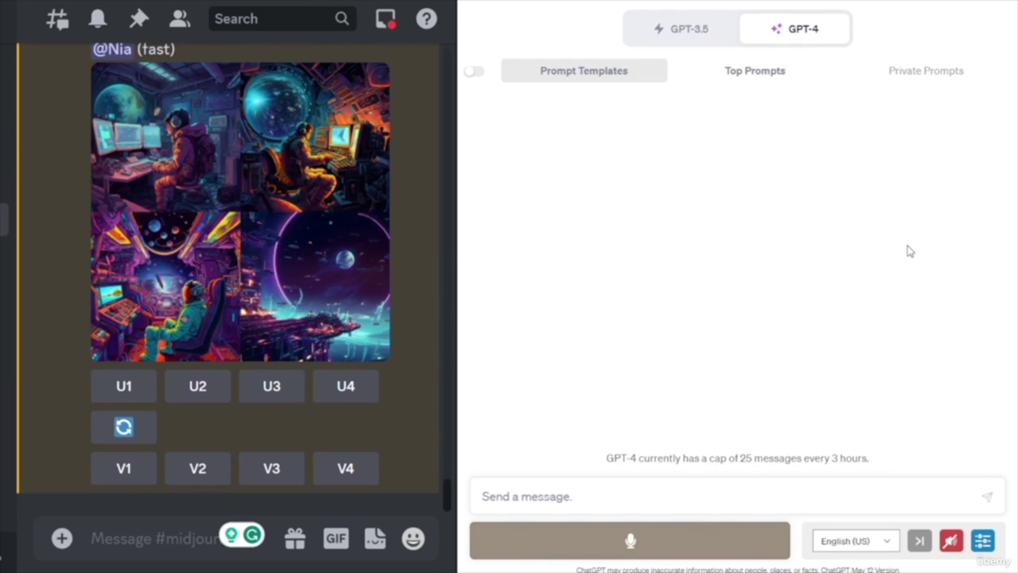
mouse_move(836, 32)
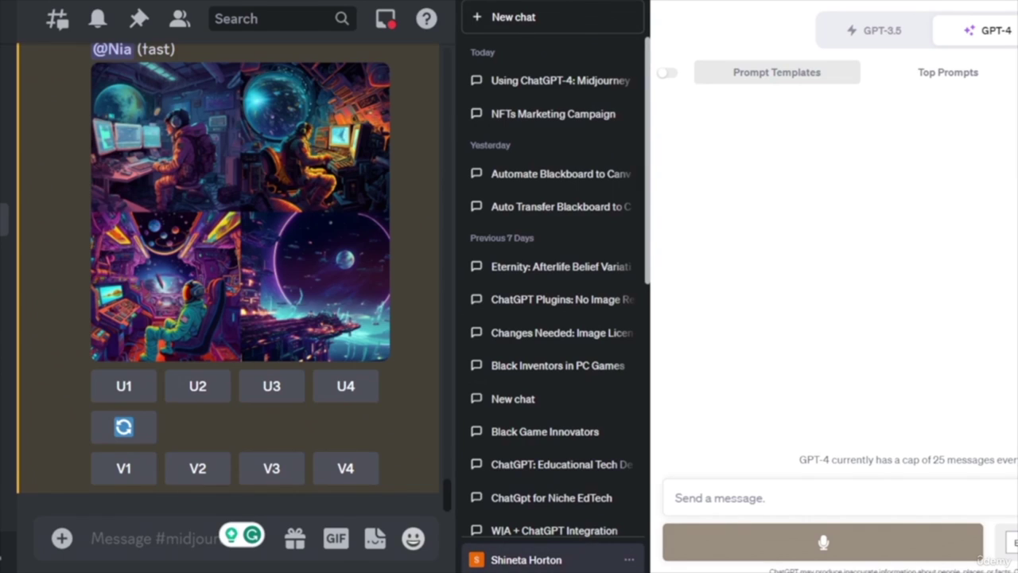
left_click(629, 560)
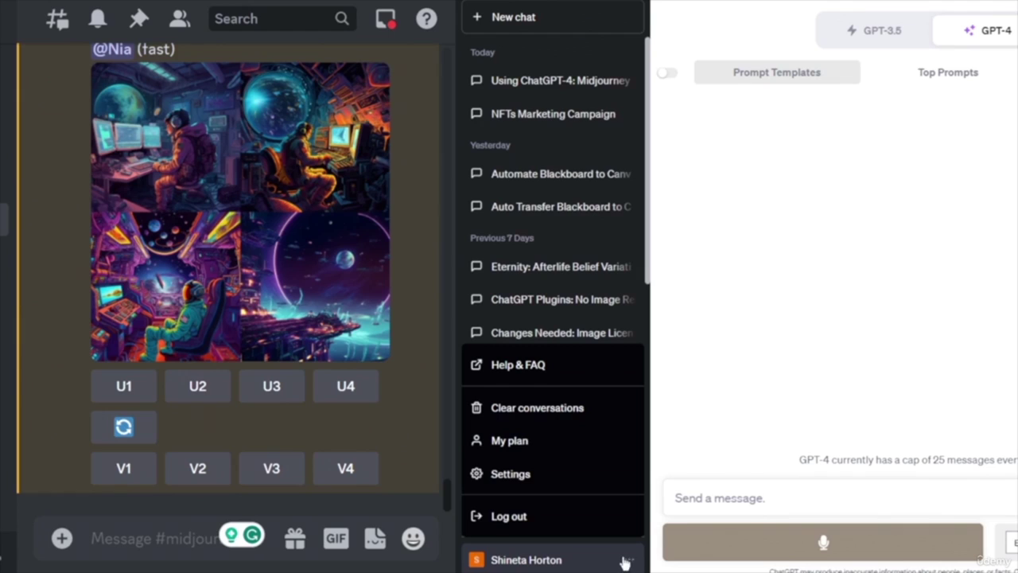
left_click(585, 474)
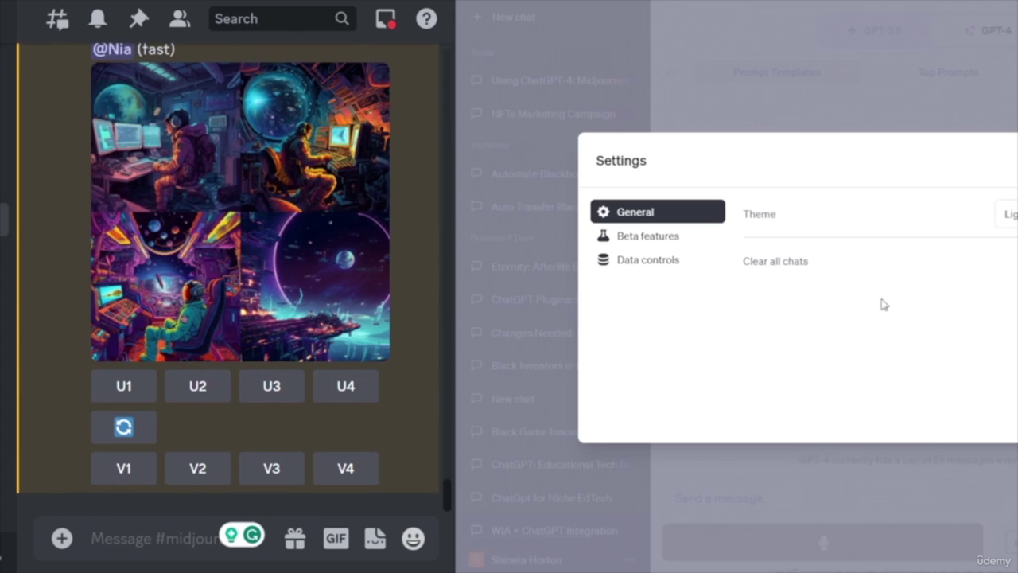
left_click(653, 238)
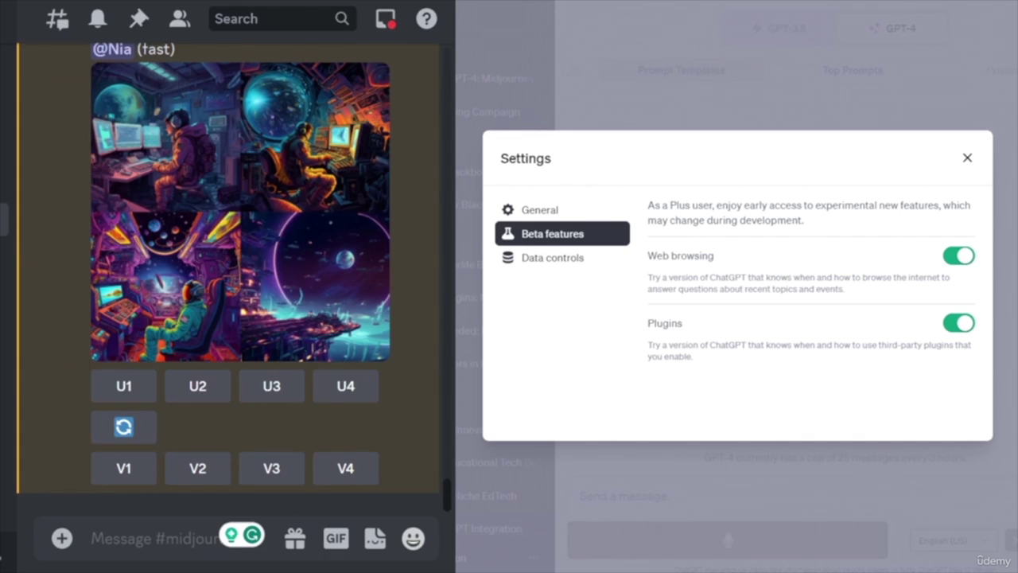
left_click(966, 162)
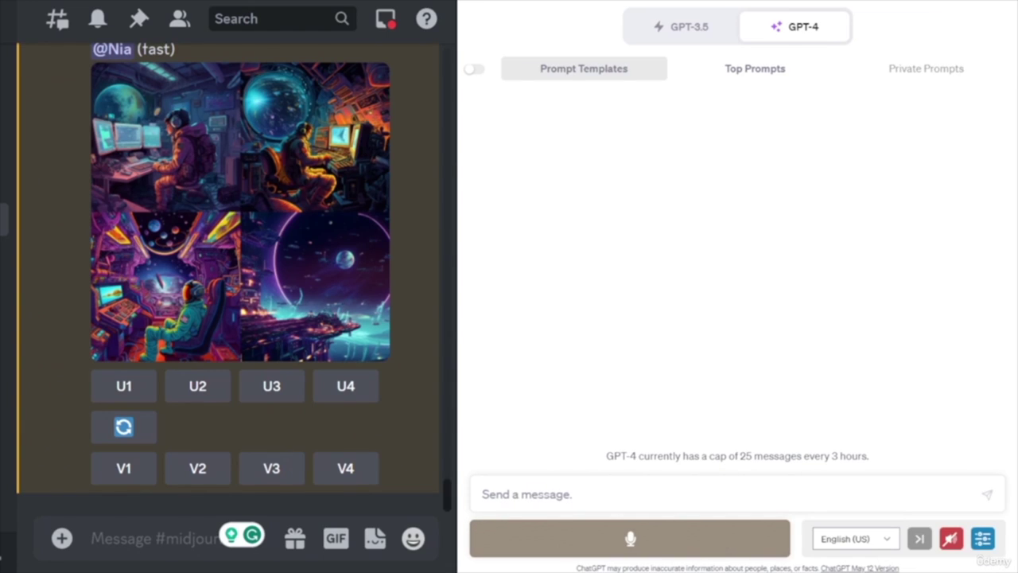
- Put GPT-4 in Plugins mode and open the Plugin store from the plugin dropdown
mouse_move(796, 26)
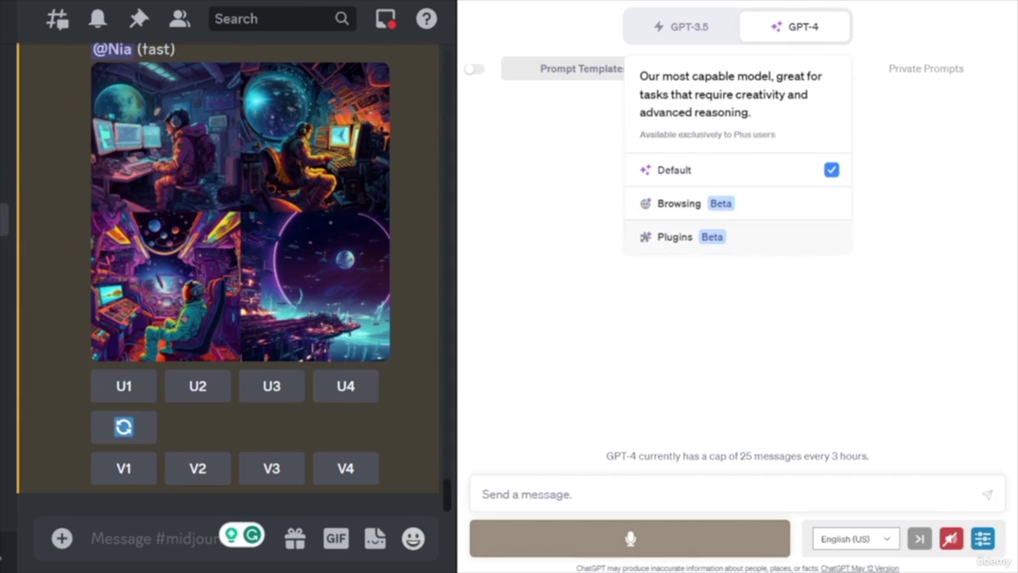
left_click(772, 237)
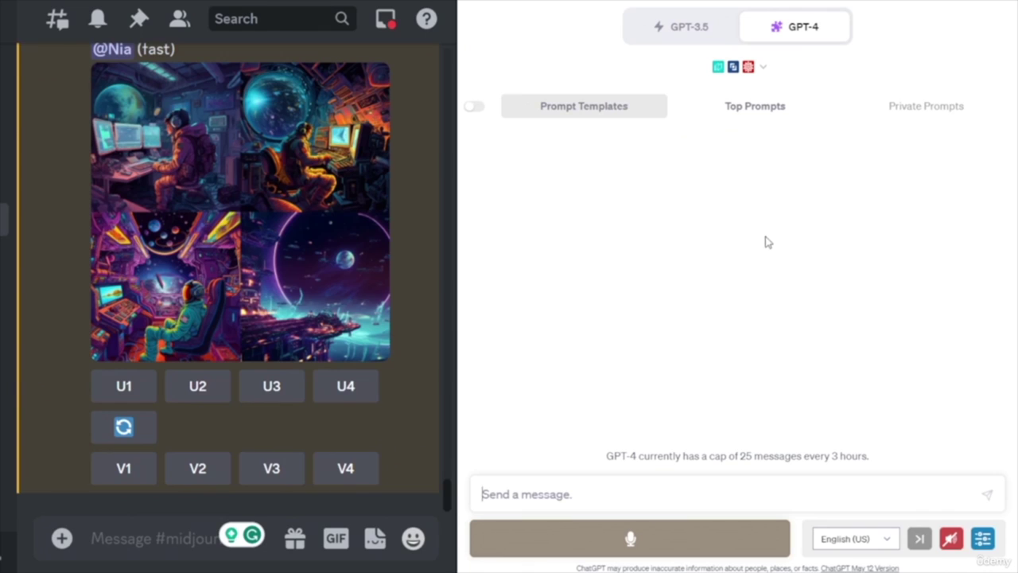
left_click(765, 72)
left_click(774, 44)
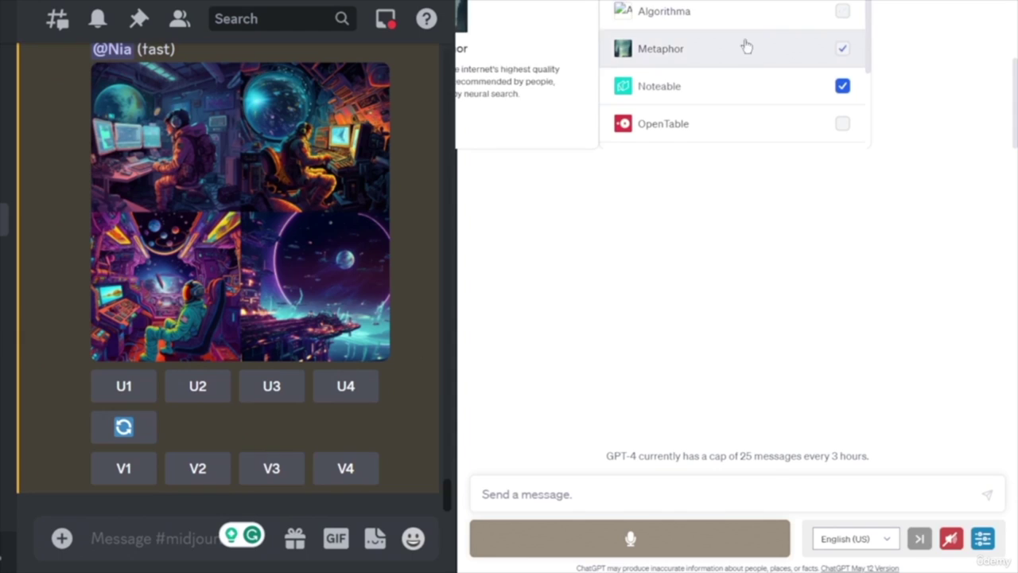
scroll(741, 44, "down", 3)
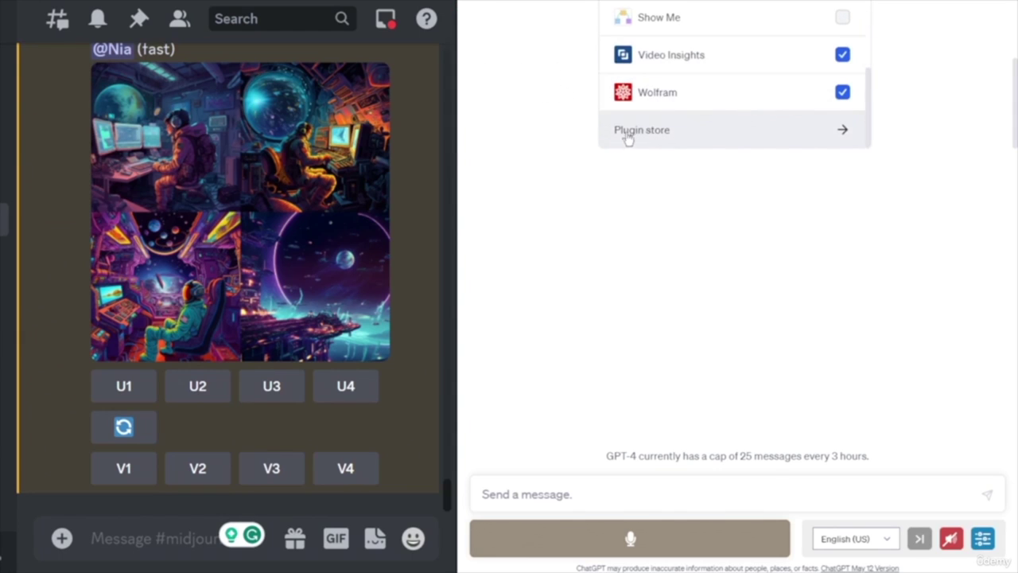
left_click(676, 135)
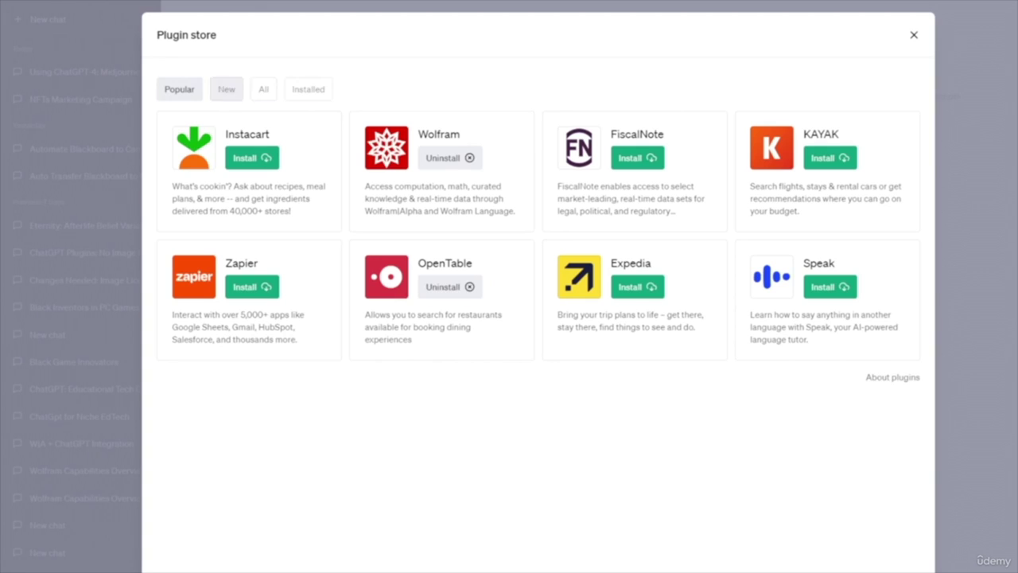
- Switch the Plugin store from New to the All listing
left_click(227, 89)
left_click(265, 90)
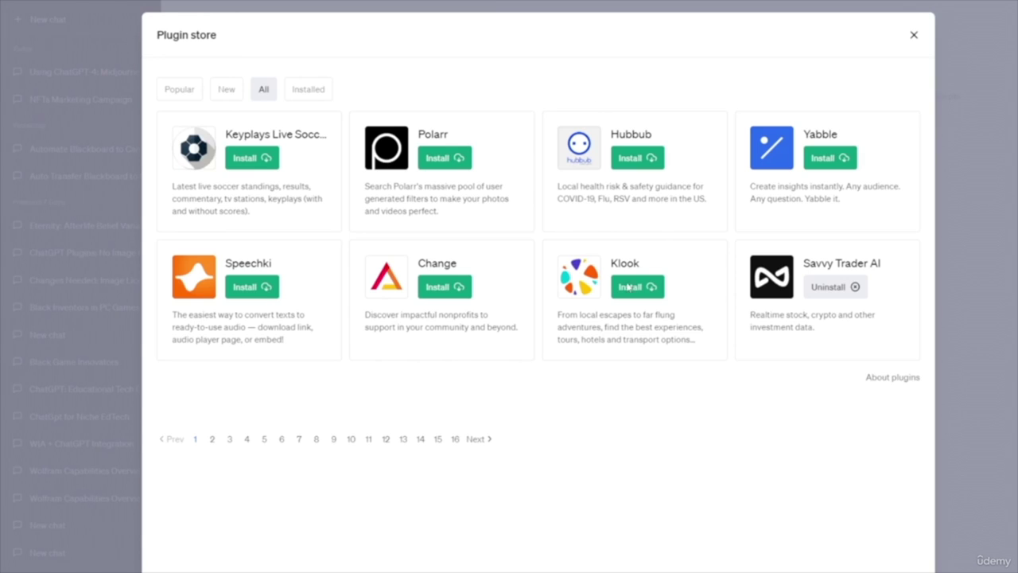
- Page back through the All plugins list from page 12 to page 5, then close the store
left_click(385, 439)
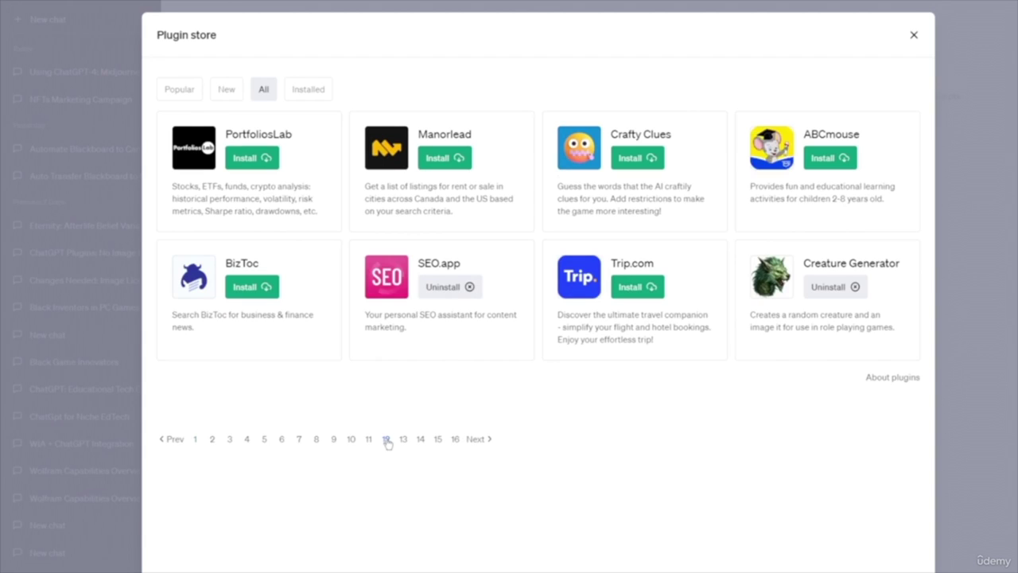
left_click(368, 439)
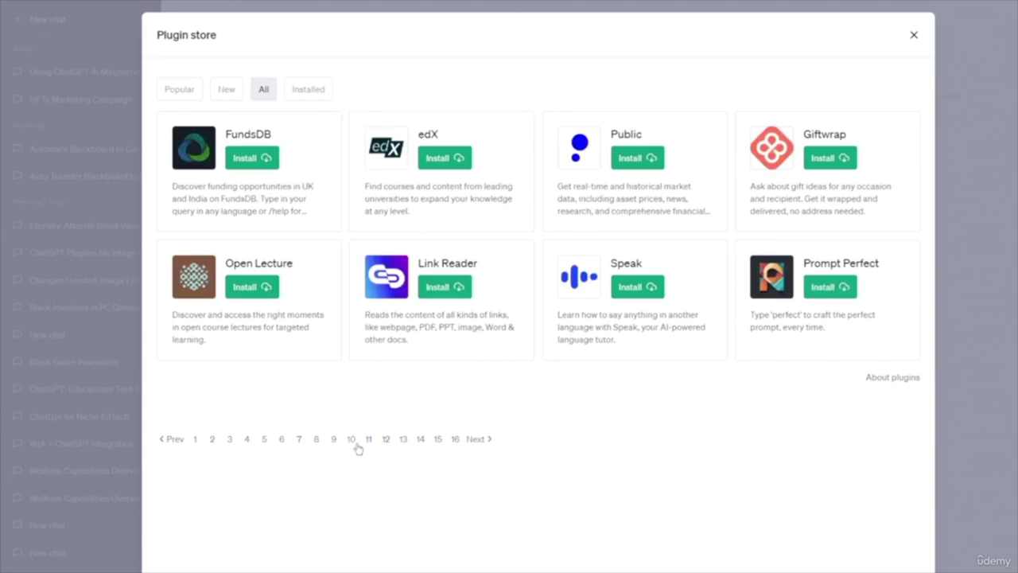
left_click(351, 440)
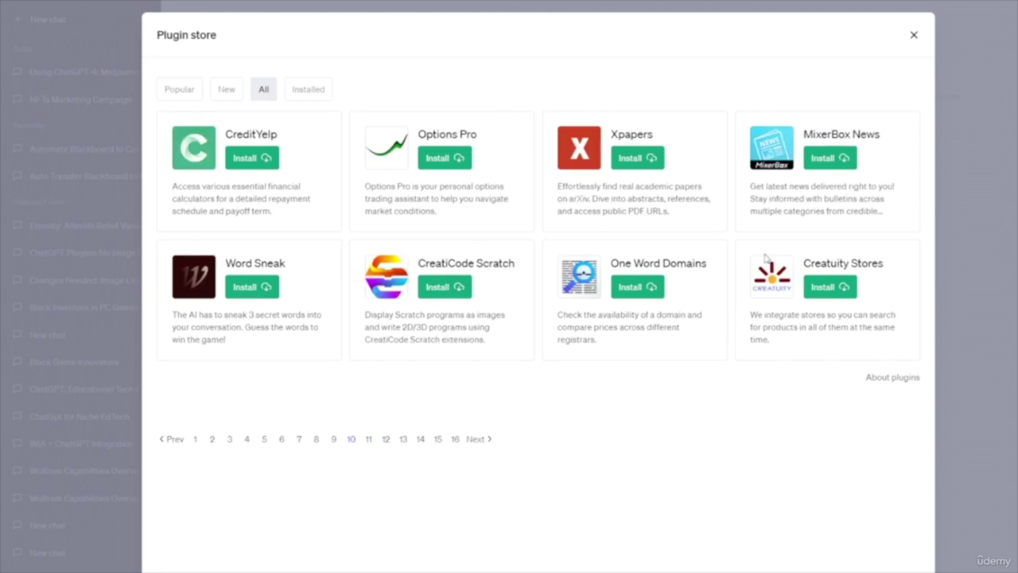
left_click(334, 443)
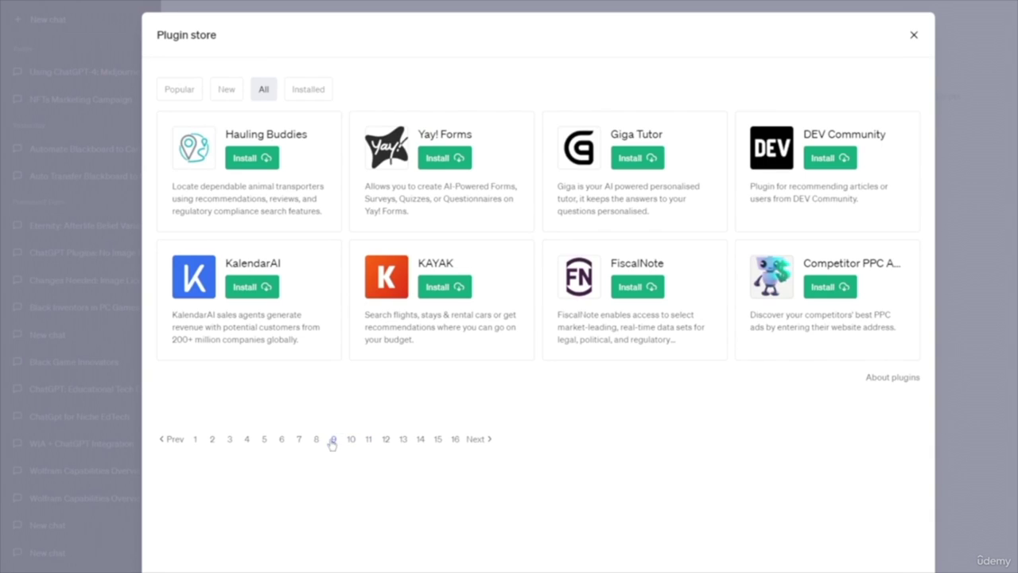
left_click(316, 442)
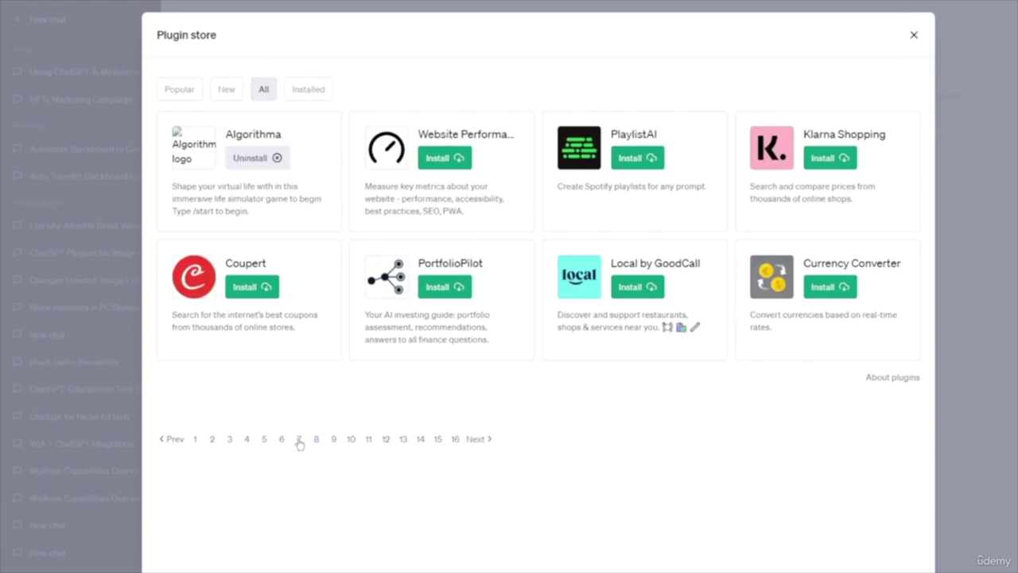
left_click(298, 441)
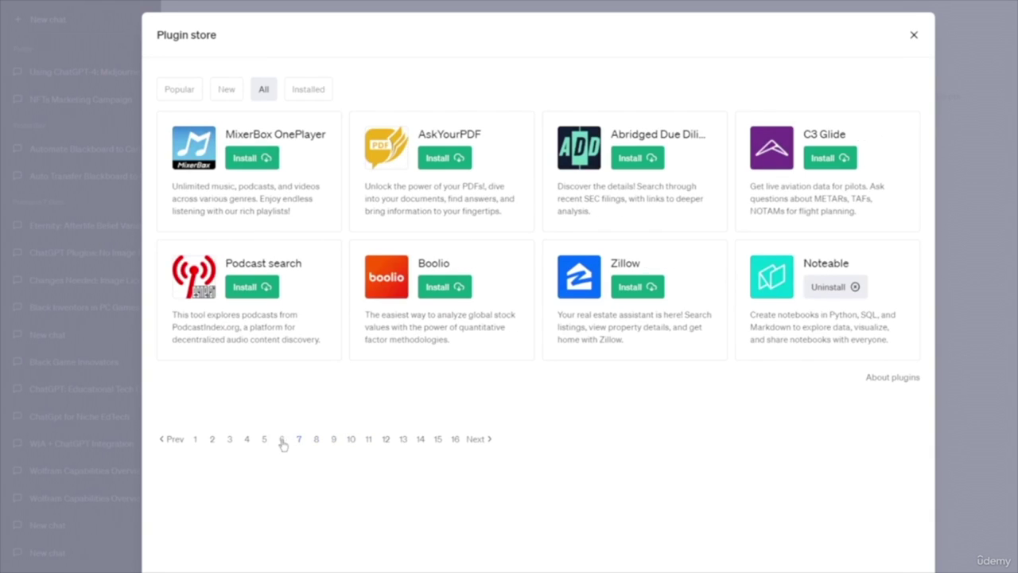
left_click(282, 440)
left_click(420, 440)
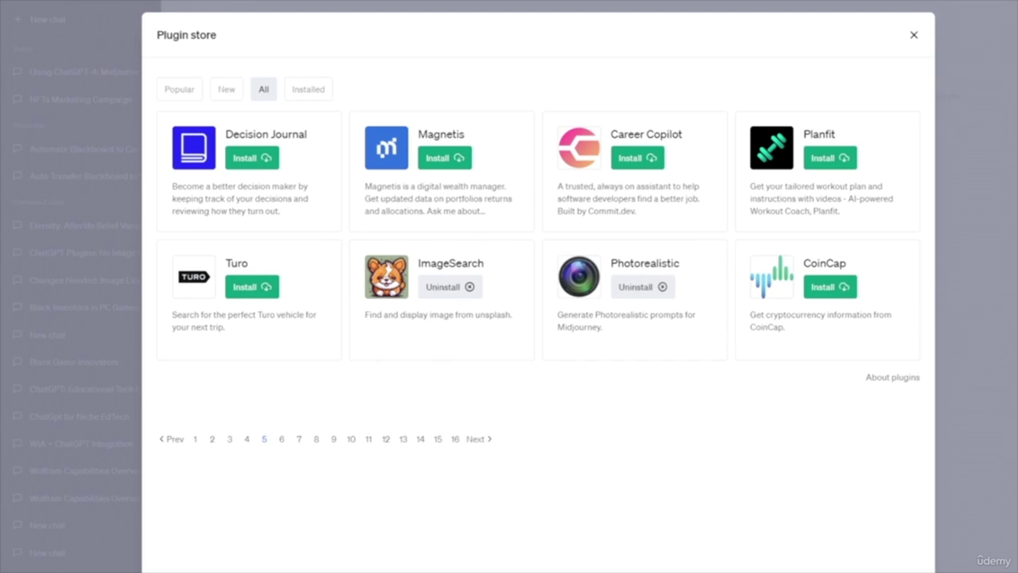
left_click(915, 36)
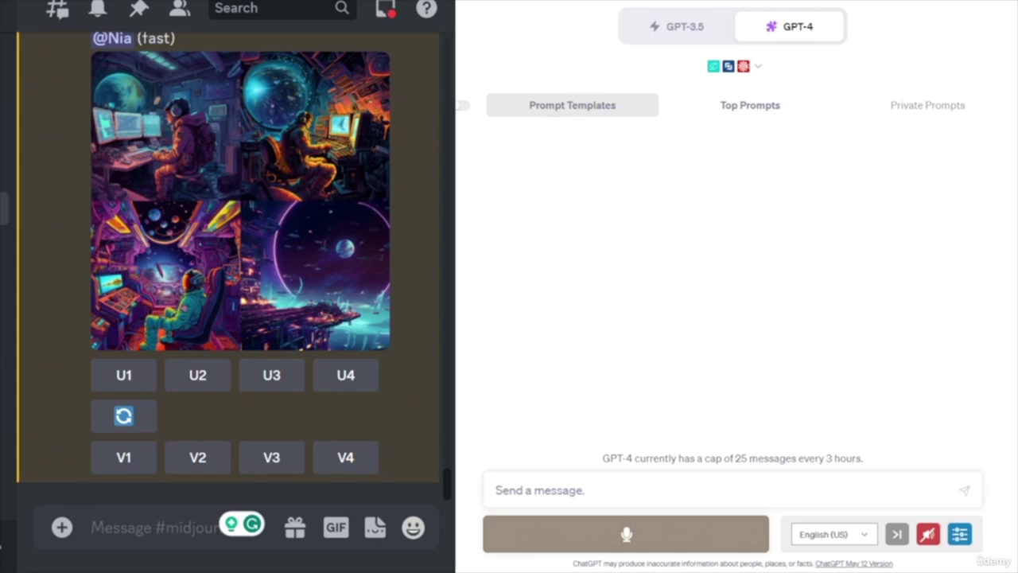
- Open the GPT-4 plugin dropdown and scroll through the installed plugins
left_click(761, 71)
scroll(756, 72, "down", 5)
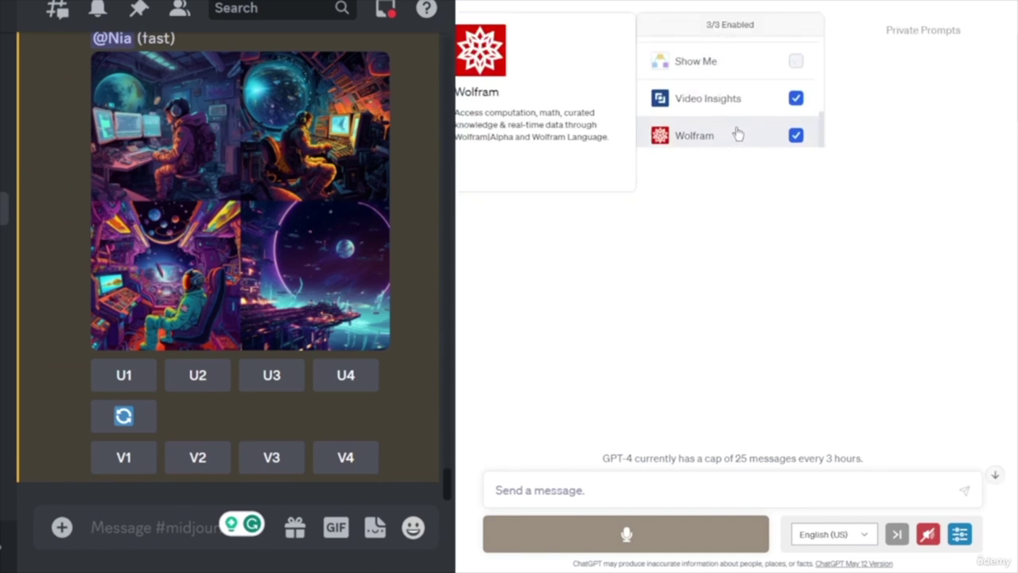
scroll(739, 132, "up", 1)
scroll(736, 132, "up", 2)
scroll(743, 80, "down", 4)
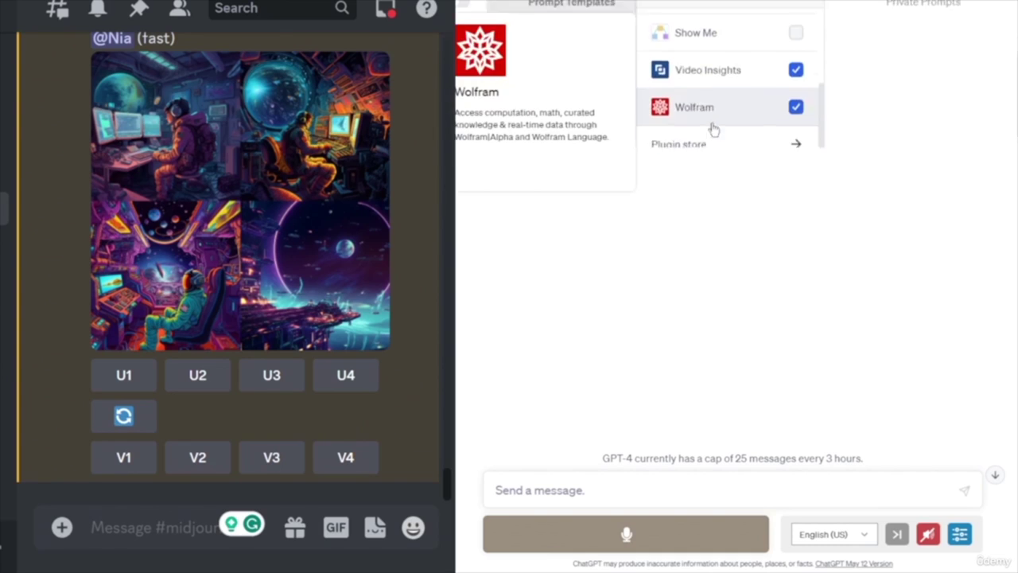
scroll(748, 139, "down", 1)
scroll(727, 132, "up", 3)
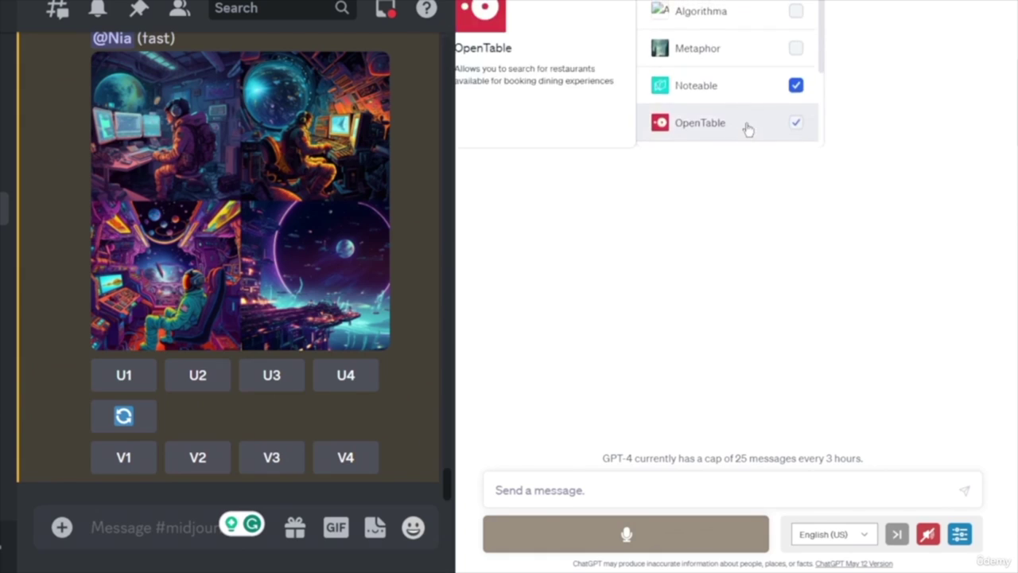
scroll(745, 127, "up", 5)
scroll(764, 127, "down", 3)
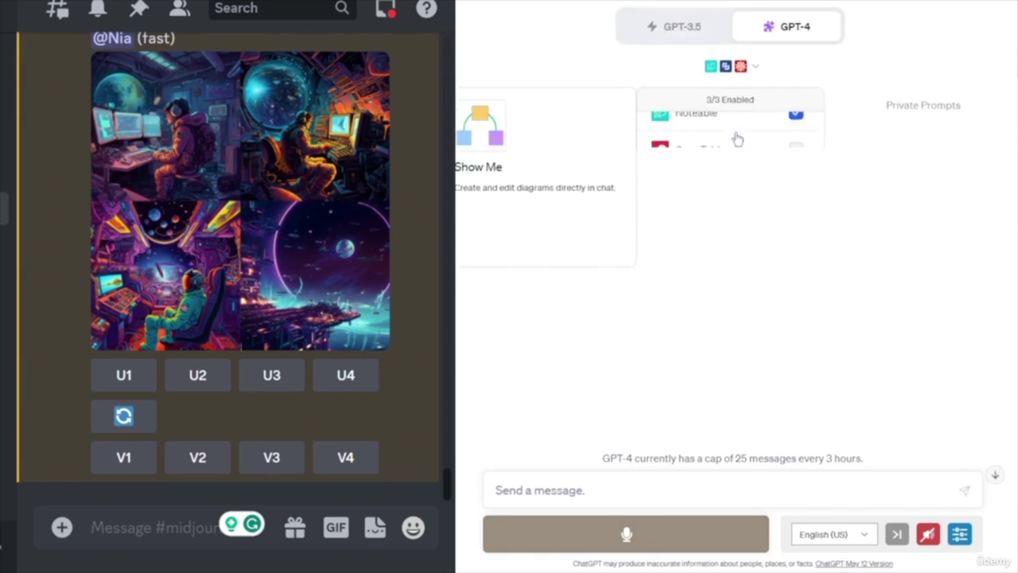
scroll(748, 137, "up", 2)
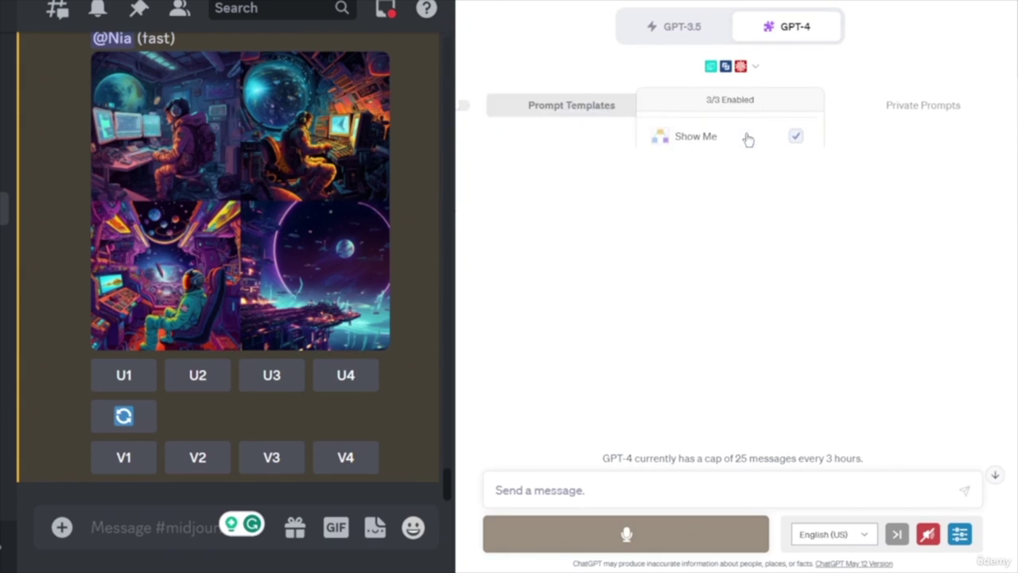
- Enable the Photorealistic plugin, toggling Show Me and OpenTable along the way, then close the list
left_click(742, 140)
left_click(796, 135)
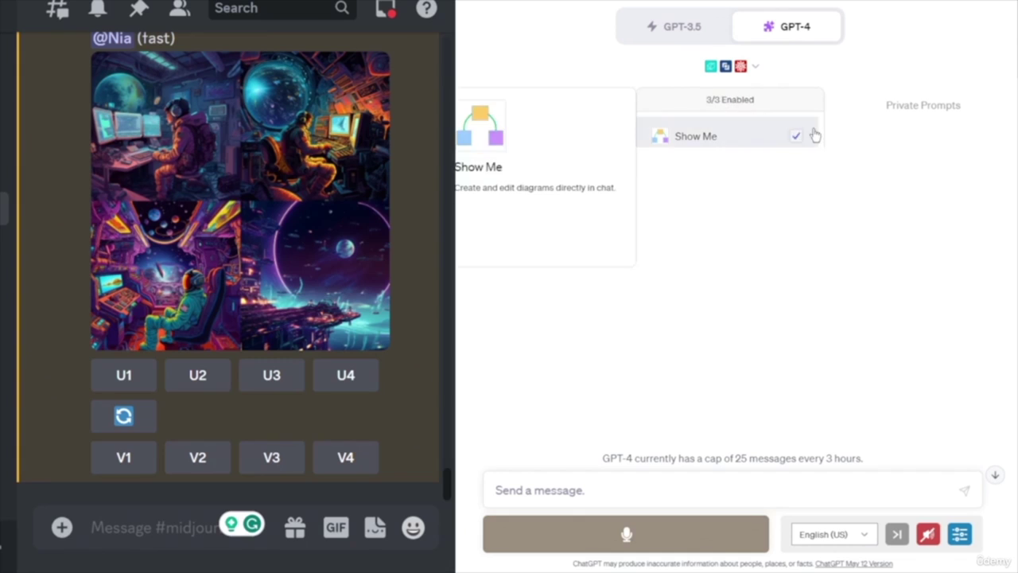
scroll(731, 120, "down", 5)
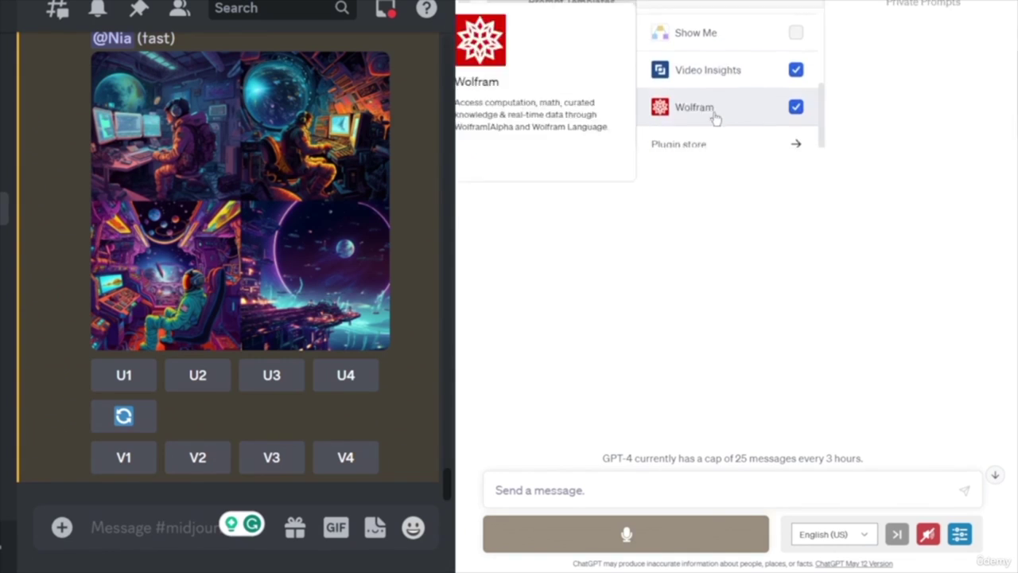
left_click(745, 121)
scroll(745, 119, "down", 5)
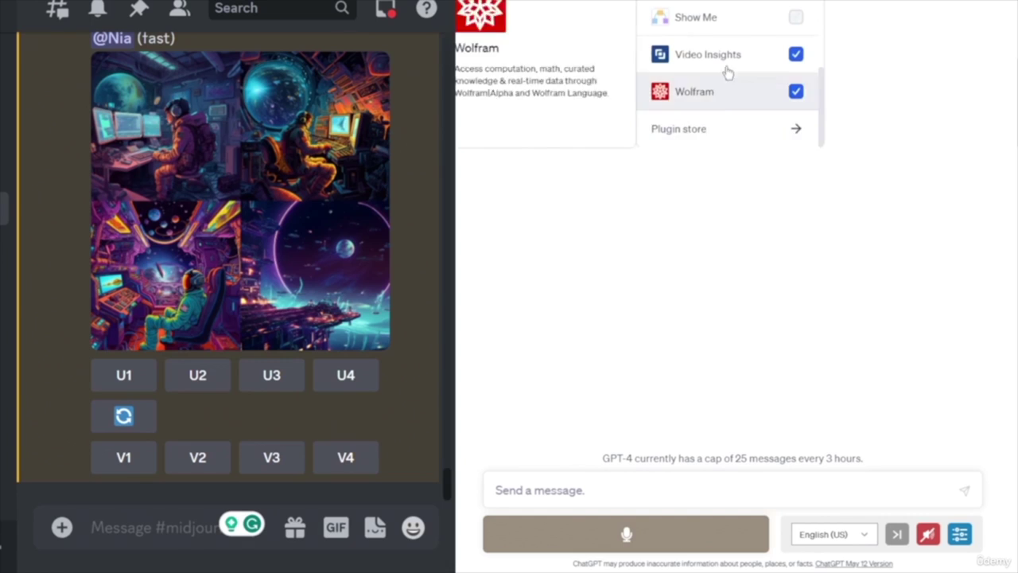
scroll(732, 84, "up", 4)
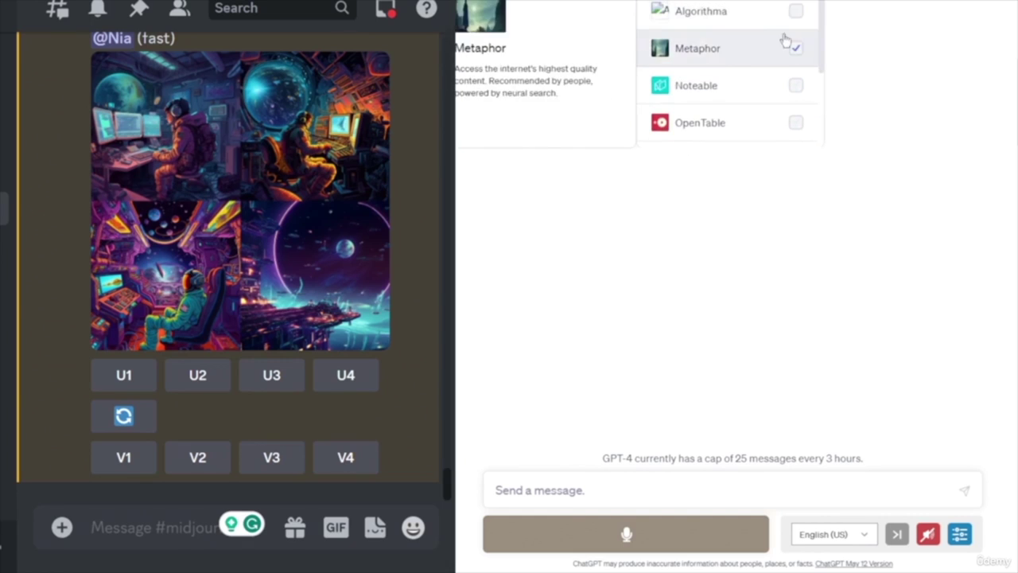
left_click(781, 87)
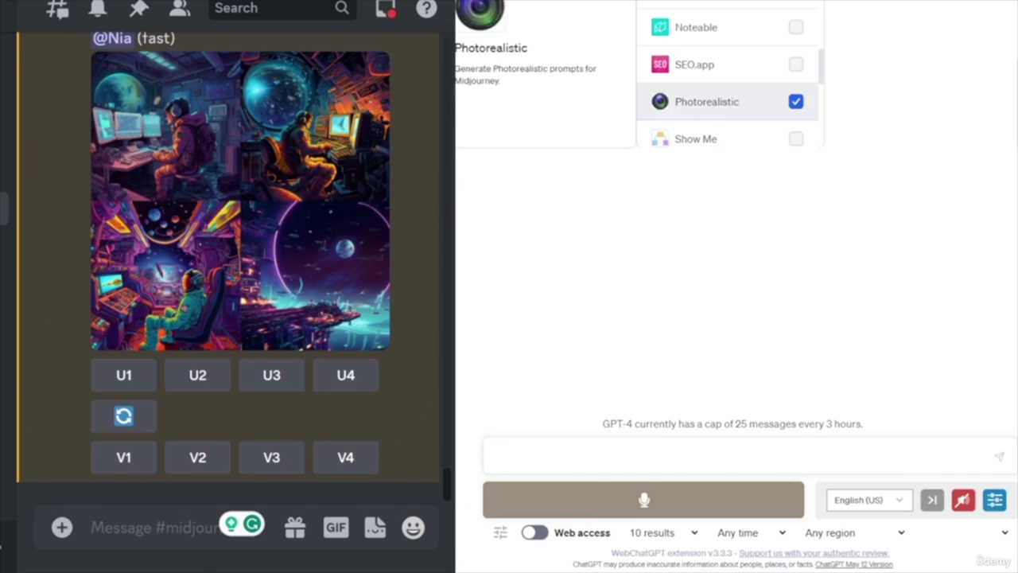
left_click(604, 452)
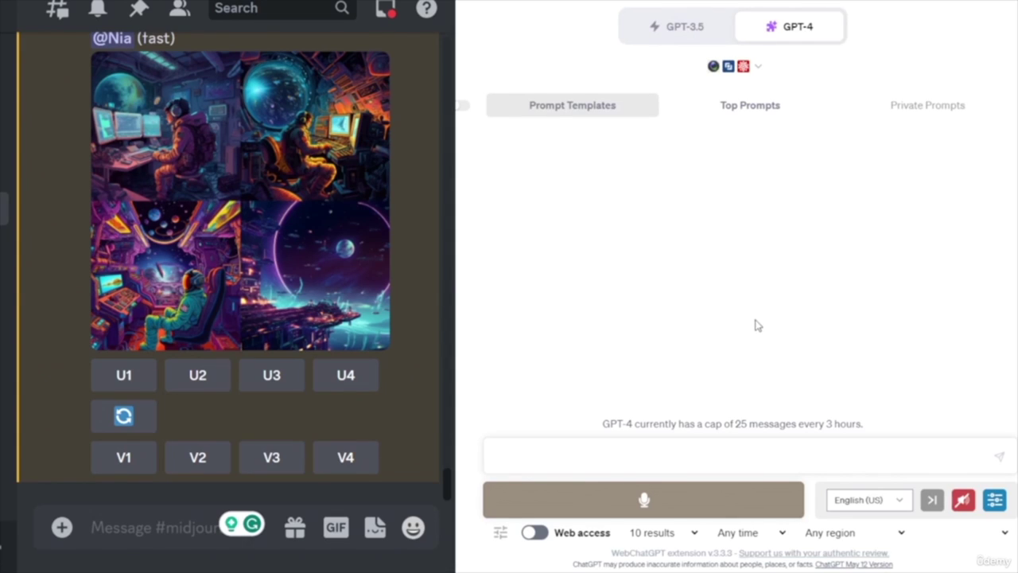
- Send GPT-4 'use the Photorealistic plugin to create a prompt for a futuristic car'
type("use the Photorealistic plugin to create a prompt for a futuristic car")
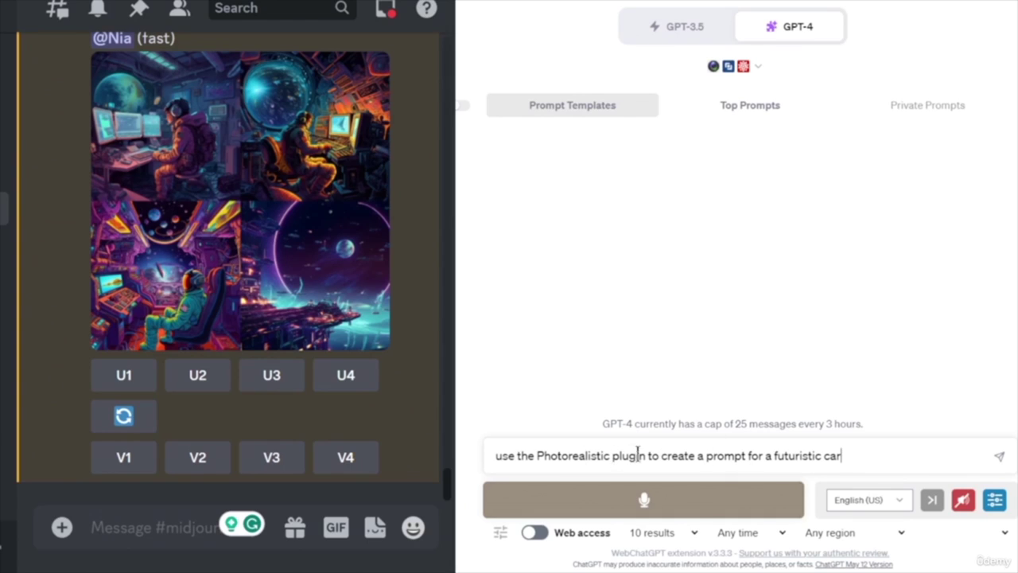
left_click_drag(644, 456, 492, 460)
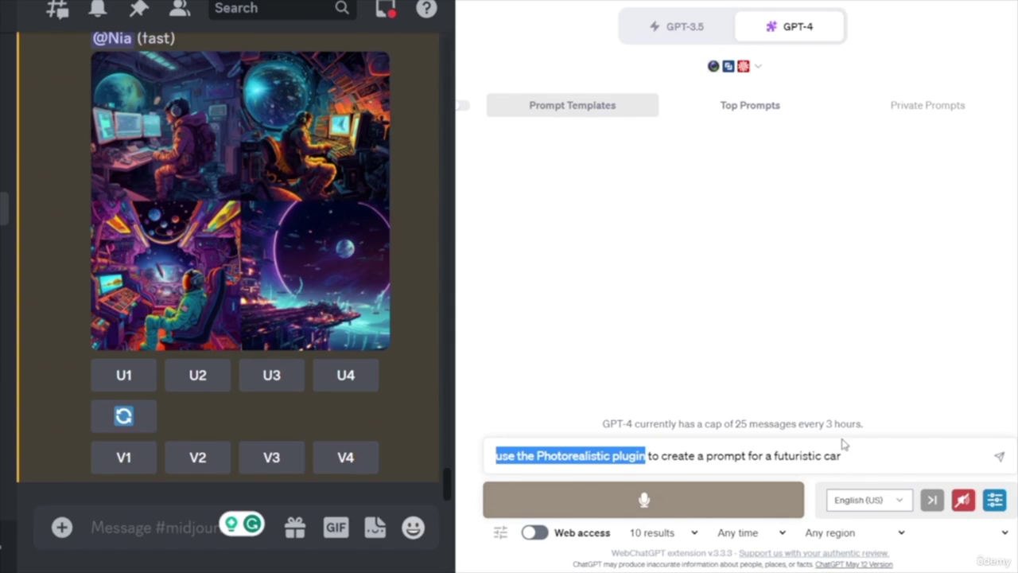
left_click(900, 455)
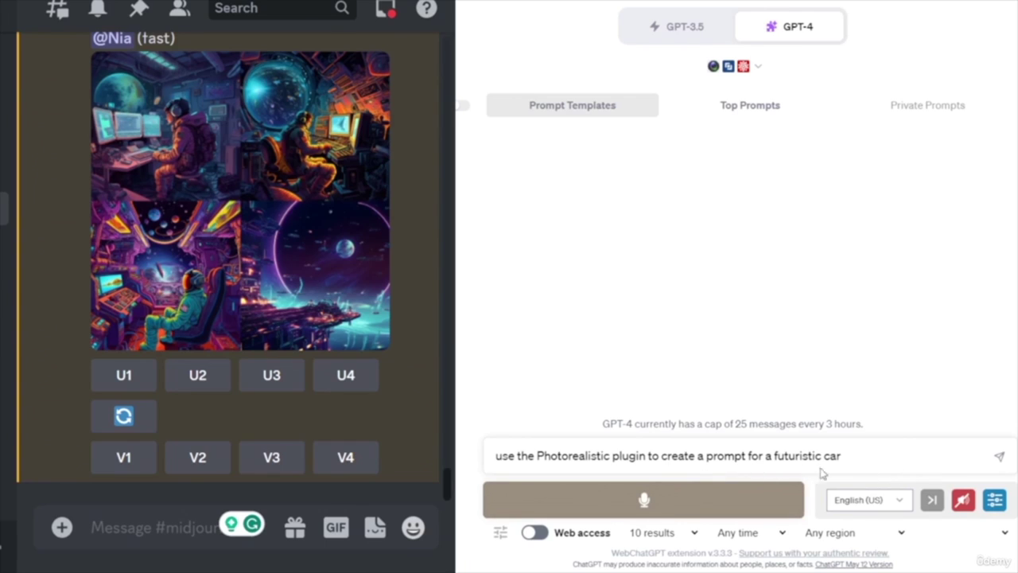
left_click(1000, 457)
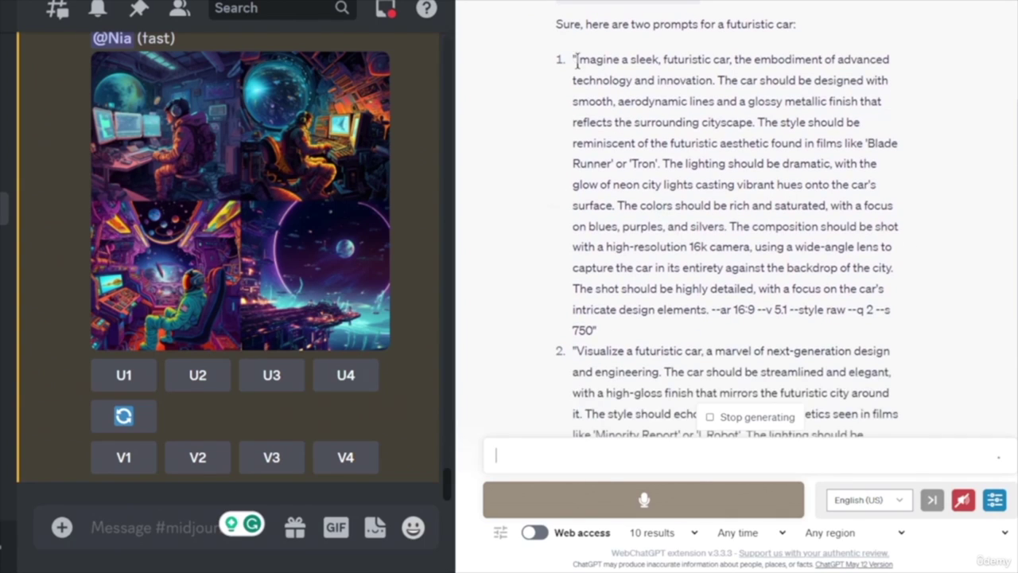
- Copy ChatGPT's first futuristic-car prompt and submit it in #midjourney as a /imagine command
left_click_drag(571, 59, 599, 331)
key("ctrl+c")
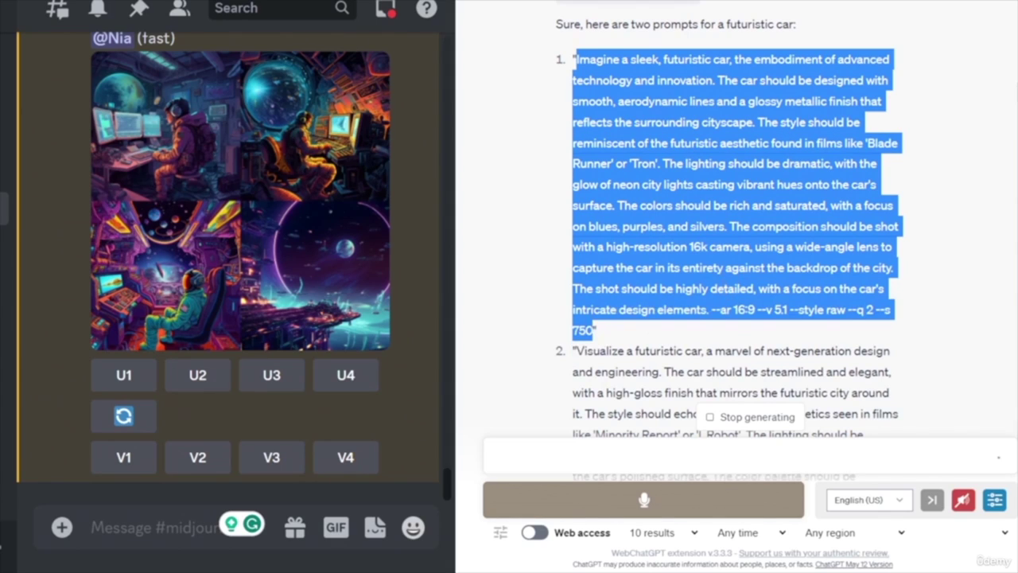
left_click(107, 528)
key("ctrl+v")
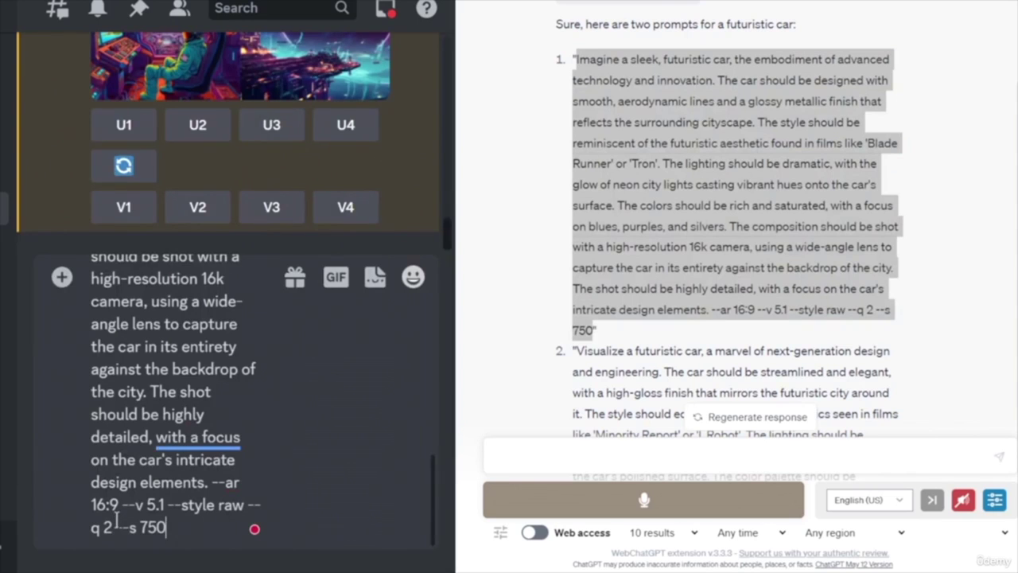
key("Return")
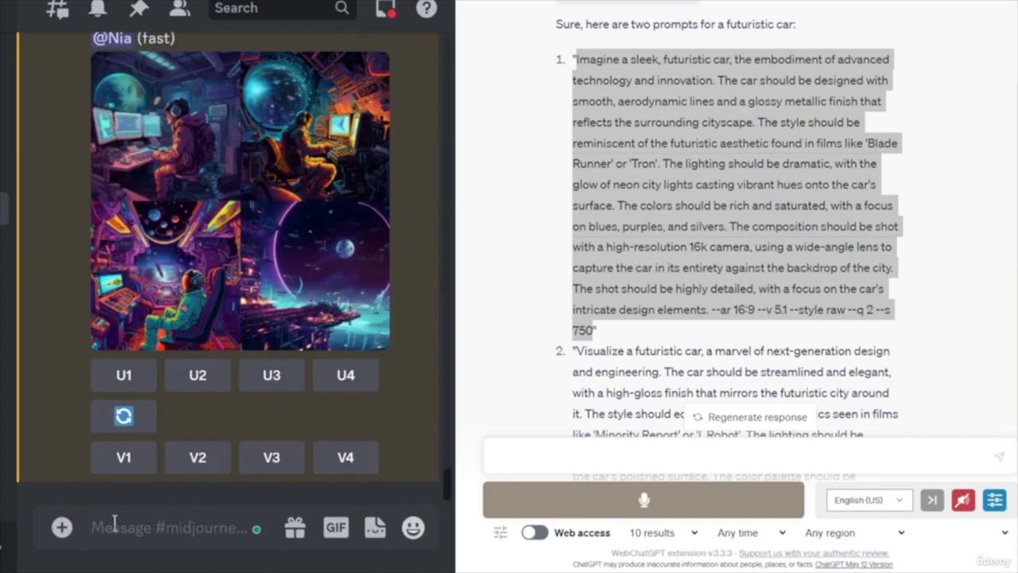
type("/")
key("Return")
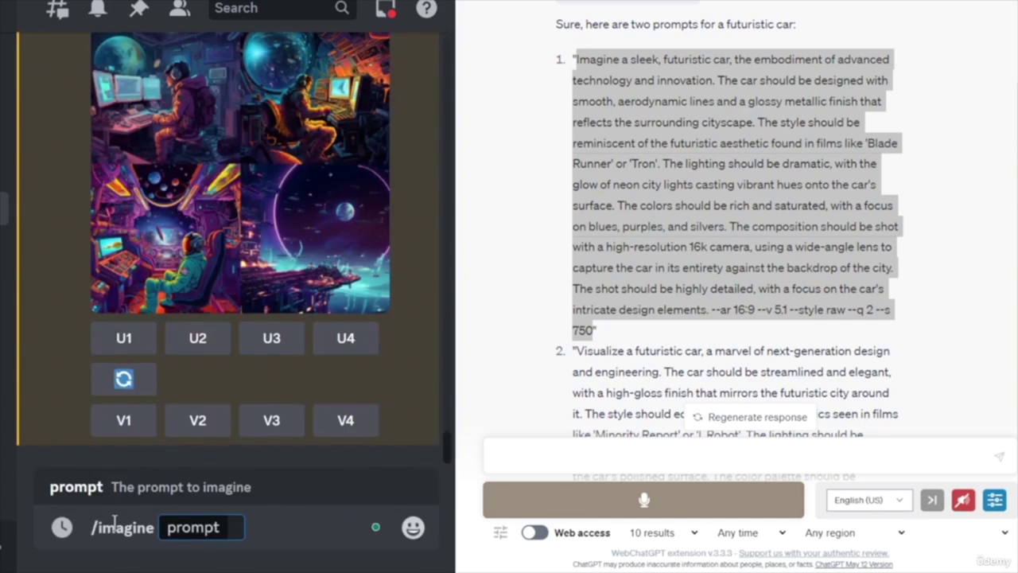
key("ctrl+v")
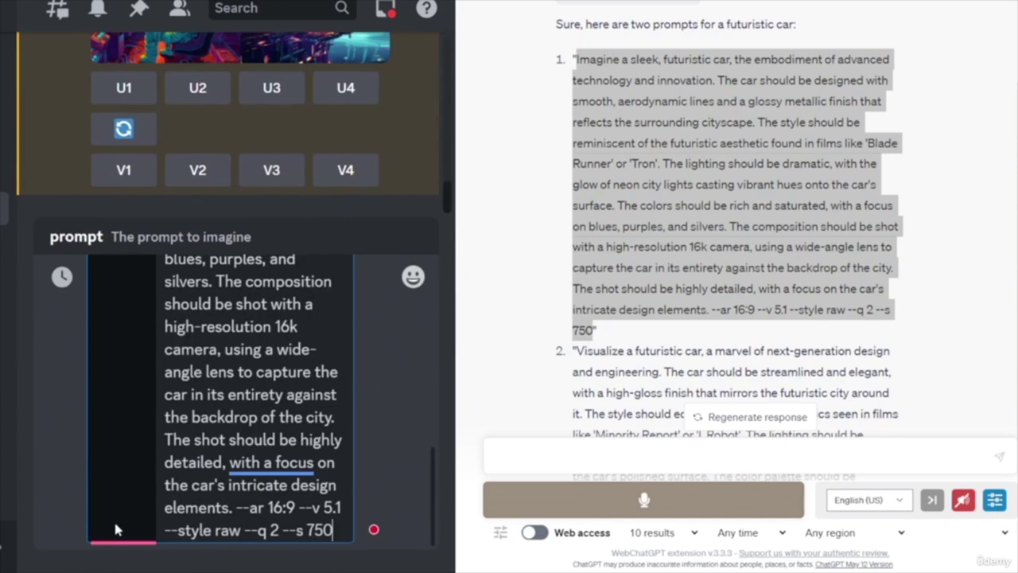
key("Return")
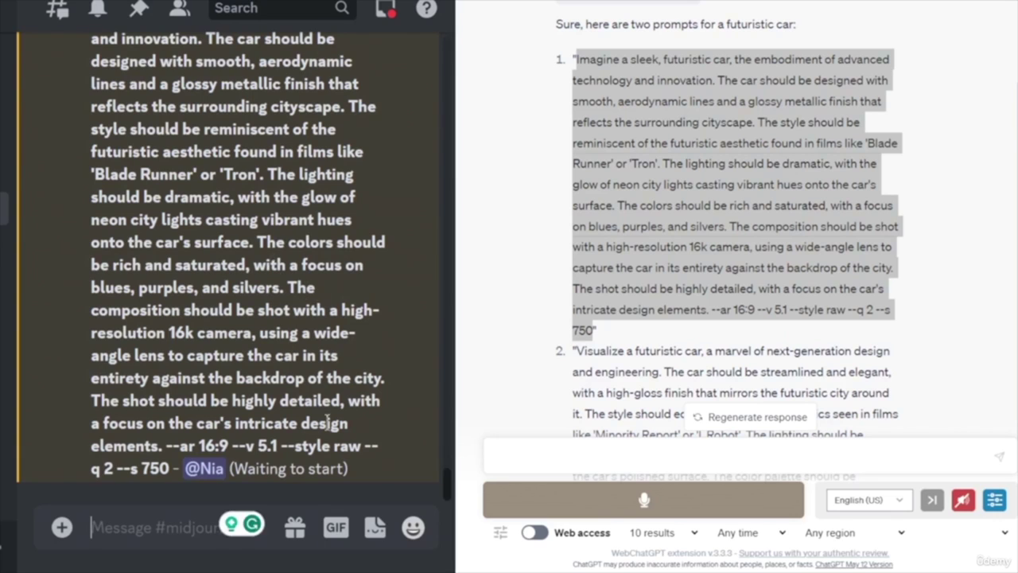
left_click(886, 198)
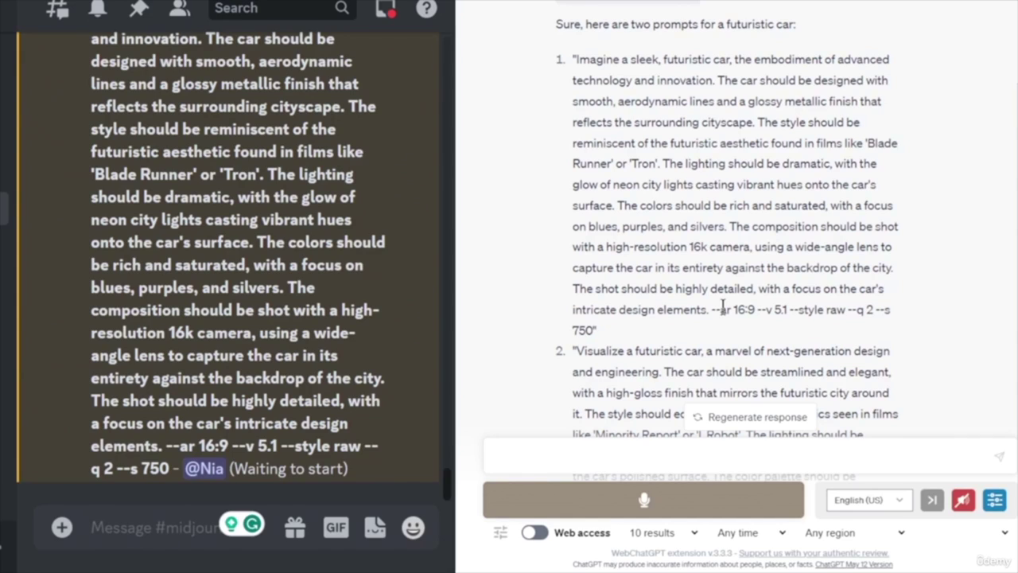
- Highlight the --ar parameters, 16k camera, wide-angle lens and city backdrop phrases, then upscale image U1
left_click_drag(710, 309, 591, 336)
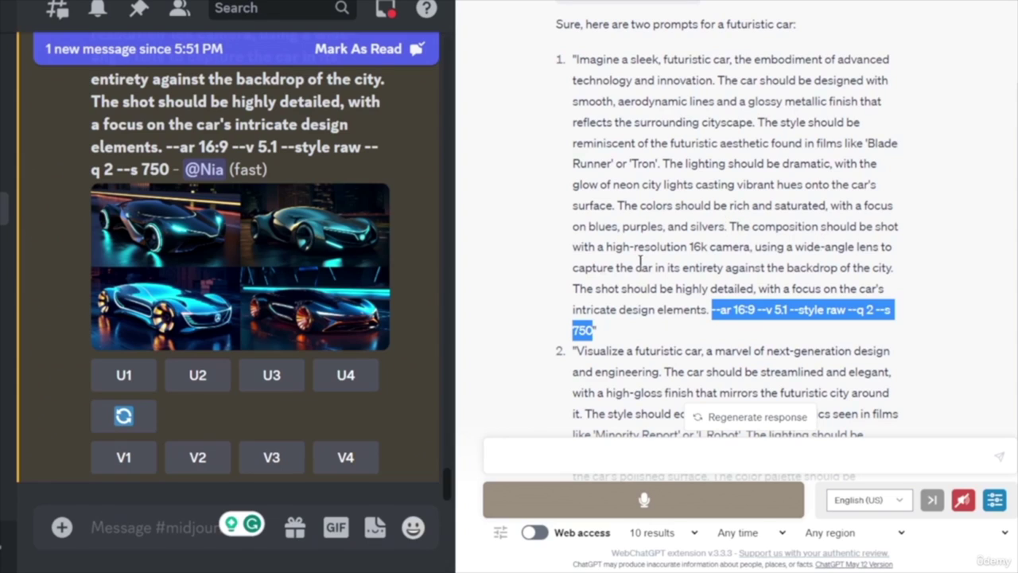
left_click_drag(608, 246, 750, 248)
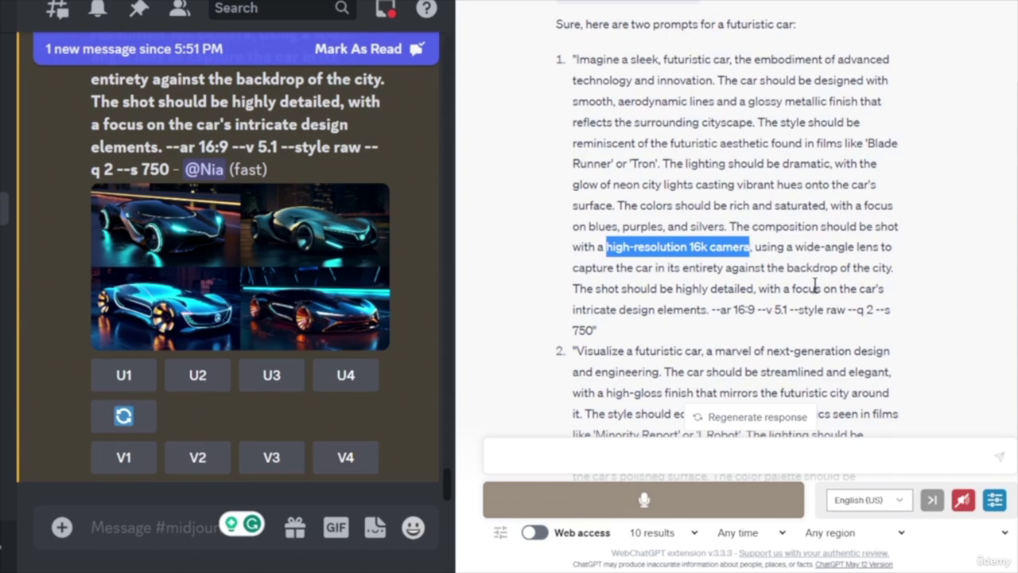
left_click_drag(786, 247, 894, 247)
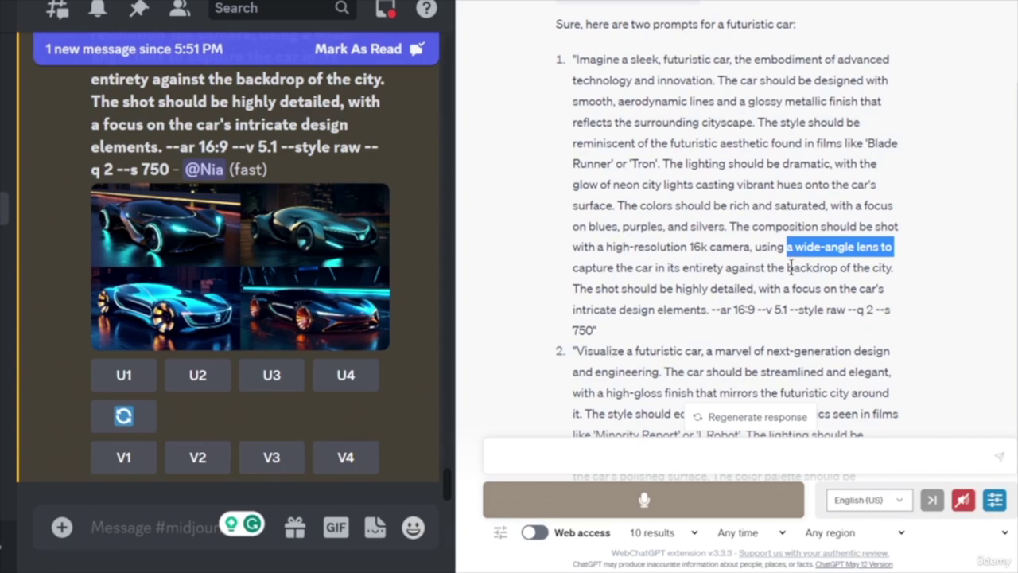
left_click_drag(786, 268, 894, 268)
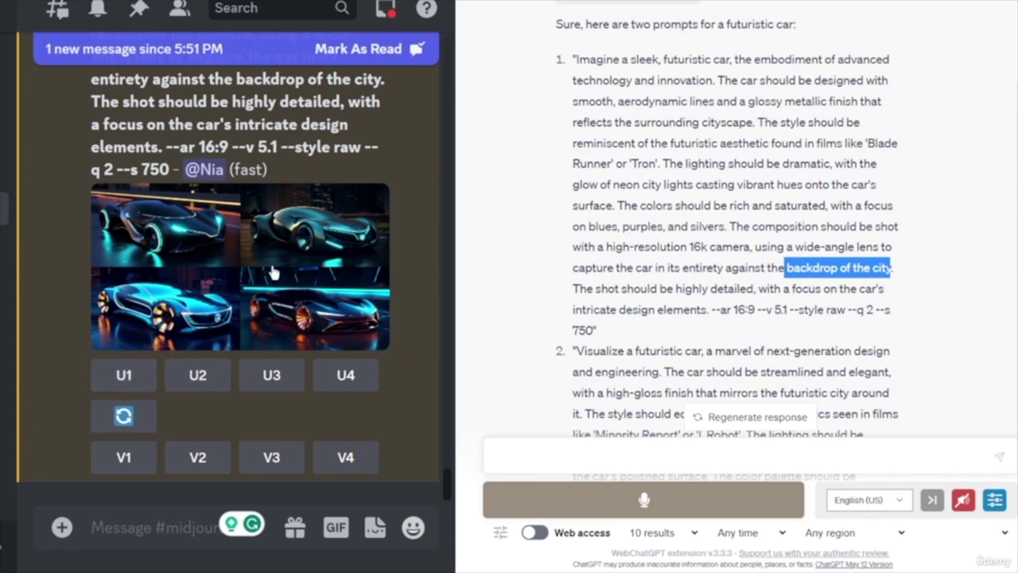
left_click(140, 376)
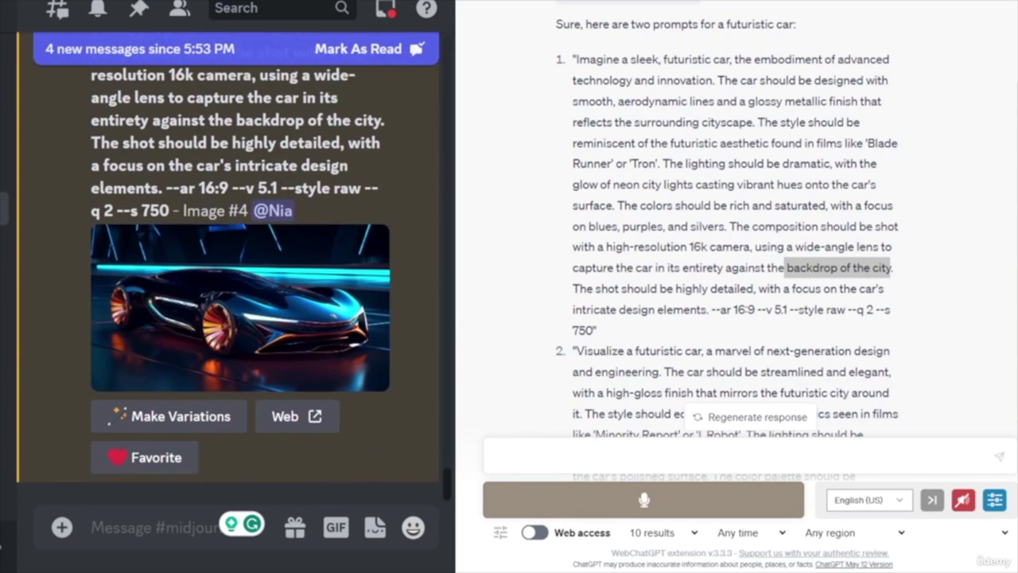
- Copy ChatGPT's second futuristic-car prompt and submit it in Discord via /imagine
scroll(732, 223, "down", 3)
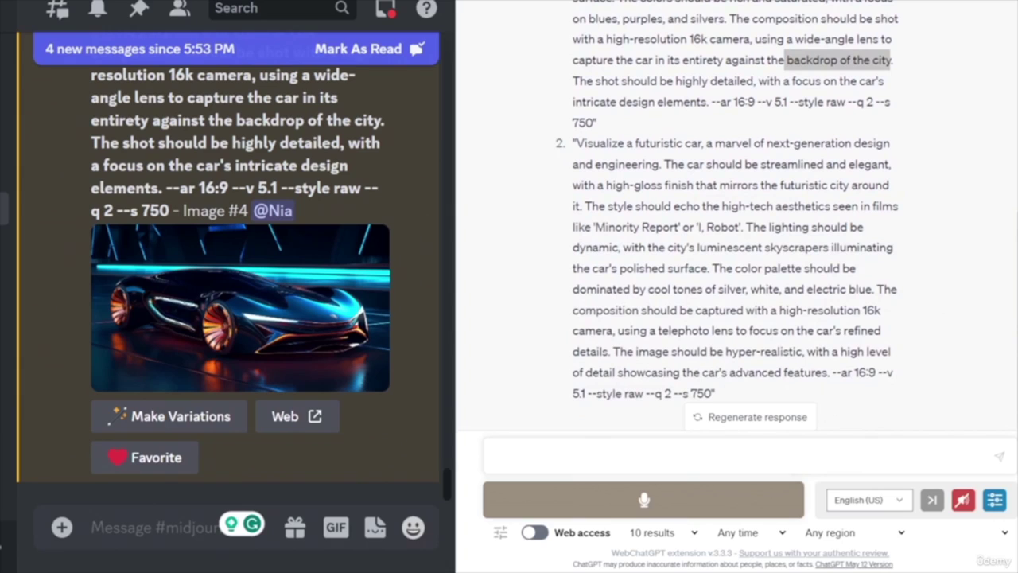
left_click_drag(576, 143, 710, 393)
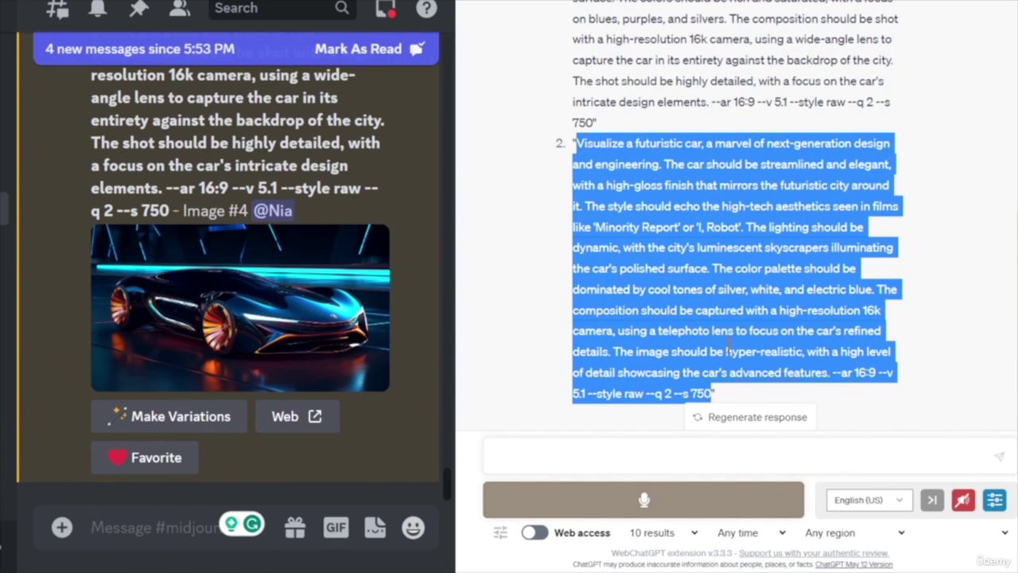
left_click(127, 528)
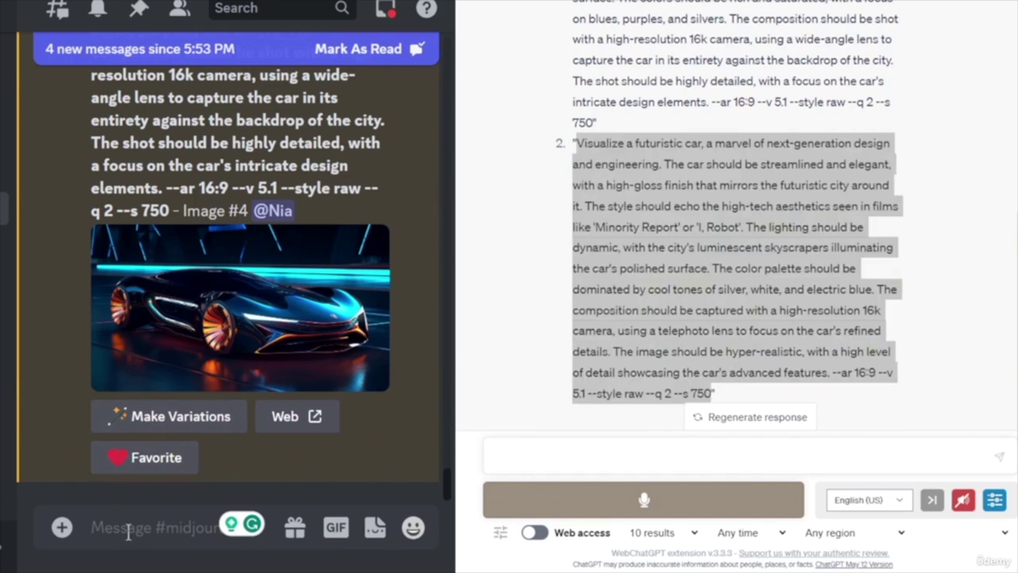
type("/imagine prompt")
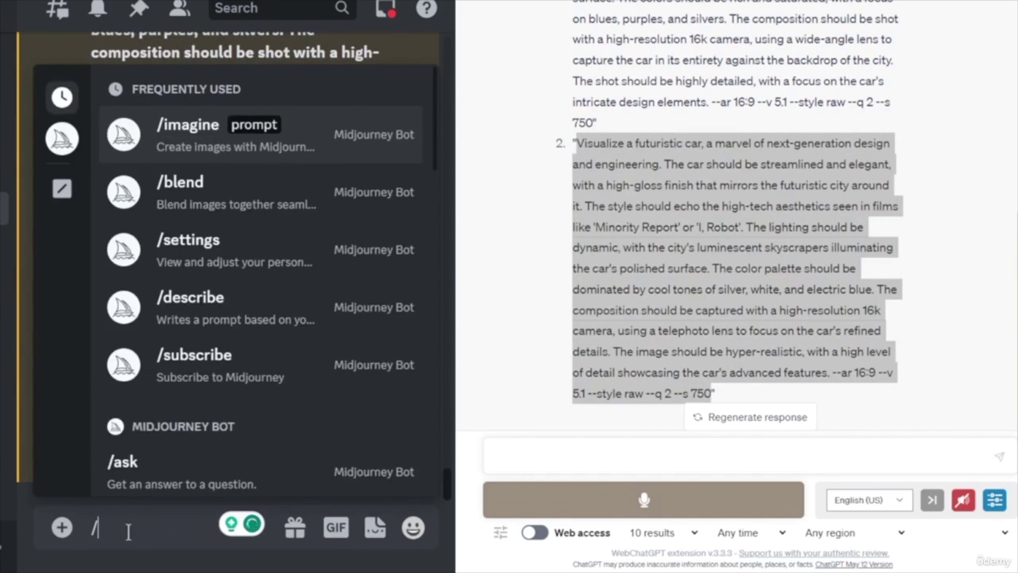
key("Return")
key("ctrl+v")
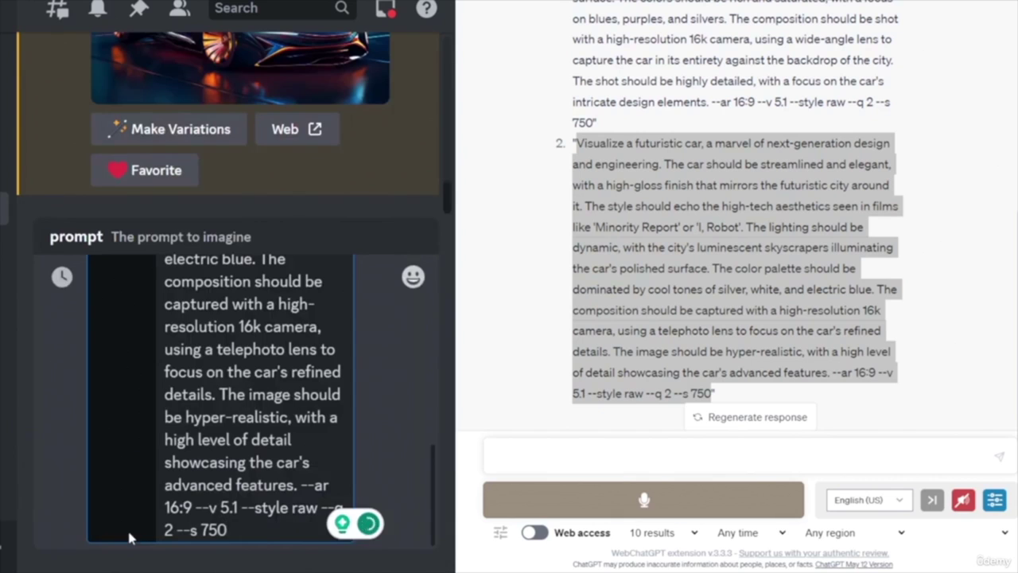
key("Return")
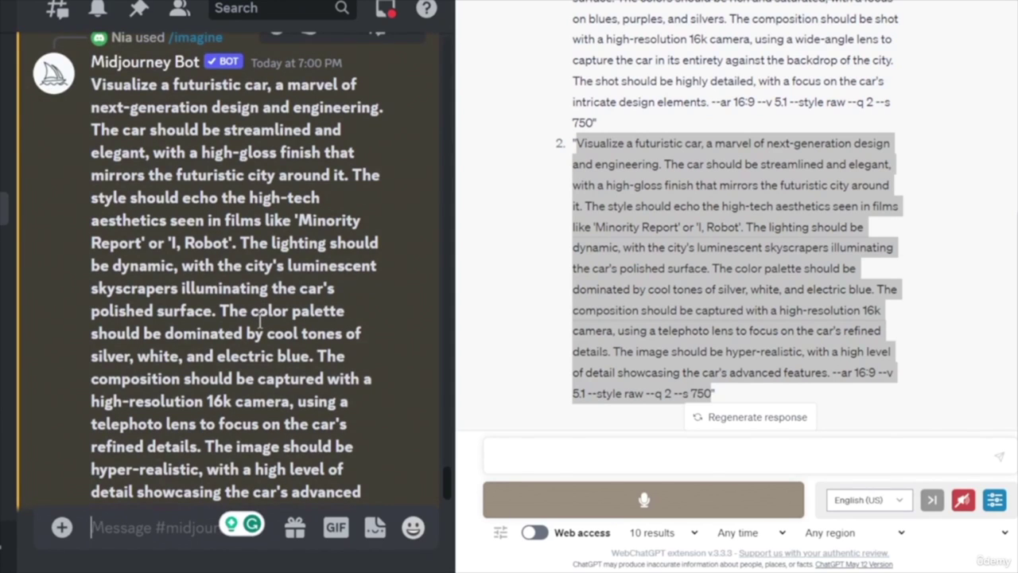
- Scroll #midjourney down to the four-image car grid with U1–U4 and V1–V4 buttons
scroll(259, 316, "up", 10)
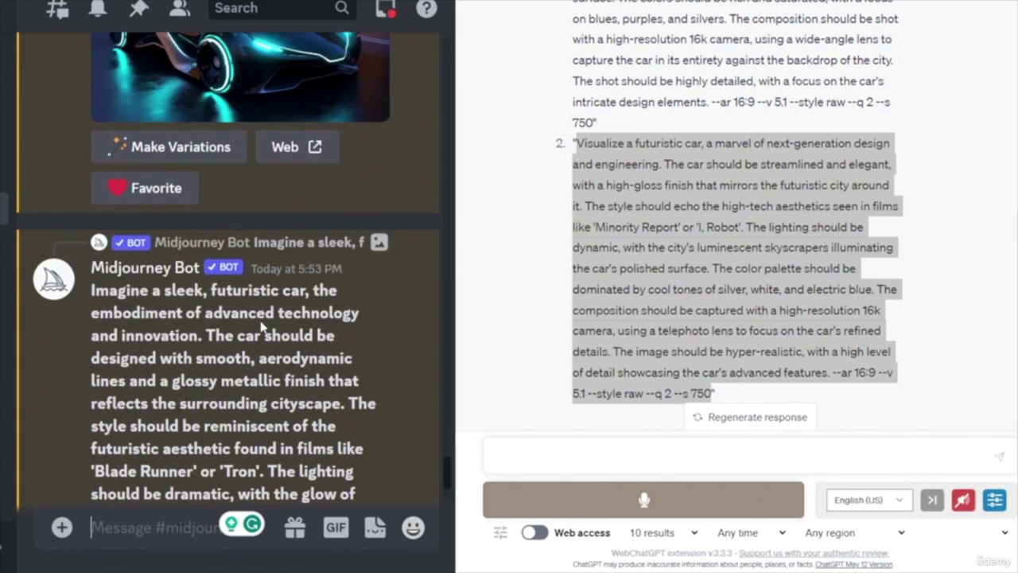
scroll(263, 322, "down", 3)
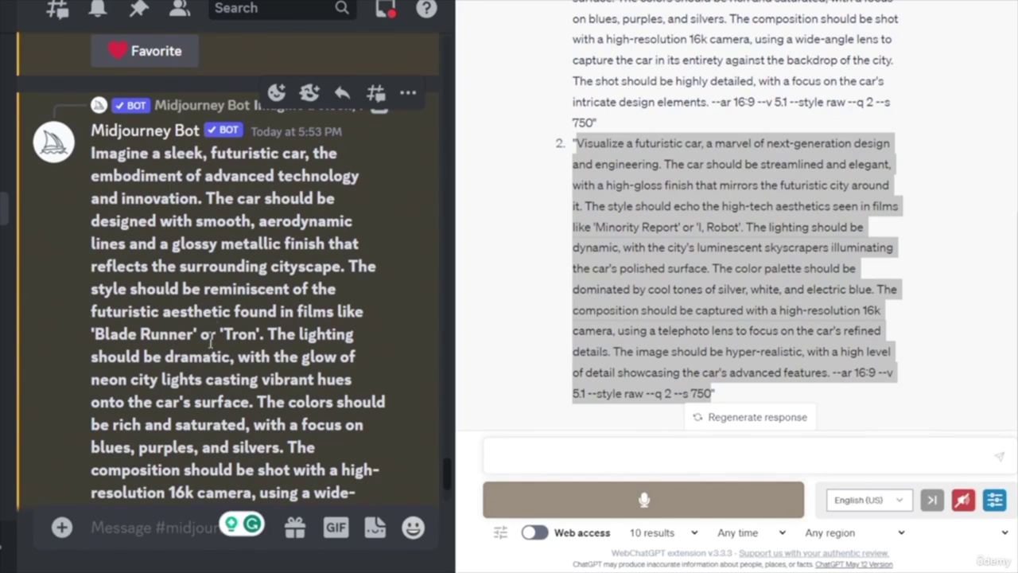
scroll(211, 336, "down", 4)
scroll(211, 337, "down", 6)
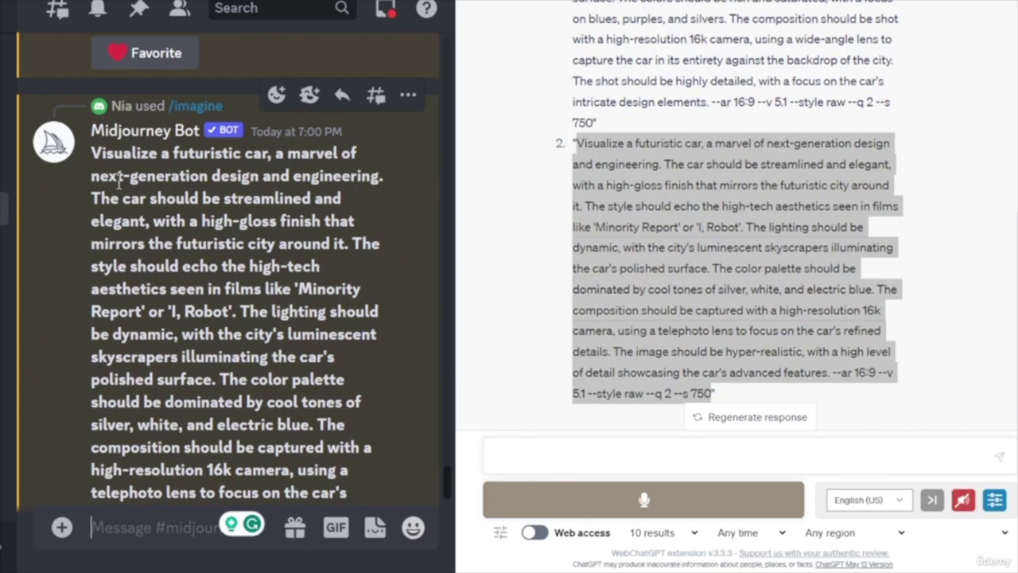
scroll(314, 251, "up", 5)
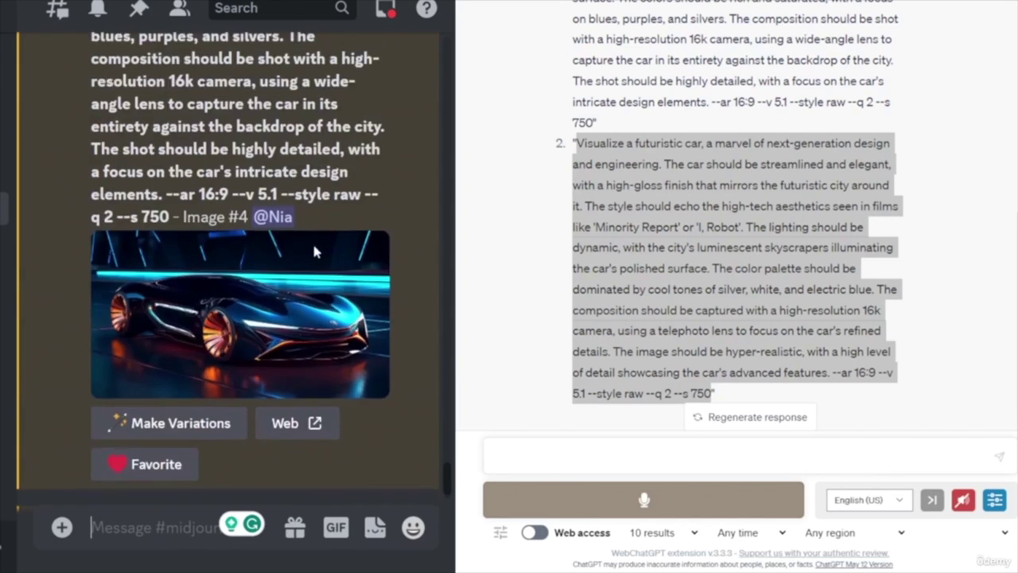
scroll(314, 251, "down", 5)
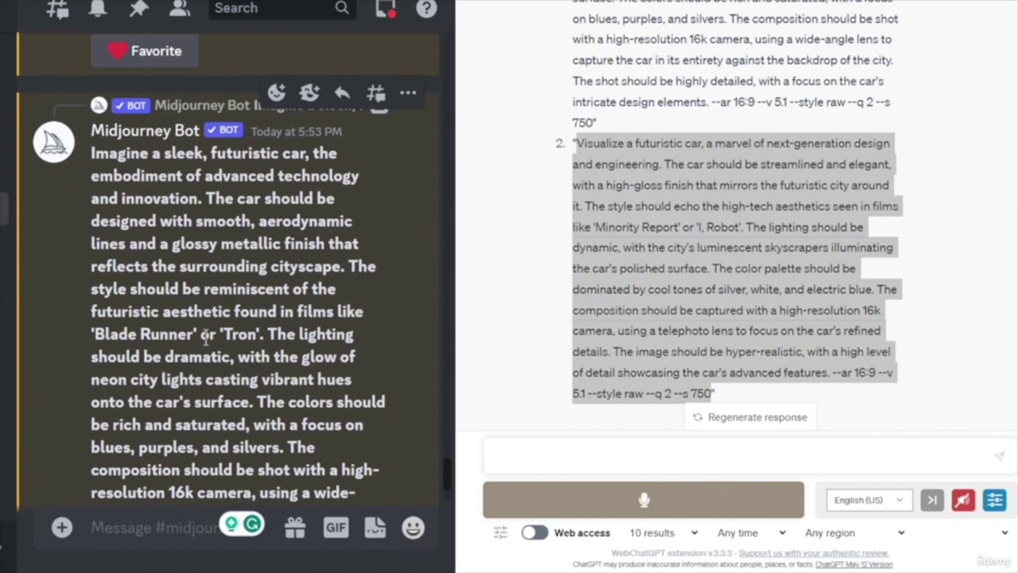
left_click_drag(210, 152, 304, 159)
scroll(291, 295, "down", 15)
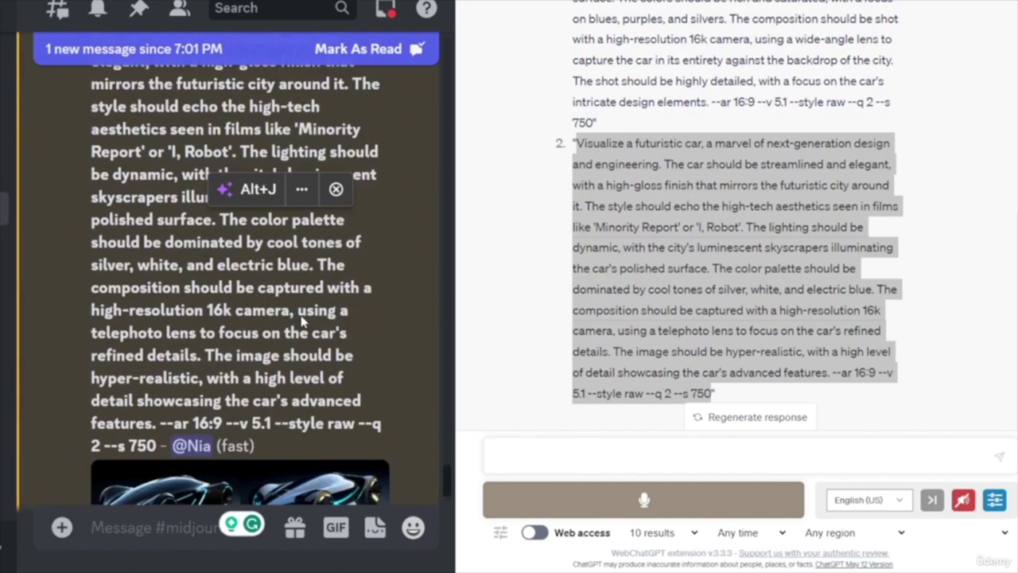
scroll(302, 320, "down", 4)
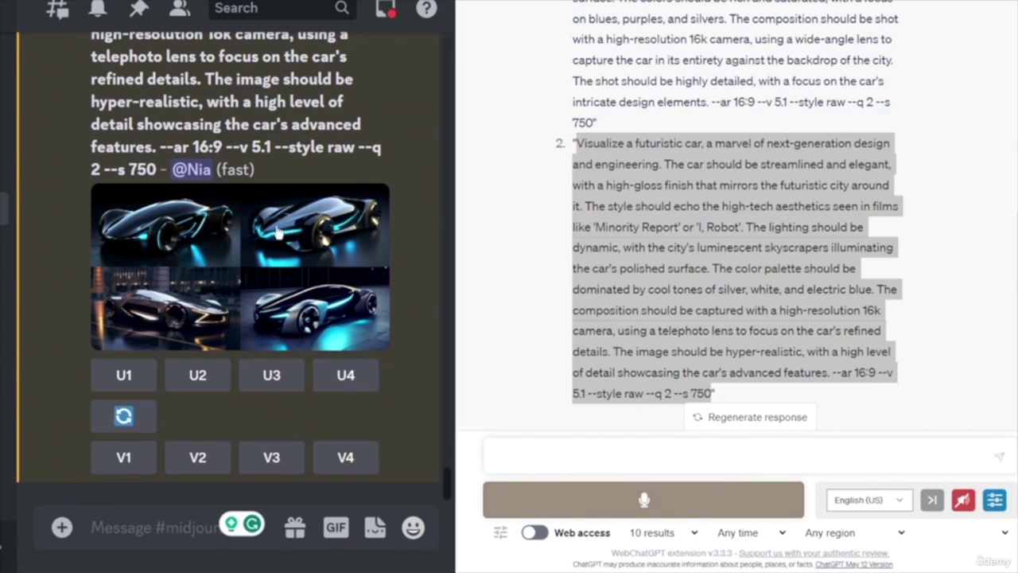
- Upscale all four futuristic car images with U1, U2, U3 and U4
left_click(125, 372)
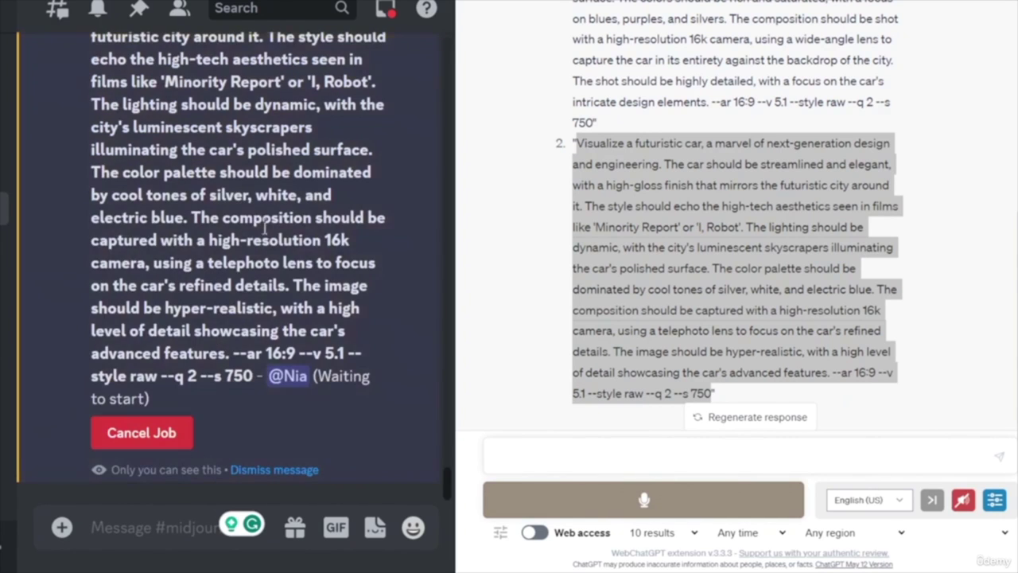
scroll(262, 350, "up", 4)
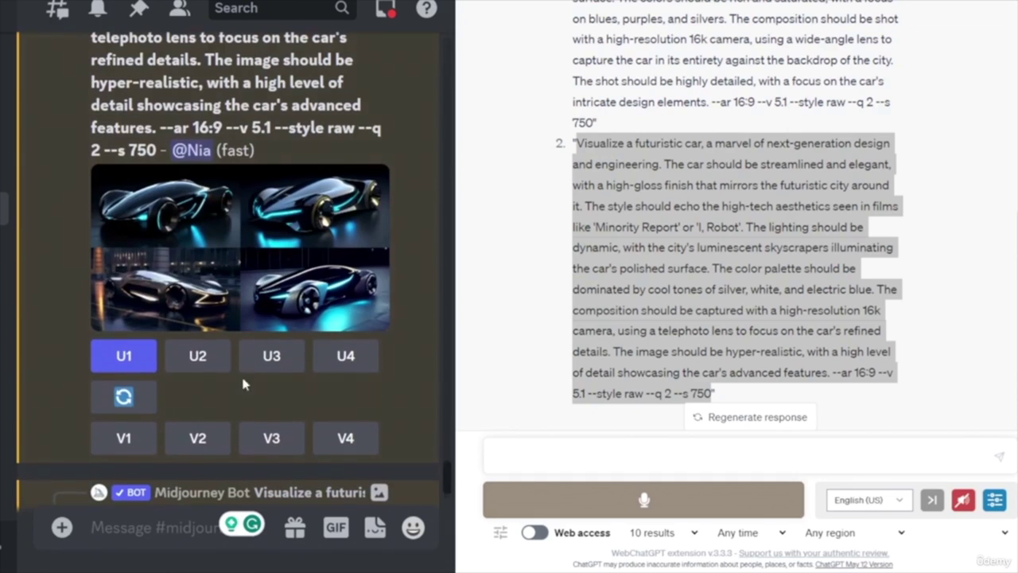
left_click(193, 363)
left_click(277, 358)
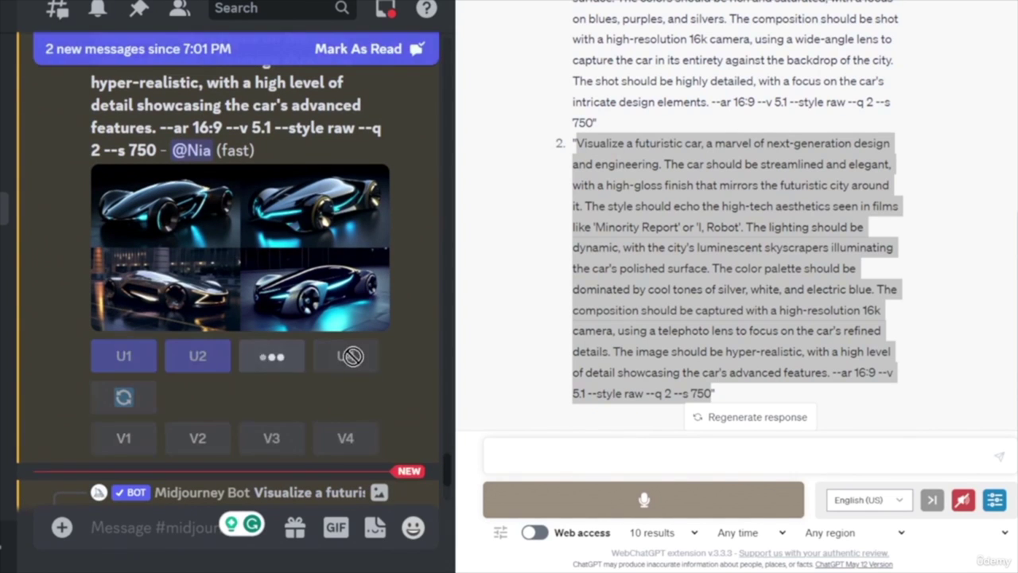
left_click(347, 357)
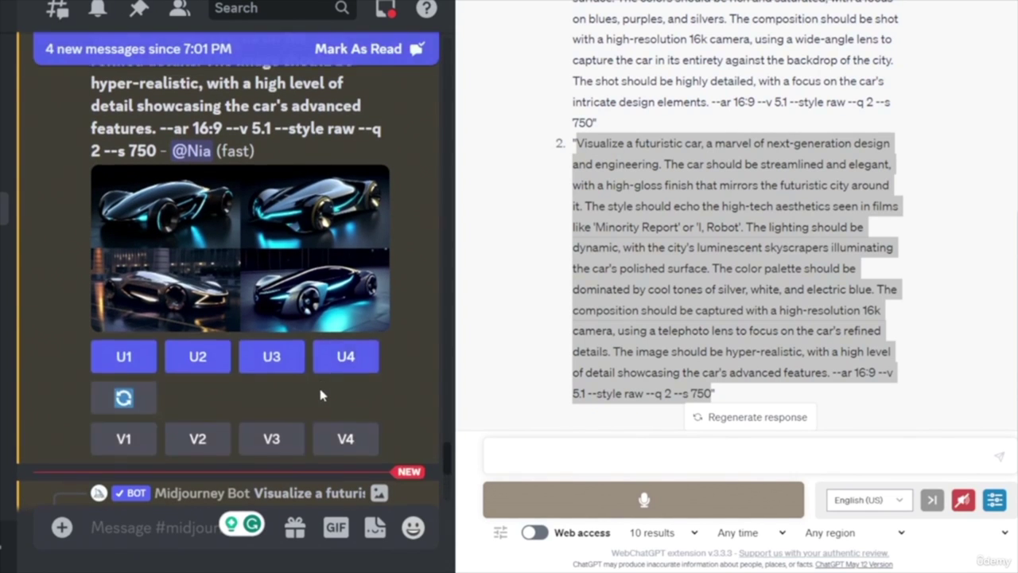
- Scroll back up the channel to reread the earlier futuristic car prompt
scroll(318, 393, "down", 7)
scroll(258, 363, "up", 1)
scroll(230, 314, "up", 2)
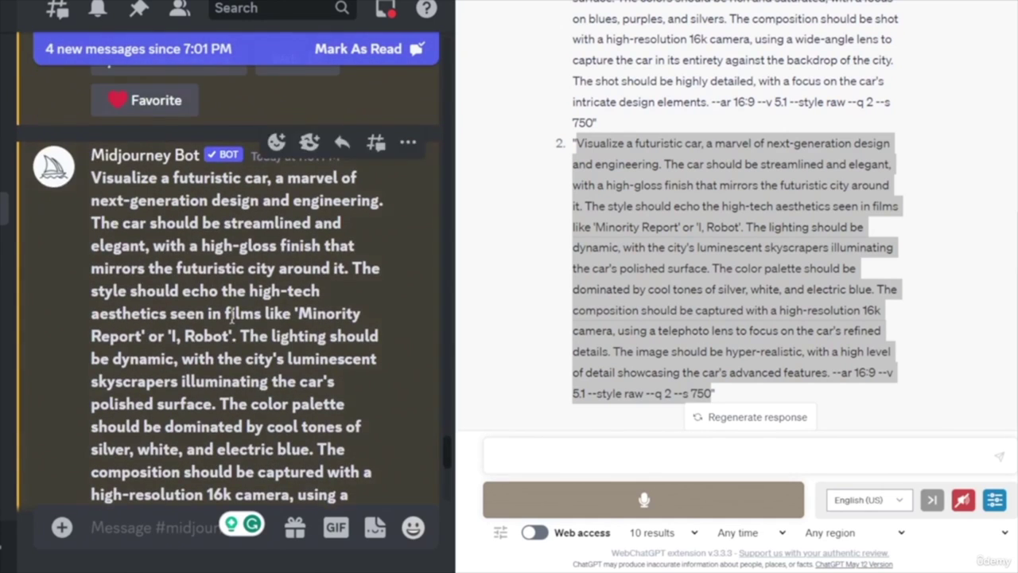
scroll(230, 315, "down", 1)
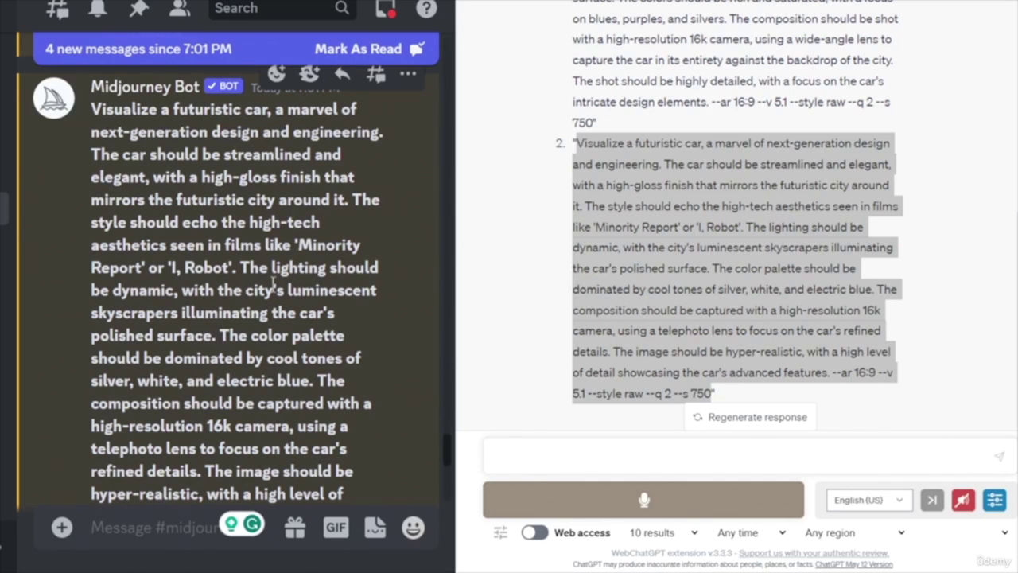
scroll(306, 285, "up", 5)
scroll(314, 285, "up", 5)
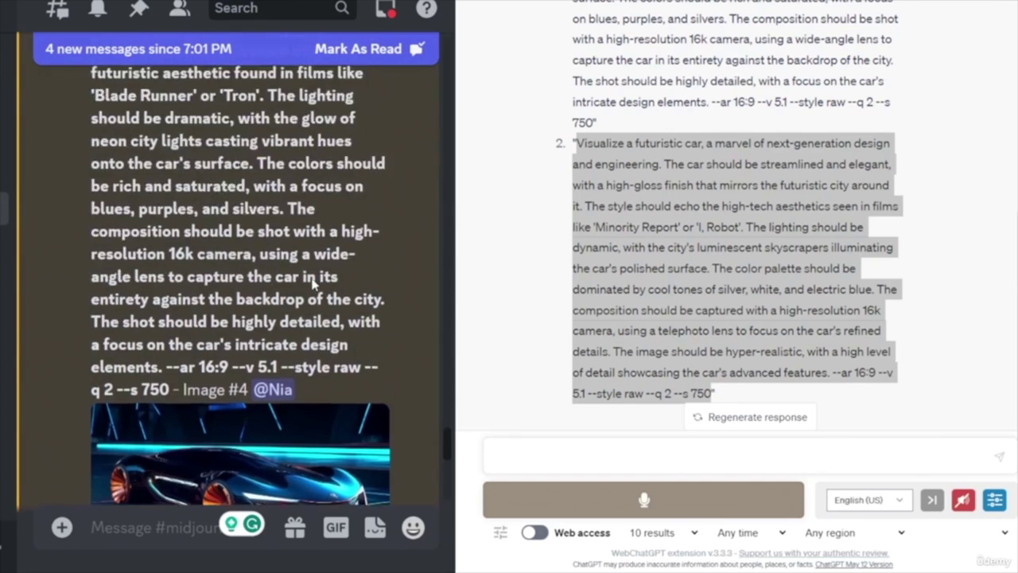
scroll(314, 285, "down", 2)
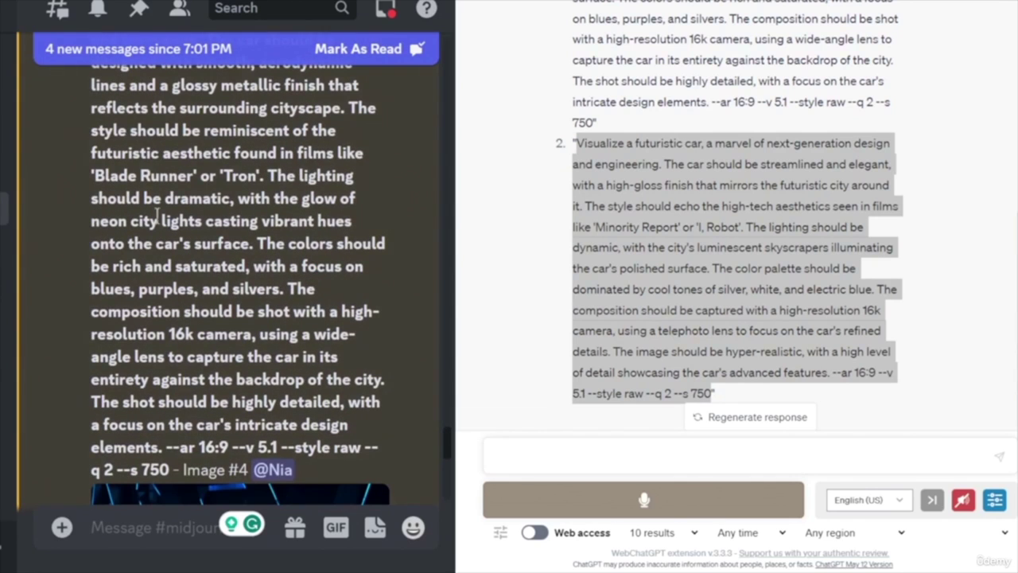
scroll(302, 226, "up", 2)
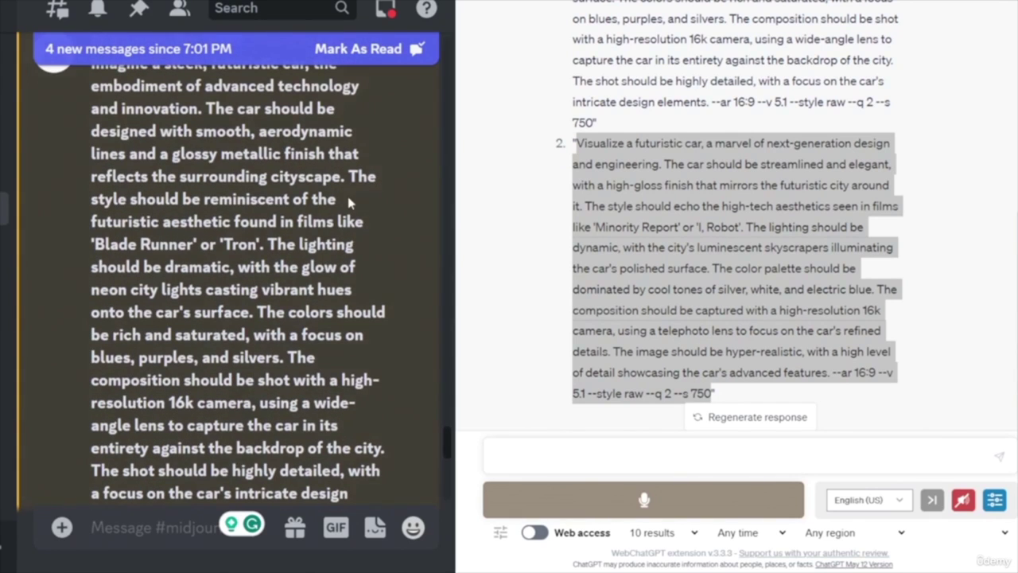
scroll(263, 185, "up", 2)
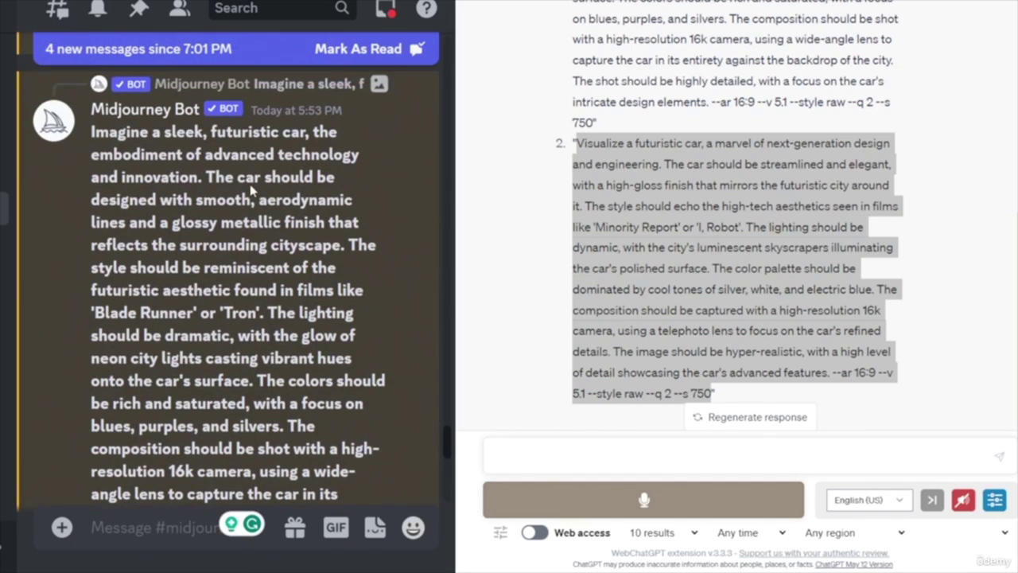
left_click_drag(205, 177, 343, 245)
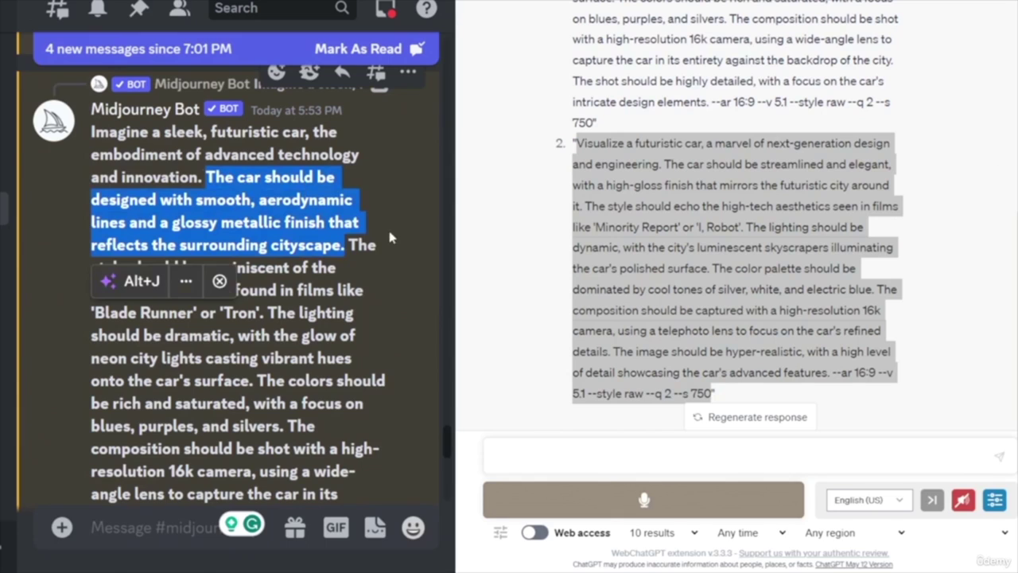
mouse_move(219, 280)
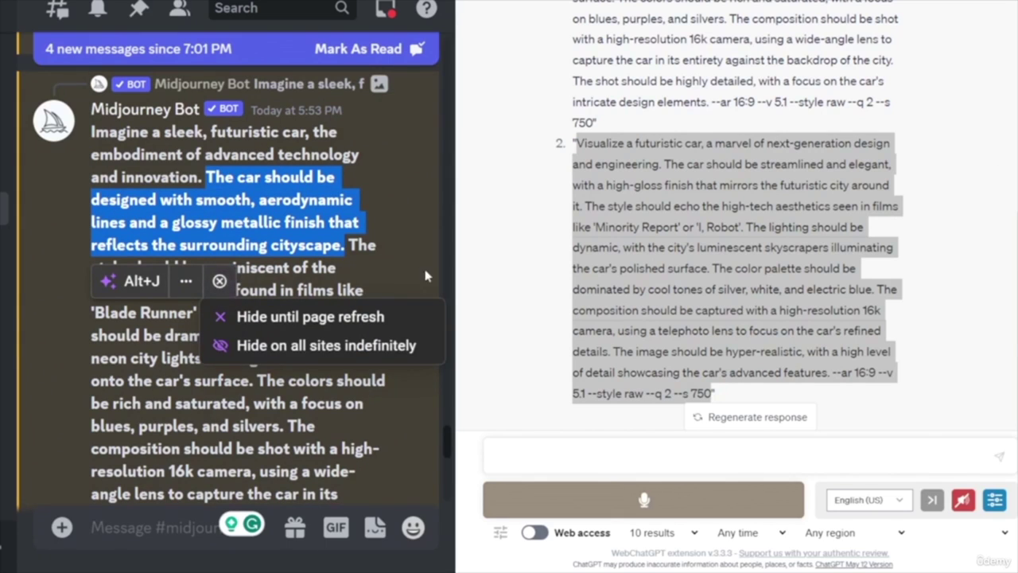
scroll(215, 177, "down", 1)
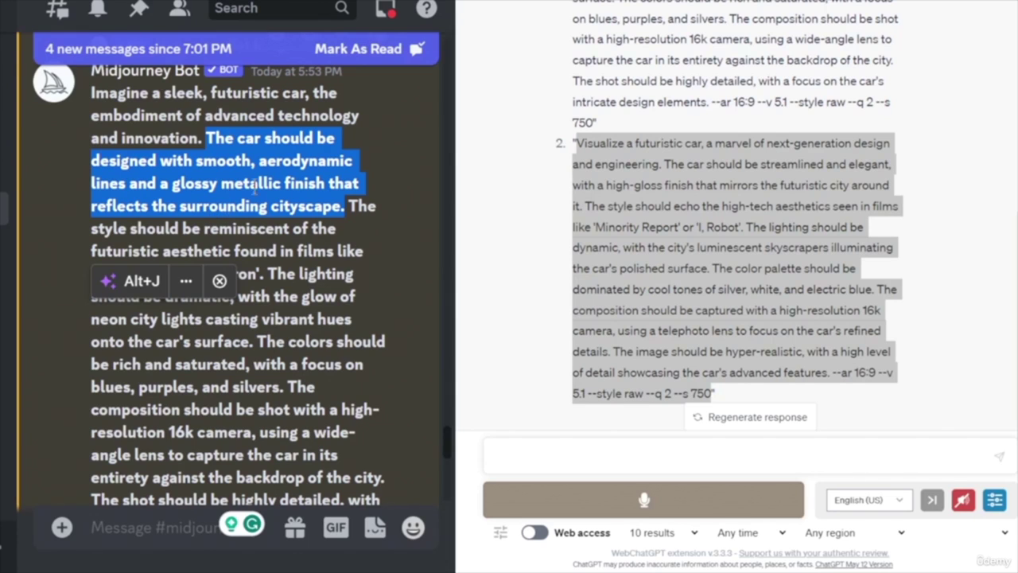
left_click(376, 222)
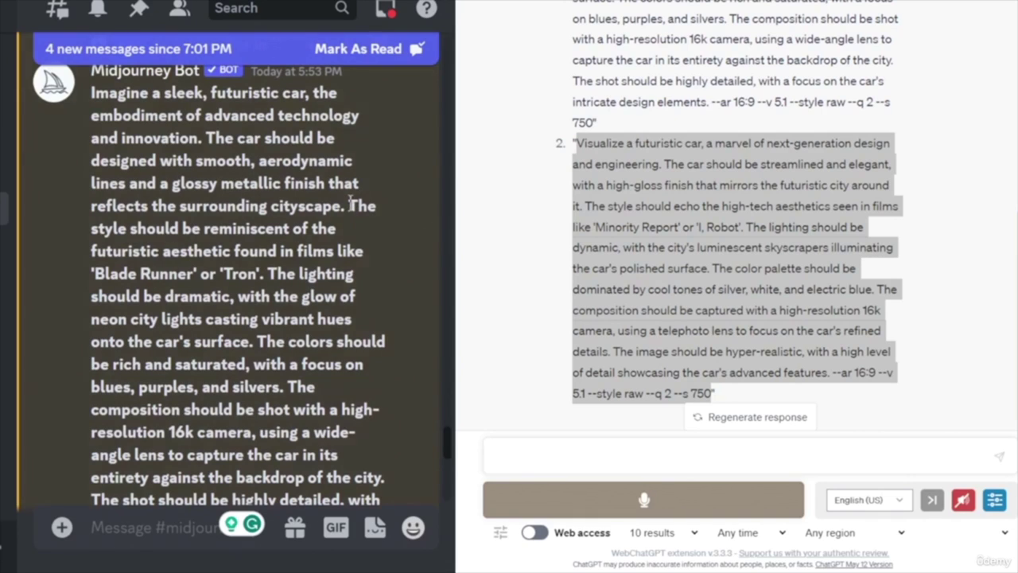
left_click_drag(349, 205, 268, 274)
left_click(396, 258)
scroll(344, 290, "down", 10)
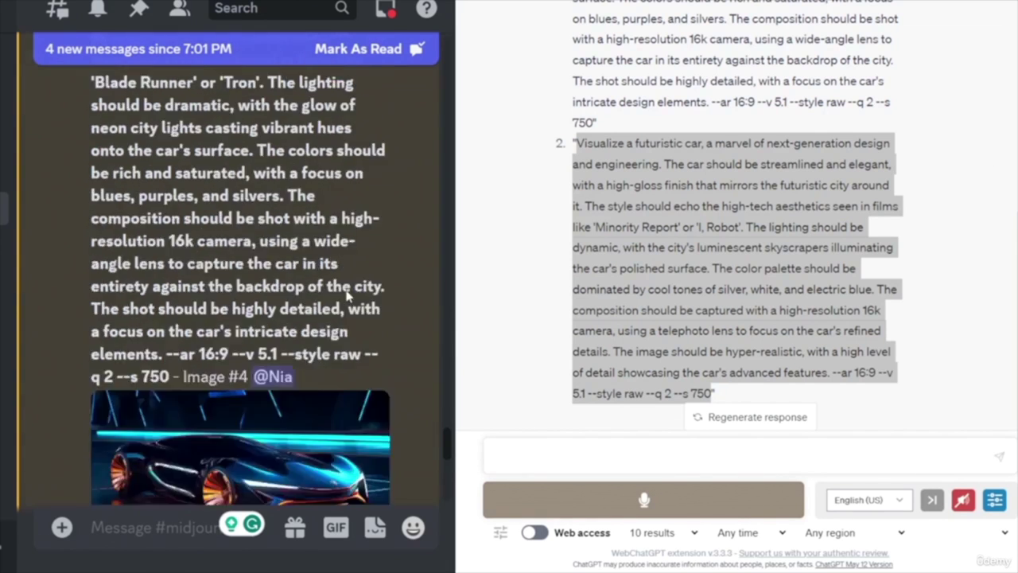
scroll(343, 290, "down", 10)
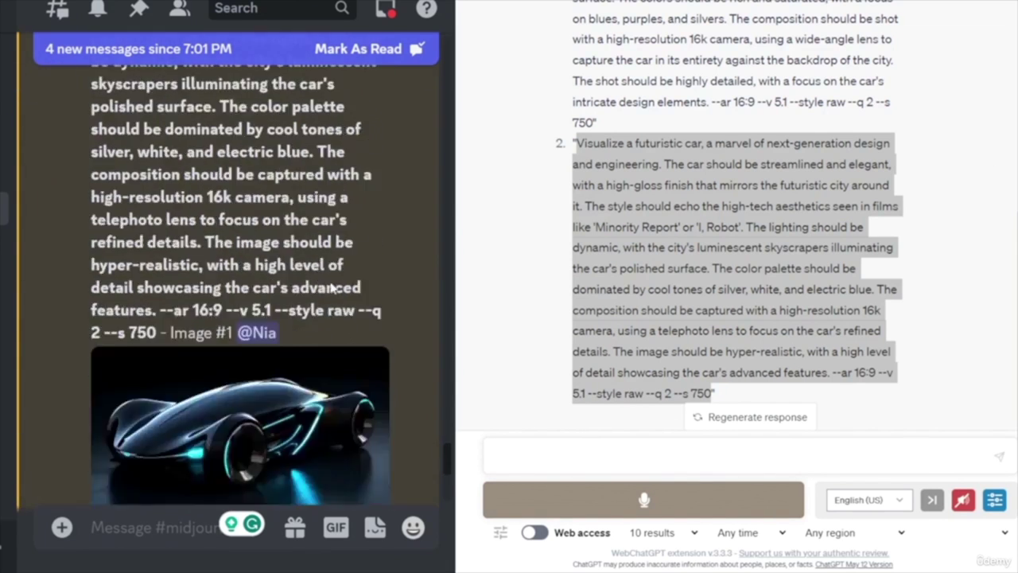
scroll(326, 290, "down", 10)
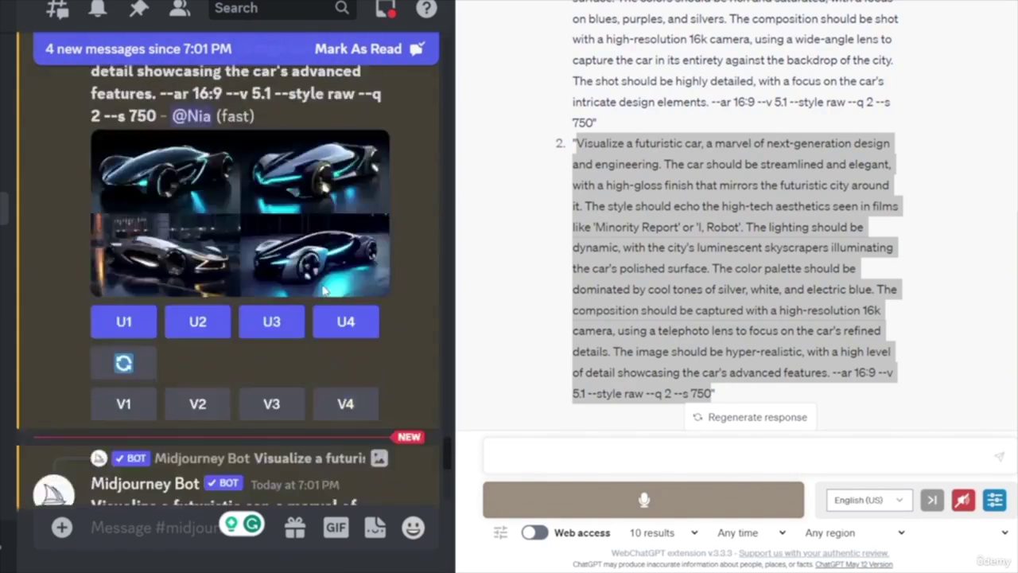
scroll(317, 293, "down", 10)
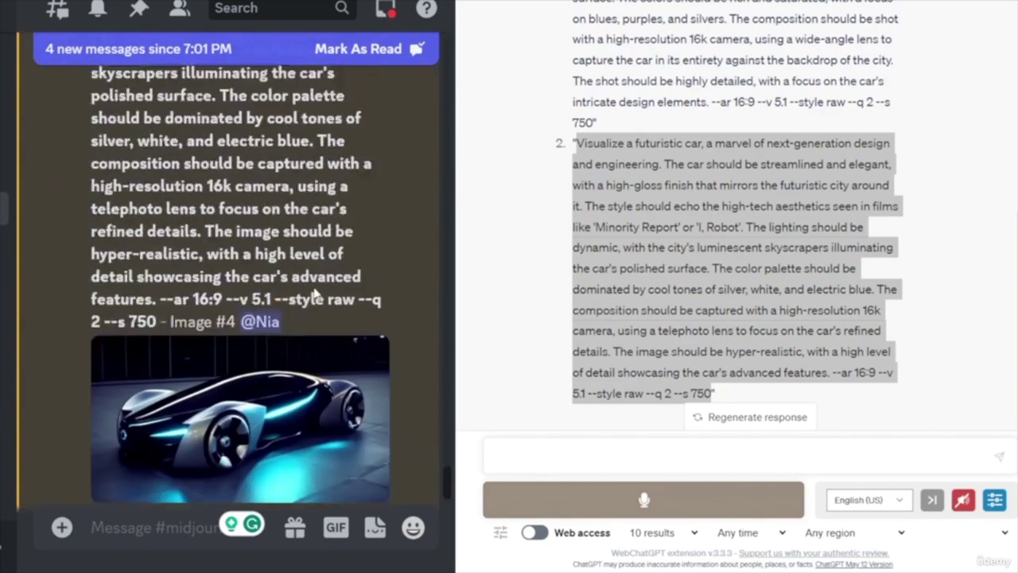
scroll(316, 295, "down", 8)
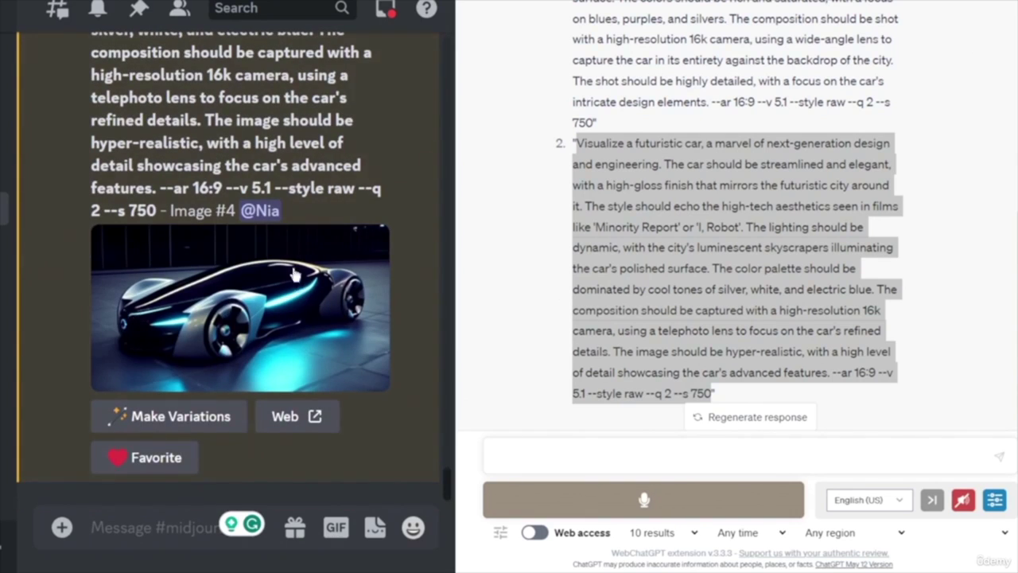
scroll(340, 284, "up", 1)
scroll(350, 294, "up", 12)
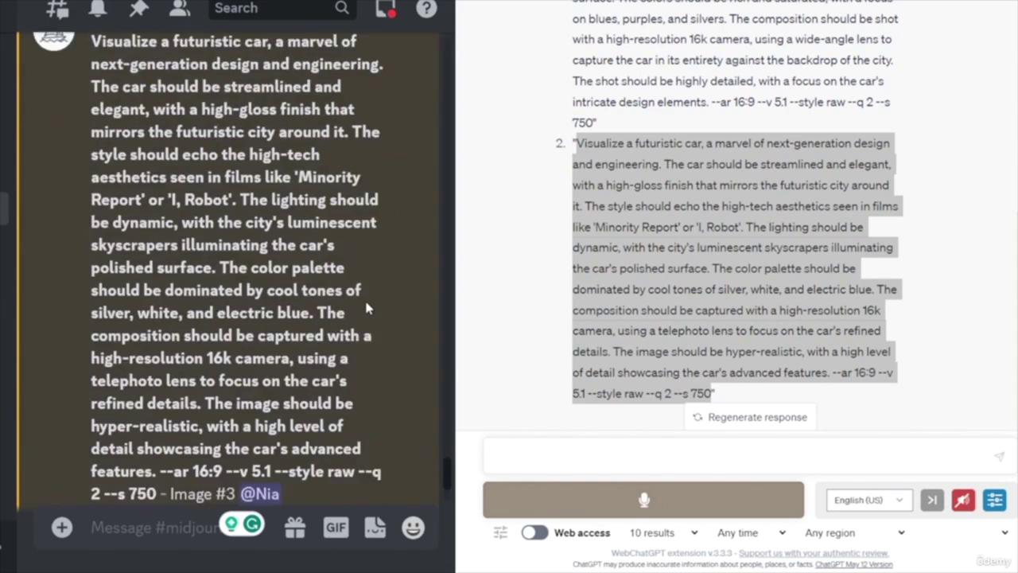
scroll(362, 303, "up", 8)
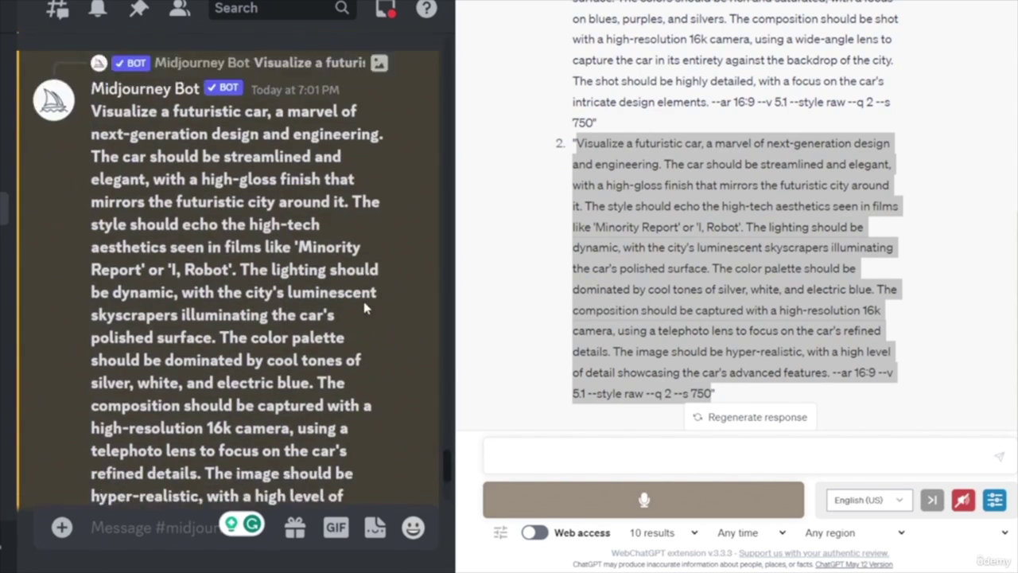
scroll(361, 297, "up", 8)
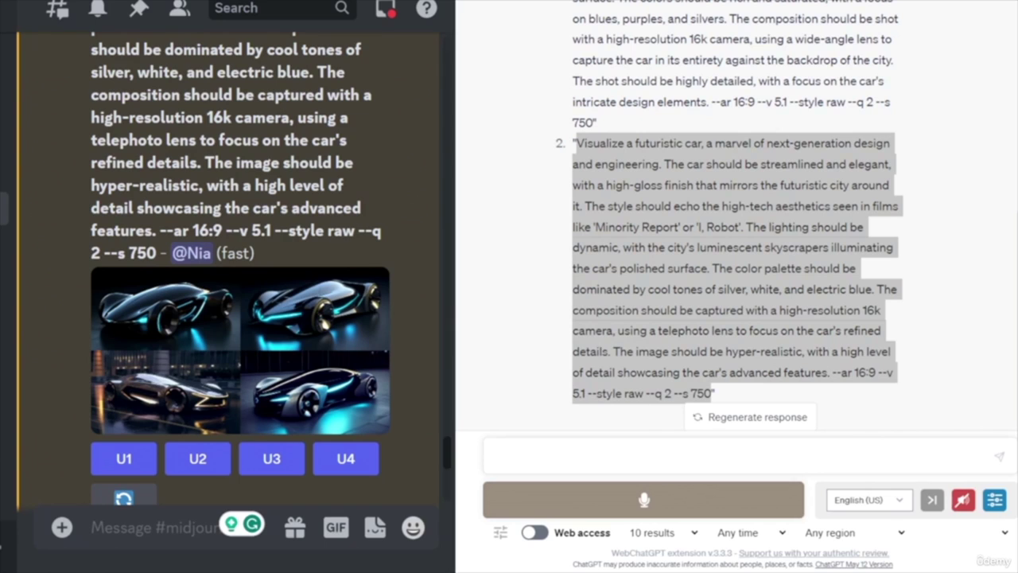
- Send the children's story character request to ChatGPT and select the returned forest-creature prompt
left_click(684, 453)
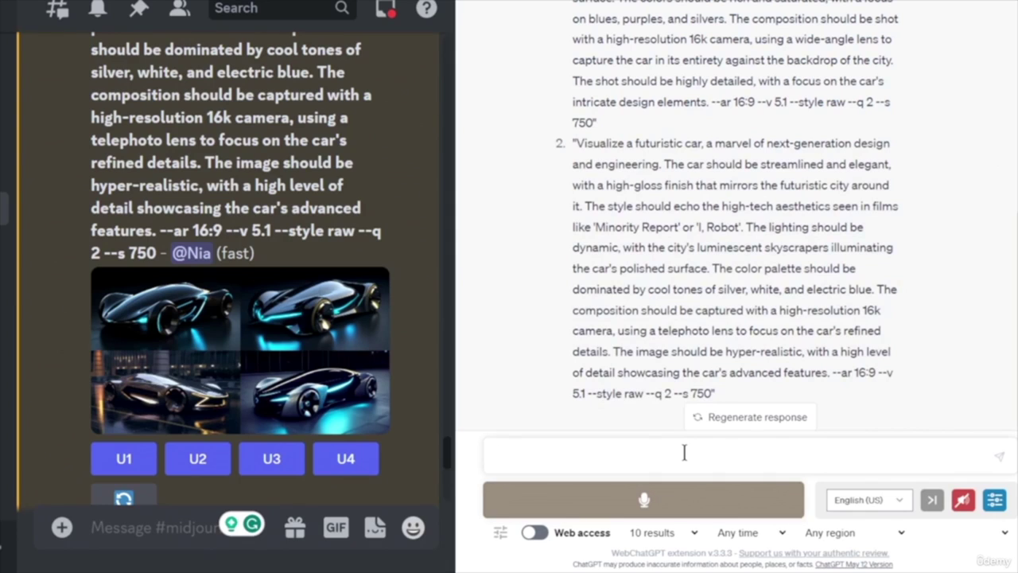
type("use the Photorealistic plugin to create a character for a children's story")
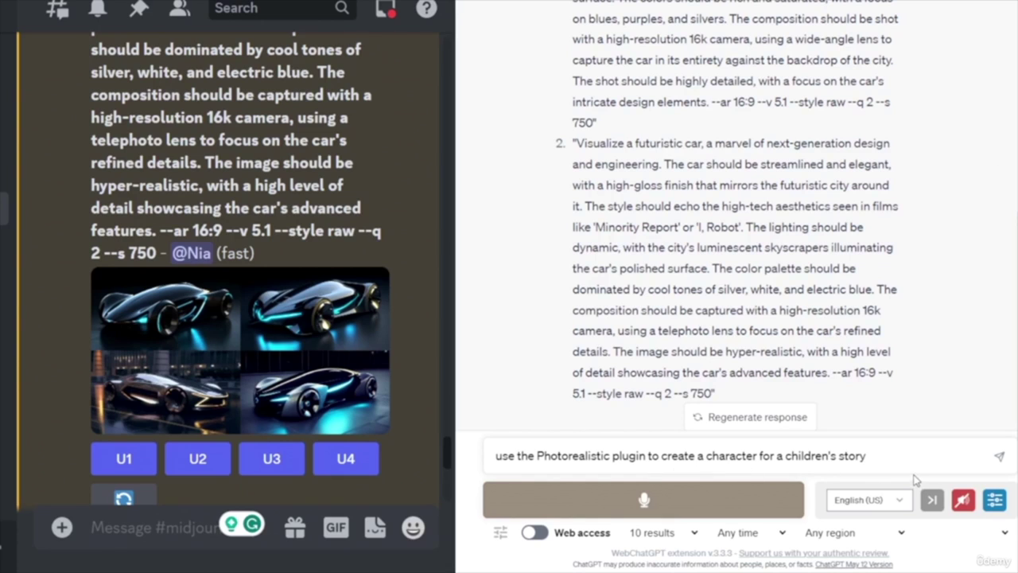
key("Return")
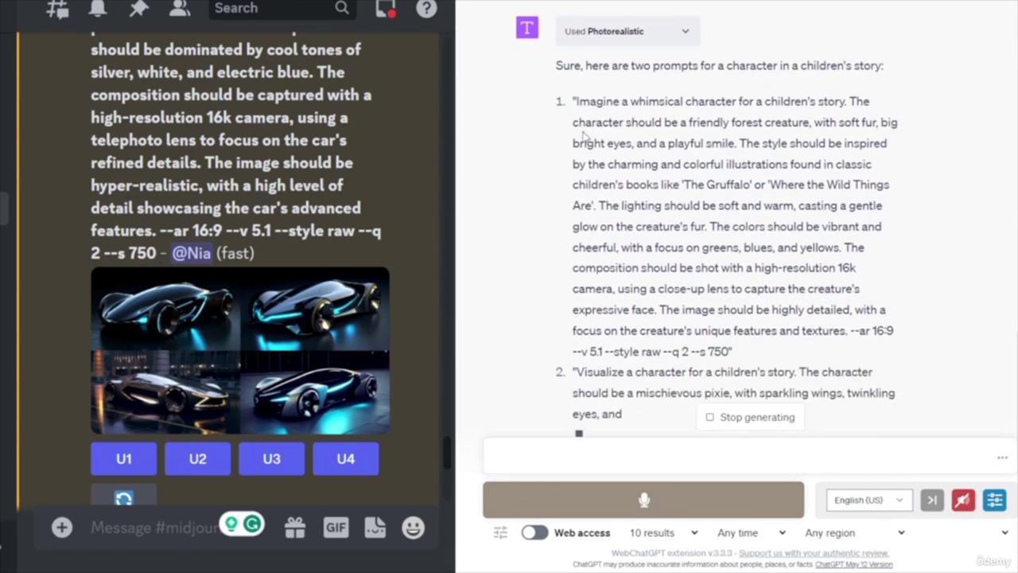
left_click_drag(574, 102, 729, 351)
key("ctrl+c")
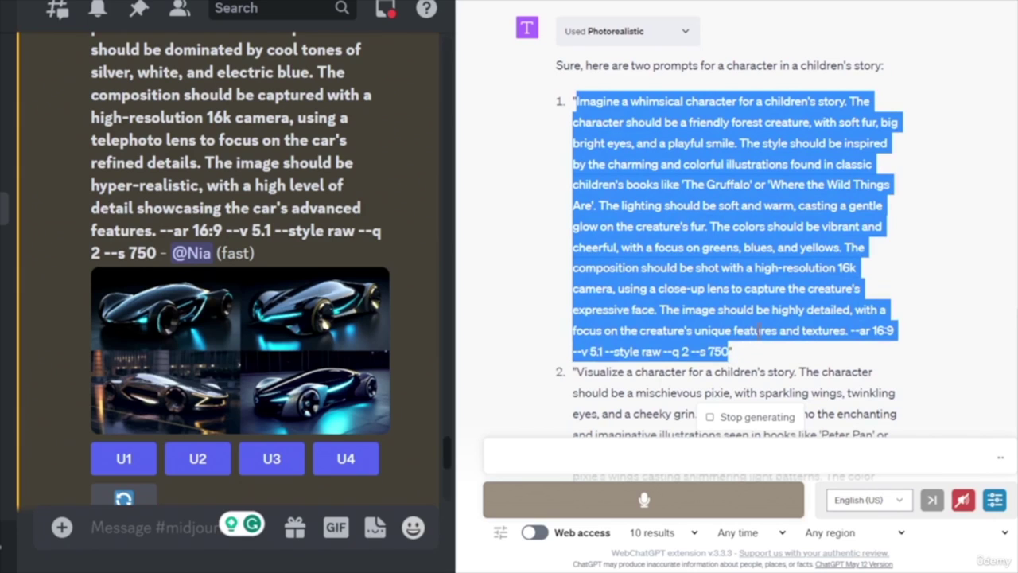
- Submit the whimsical forest-creature prompt to Midjourney with /imagine
left_click(140, 533)
type("/imagine")
key("Tab")
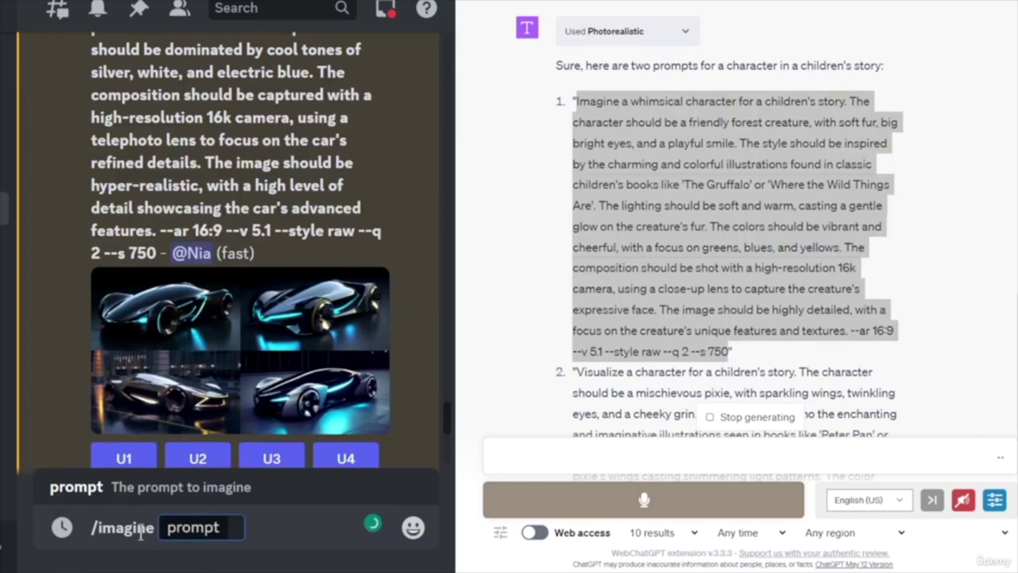
key("ctrl+v")
key("Return")
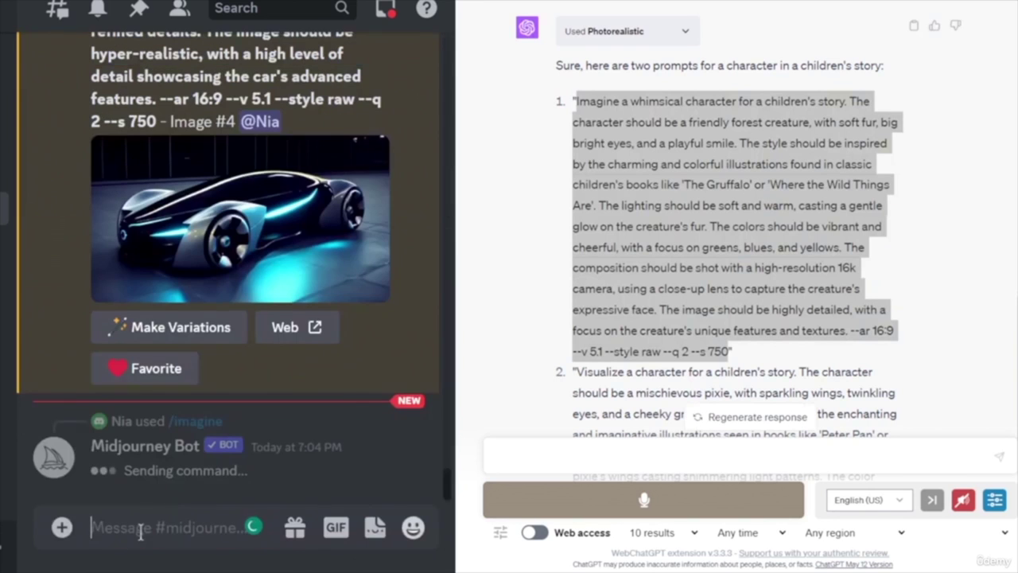
- Copy ChatGPT's mischievous pixie prompt and submit it to Midjourney with /imagine
scroll(749, 293, "down", 3)
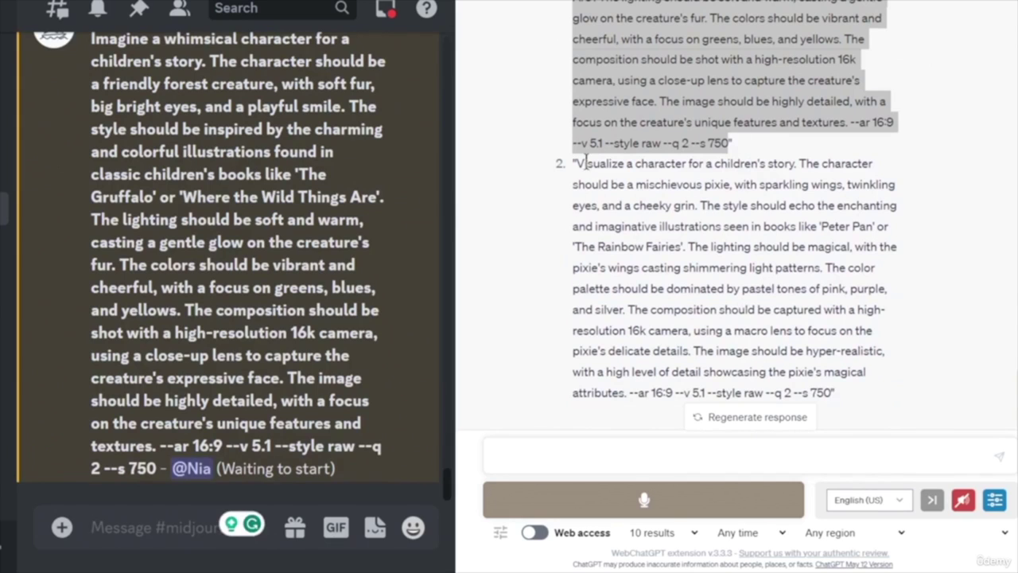
left_click_drag(575, 163, 832, 392)
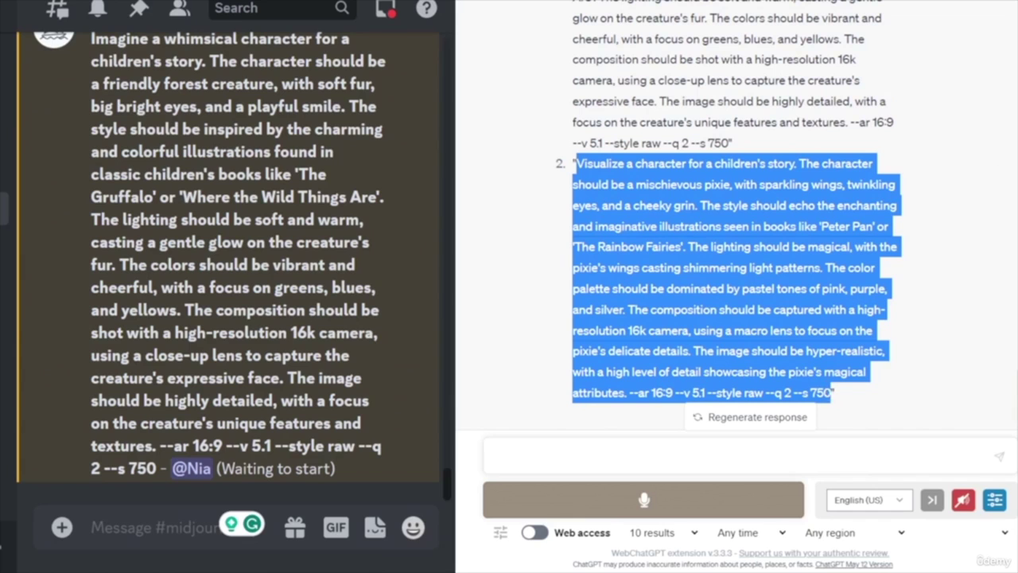
left_click(120, 529)
type("/imagine")
key("Tab")
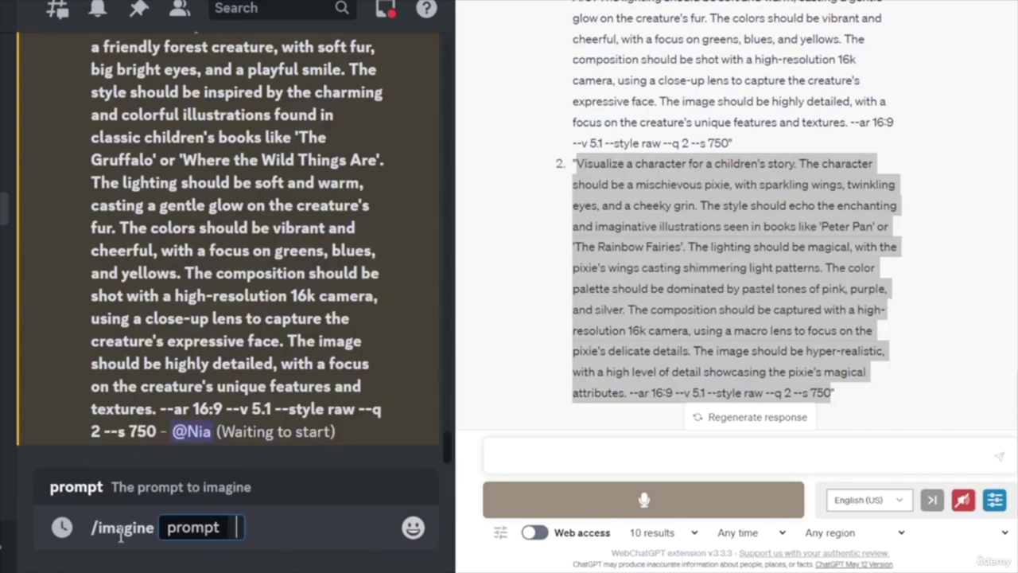
type("\"Visualize a character for a children's story. The character should be a mischievous pixie, with sparkling wings, twinkling eyes, and a cheeky grin. The style should echo the enchanting and imaginative illustrations seen in books like 'Peter Pan' or 'The Rainbow Fairies'. The lighting should be magical, with the pixie's wings casting shimmering light patterns. The color palette should be dominated by pastel tones of pink, purple, and silver. The composition should be captured with a high-resolution 16k camera, using a macro lens to focus on the pixie's delicate details. The image should be hyper-realistic, with a high level of detail showcasing the pixie's magical attributes. --ar 16:9 --v 5.1 --style raw --q 2 --s 750\"")
key("Return")
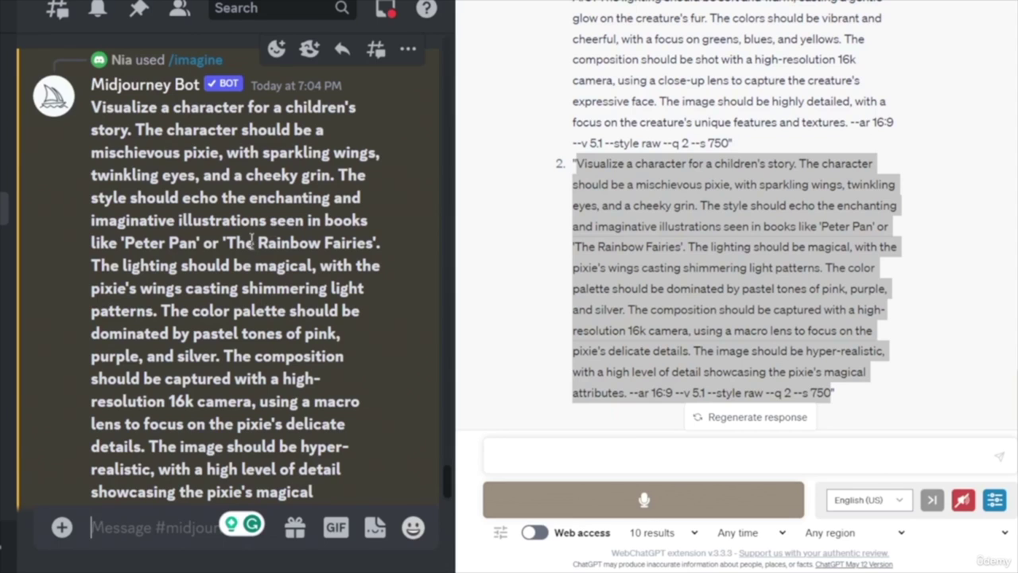
scroll(163, 229, "up", 1)
scroll(163, 229, "up", 10)
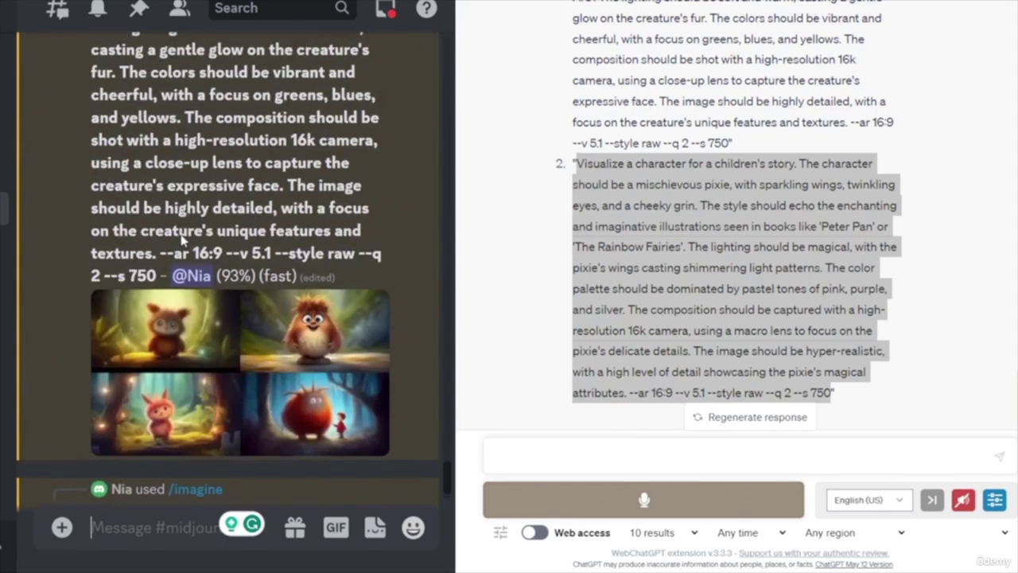
left_click_drag(96, 163, 211, 194)
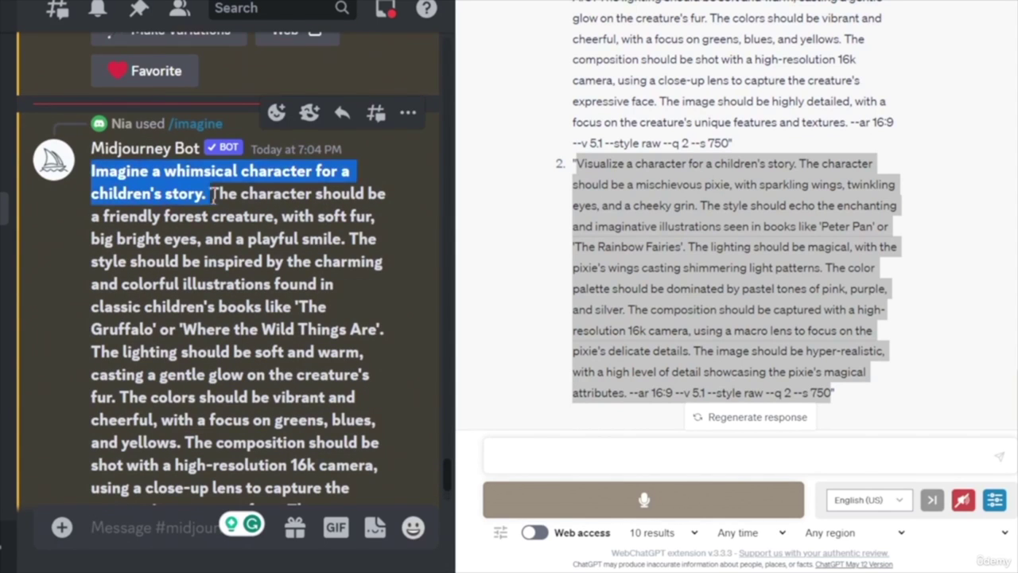
left_click(123, 178)
scroll(151, 246, "down", 10)
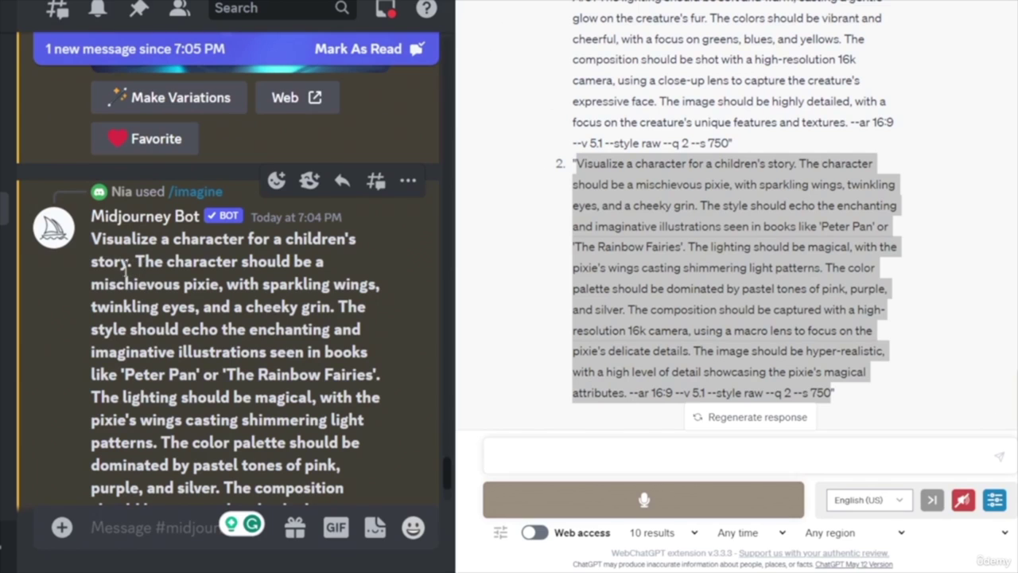
scroll(239, 287, "down", 10)
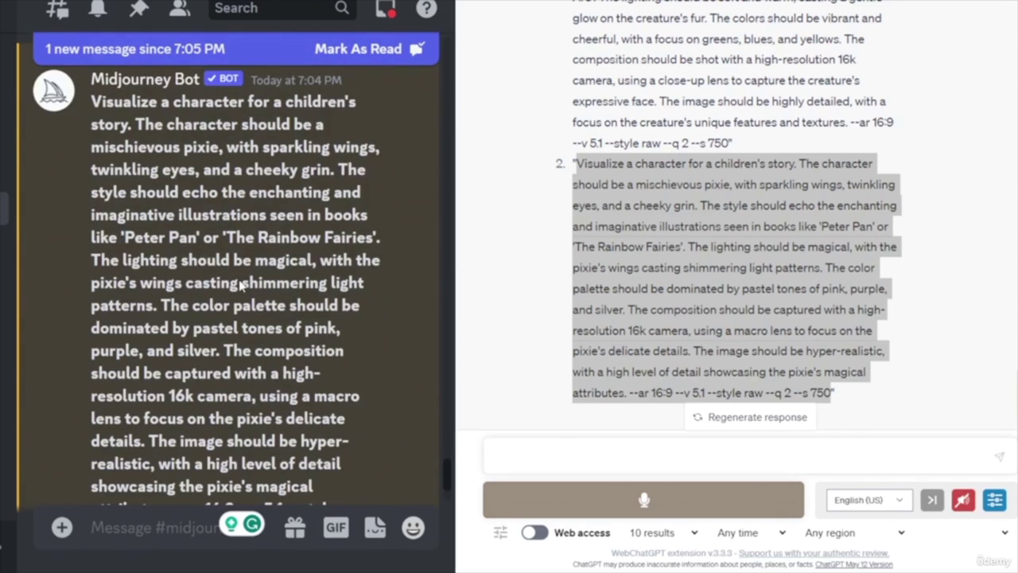
scroll(236, 287, "down", 3)
scroll(175, 199, "up", 2)
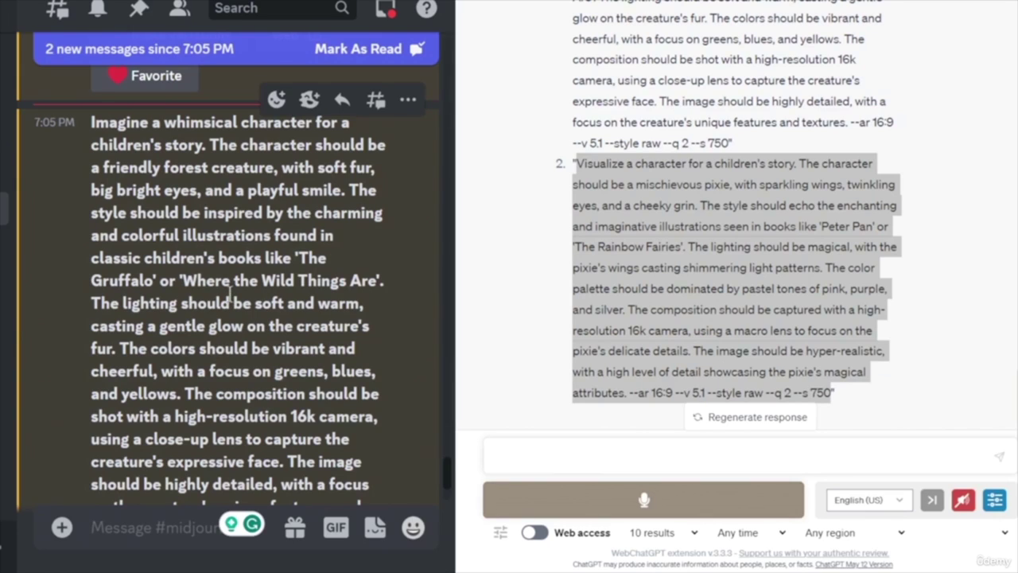
left_click_drag(165, 122, 237, 132)
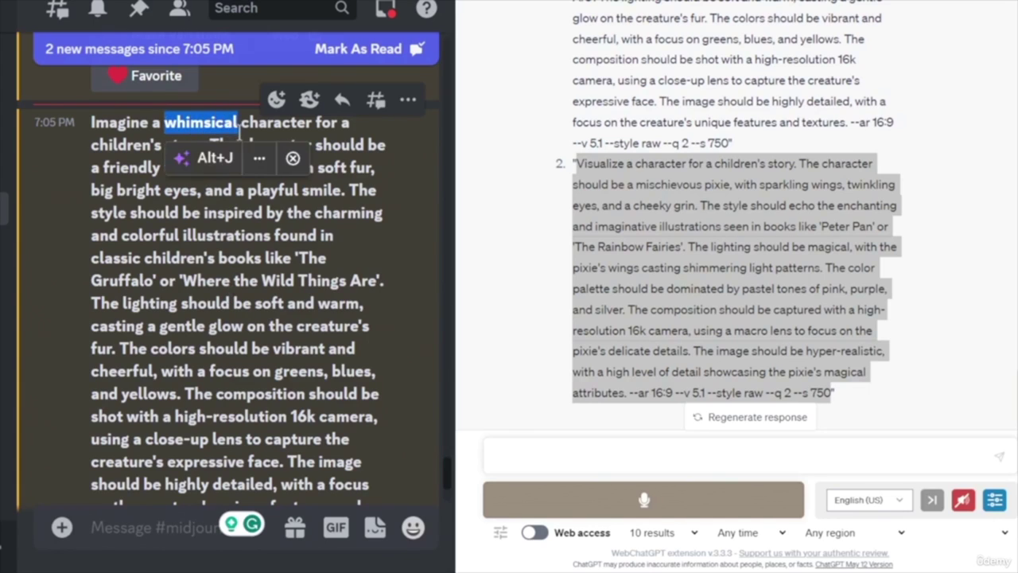
left_click(240, 132)
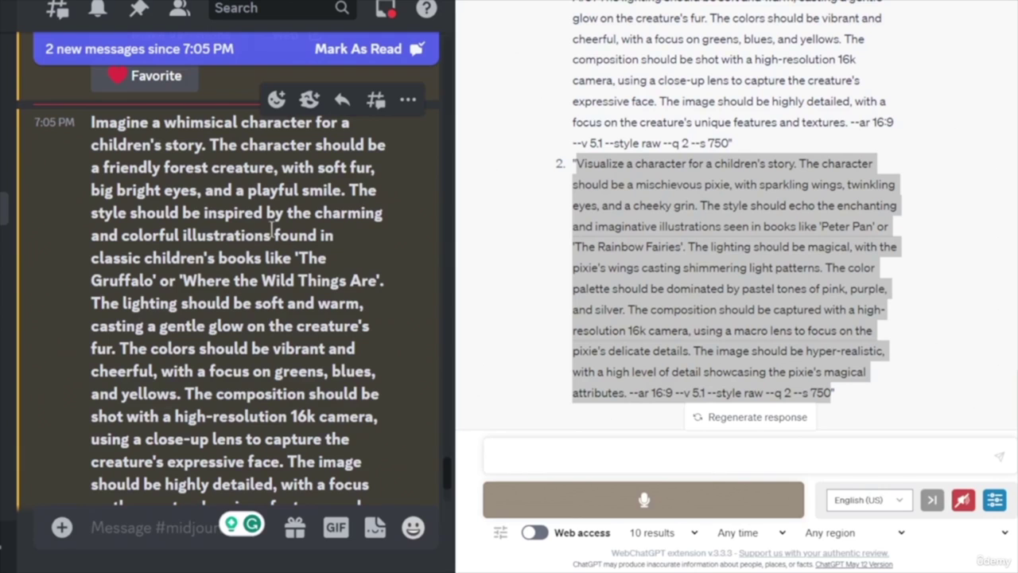
scroll(310, 254, "down", 10)
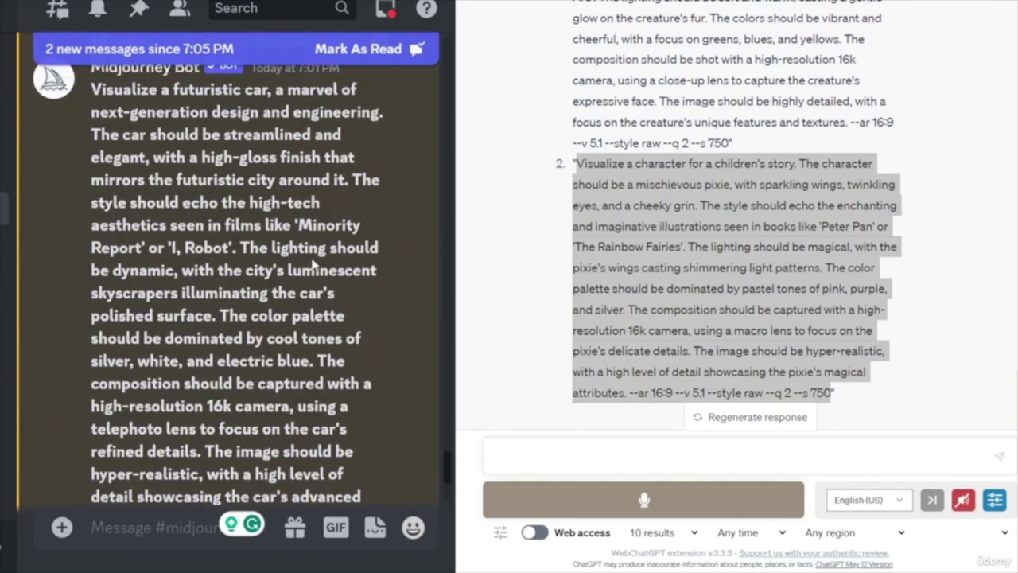
scroll(310, 271, "down", 5)
scroll(238, 242, "up", 5)
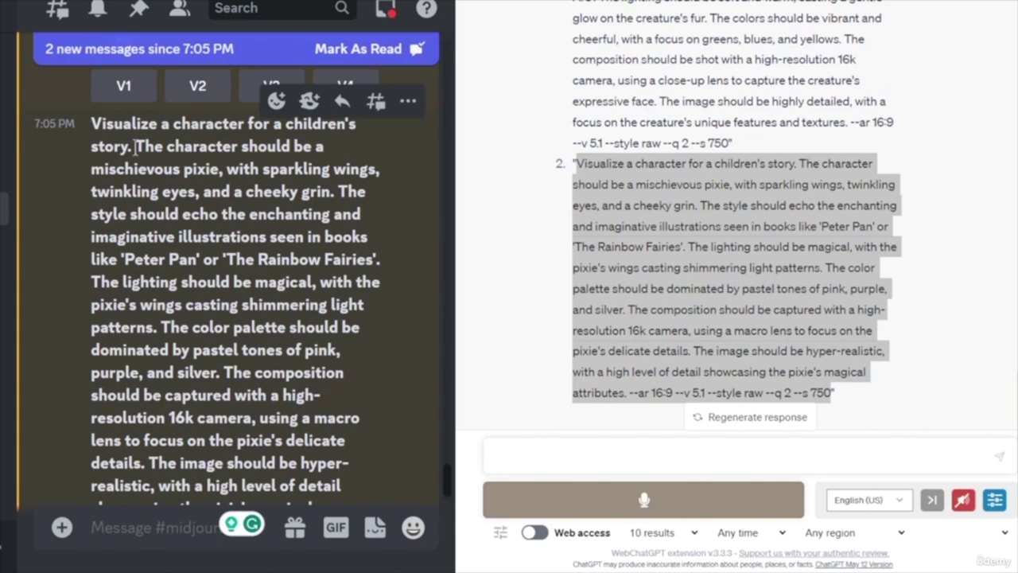
left_click_drag(137, 145, 340, 194)
left_click(399, 263)
scroll(383, 220, "down", 5)
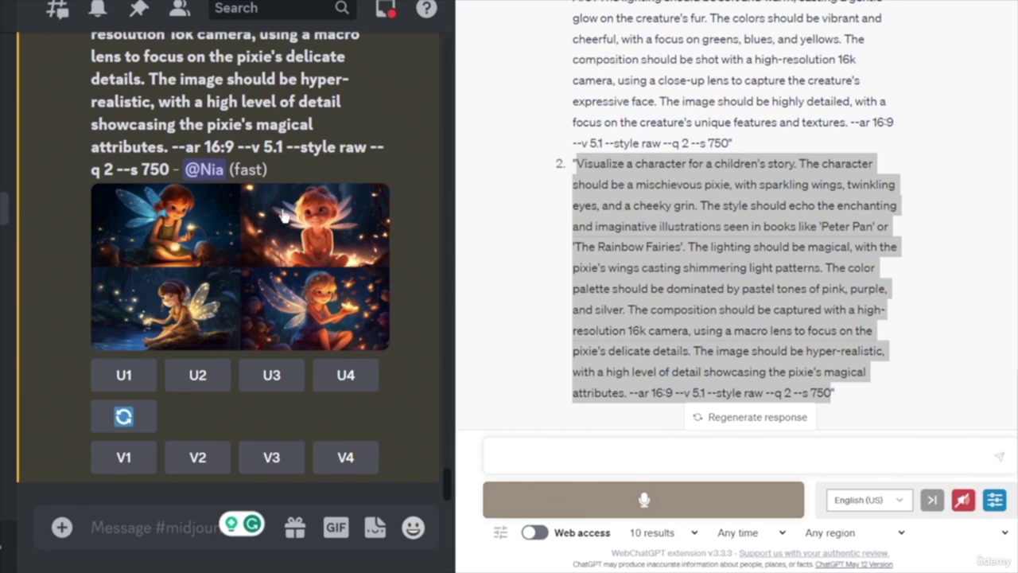
scroll(378, 279, "up", 10)
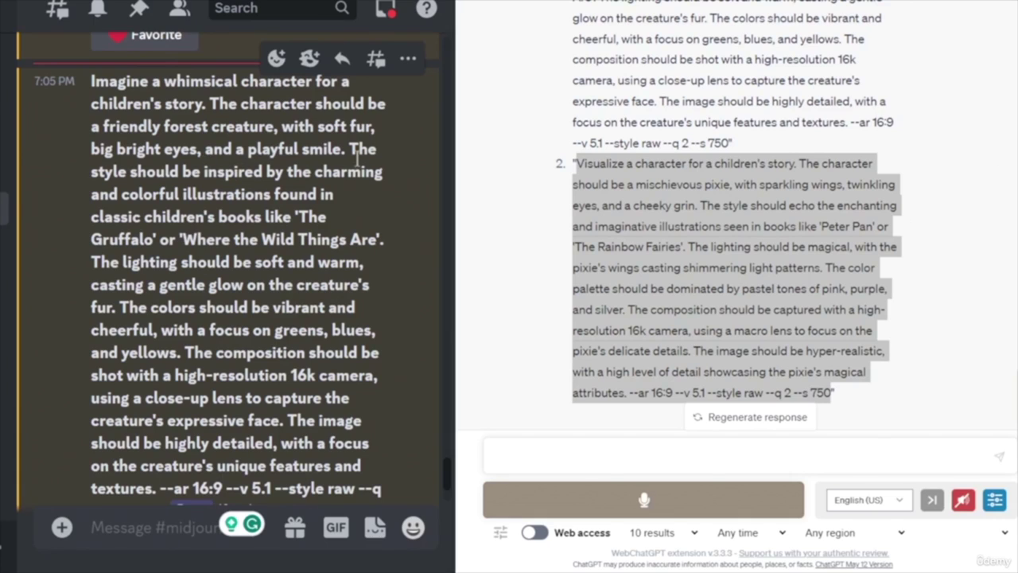
left_click_drag(210, 103, 348, 149)
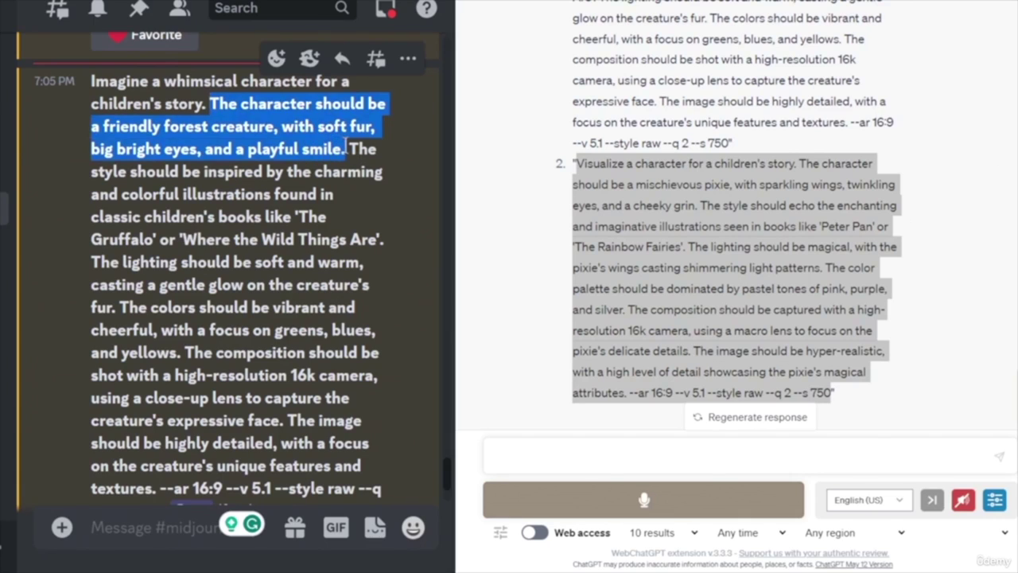
left_click(408, 221)
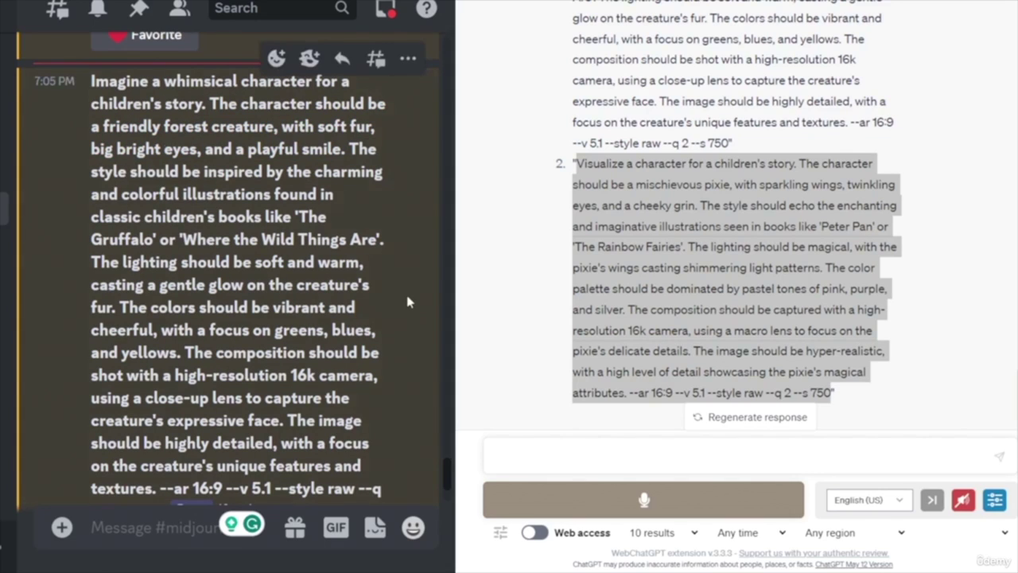
left_click_drag(350, 148, 394, 237)
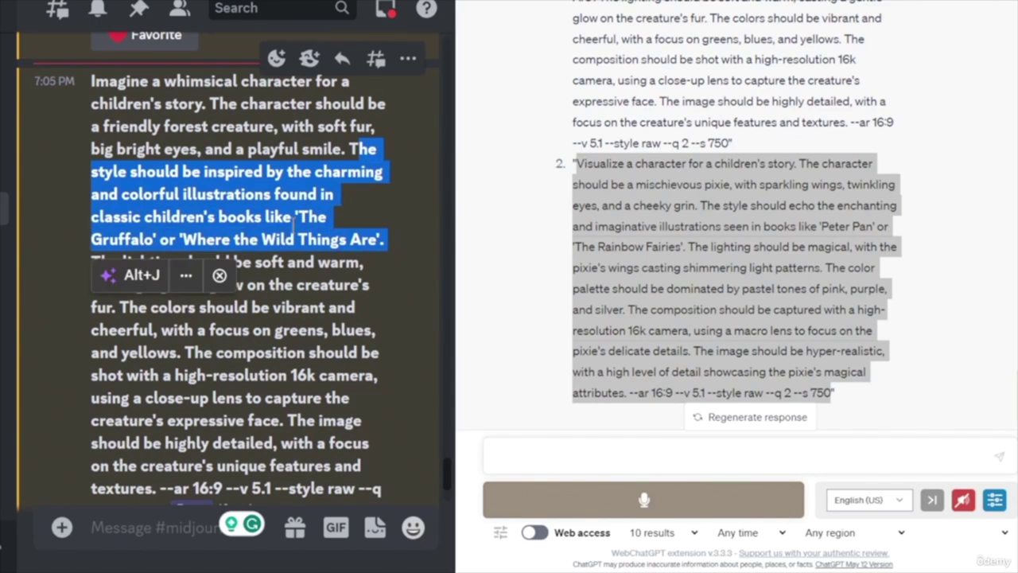
left_click(390, 224)
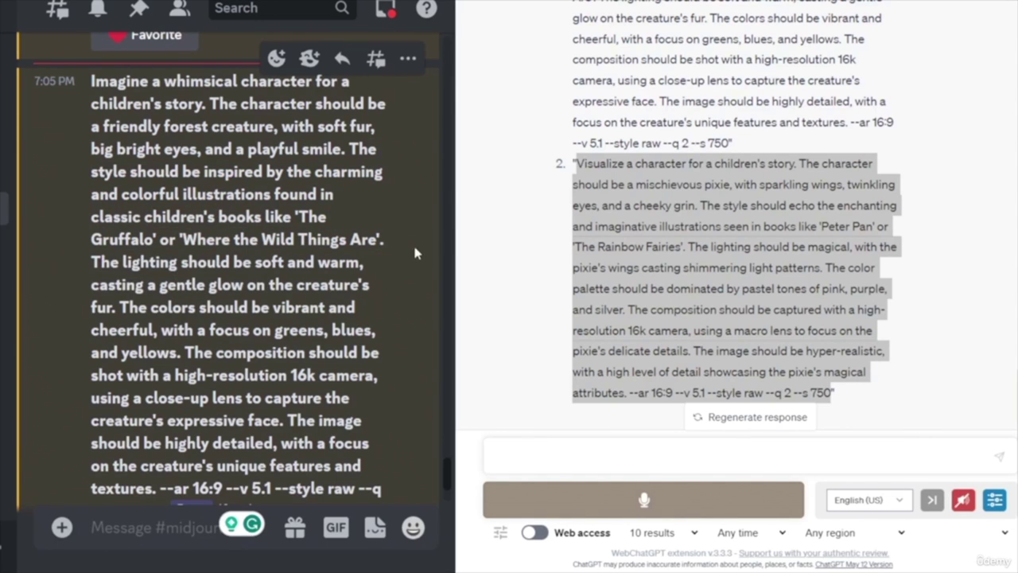
scroll(336, 272, "down", 1)
scroll(337, 273, "down", 15)
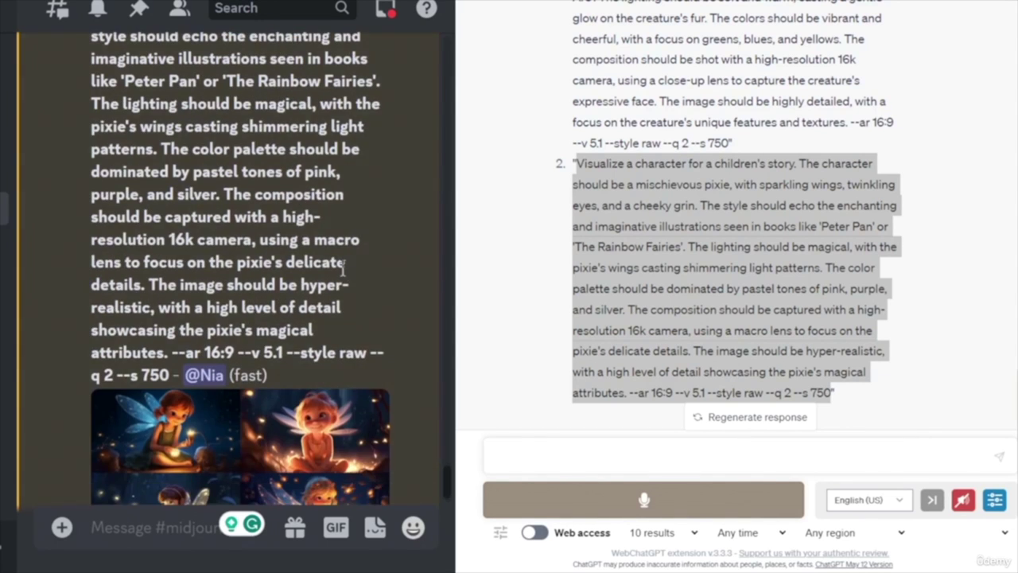
scroll(343, 268, "up", 3)
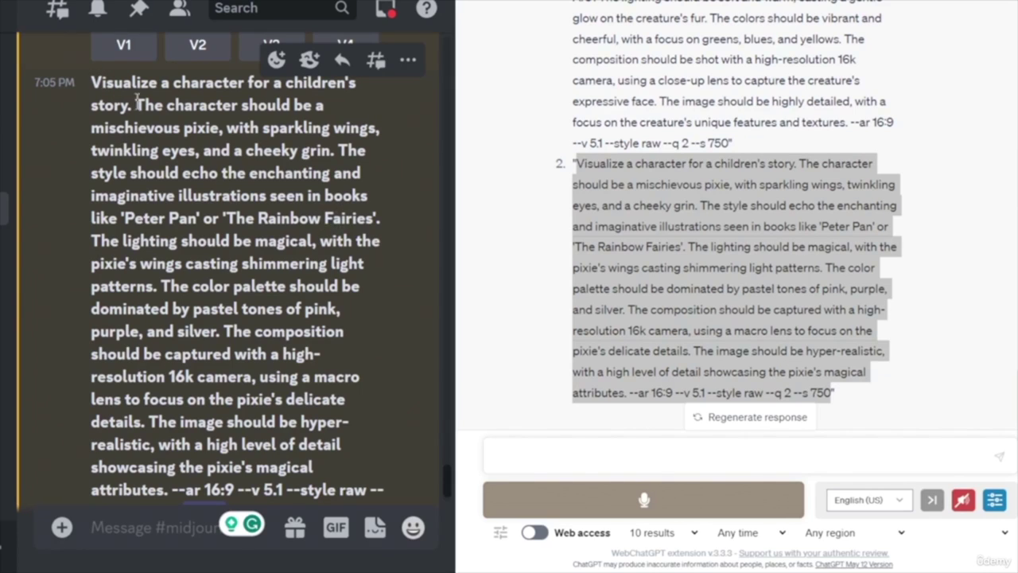
left_click_drag(92, 83, 337, 151)
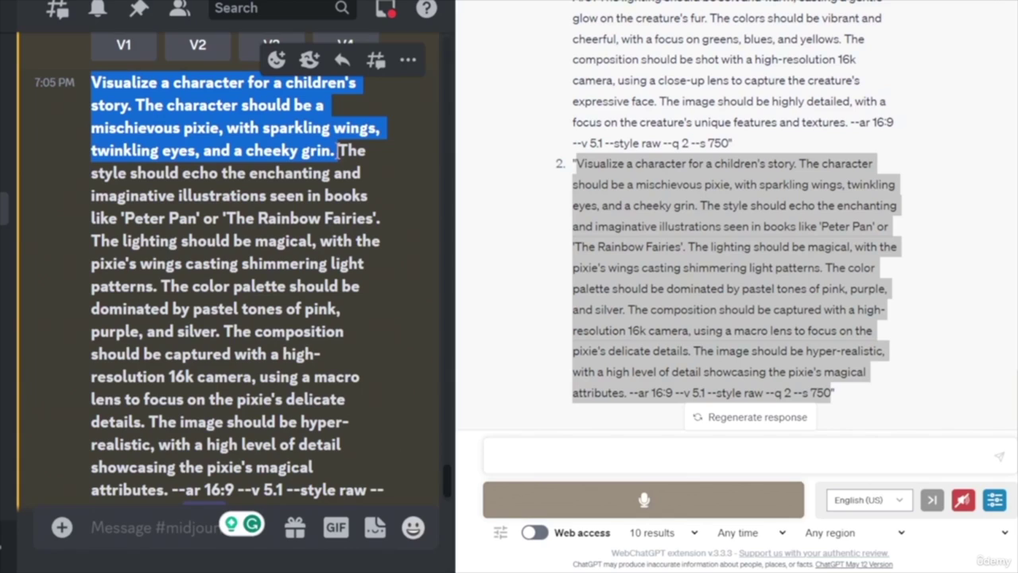
left_click_drag(339, 151, 395, 227)
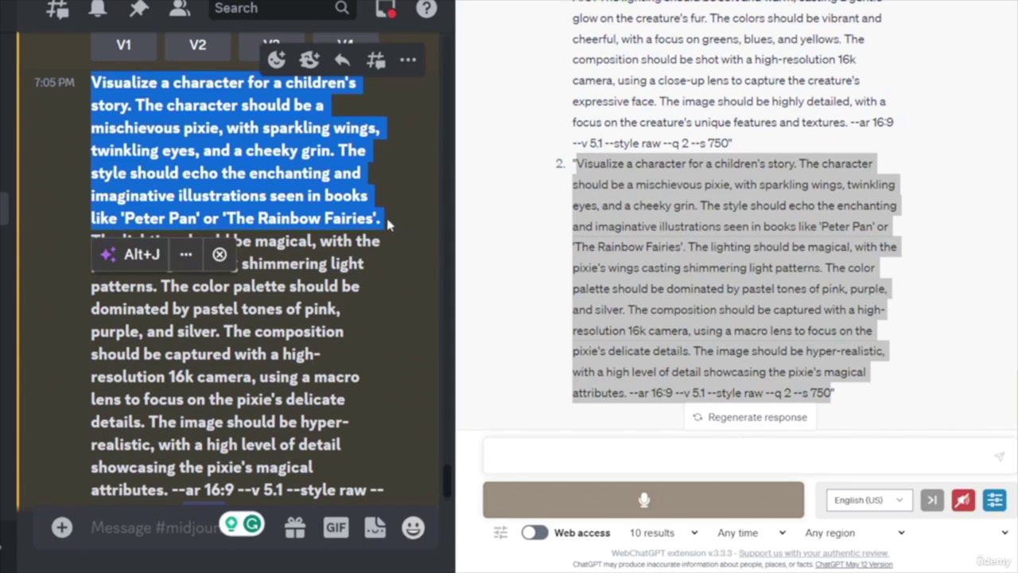
left_click(413, 237)
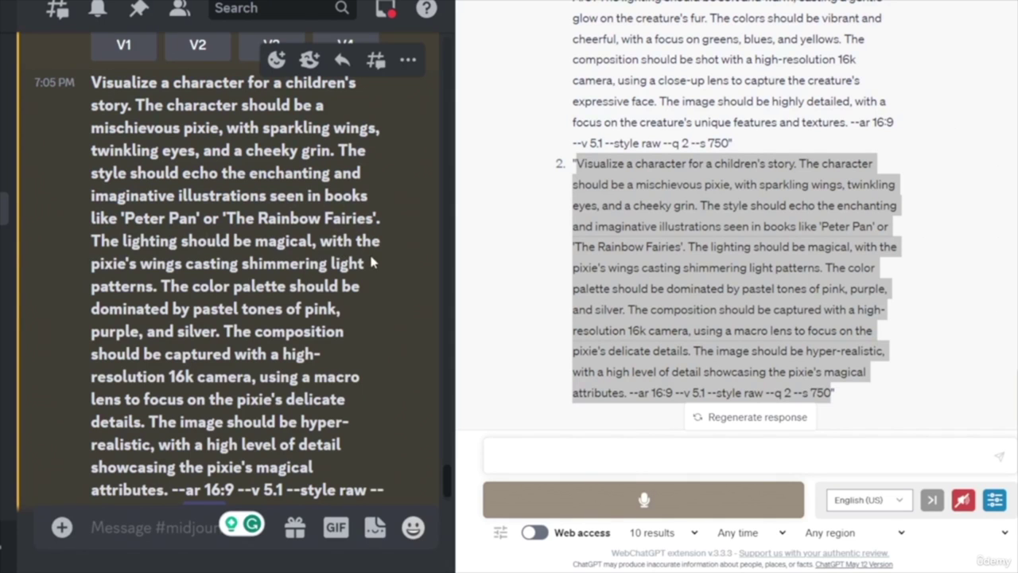
scroll(370, 263, "up", 3)
scroll(371, 262, "down", 10)
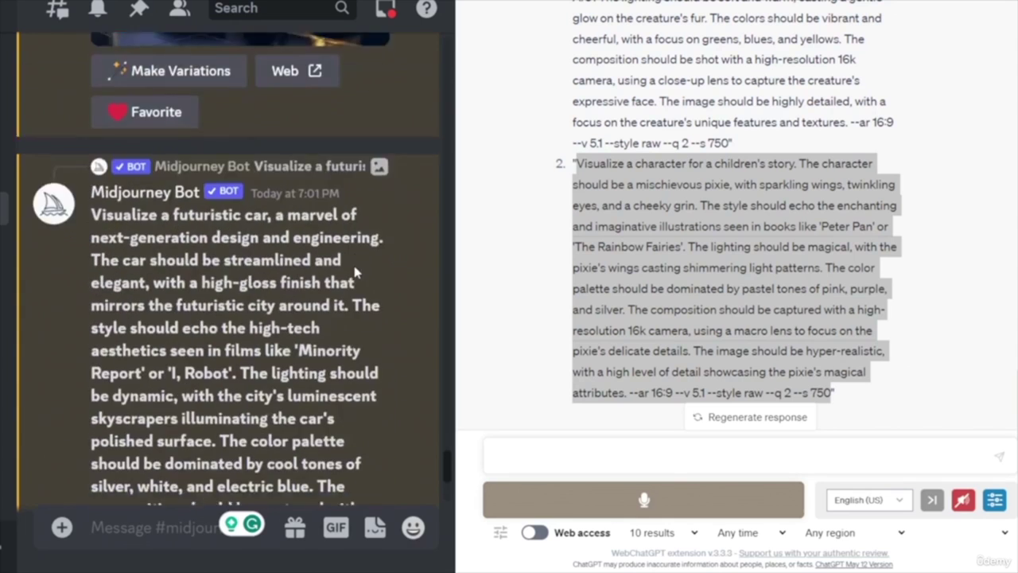
scroll(355, 272, "down", 4)
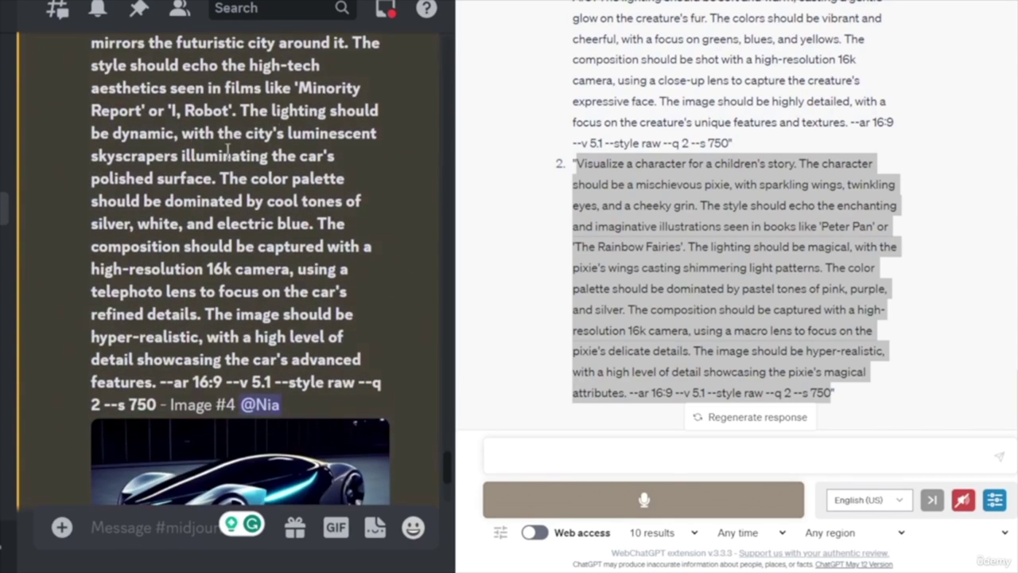
scroll(375, 253, "down", 10)
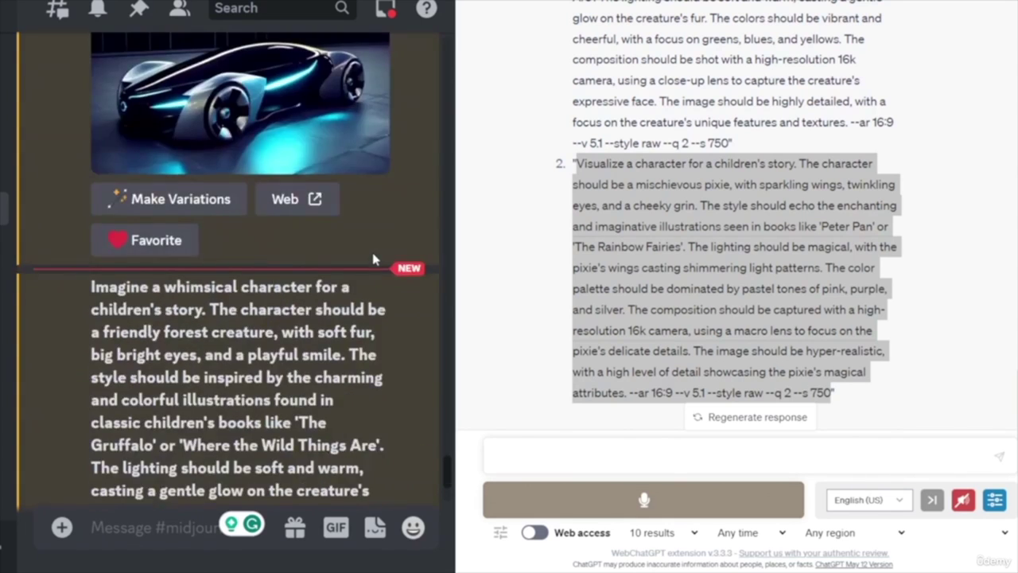
scroll(360, 265, "down", 9)
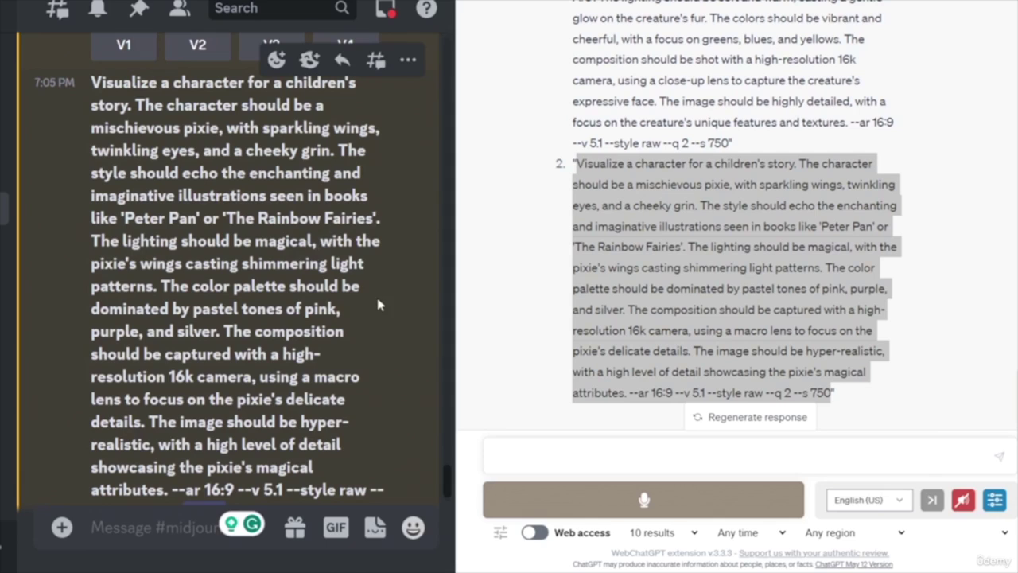
left_click_drag(90, 241, 158, 288)
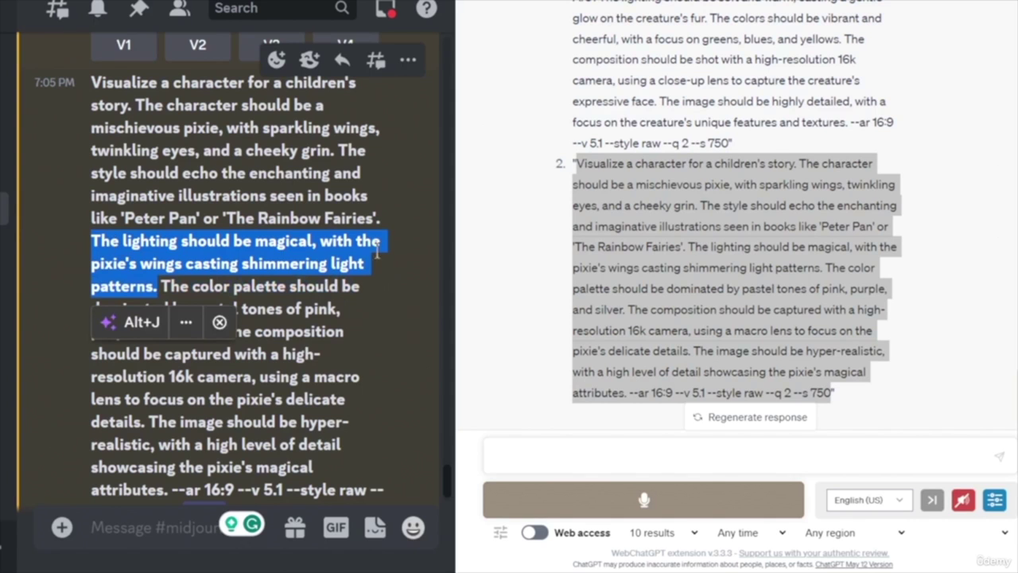
left_click(433, 311)
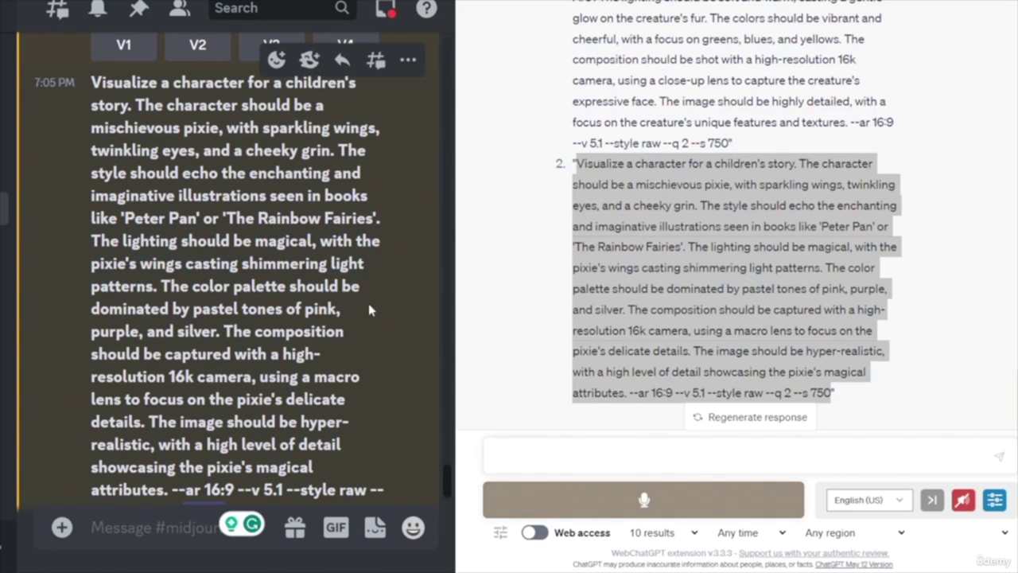
scroll(370, 310, "up", 10)
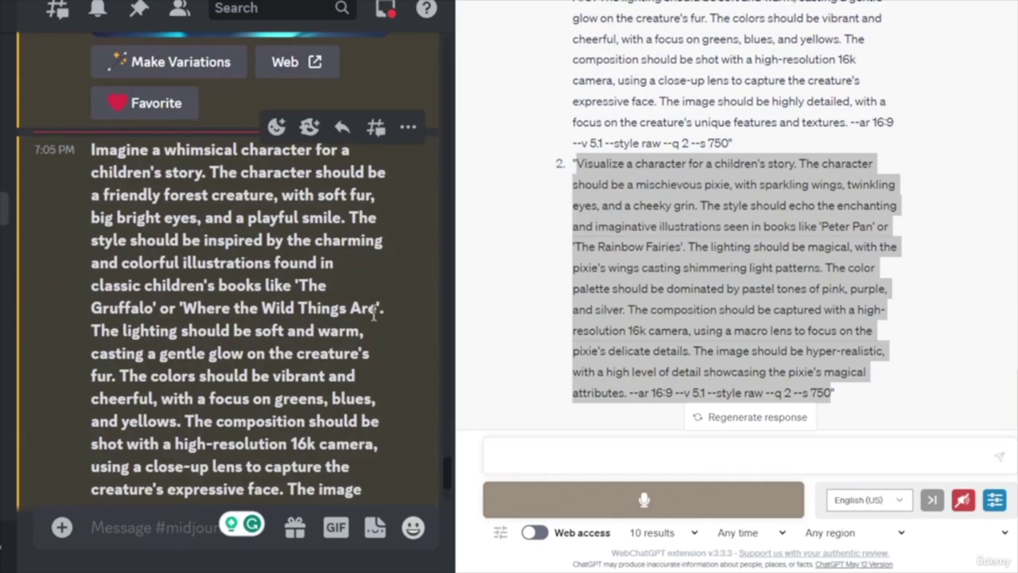
scroll(372, 312, "down", 2)
left_click_drag(91, 262, 121, 313)
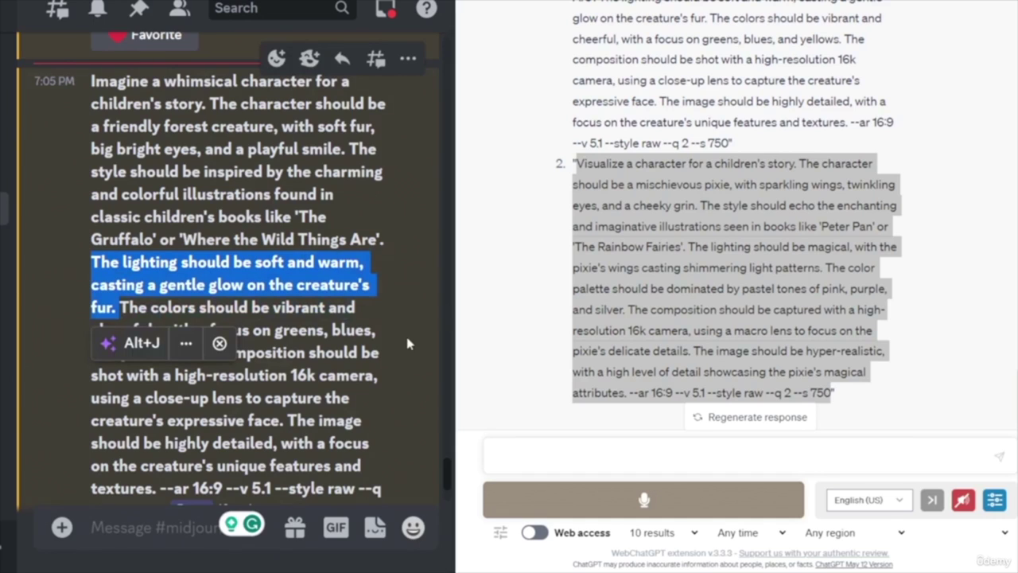
scroll(387, 308, "down", 1)
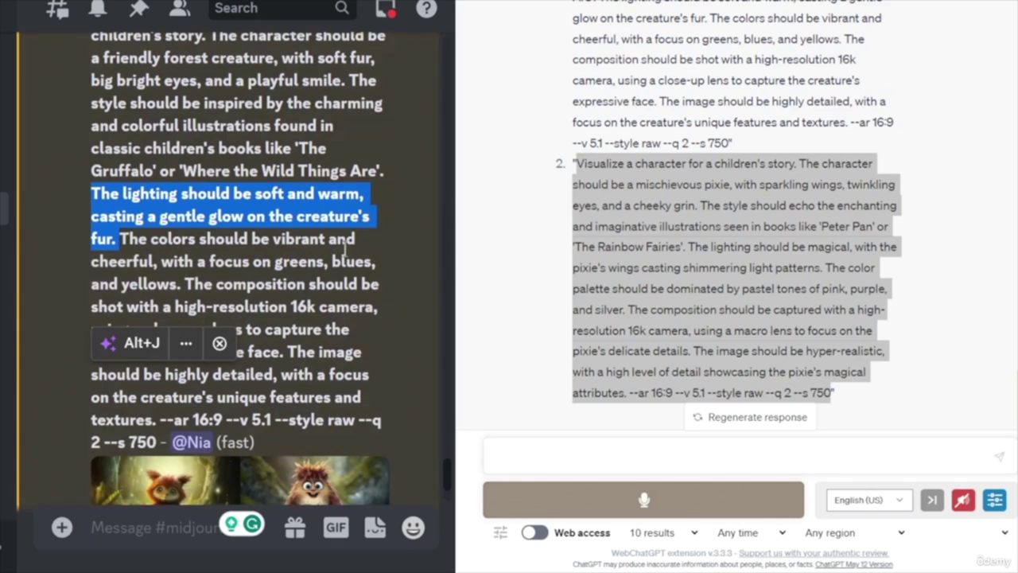
scroll(374, 287, "down", 6)
scroll(365, 297, "down", 6)
scroll(362, 286, "up", 4)
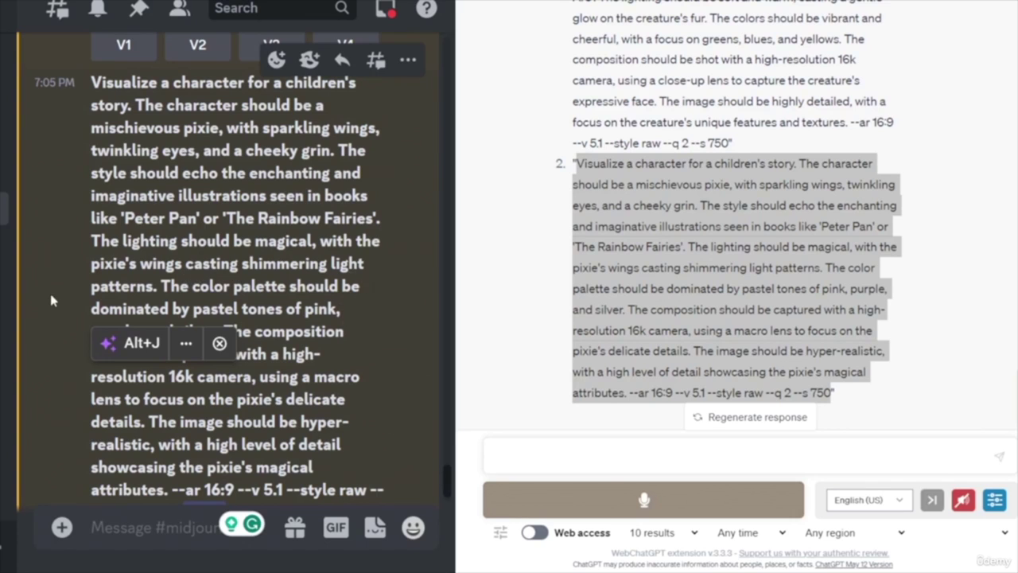
scroll(364, 329, "down", 5)
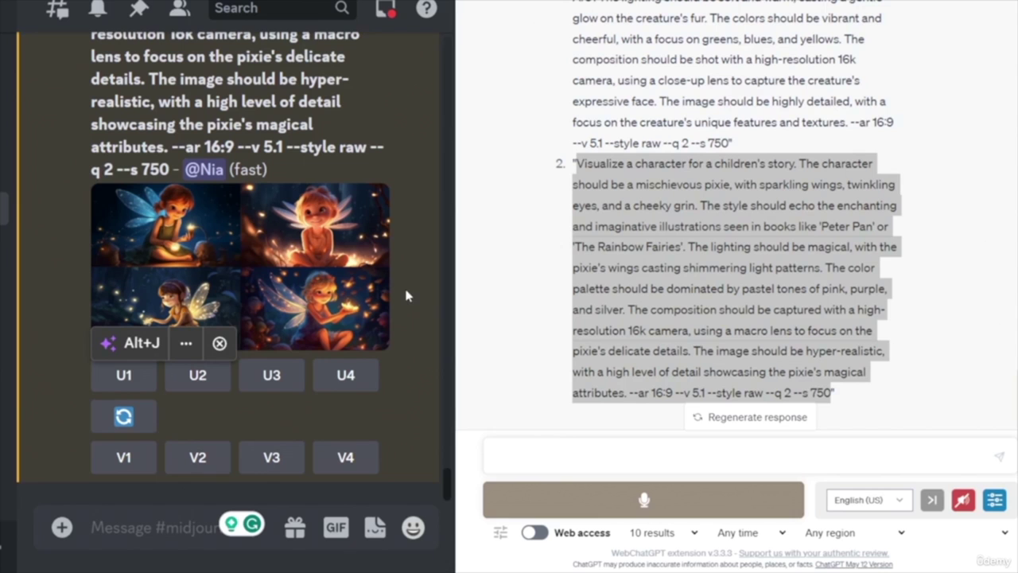
scroll(393, 297, "up", 4)
scroll(394, 297, "up", 5)
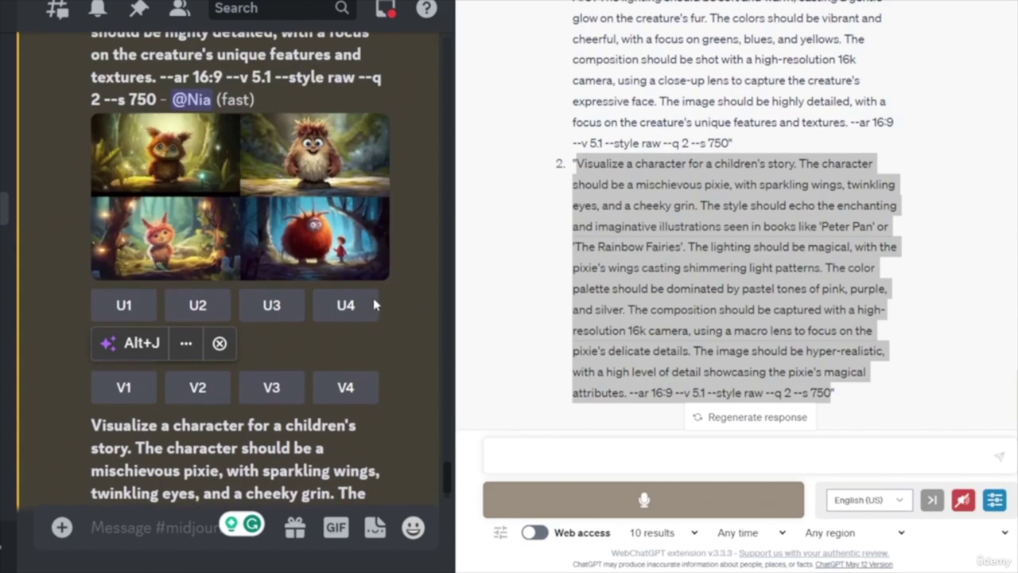
scroll(402, 338, "up", 12)
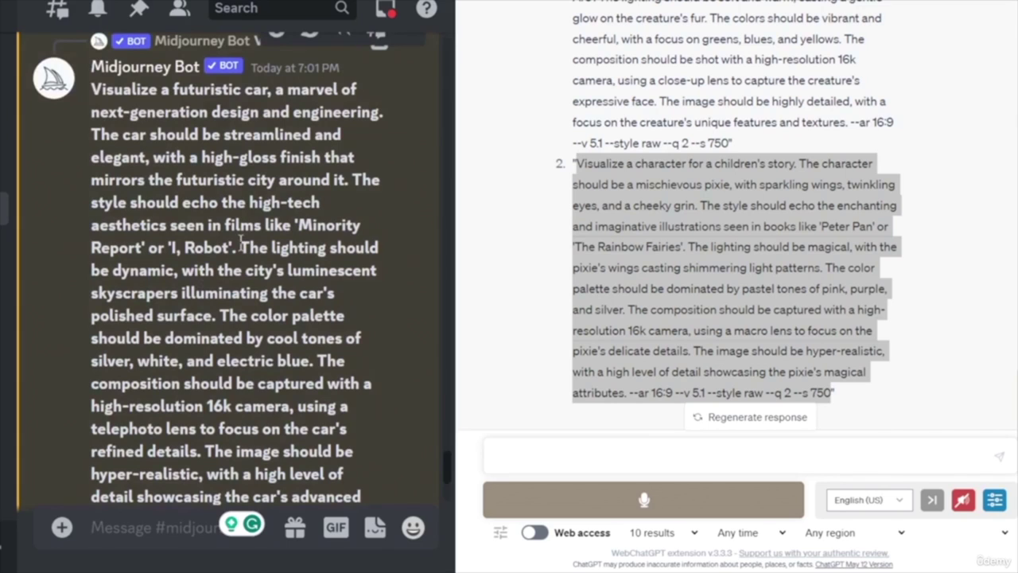
left_click_drag(240, 246, 94, 188)
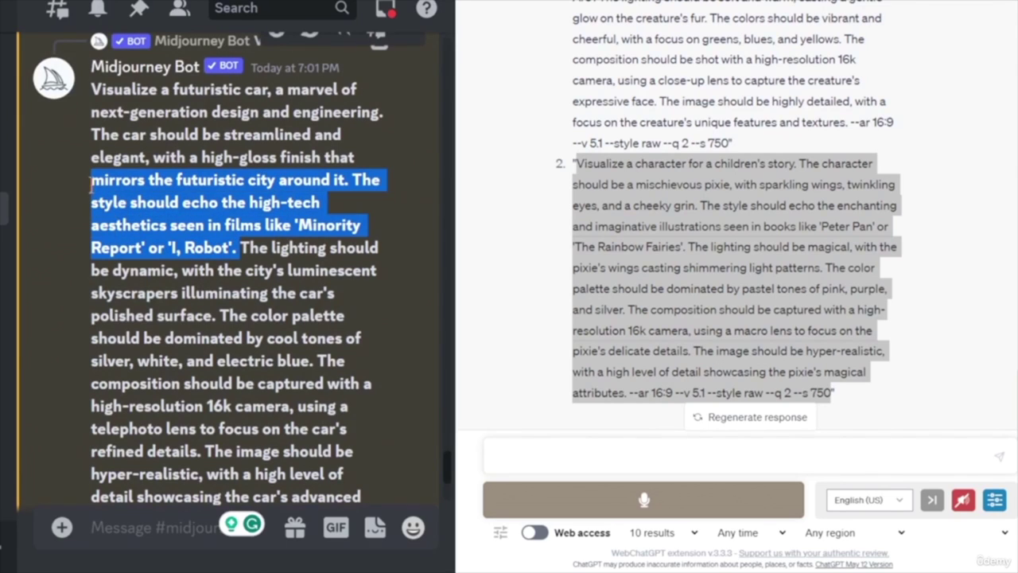
left_click(243, 244)
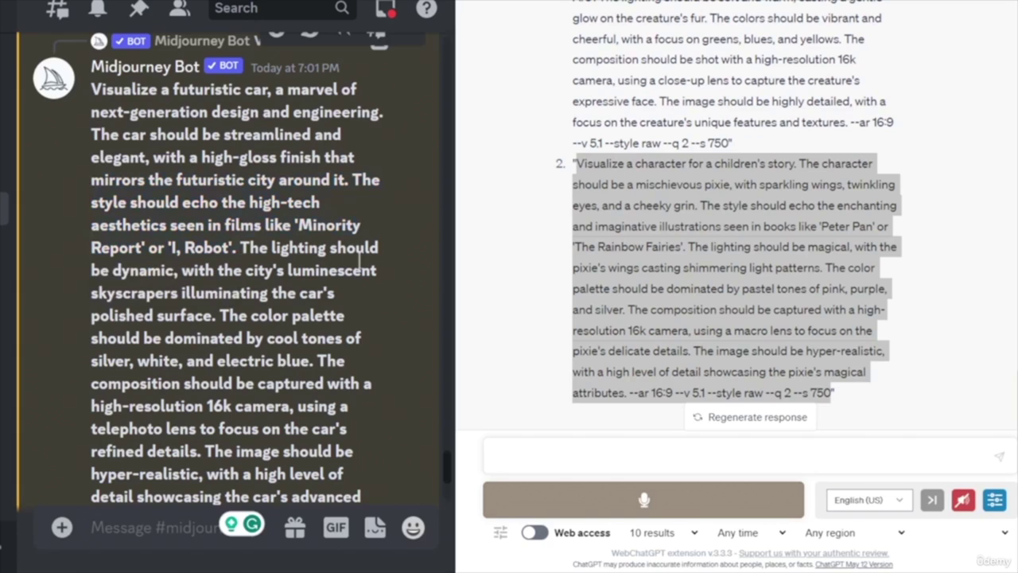
left_click_drag(240, 247, 221, 315)
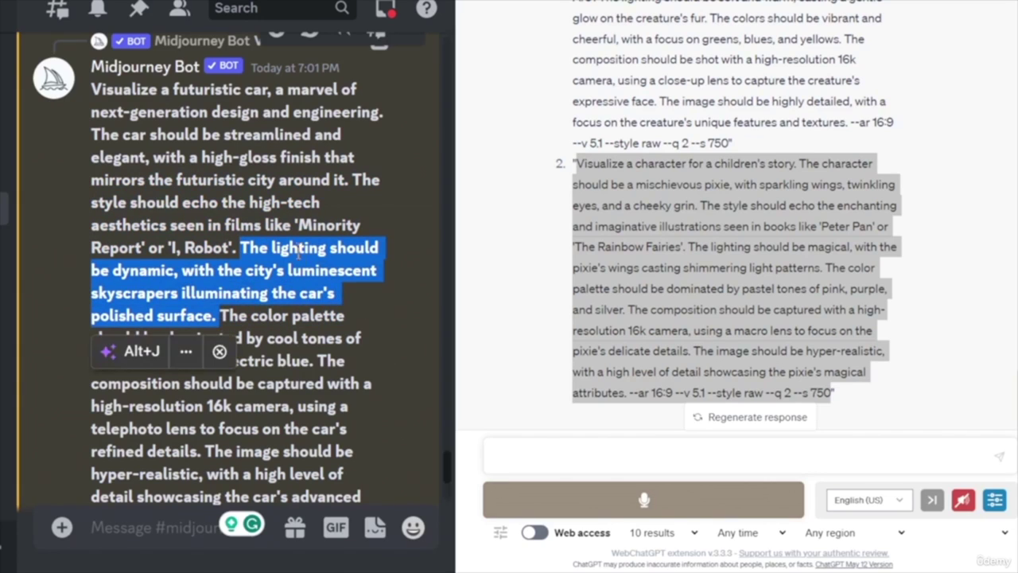
left_click(373, 327)
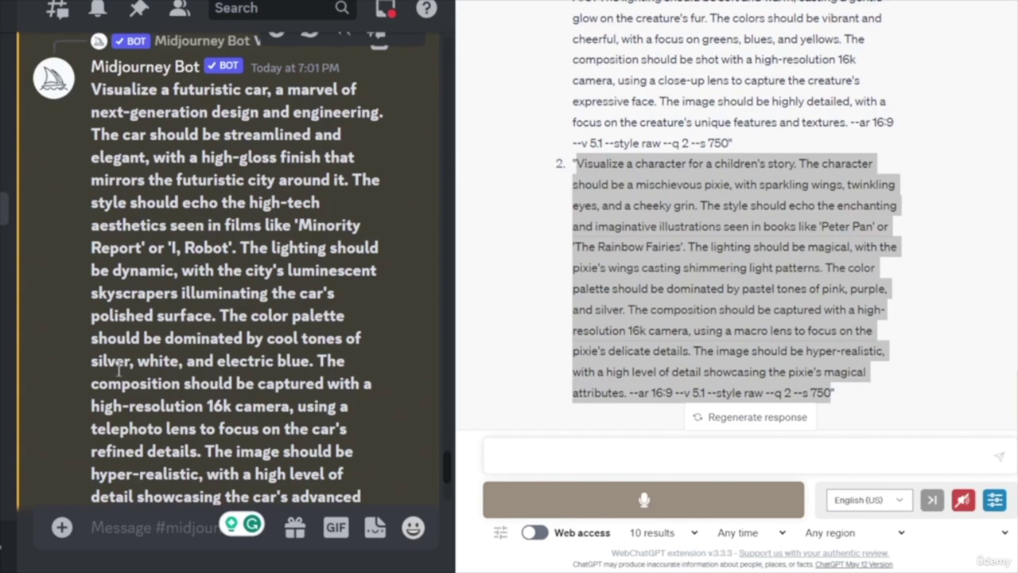
scroll(347, 367, "down", 10)
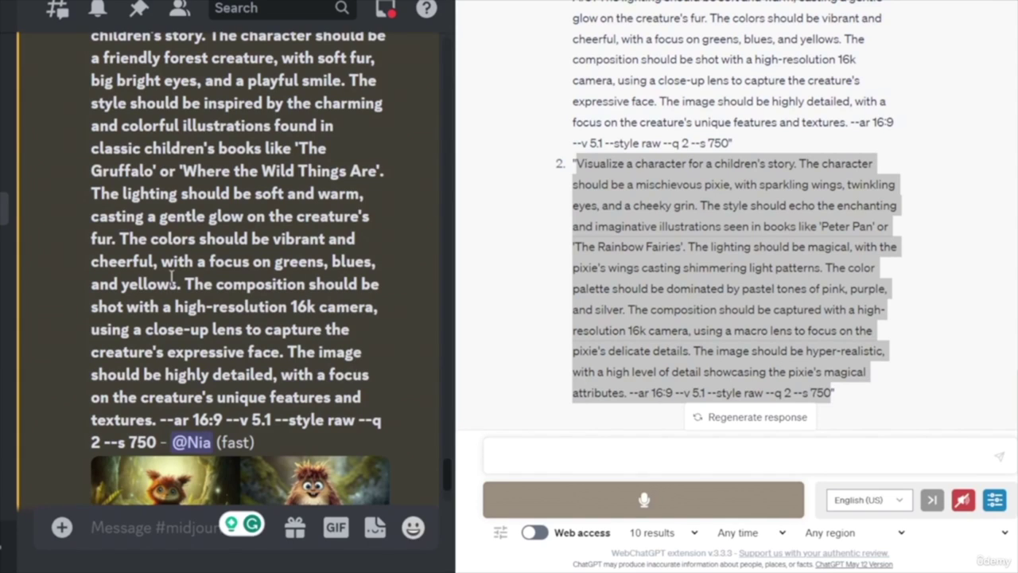
left_click_drag(120, 238, 176, 280)
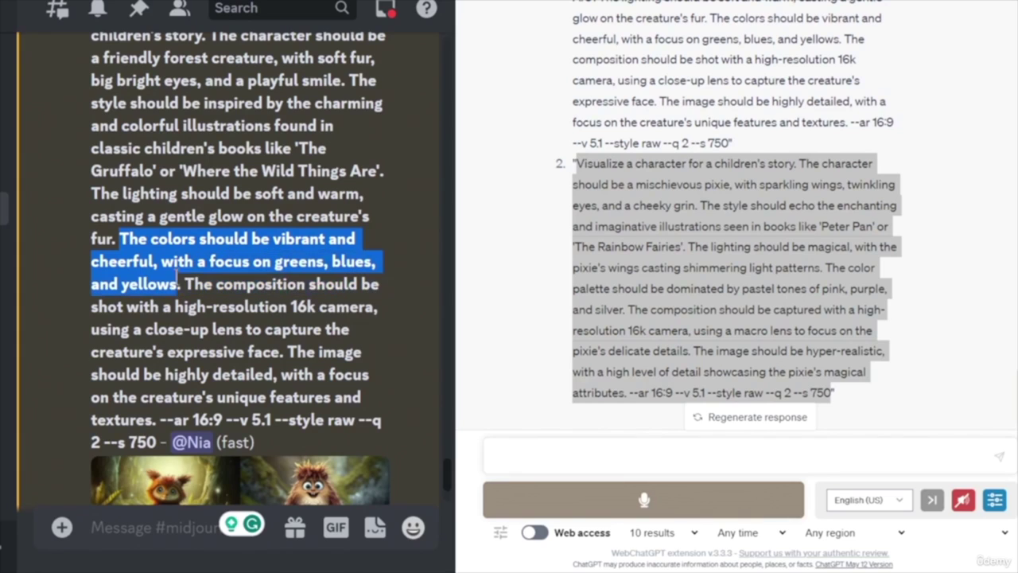
left_click(388, 326)
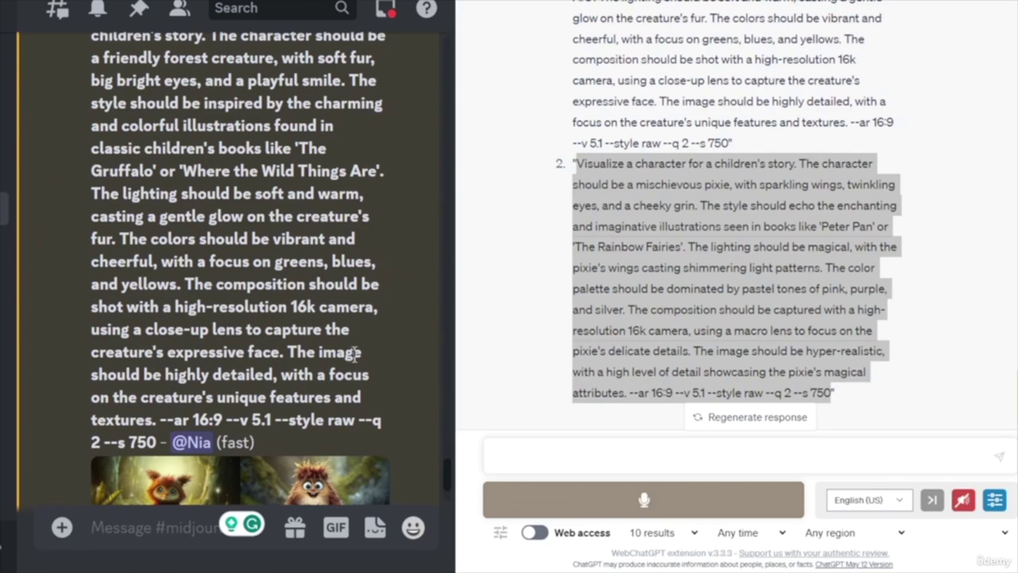
scroll(331, 223, "up", 3)
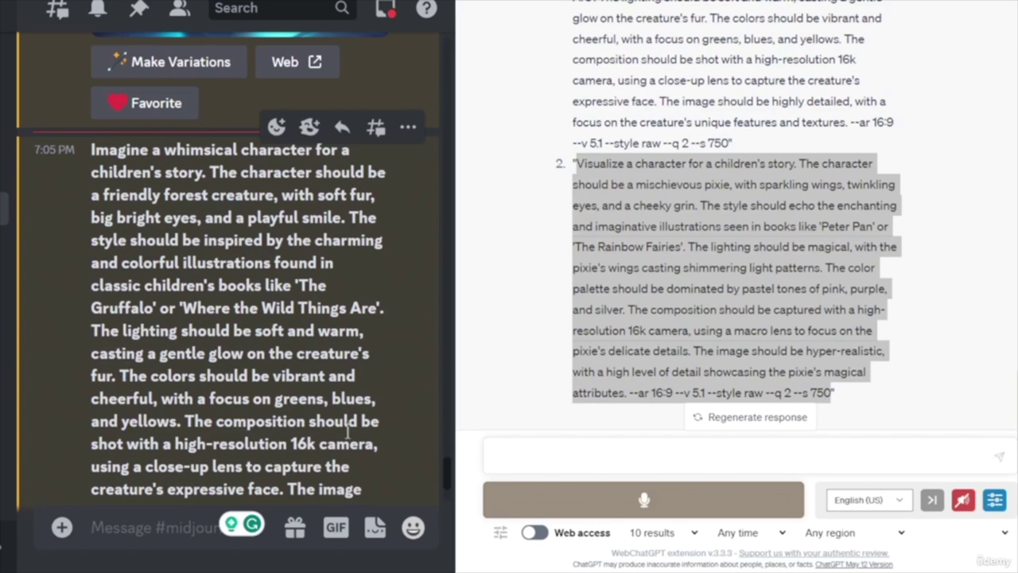
scroll(389, 404, "down", 1)
scroll(233, 355, "down", 3)
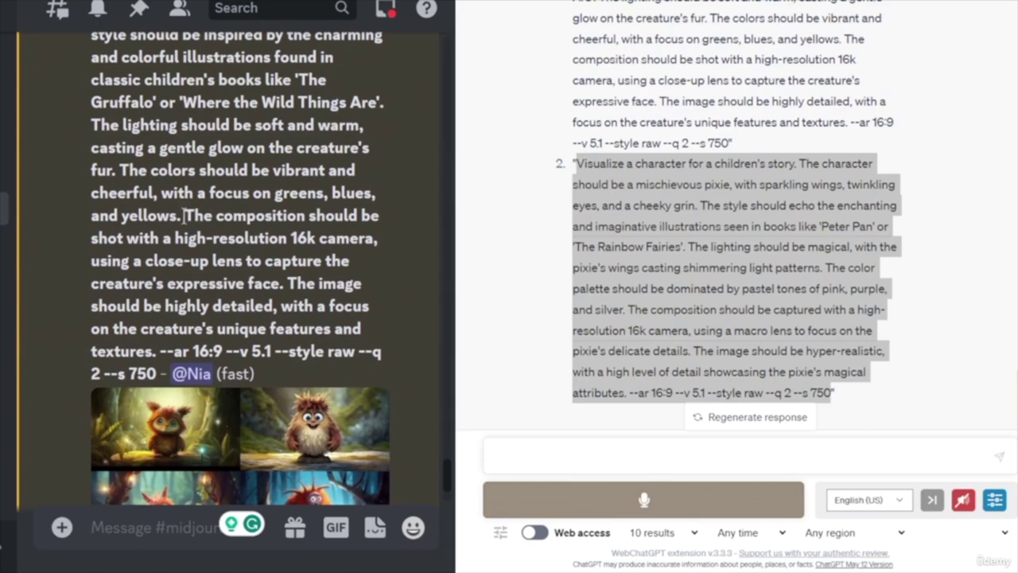
left_click_drag(185, 215, 290, 285)
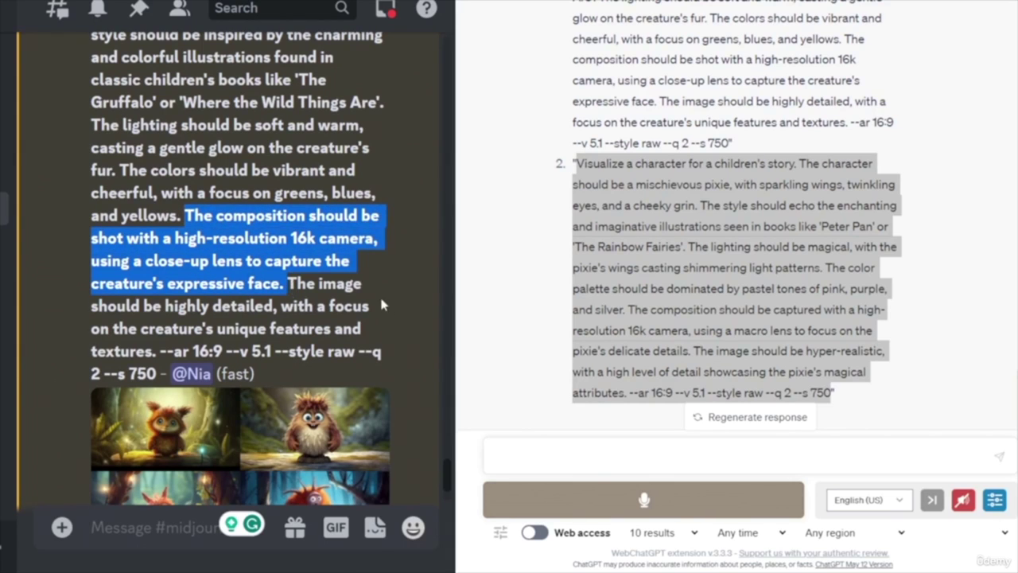
left_click(272, 251)
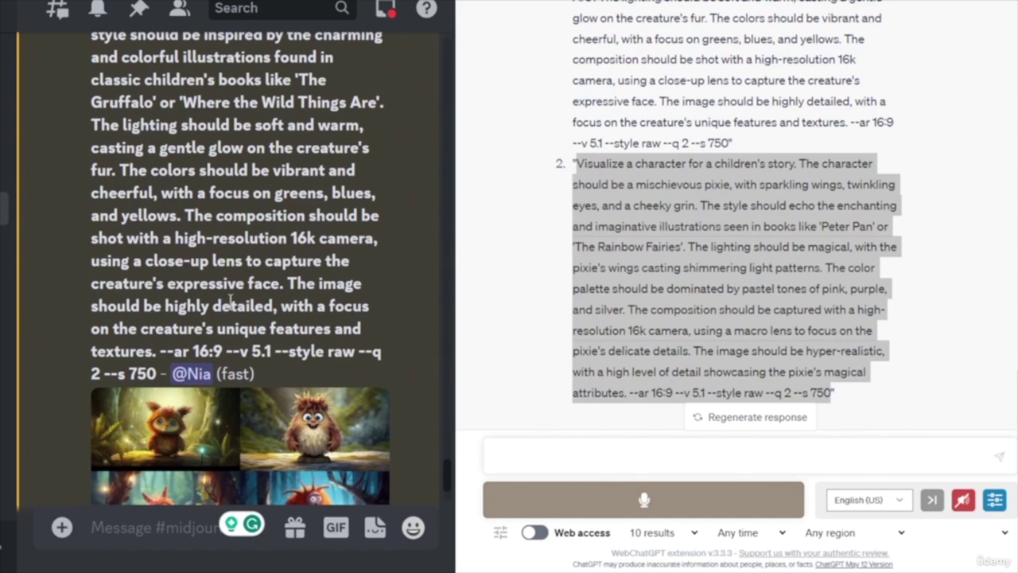
scroll(266, 311, "up", 5)
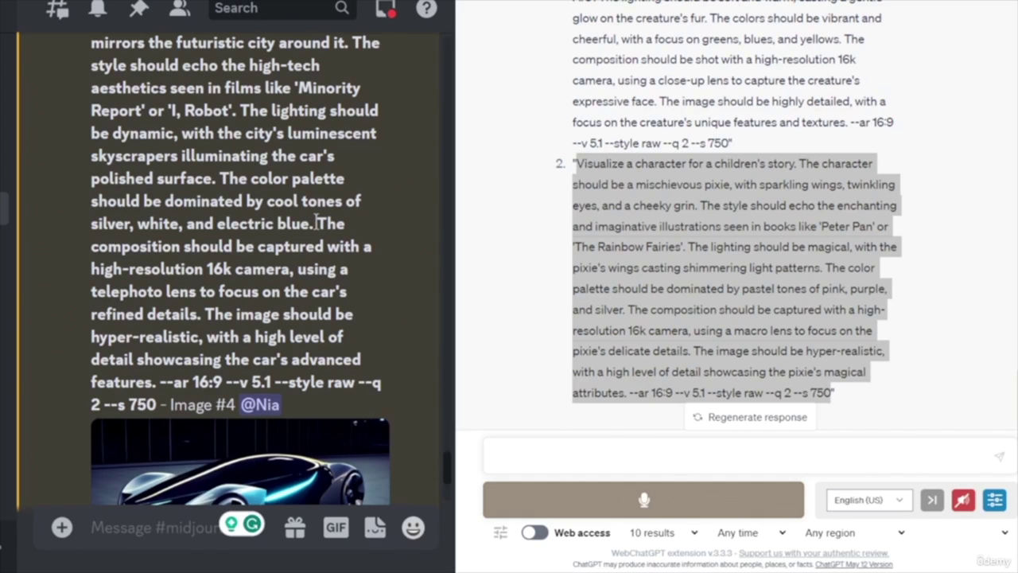
left_click_drag(316, 224, 294, 269)
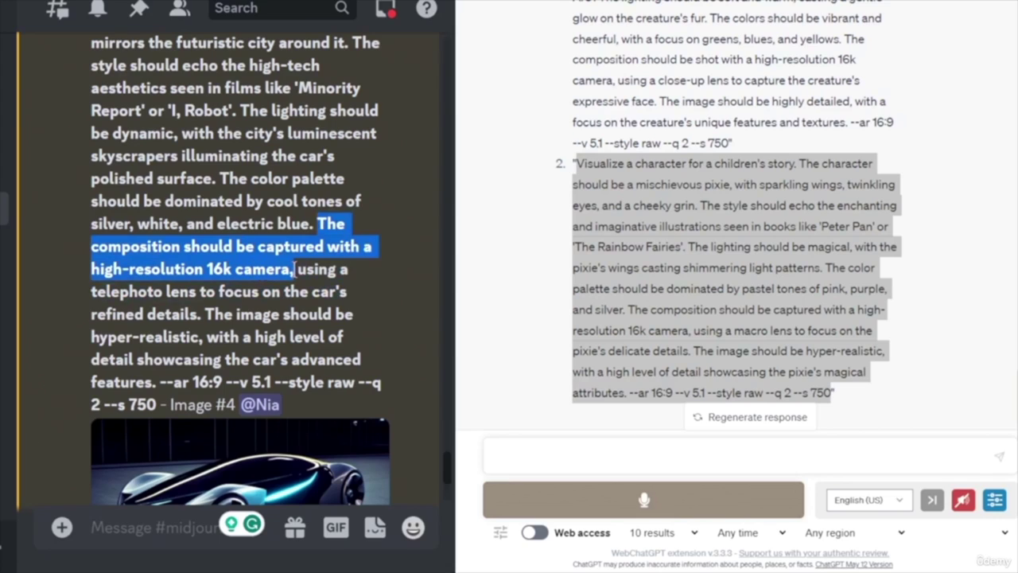
left_click(450, 313)
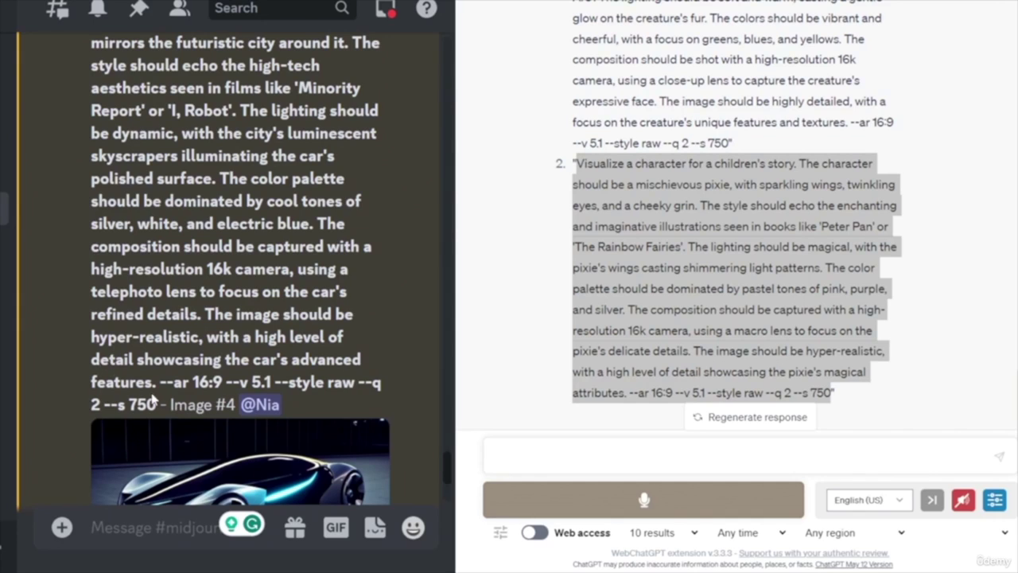
scroll(155, 402, "down", 10)
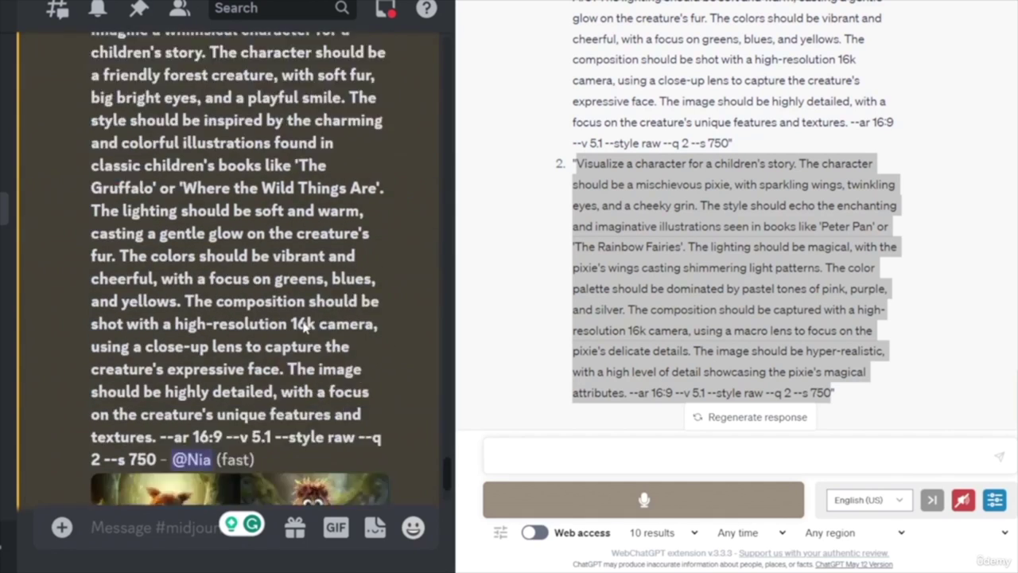
scroll(305, 328, "down", 5)
scroll(294, 318, "up", 4)
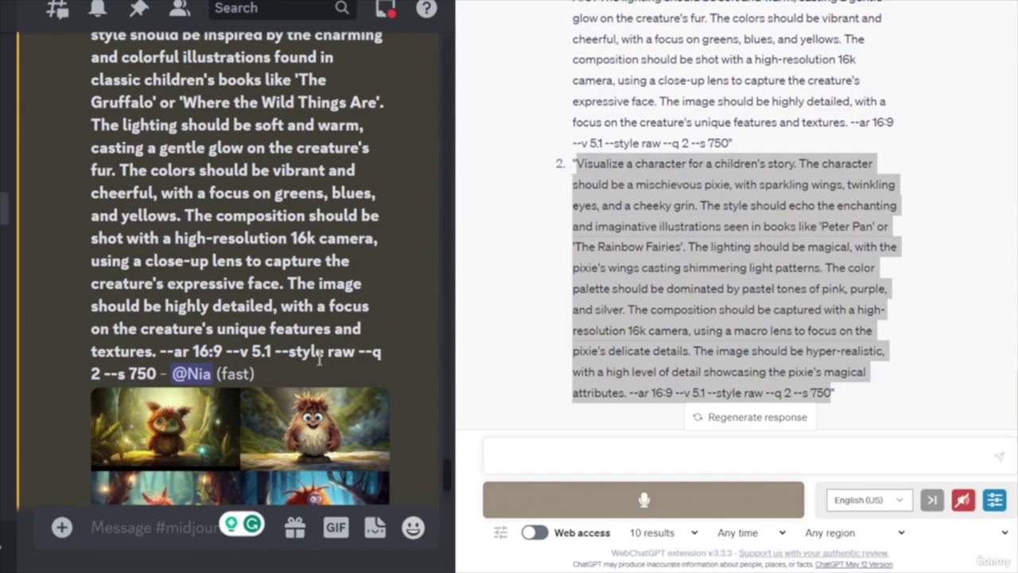
scroll(420, 377, "down", 10)
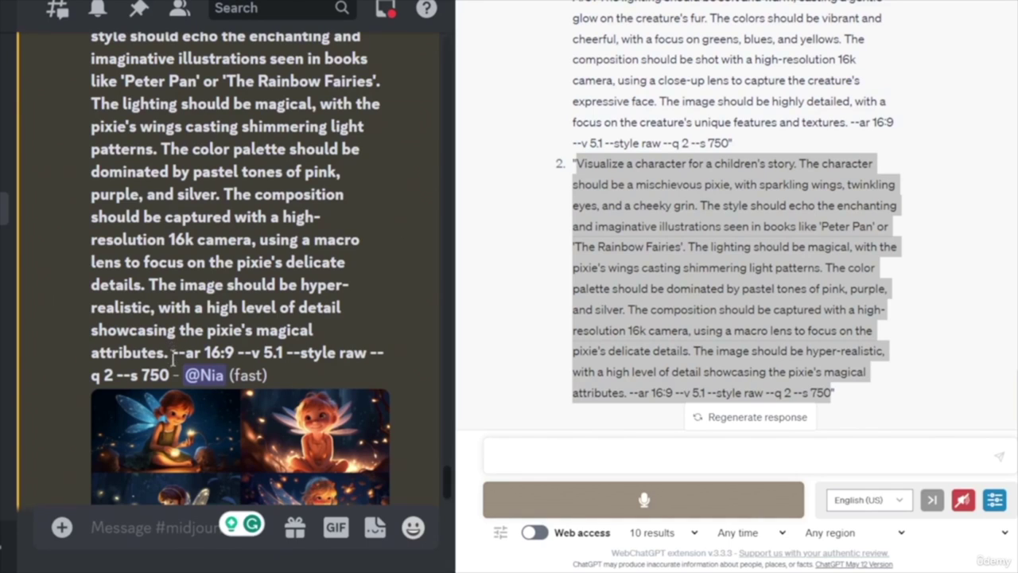
left_click_drag(169, 355, 175, 372)
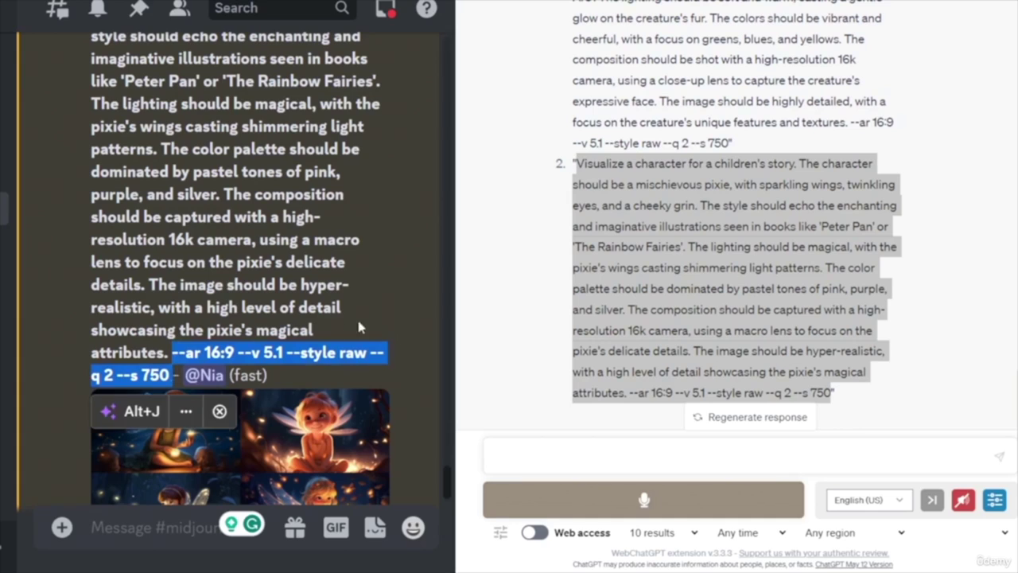
left_click(404, 299)
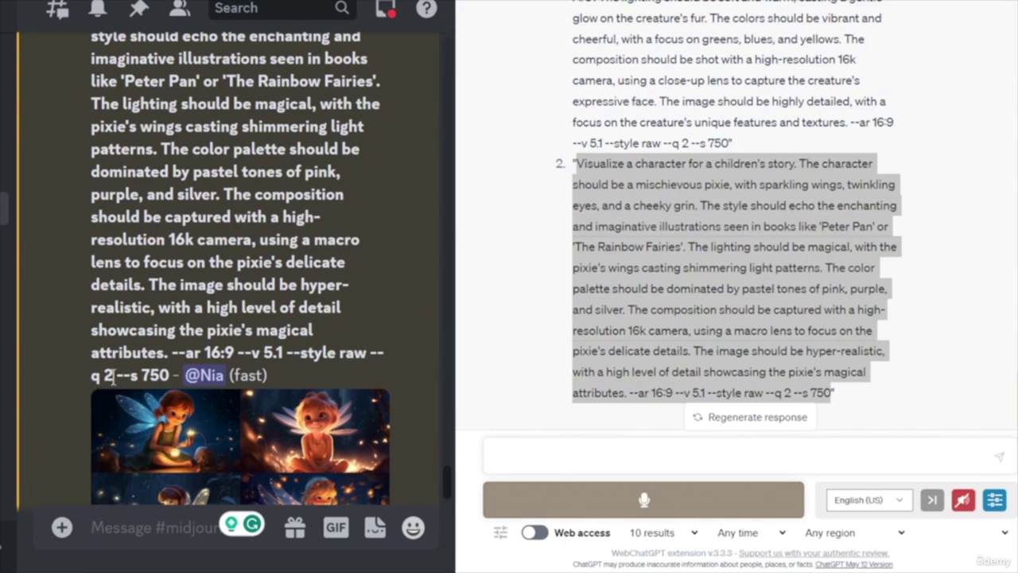
left_click_drag(115, 375, 171, 375)
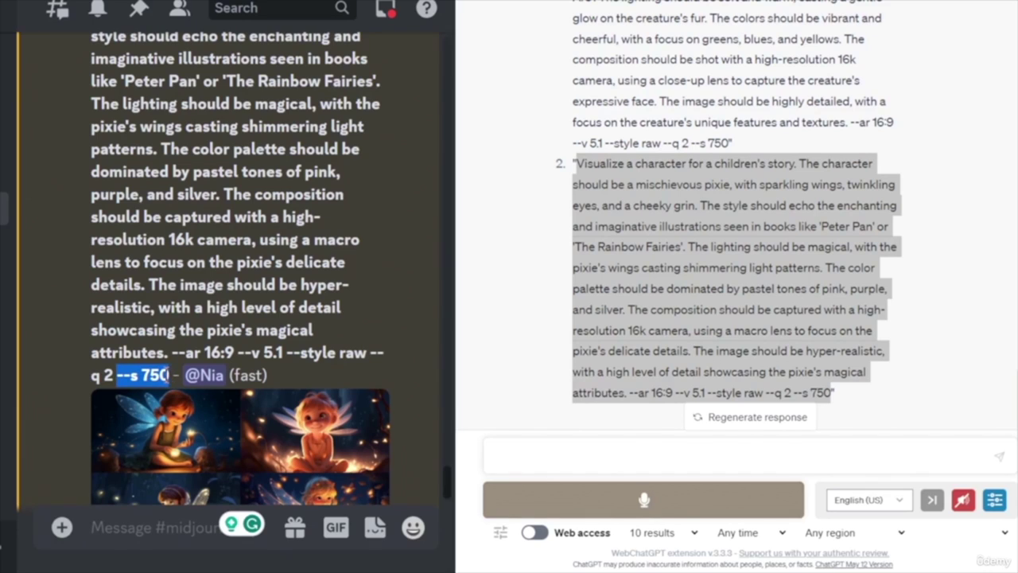
left_click(381, 363)
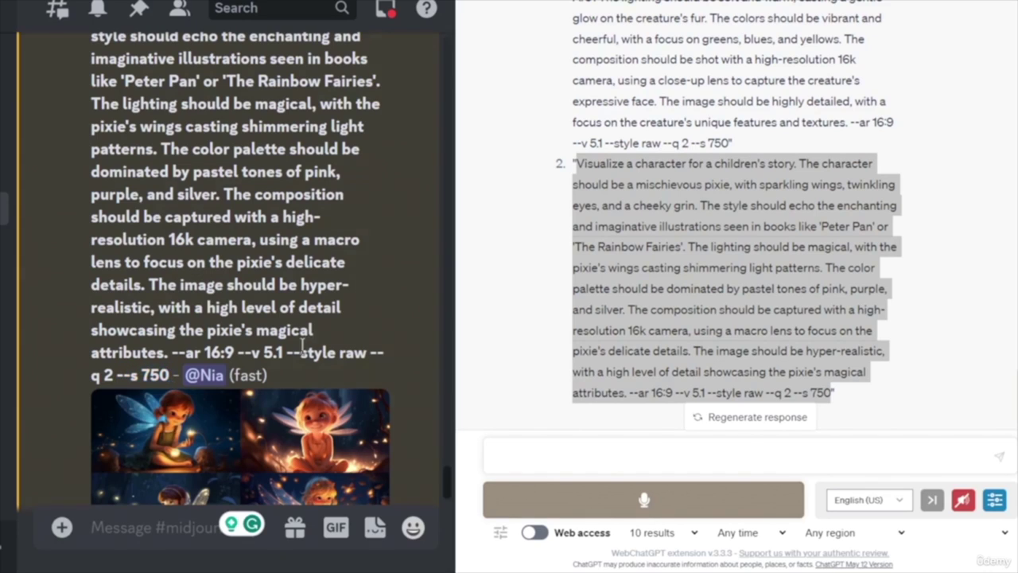
left_click_drag(288, 353, 367, 354)
left_click(400, 321)
scroll(394, 301, "down", 3)
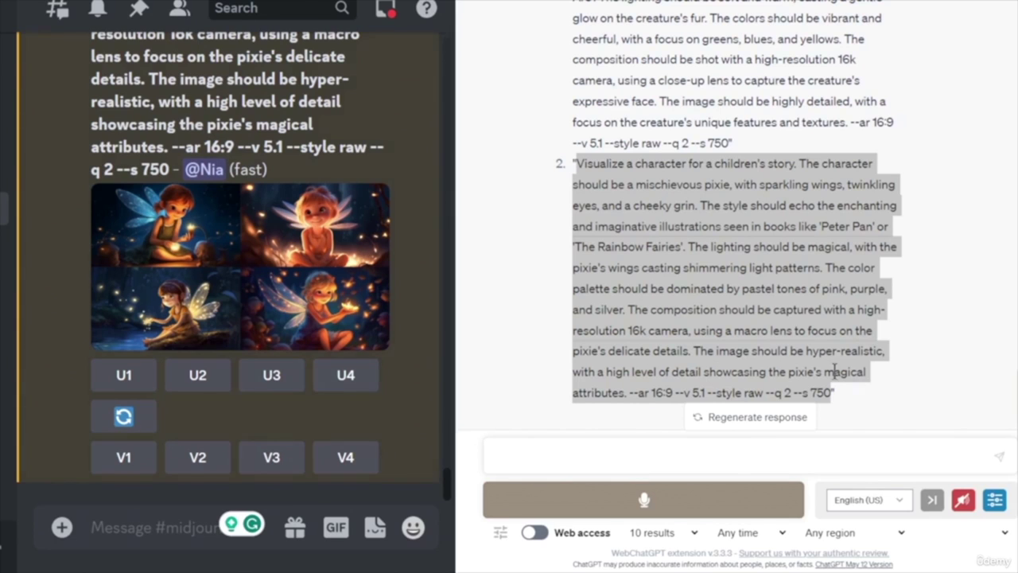
left_click(946, 285)
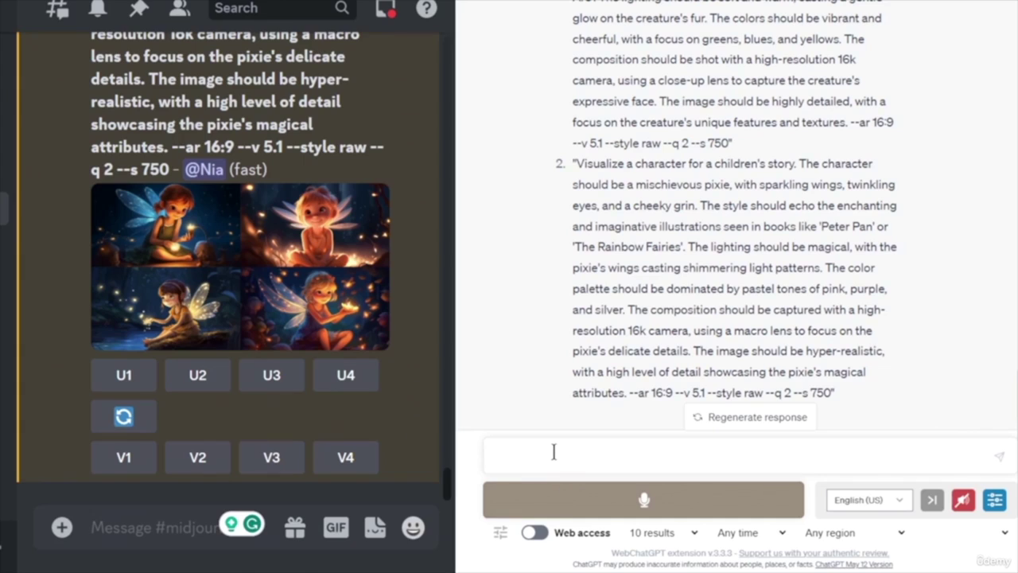
- Send 'use the Photorealistic plugin to re brand Nike' to ChatGPT and await both prompts
type("use the Photorealistic plugin to re brand Nike")
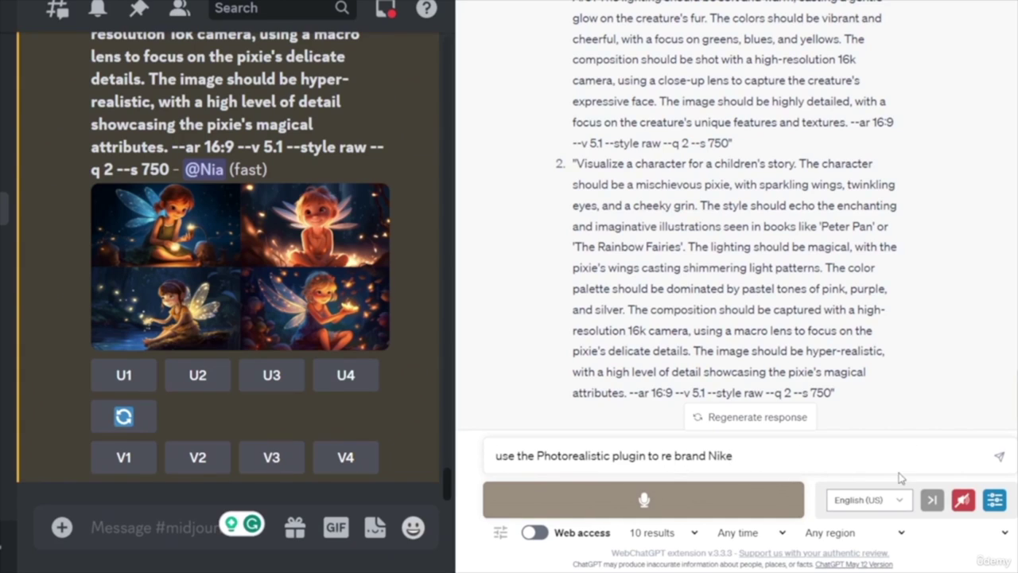
key("Return")
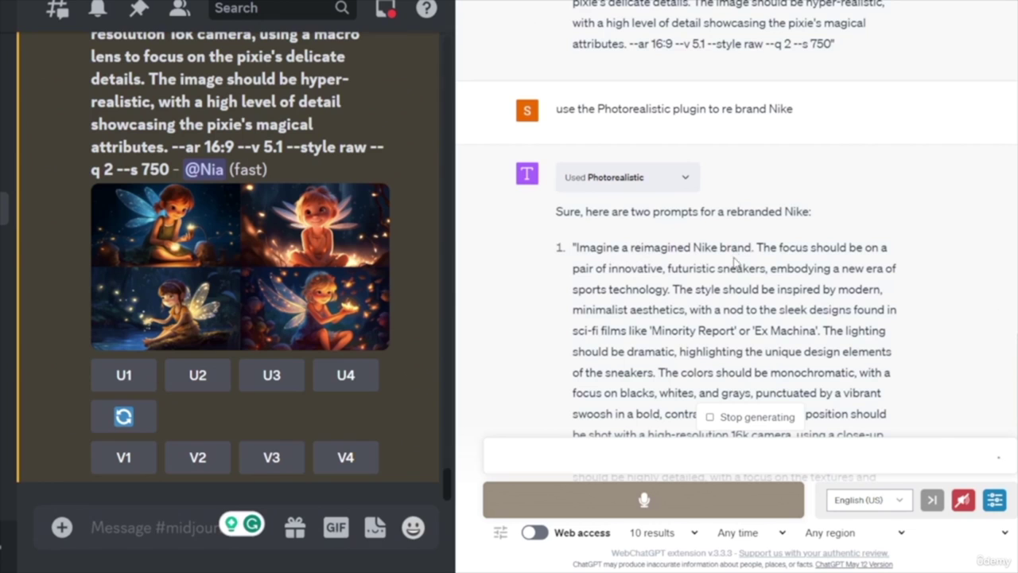
scroll(716, 263, "down", 3)
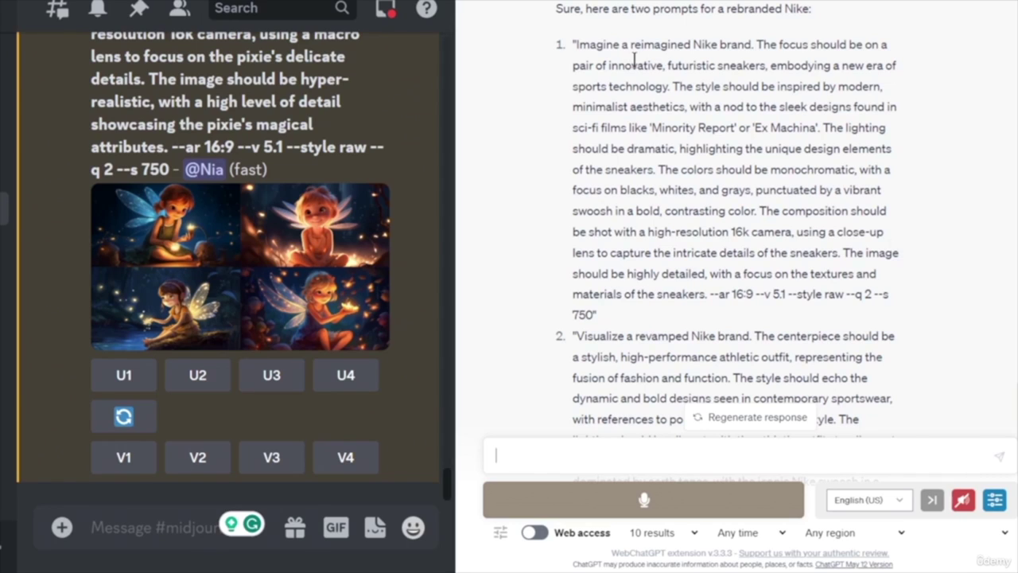
- Copy the first Nike sneaker prompt and submit it to Midjourney as an imagine command
left_click_drag(575, 40, 592, 315)
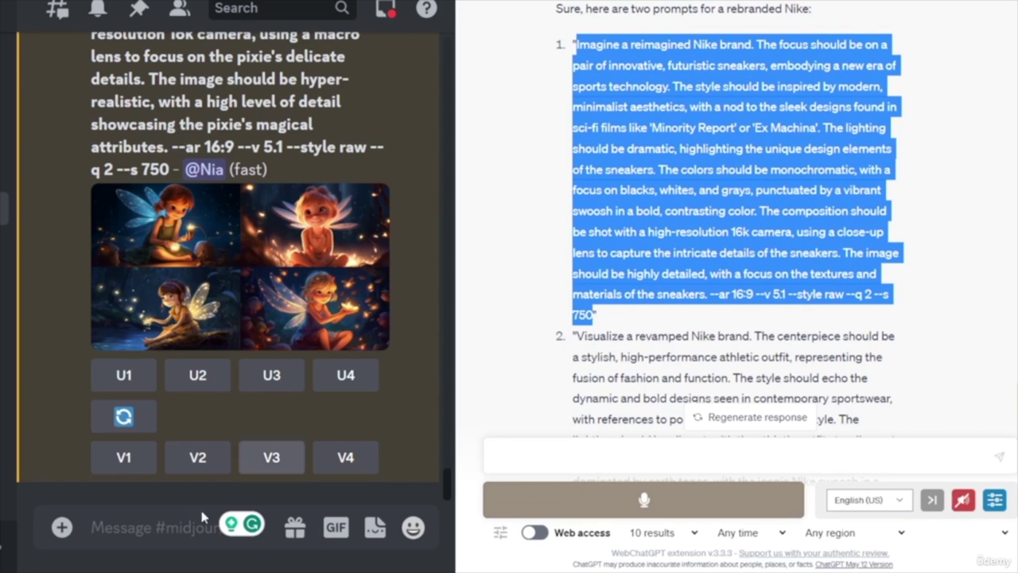
left_click(134, 529)
type("/")
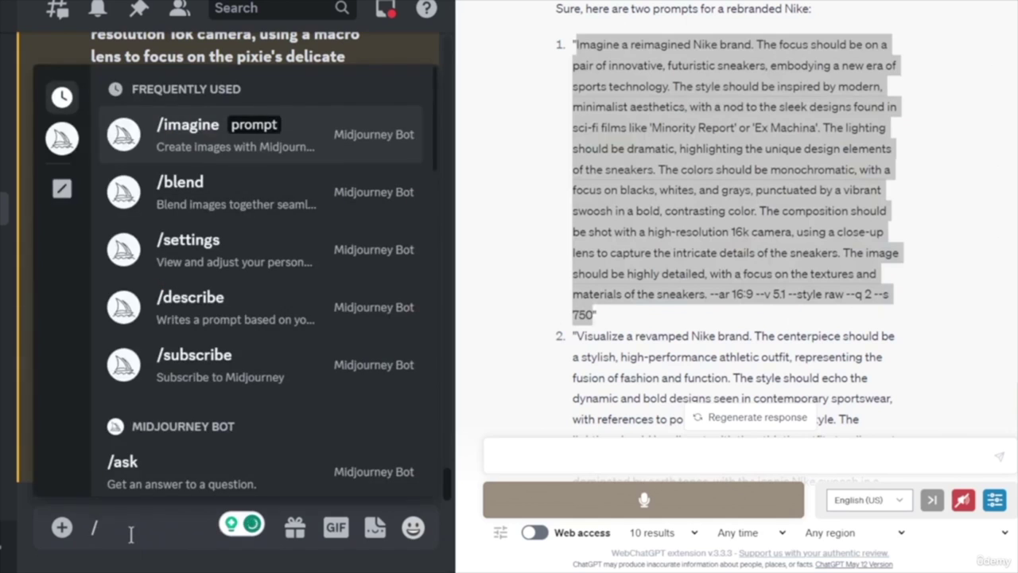
key("Tab")
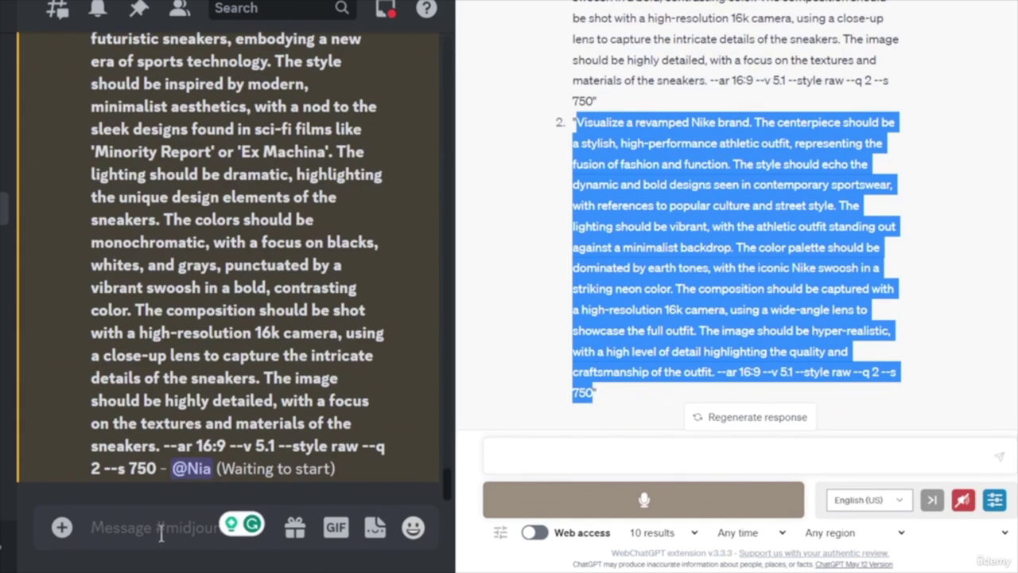
- Submit the second Nike athletic-outfit prompt to Midjourney with /imagine
left_click(157, 527)
type("/")
key("Tab")
type("\"Visualize a revamped Nike brand. The centerpiece should be a stylish, high-performance athletic outfit, representing the fusion of fashion and function. The style should echo the dynamic and bold designs seen in contemporary sportswear, with references to popular culture and street style. The lighting should be vibrant, with the athletic outfit standing out against a minimalist backdrop. The color palette should be dominated by earth tones, with the iconic Nike swoosh in a striking neon color. The composition should be captured with a high-resolution 16k camera, using a wide-angle lens to showcase the full outfit. The image should be hyper-realistic, with a high level of detail highlighting the quality and craftsmanship of the outfit. --ar 16:9 --v 5.1 --style raw --q 2 --s 750\"")
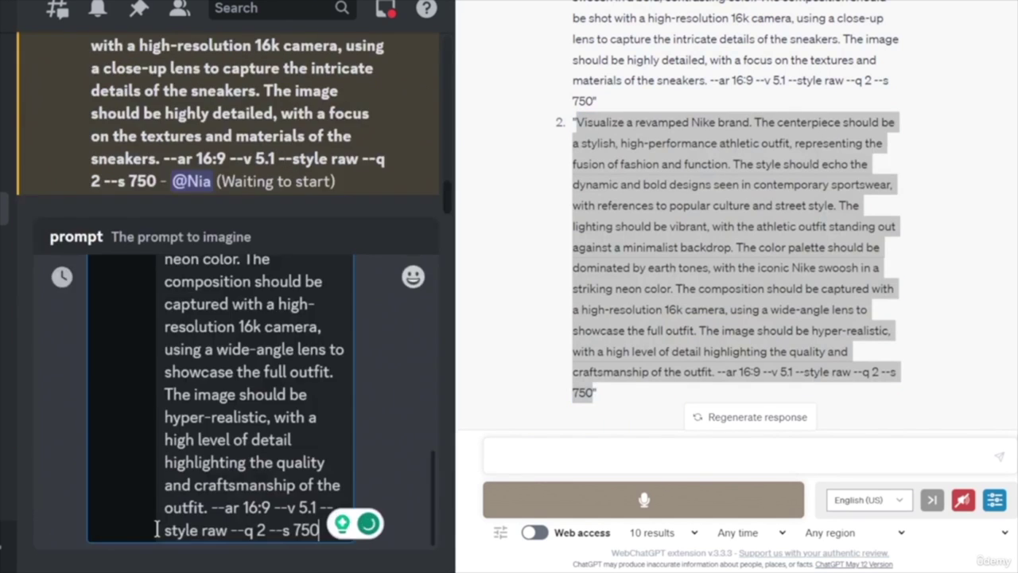
key("Return")
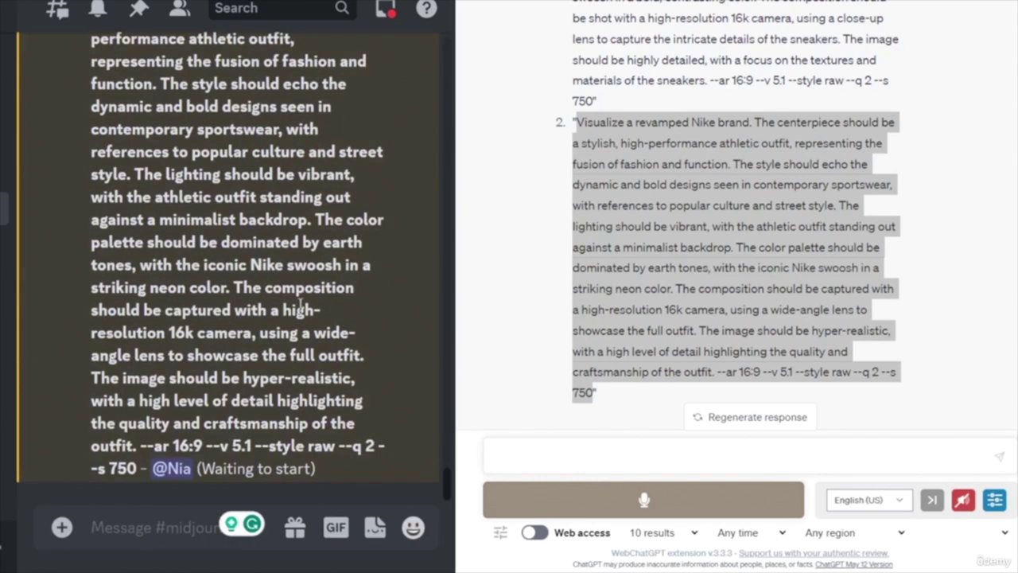
- Scroll past both Nike prompts to the finished neon-lit athletic-outfit image grid
scroll(203, 331, "up", 3)
scroll(203, 330, "up", 7)
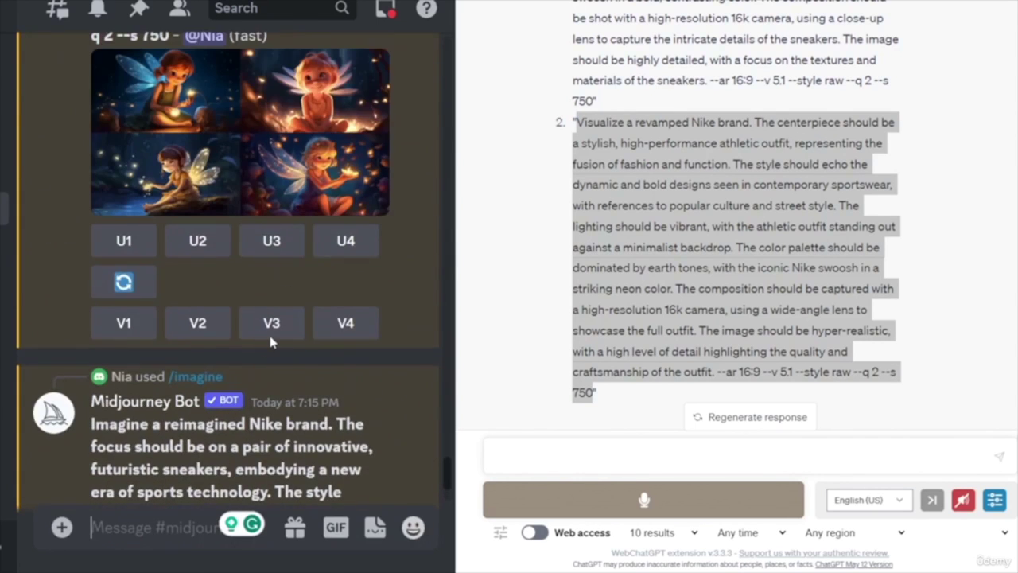
scroll(350, 266, "down", 5)
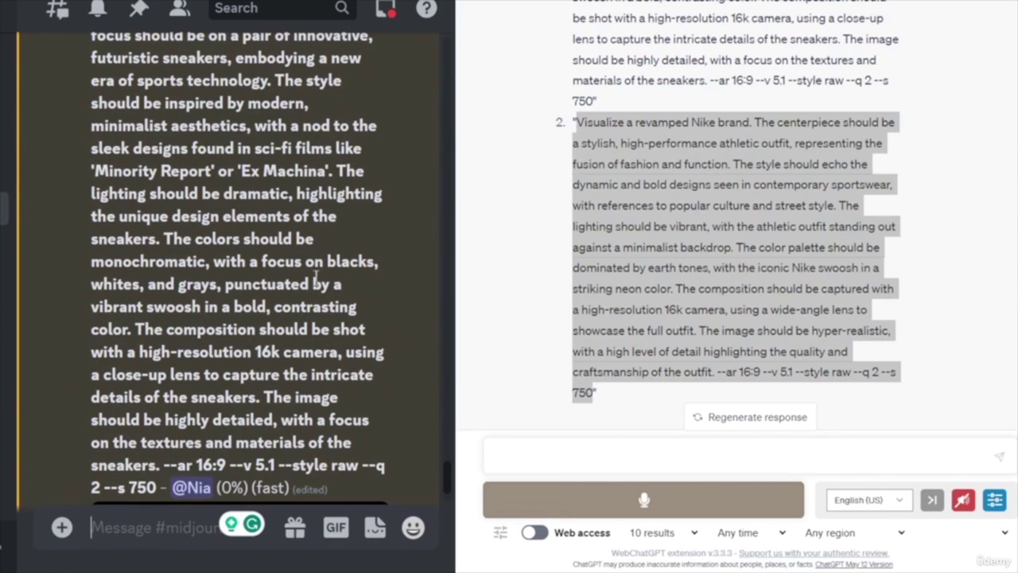
scroll(265, 290, "up", 3)
scroll(265, 290, "up", 1)
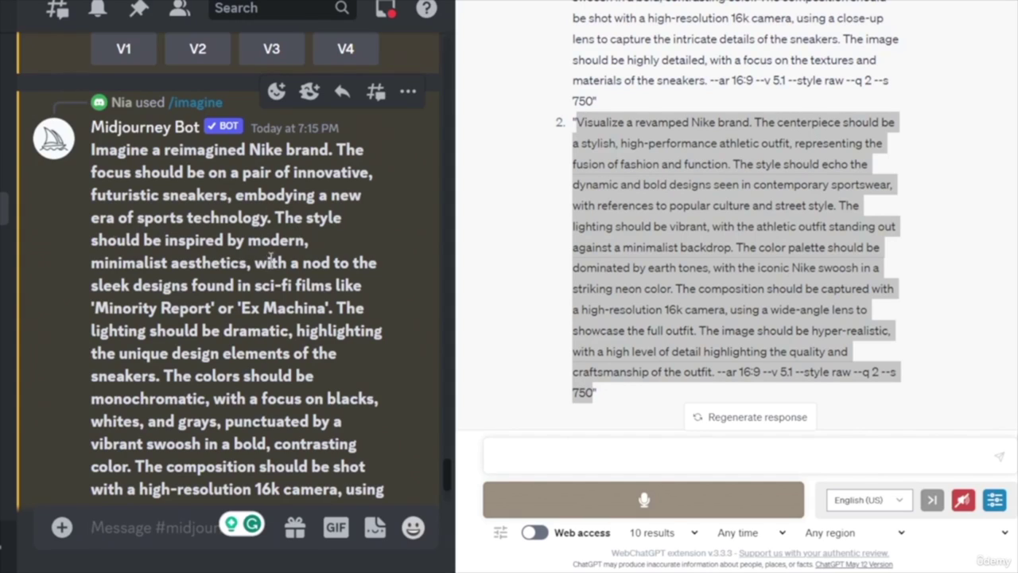
scroll(326, 299, "down", 10)
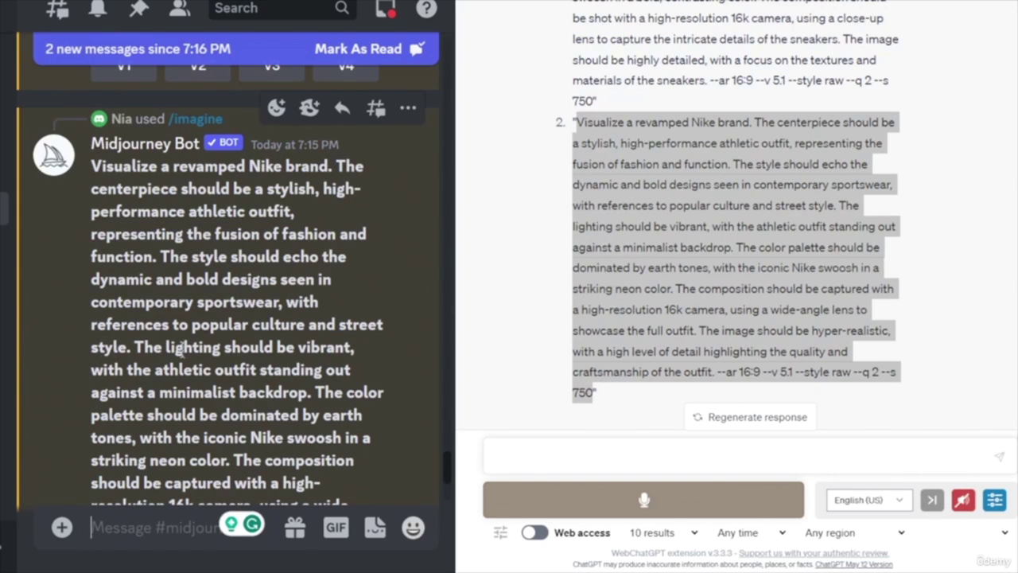
scroll(103, 315, "down", 3)
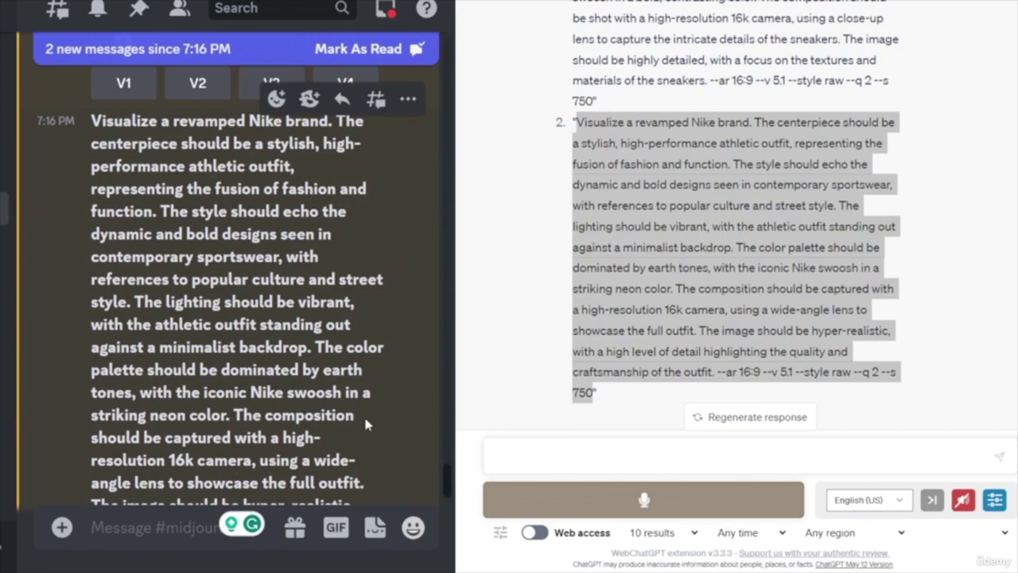
scroll(348, 424, "down", 3)
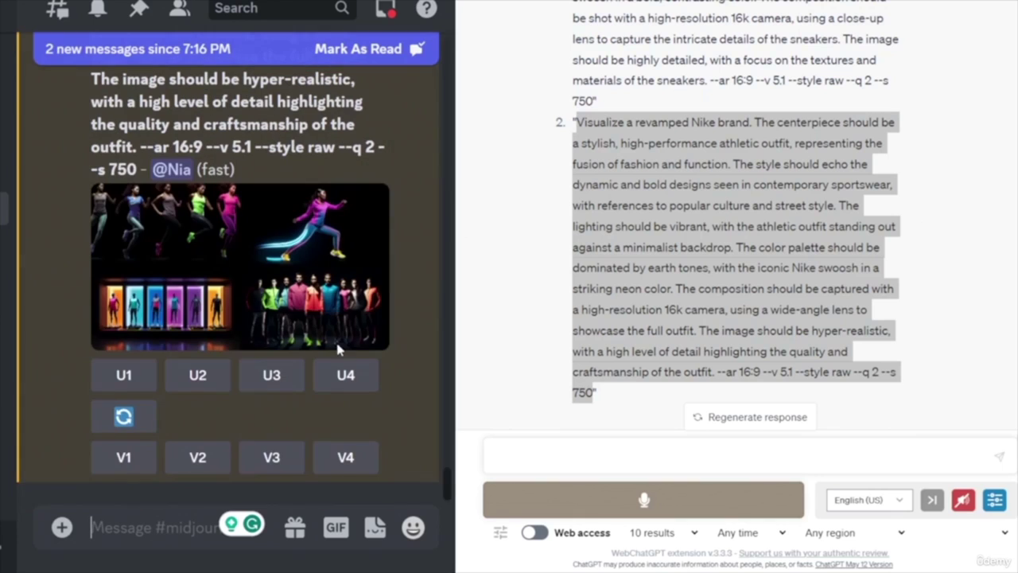
- Upscale all four Nike athletic-outfit images with U1 through U4
left_click(121, 385)
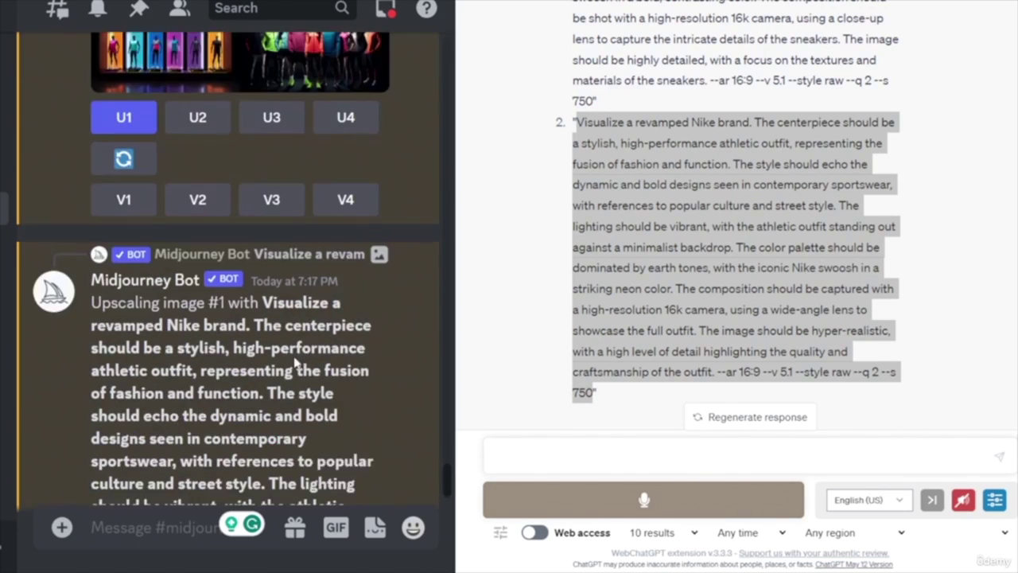
scroll(295, 334, "up", 2)
scroll(288, 365, "up", 1)
left_click(199, 334)
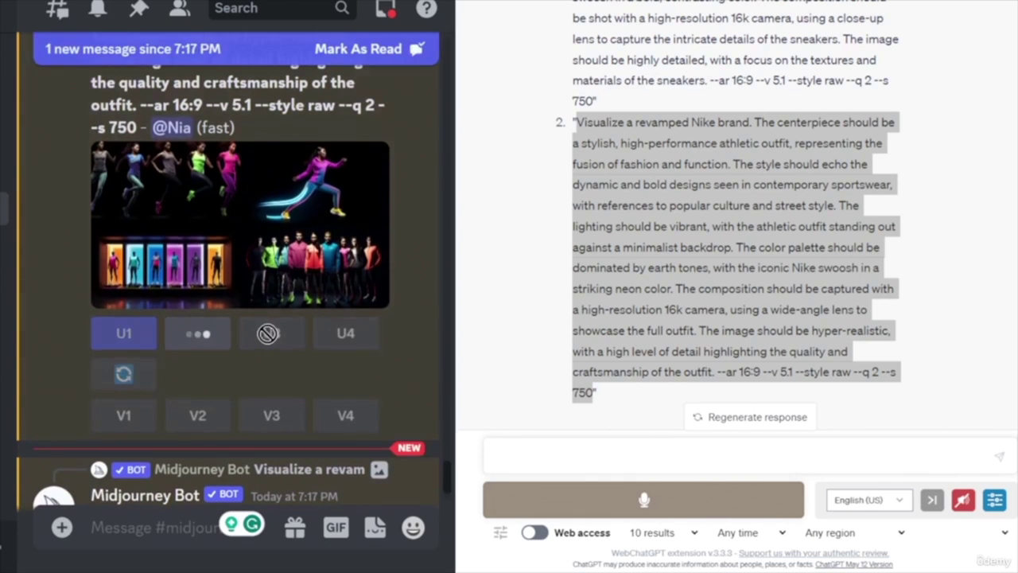
left_click(271, 334)
left_click(349, 334)
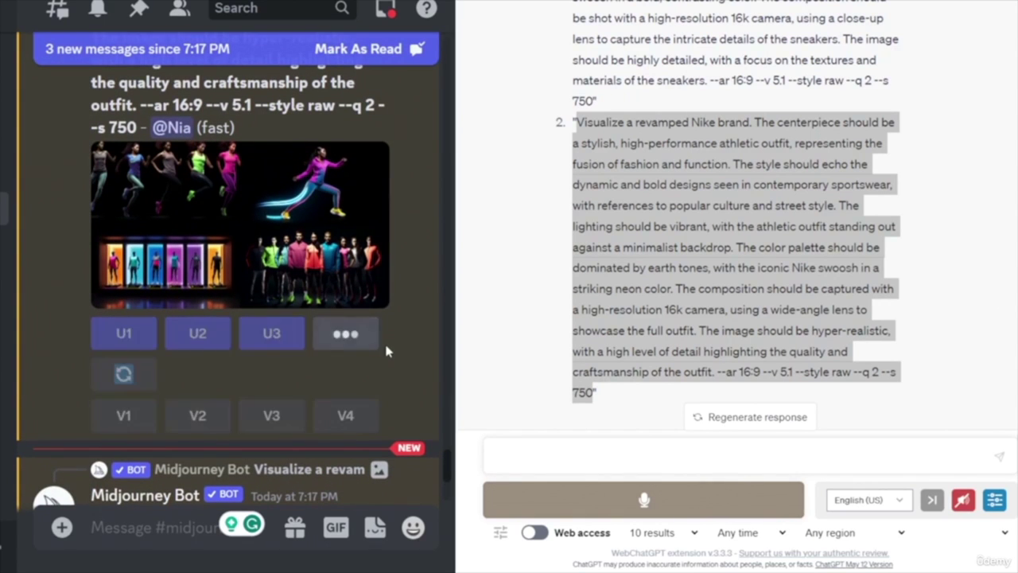
- Upscale all four Nike sneaker images with U1 through U4
scroll(385, 345, "down", 10)
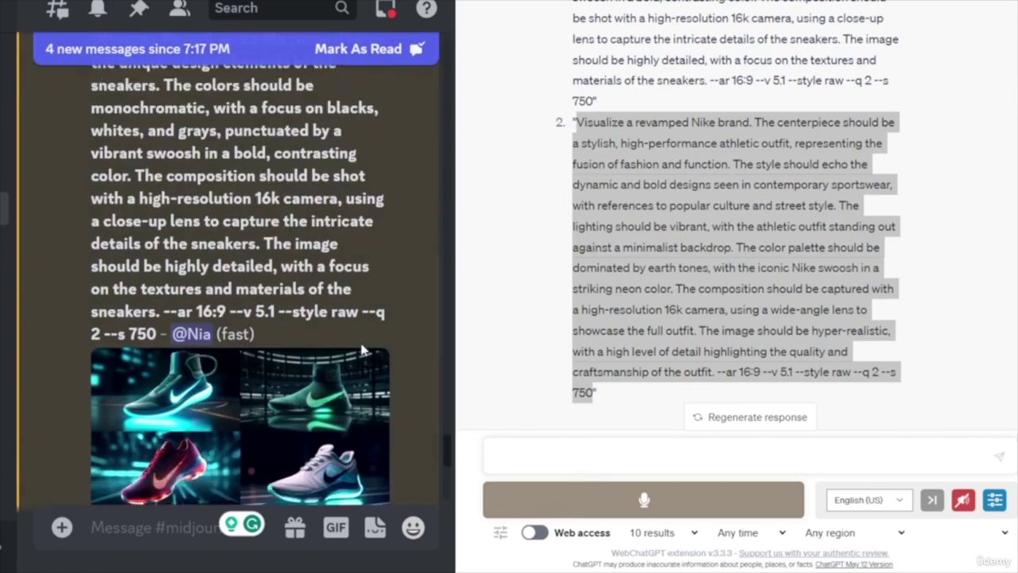
left_click(127, 355)
left_click(199, 355)
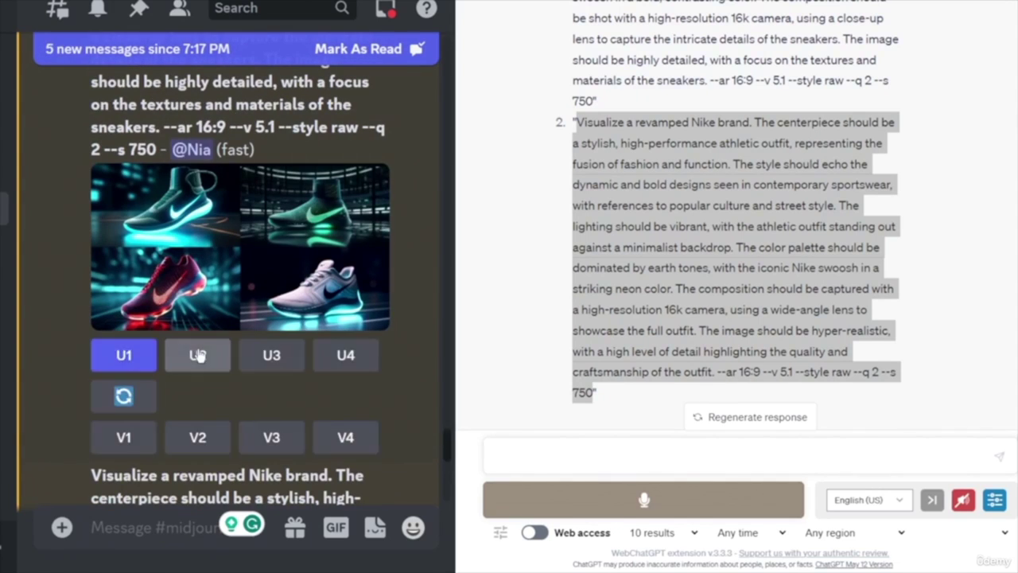
left_click(272, 357)
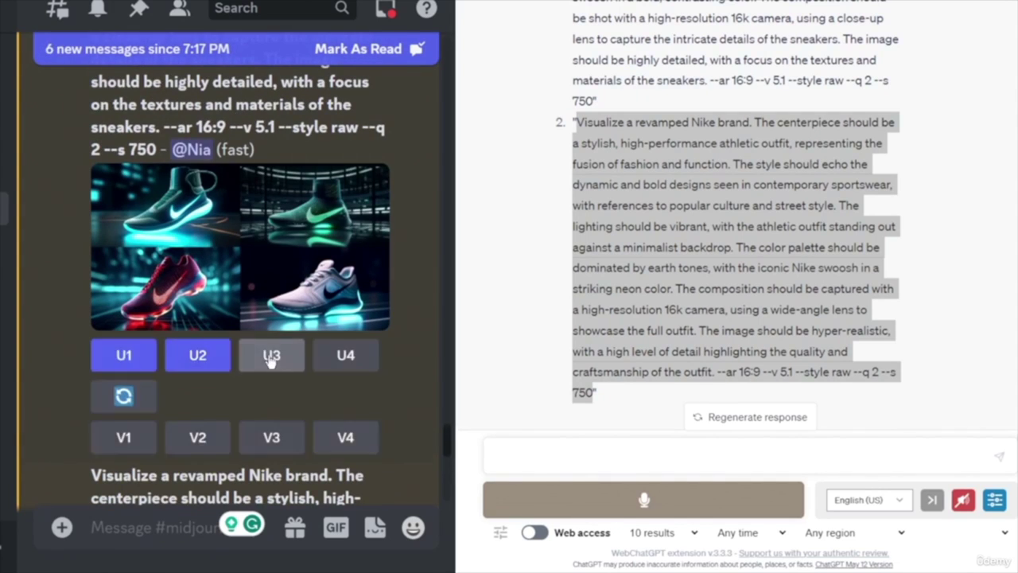
left_click(347, 357)
scroll(87, 330, "down", 5)
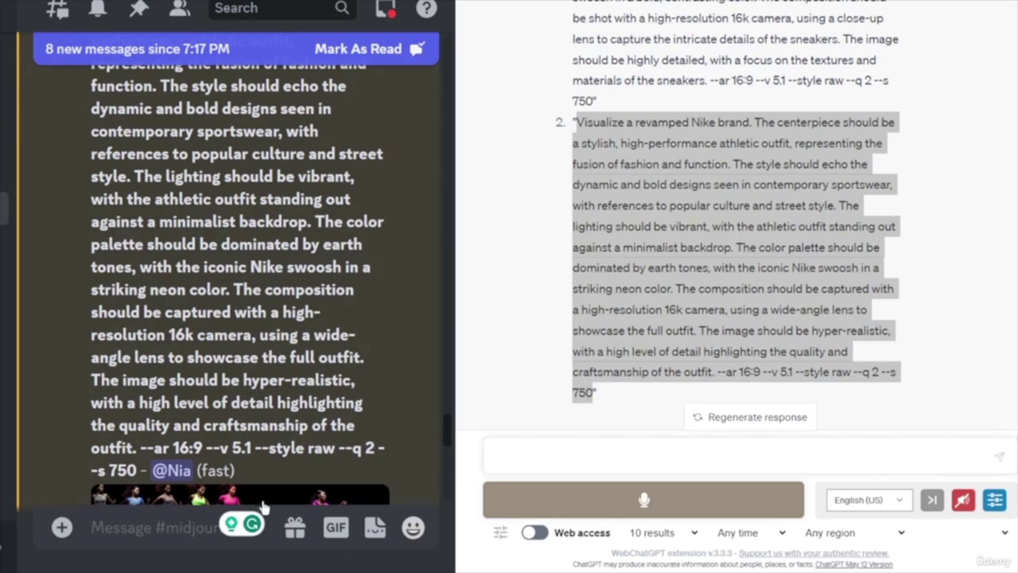
scroll(330, 445, "down", 4)
scroll(344, 305, "down", 8)
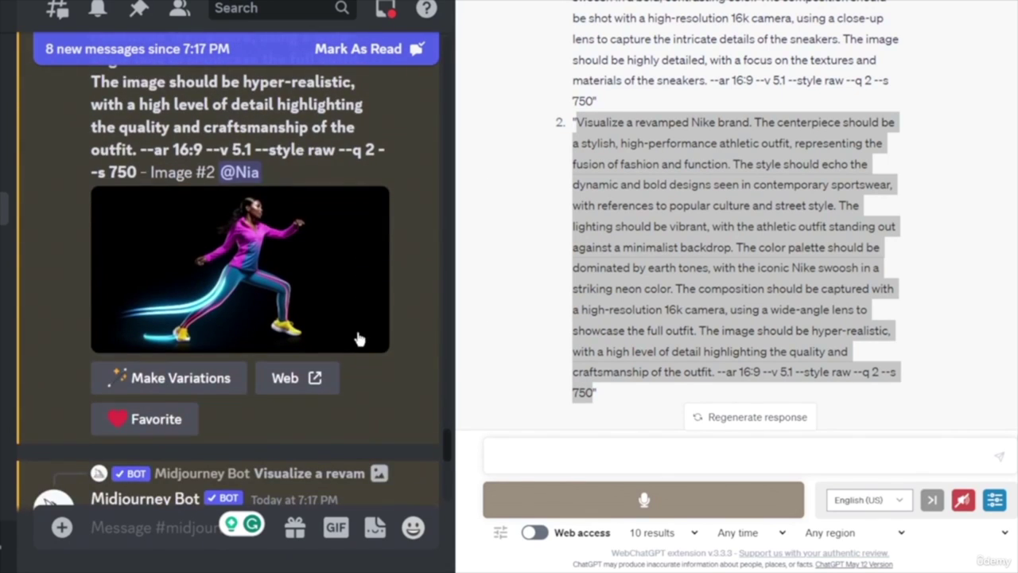
scroll(419, 398, "down", 8)
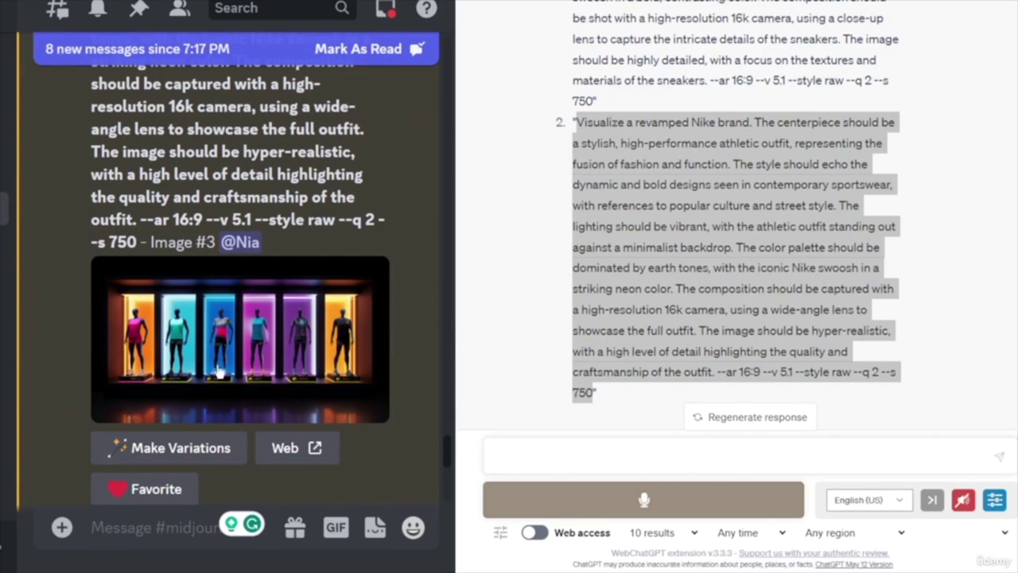
scroll(268, 368, "down", 10)
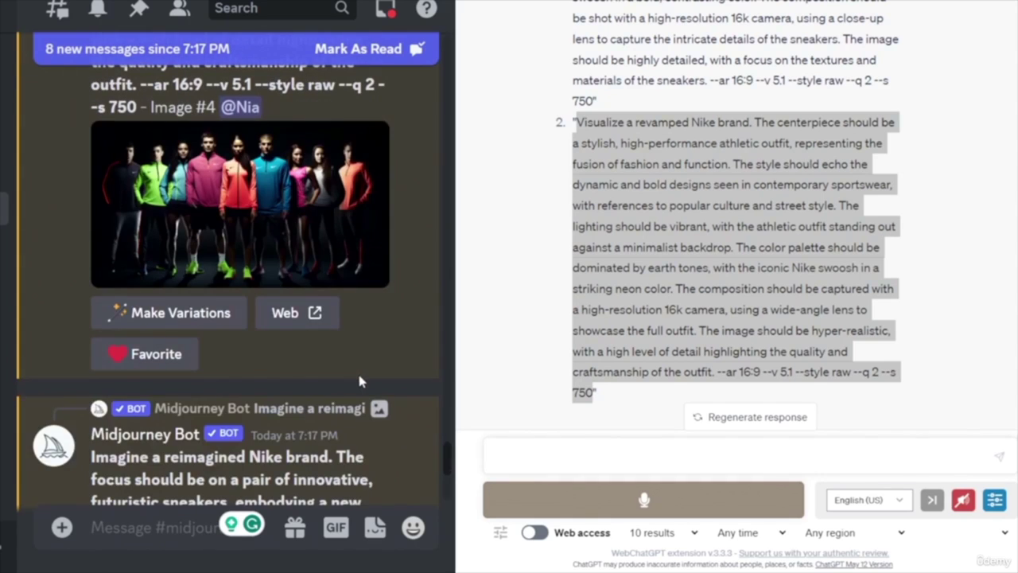
scroll(357, 381, "down", 10)
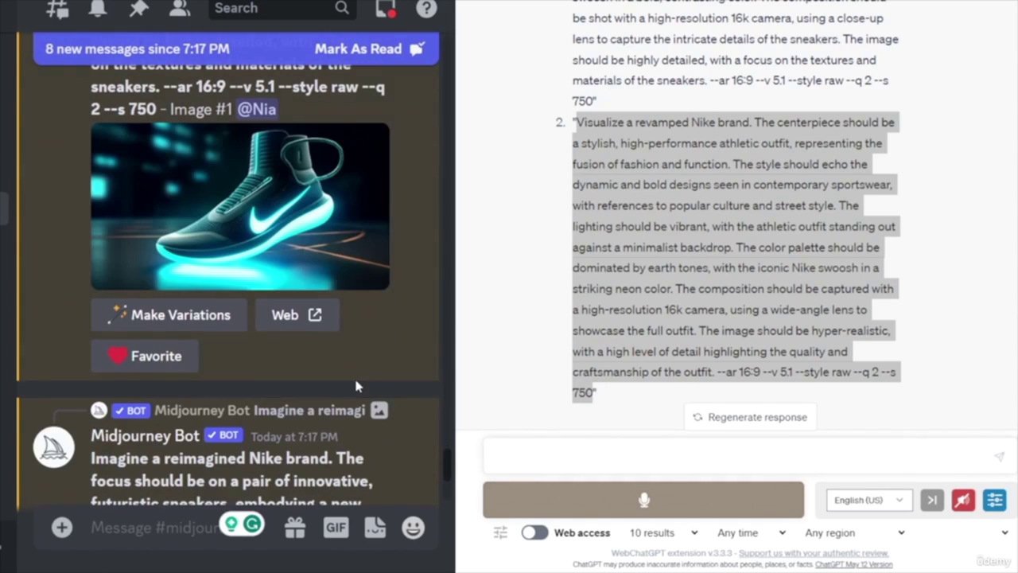
scroll(356, 385, "up", 5)
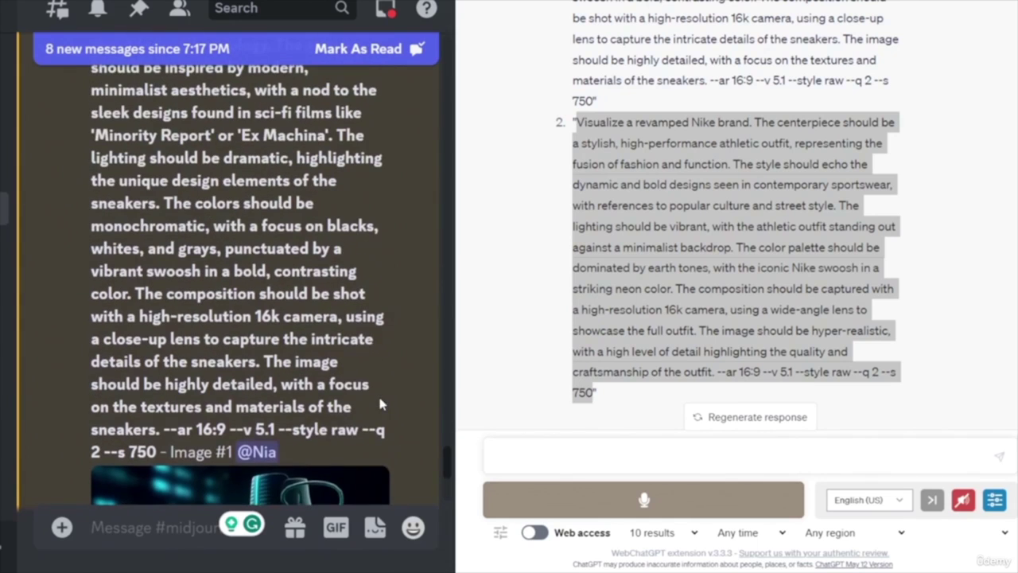
scroll(213, 265, "up", 2)
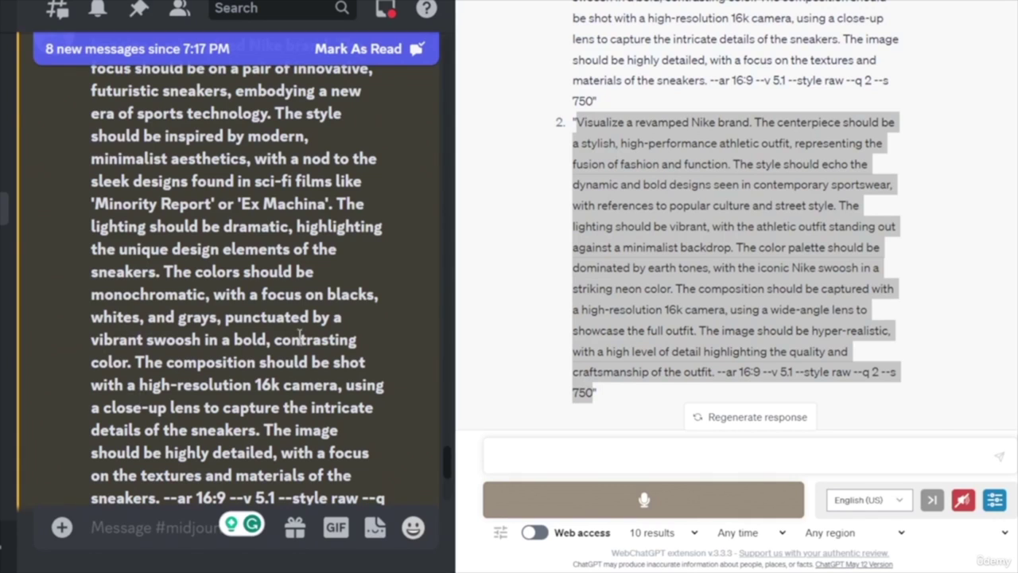
scroll(286, 355, "down", 1)
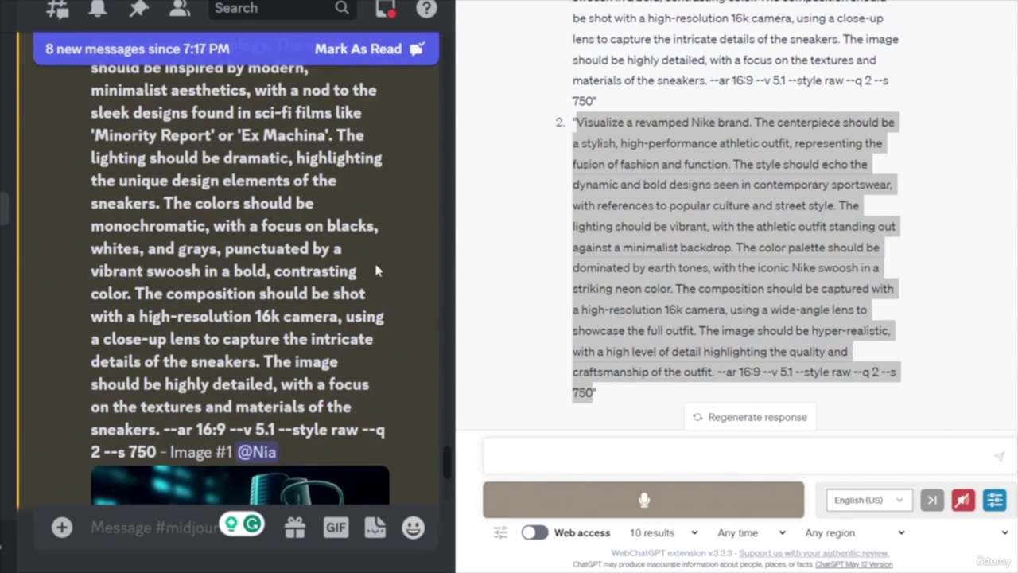
scroll(369, 353, "down", 3)
scroll(368, 353, "down", 10)
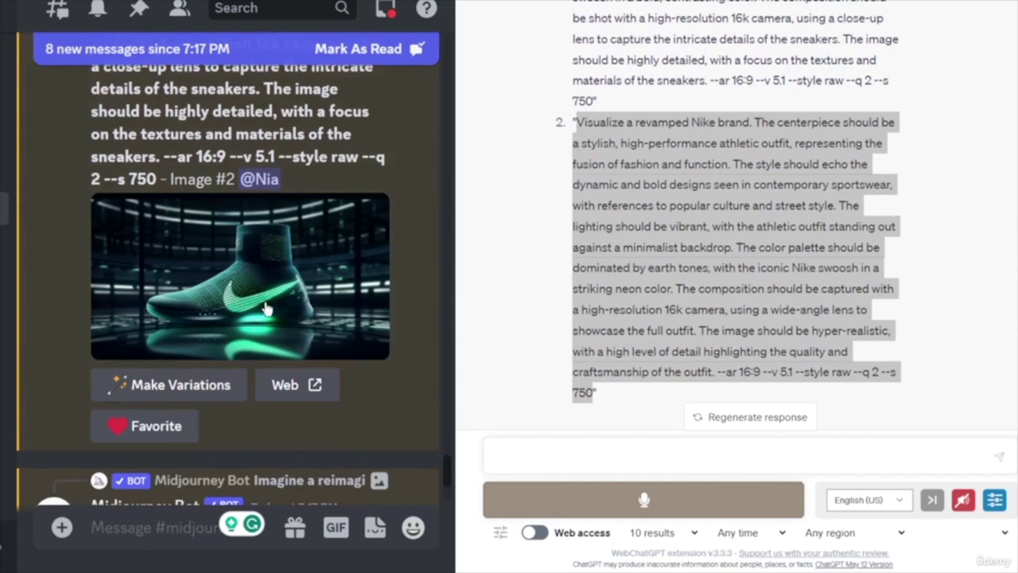
scroll(254, 310, "down", 8)
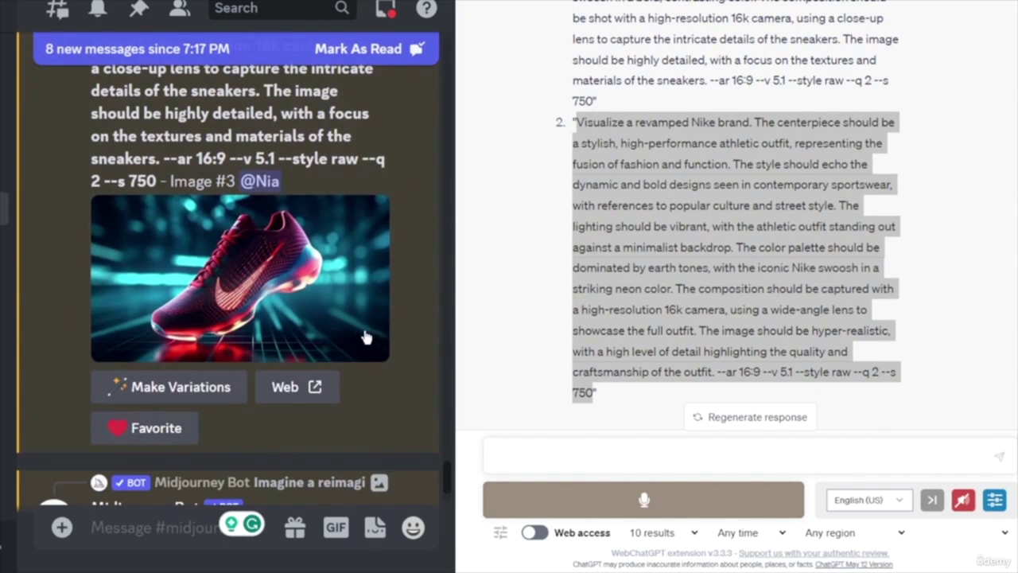
scroll(368, 338, "down", 10)
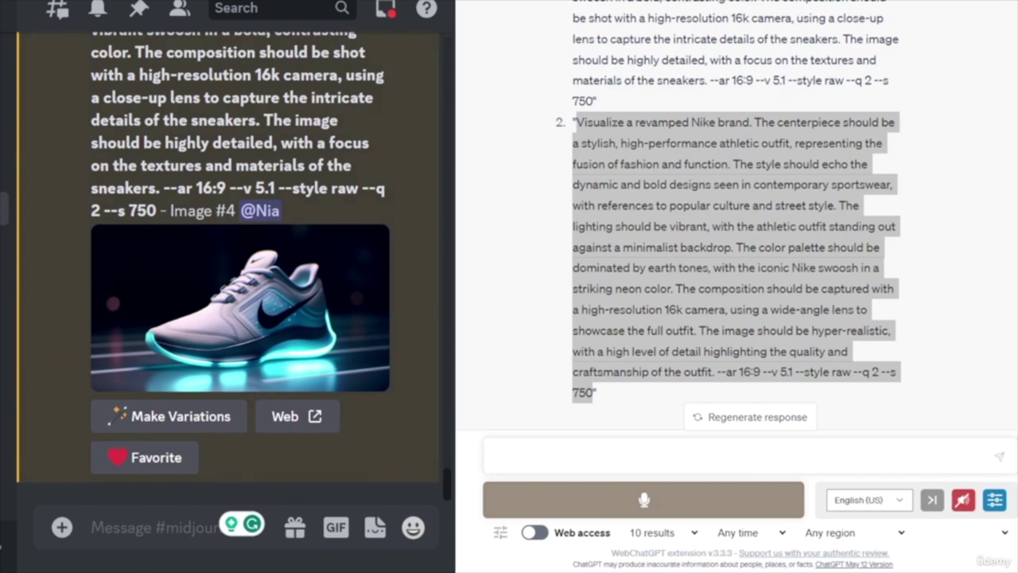
scroll(370, 454, "up", 5)
scroll(370, 454, "up", 15)
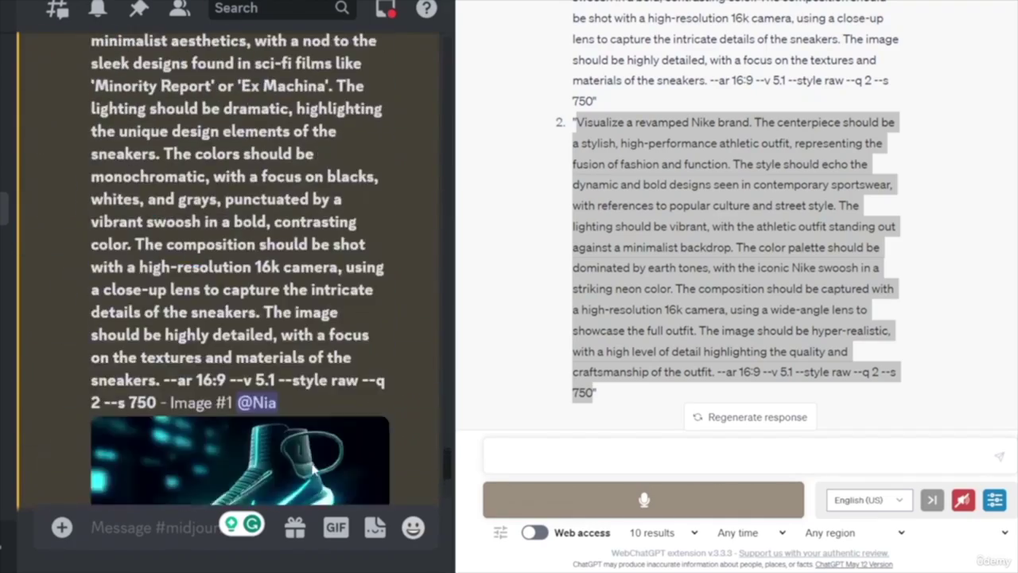
scroll(302, 450, "up", 15)
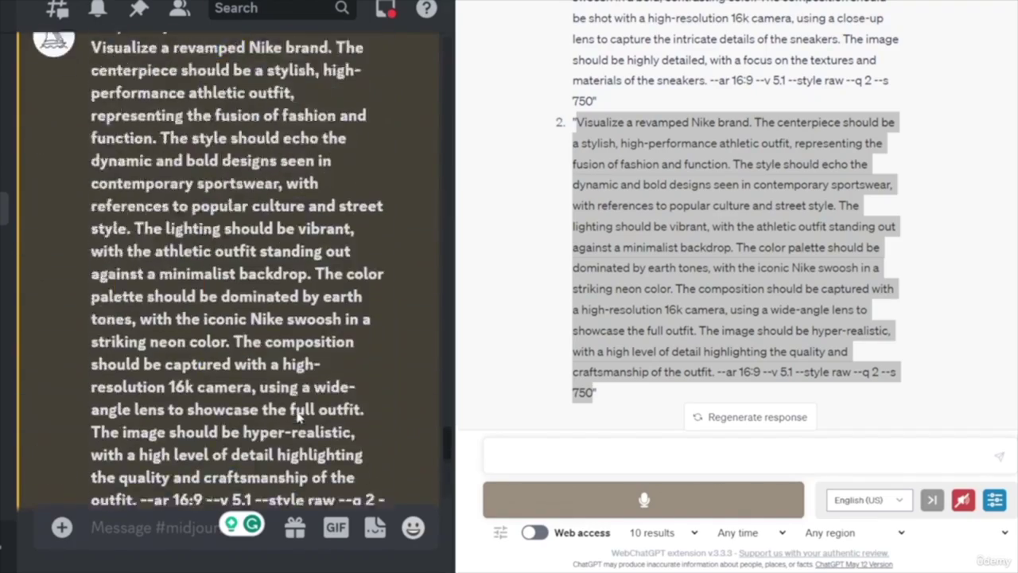
scroll(273, 415, "up", 15)
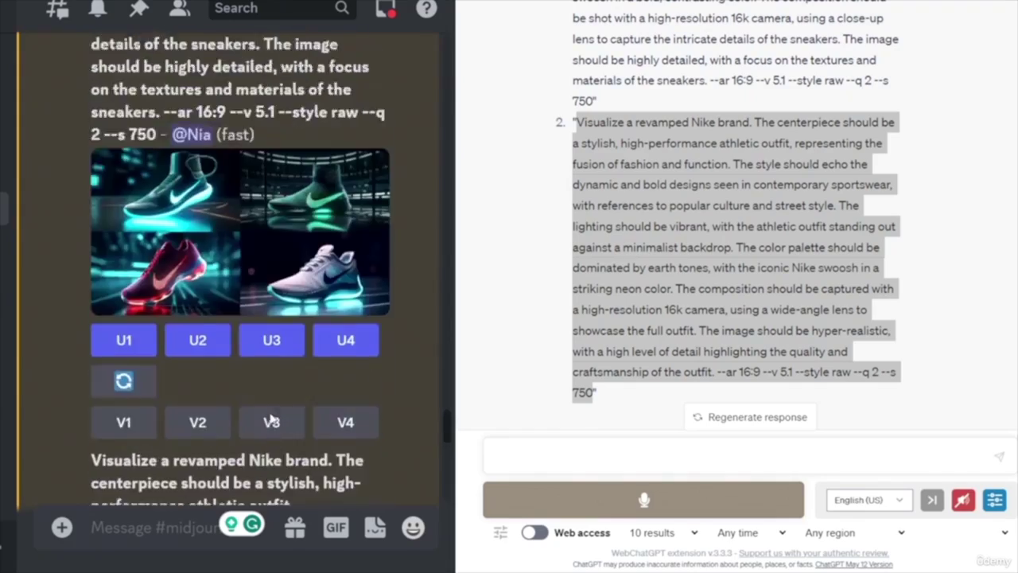
scroll(273, 412, "up", 15)
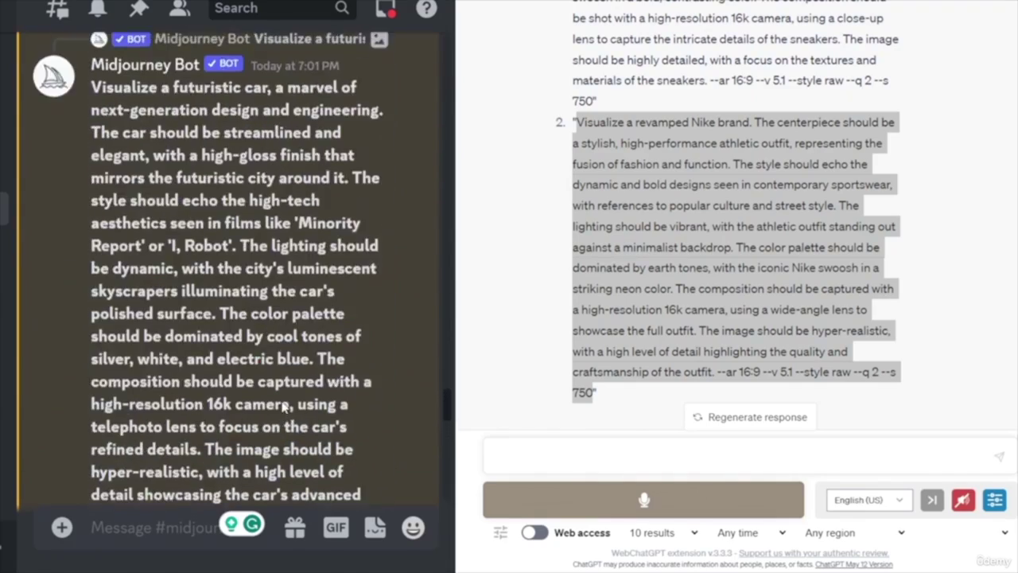
scroll(282, 407, "up", 8)
scroll(331, 151, "down", 9)
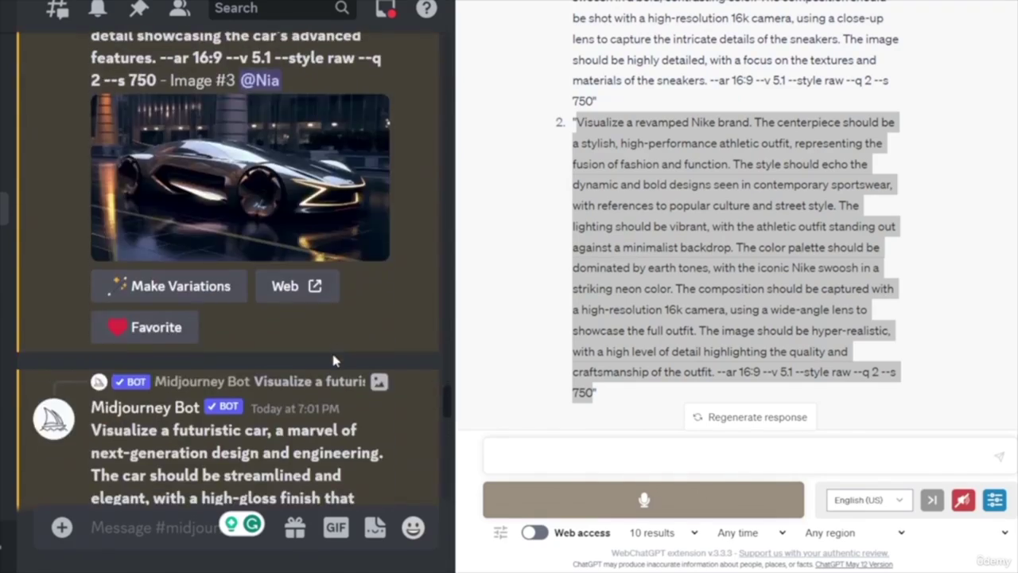
scroll(331, 151, "down", 9)
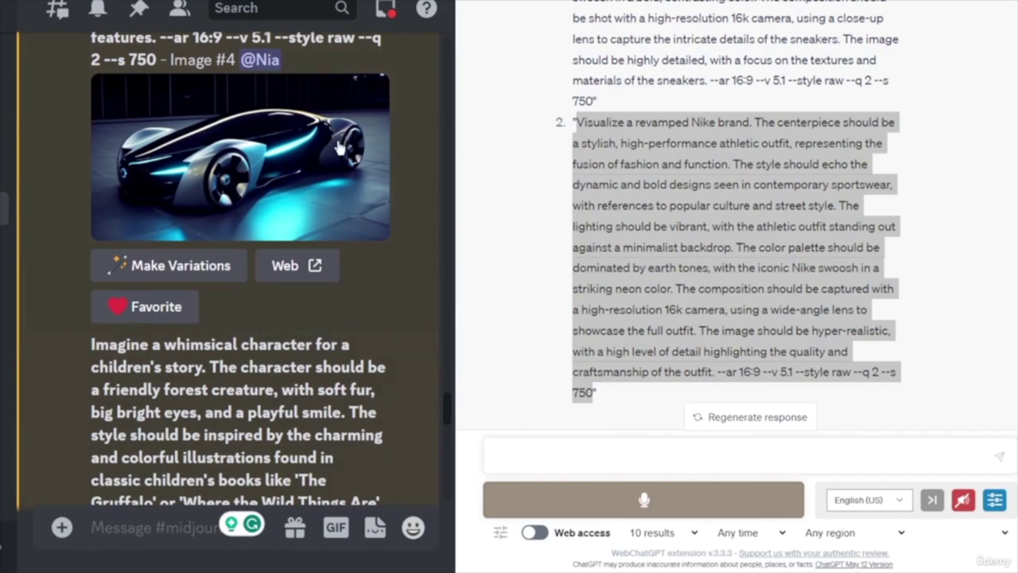
scroll(296, 376, "down", 10)
scroll(310, 422, "up", 6)
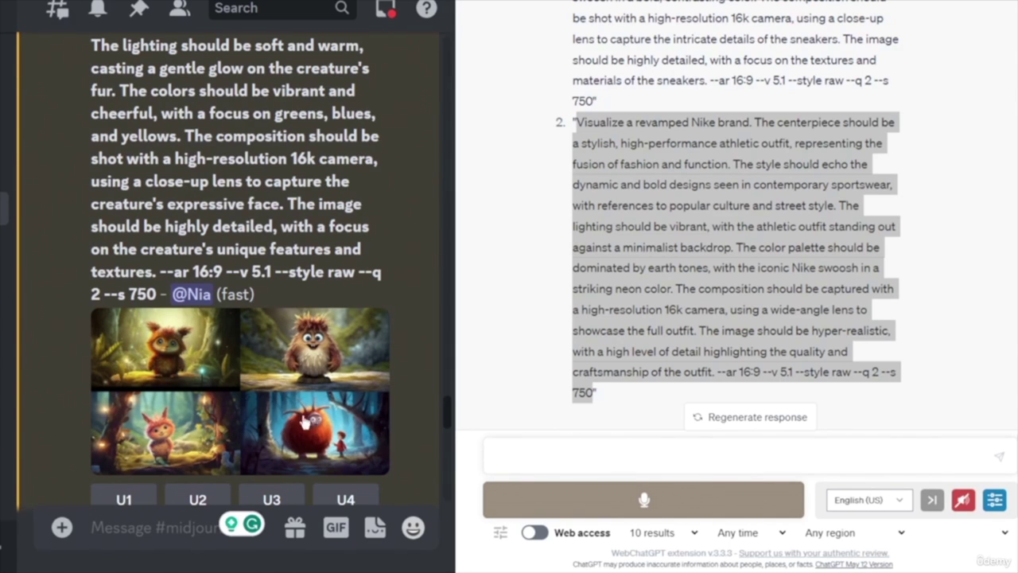
scroll(333, 430, "down", 5)
scroll(335, 475, "down", 15)
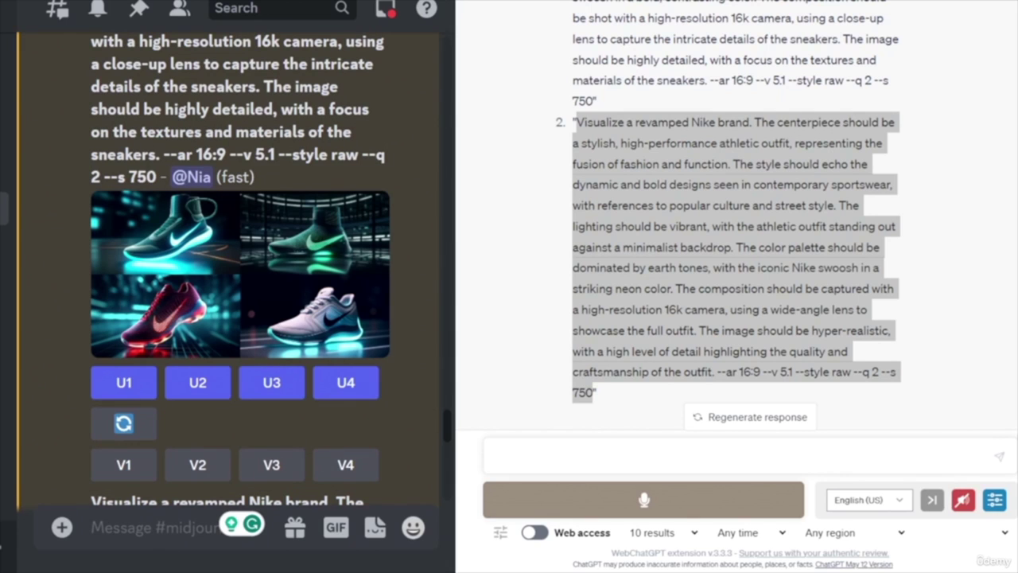
scroll(784, 222, "up", 5)
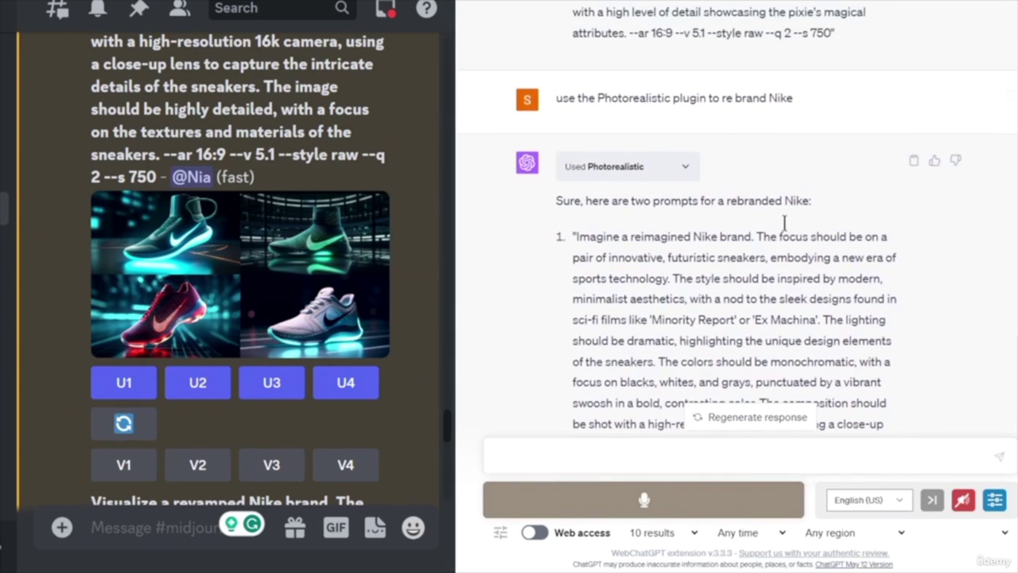
- Edit the rebrand request to replace Nike with Coca Cola and resubmit it
left_click(918, 100)
left_click_drag(793, 97, 766, 102)
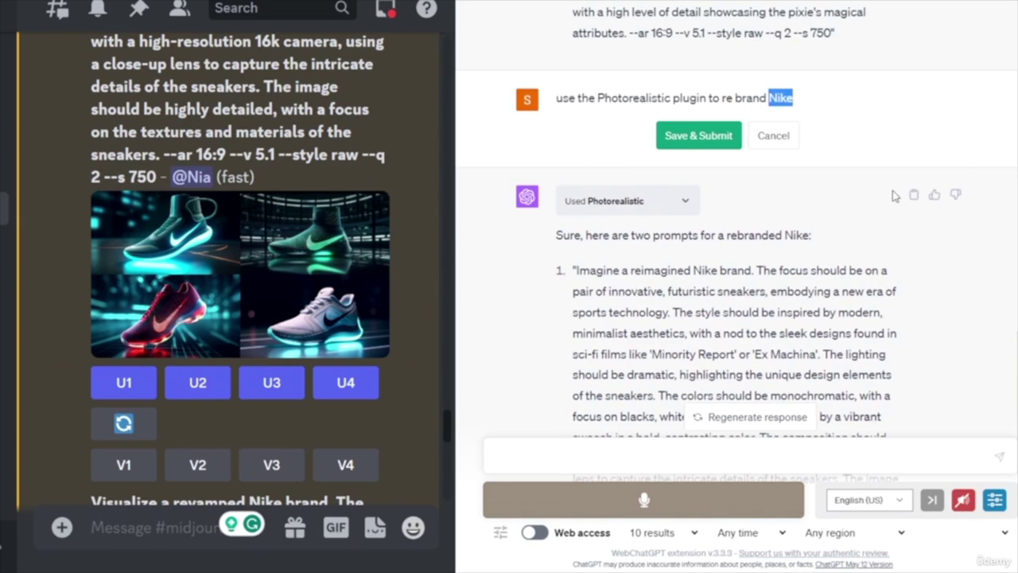
type("Co")
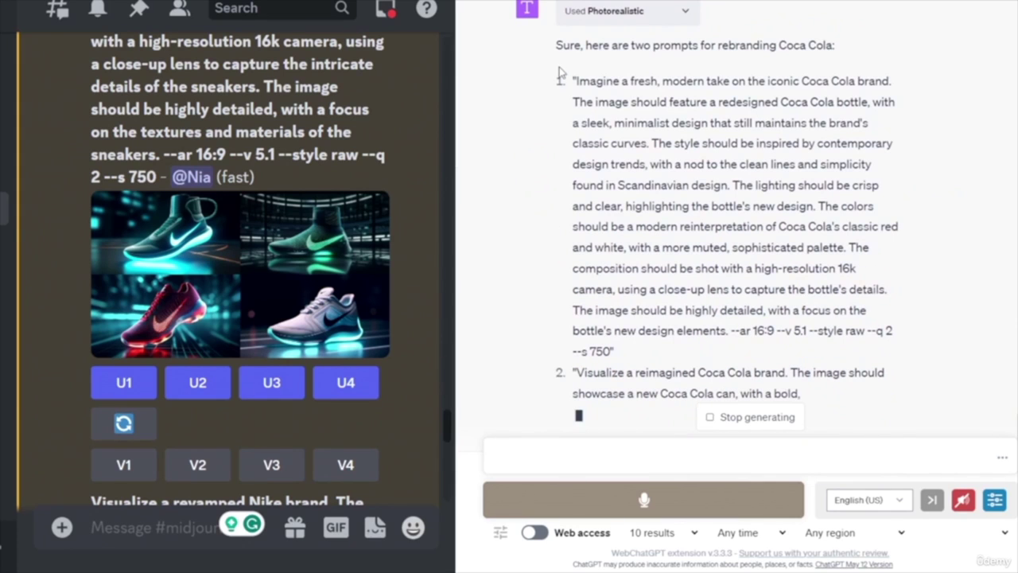
- Send the first Coca Cola prompt, the redesigned bottle, to Midjourney via /imagine
left_click_drag(577, 80, 611, 354)
key("ctrl+c")
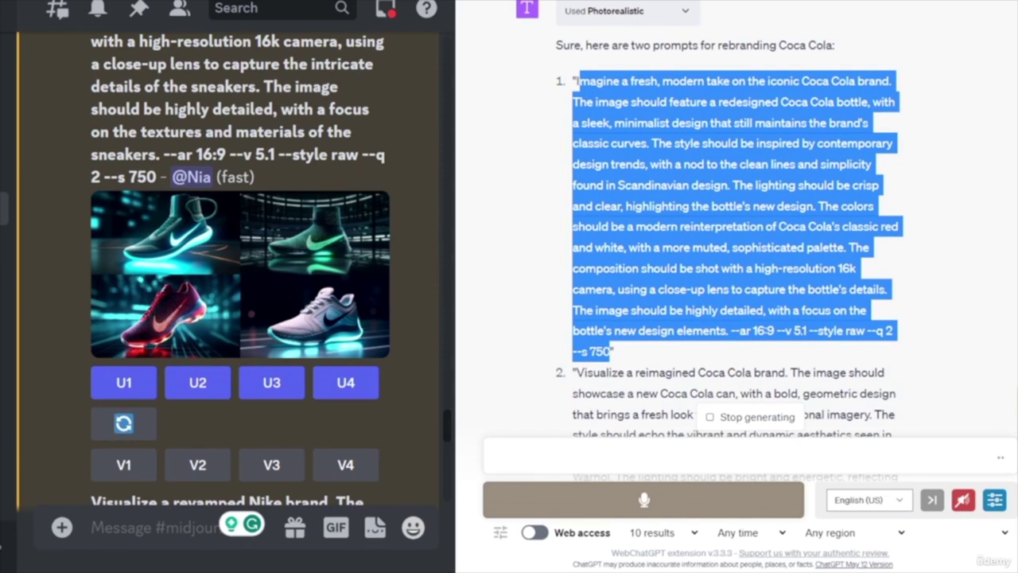
left_click(162, 526)
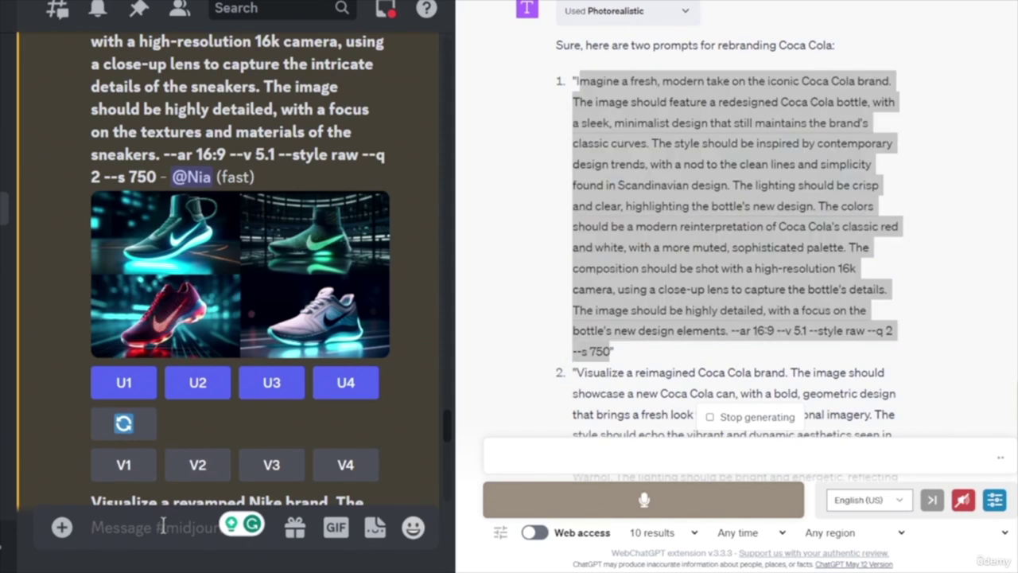
type("/")
key("Tab")
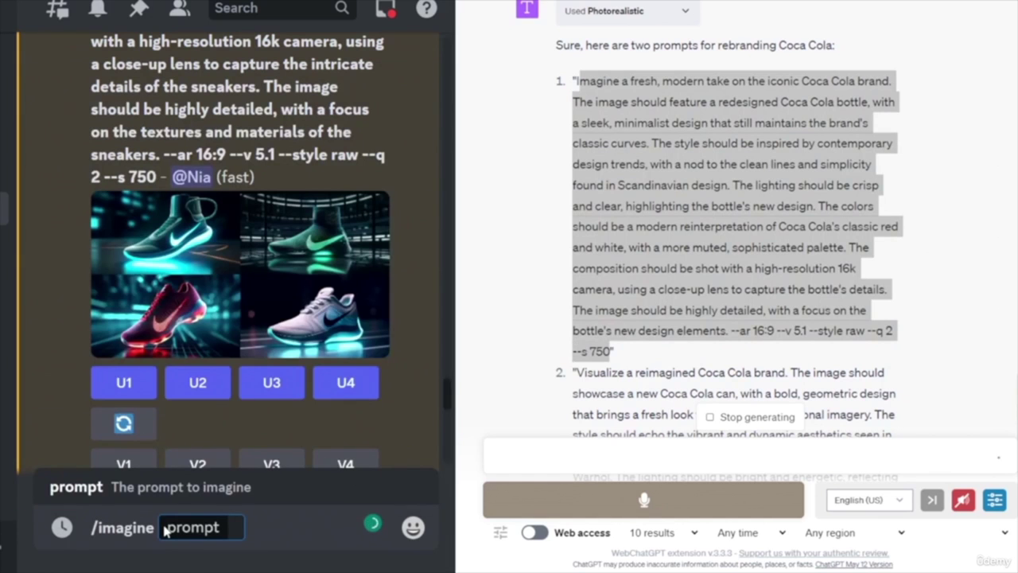
key("ctrl+v")
key("Return")
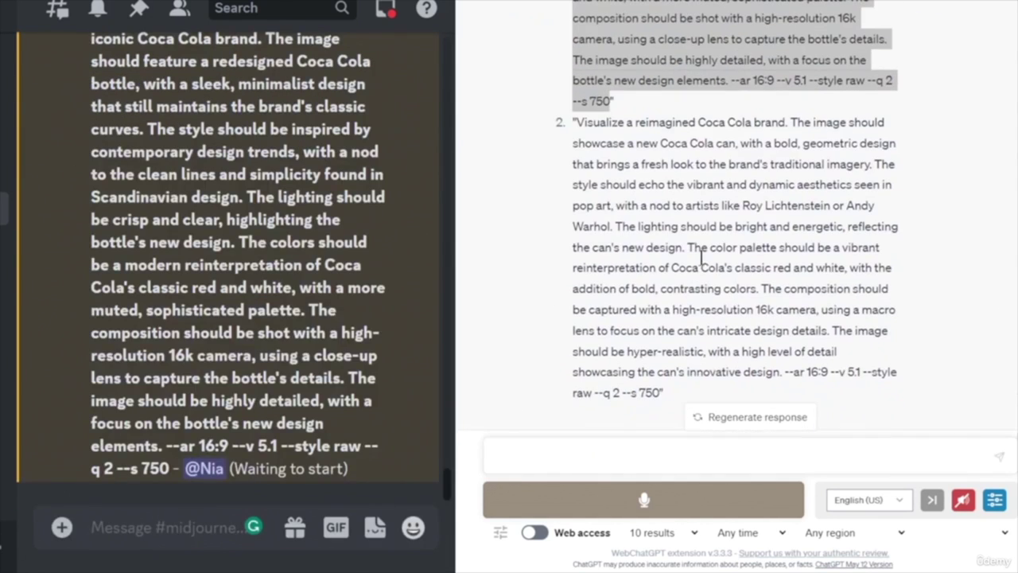
- Send the second Coca Cola prompt, the can, to Midjourney via /imagine
left_click_drag(578, 120, 658, 392)
key("ctrl+c")
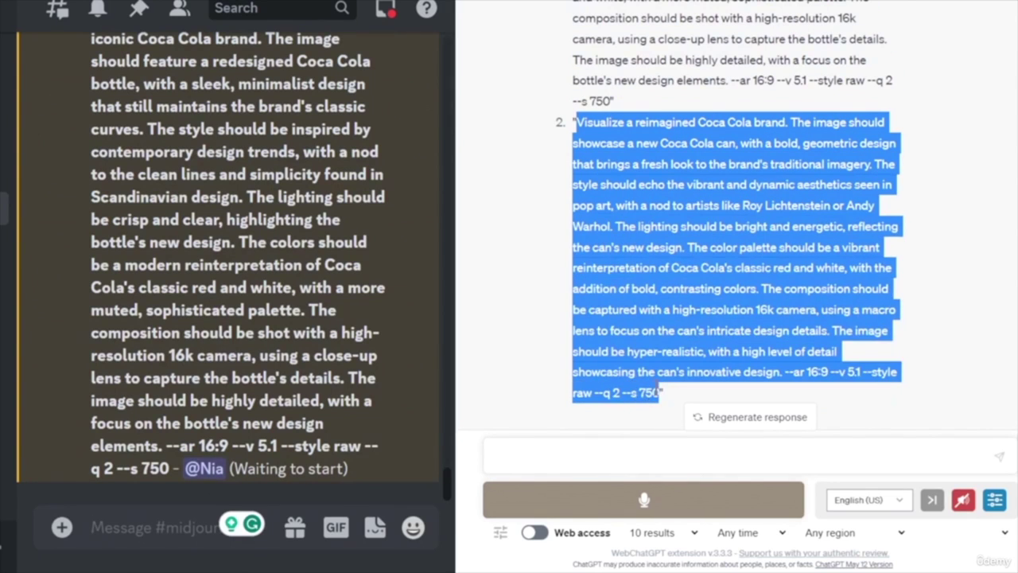
left_click(159, 533)
type("/")
key("Return")
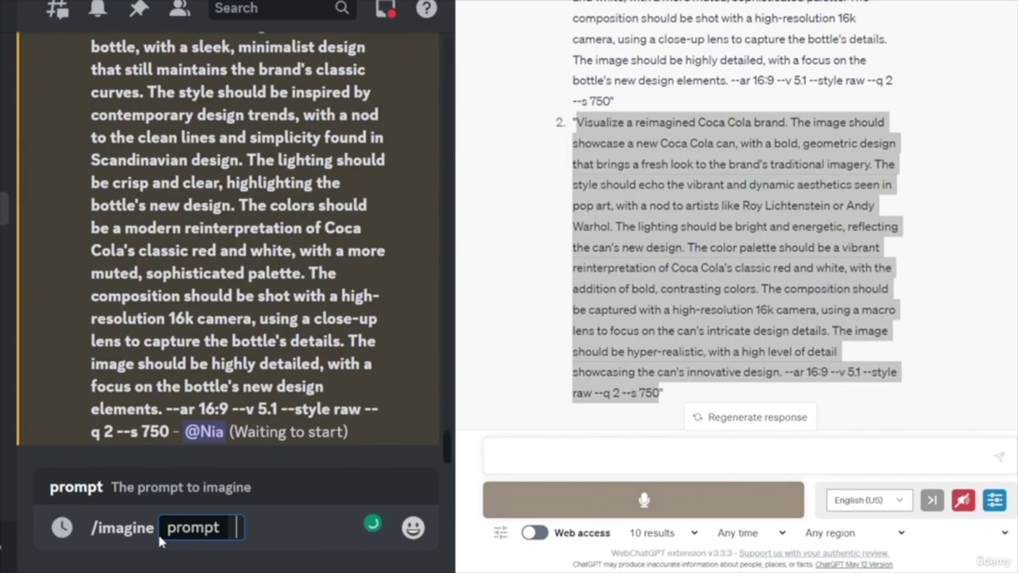
key("ctrl+v")
key("Return")
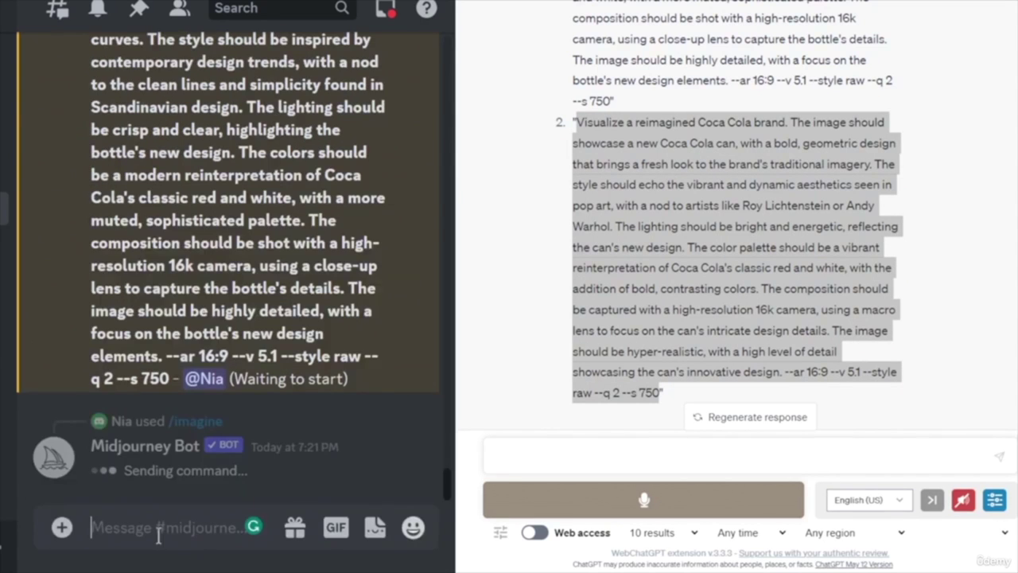
- Scroll back through ChatGPT's reply and highlight the opening of the second prompt
scroll(270, 363, "up", 4)
scroll(271, 363, "up", 2)
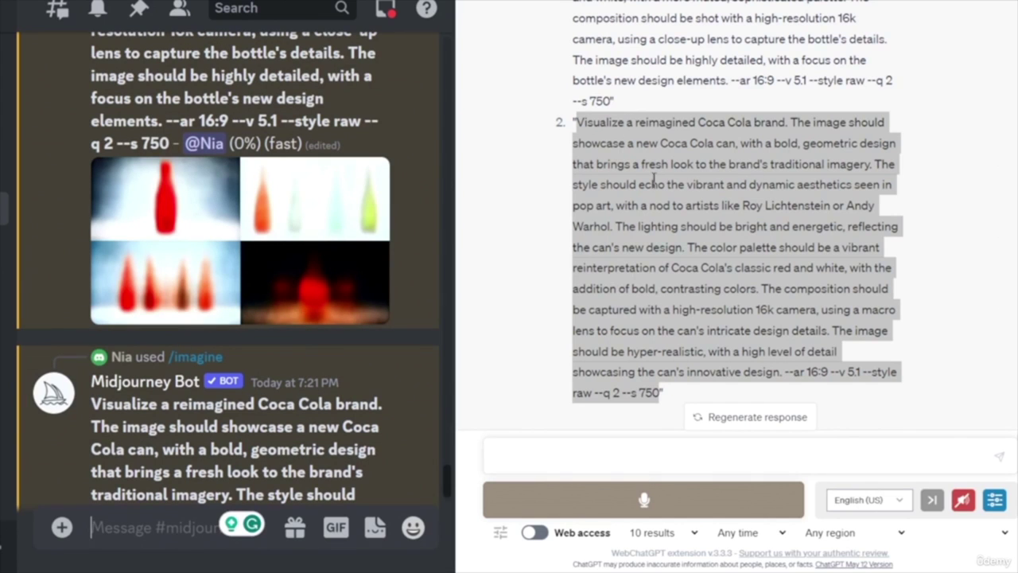
scroll(652, 178, "up", 5)
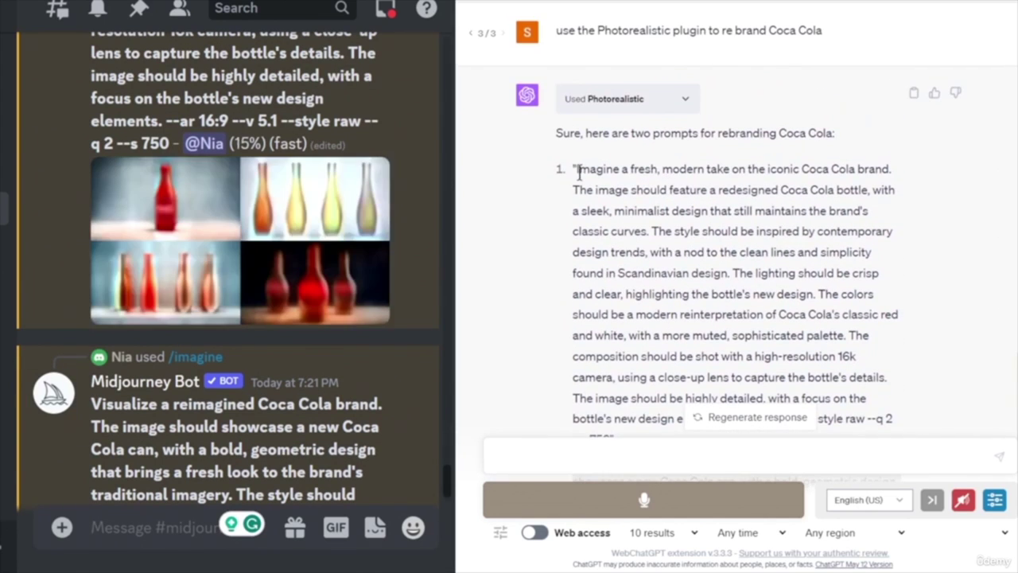
left_click_drag(575, 162, 701, 168)
scroll(665, 225, "down", 3)
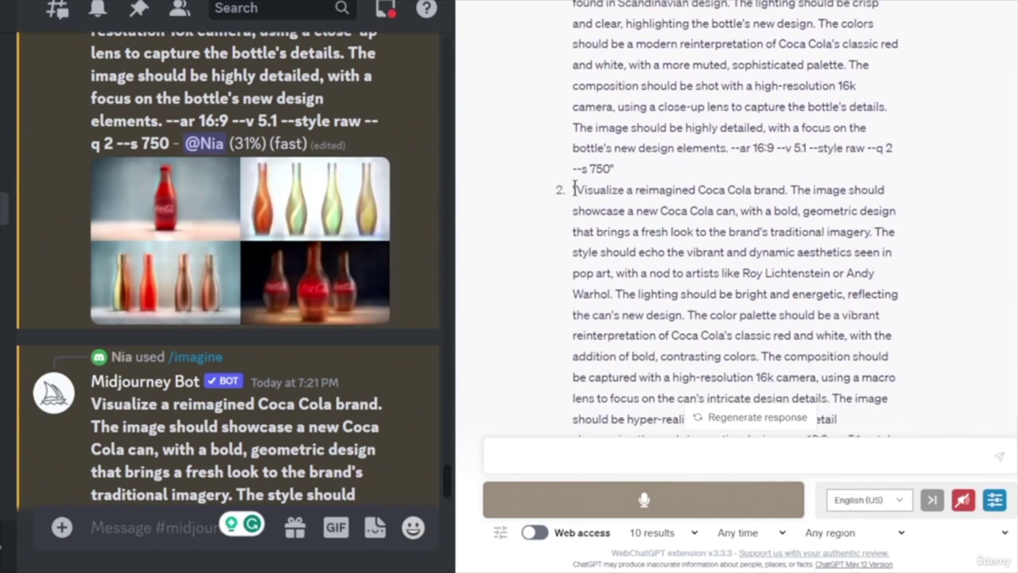
left_click_drag(581, 191, 740, 205)
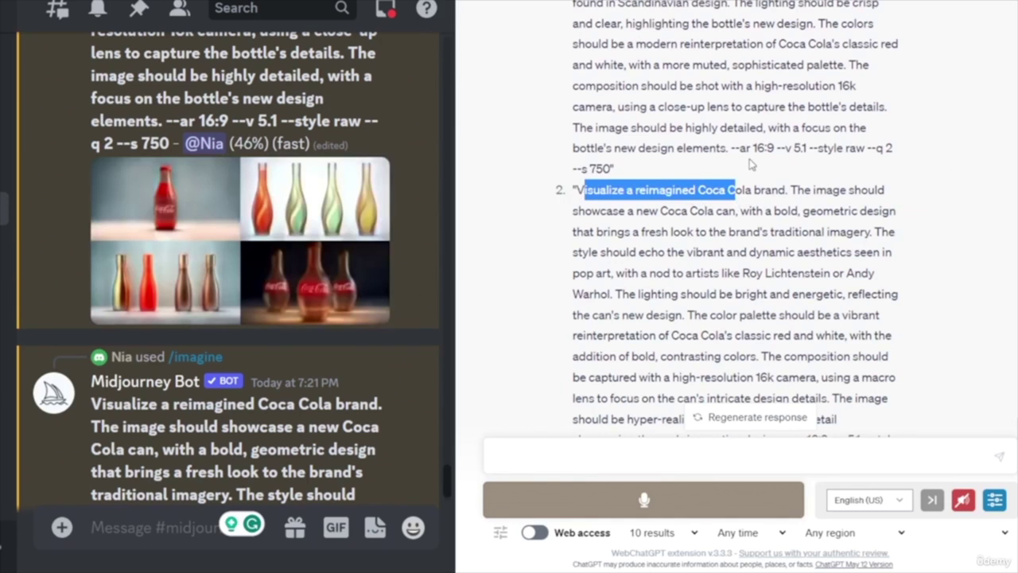
scroll(752, 164, "up", 3)
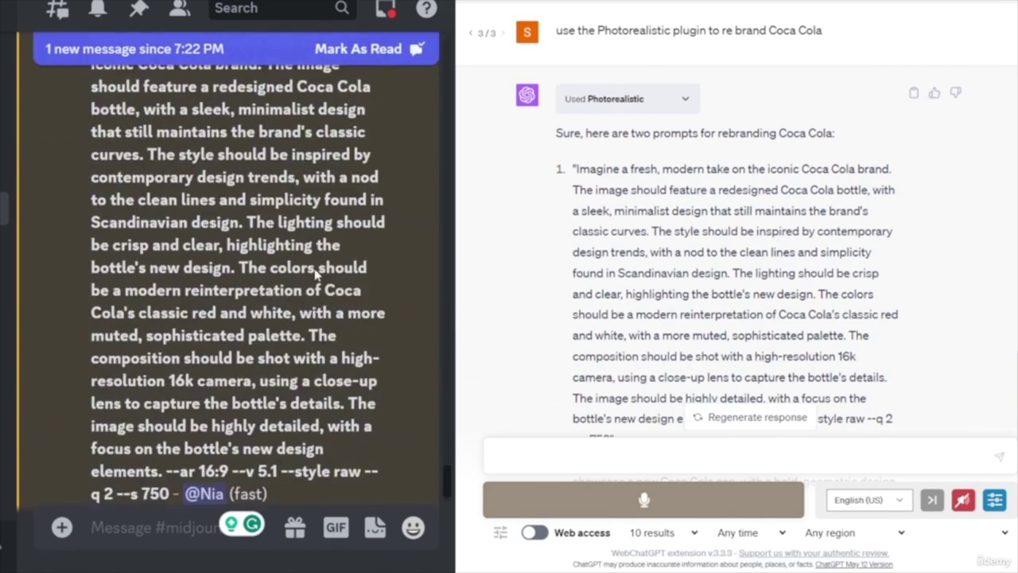
- Upscale the Coca Cola bottle images from the first rebrand grid, including the first and fourth
scroll(317, 273, "down", 4)
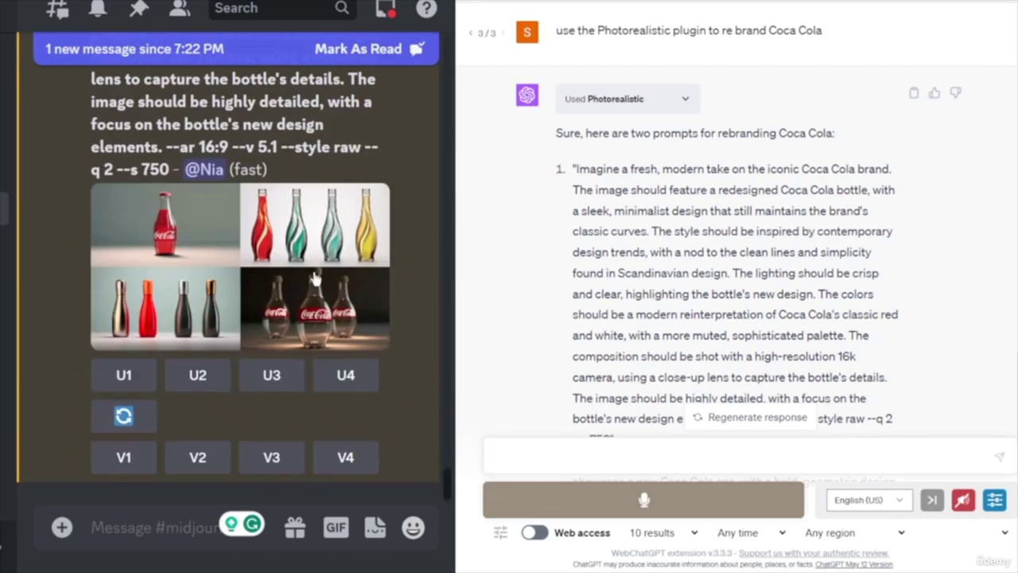
left_click(131, 382)
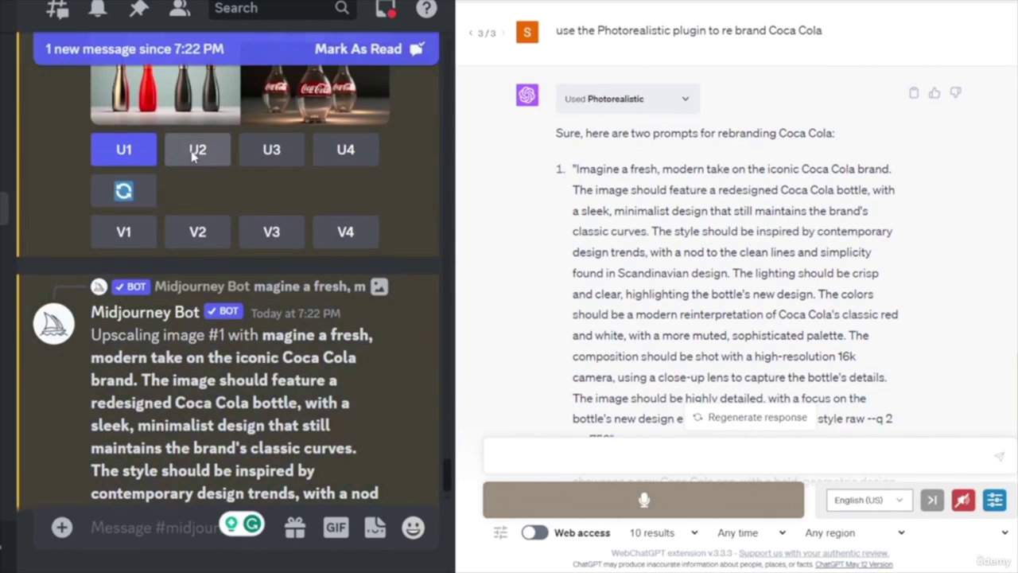
left_click(271, 149)
left_click(346, 151)
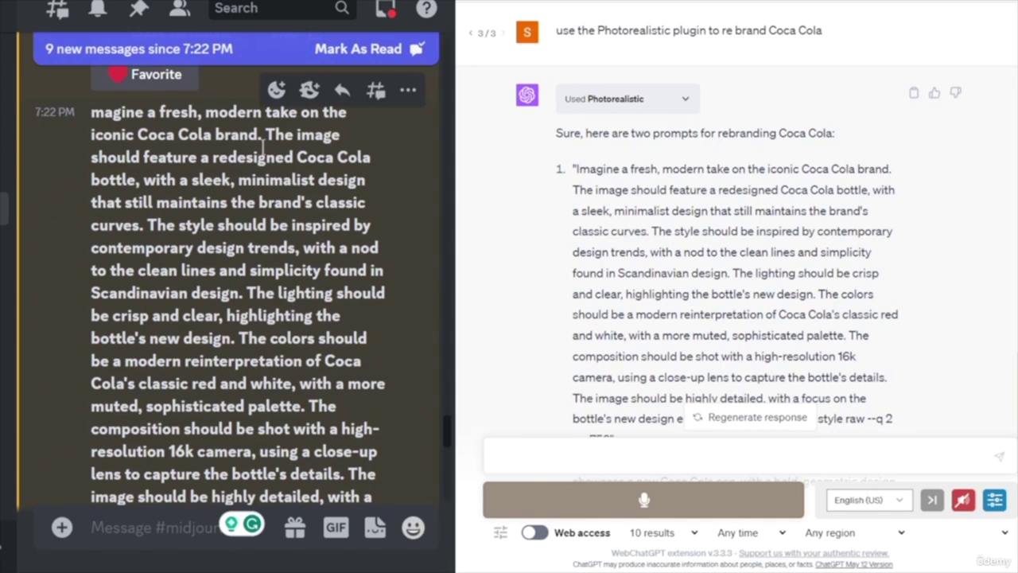
left_click_drag(264, 134, 169, 225)
left_click(265, 130)
- Scroll through the upscaled bottle renders, then select the earlier Coca Cola rebrand request
scroll(318, 253, "down", 5)
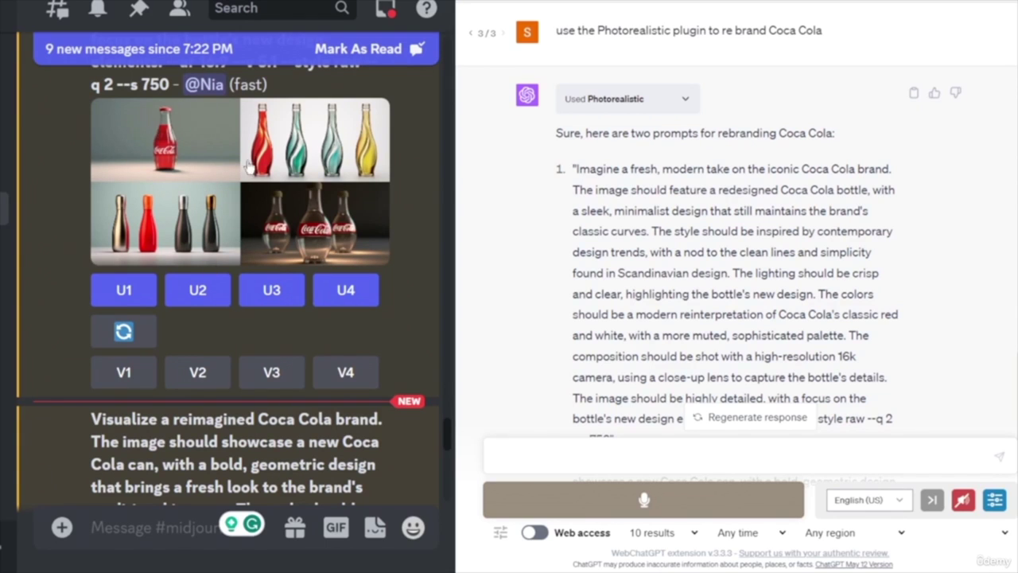
scroll(352, 280, "down", 1)
scroll(353, 280, "down", 15)
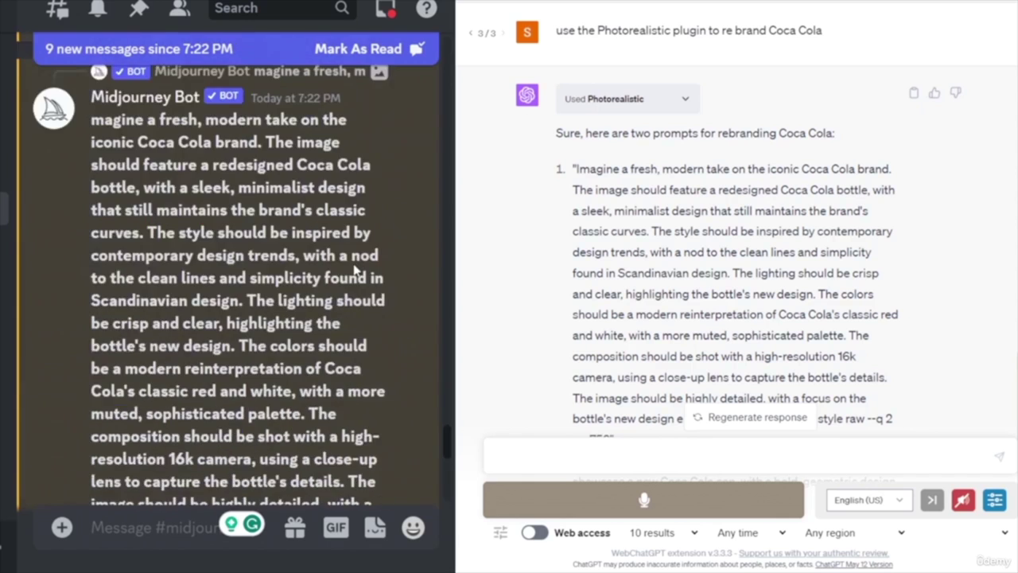
scroll(356, 270, "down", 4)
scroll(355, 270, "up", 5)
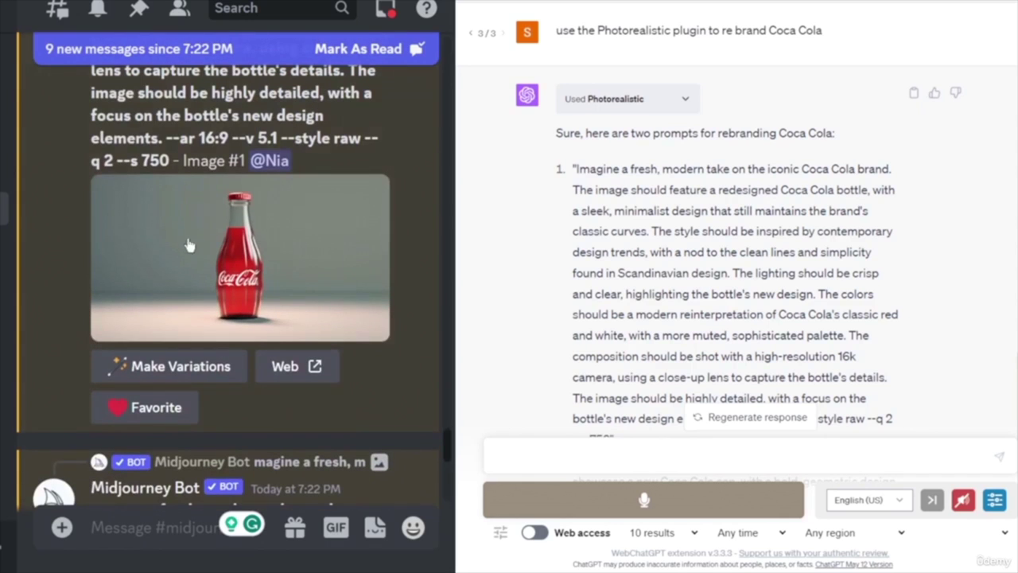
scroll(330, 244, "down", 10)
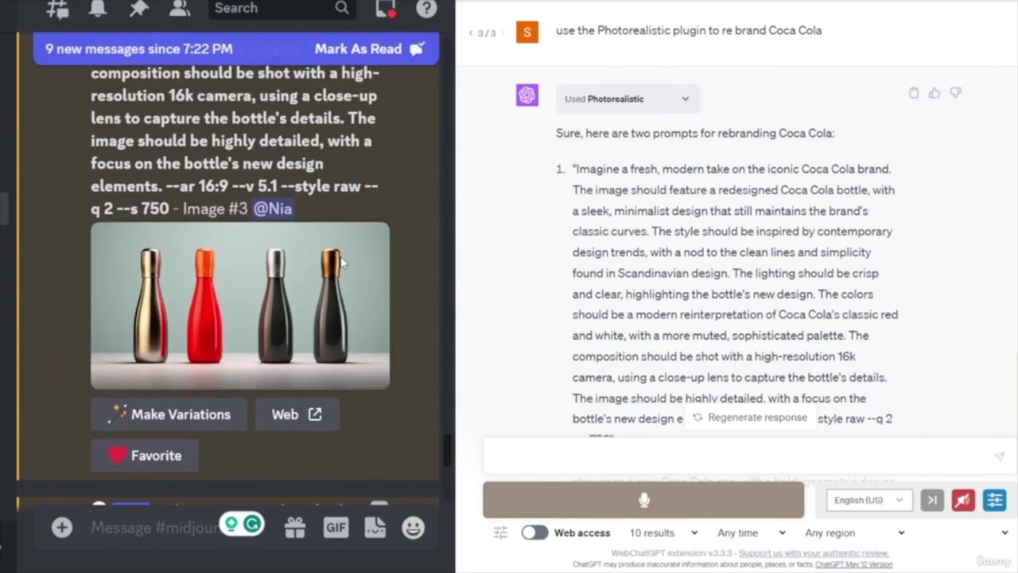
scroll(342, 262, "down", 6)
scroll(191, 318, "down", 10)
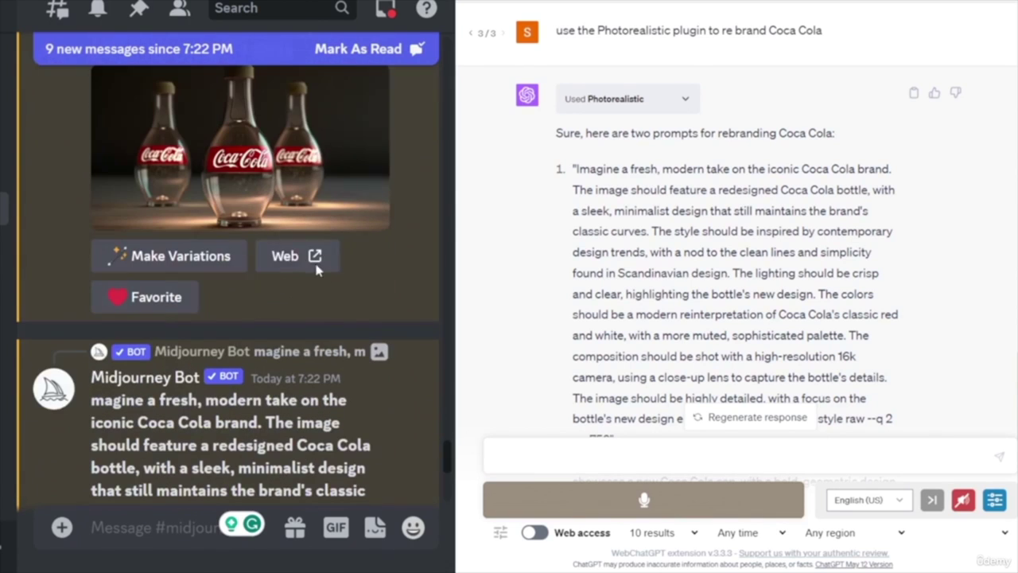
scroll(371, 185, "down", 8)
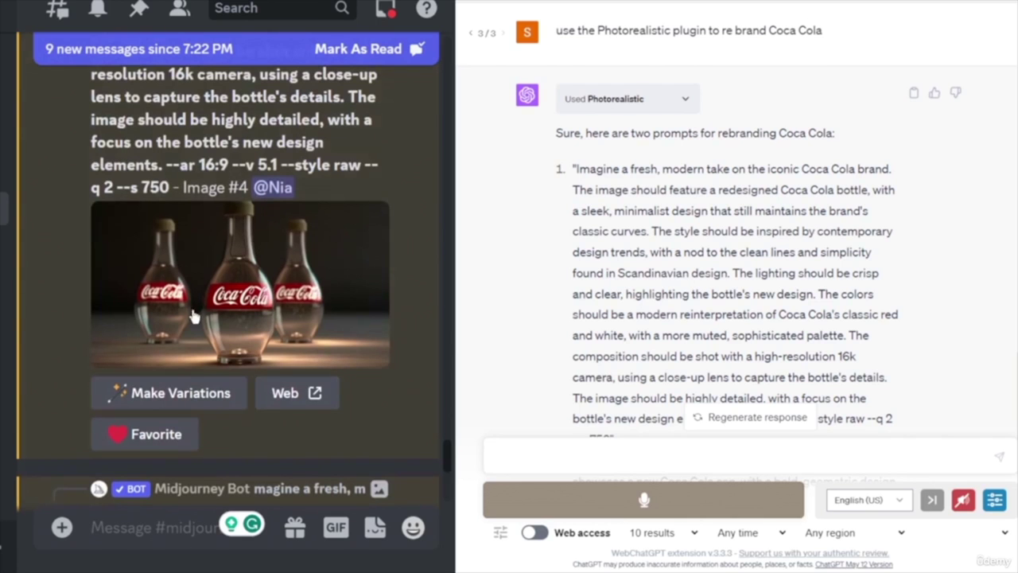
scroll(346, 296, "up", 5)
scroll(348, 296, "down", 3)
scroll(348, 296, "down", 10)
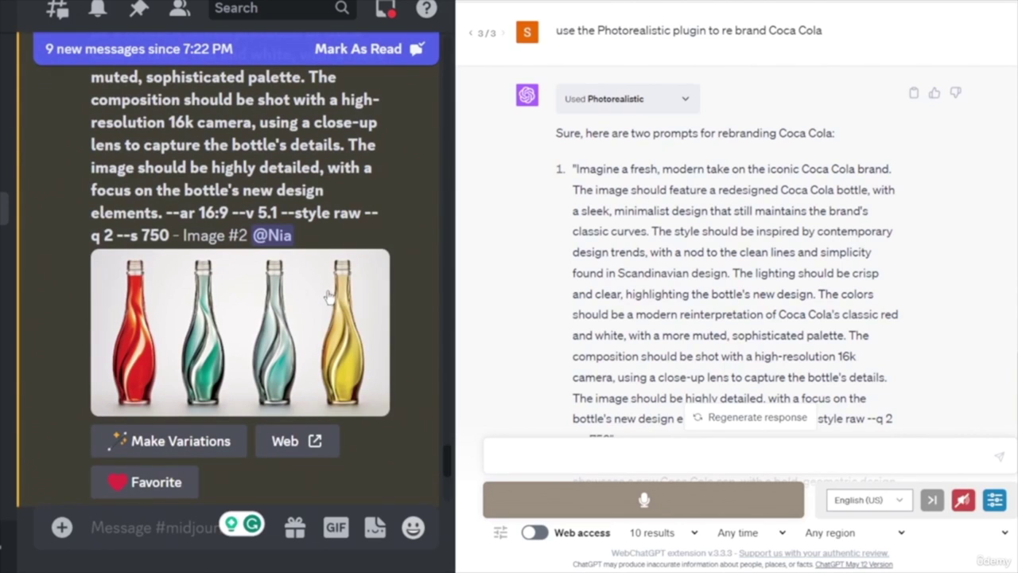
scroll(319, 283, "up", 1)
scroll(314, 284, "down", 5)
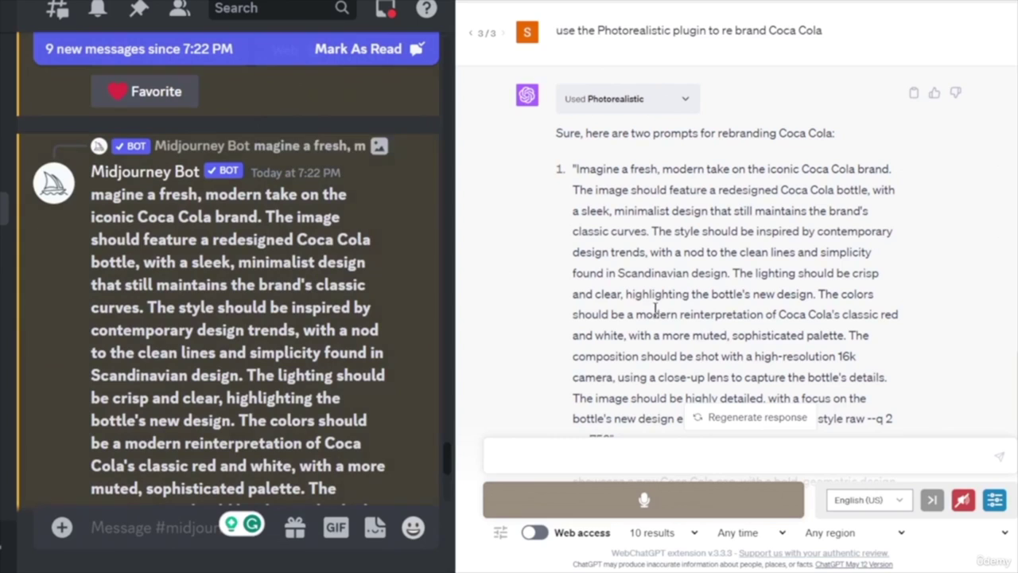
left_click_drag(827, 35, 555, 40)
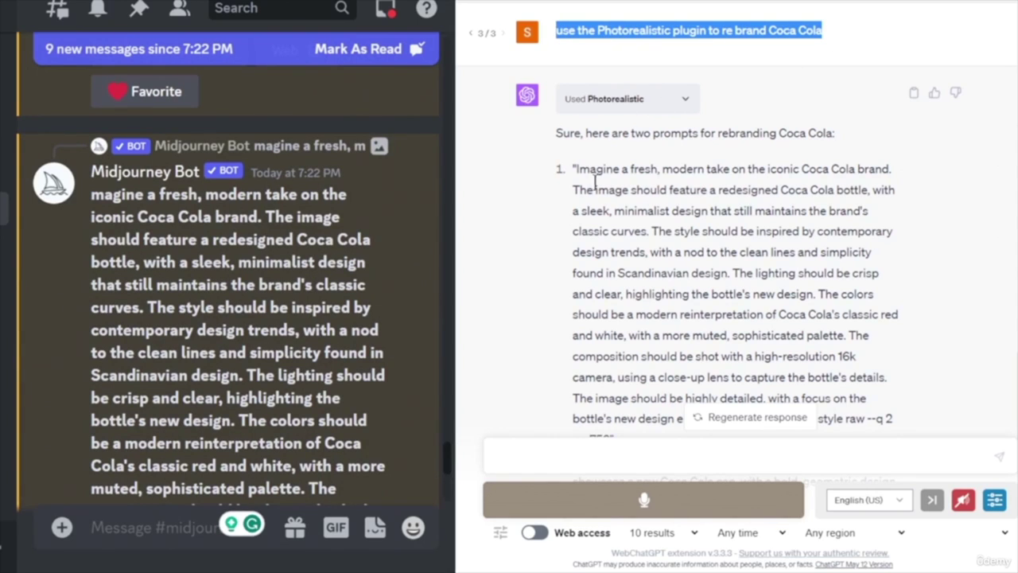
scroll(578, 167, "down", 4)
scroll(579, 167, "up", 2)
scroll(299, 321, "up", 5)
scroll(310, 342, "down", 5)
scroll(318, 370, "up", 2)
scroll(318, 370, "down", 5)
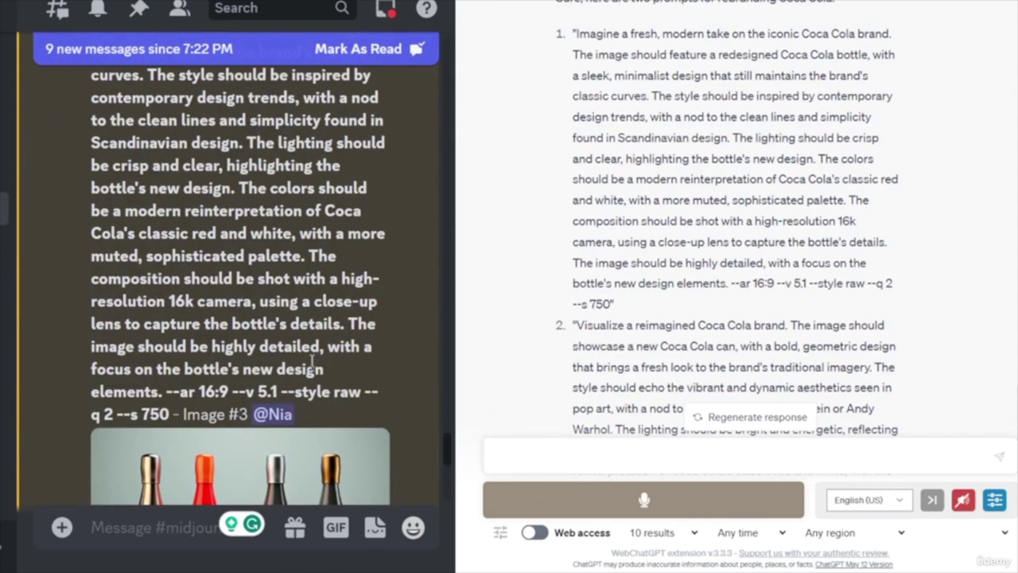
scroll(318, 367, "up", 4)
scroll(316, 382, "down", 8)
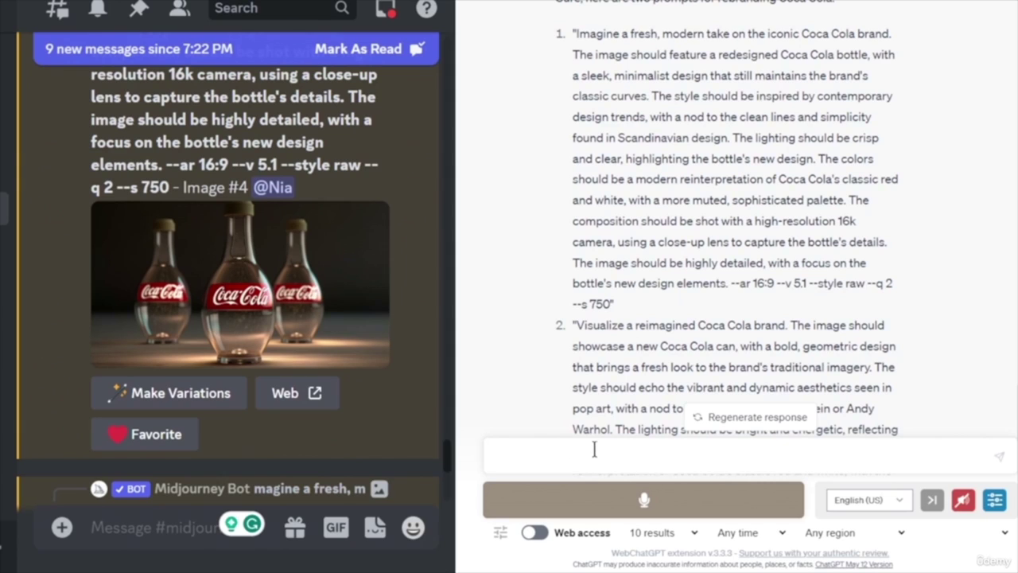
- Send the Photorealistic-plugin request for a barbecue stand's logo, menu and packaging identity
type("use the Photorealistic plugin to  create a brand identity for a fictional barbecue stand , including a logo, menu design, and packaging")
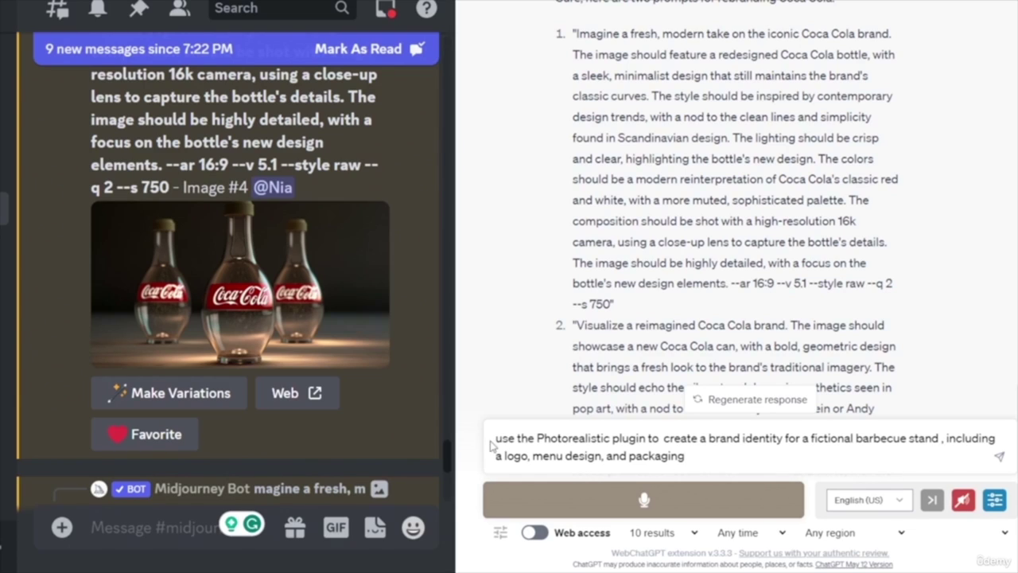
left_click_drag(498, 439, 644, 442)
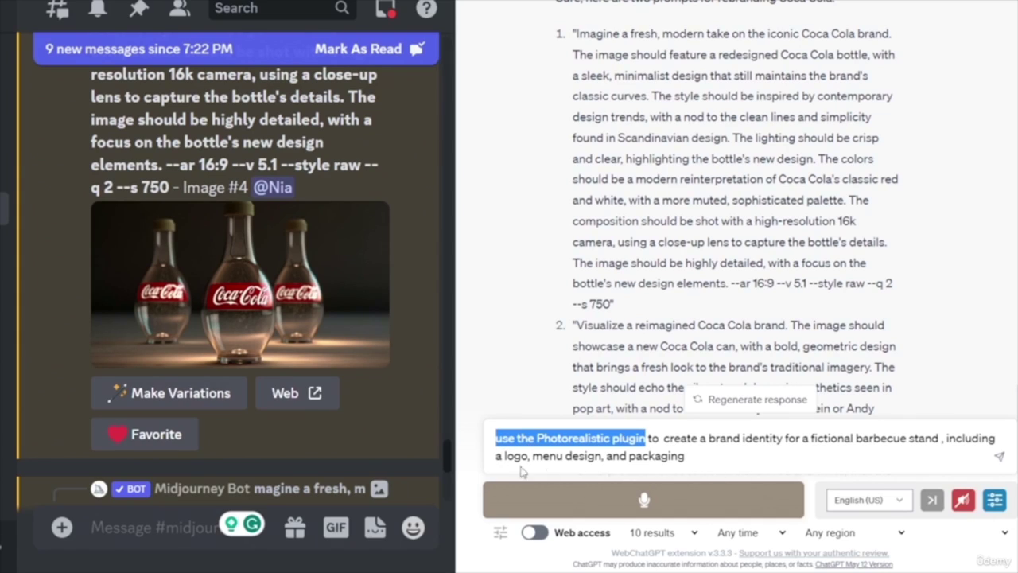
left_click(682, 460)
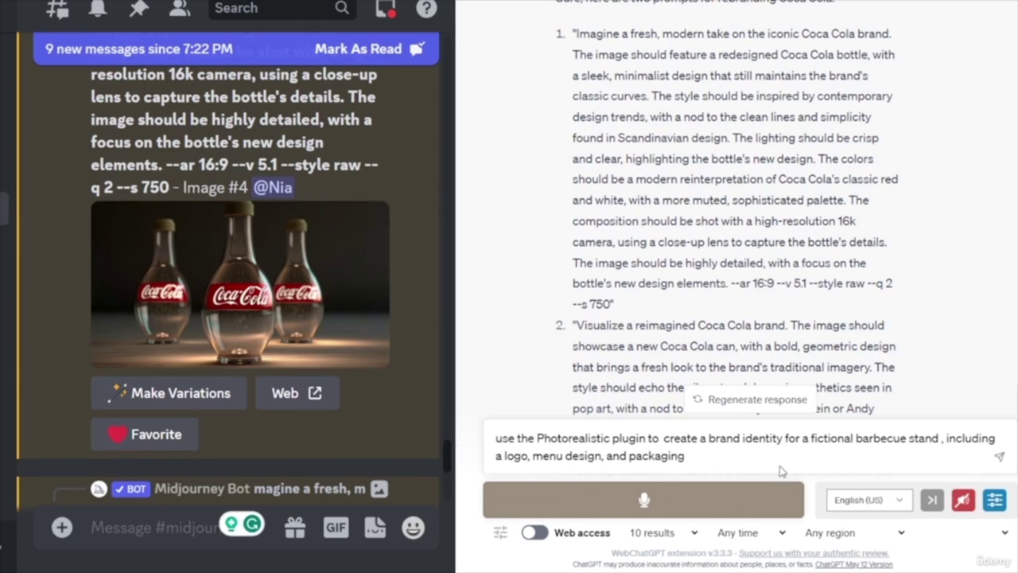
key("Return")
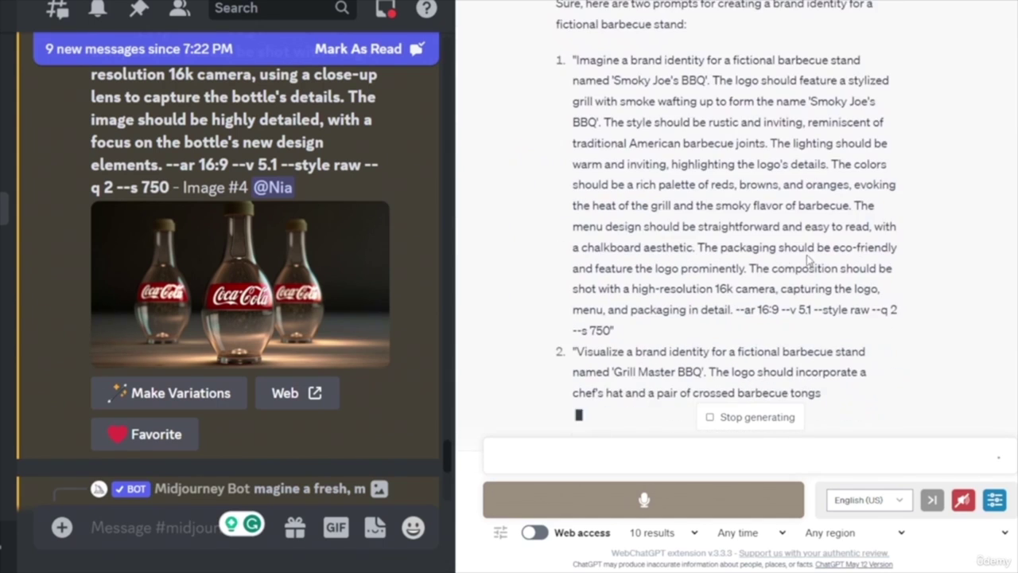
- Submit the Smoky Joe's BBQ prompt from ChatGPT to Midjourney with /imagine
left_click_drag(576, 57, 612, 338)
key("ctrl+c")
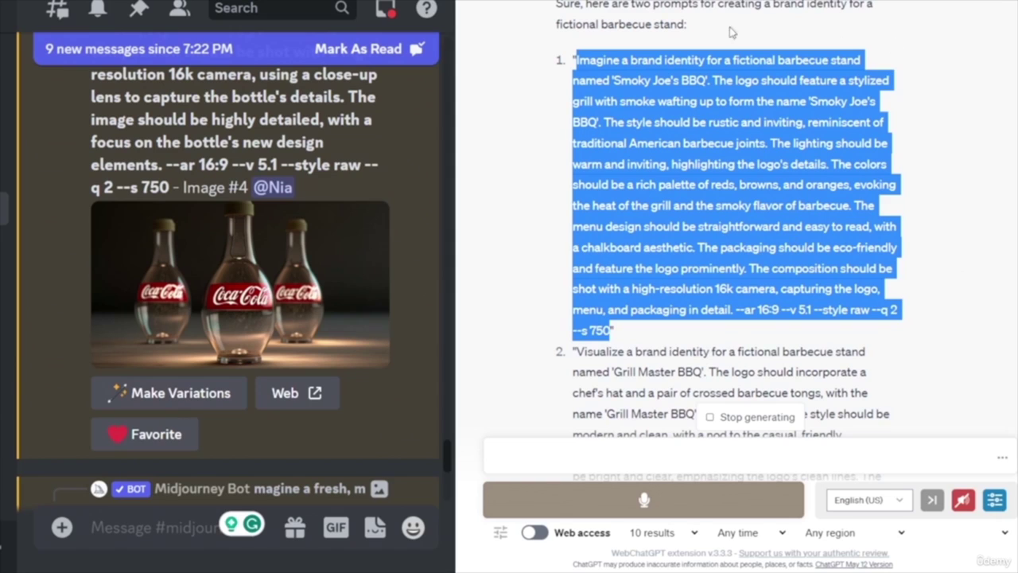
left_click(116, 528)
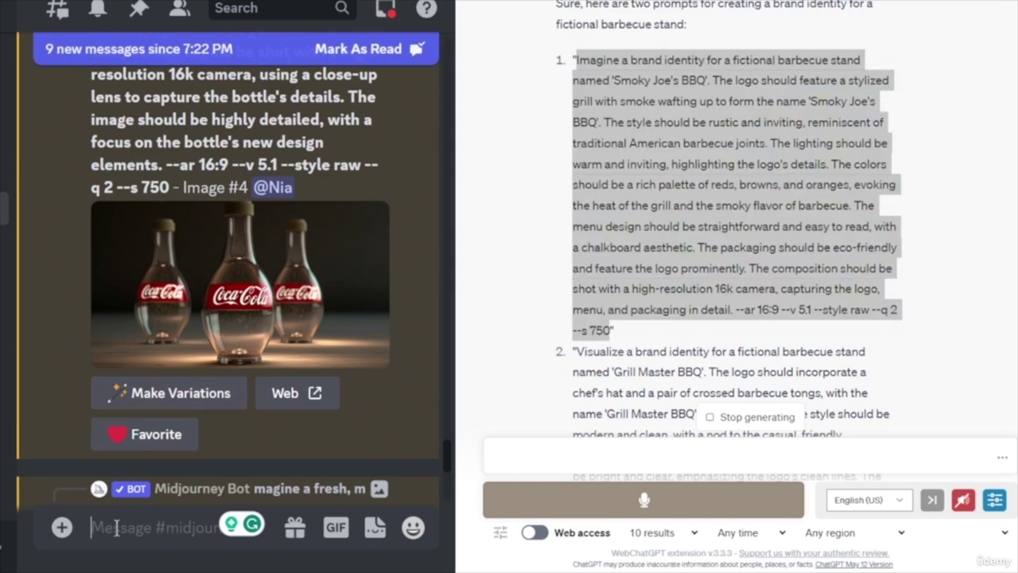
type("/")
key("Return")
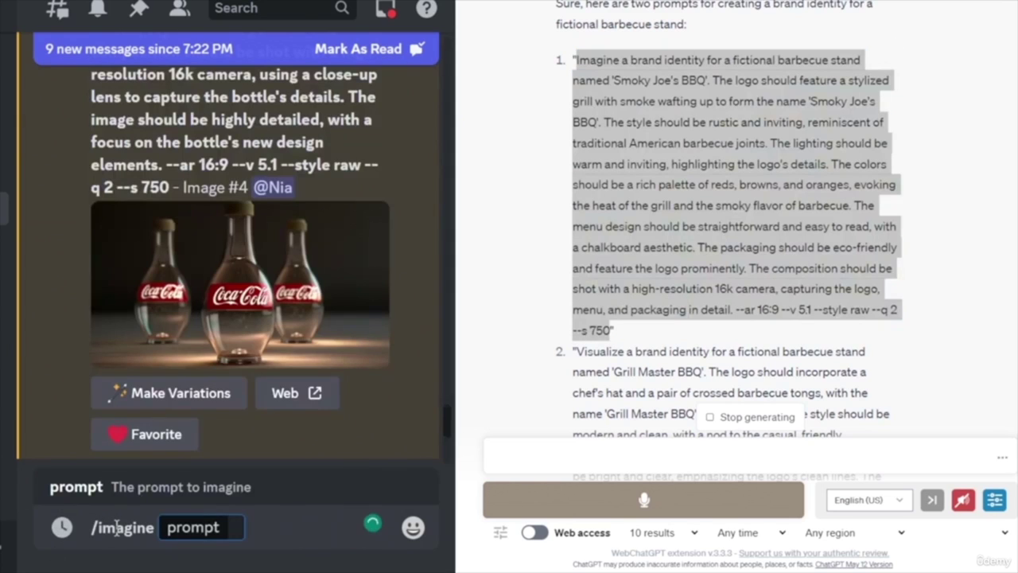
key("ctrl+v")
key("Return")
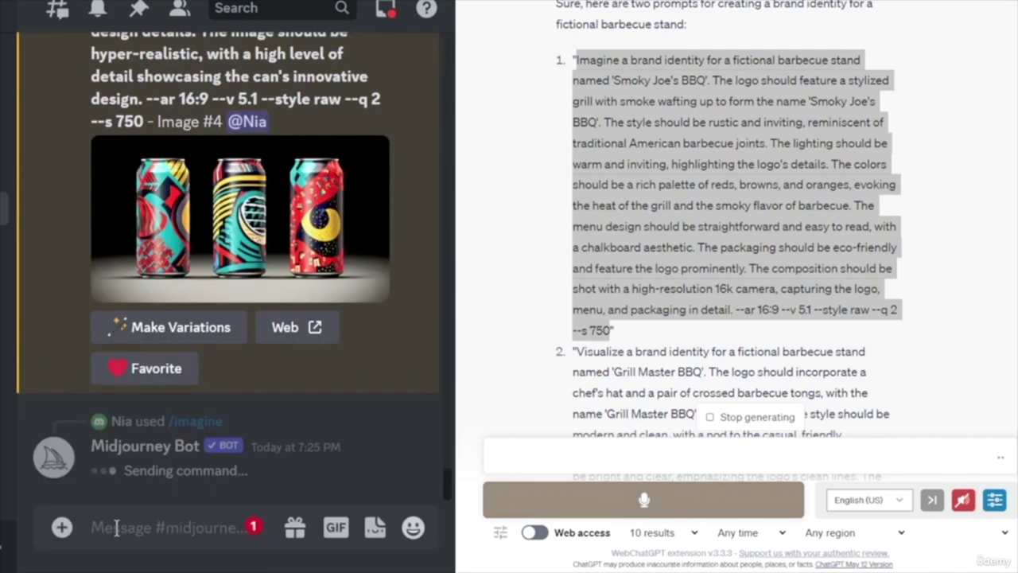
- Submit the Grill Master BBQ prompt with /imagine, then regenerate ChatGPT's barbecue prompts
scroll(806, 261, "down", 2)
scroll(805, 261, "down", 2)
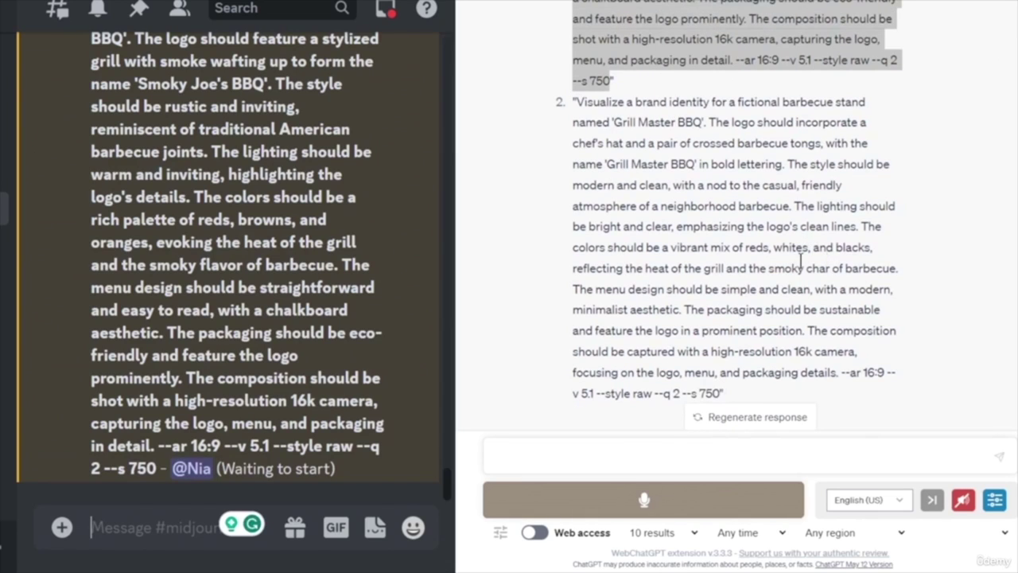
left_click_drag(576, 102, 721, 393)
key("ctrl+c")
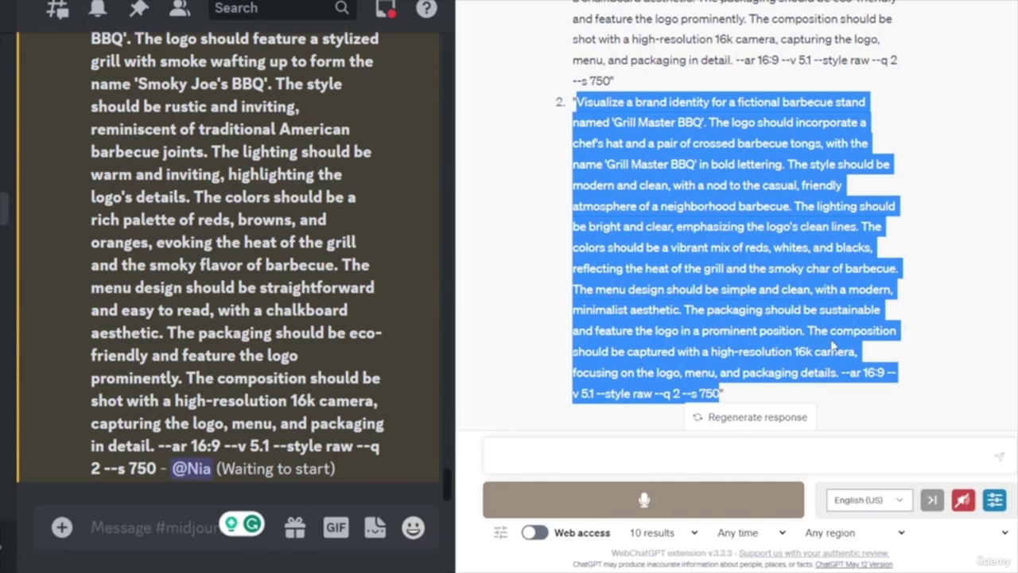
left_click(127, 530)
type("/imagine")
key("Tab")
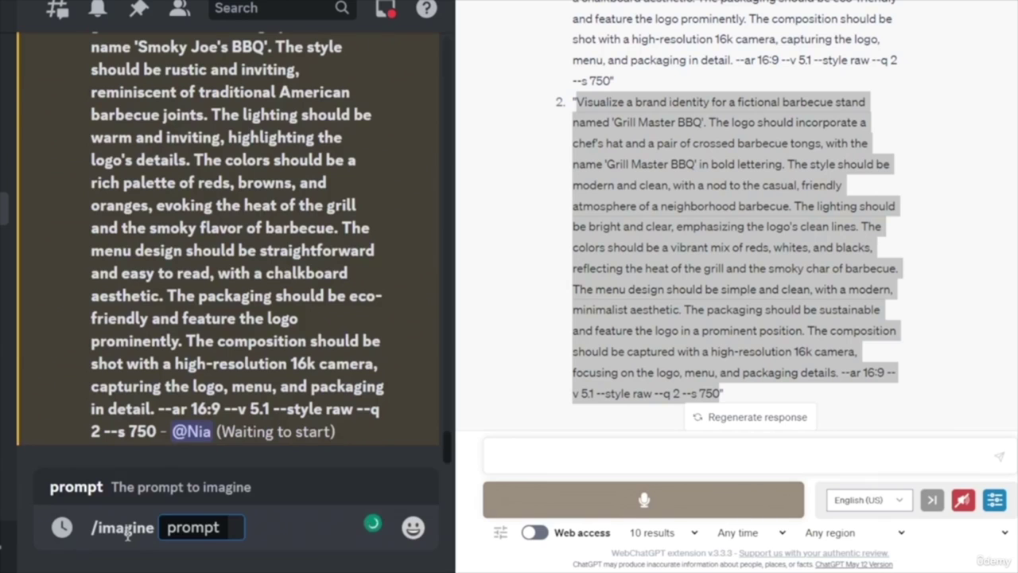
key("ctrl+v")
key("Return")
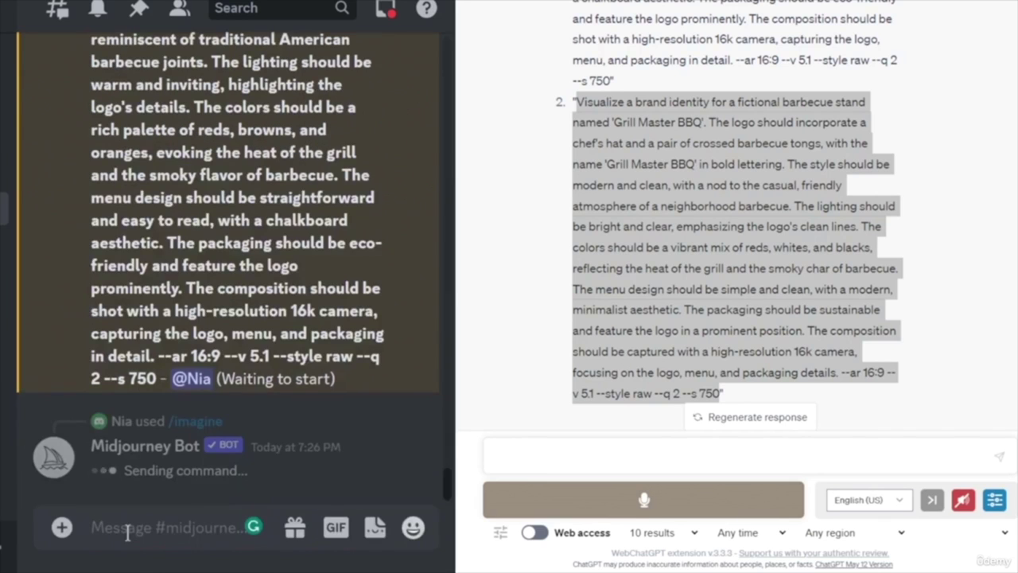
left_click(760, 417)
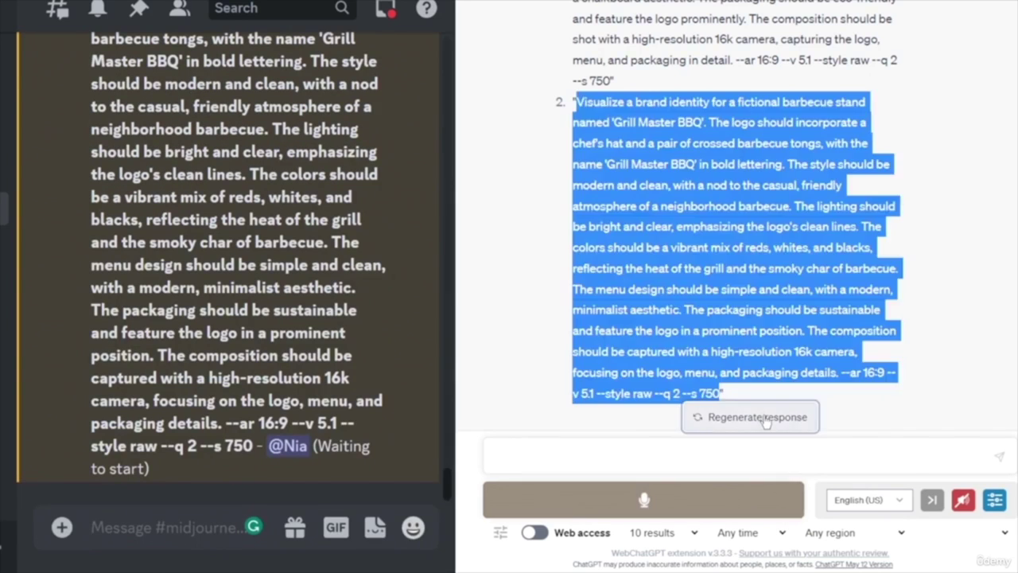
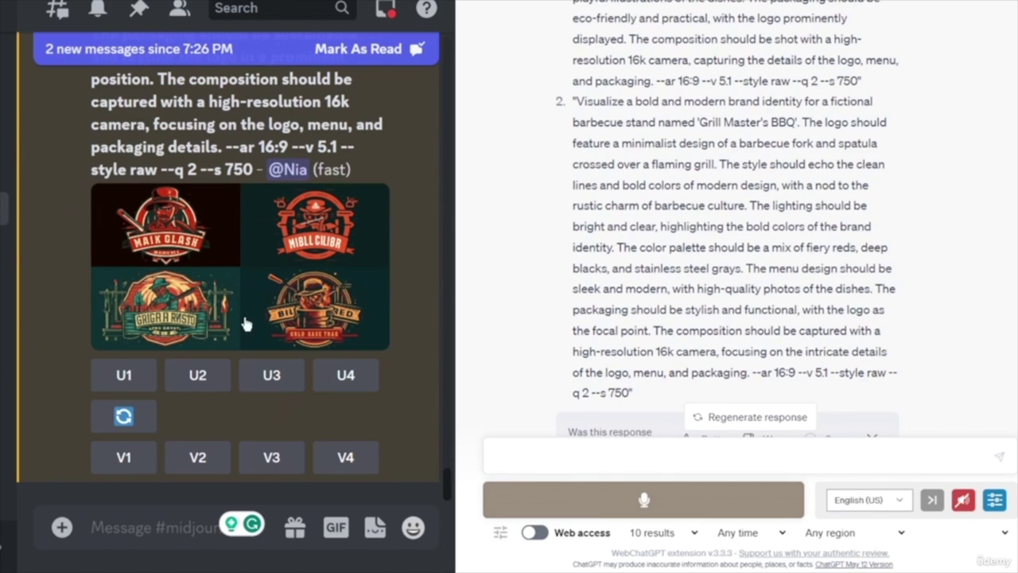
- Edit the brand request so a logo, menu design and packaging become lines 1–3 after a colon
scroll(320, 292, "up", 2)
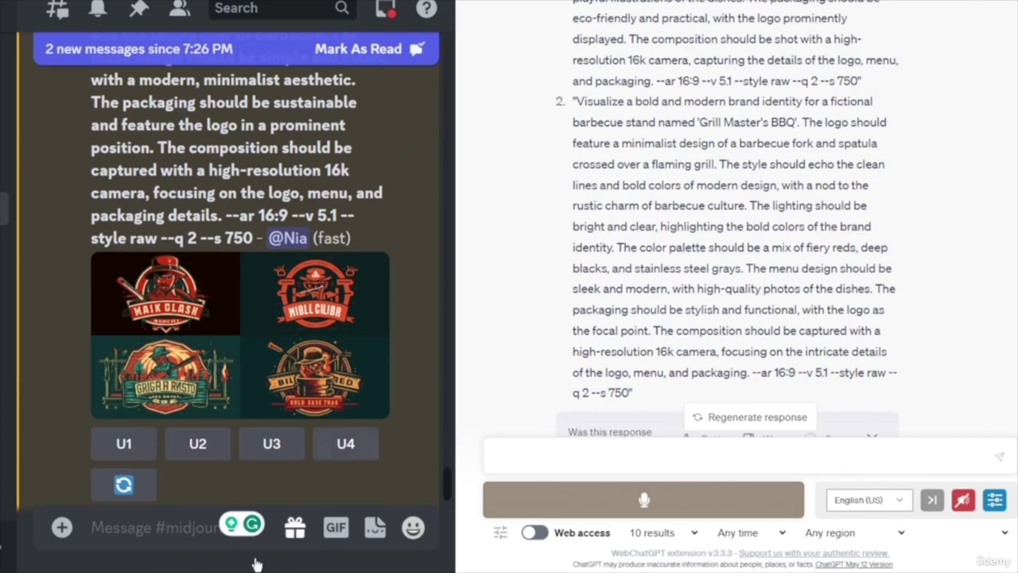
scroll(805, 239, "up", 5)
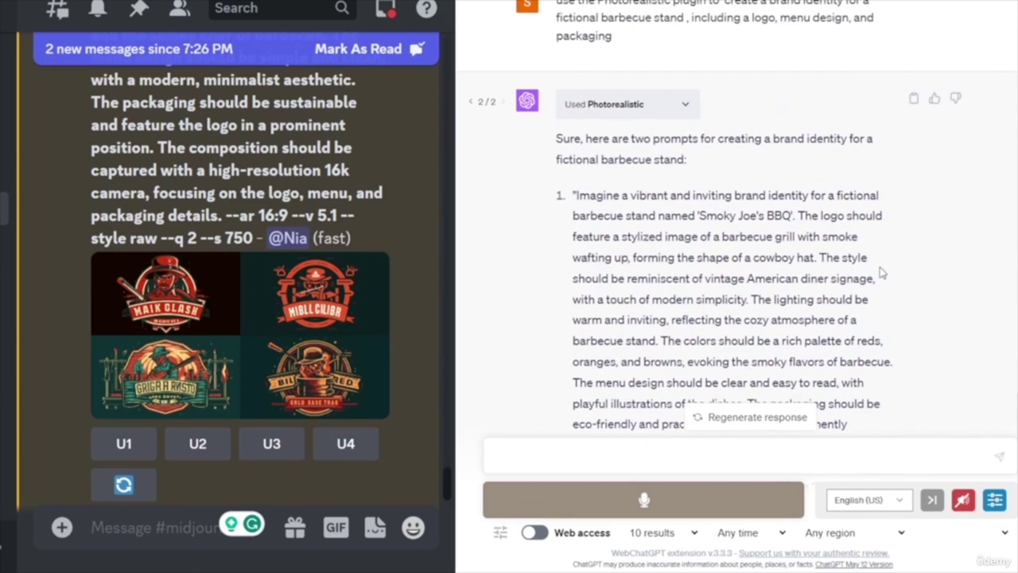
scroll(794, 176, "up", 2)
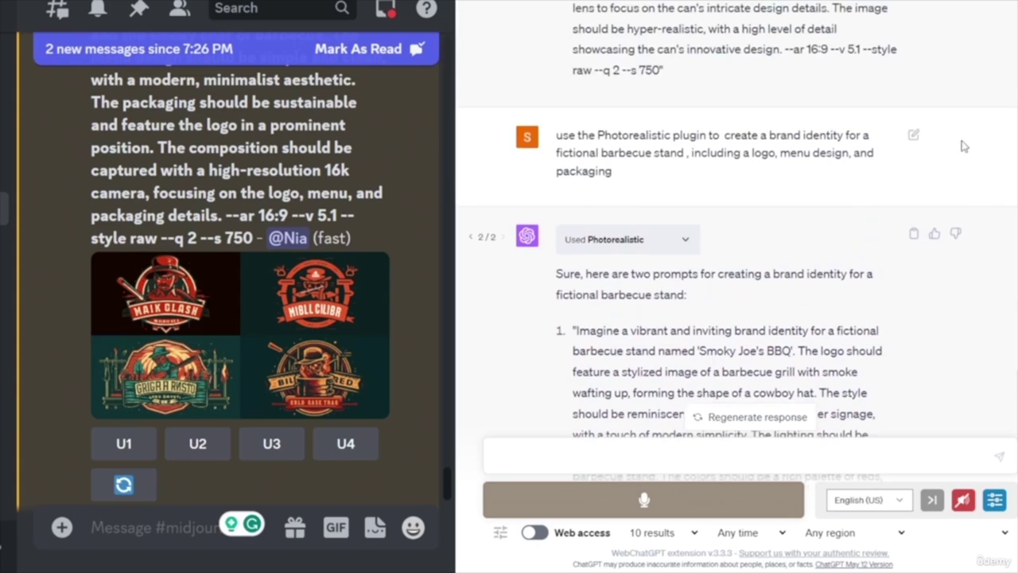
left_click(916, 136)
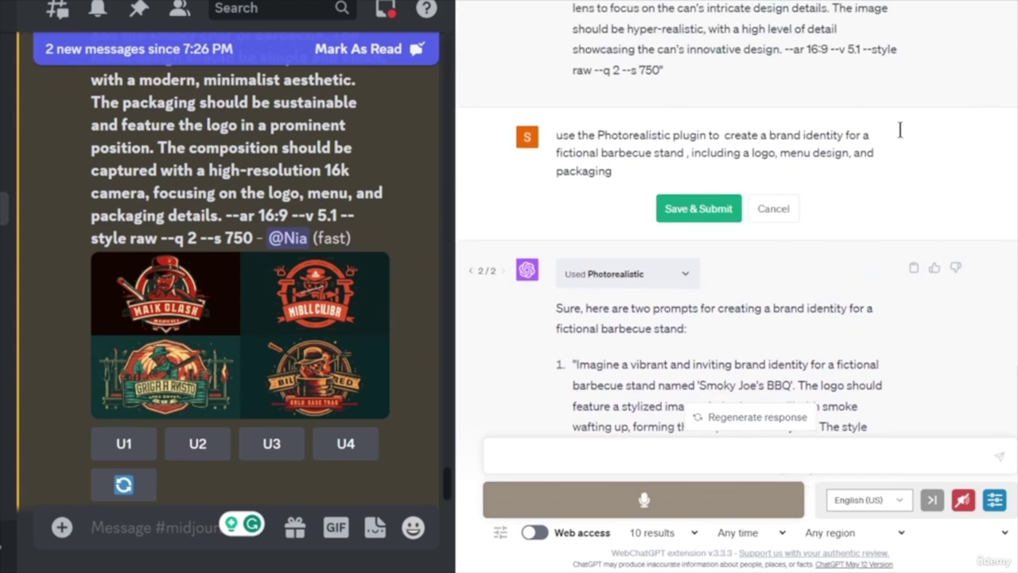
left_click(742, 152)
type(":")
type(" 1.")
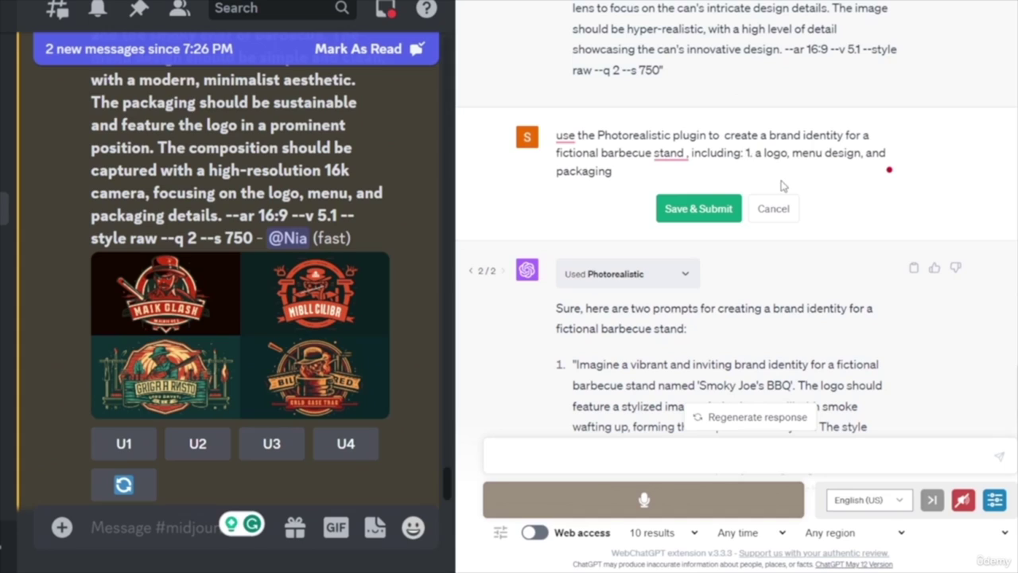
key("shift+Return")
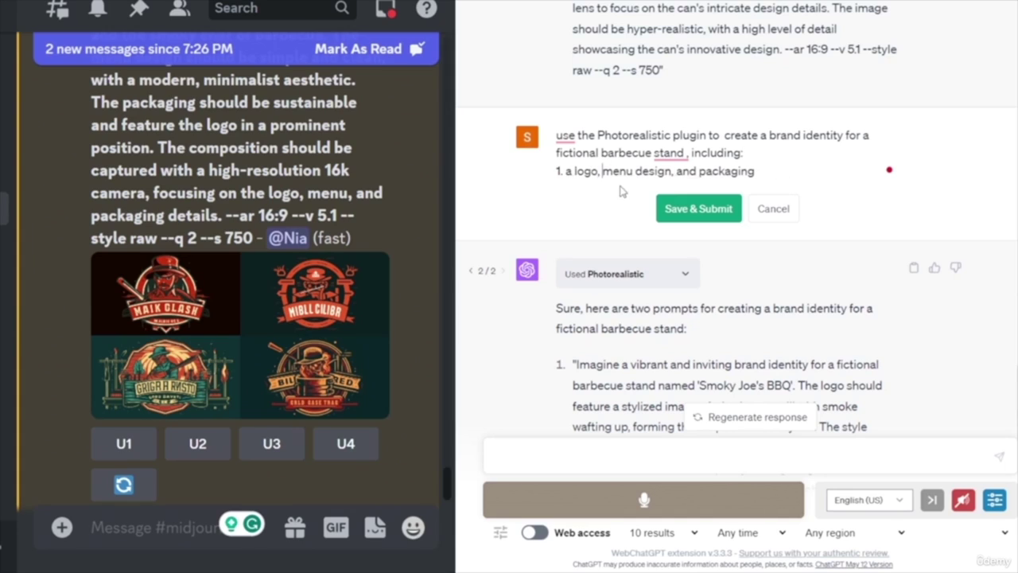
key("shift+Return")
type("2.")
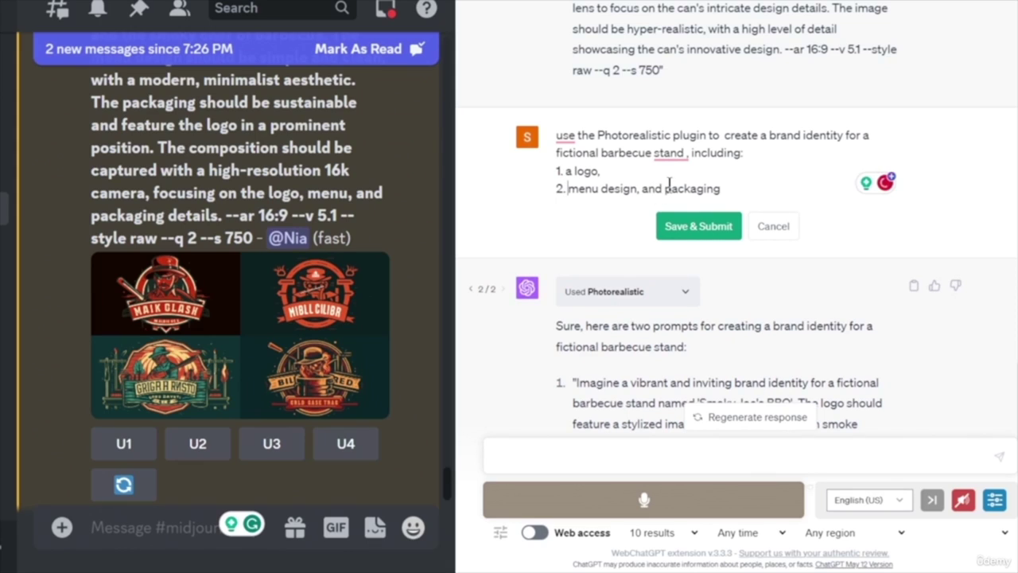
key("Return")
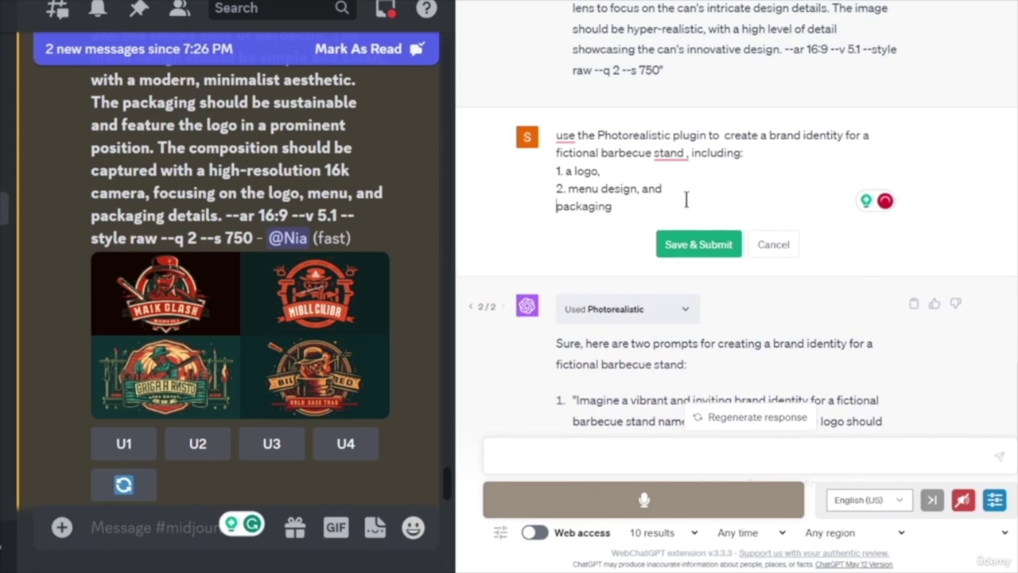
type("3.")
- Delete the leftover 'and' and commas from the list and resubmit the edited request
left_click_drag(664, 189, 637, 197)
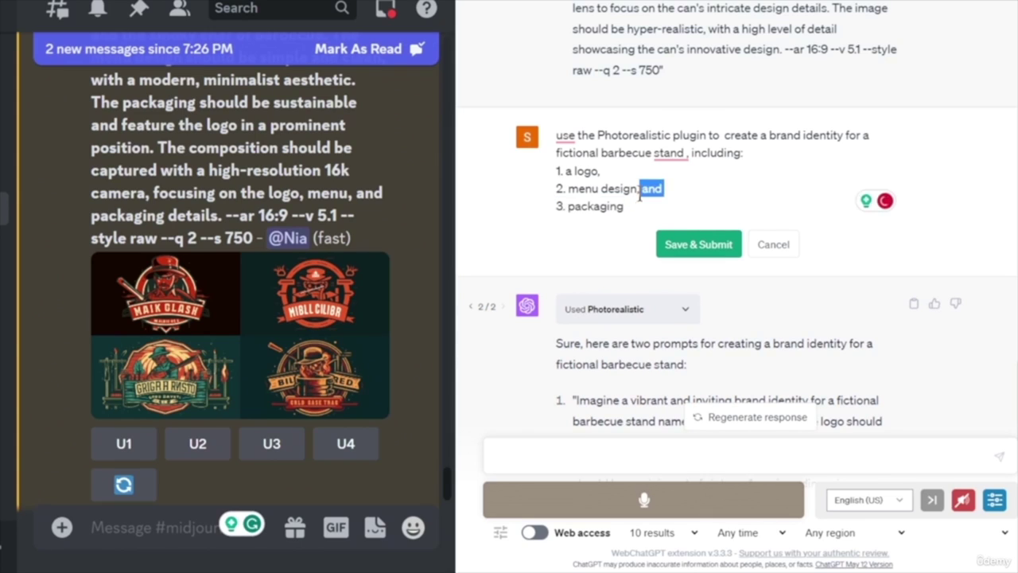
key("BackSpace")
key("Up")
key("BackSpace")
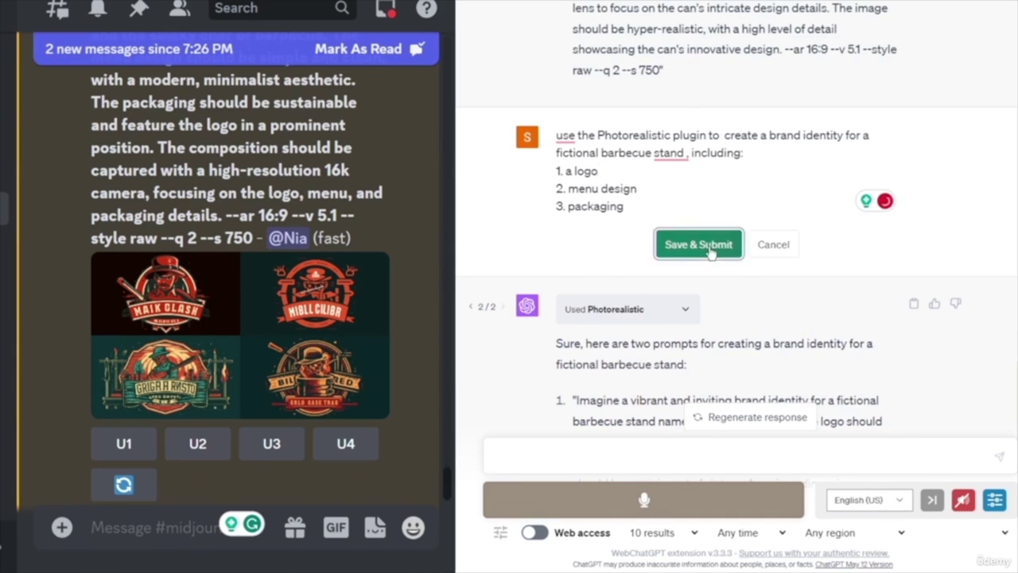
left_click(716, 247)
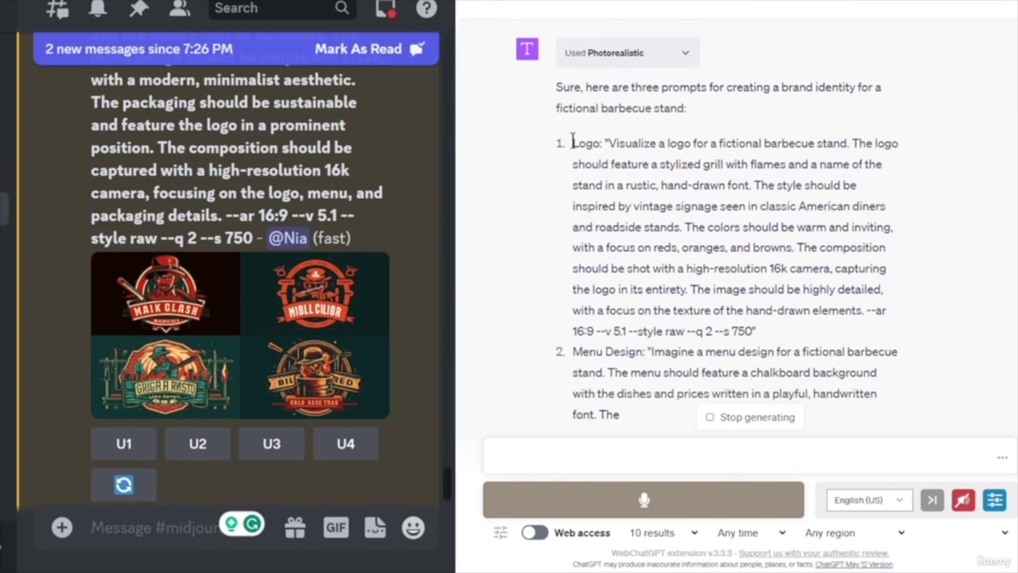
- Copy the Logo prompt from ChatGPT's three-prompt answer and return to the Discord message box
left_click_drag(574, 144, 752, 331)
key("ctrl+c")
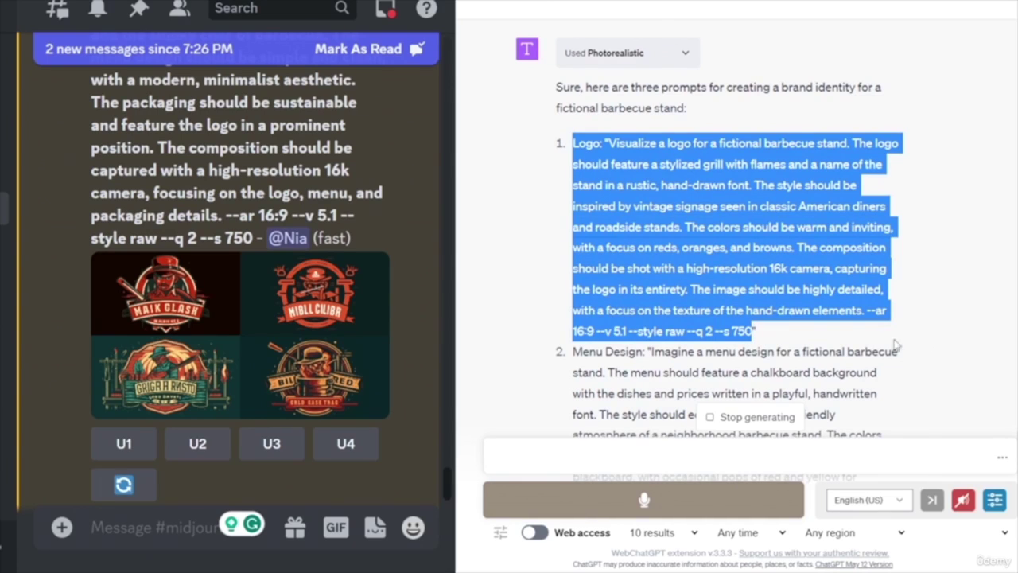
scroll(257, 369, "down", 5)
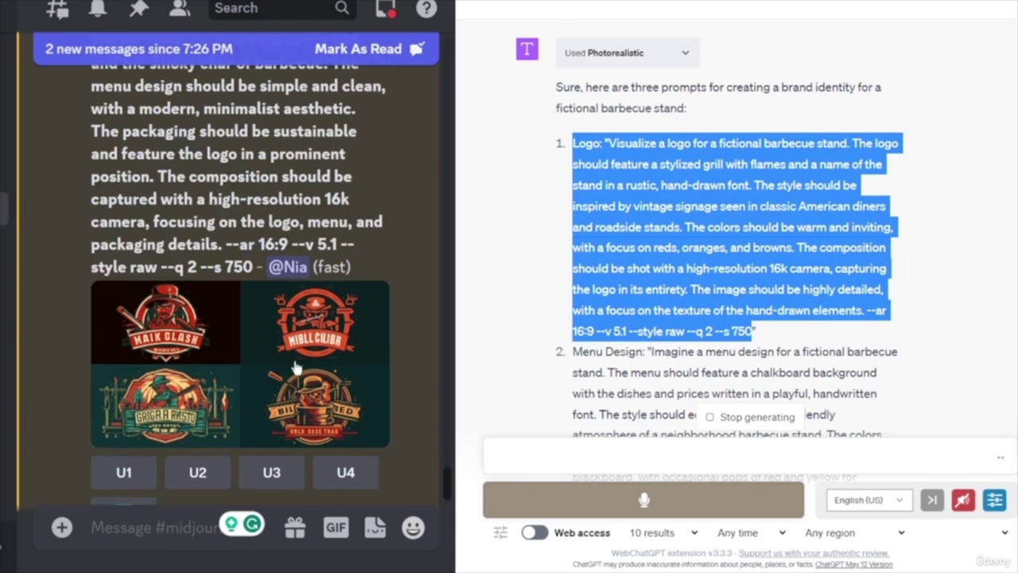
scroll(322, 375, "up", 5)
scroll(310, 382, "down", 4)
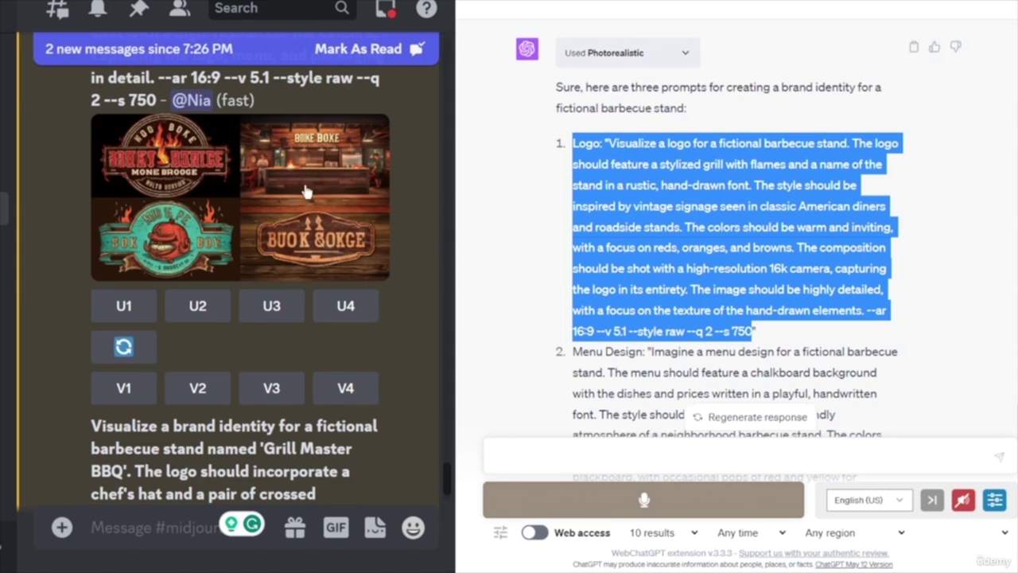
scroll(316, 272, "down", 5)
scroll(298, 285, "down", 4)
left_click(133, 524)
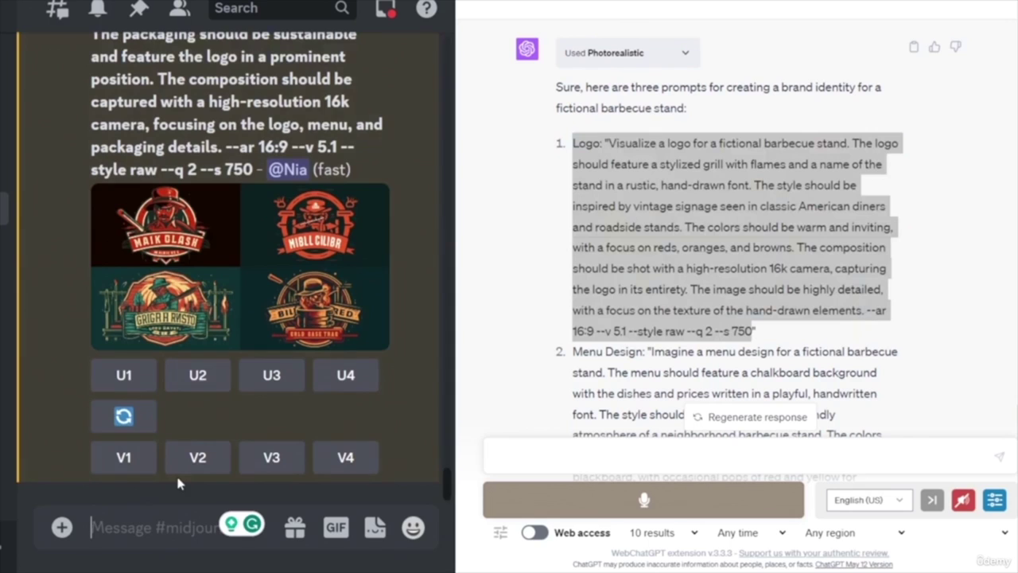
- Submit the Logo prompt to Midjourney with /imagine
type("/")
key("Return")
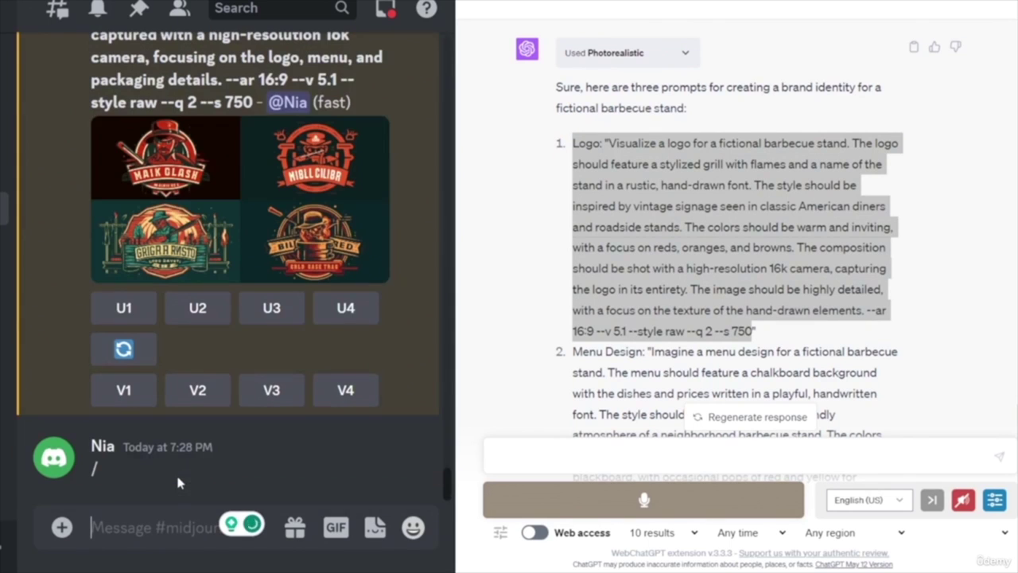
type("/imagine prompt")
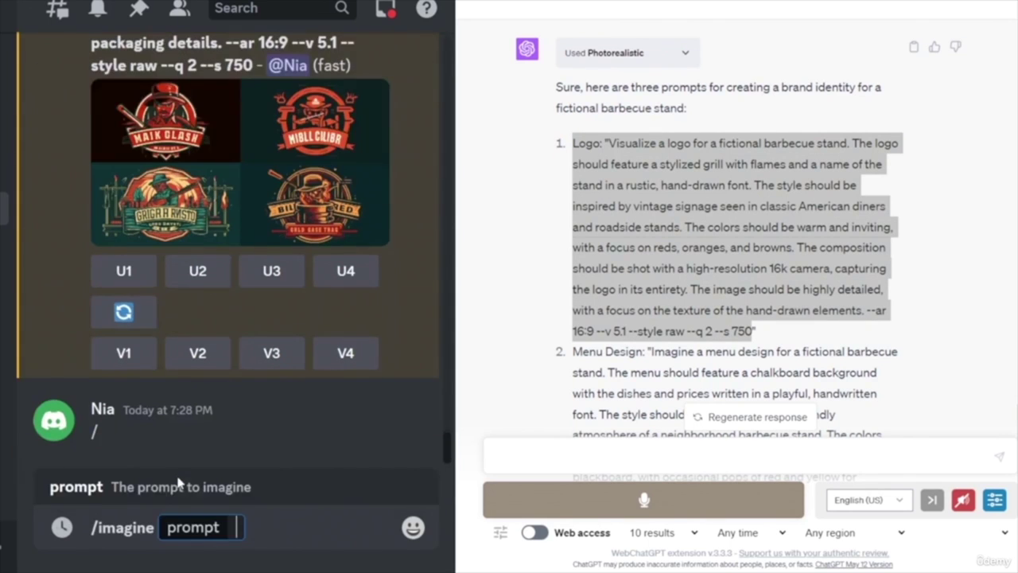
key("ctrl+v")
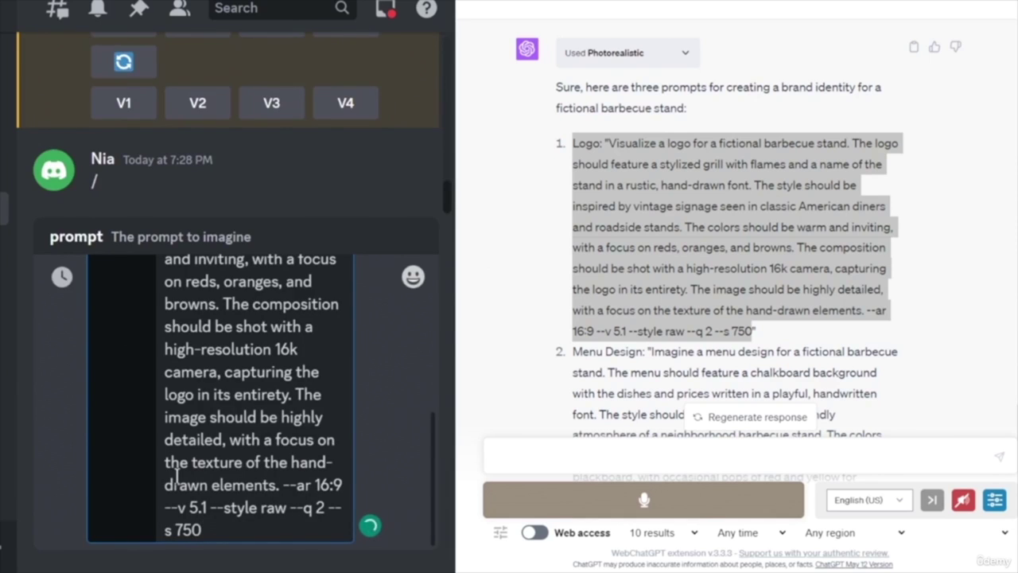
key("Return")
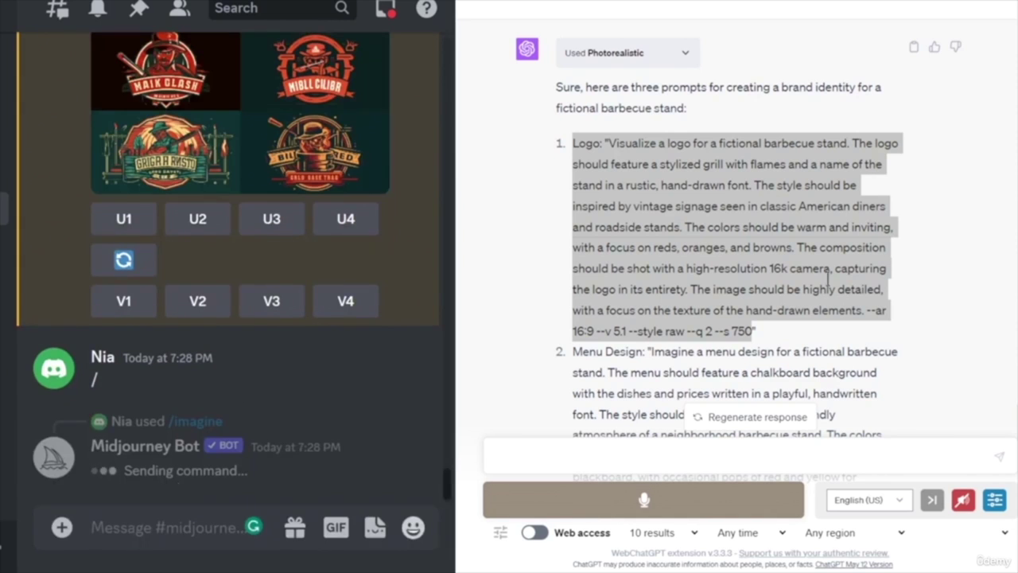
- Copy the Menu Design prompt and submit it to Midjourney with /imagine
scroll(608, 140, "down", 3)
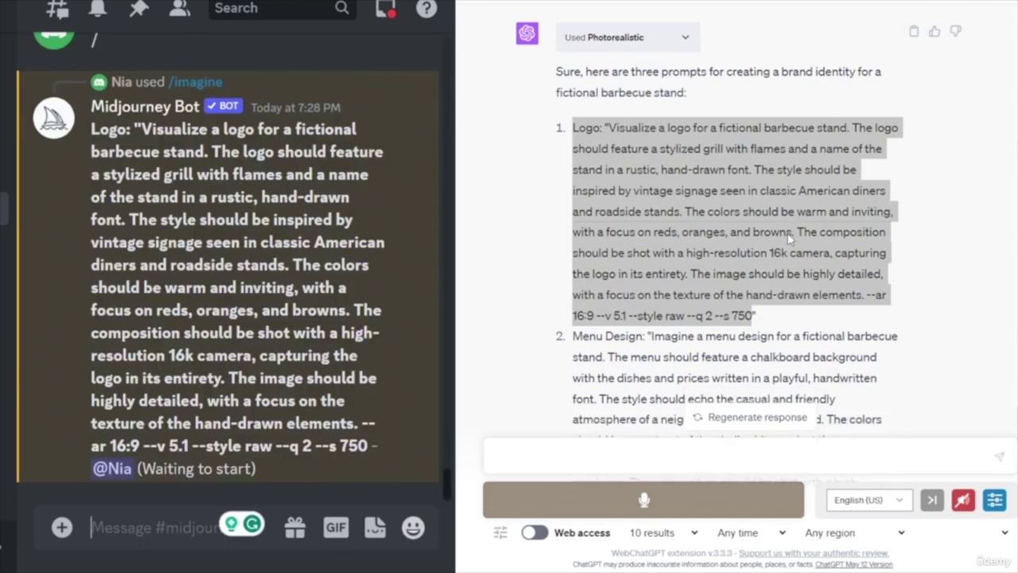
left_click_drag(573, 80, 876, 290)
key("ctrl+c")
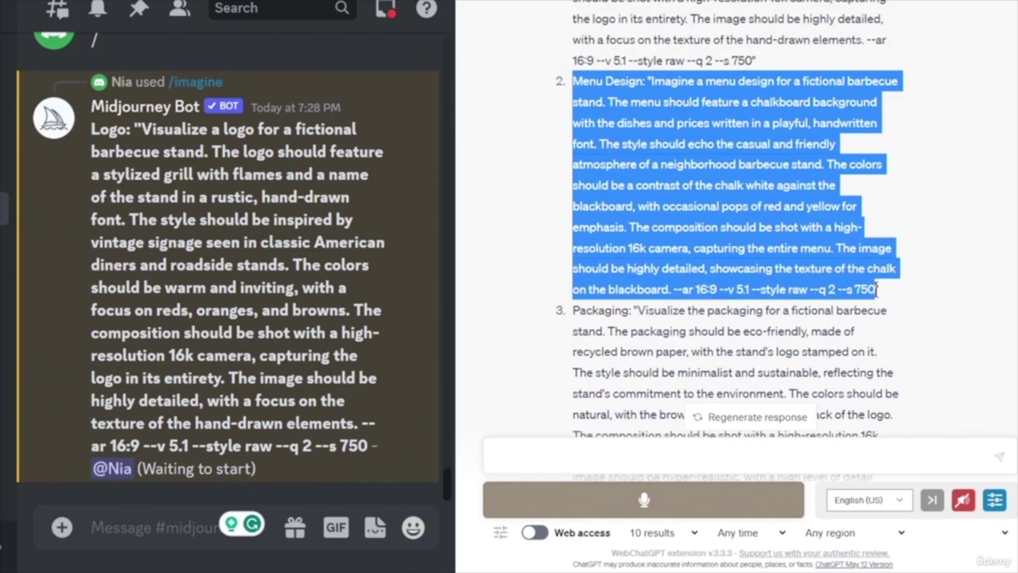
left_click(130, 527)
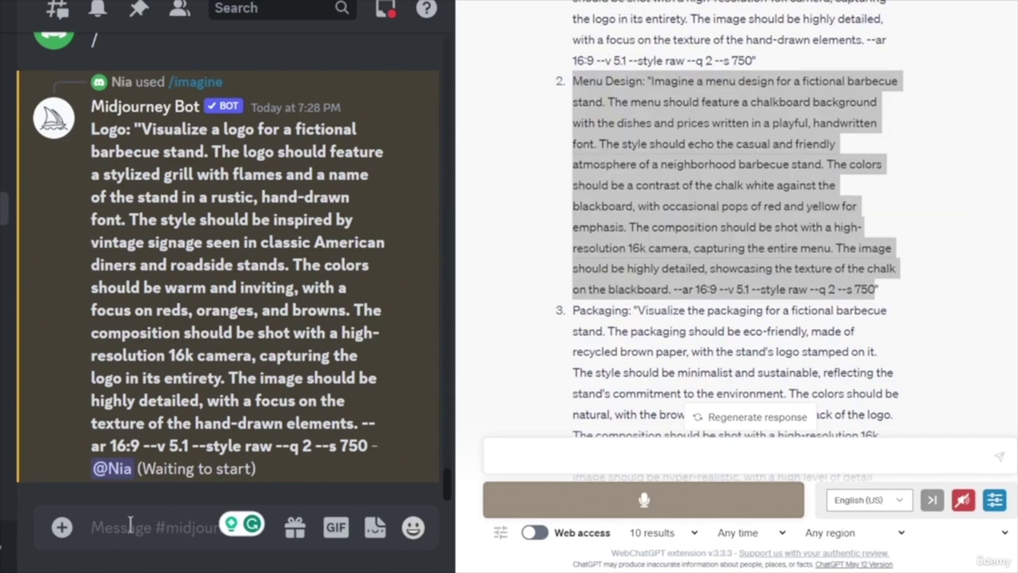
type("/")
key("Return")
key("ctrl+v")
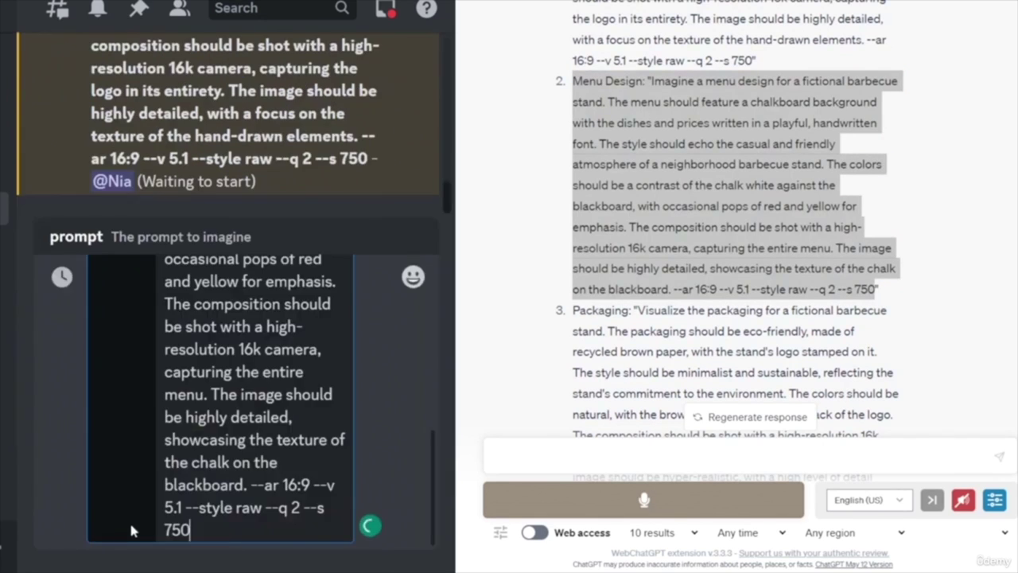
key("Return")
- Copy the Packaging prompt and submit it to Midjourney with /imagine
scroll(617, 403, "down", 2)
left_click_drag(572, 184, 720, 393)
key("ctrl+c")
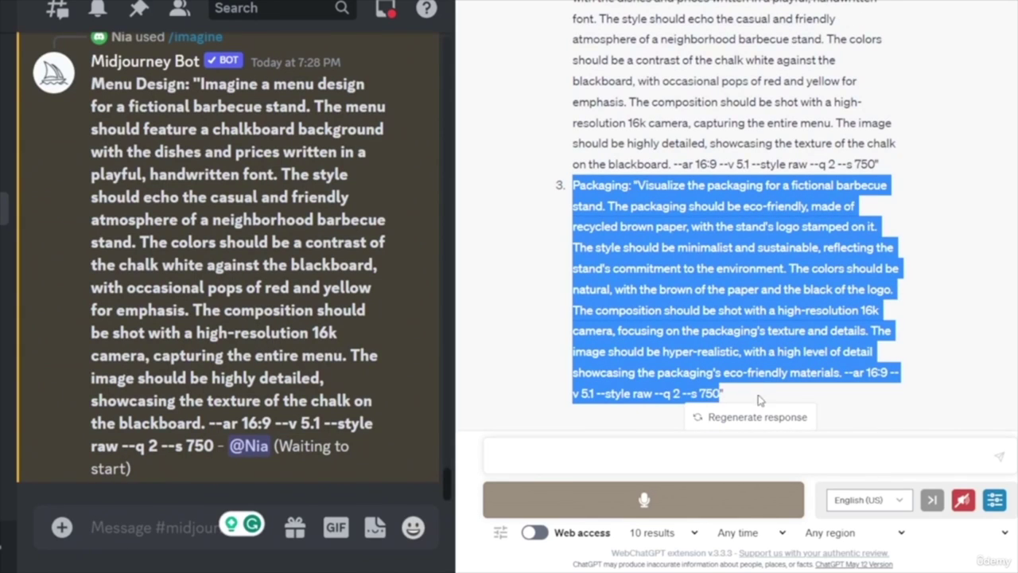
left_click(107, 528)
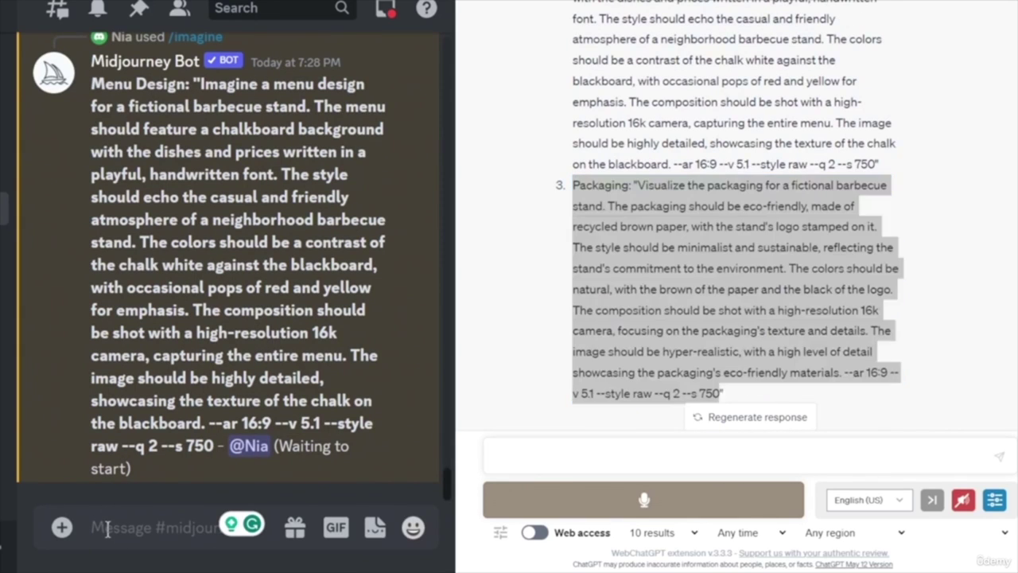
type("/")
key("Return")
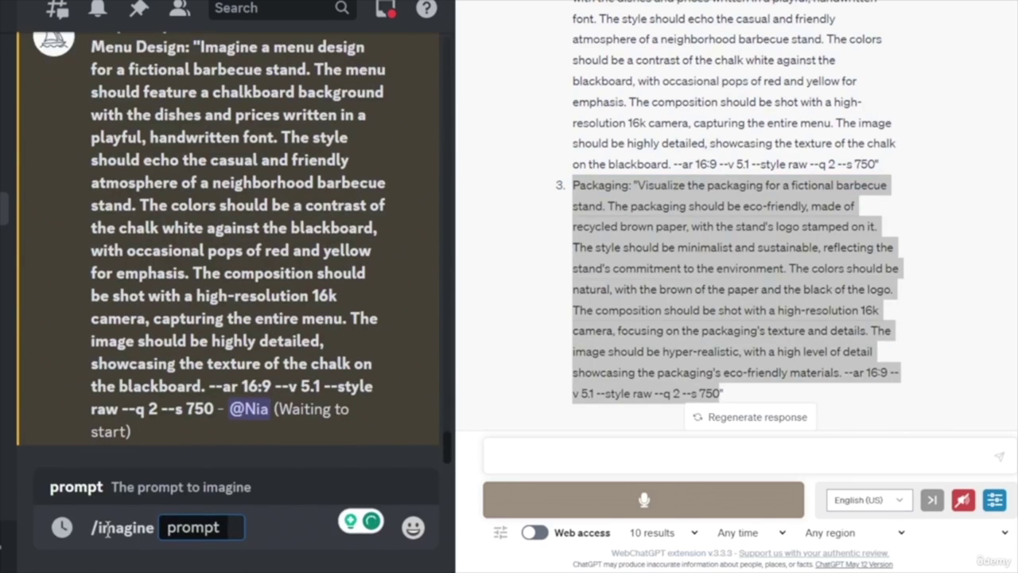
key("ctrl+v")
key("Return")
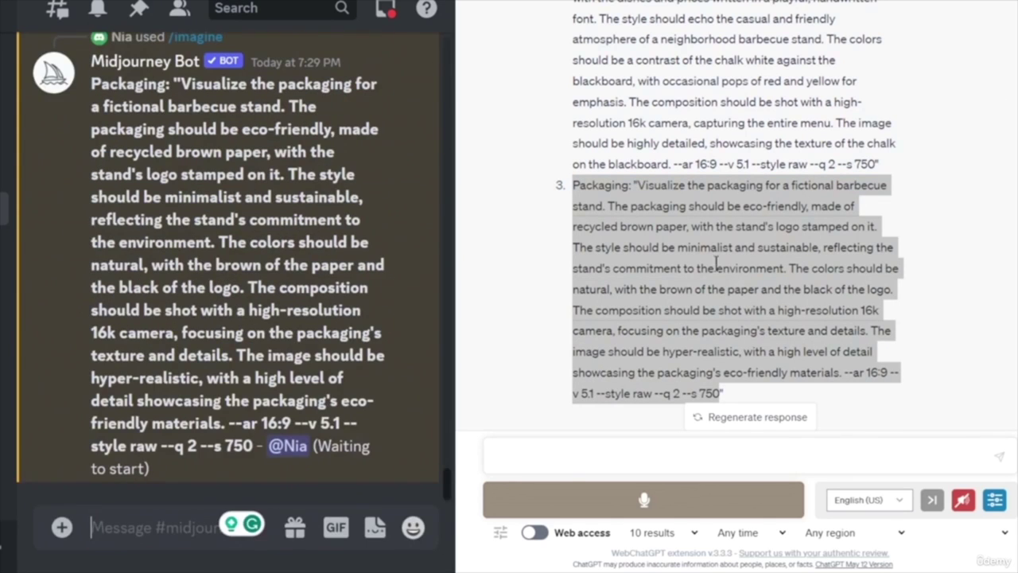
- Ask ChatGPT to continue with prompts 4–6 and select the Uniform Design prompt
left_click(553, 455)
type("continu")
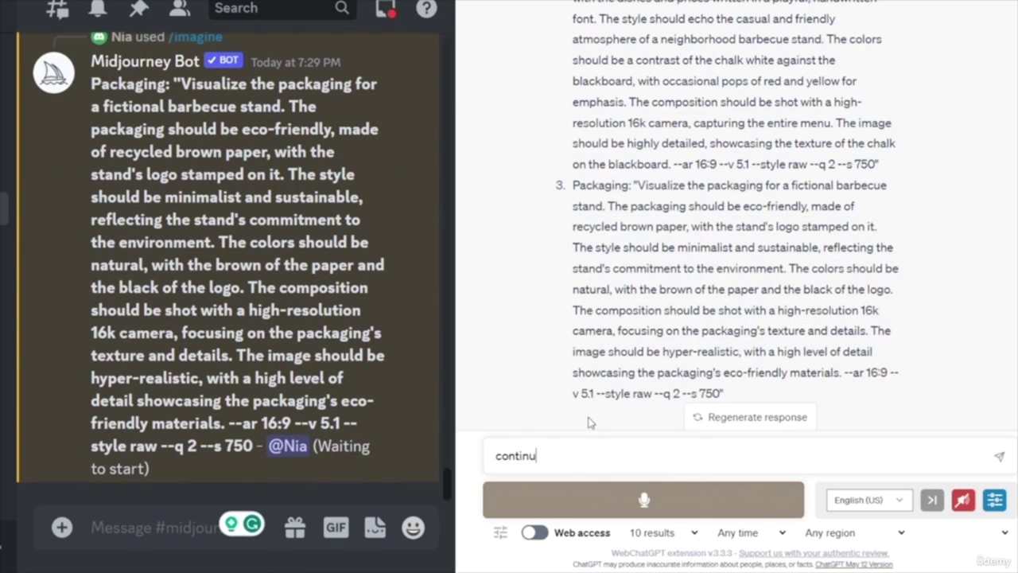
key("Return")
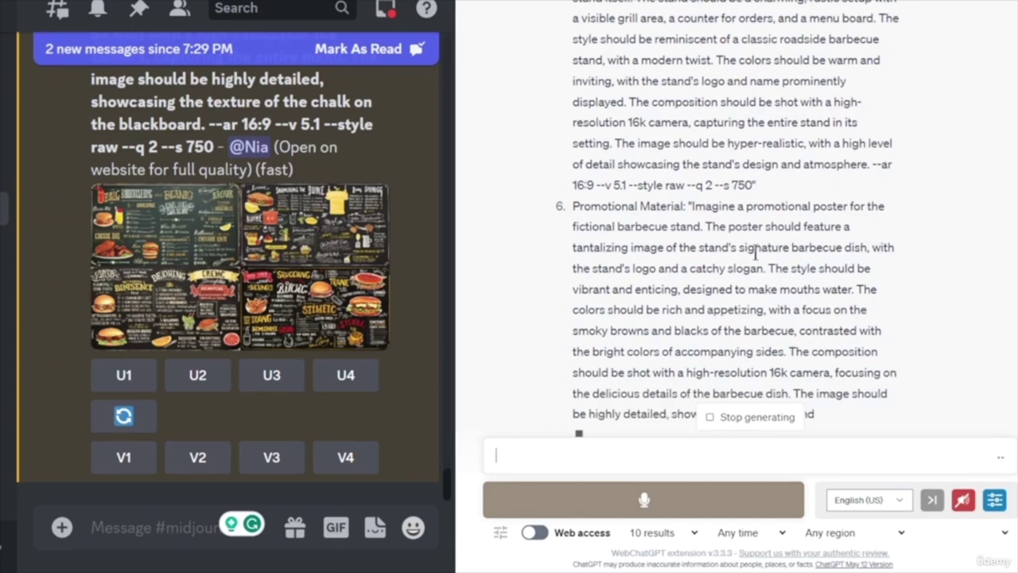
scroll(748, 251, "up", 6)
scroll(767, 262, "down", 6)
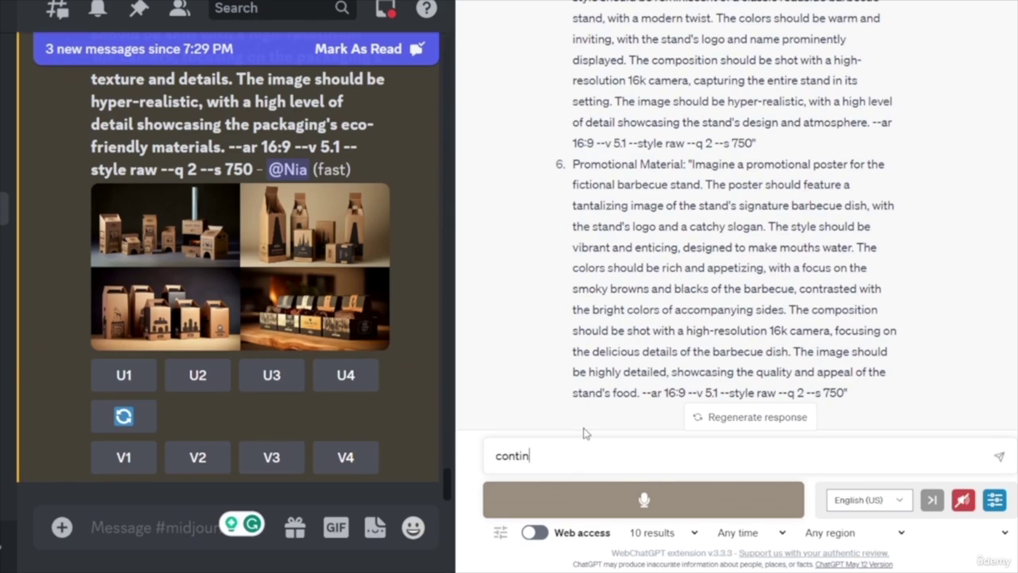
key("Return")
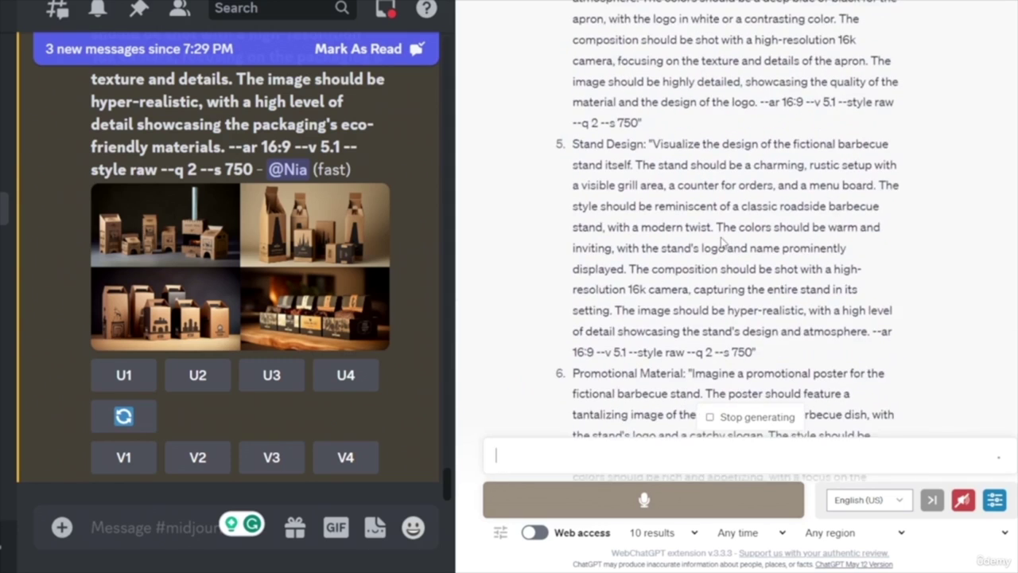
scroll(718, 235, "up", 3)
left_click_drag(575, 164, 636, 393)
key("ctrl+c")
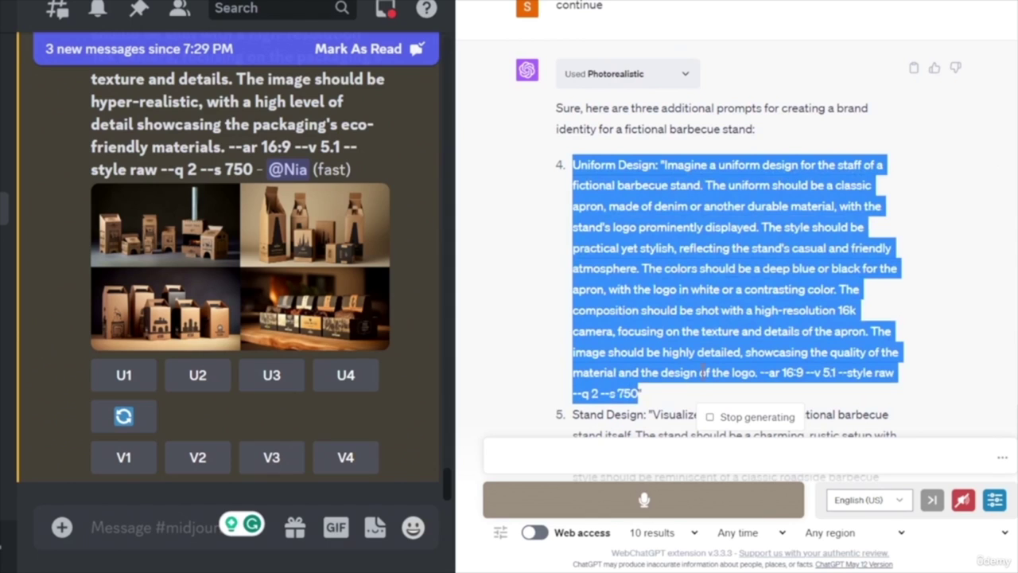
- Submit the copied barbecue prompt to Midjourney as an /imagine job
left_click(118, 527)
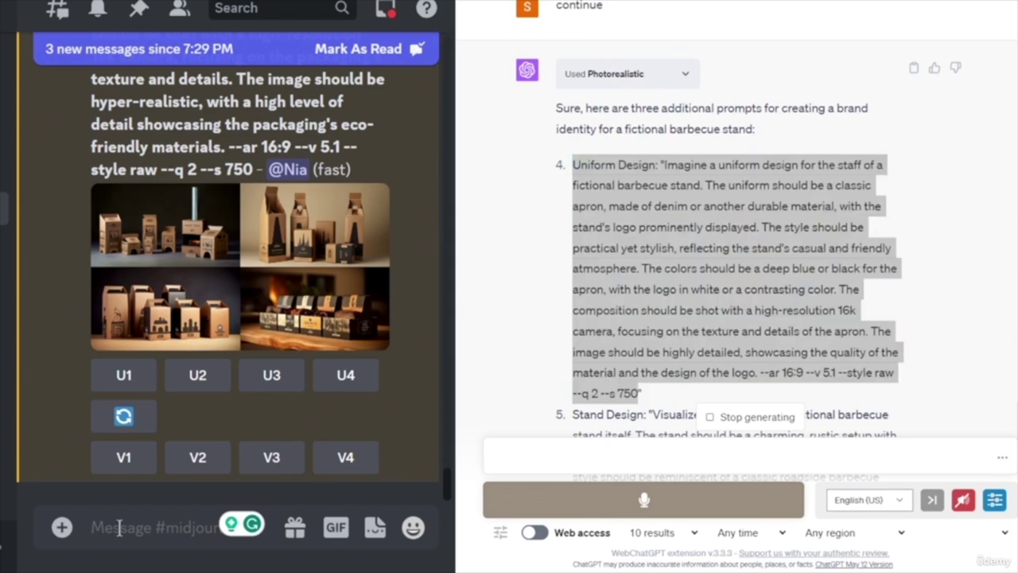
type("/")
key("Return")
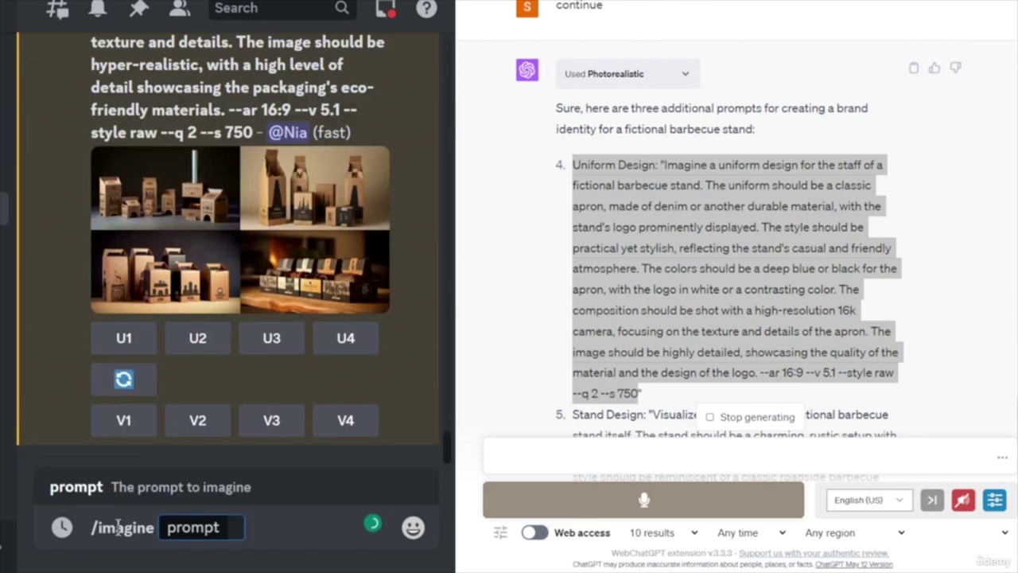
key("ctrl+v")
key("Return")
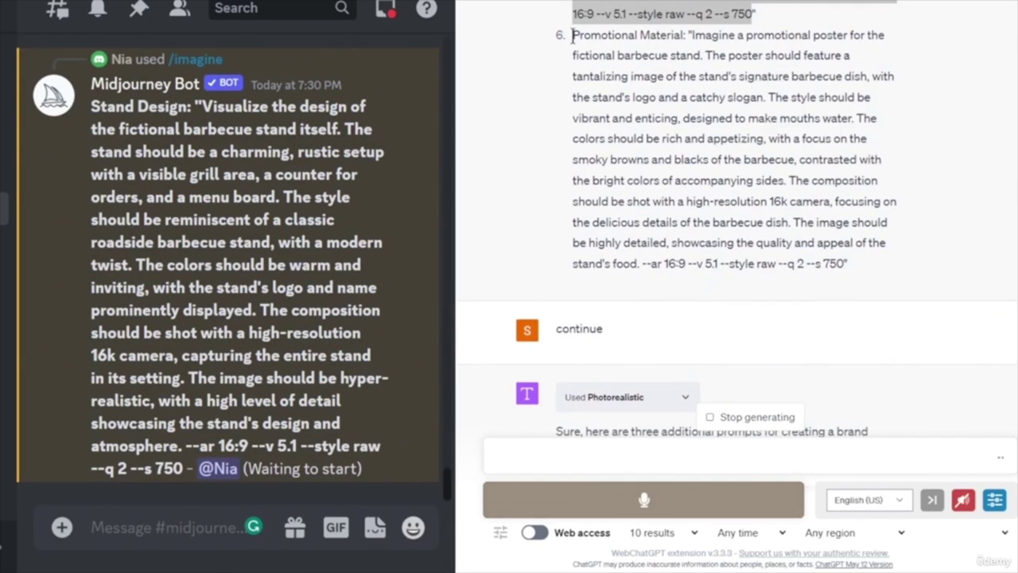
- Copy the Promotional Material poster prompt and submit it to Midjourney
left_click_drag(572, 35, 849, 273)
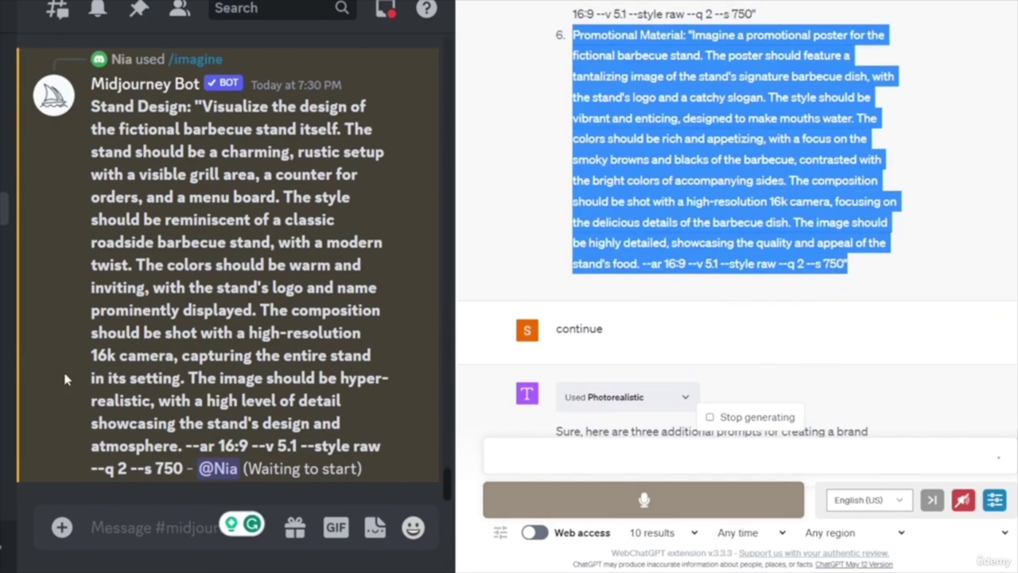
left_click(131, 528)
type("/i")
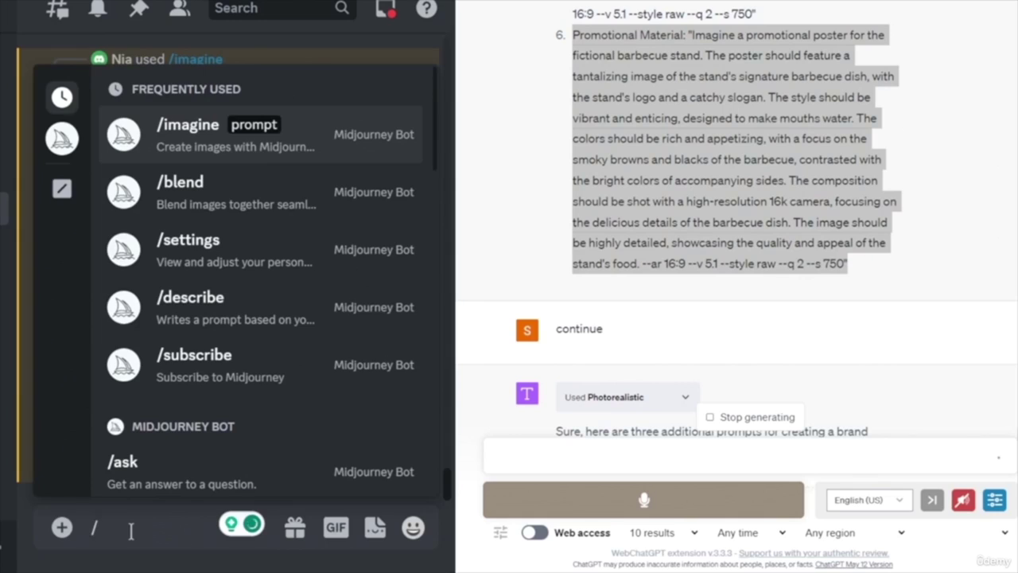
key("Return")
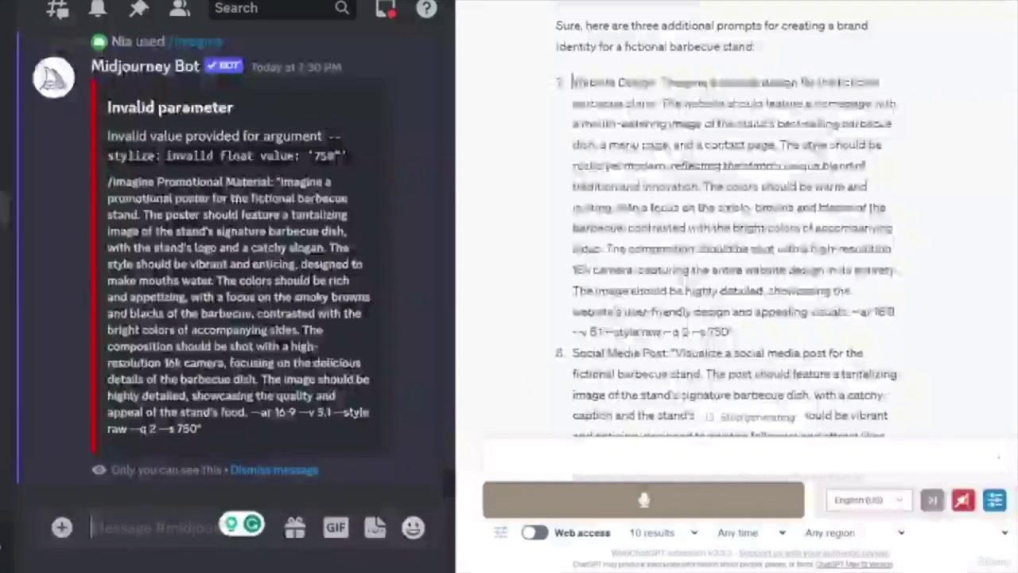
left_click_drag(572, 82, 776, 334)
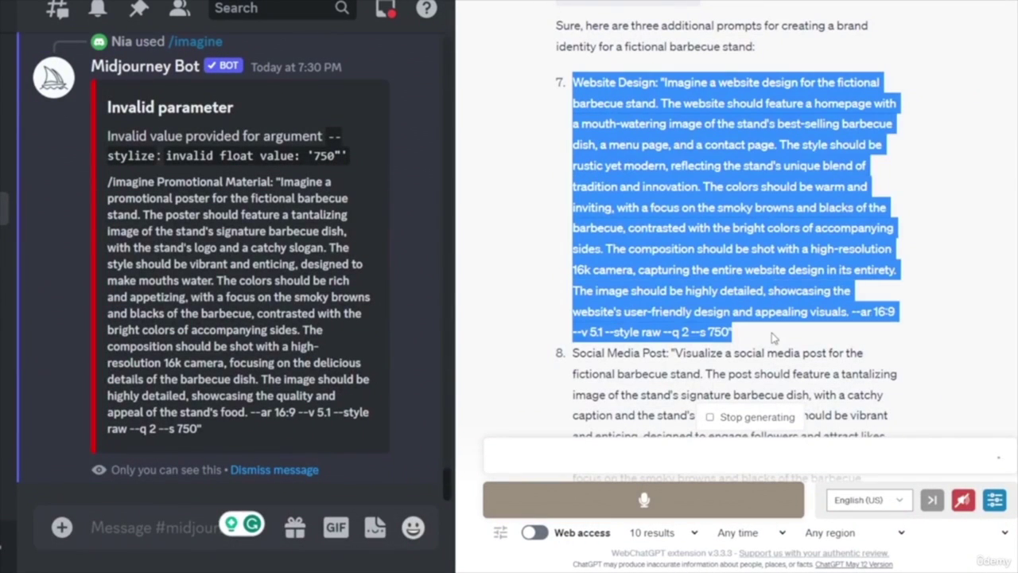
scroll(631, 152, "up", 6)
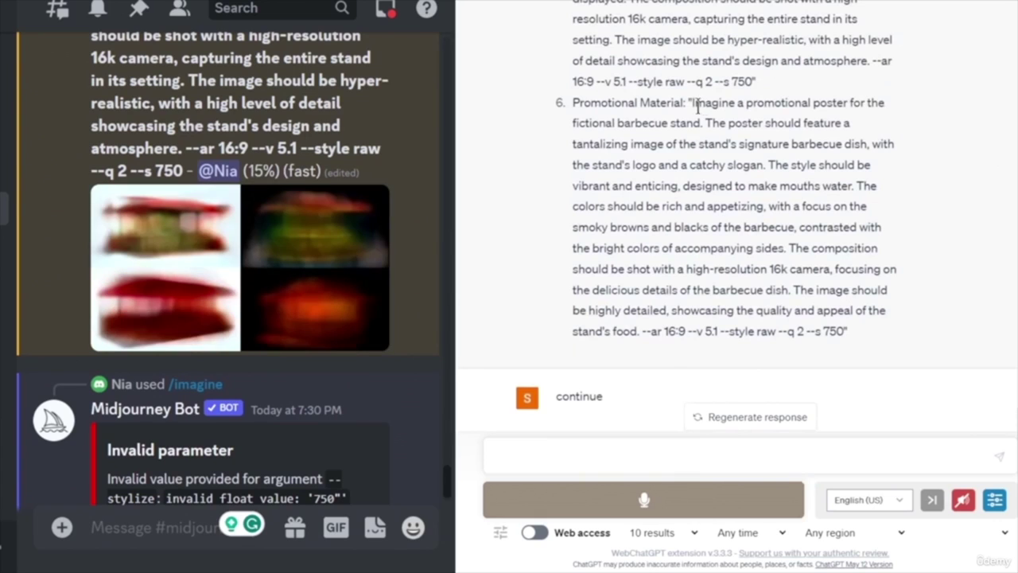
left_click_drag(572, 103, 843, 351)
key("ctrl+c")
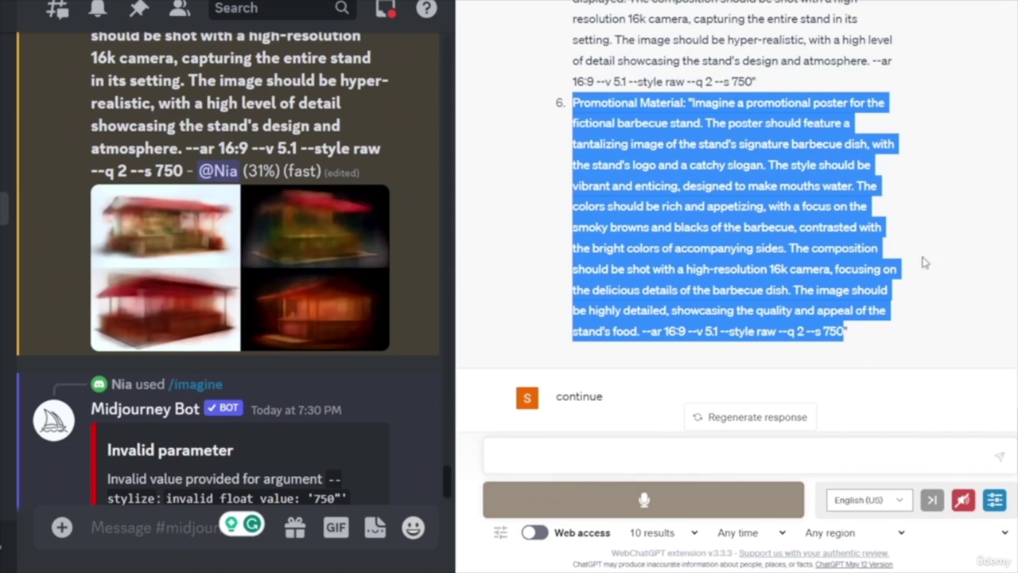
left_click(137, 529)
type("/imagine")
key("Tab")
key("ctrl+v")
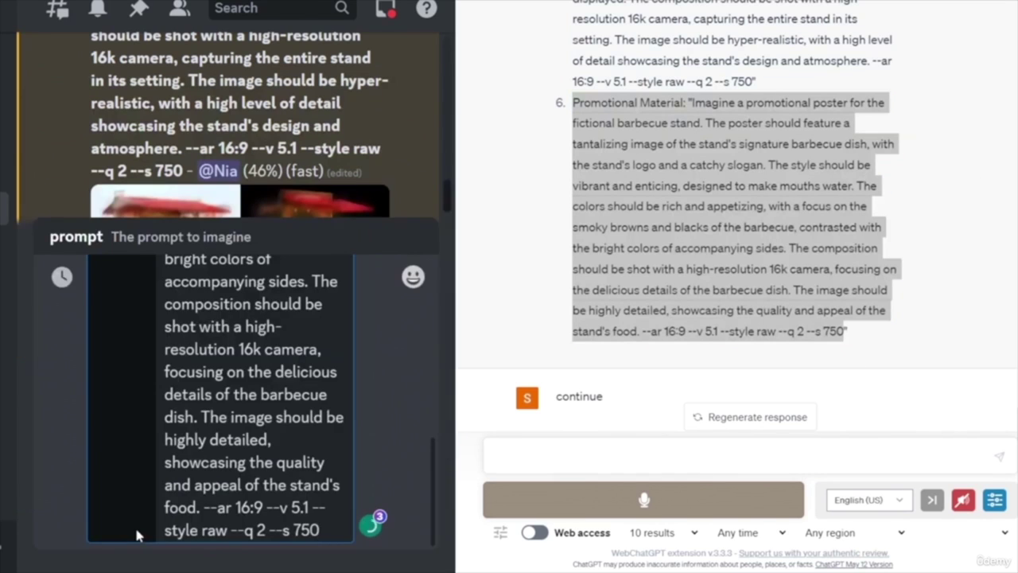
key("Return")
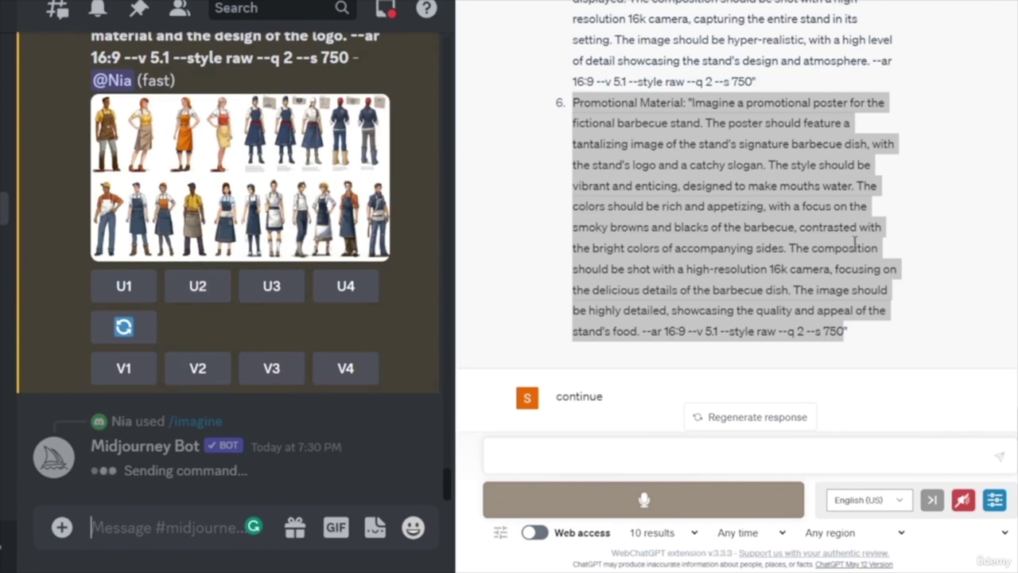
- Copy the Website Design prompt and submit it to Midjourney
scroll(797, 113, "down", 4)
scroll(797, 113, "down", 5)
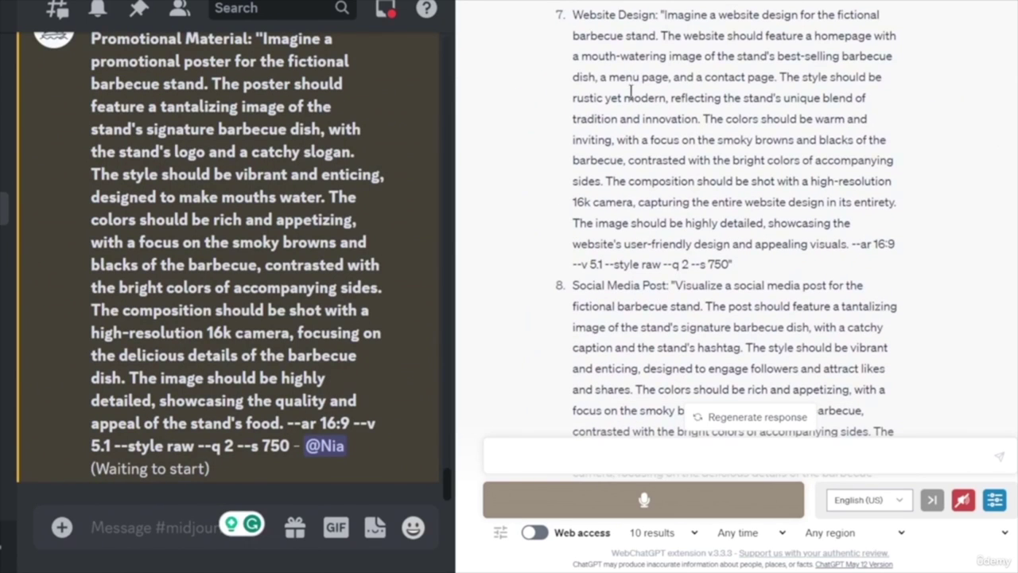
left_click_drag(574, 12, 733, 269)
key("ctrl+c")
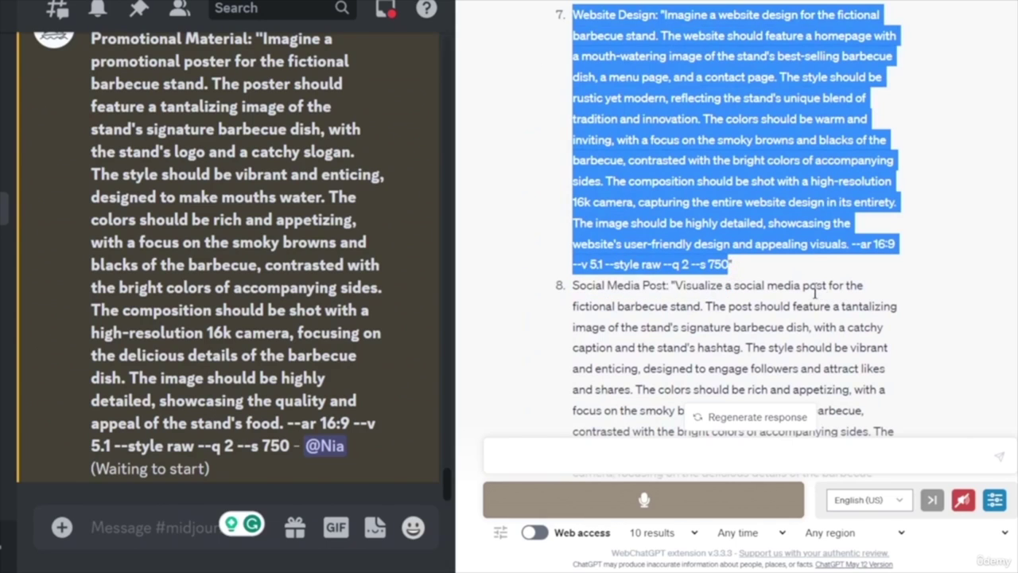
left_click(156, 525)
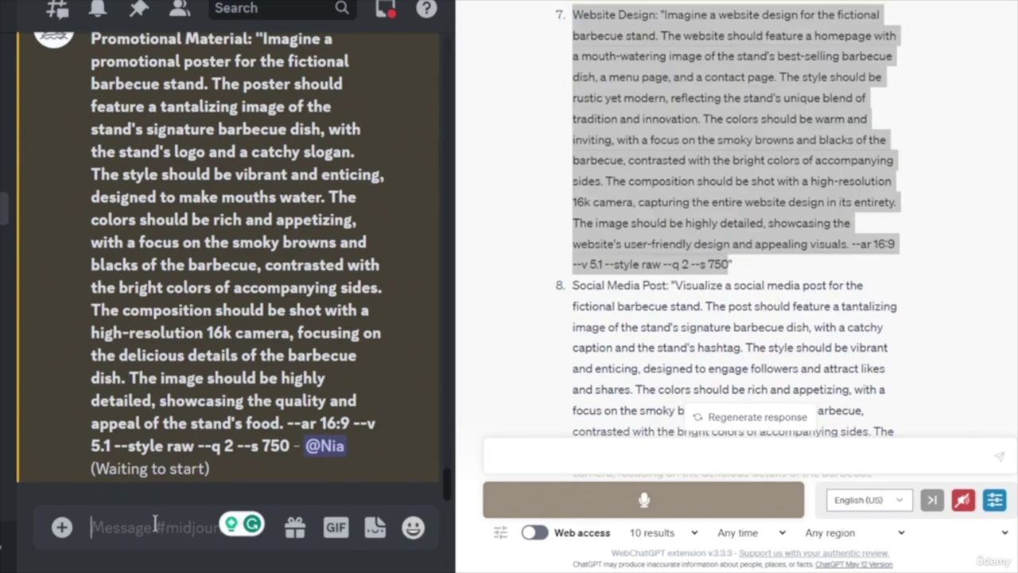
type("/")
key("Tab")
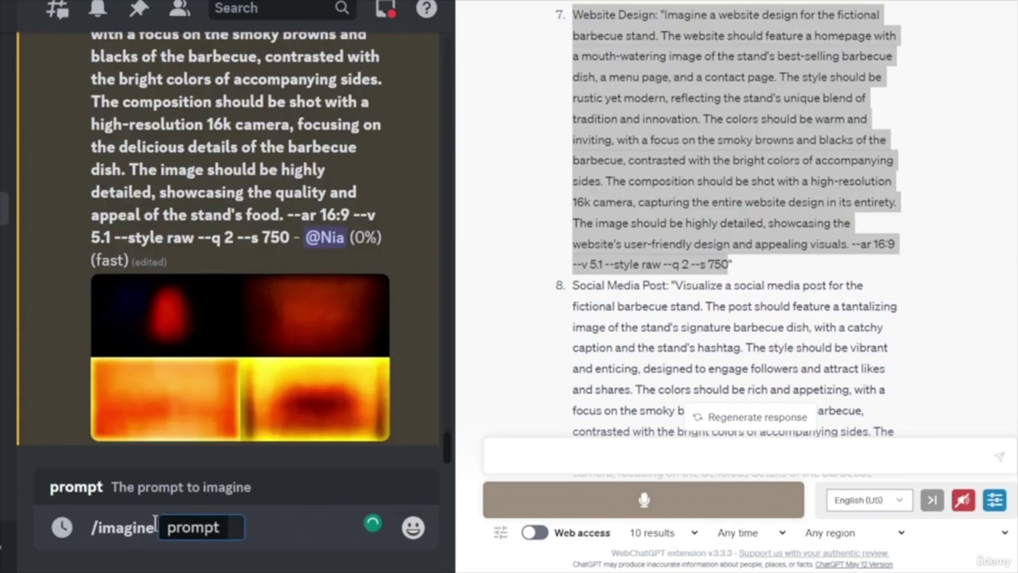
key("ctrl+v")
key("Return")
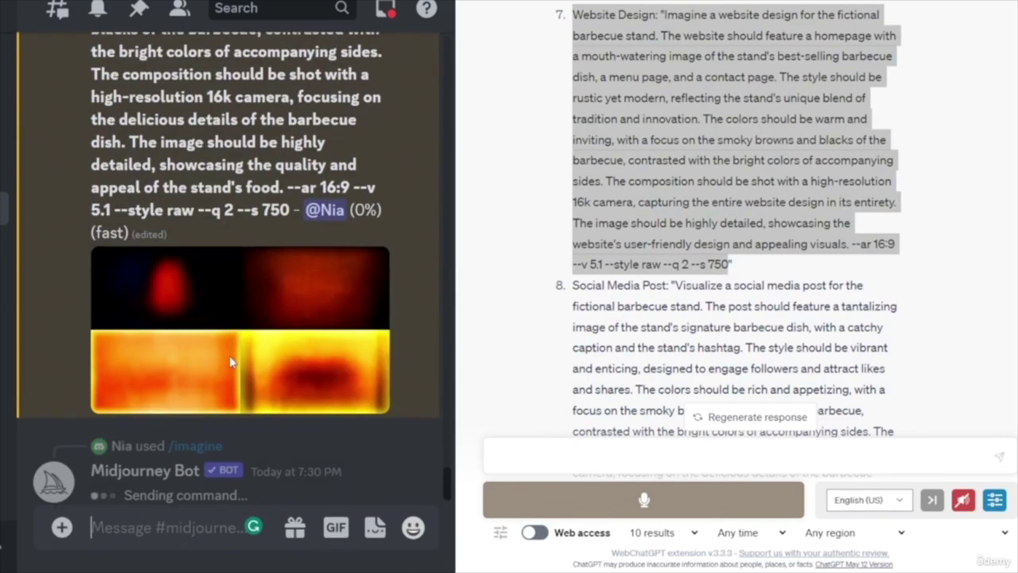
- Reroll the apron uniform image grid with the same prompt
scroll(231, 362, "up", 6)
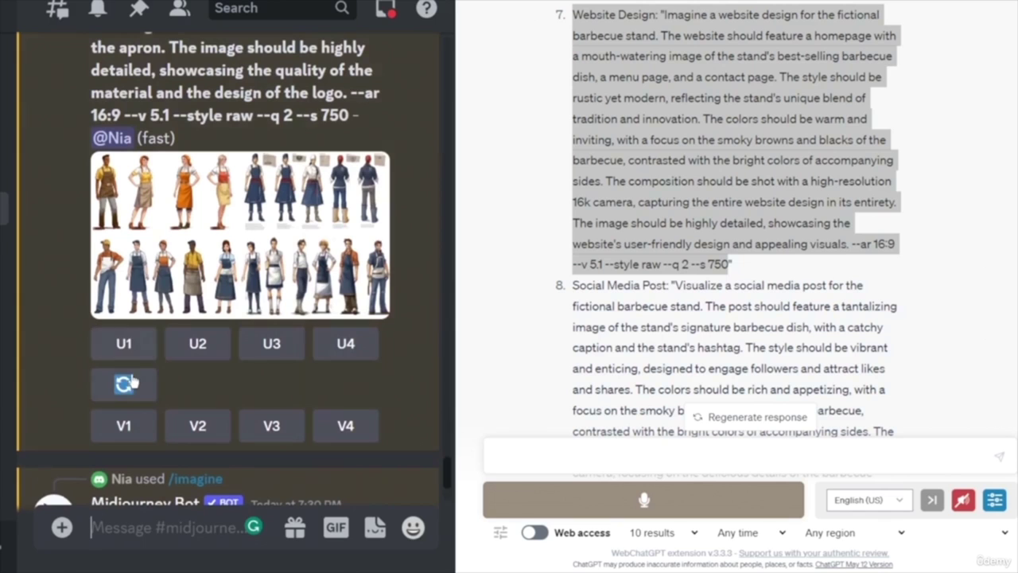
left_click(125, 384)
left_click(263, 417)
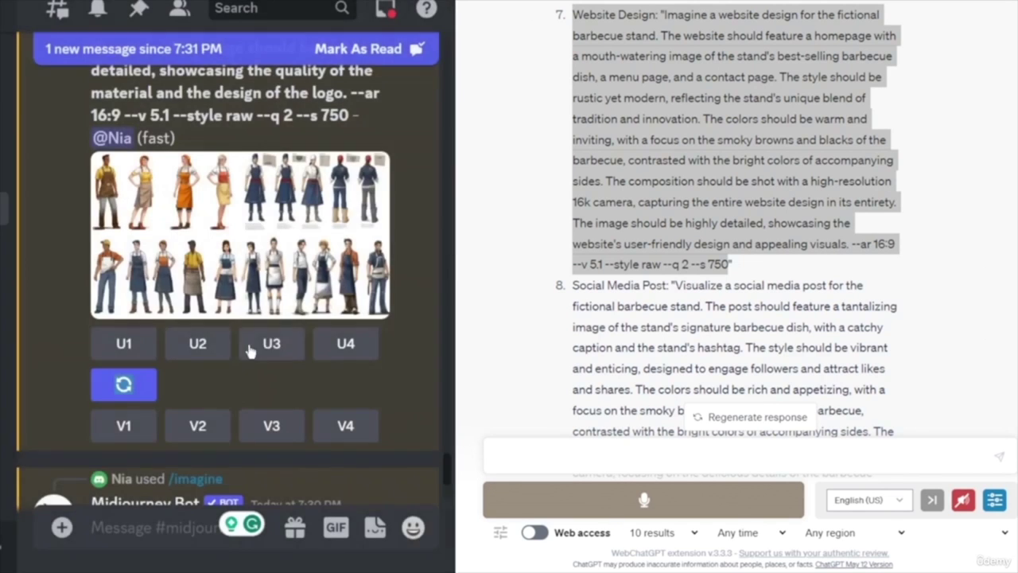
- Submit the uniform prompt to Midjourney again with /imagine
scroll(281, 334, "up", 5)
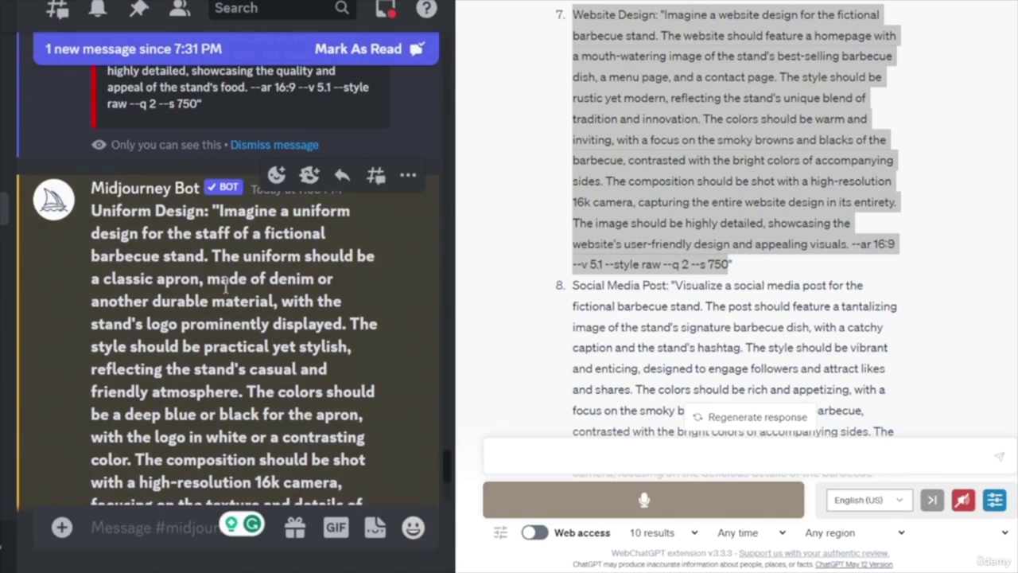
left_click_drag(217, 208, 350, 421)
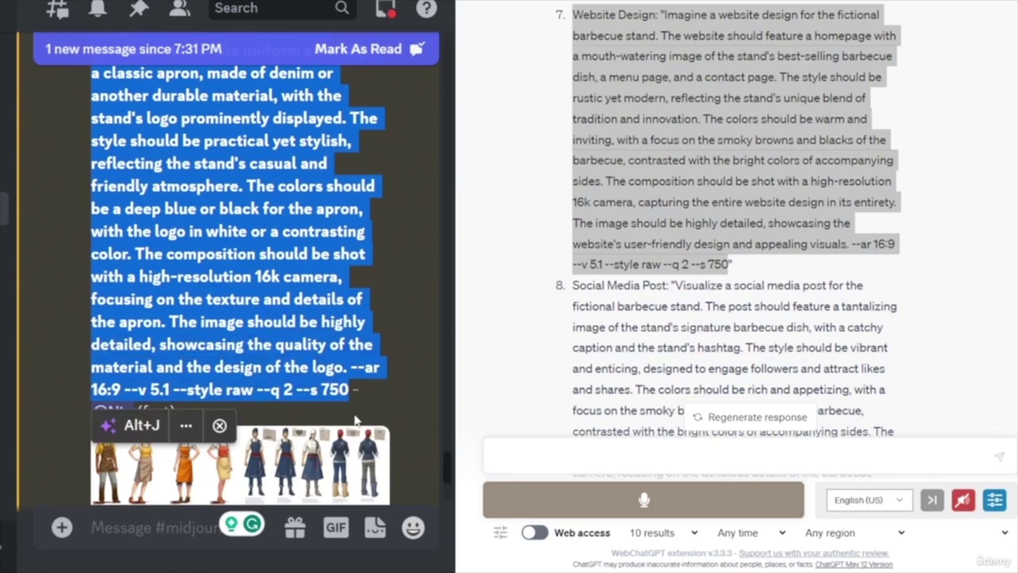
left_click(176, 539)
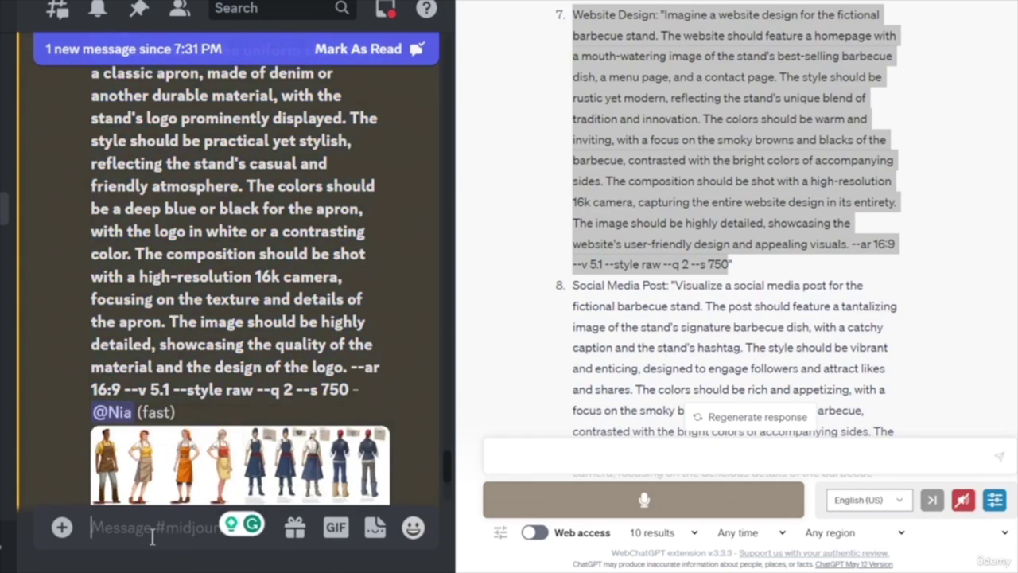
type("/")
key("Return")
key("ctrl+v")
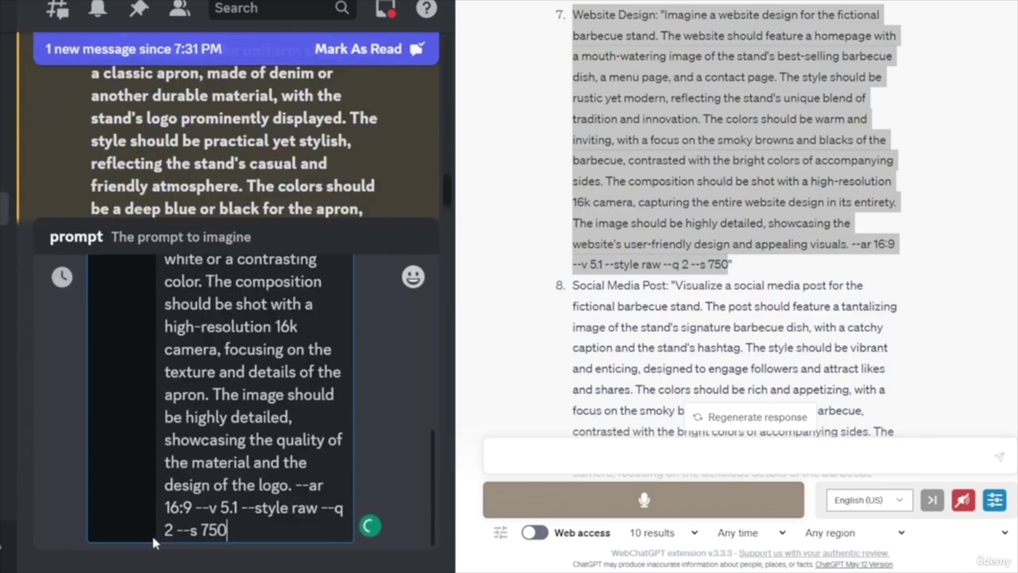
key("Return")
scroll(941, 400, "down", 3)
left_click_drag(573, 82, 657, 333)
key("ctrl+c")
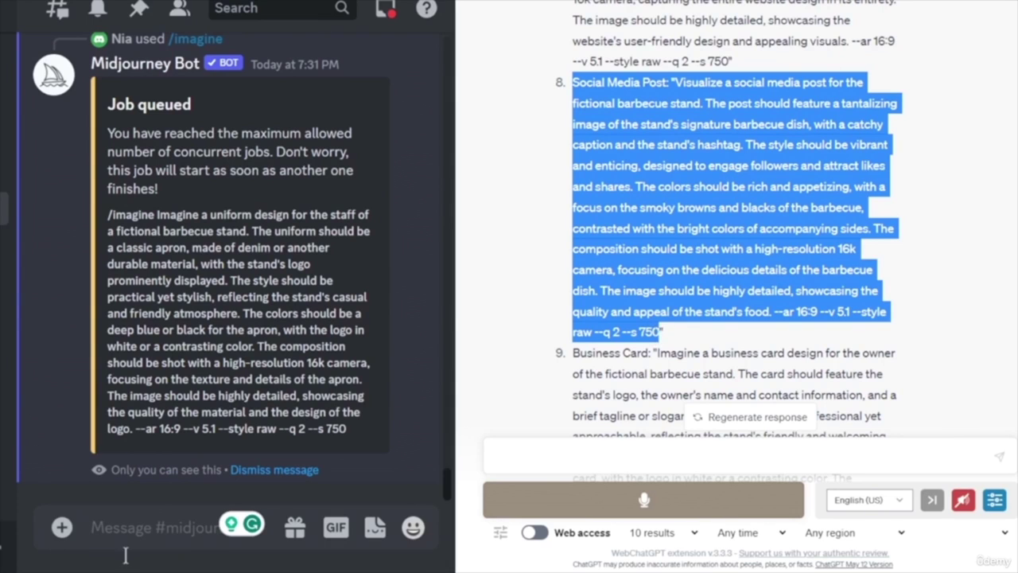
- Submit the Social Media Post prompt to Midjourney with /imagine
left_click(111, 531)
type("/")
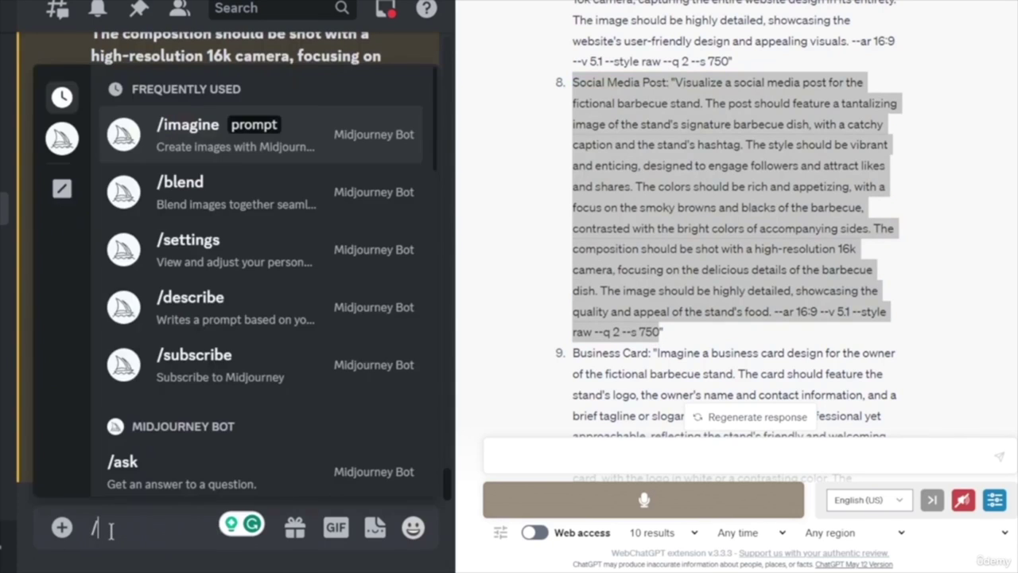
key("Return")
key("ctrl+v")
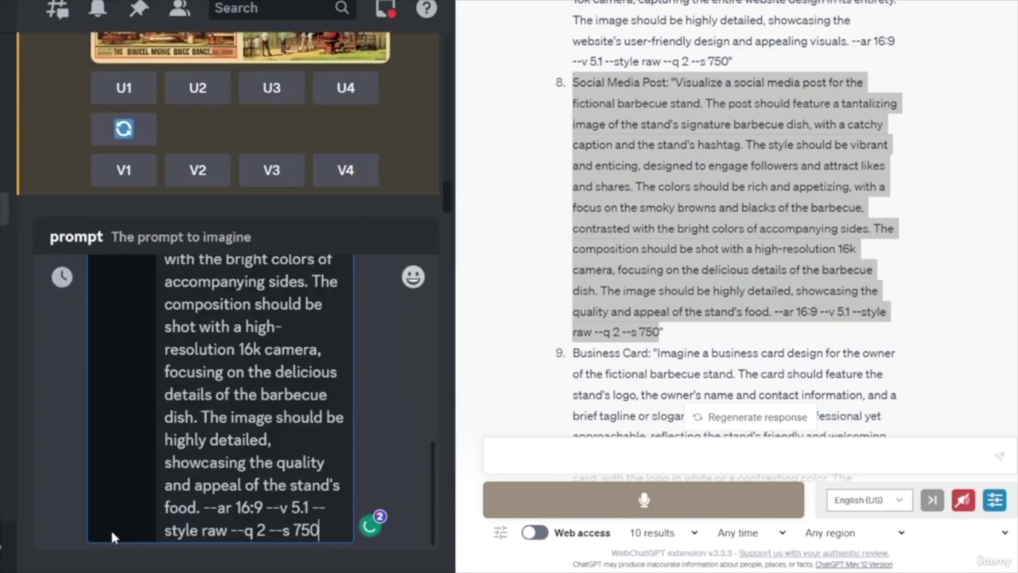
key("Return")
- Copy the Business Card prompt from ChatGPT and submit it to Midjourney
scroll(714, 372, "down", 3)
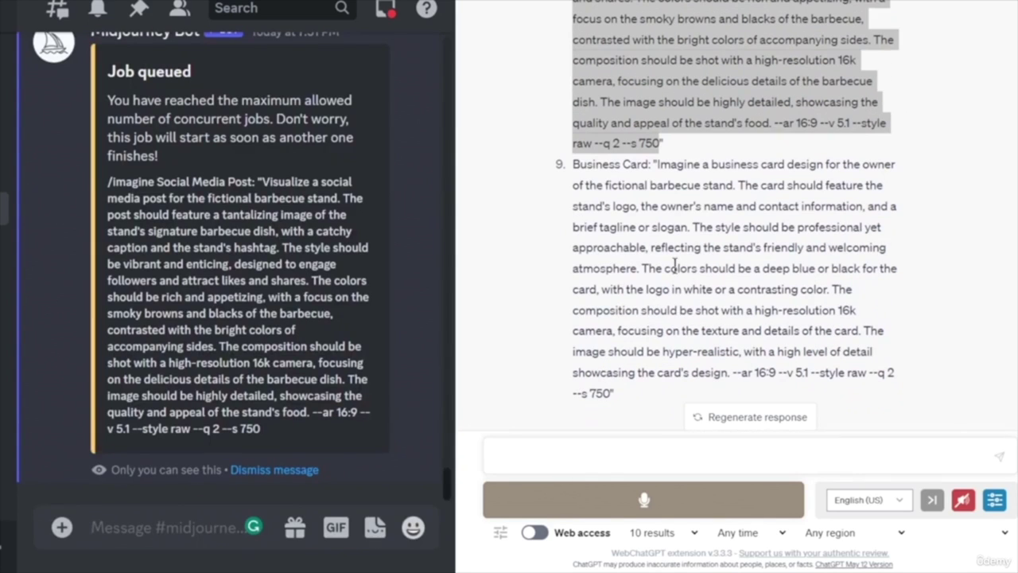
left_click_drag(572, 164, 634, 398)
left_click_drag(605, 404, 605, 391)
key("ctrl+c")
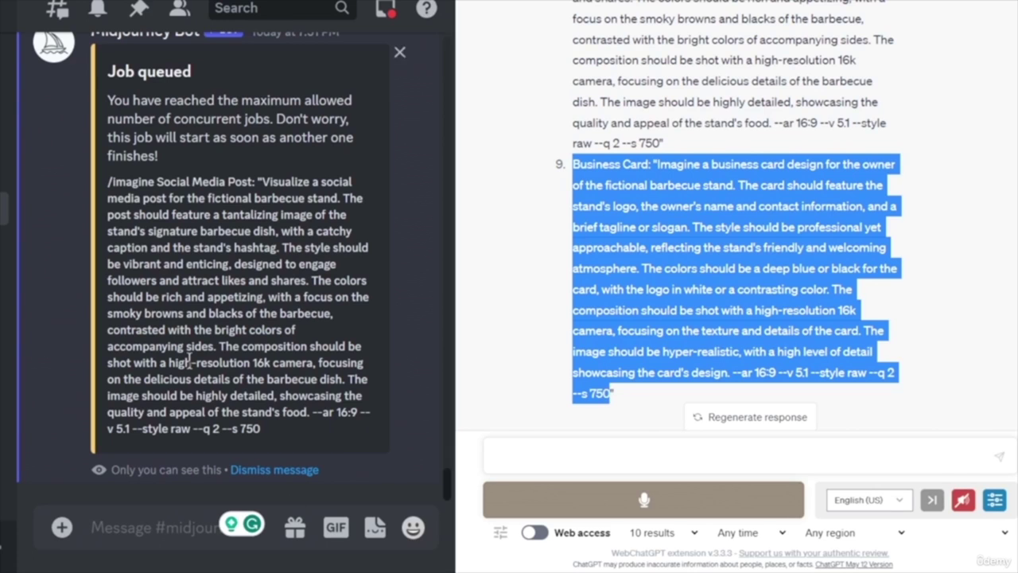
left_click(95, 531)
type("/")
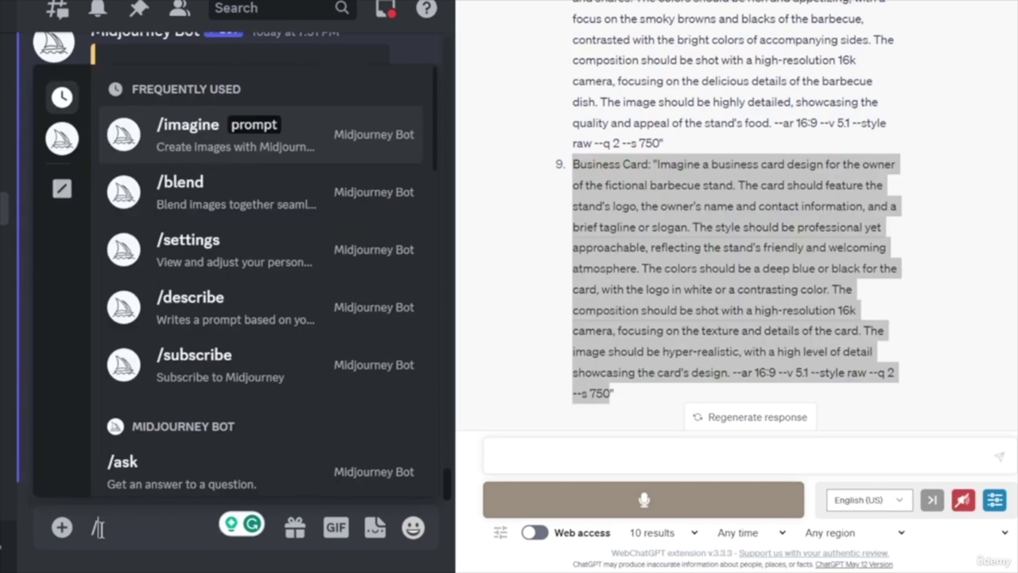
key("Return")
key("ctrl+v")
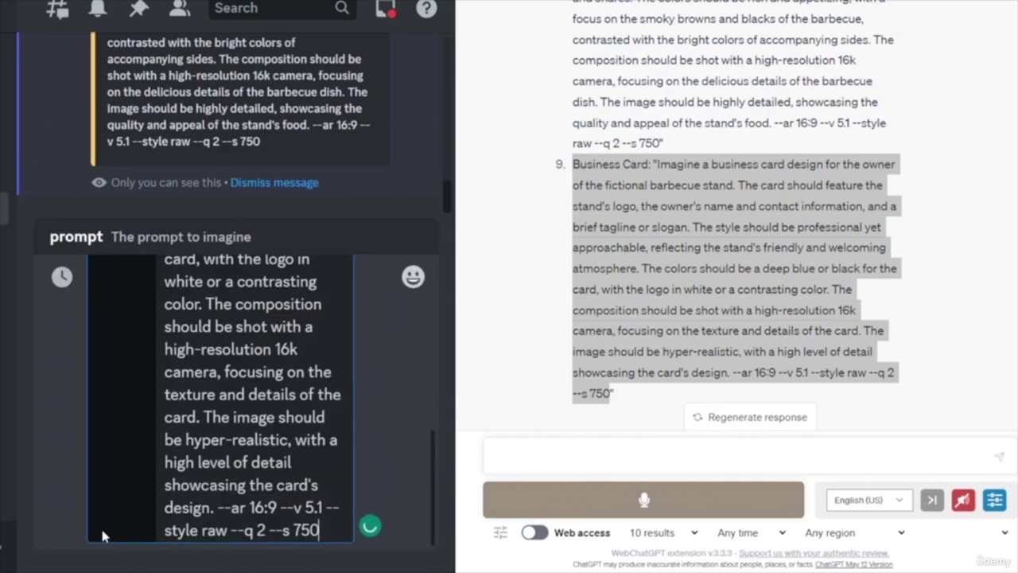
key("Return")
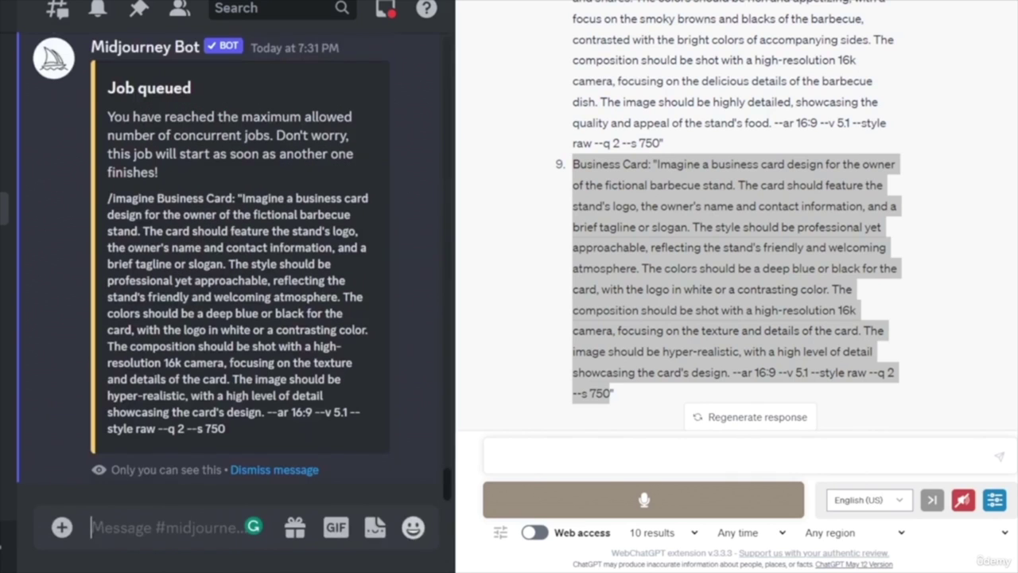
- Scroll ChatGPT's reply to item 9 and select the whole Business Card prompt
left_click(725, 175)
scroll(796, 206, "up", 10)
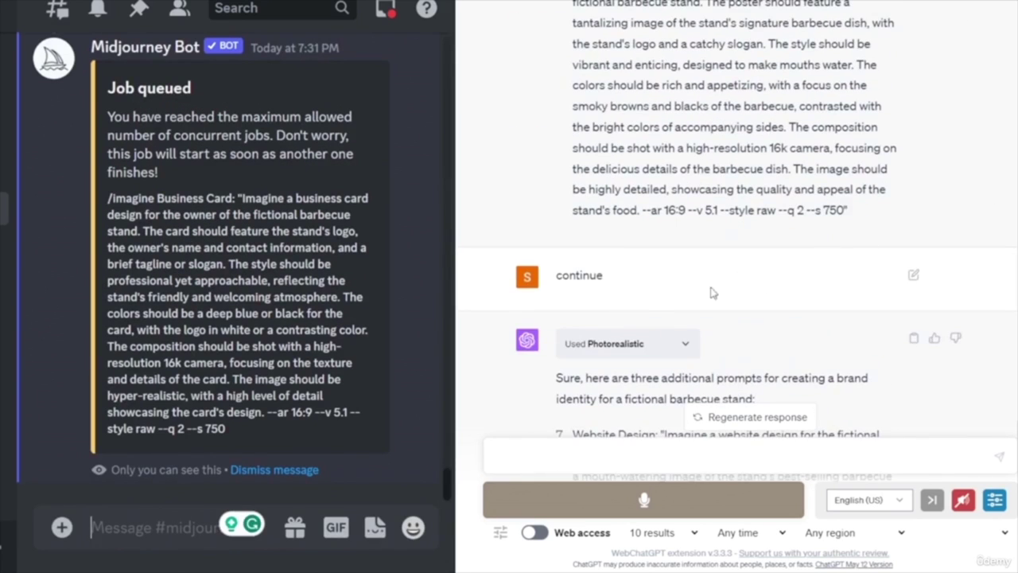
scroll(858, 231, "up", 15)
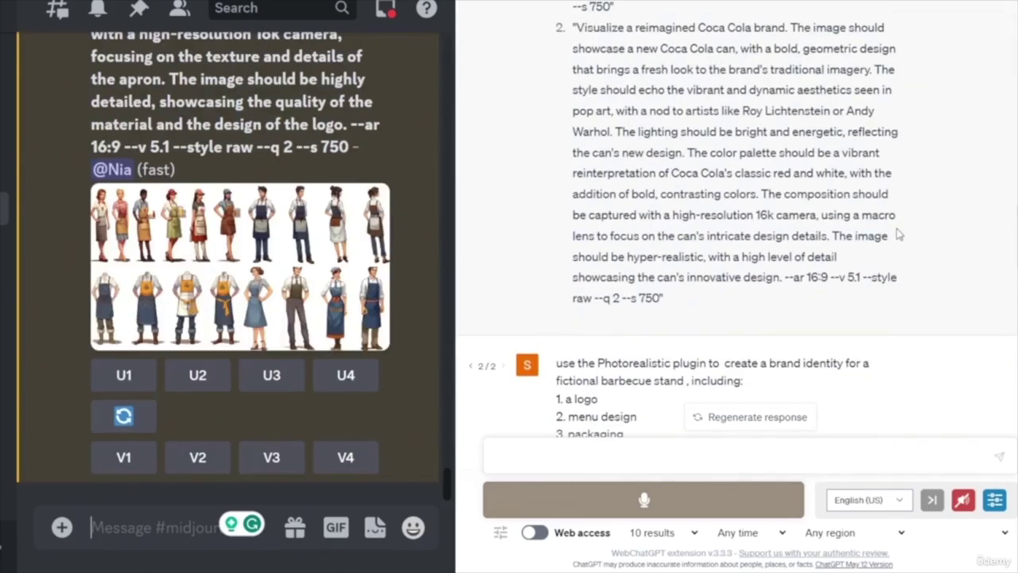
scroll(900, 231, "up", 20)
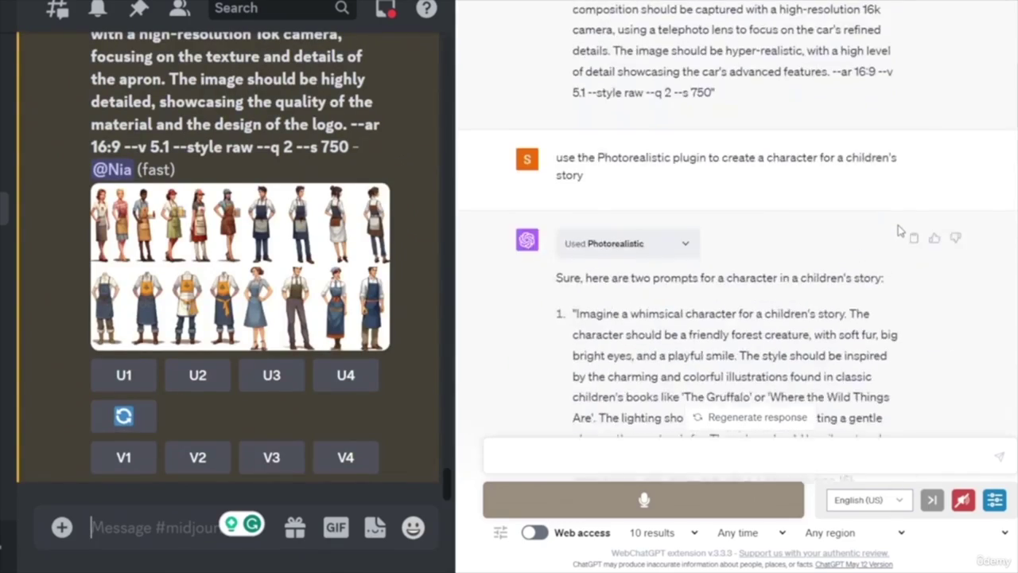
scroll(900, 230, "up", 5)
scroll(898, 223, "down", 12)
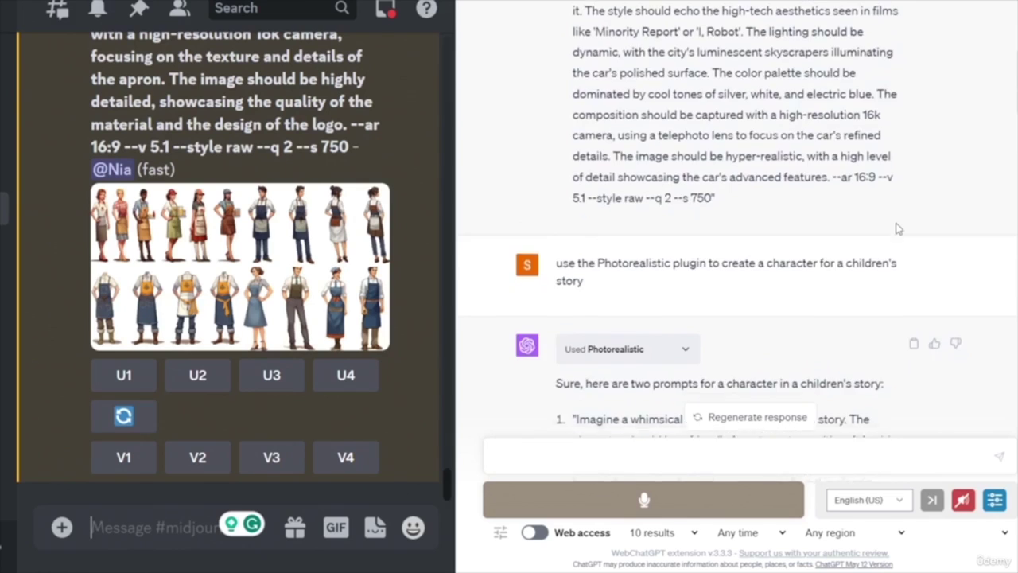
scroll(893, 218, "down", 10)
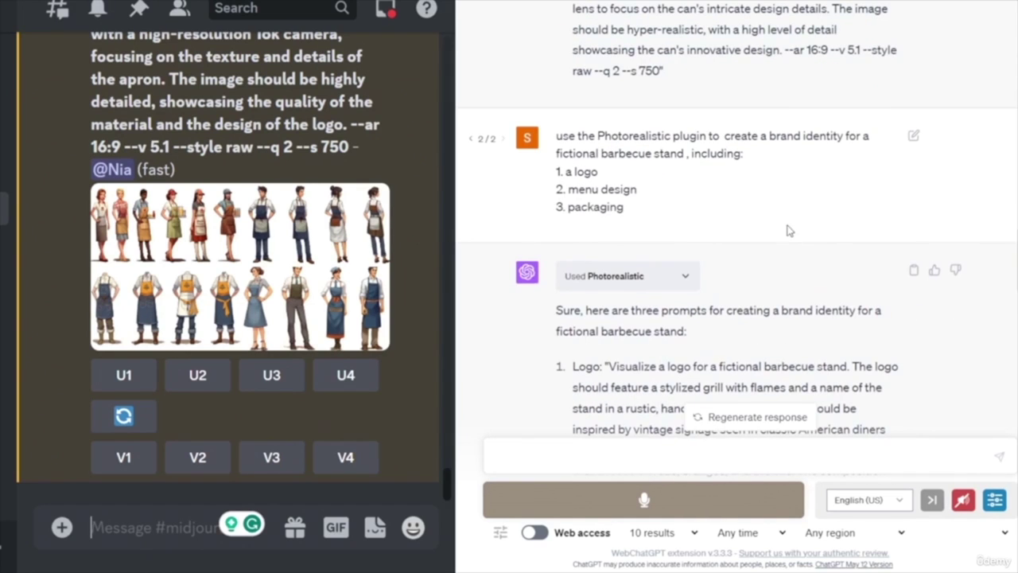
scroll(790, 231, "down", 10)
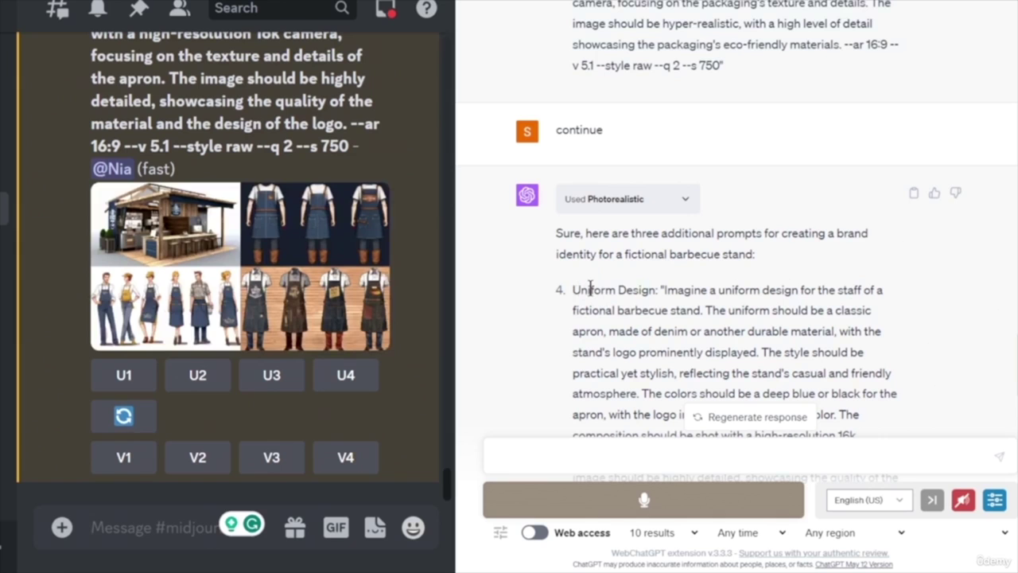
scroll(722, 295, "down", 4)
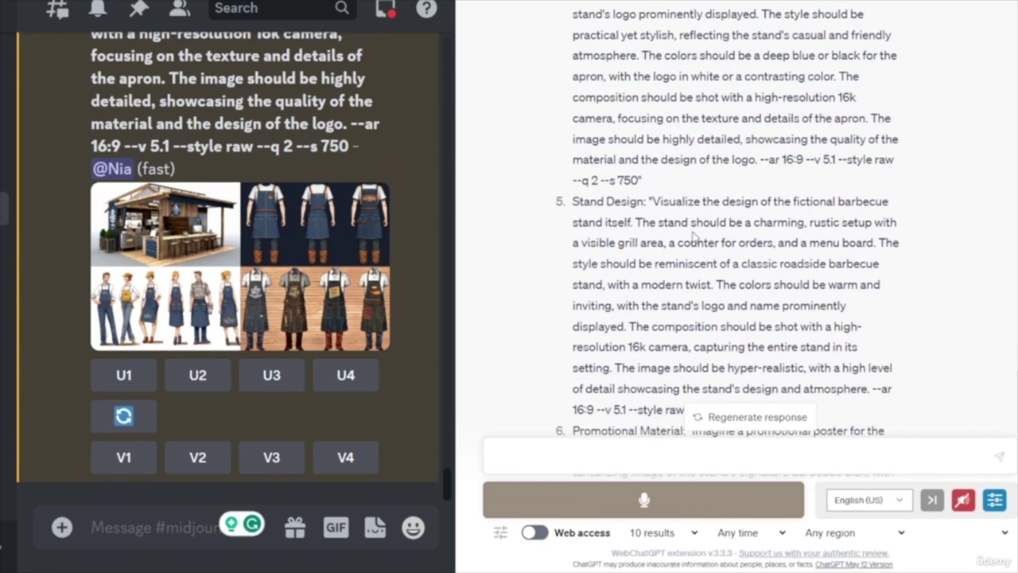
scroll(574, 203, "down", 3)
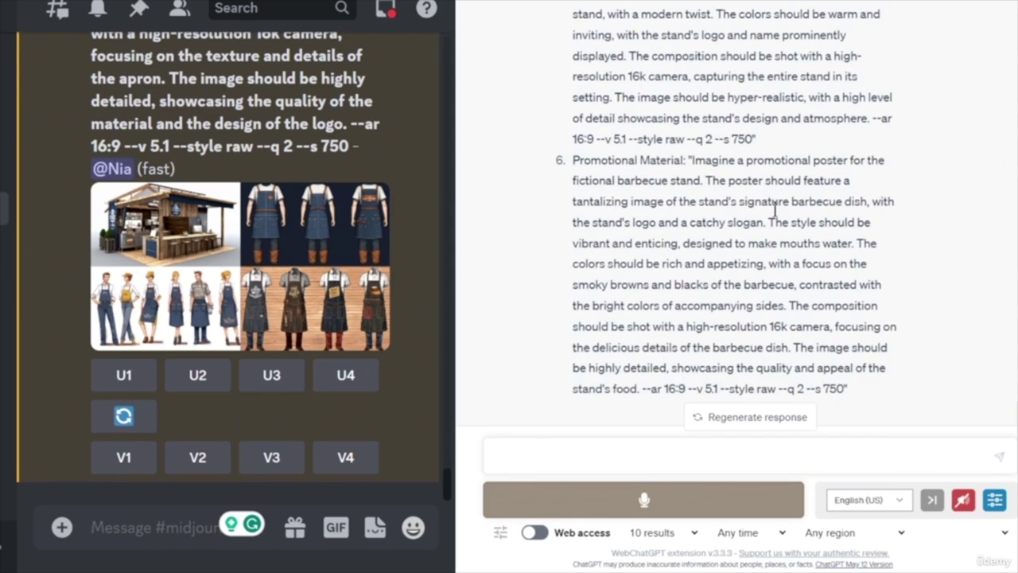
scroll(761, 207, "down", 7)
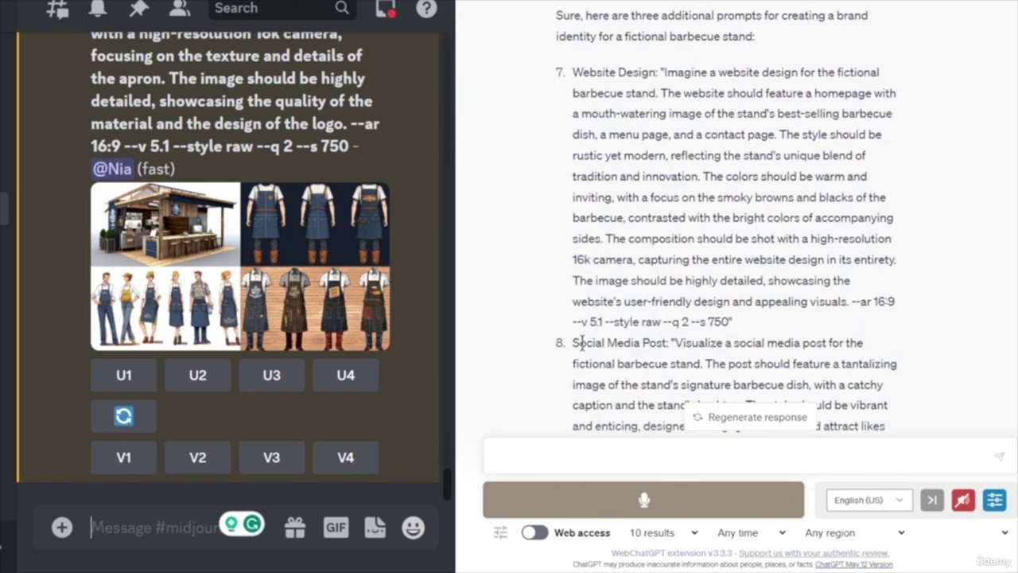
scroll(574, 343, "down", 4)
triple_click(733, 338)
- Scroll the Midjourney channel back to the finished barbecue logo grid
scroll(573, 296, "down", 2)
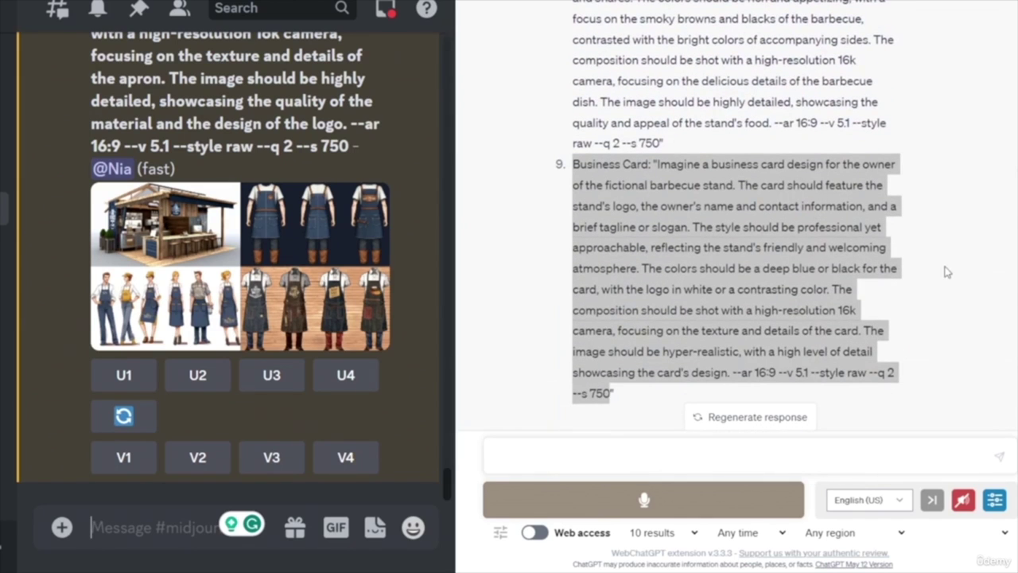
scroll(355, 333, "down", 15)
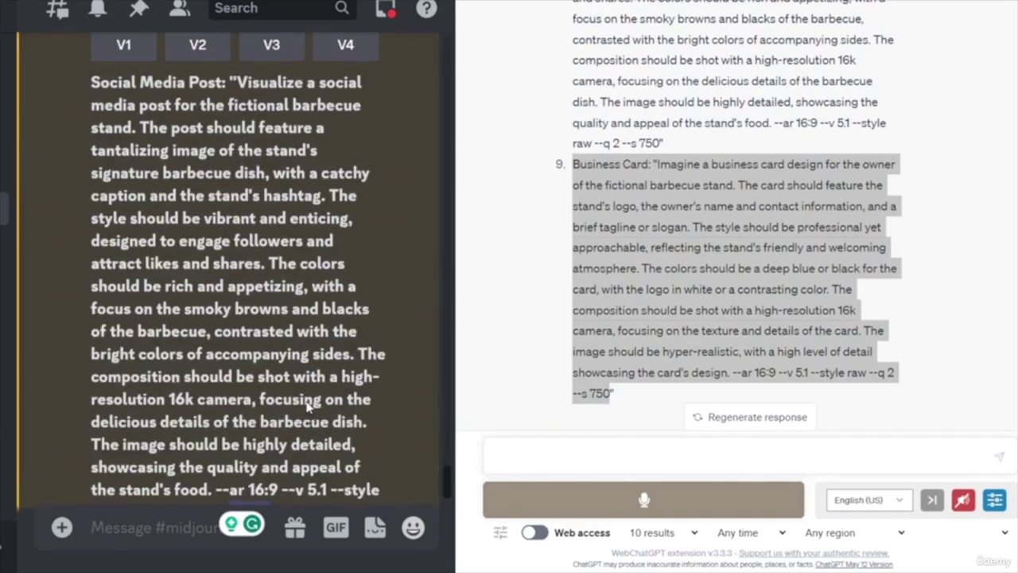
scroll(335, 433, "down", 10)
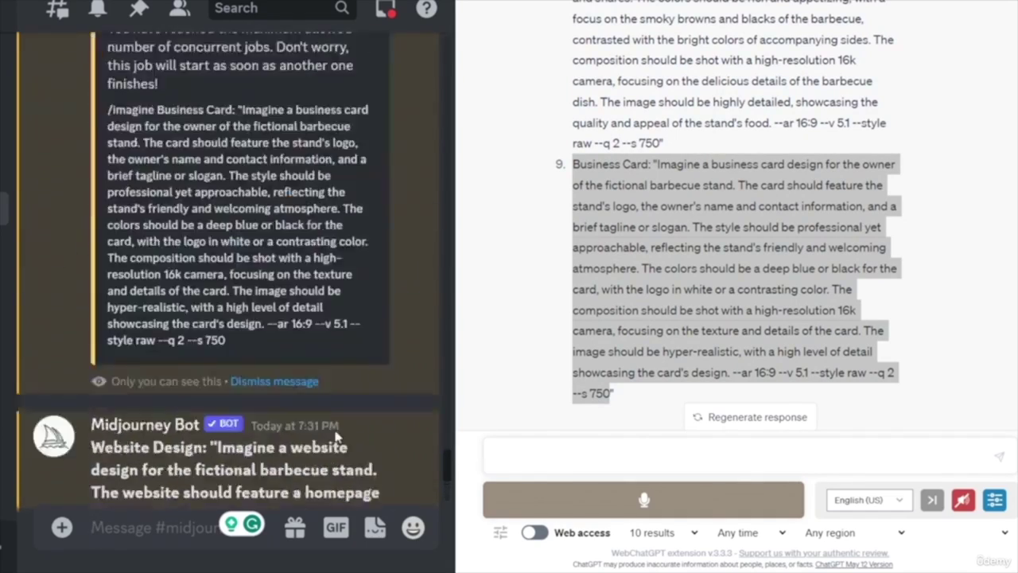
scroll(337, 434, "up", 15)
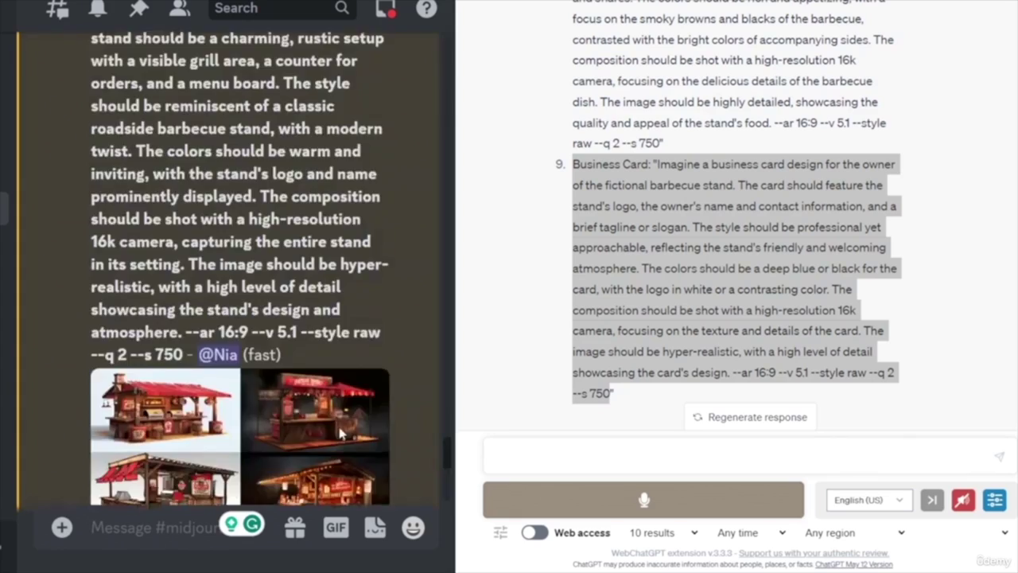
scroll(339, 433, "up", 15)
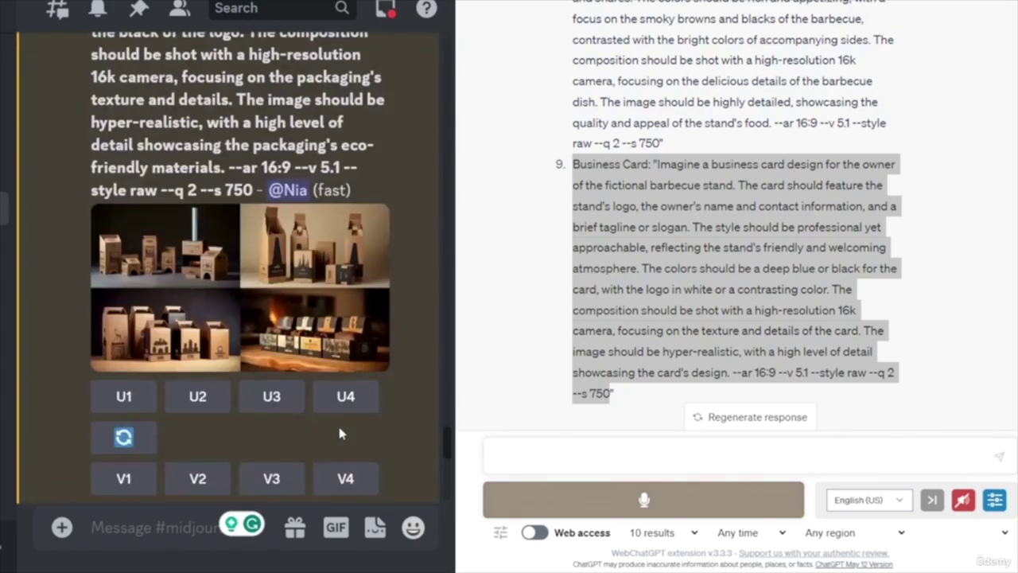
scroll(340, 432, "up", 15)
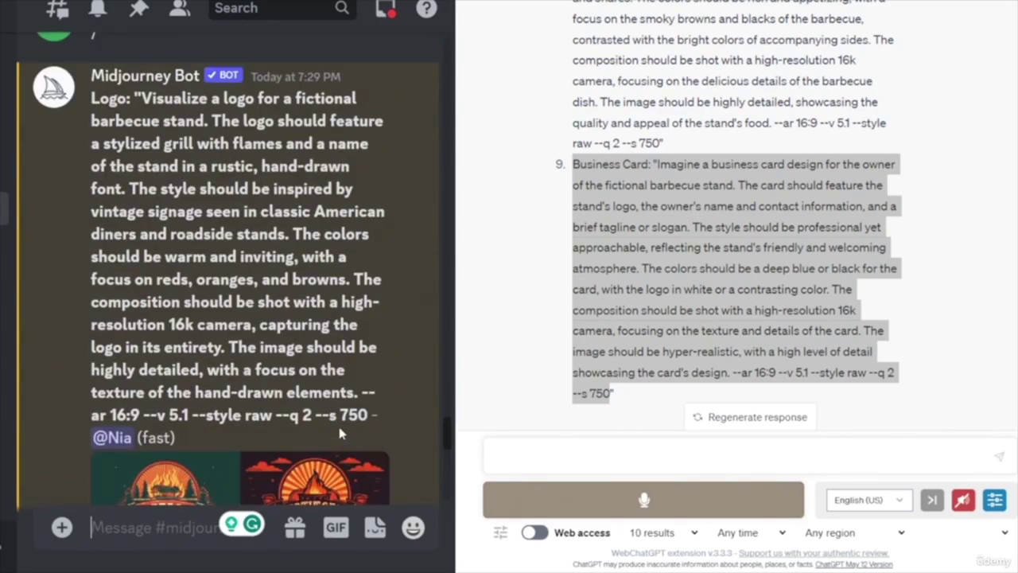
scroll(344, 430, "down", 5)
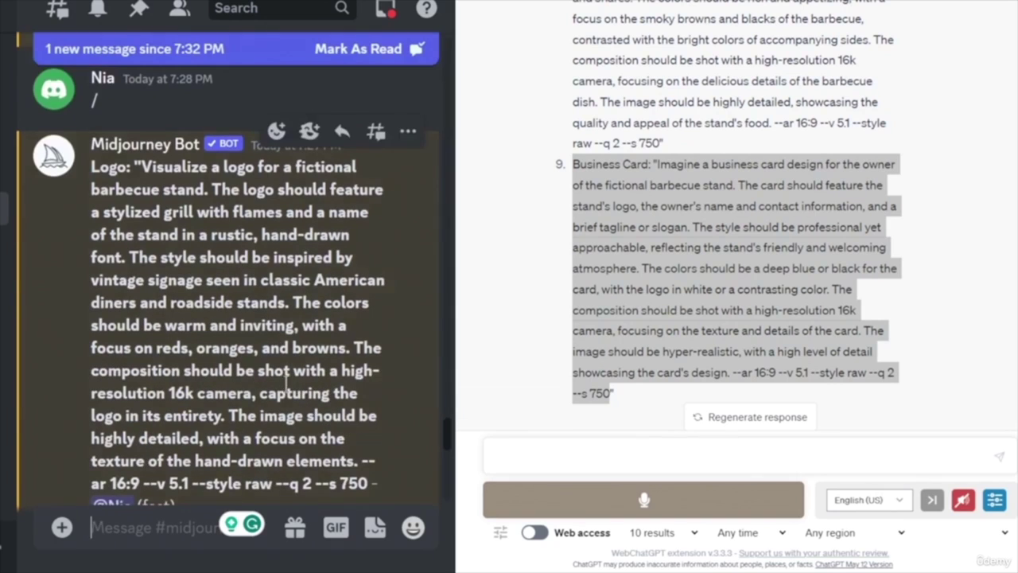
scroll(291, 403, "down", 5)
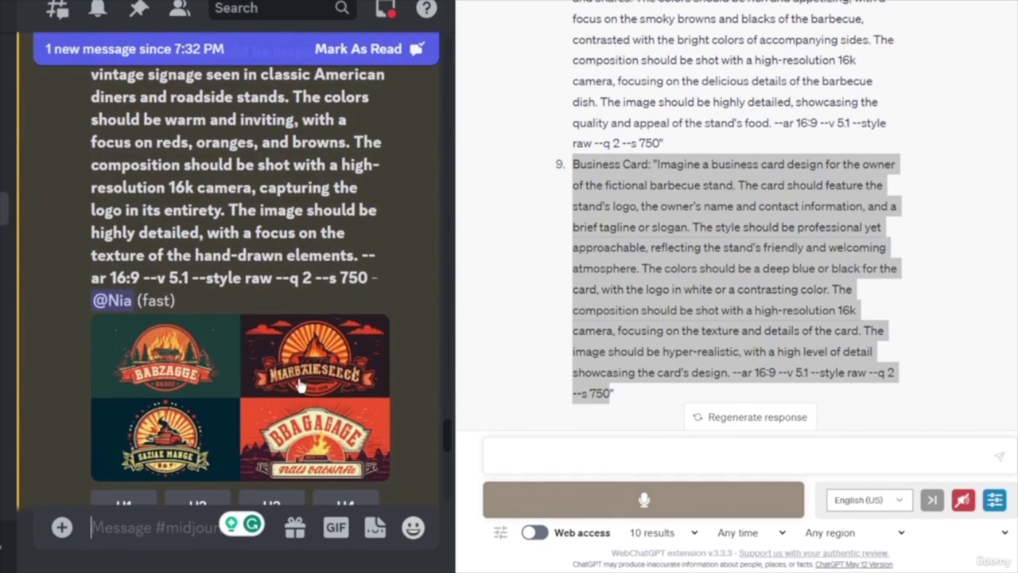
- Request upscales of the barbecue logo images, then U1, U3 and U4 of the menu design grid
scroll(288, 413, "down", 3)
left_click(133, 365)
left_click(221, 364)
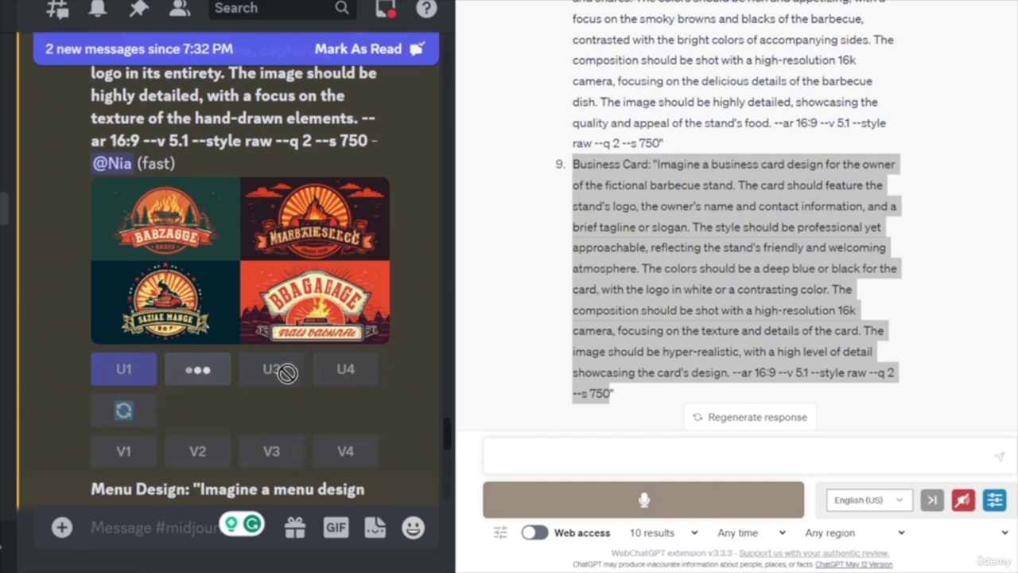
left_click(350, 370)
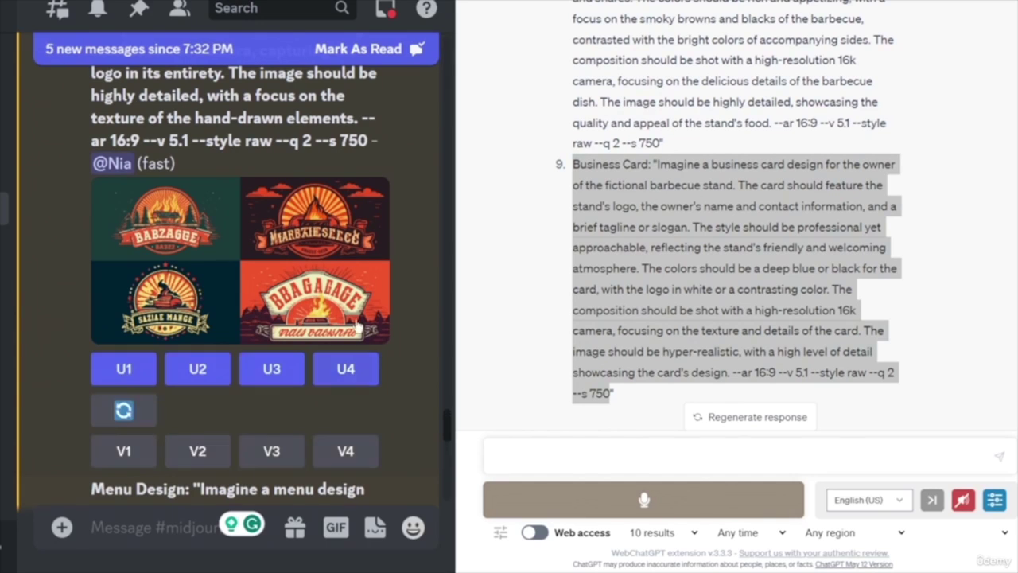
scroll(311, 390, "down", 10)
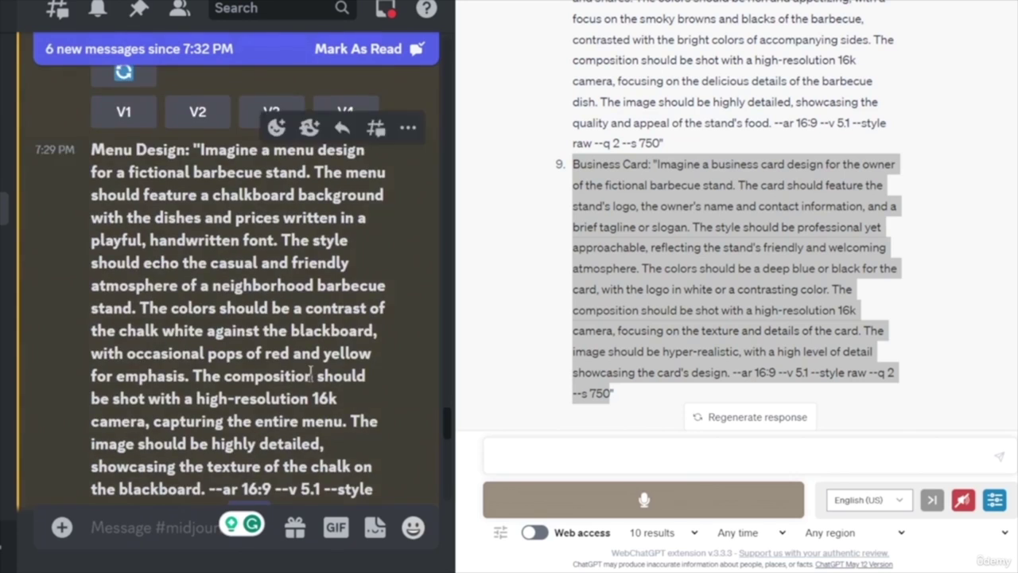
left_click(123, 397)
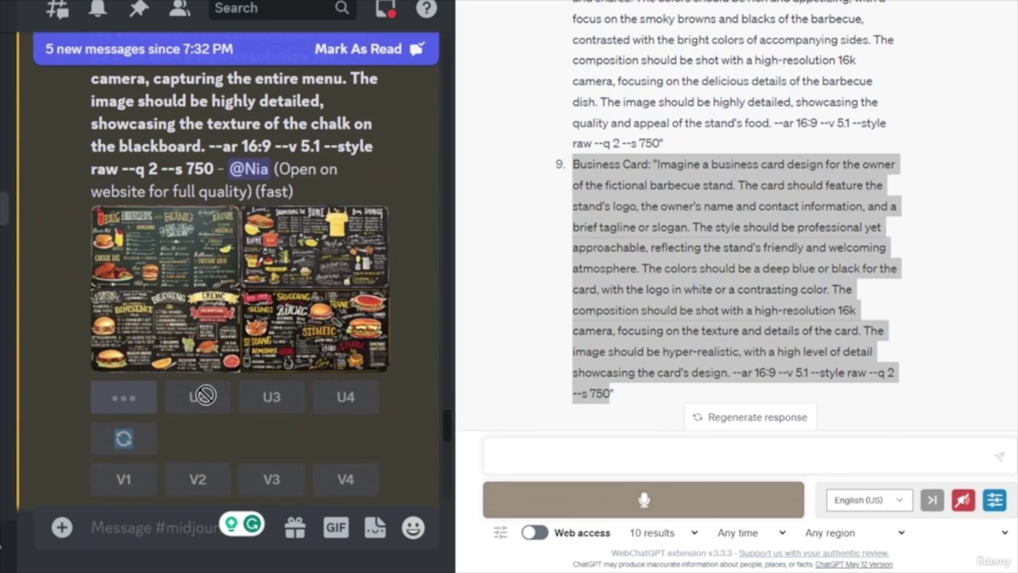
left_click(270, 398)
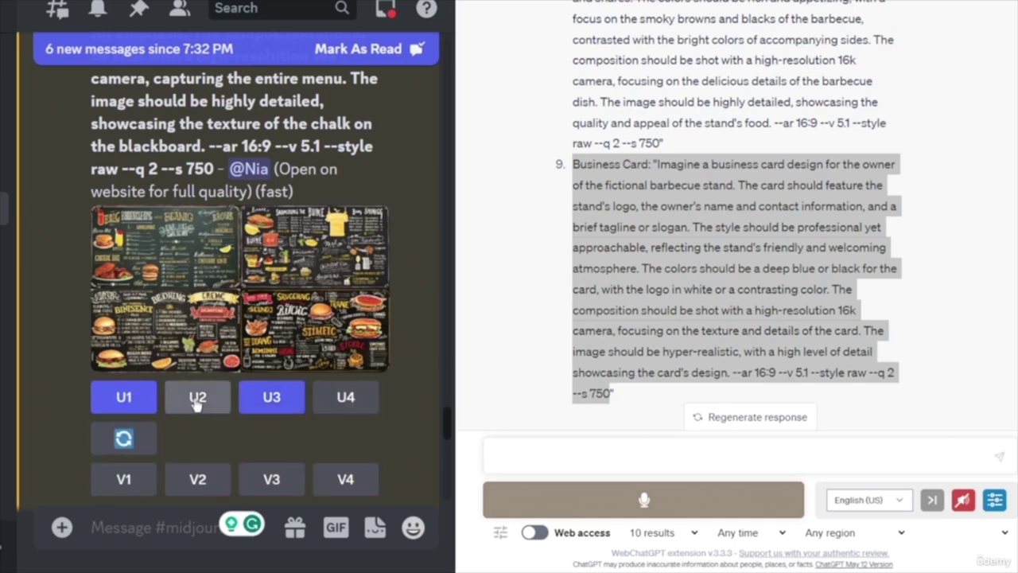
left_click(346, 396)
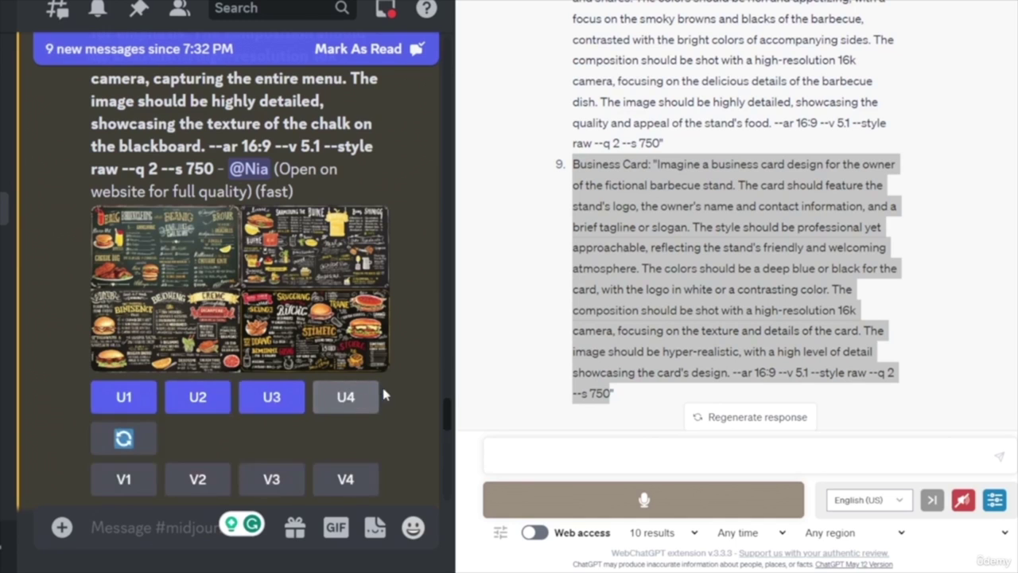
- Upscale all four packaging images, U1 through U4
scroll(342, 385, "down", 1)
scroll(338, 373, "down", 9)
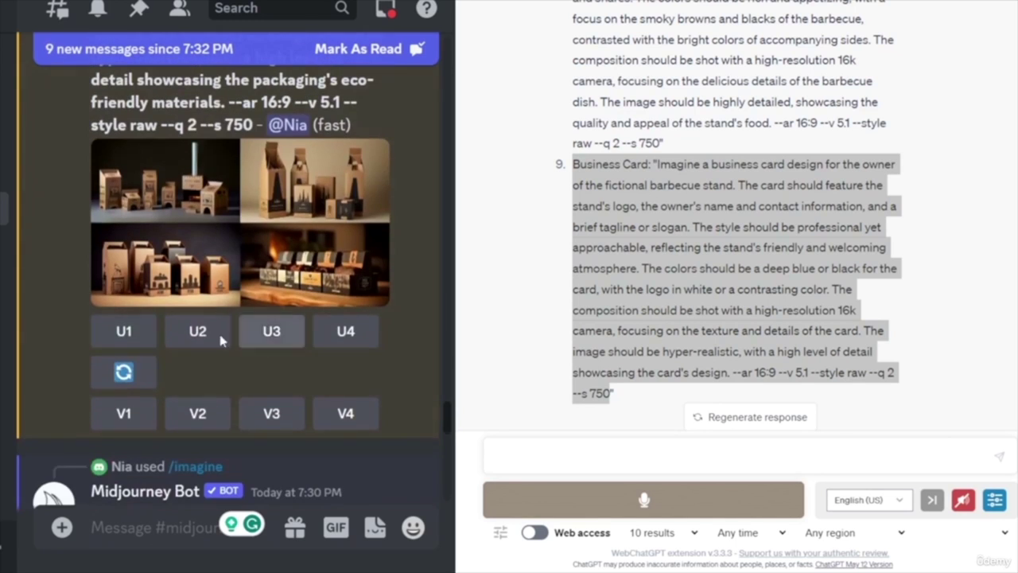
left_click(123, 331)
left_click(198, 331)
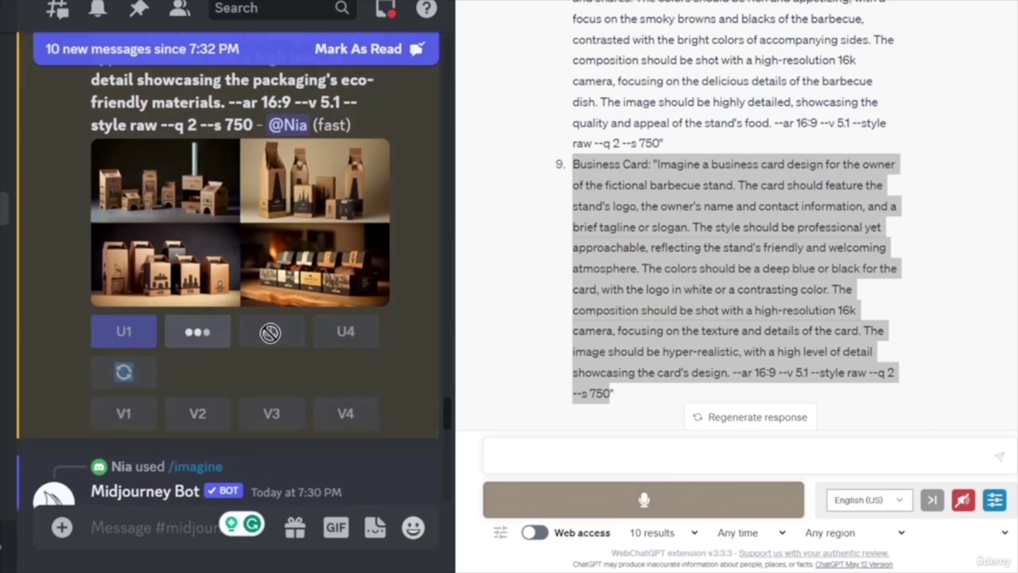
left_click(275, 332)
left_click(345, 332)
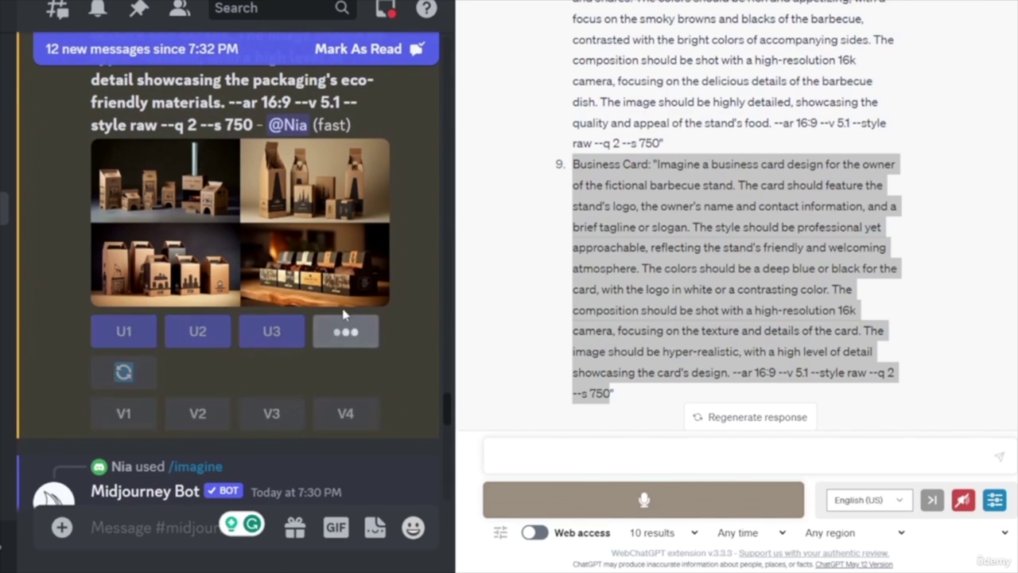
- Upscale all four barbecue stand images, U1 through U4
scroll(339, 322, "down", 5)
scroll(330, 318, "down", 10)
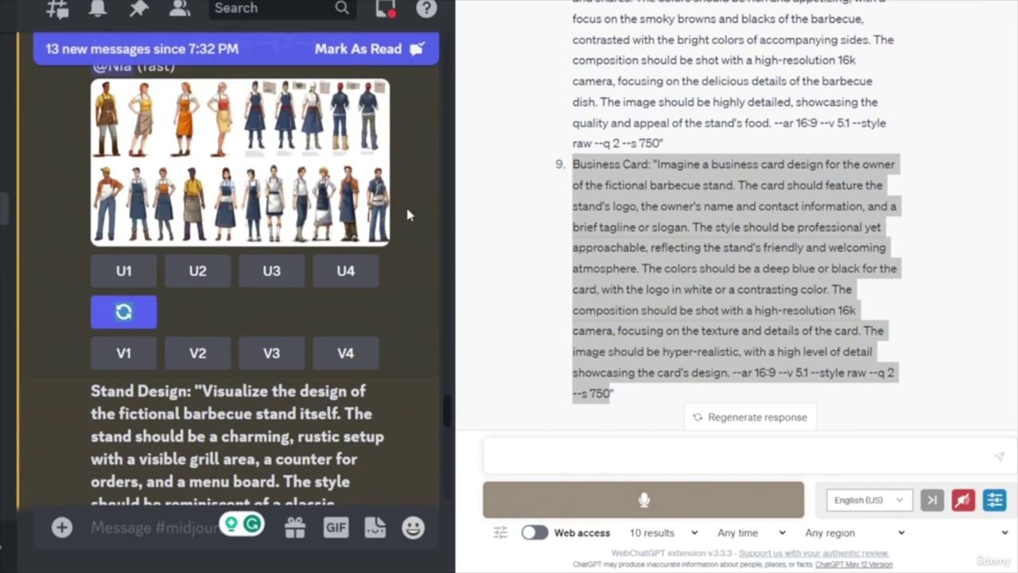
scroll(318, 270, "down", 10)
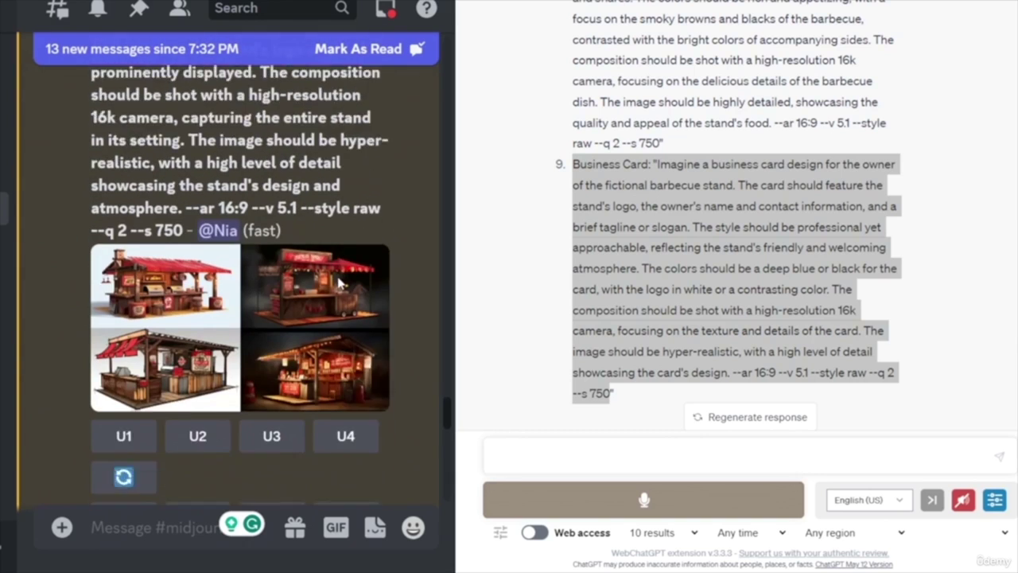
left_click(123, 341)
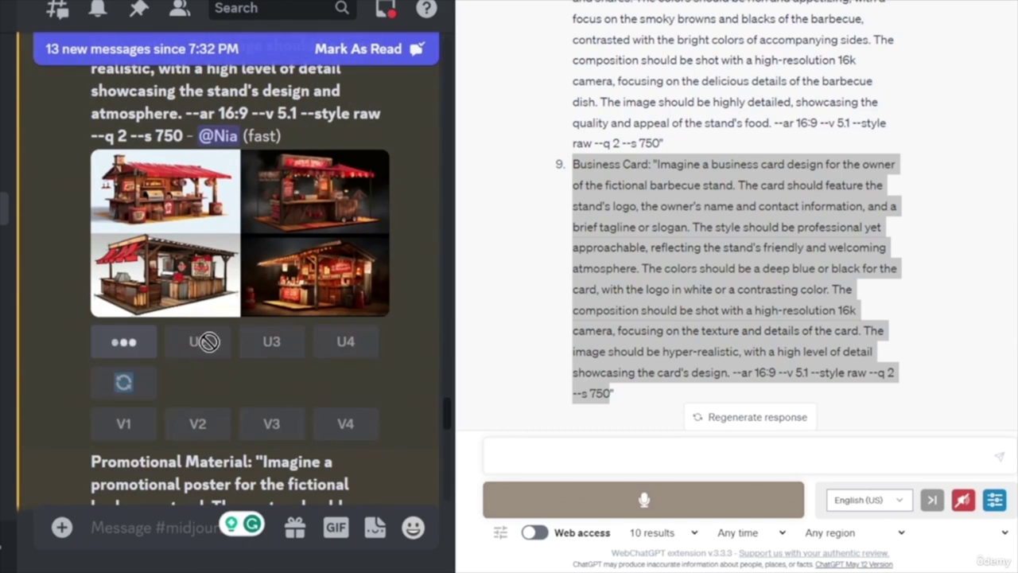
left_click(205, 352)
left_click(291, 351)
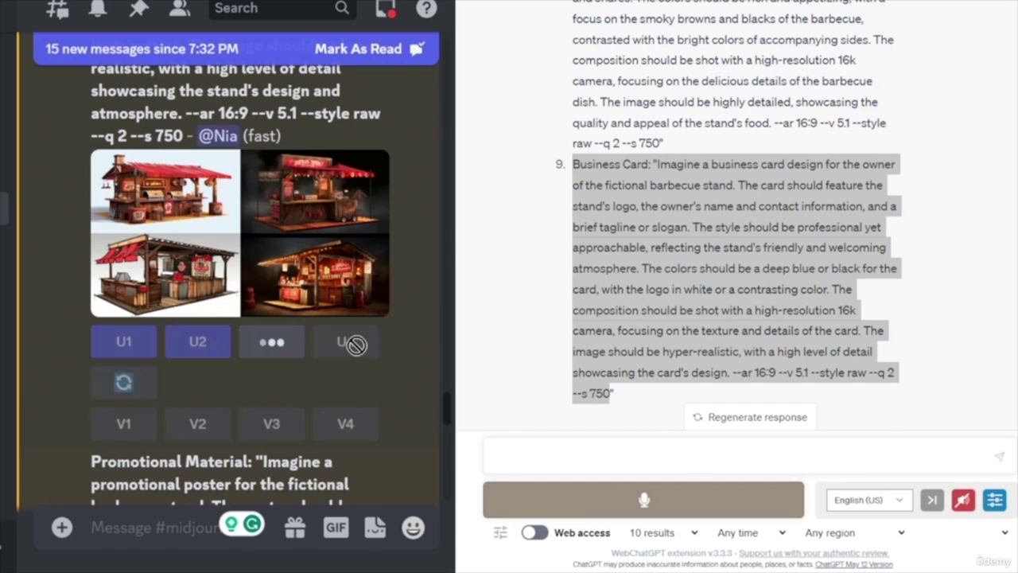
left_click(352, 347)
- Upscale all four promotional poster images, U1 through U4
scroll(309, 374, "down", 4)
scroll(308, 374, "down", 5)
left_click(123, 388)
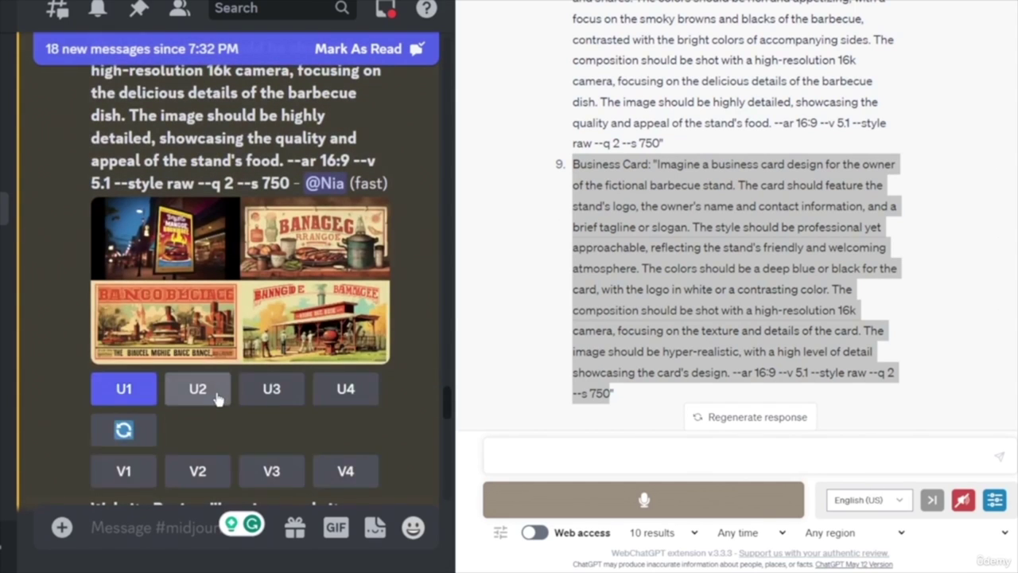
scroll(217, 398, "up", 5)
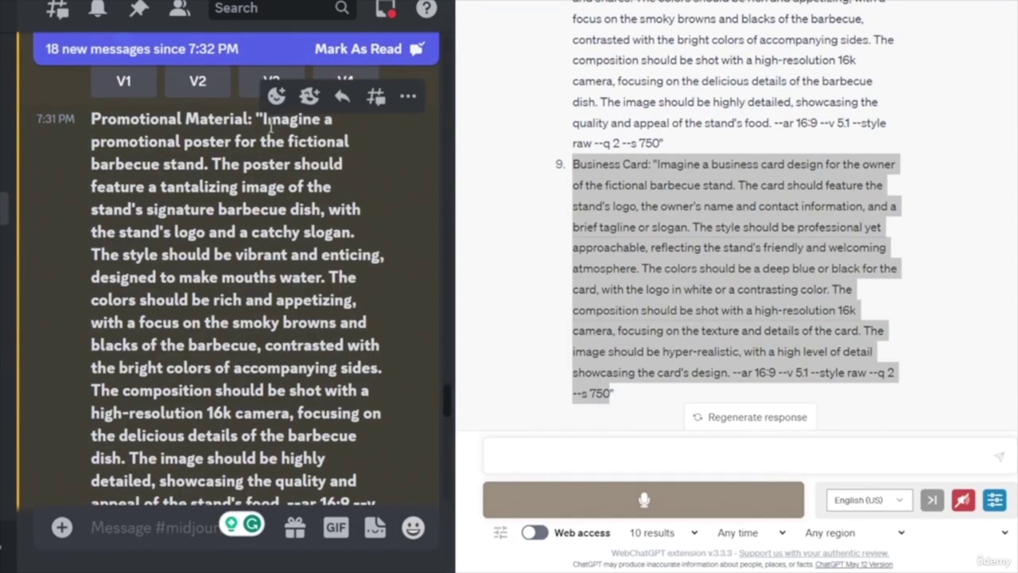
scroll(294, 327, "down", 5)
left_click(197, 388)
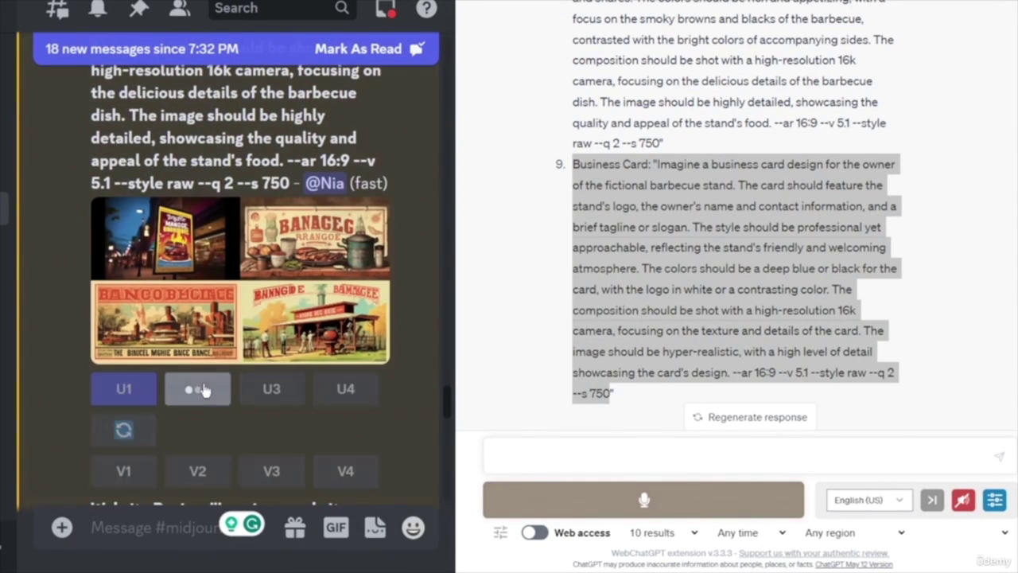
left_click(273, 389)
left_click(346, 389)
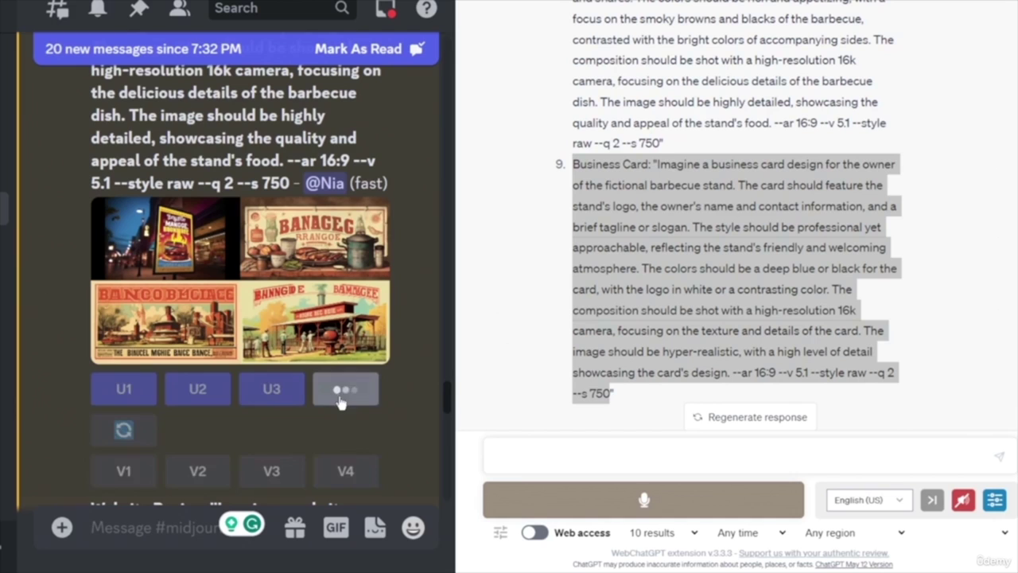
scroll(376, 388, "down", 10)
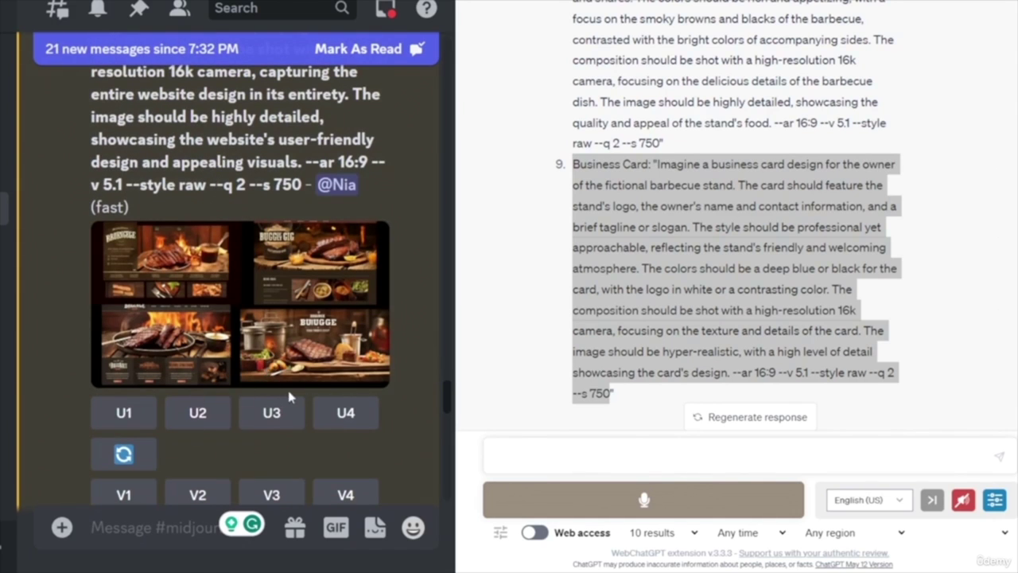
- Upscale all four website design images, U1 through U4
scroll(289, 396, "up", 5)
scroll(167, 356, "down", 4)
scroll(167, 355, "down", 3)
left_click(134, 350)
left_click(203, 347)
left_click(271, 344)
left_click(345, 345)
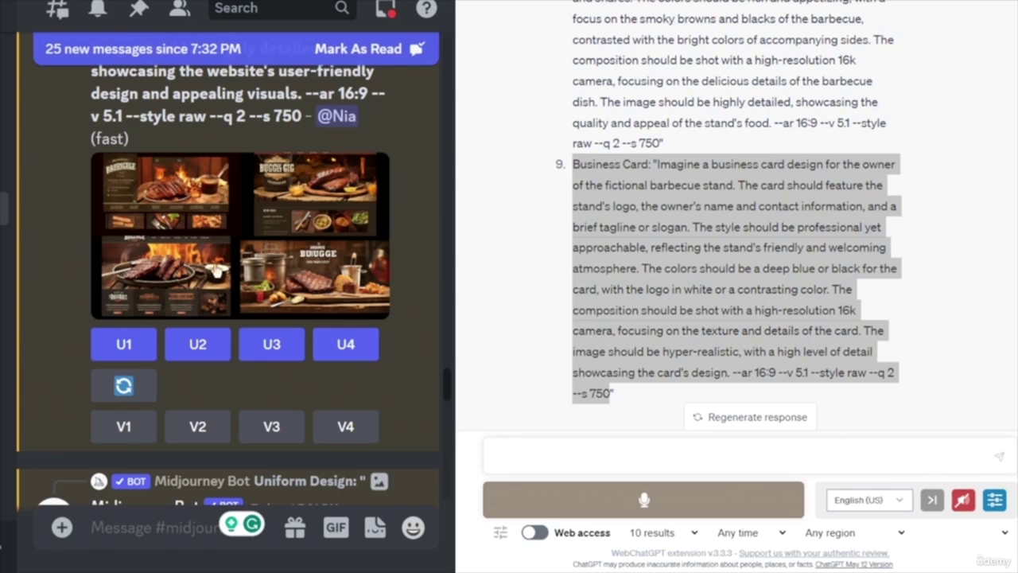
- Upscale all four apron uniform images, U1 through U4
scroll(295, 285, "down", 5)
scroll(298, 287, "down", 8)
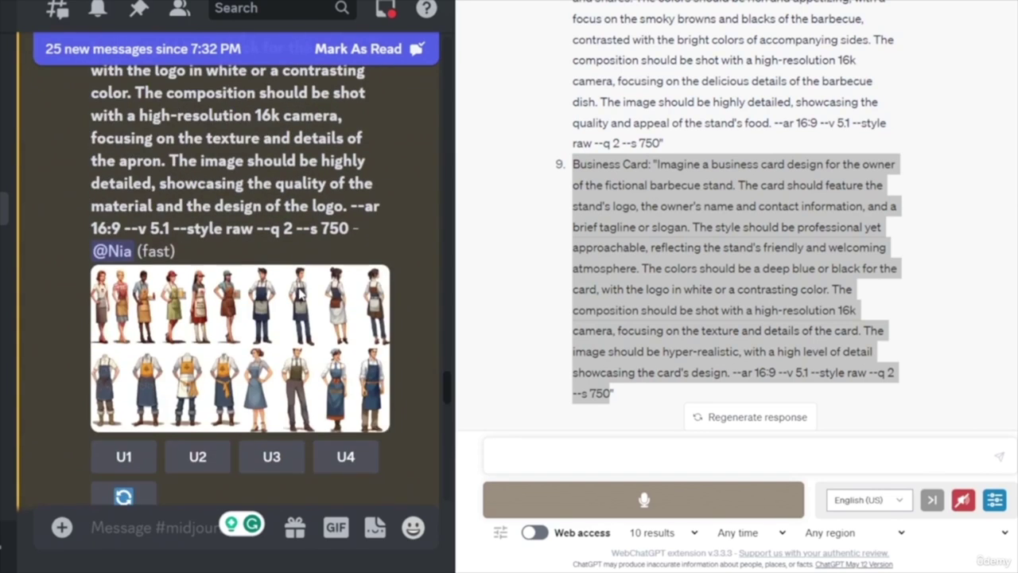
scroll(300, 294, "down", 10)
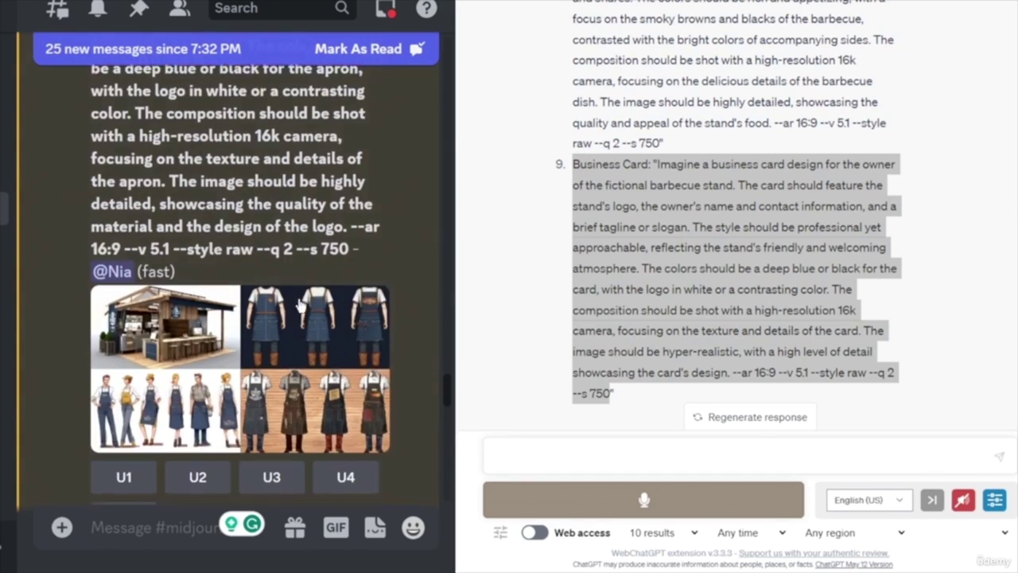
scroll(299, 305, "down", 3)
left_click(127, 344)
left_click(198, 345)
left_click(271, 344)
left_click(346, 344)
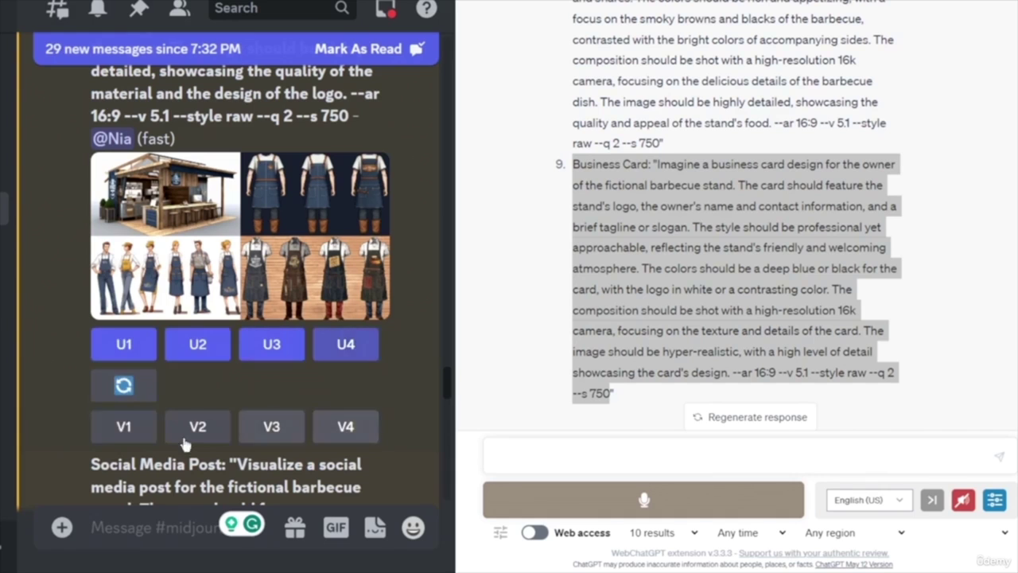
- Reroll the apron uniform prompt and submit the remix dialog for a new grid
scroll(318, 391, "down", 7)
scroll(317, 391, "down", 10)
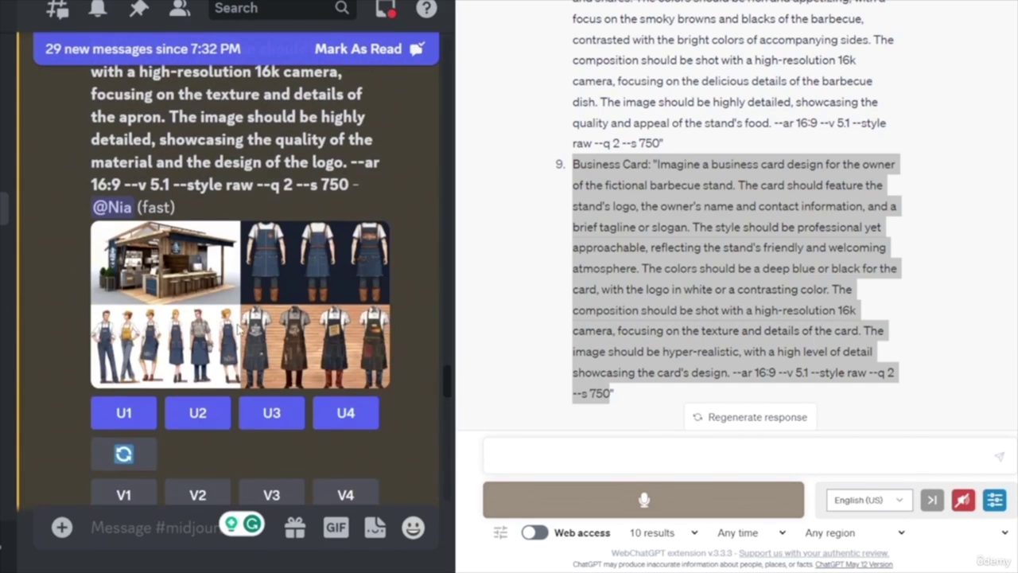
scroll(239, 328, "down", 3)
left_click(124, 317)
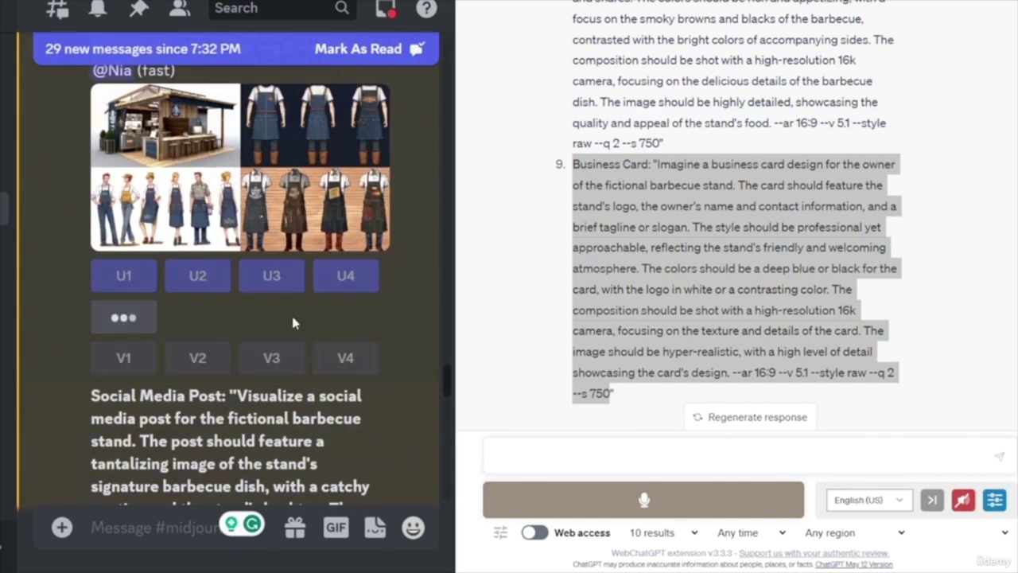
left_click(235, 411)
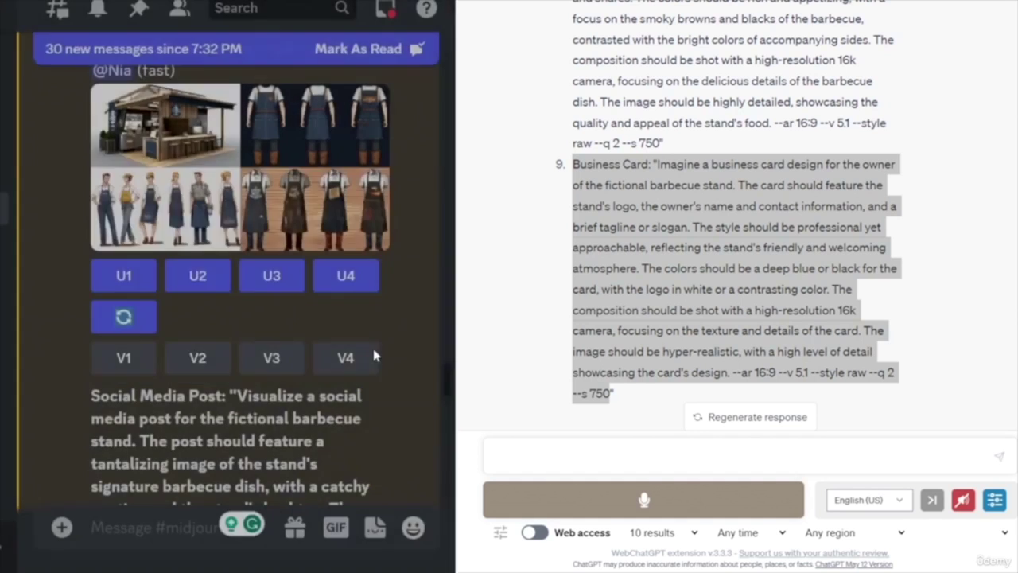
scroll(325, 374, "down", 9)
scroll(328, 365, "down", 4)
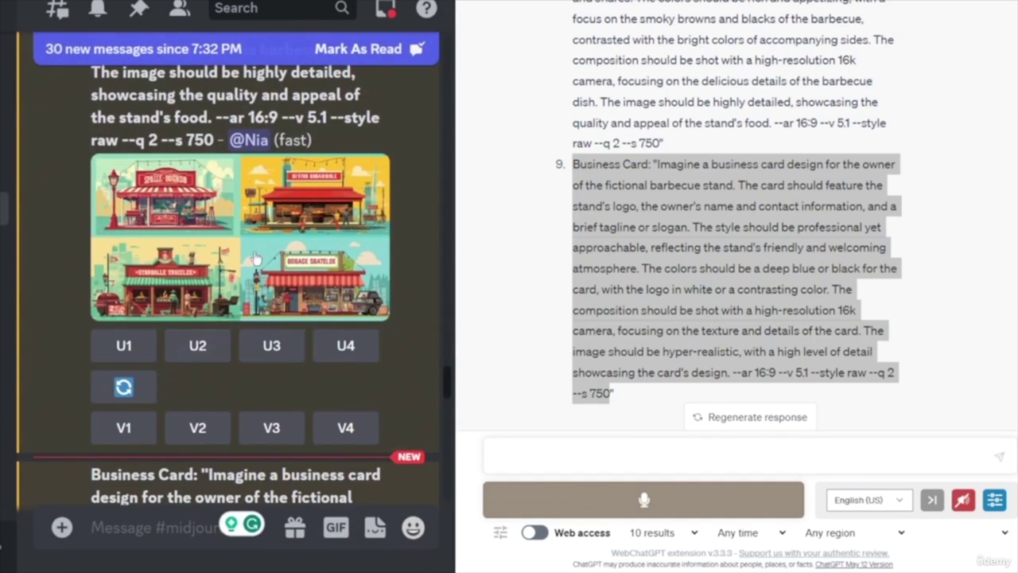
scroll(355, 305, "up", 4)
scroll(355, 306, "up", 4)
scroll(352, 307, "down", 2)
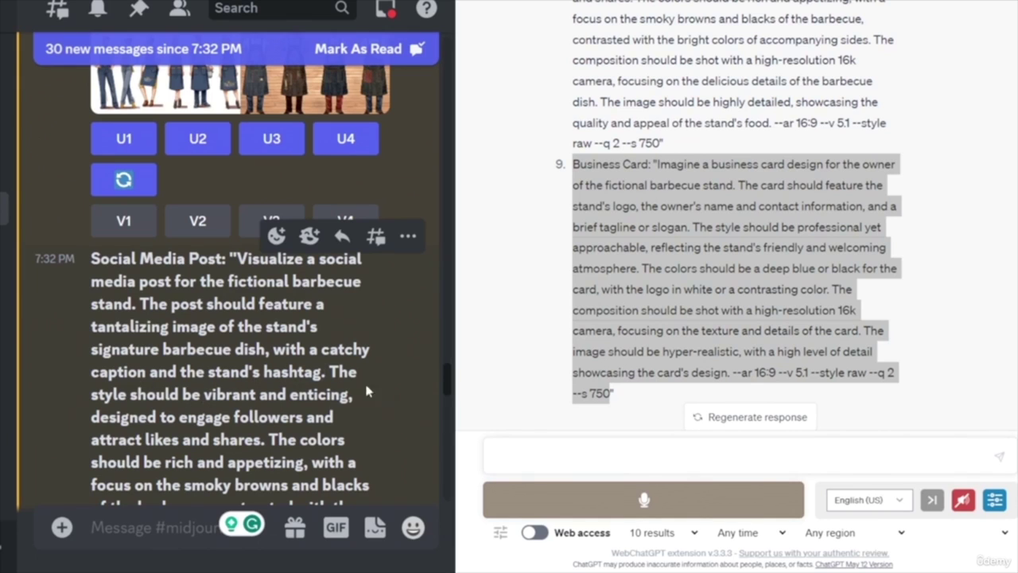
scroll(366, 390, "down", 8)
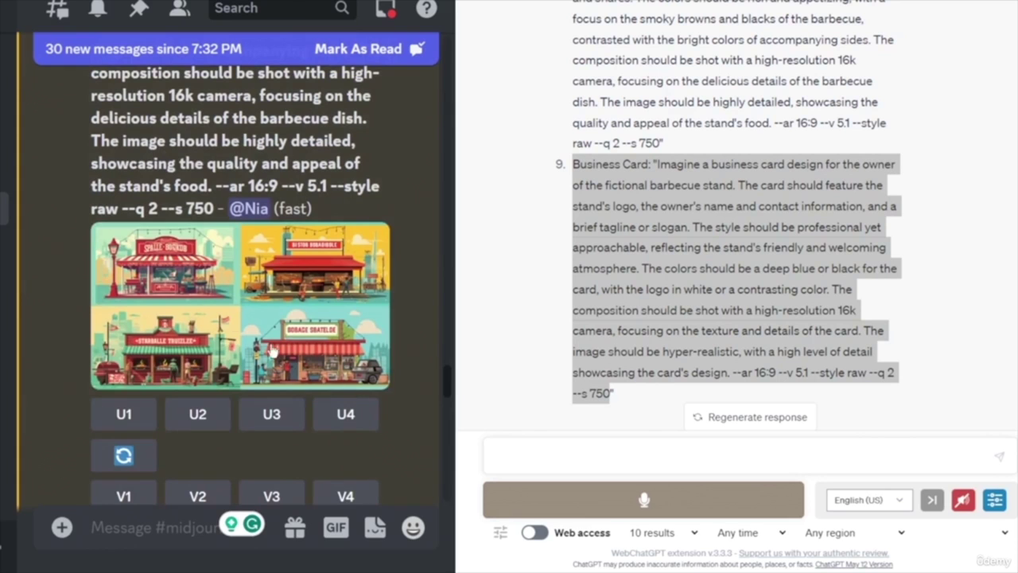
scroll(302, 326, "up", 5)
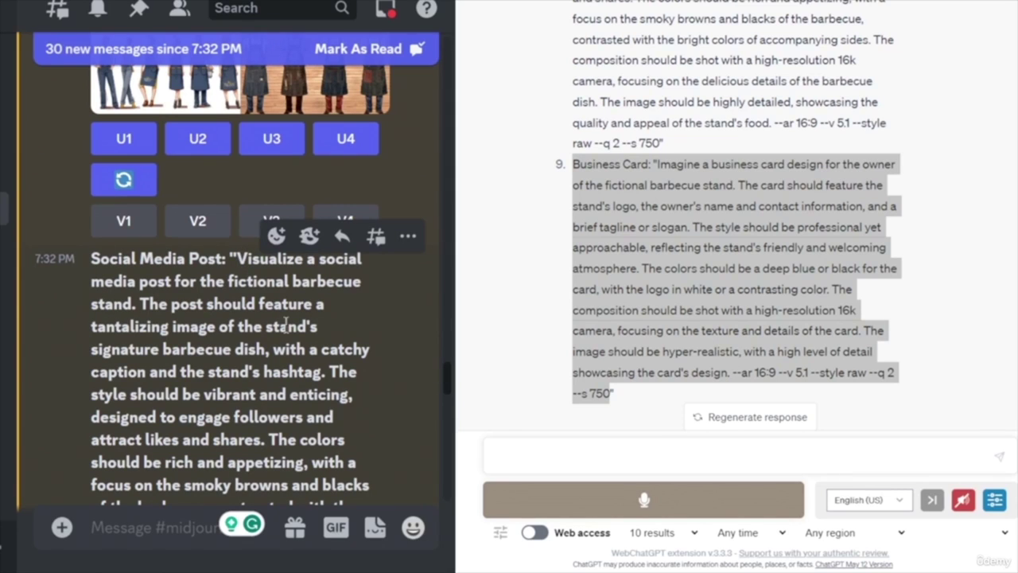
- Copy the Social Media Post prompt and paste it into a new /imagine command
left_click_drag(240, 258, 275, 342)
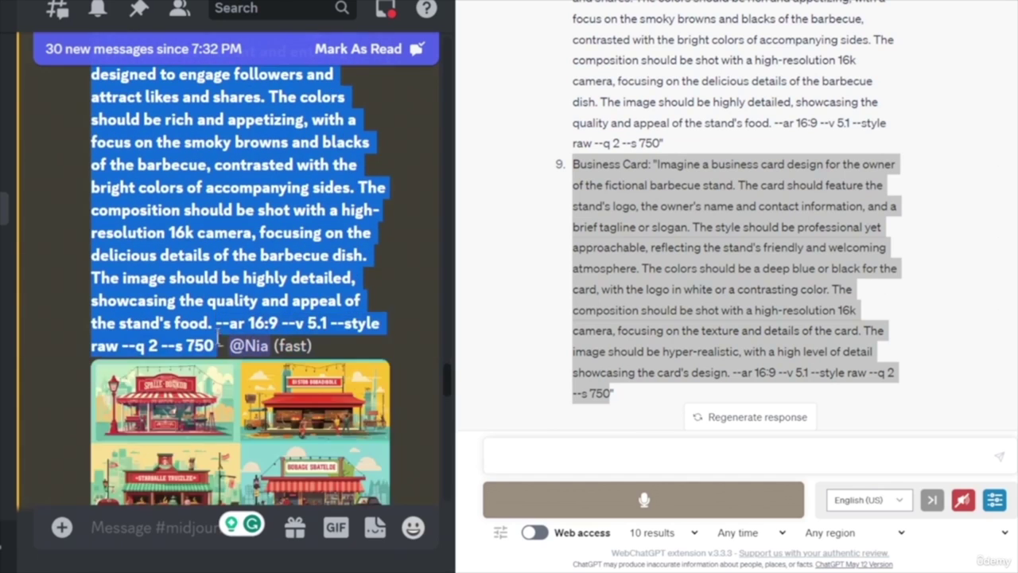
left_click(144, 531)
type("/")
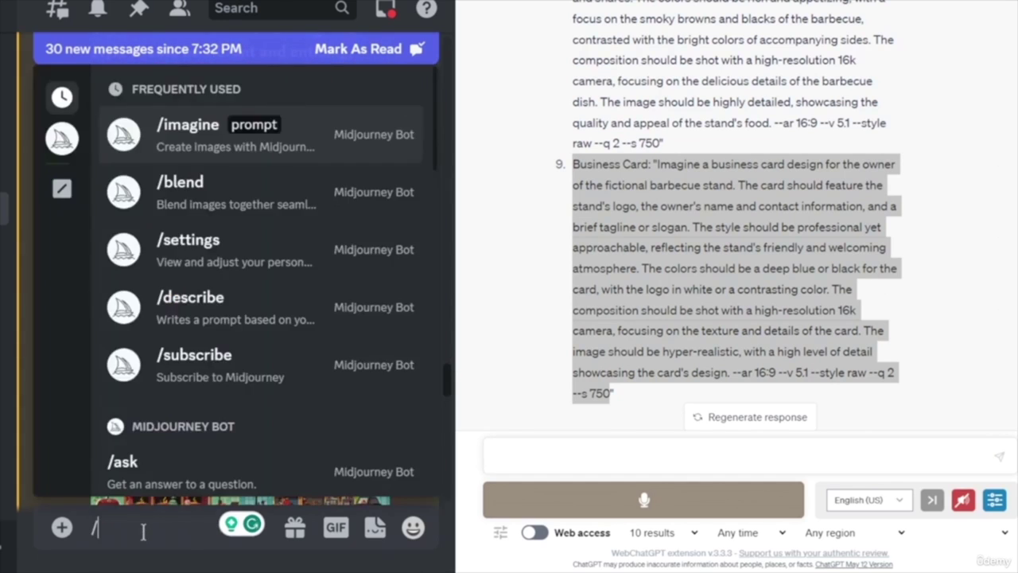
key("Return")
key("ctrl+v")
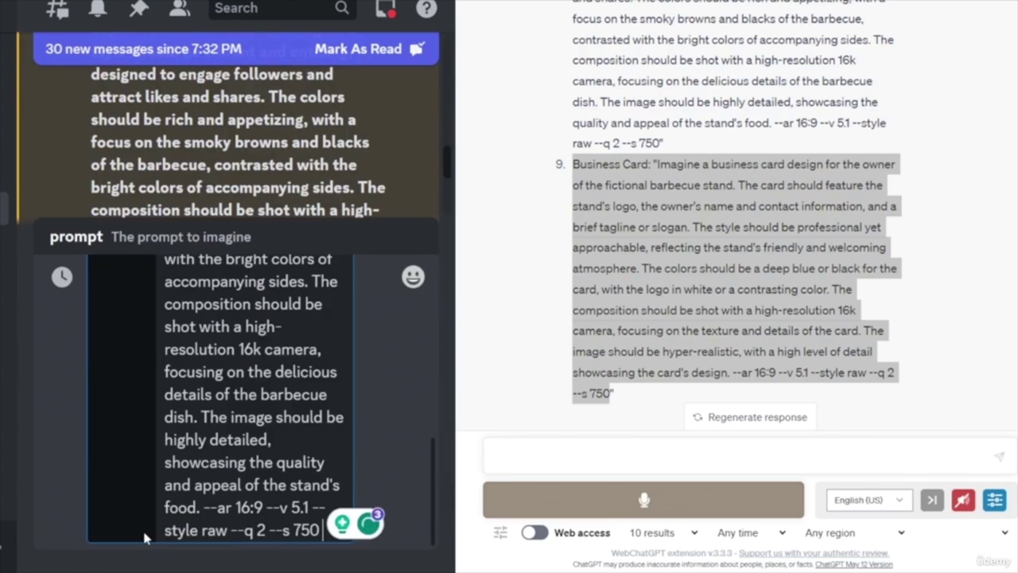
scroll(223, 445, "up", 10)
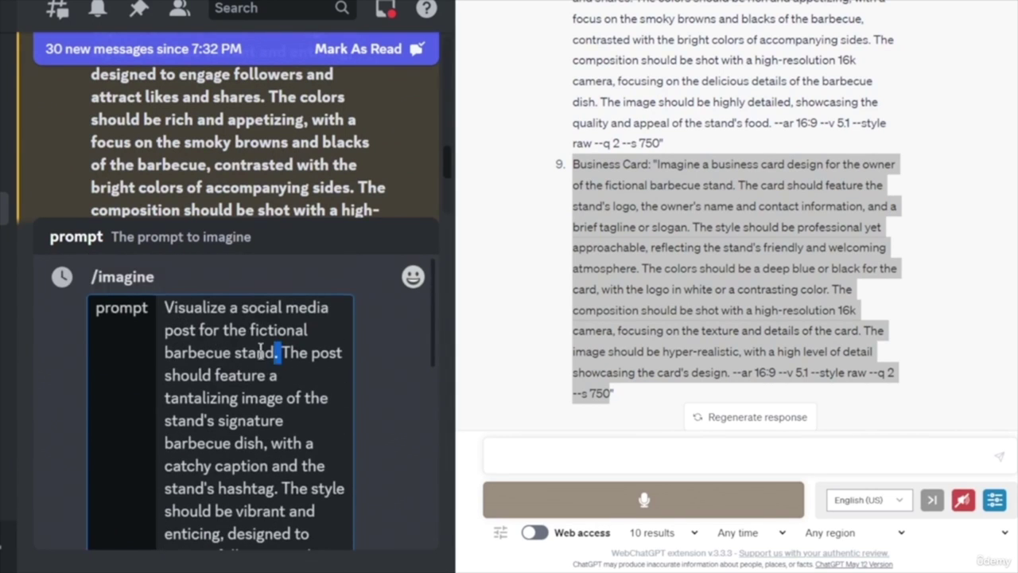
- Delete the opening sentence and "The post should feature ", then submit the prompt
left_click_drag(279, 352, 164, 308)
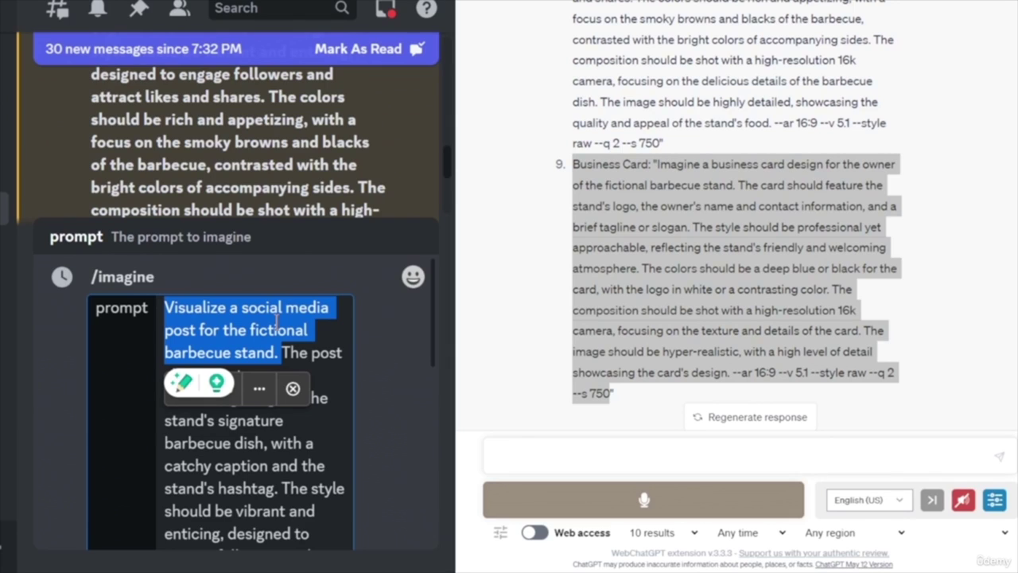
key("BackSpace")
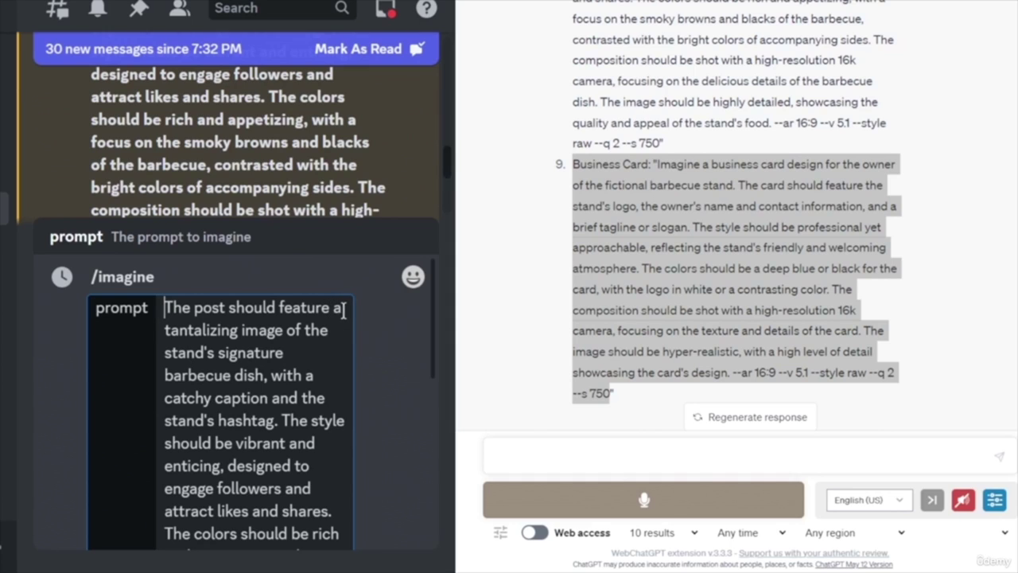
left_click_drag(333, 309, 165, 309)
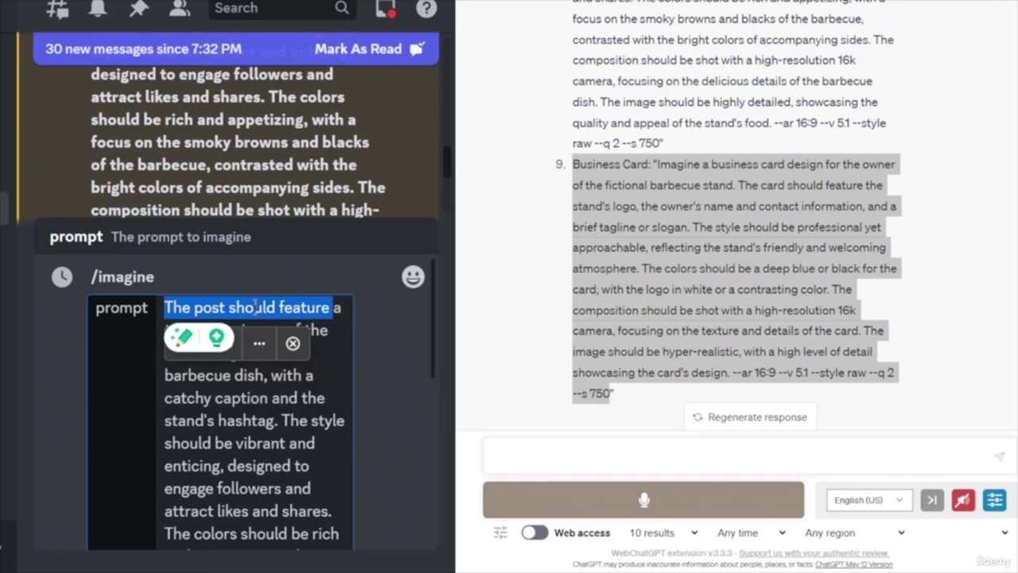
key("BackSpace")
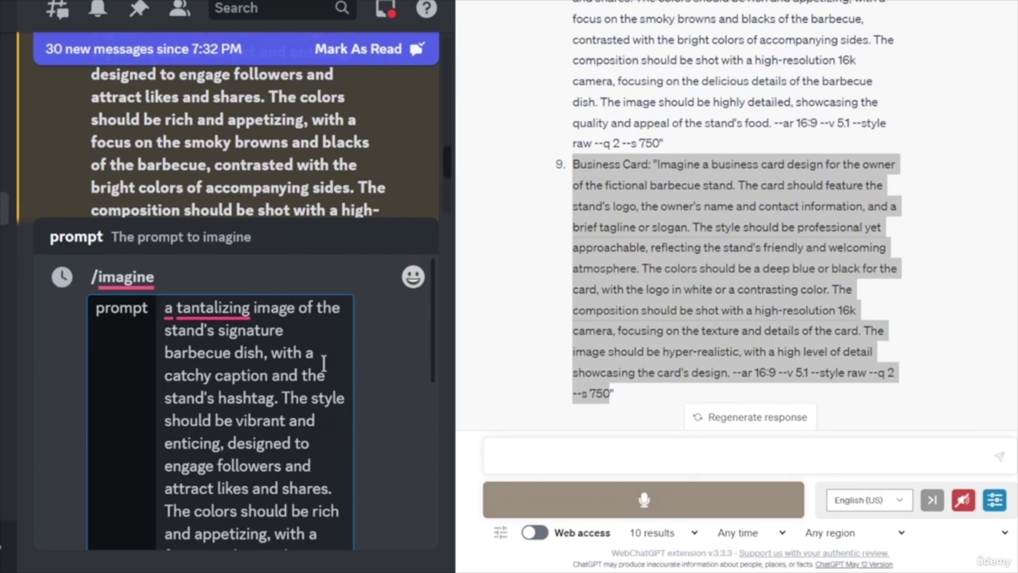
key("Return")
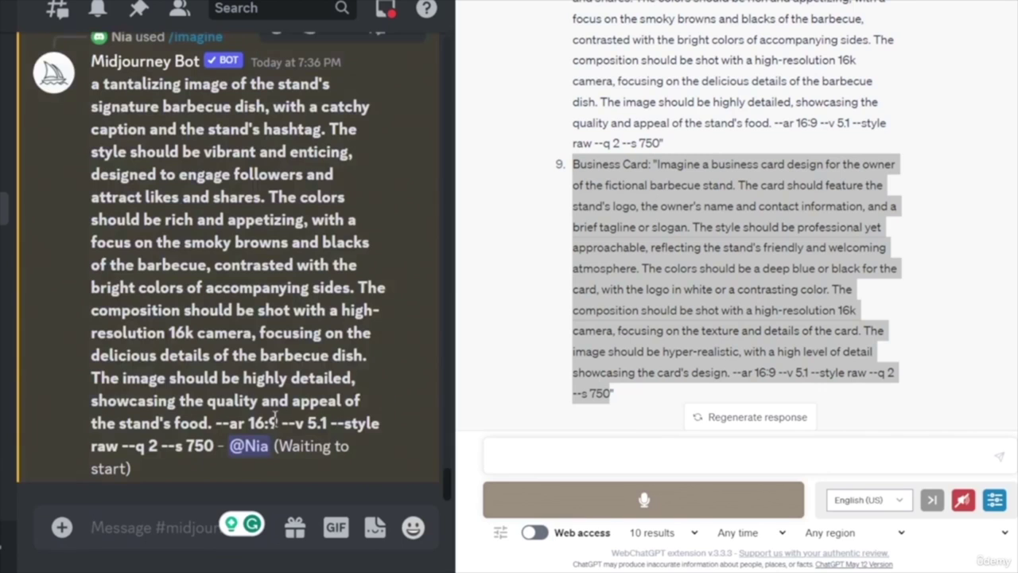
scroll(269, 419, "up", 6)
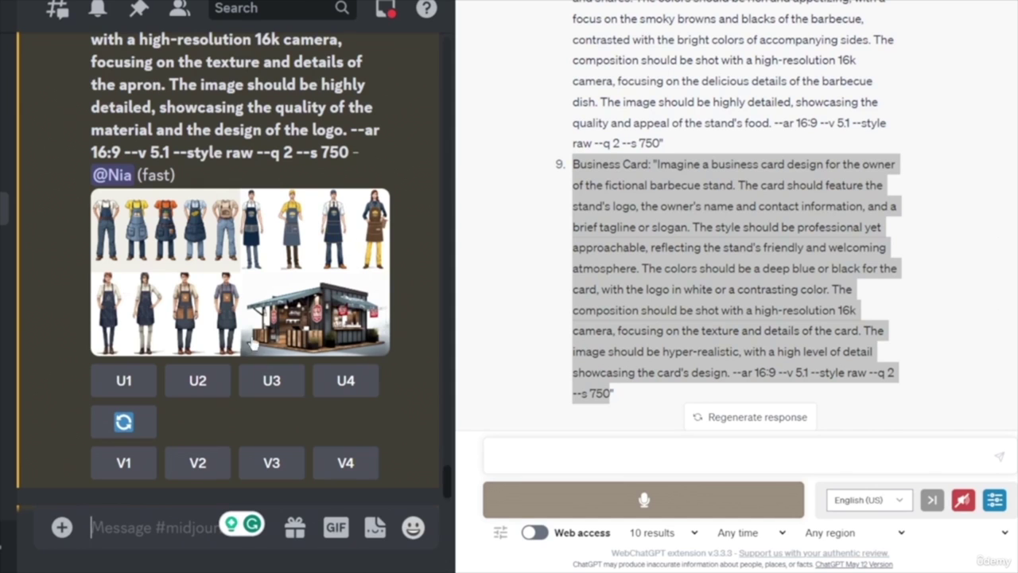
- Copy the Uniform Design prompt text and paste it into a new /imagine command
scroll(263, 326, "up", 5)
scroll(259, 333, "down", 5)
scroll(318, 311, "up", 5)
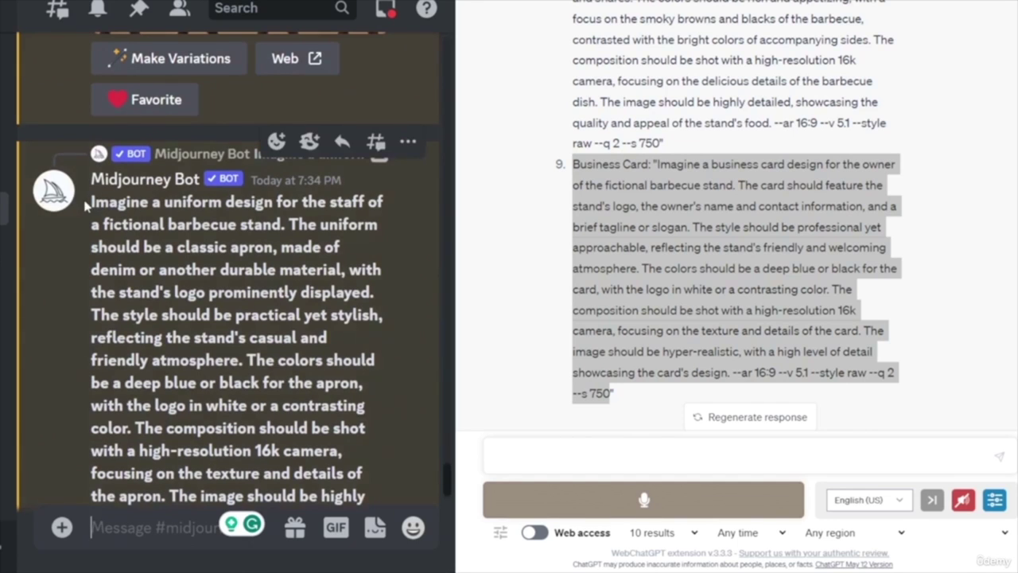
left_click_drag(90, 202, 405, 388)
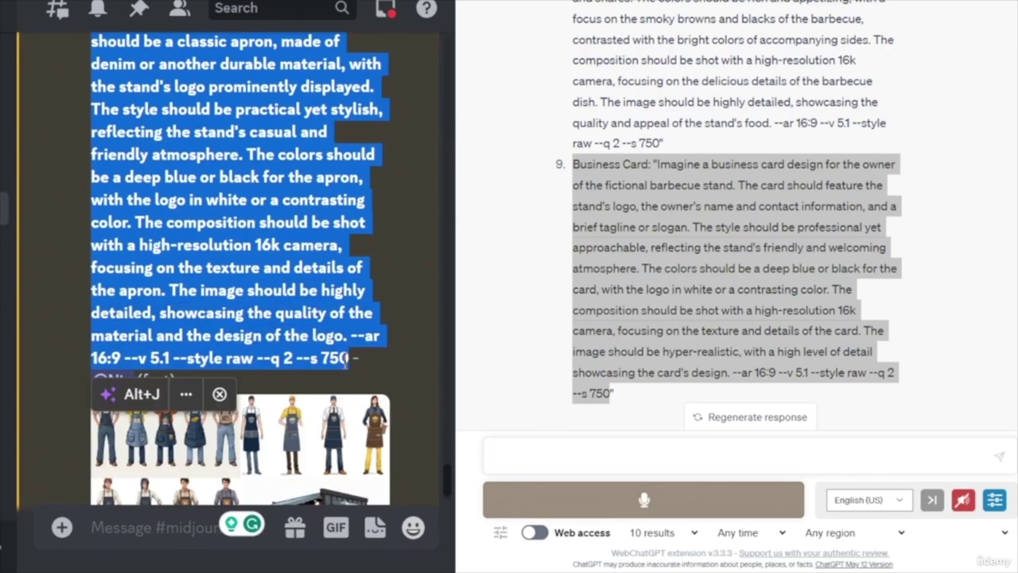
left_click(194, 540)
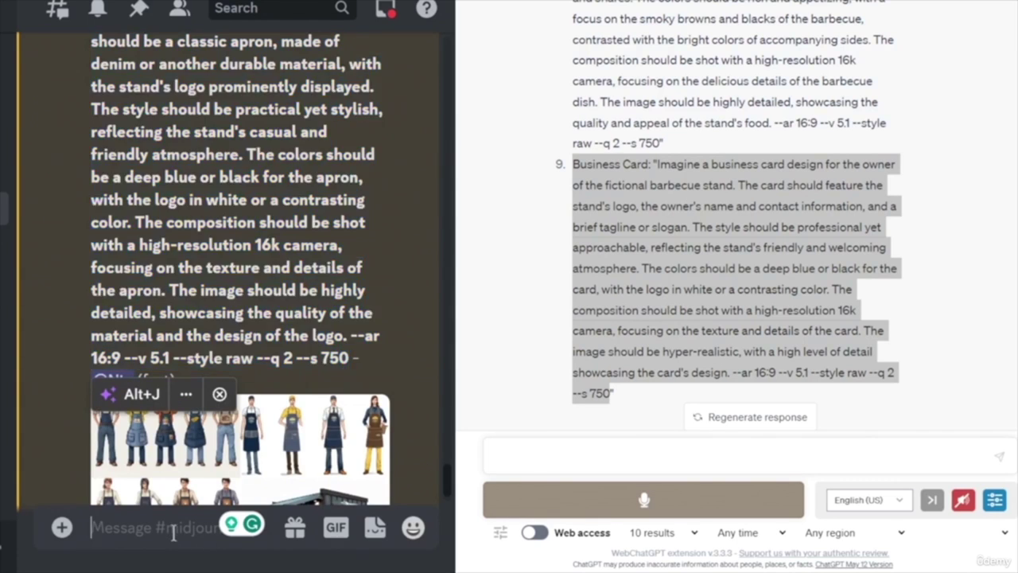
type("/imagine prompt")
key("ctrl+v")
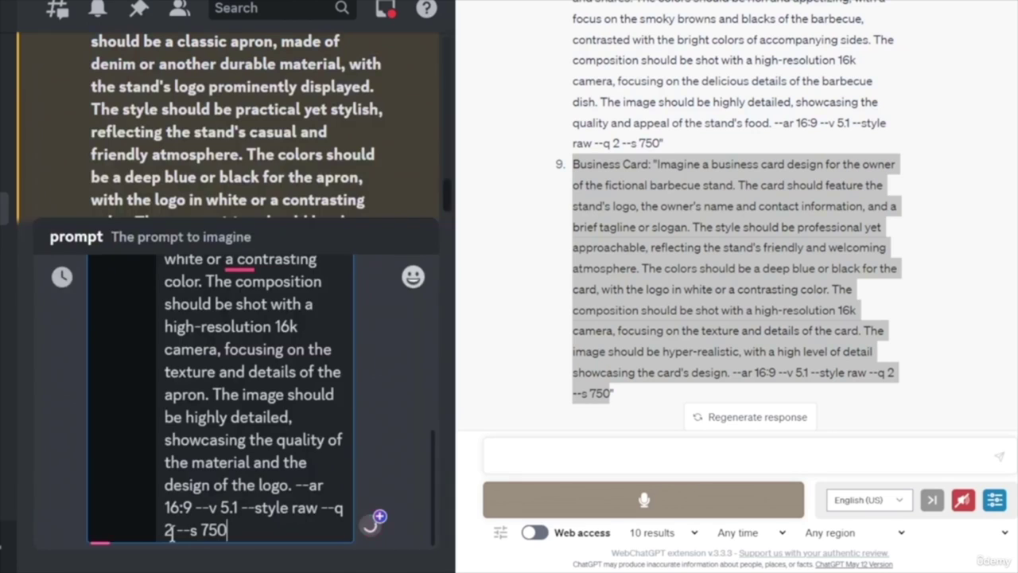
scroll(219, 450, "up", 10)
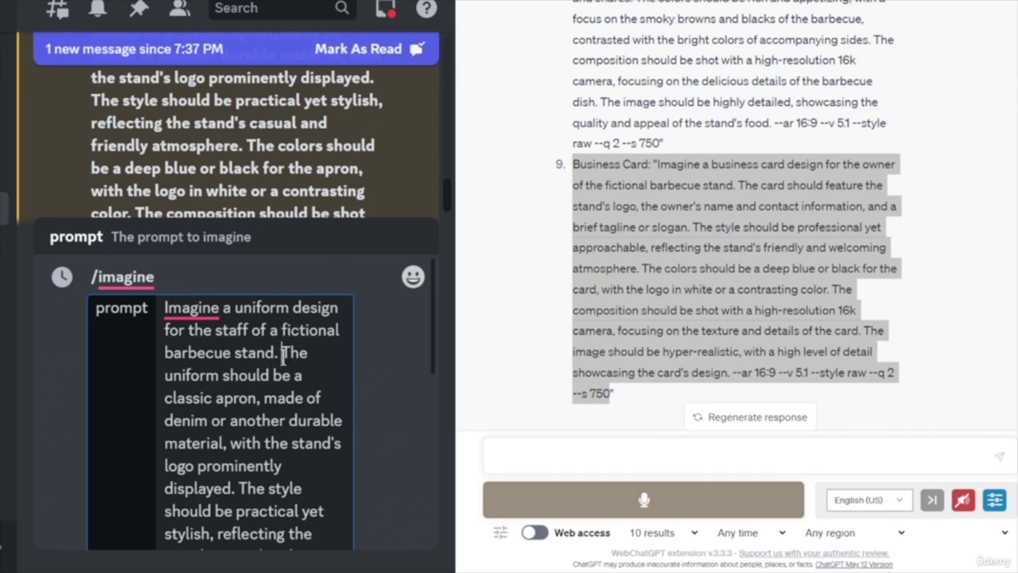
- Delete the uniform prompt's opening sentence and review the text down to its parameters
left_click_drag(283, 352, 165, 307)
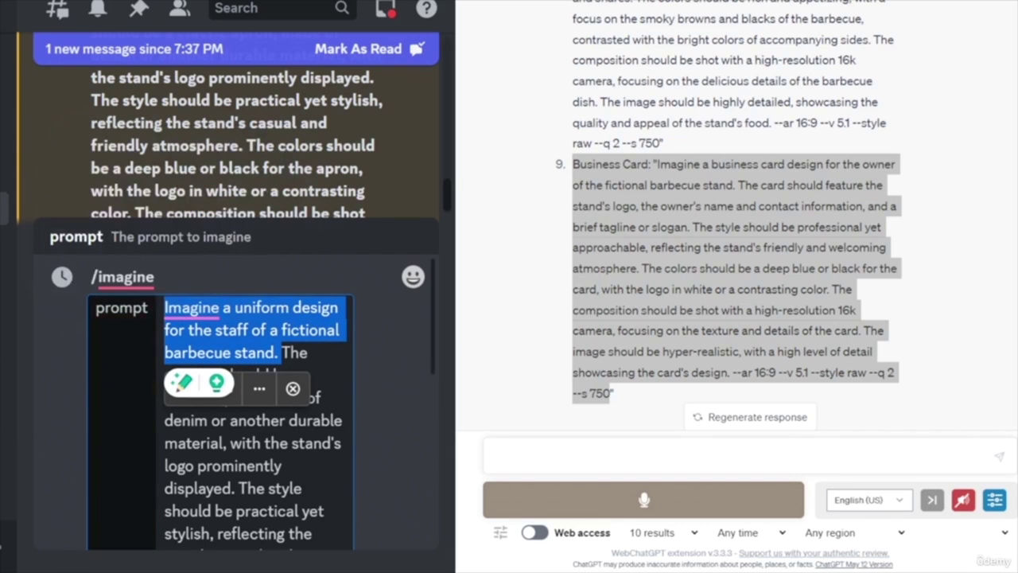
key("BackSpace")
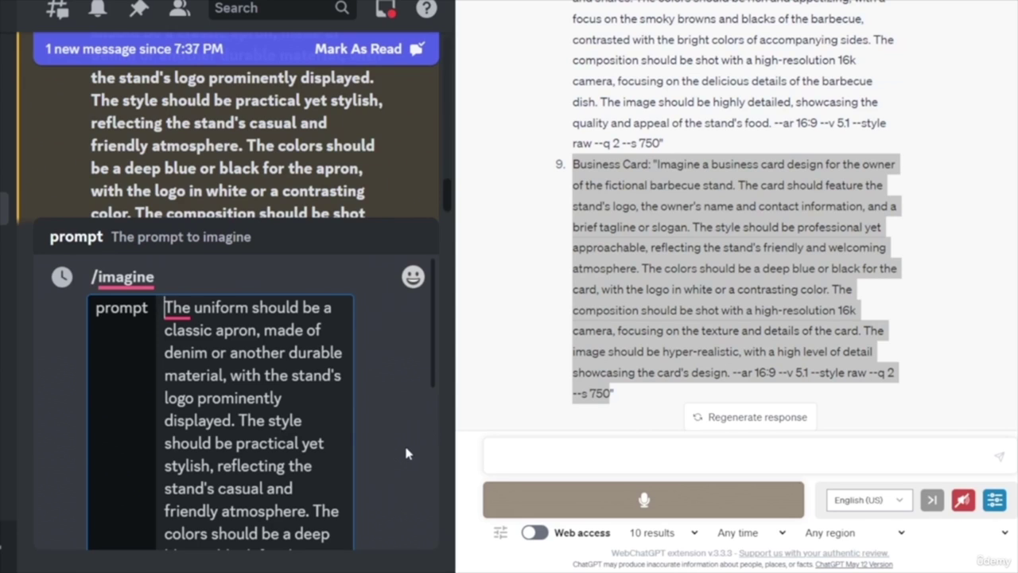
scroll(402, 452, "down", 4)
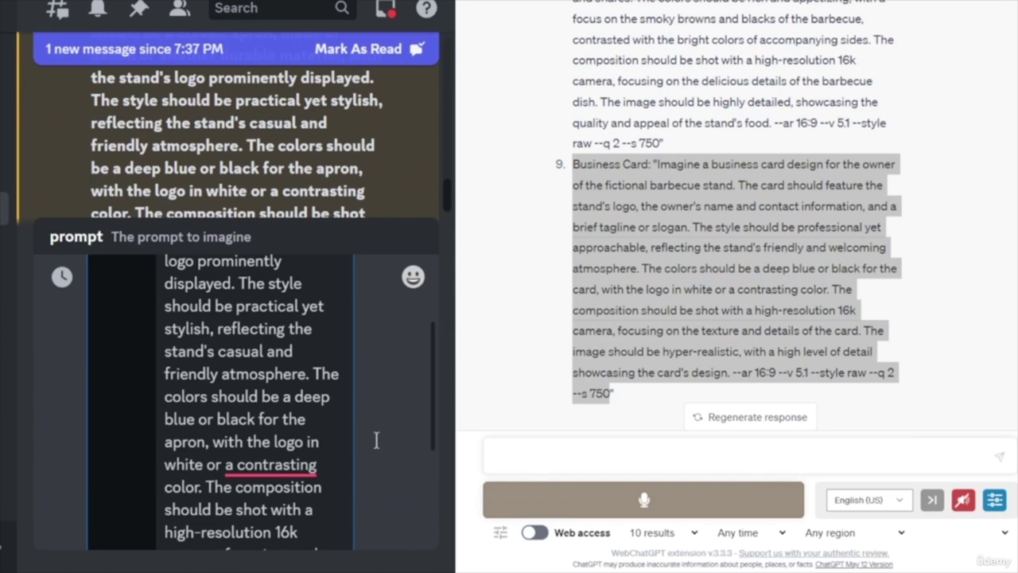
scroll(377, 442, "down", 1)
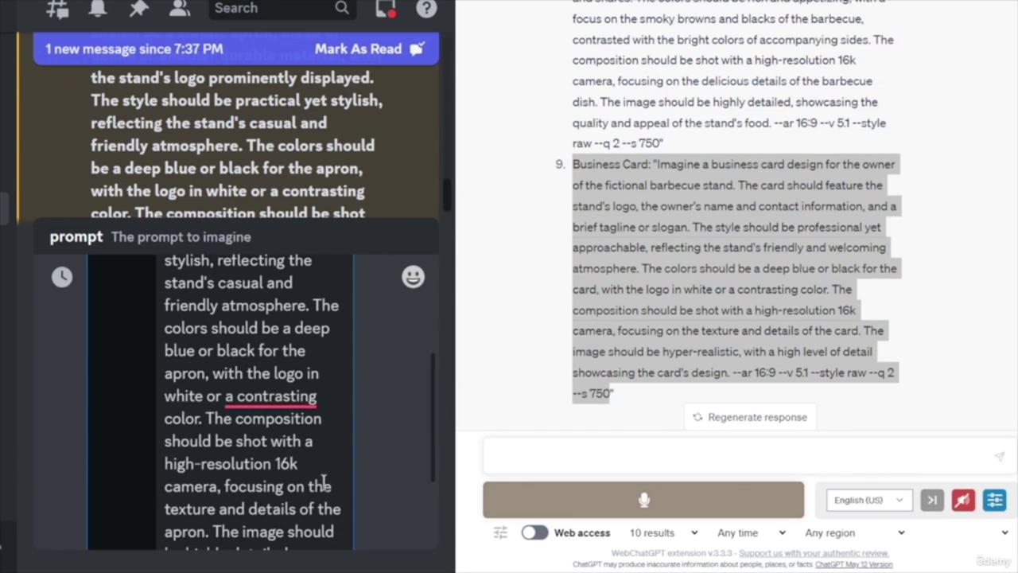
scroll(388, 501, "down", 2)
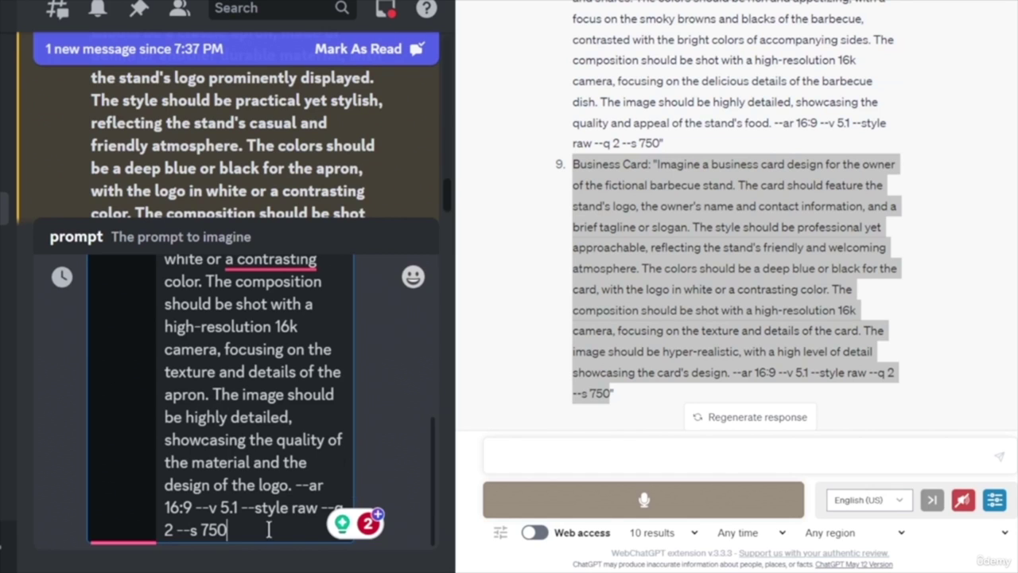
- Submit the edited uniform prompt to Midjourney
key("Return")
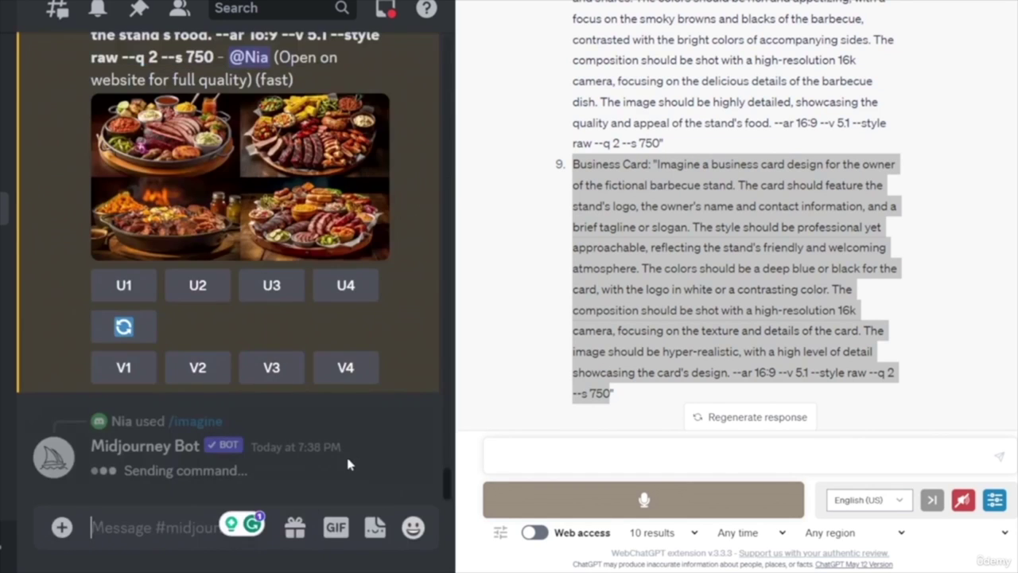
scroll(384, 476, "down", 5)
scroll(328, 360, "up", 3)
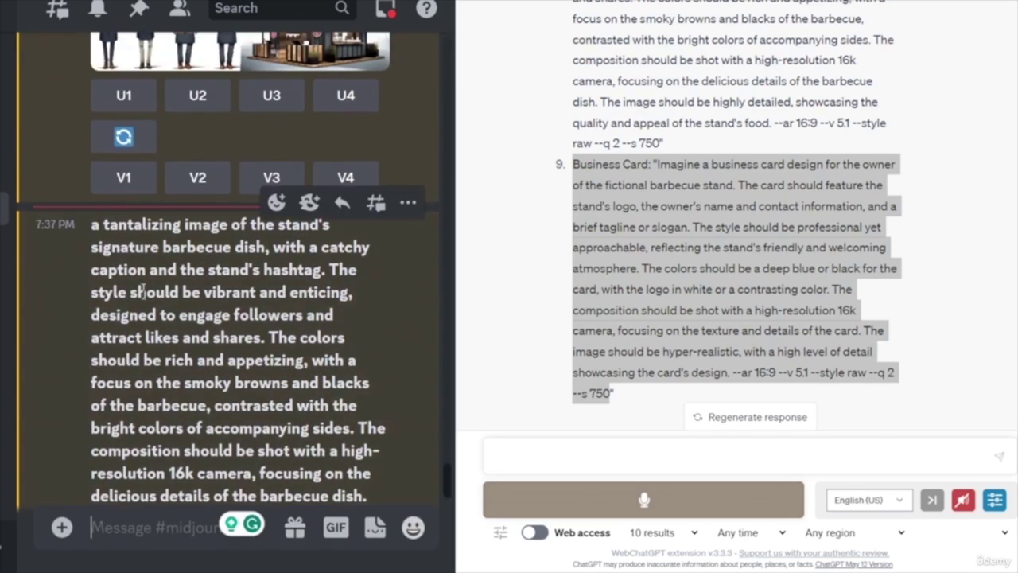
scroll(268, 350, "up", 3)
scroll(268, 350, "down", 3)
scroll(290, 246, "up", 5)
scroll(191, 284, "down", 5)
scroll(298, 329, "down", 5)
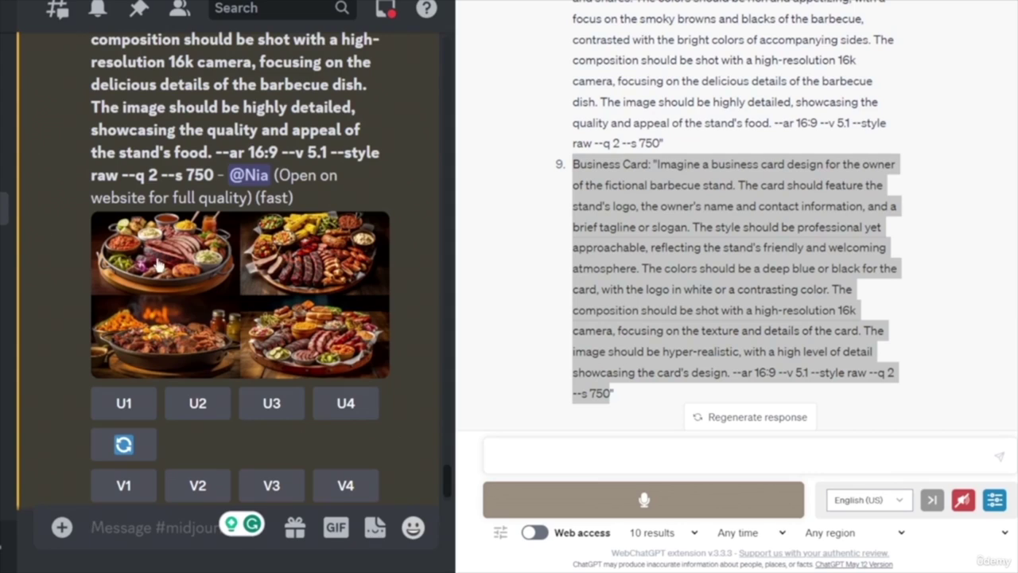
- Upscale all four barbecue dish images, U1 through U4
left_click(145, 409)
left_click(200, 404)
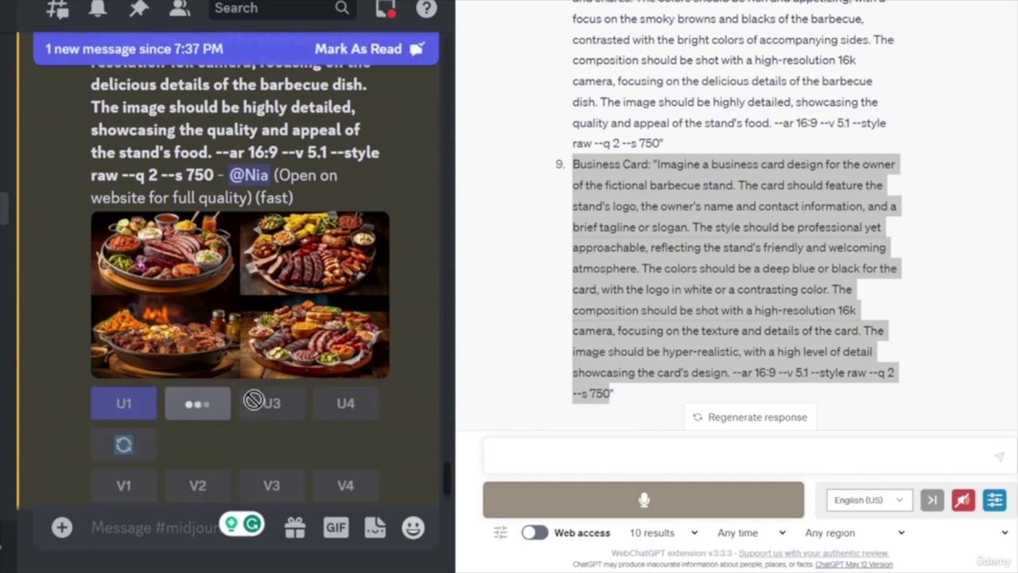
left_click(271, 403)
left_click(345, 406)
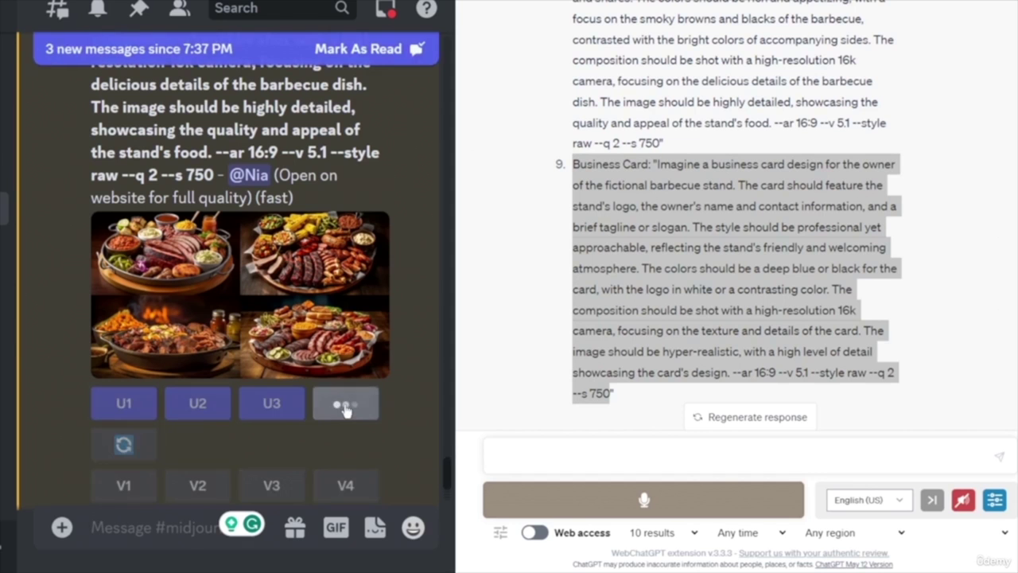
scroll(338, 342, "up", 3)
scroll(338, 344, "up", 10)
scroll(340, 385, "up", 15)
scroll(335, 398, "up", 5)
scroll(340, 394, "up", 5)
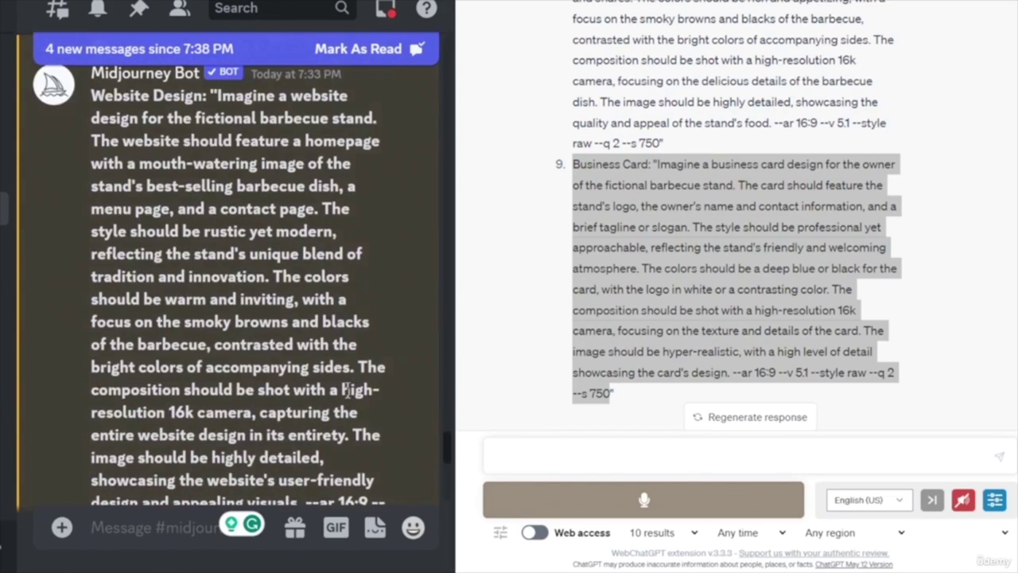
scroll(350, 394, "up", 10)
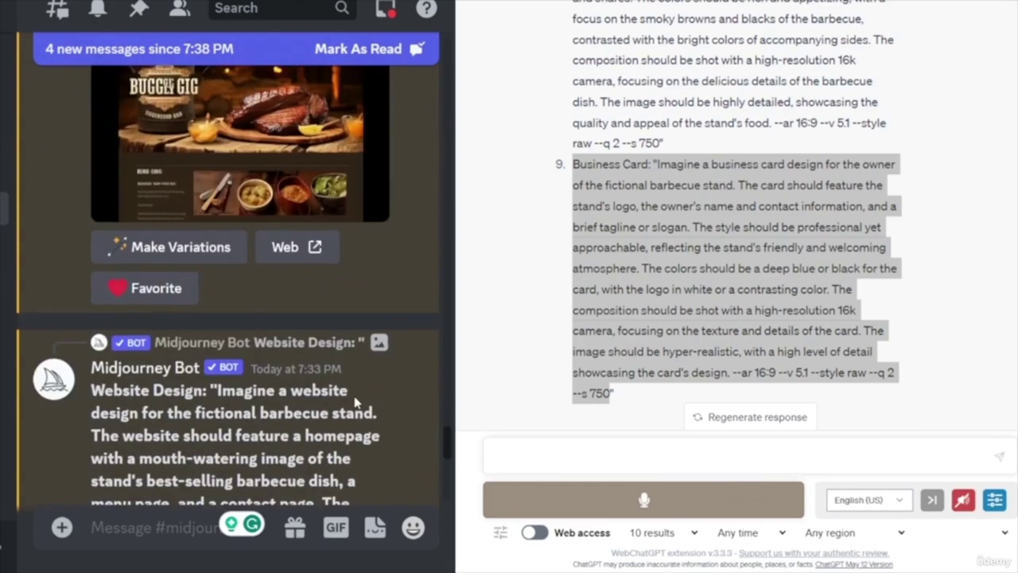
scroll(358, 403, "up", 15)
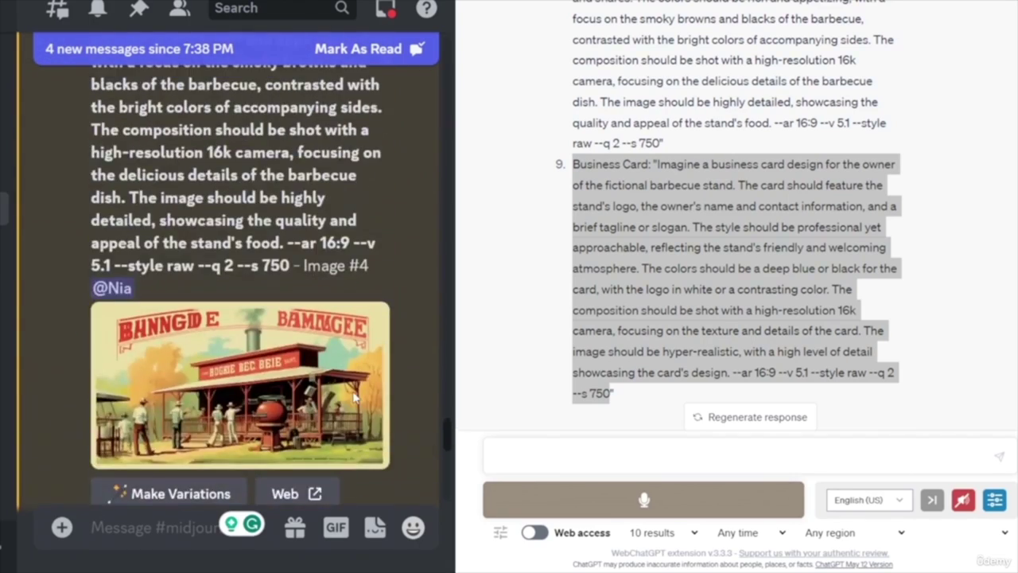
scroll(354, 382, "up", 5)
scroll(328, 337, "down", 6)
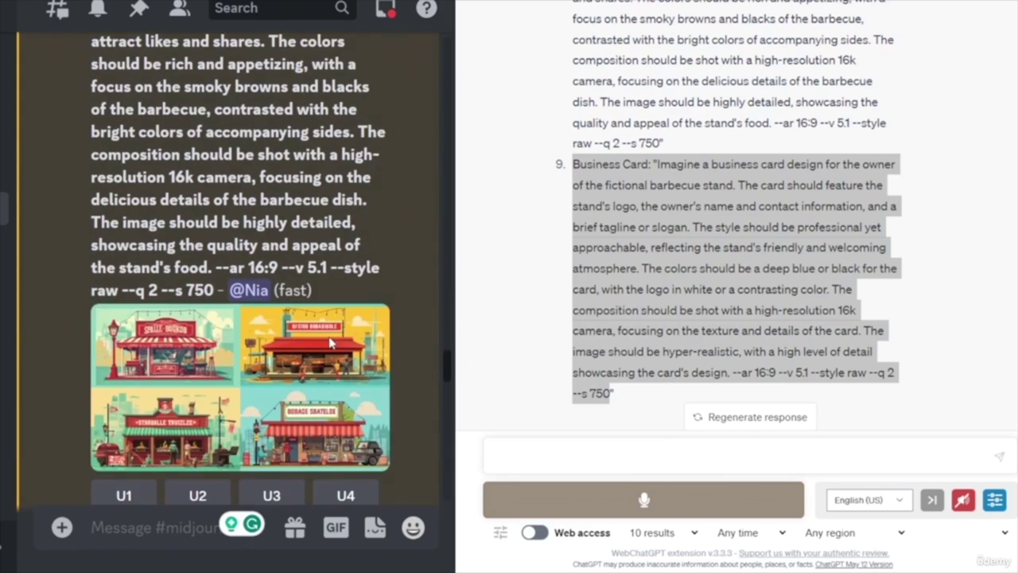
- Open the barbecue stand grid in the image viewer and drag the divider to widen Discord
left_click(256, 263)
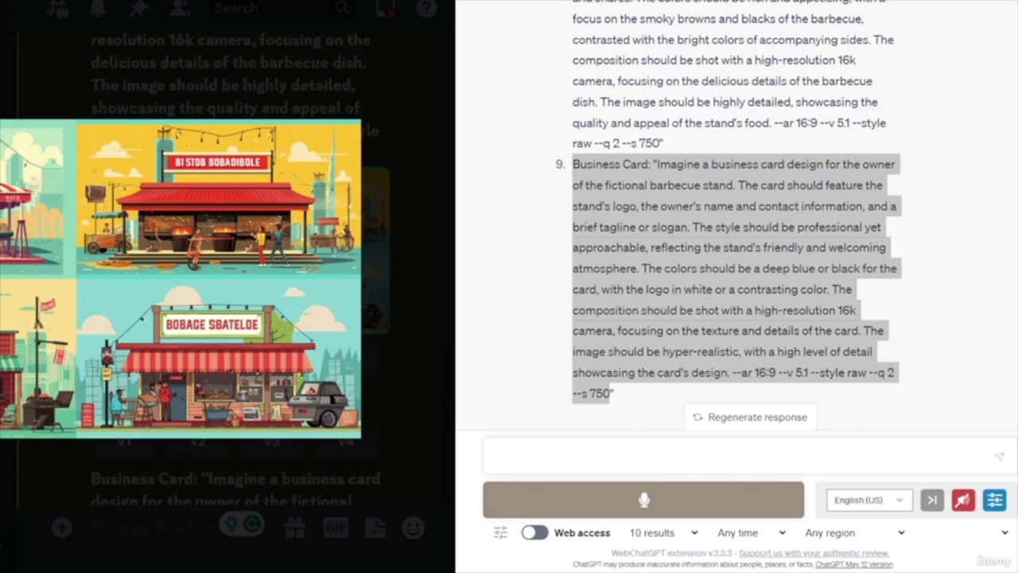
left_click_drag(450, 274, 1009, 289)
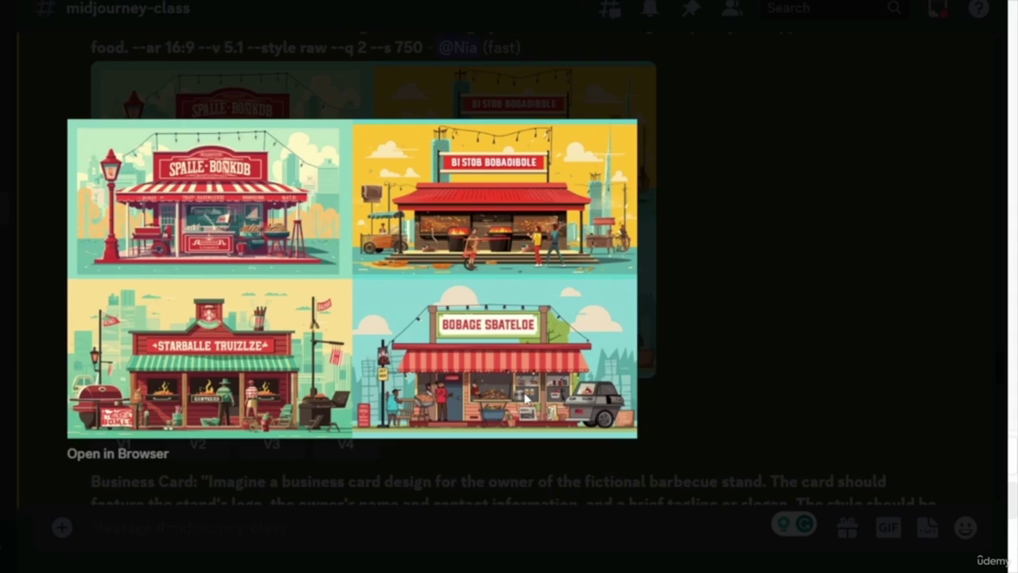
- Close the image viewer and select "fictional barbecue stand" in the Social Media Post prompt
left_click(760, 209)
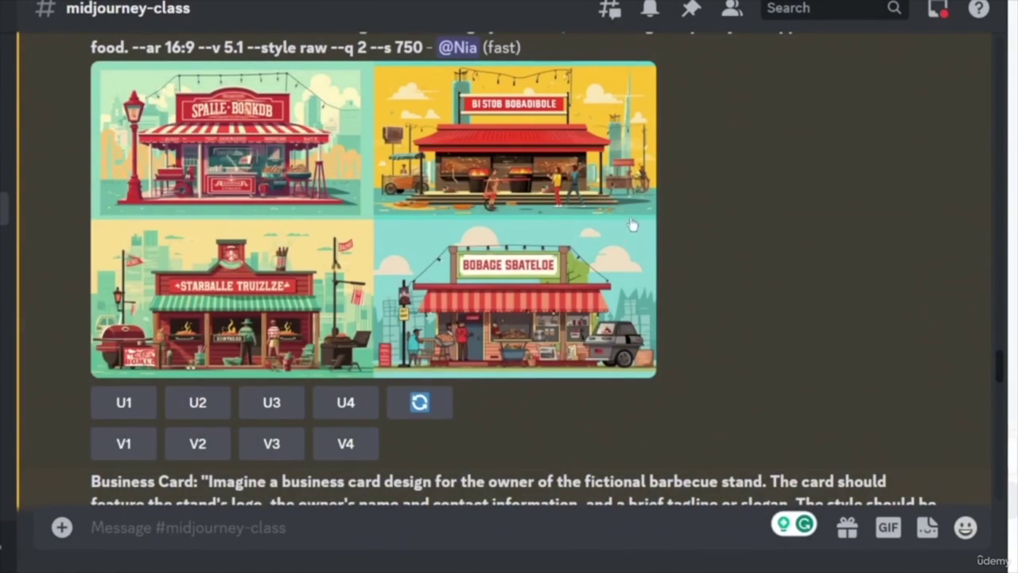
scroll(661, 301, "up", 5)
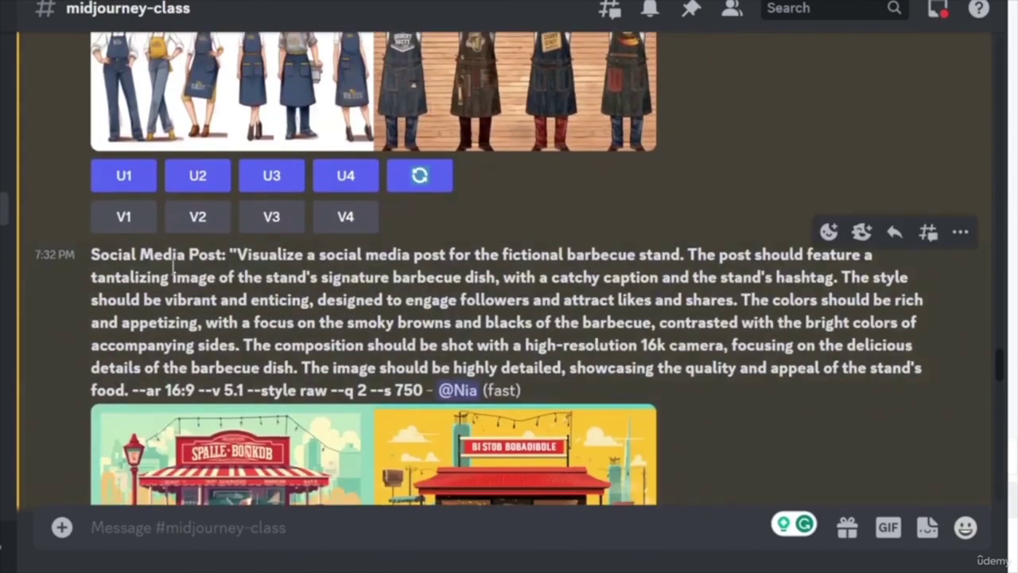
left_click_drag(91, 253, 686, 255)
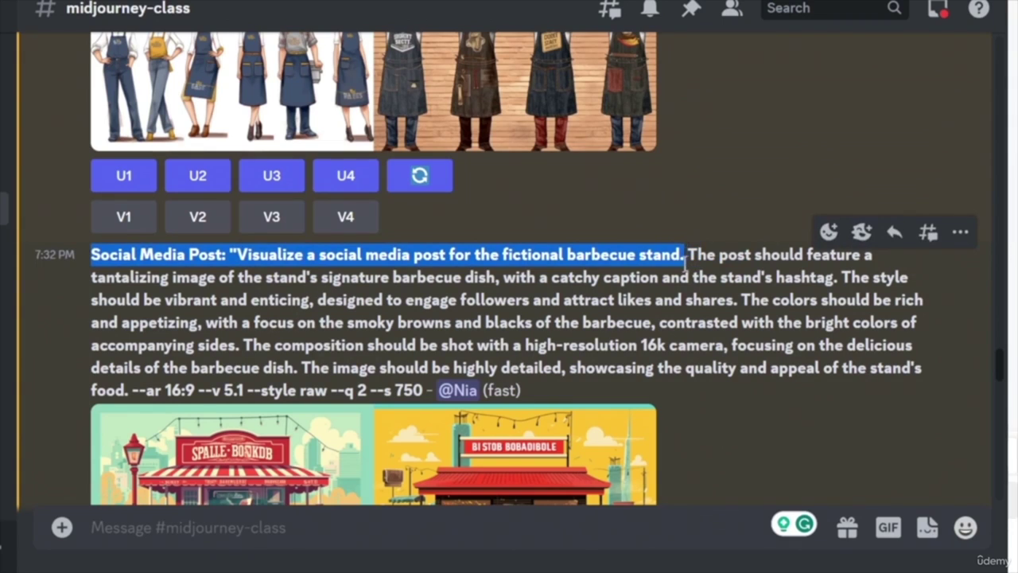
left_click(502, 252)
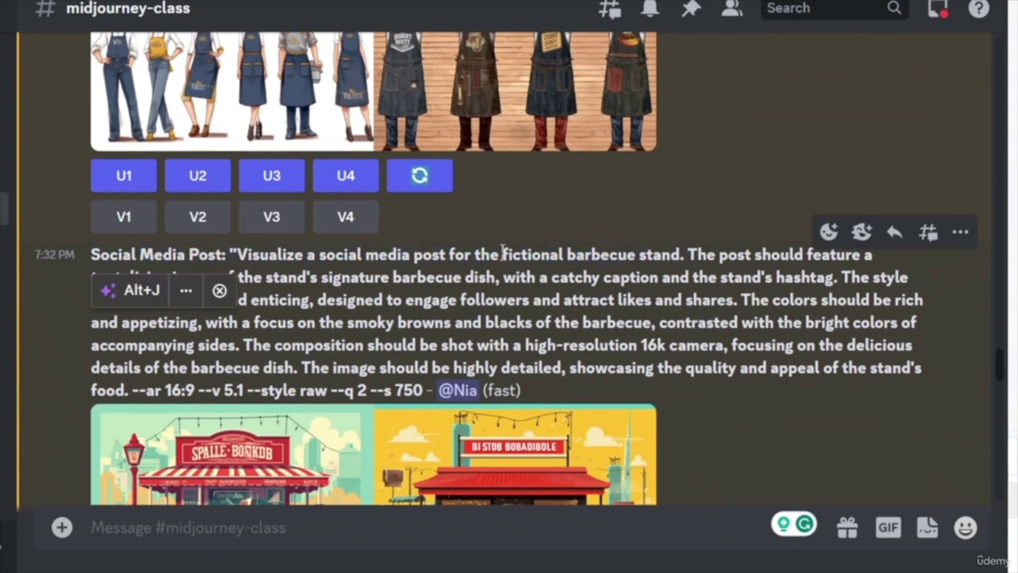
left_click_drag(502, 251, 686, 254)
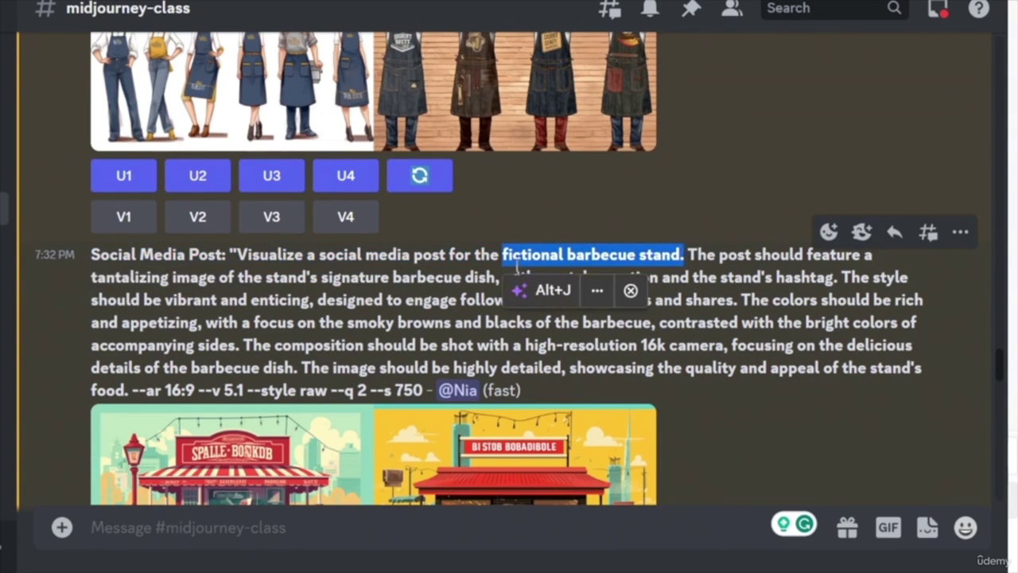
- Scroll through the earlier results down to the 7:37 PM barbecue-dish grid
scroll(759, 312, "down", 3)
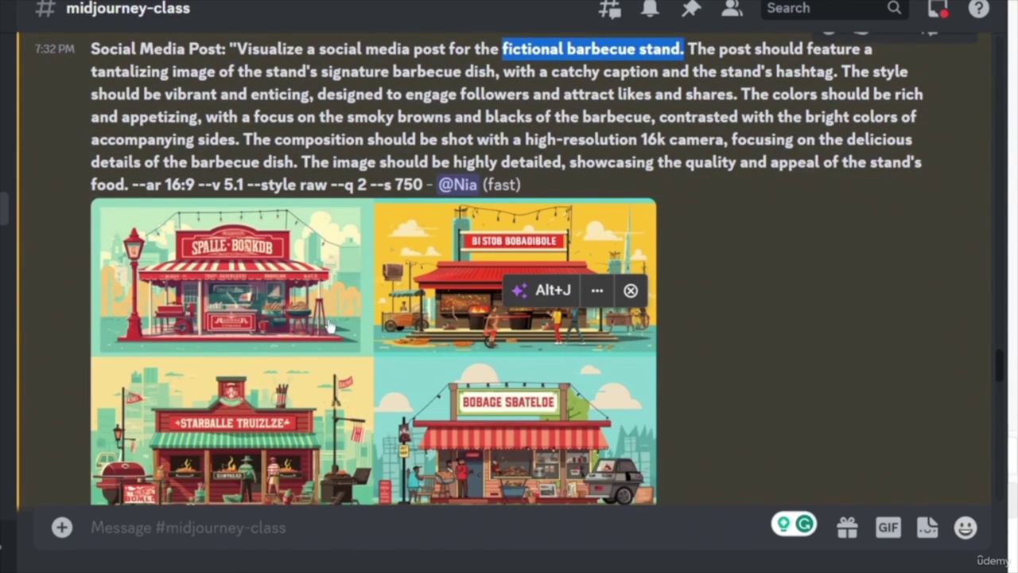
scroll(759, 389, "down", 15)
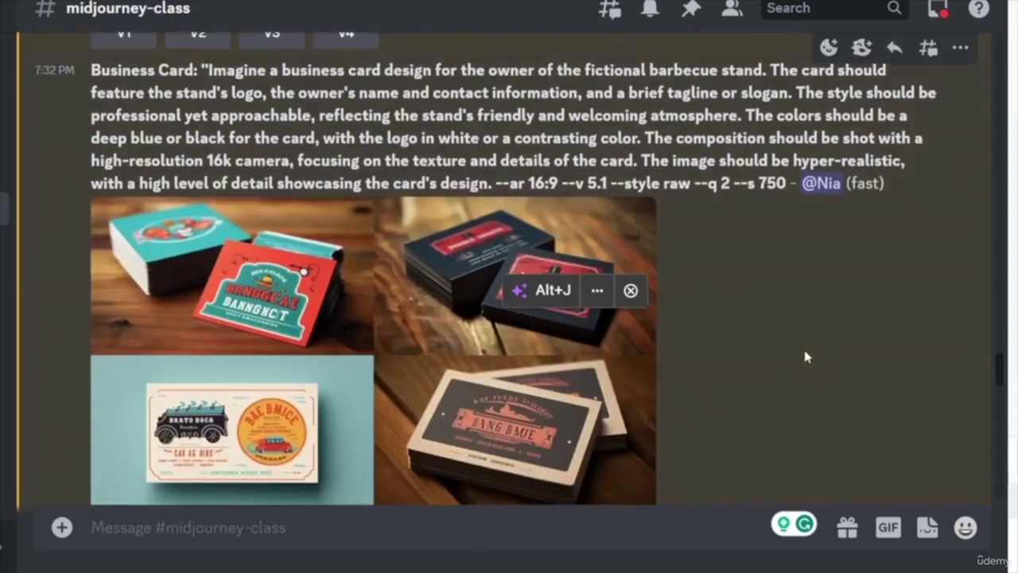
scroll(796, 358, "down", 20)
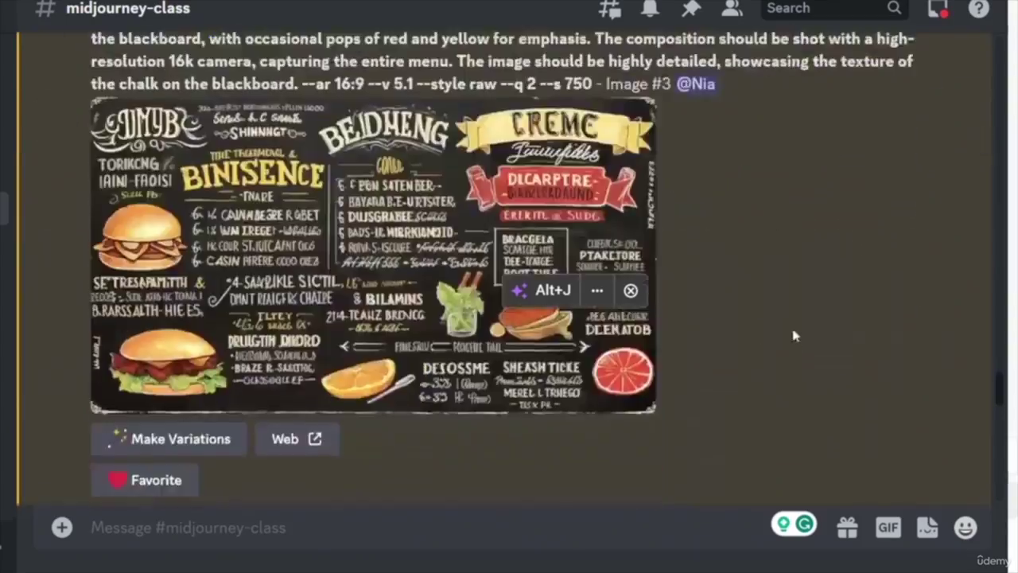
scroll(805, 332, "down", 20)
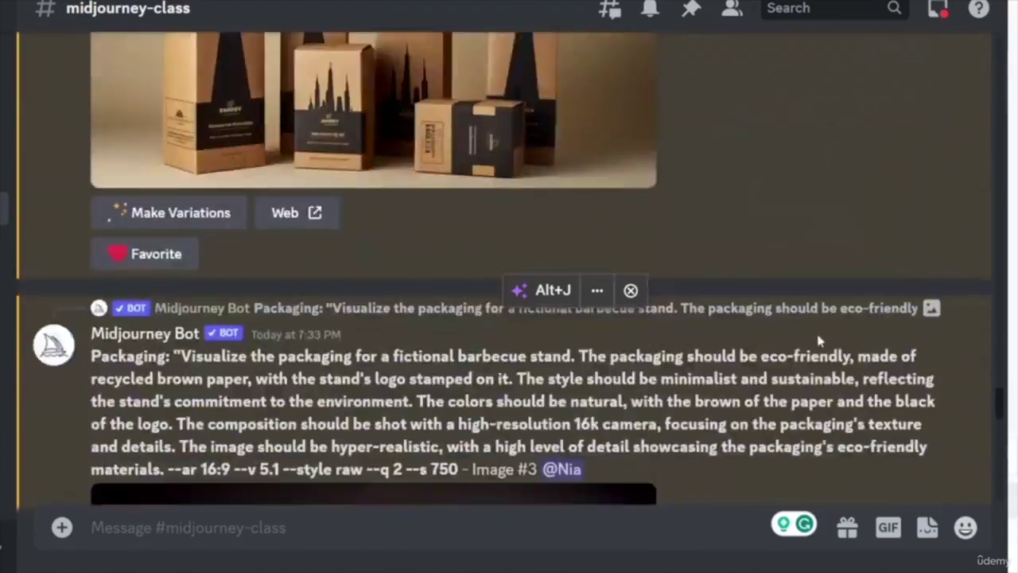
scroll(815, 340, "down", 15)
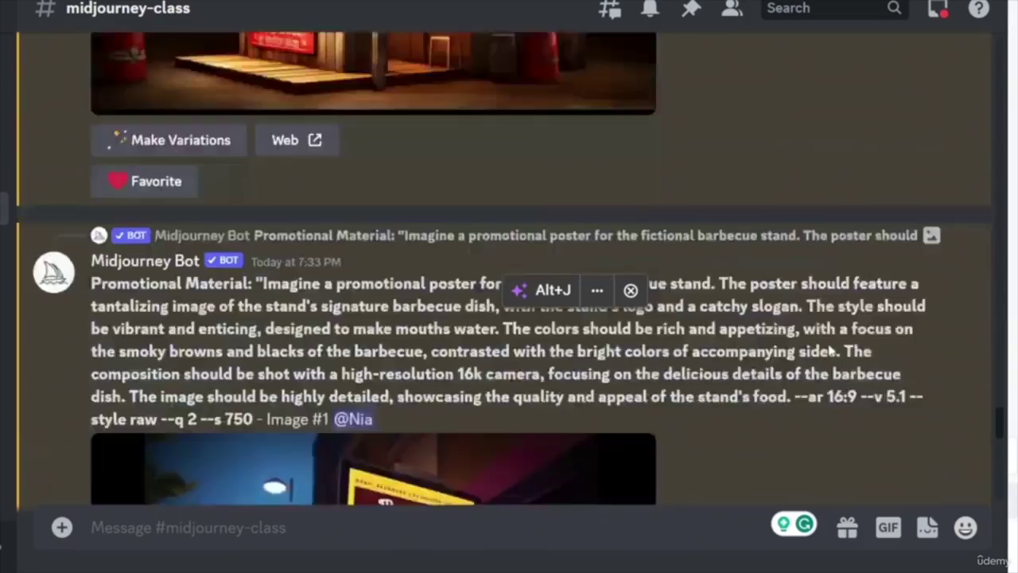
scroll(842, 349, "down", 15)
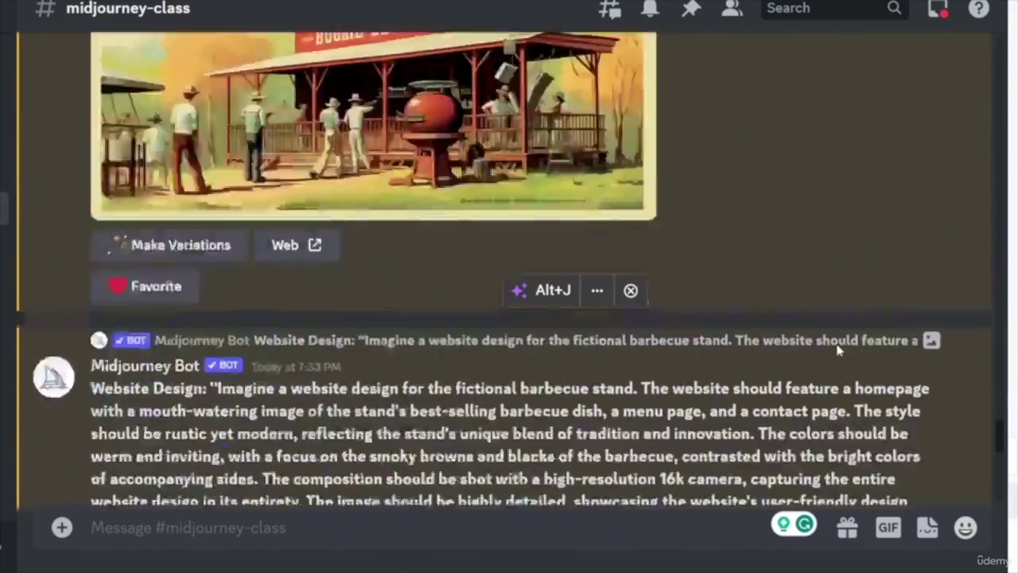
scroll(842, 333, "down", 15)
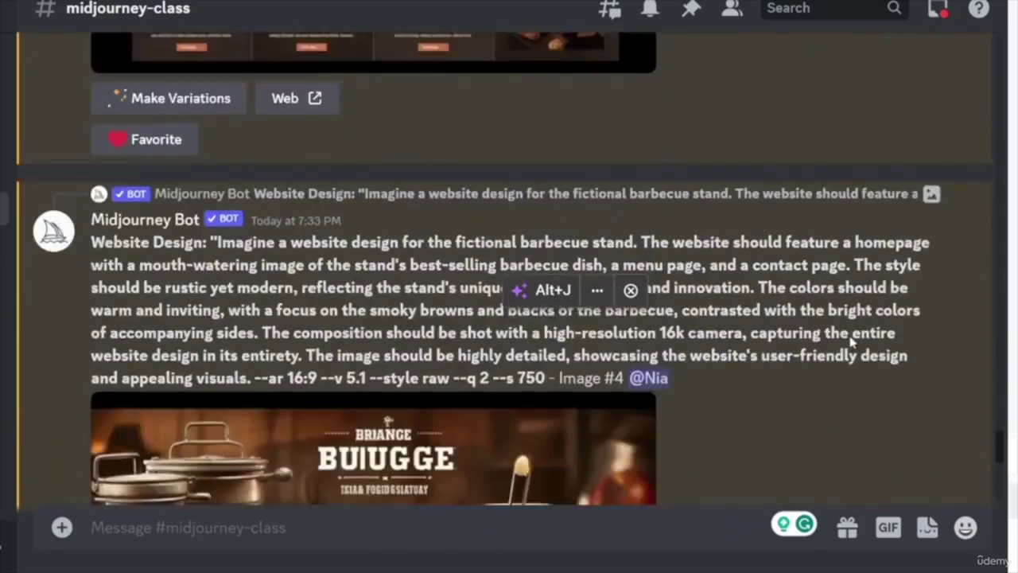
scroll(859, 341, "down", 15)
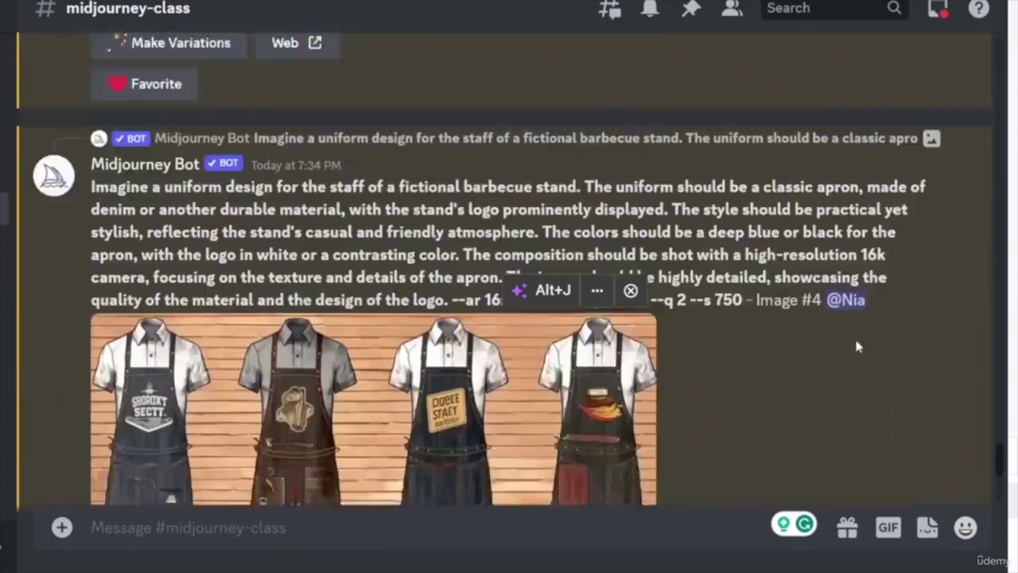
scroll(866, 345, "down", 10)
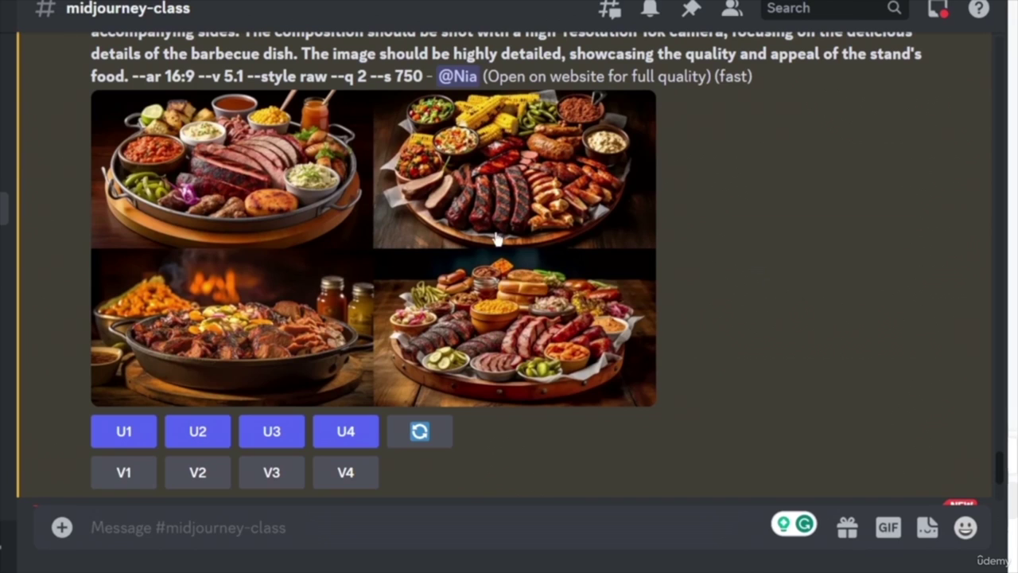
scroll(602, 255, "up", 3)
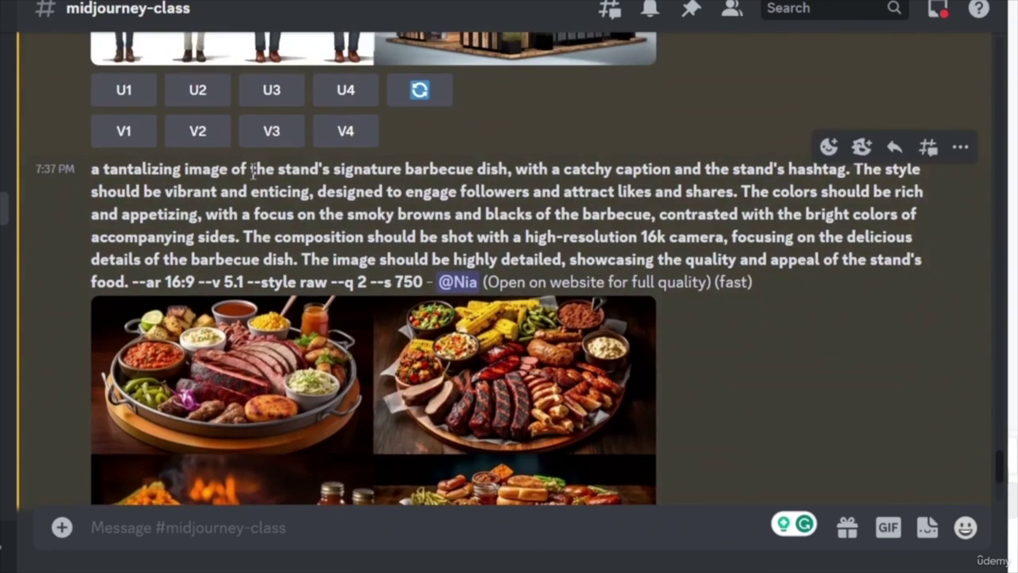
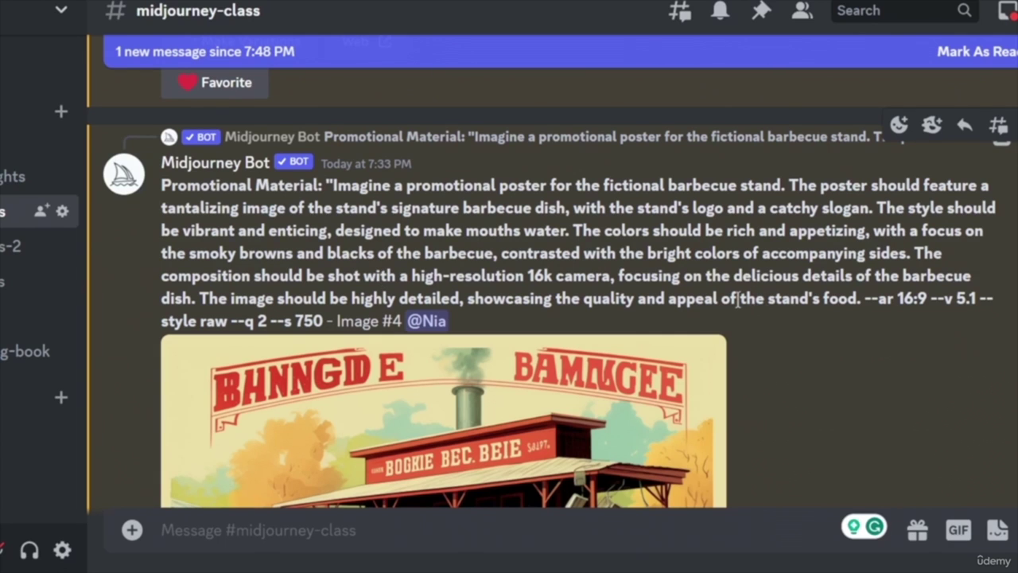
- Scroll past the poster results to the Website Design images and highlight --ar 16:9 in the prompt
scroll(748, 292, "down", 5)
scroll(768, 292, "up", 15)
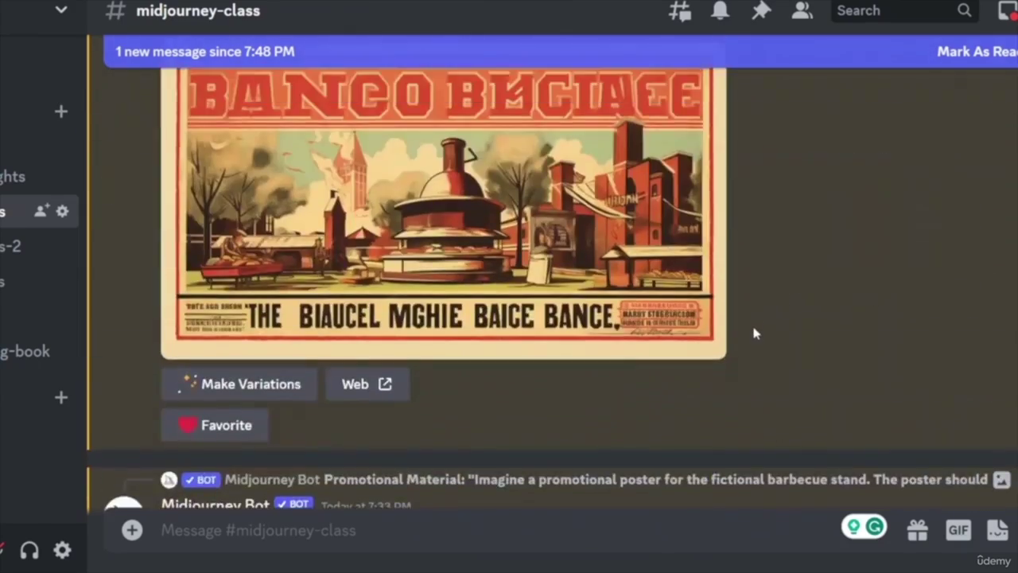
scroll(753, 329, "down", 12)
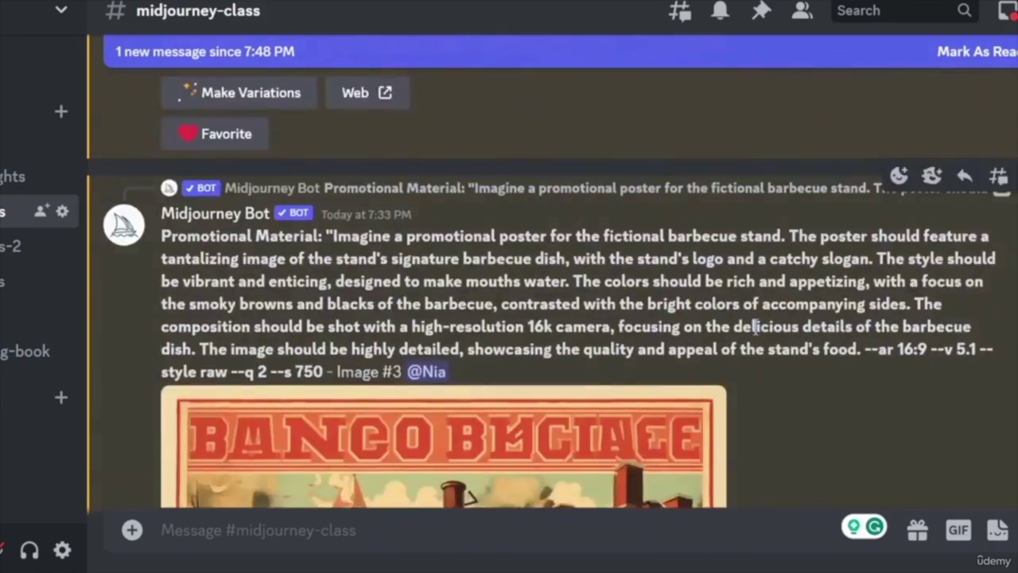
scroll(753, 330, "down", 10)
scroll(756, 327, "up", 4)
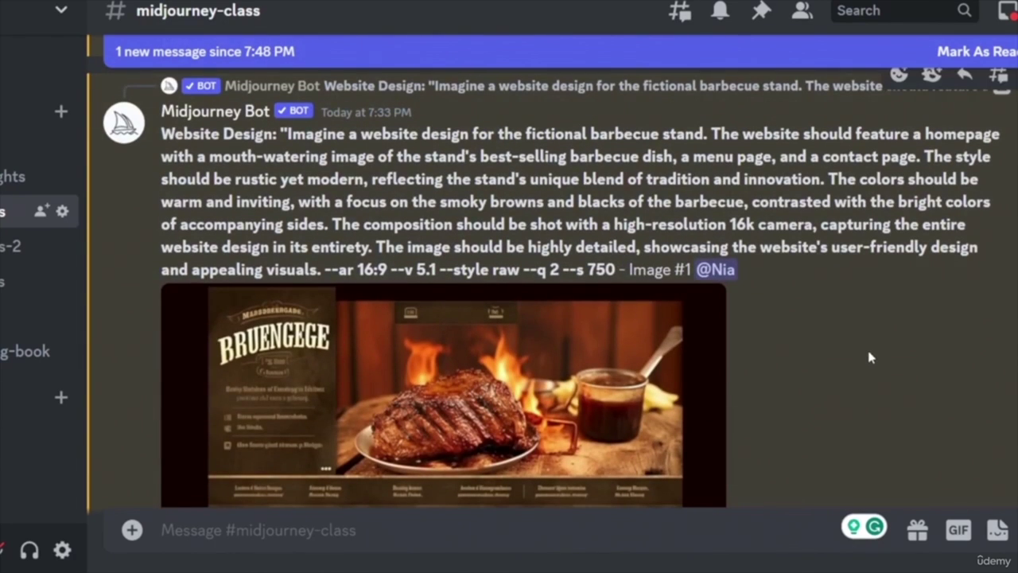
scroll(851, 354, "down", 3)
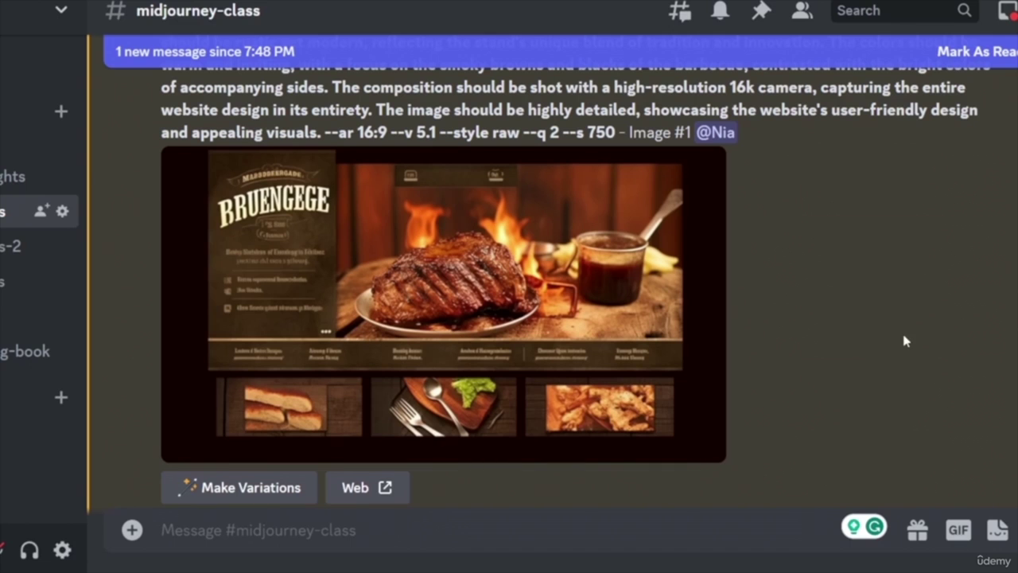
scroll(907, 331, "down", 7)
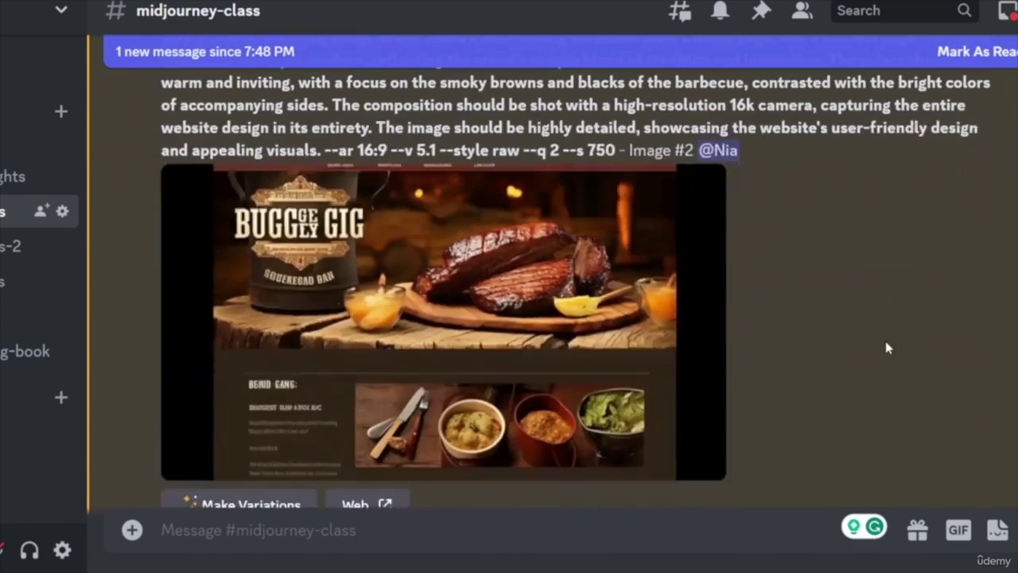
scroll(888, 347, "down", 1)
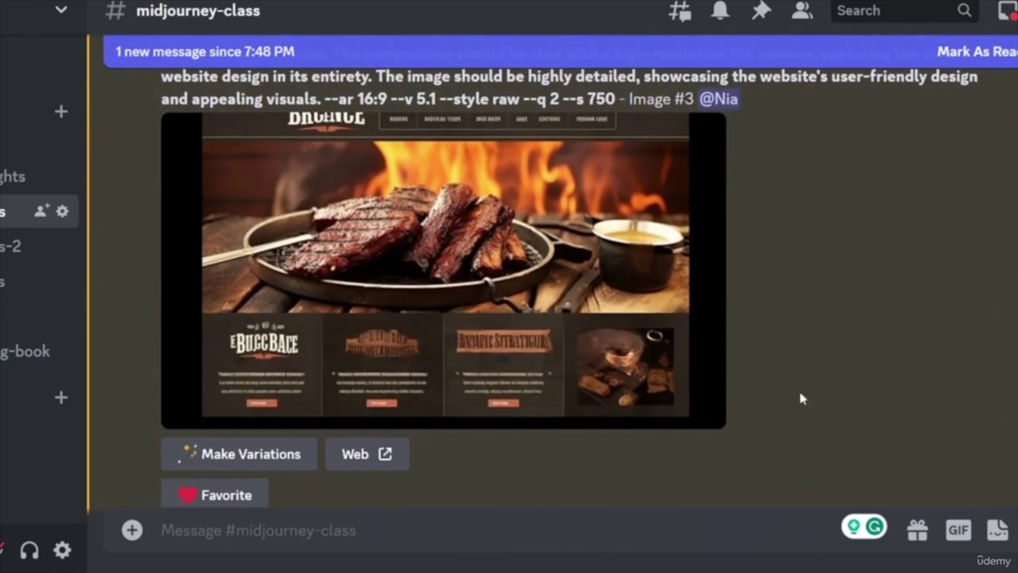
scroll(833, 404, "up", 2)
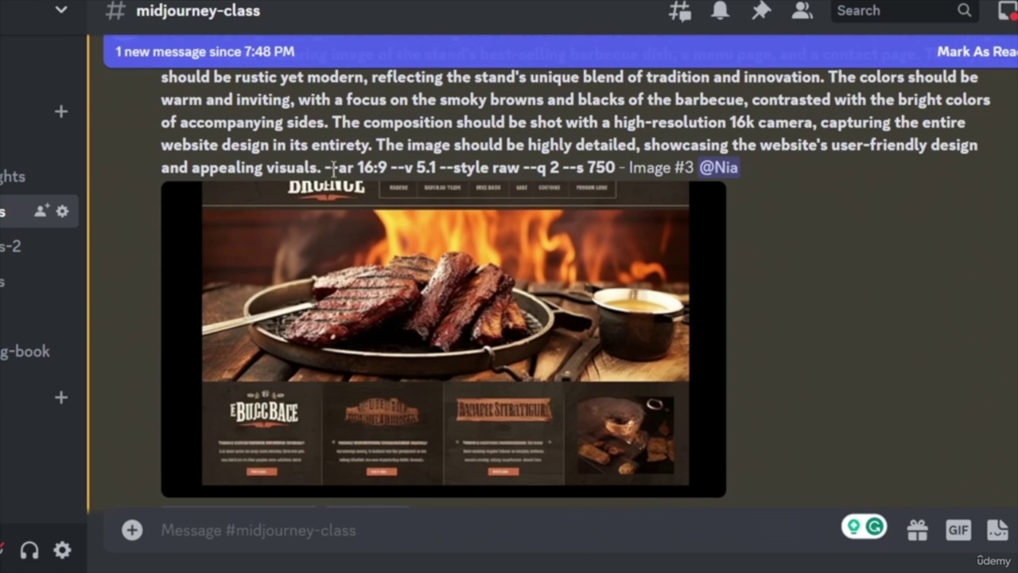
left_click_drag(322, 167, 388, 167)
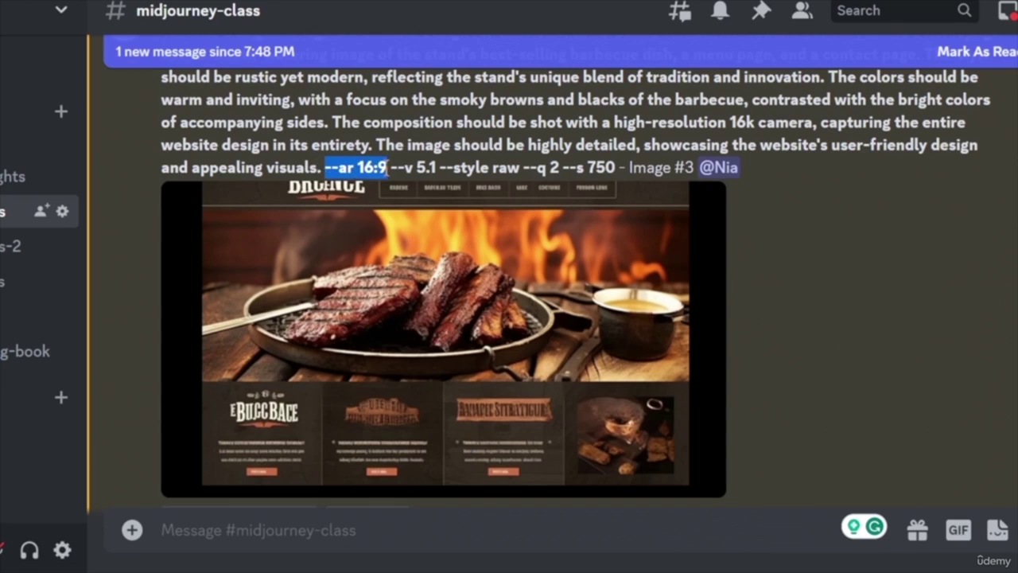
- Clear the highlight and scroll down to Website Design Image #4 with the grilled steaks
left_click(835, 365)
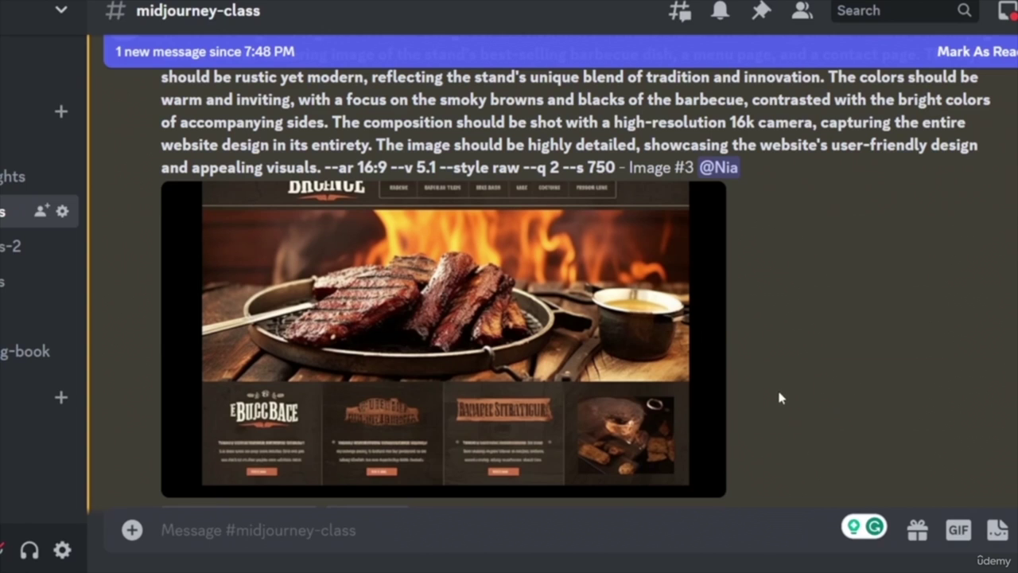
scroll(780, 396, "down", 8)
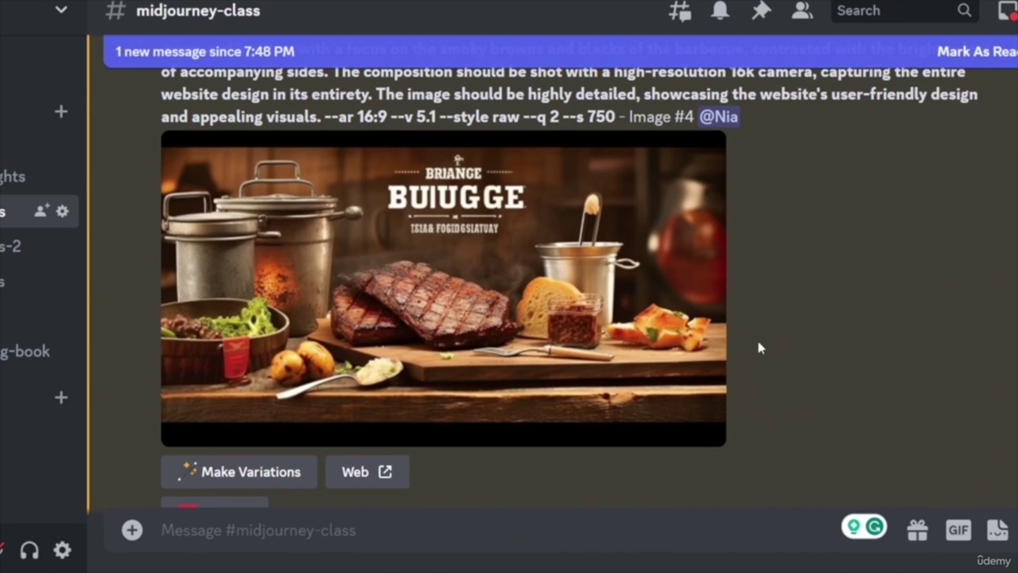
scroll(748, 347, "down", 5)
- Scroll through the booth and apron results to the 7:38 PM uniform prompt's four-image grid
scroll(761, 344, "down", 3)
scroll(850, 464, "down", 5)
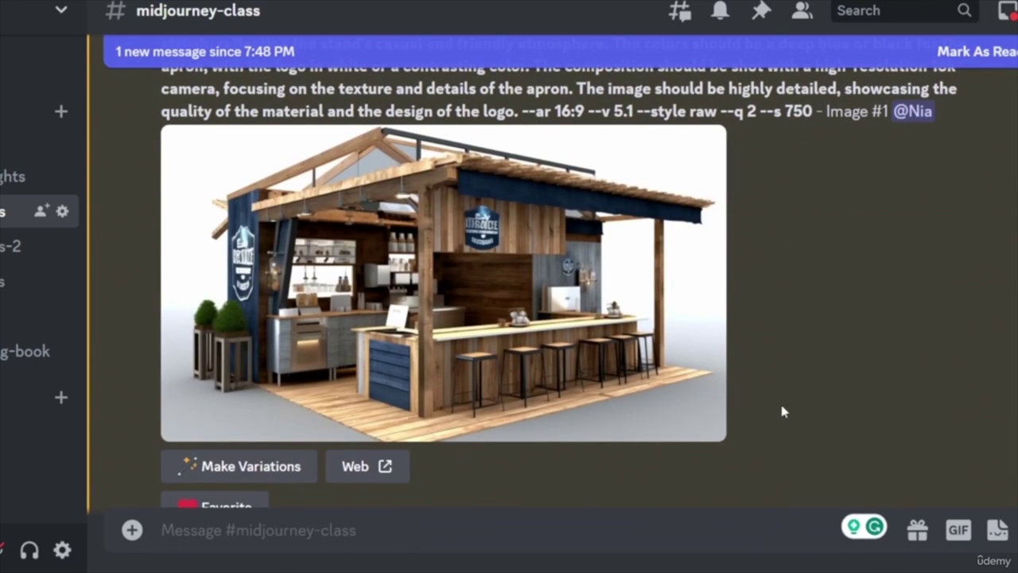
scroll(779, 400, "up", 3)
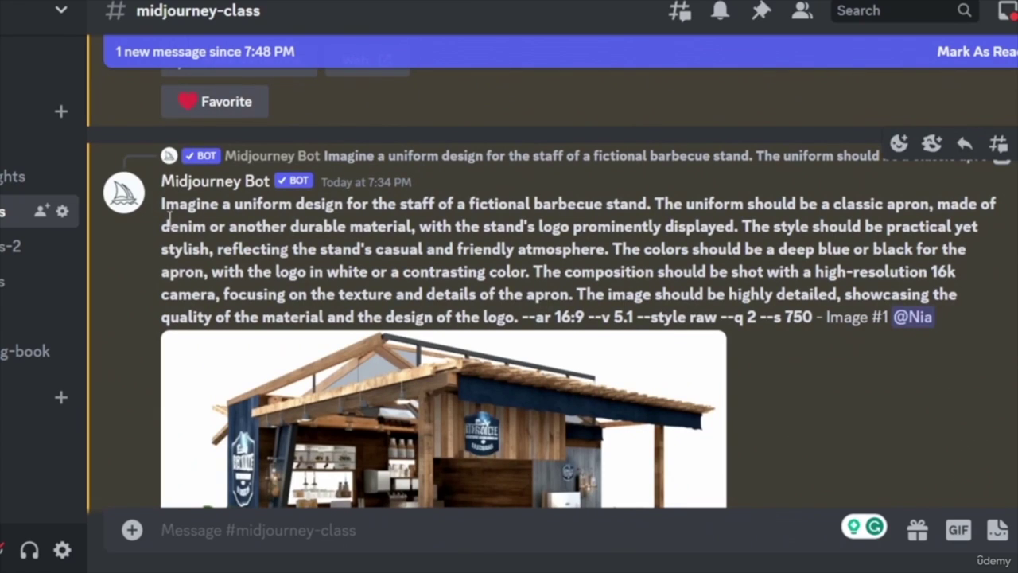
scroll(701, 338, "down", 4)
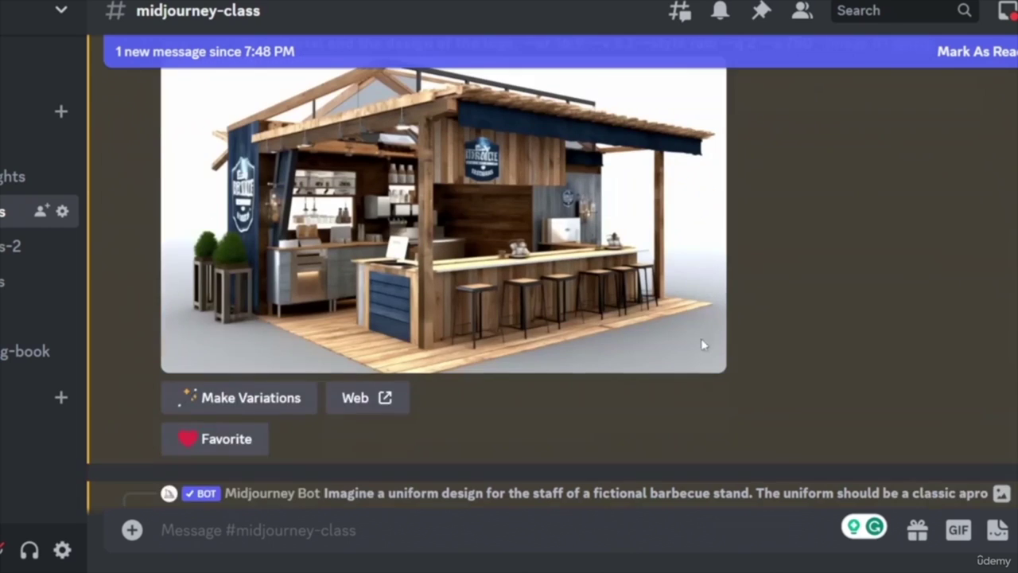
scroll(624, 310, "up", 2)
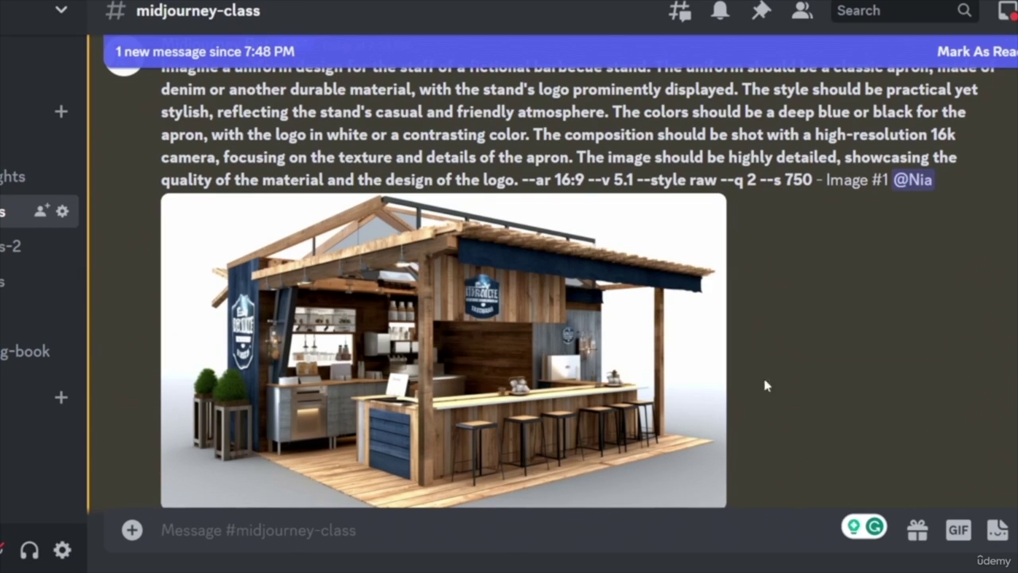
scroll(763, 385, "down", 6)
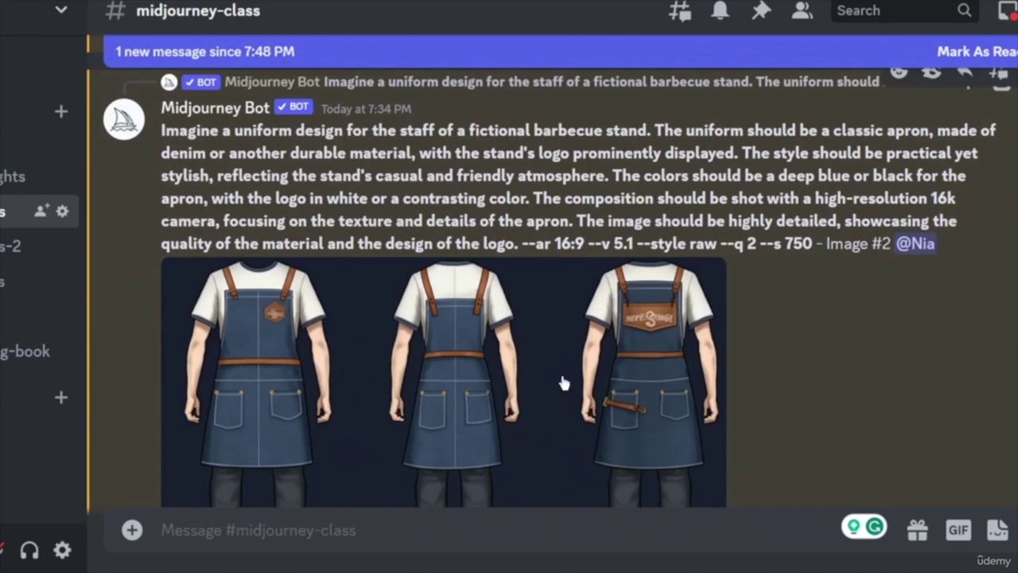
scroll(752, 407, "down", 6)
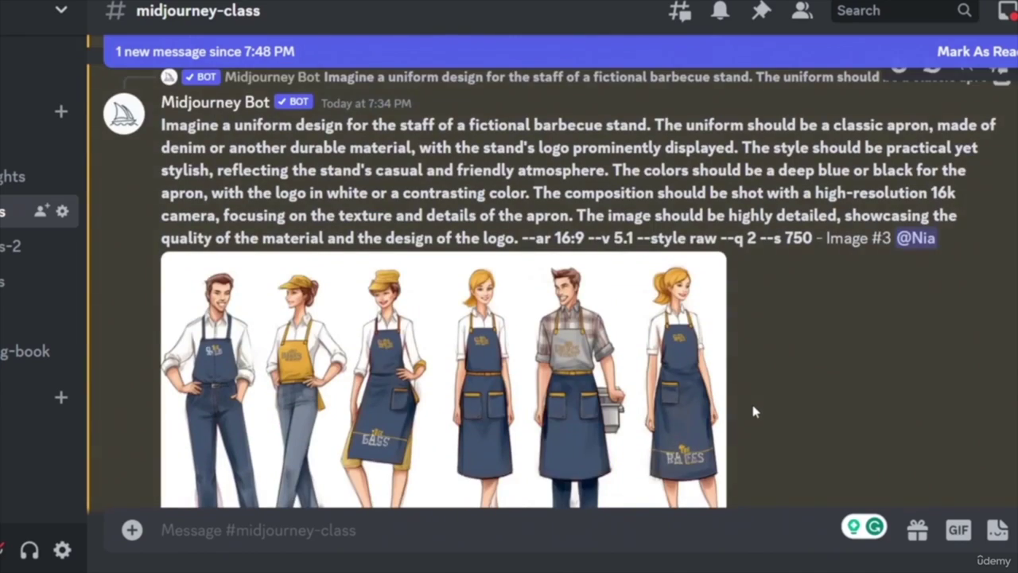
scroll(752, 408, "down", 10)
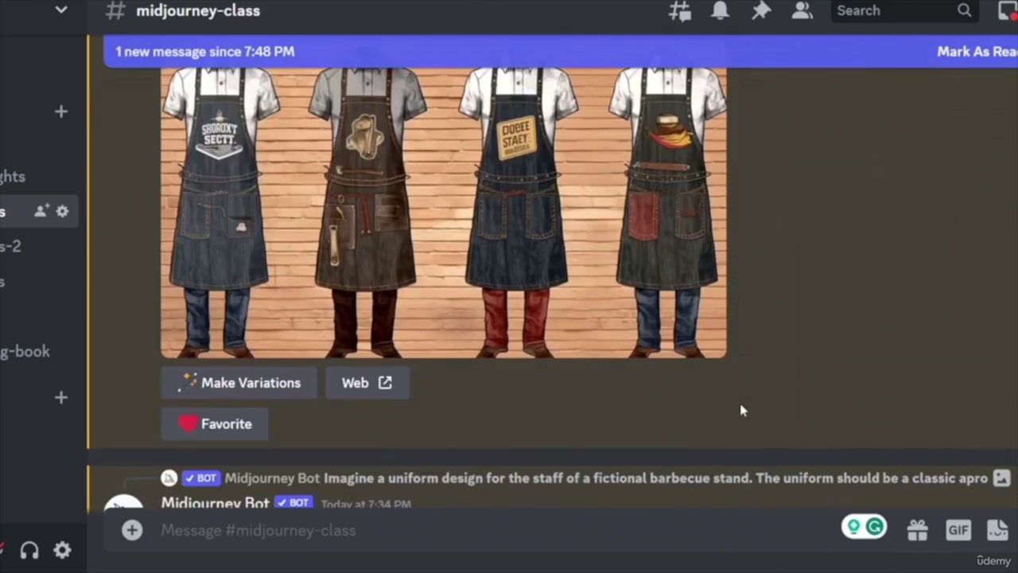
scroll(745, 405, "up", 2)
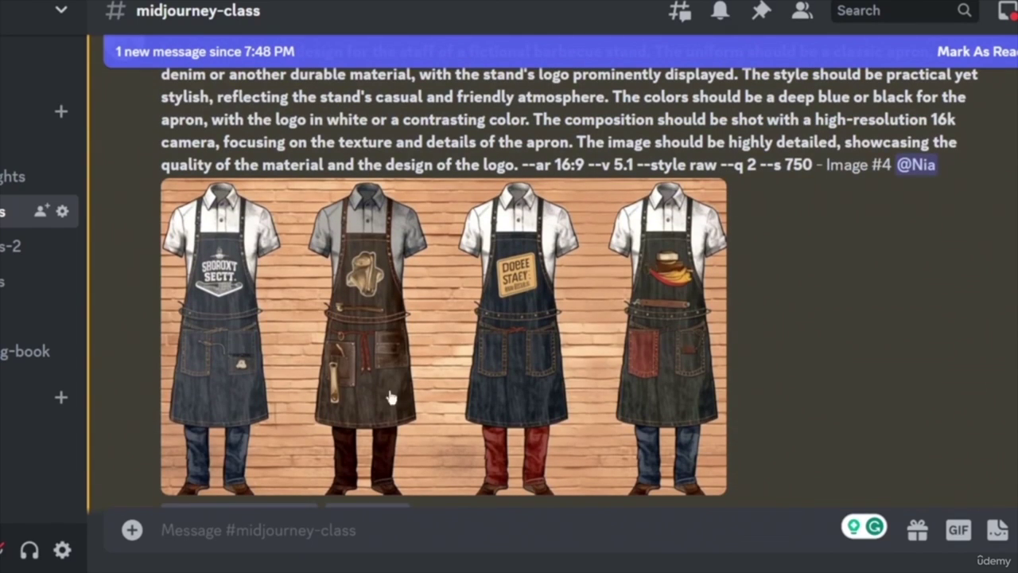
scroll(816, 468, "up", 2)
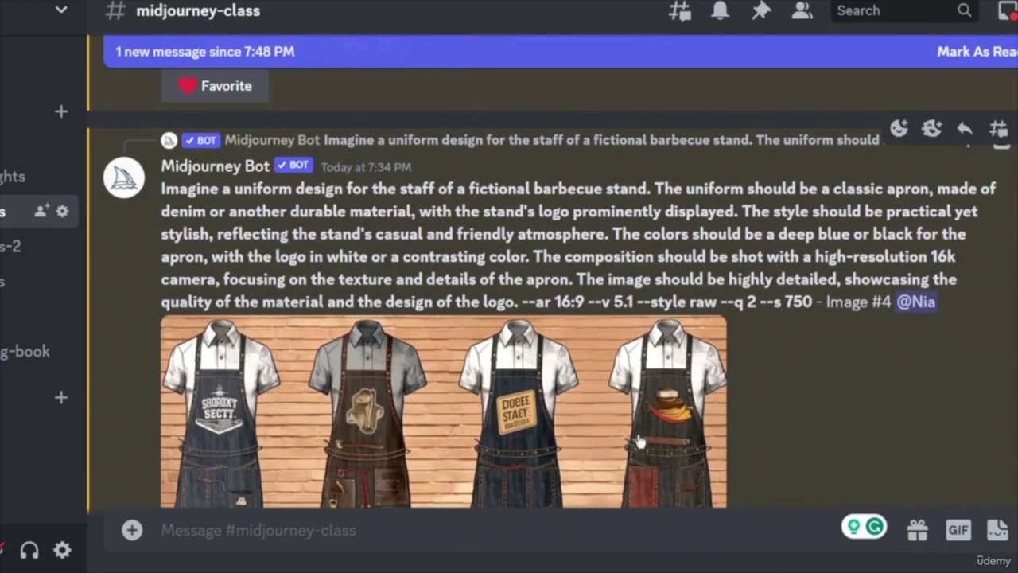
scroll(811, 410, "down", 2)
scroll(812, 421, "up", 10)
scroll(775, 456, "up", 3)
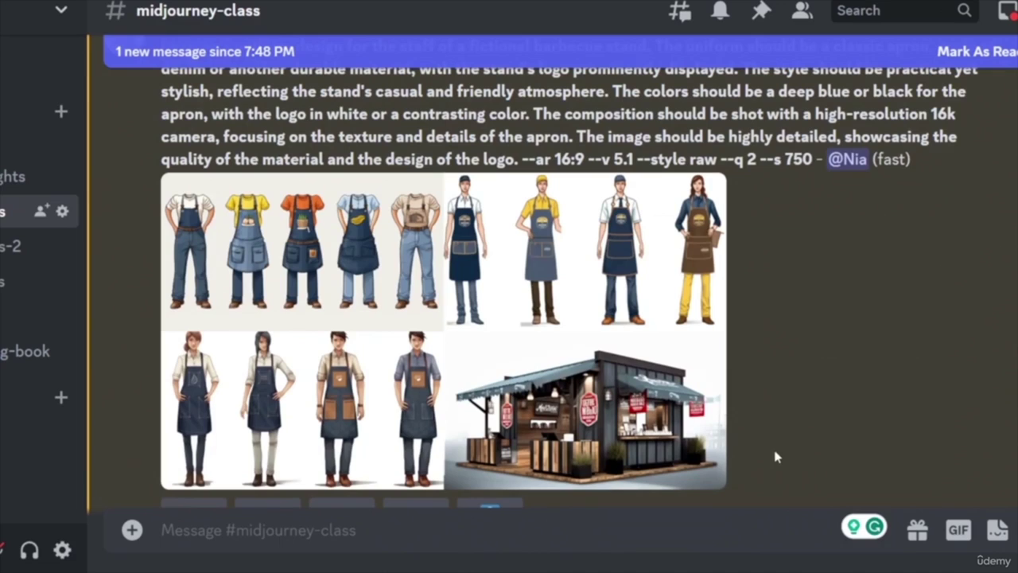
scroll(775, 456, "up", 4)
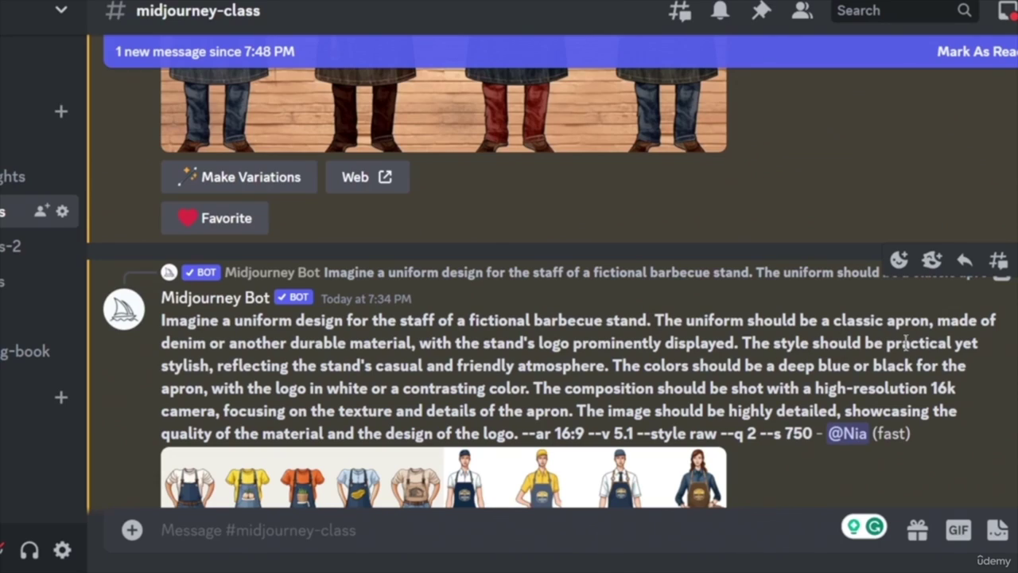
scroll(795, 370, "down", 15)
scroll(778, 370, "down", 12)
scroll(776, 367, "up", 2)
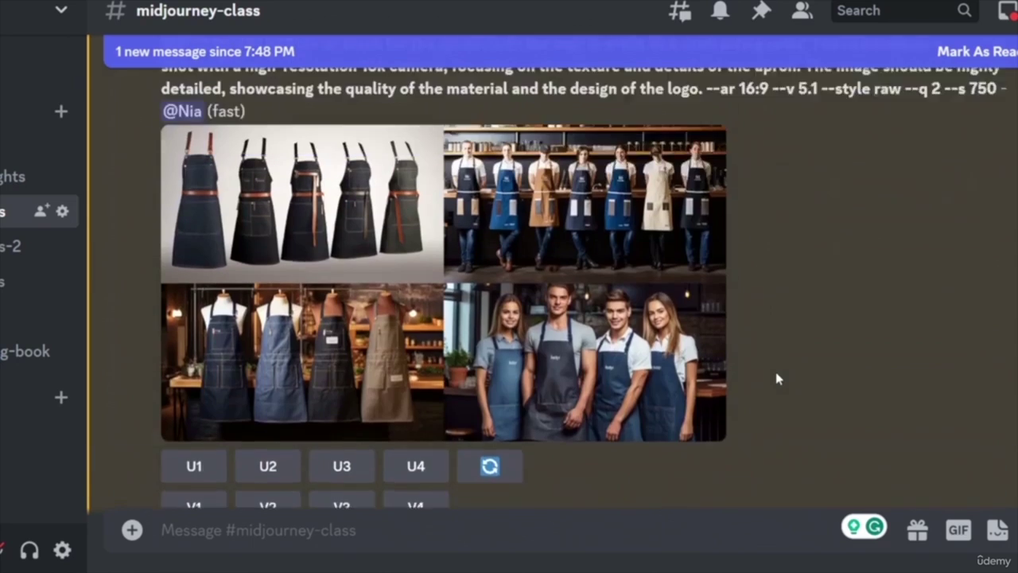
scroll(776, 379, "up", 2)
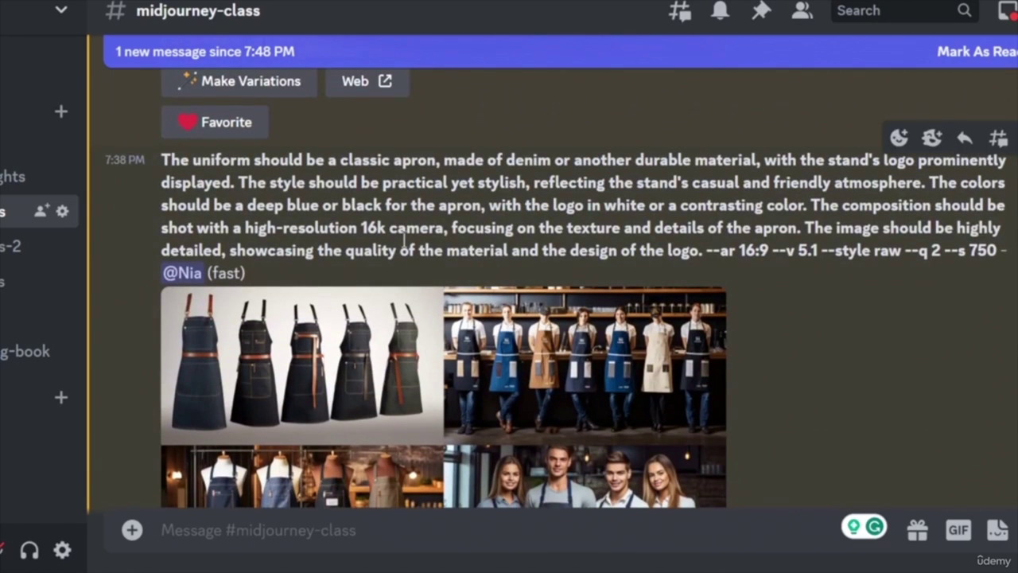
- Copy the apron uniform prompt and paste it into a new /imagine command
left_click_drag(161, 159, 995, 274)
key("ctrl+c")
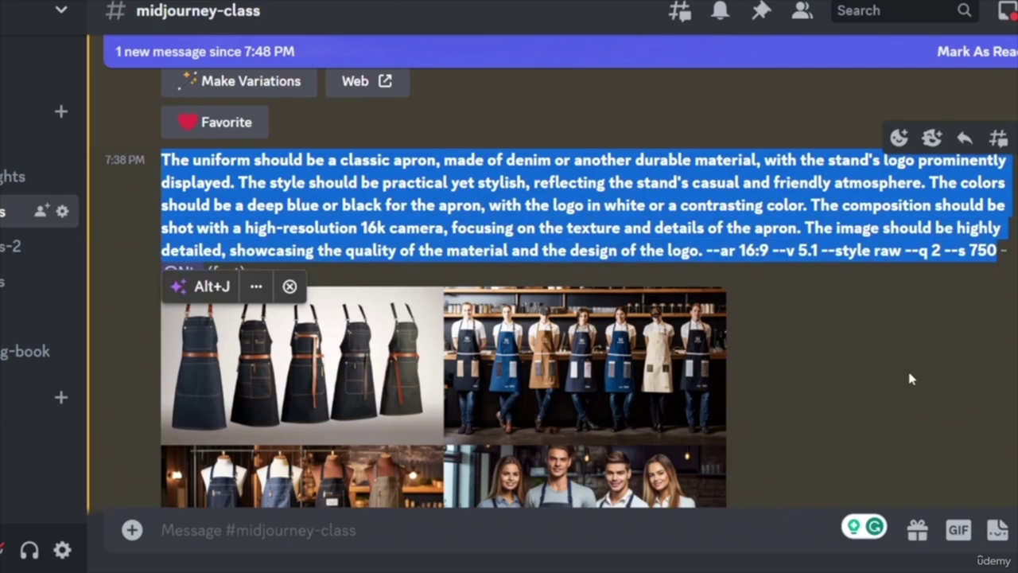
left_click(366, 527)
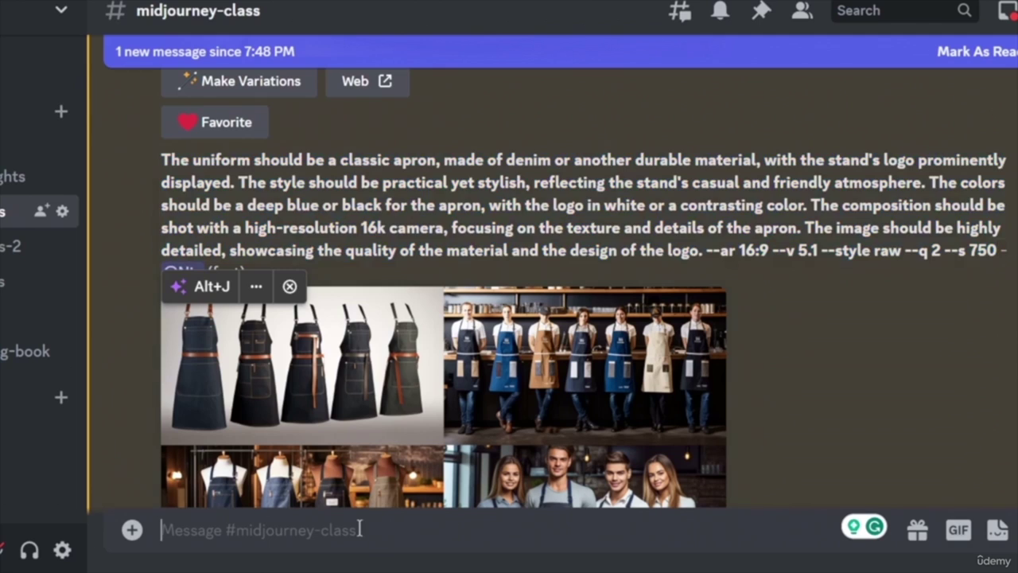
type("/")
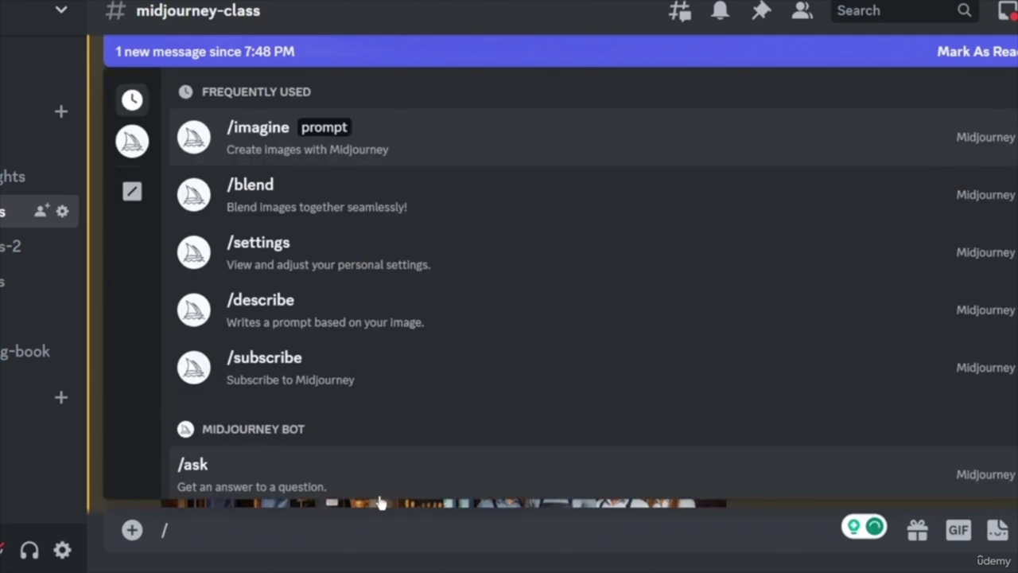
key("Tab")
key("ctrl+v")
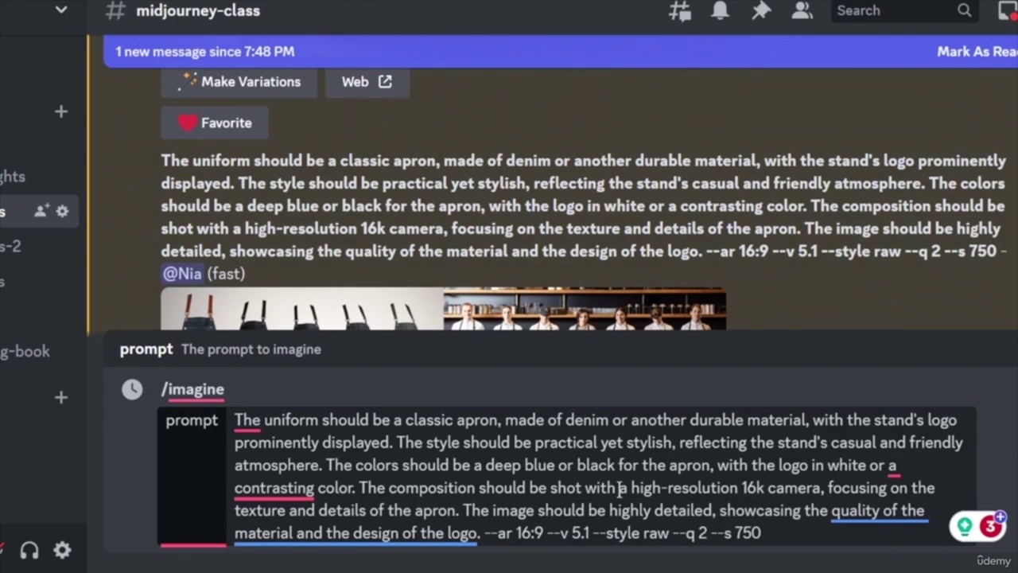
- Replace '5.1 --style raw' with version 4 and append --c 50 to the prompt
left_click_drag(670, 532, 572, 532)
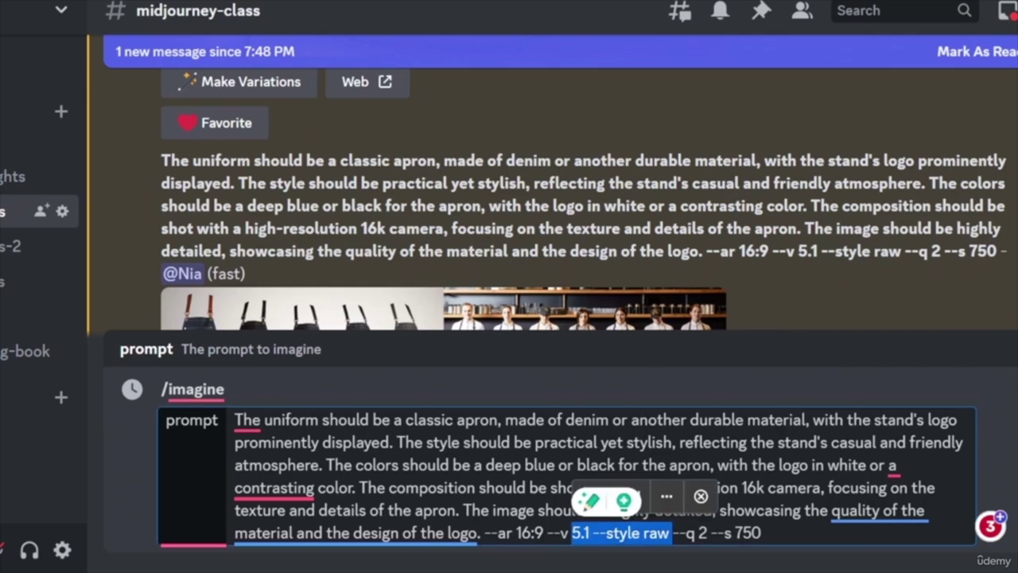
key("BackSpace")
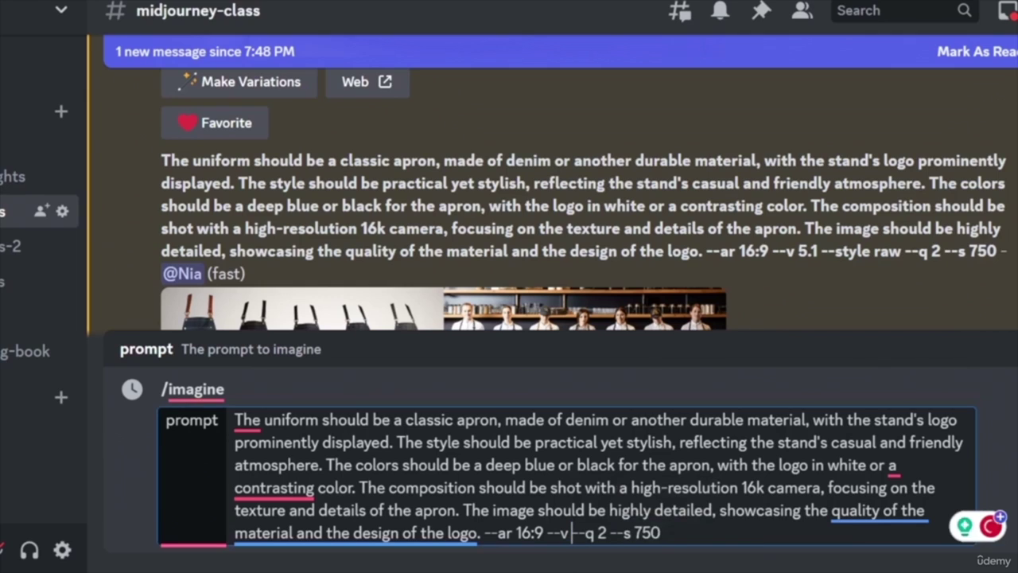
type("4")
left_click(676, 532)
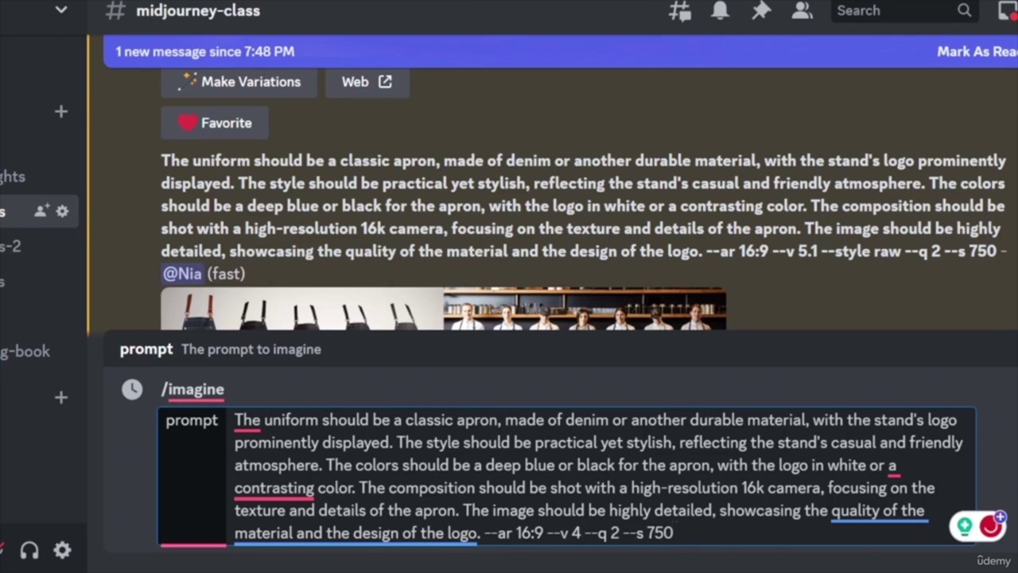
type("c 50")
- Send the --v 4 --c 50 apron prompt and upscale image 1 (U1) of the earlier apron grid
key("Return")
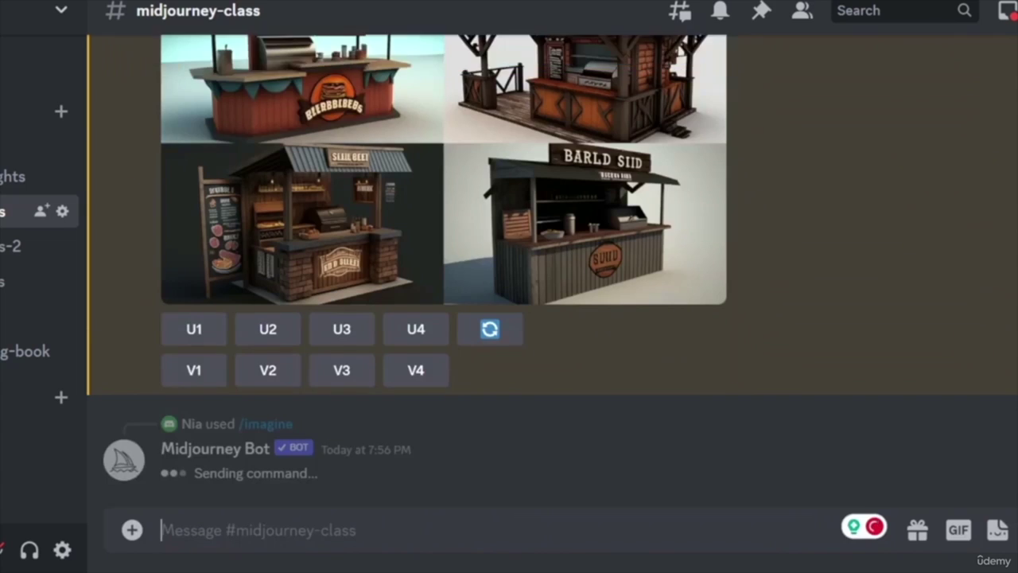
scroll(709, 335, "up", 5)
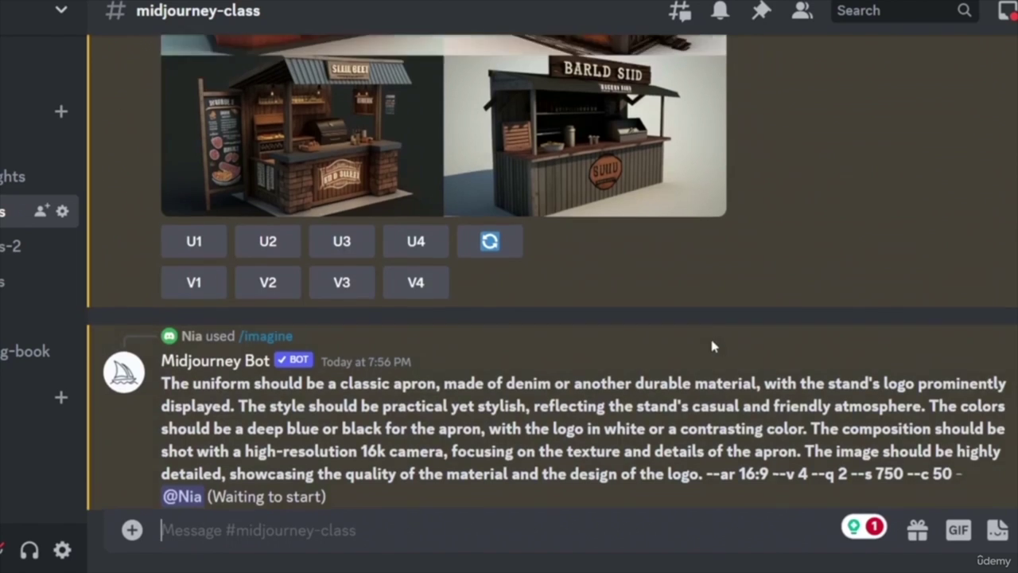
scroll(836, 385, "up", 6)
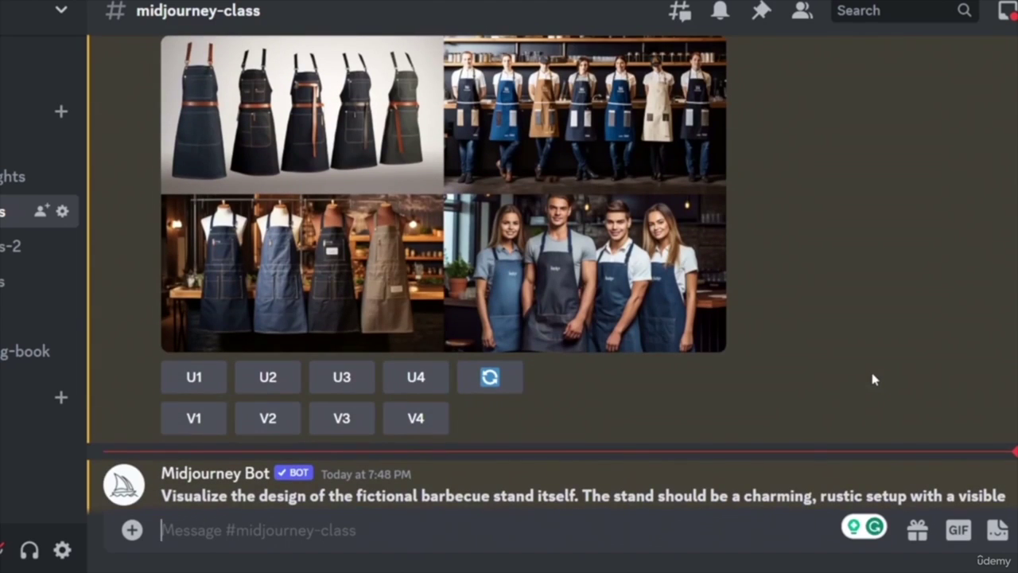
scroll(788, 263, "down", 1)
scroll(792, 274, "up", 5)
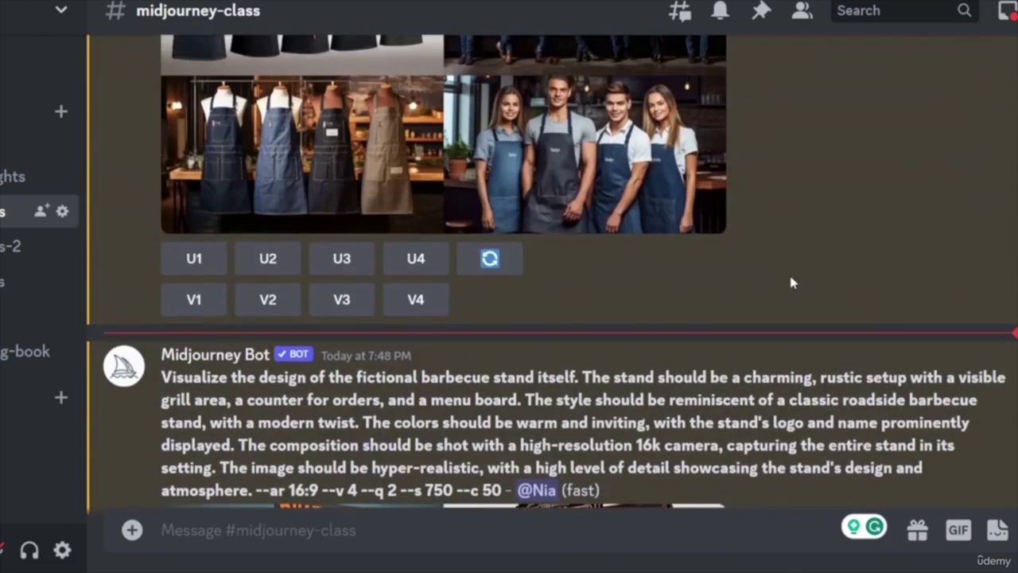
left_click(196, 382)
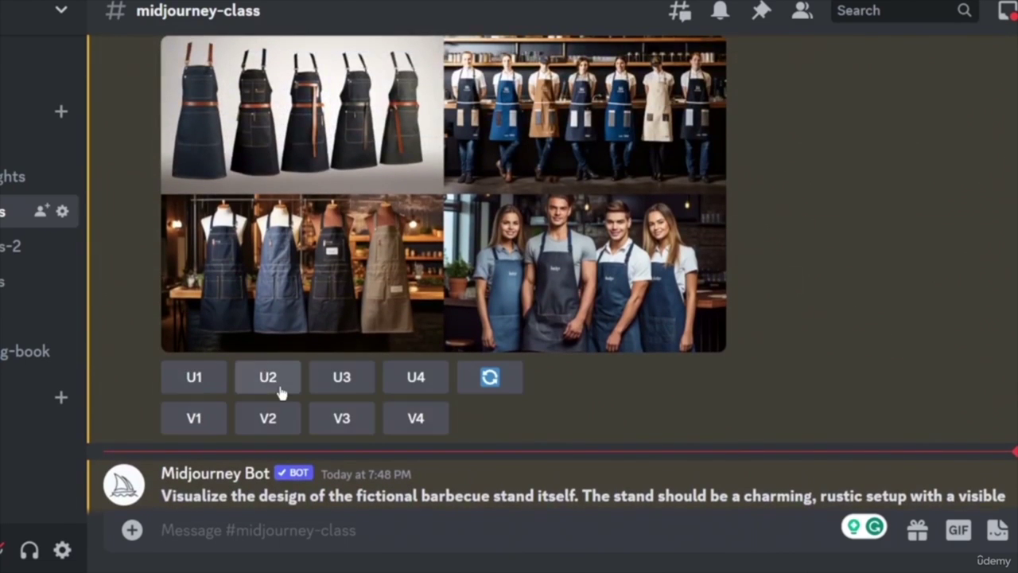
- Upscale the third and second apron images (U3, U2) from the earlier grid
left_click(342, 385)
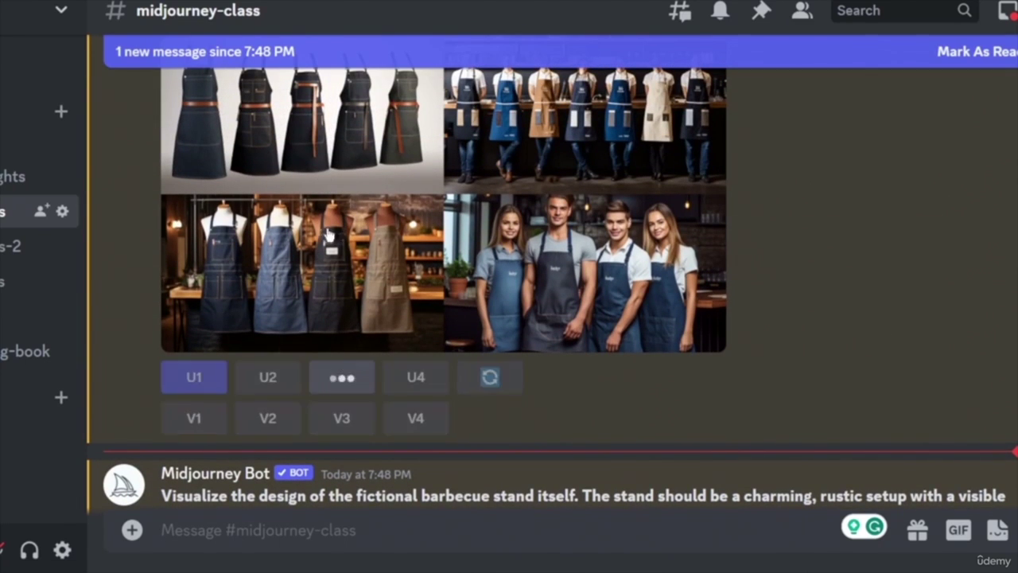
scroll(557, 227, "up", 2)
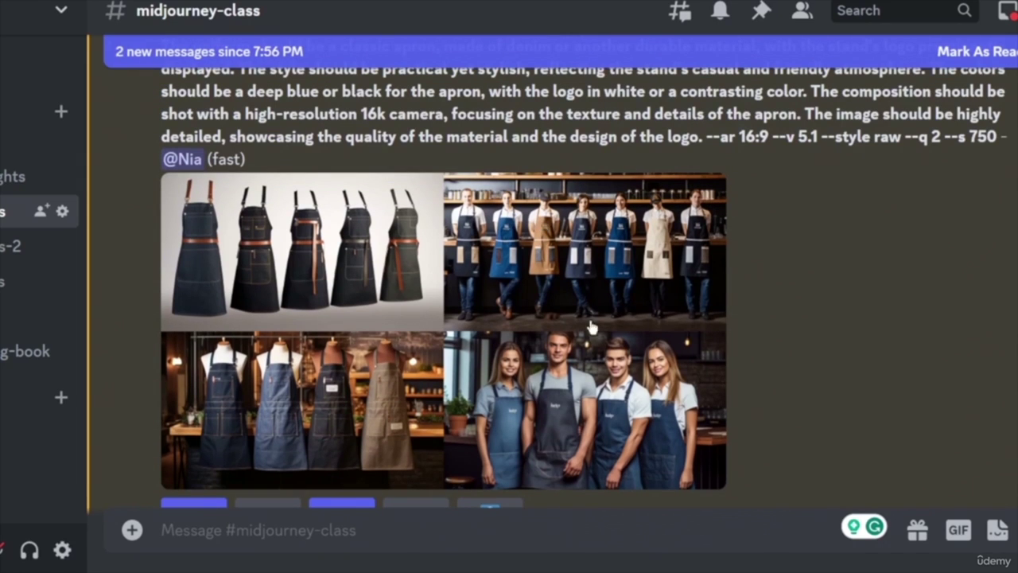
scroll(421, 396, "down", 5)
left_click(268, 174)
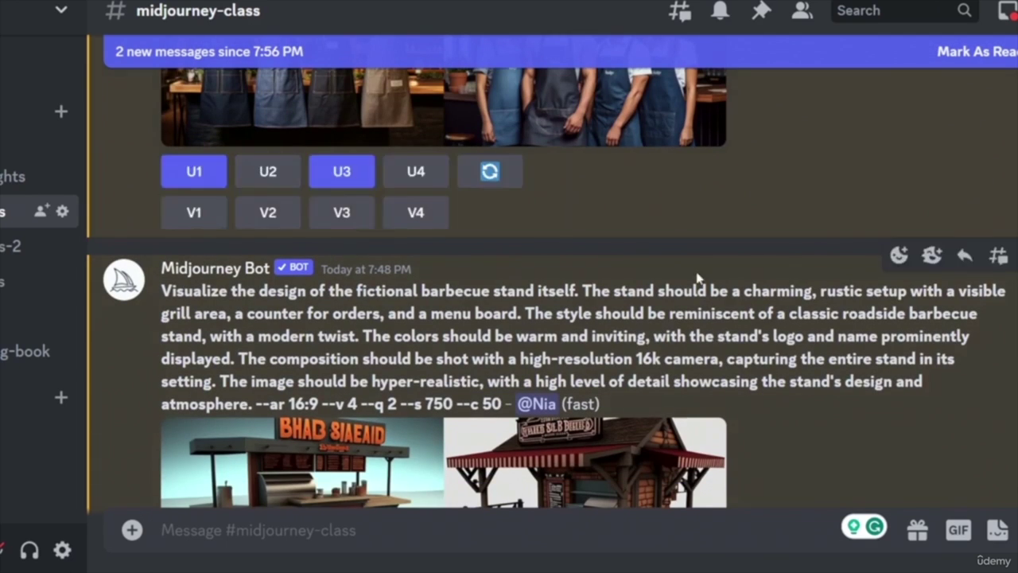
scroll(740, 268, "up", 2)
scroll(740, 268, "down", 5)
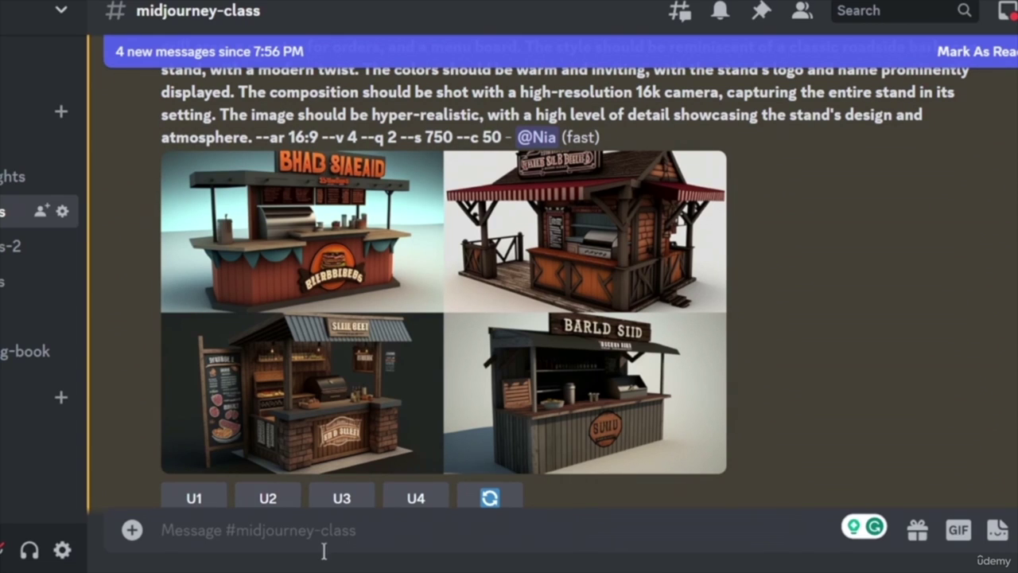
scroll(480, 301, "up", 3)
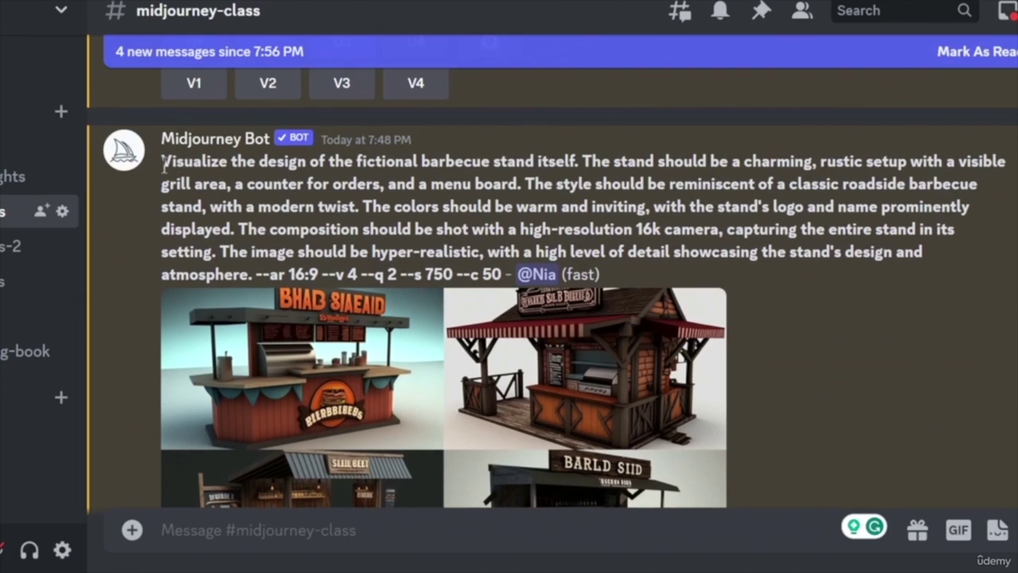
- Copy the barbecue stand prompt and paste it into a new /imagine command
left_click_drag(160, 161, 505, 274)
key("ctrl+c")
left_click(310, 529)
type("/")
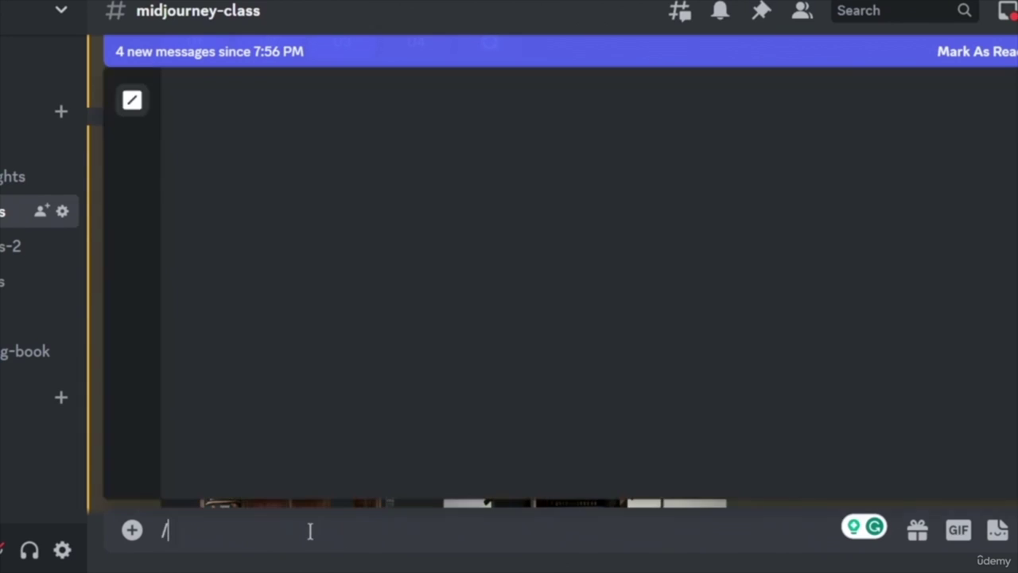
key("Tab")
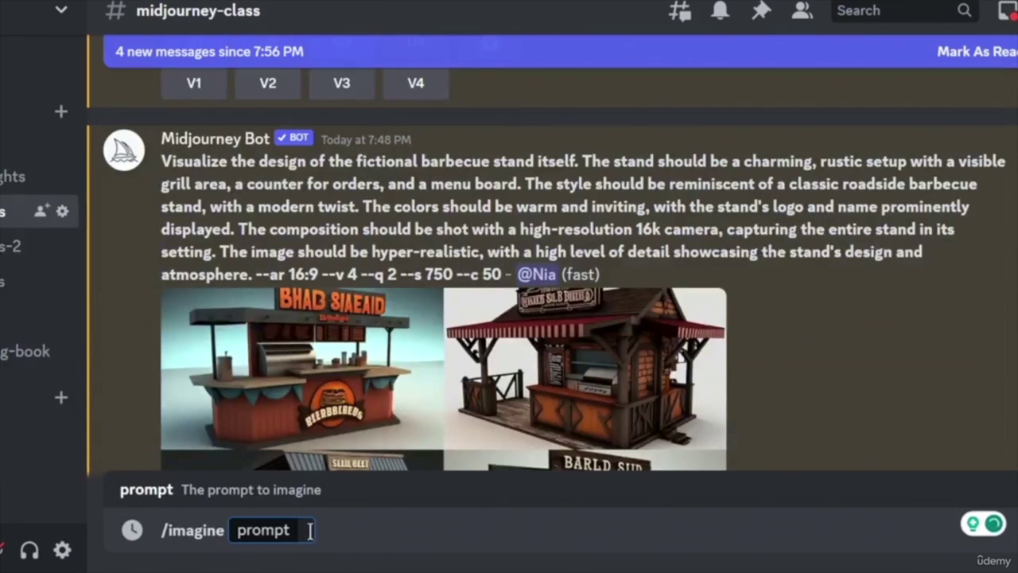
key("ctrl+v")
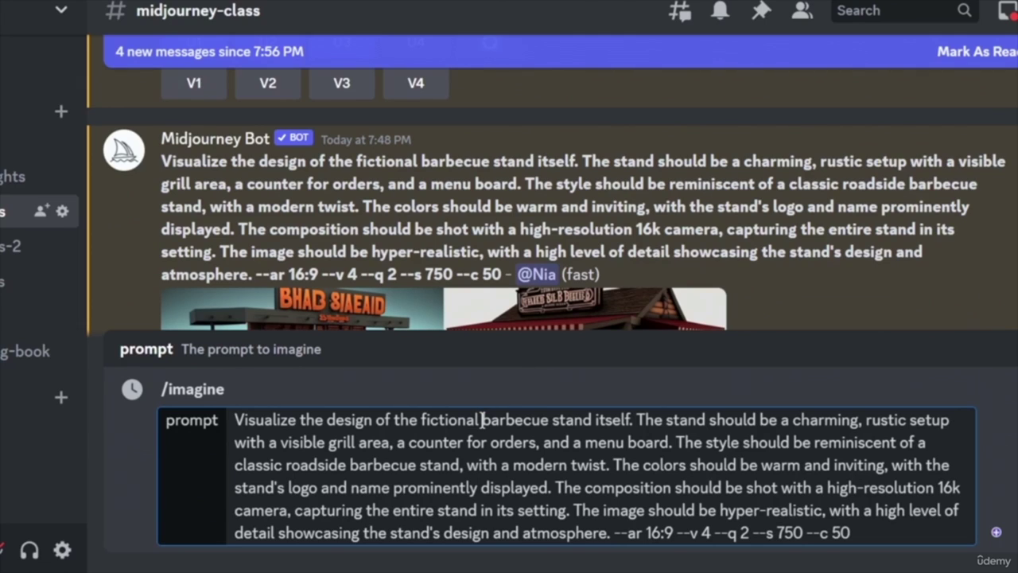
- Swap 'barbecue stand itself' for 'fiery grill as bar b q stand', remove 'Visualize the design of the', and send
left_click_drag(481, 420, 633, 423)
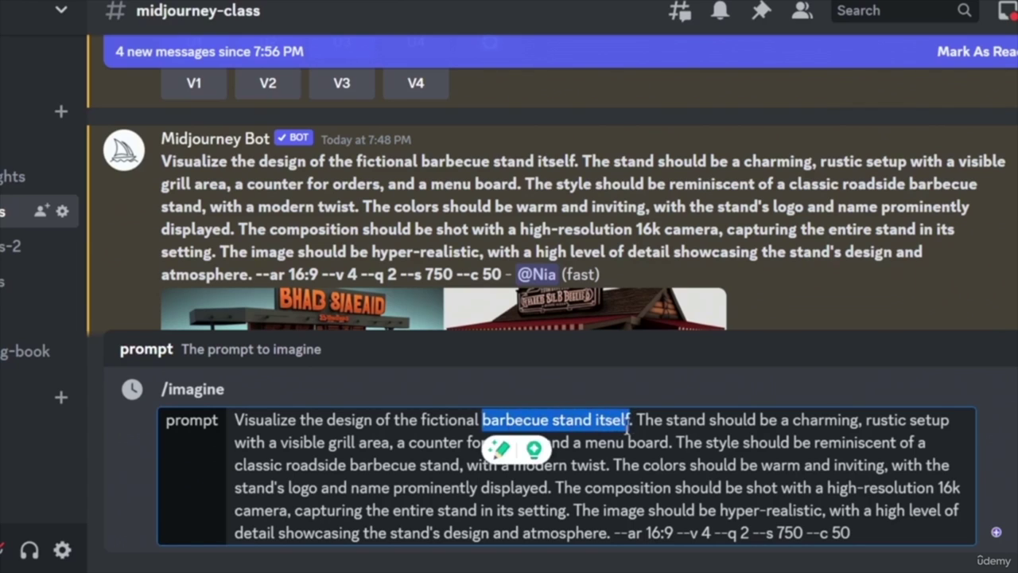
type("fiery grill as bar b q stand")
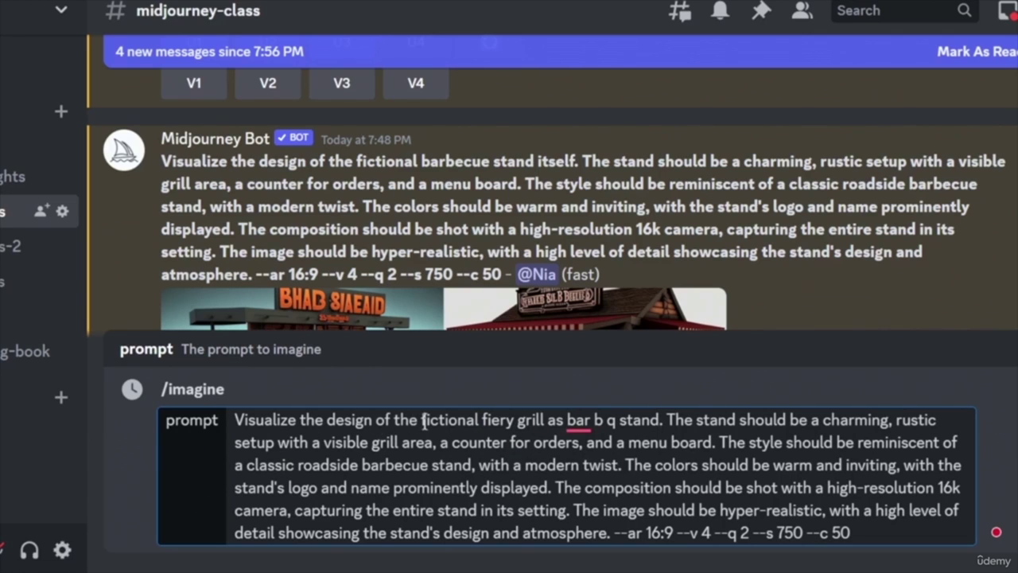
left_click_drag(424, 420, 235, 420)
key("BackSpace")
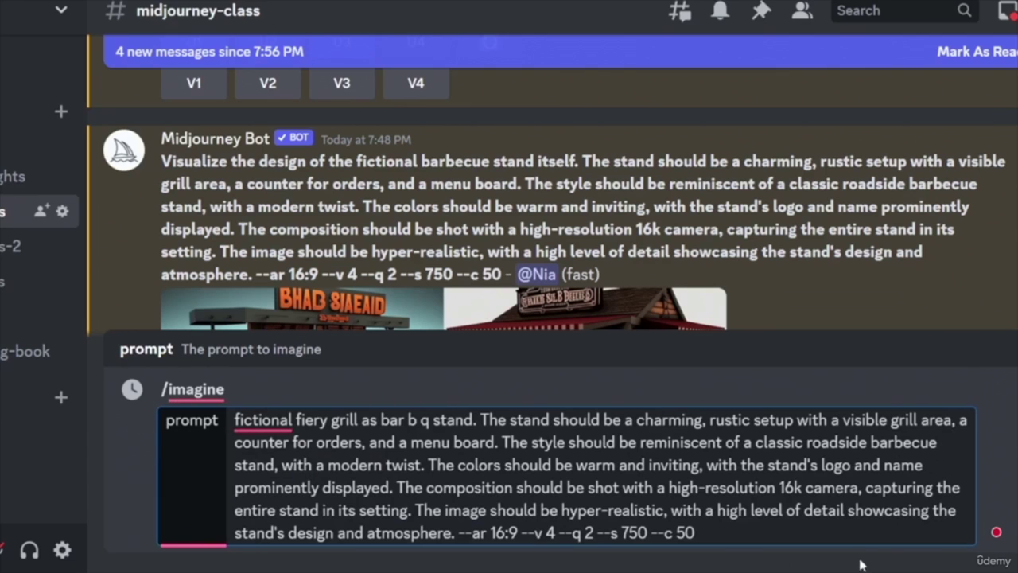
key("Return")
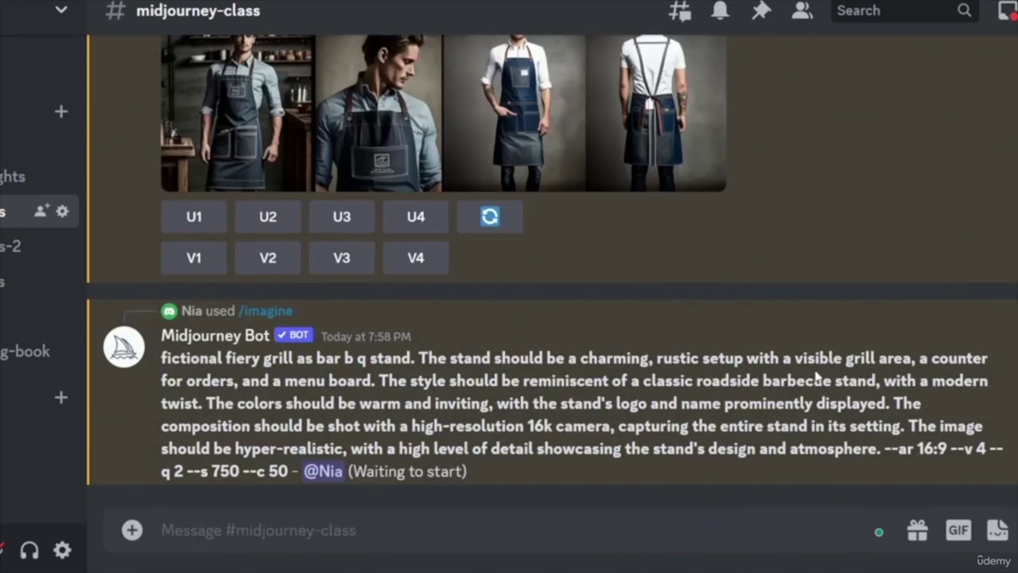
scroll(795, 373, "up", 5)
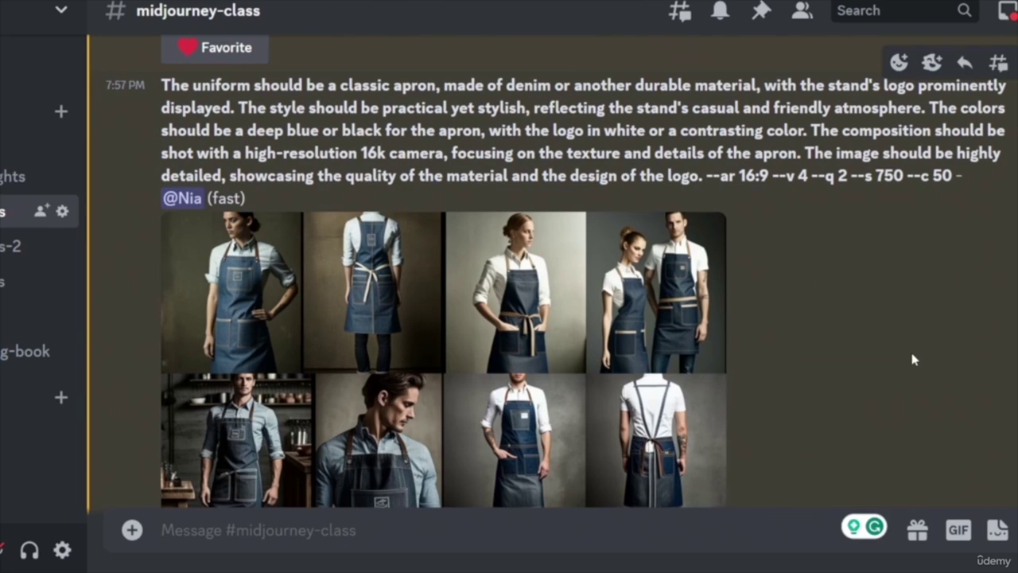
scroll(845, 352, "up", 2)
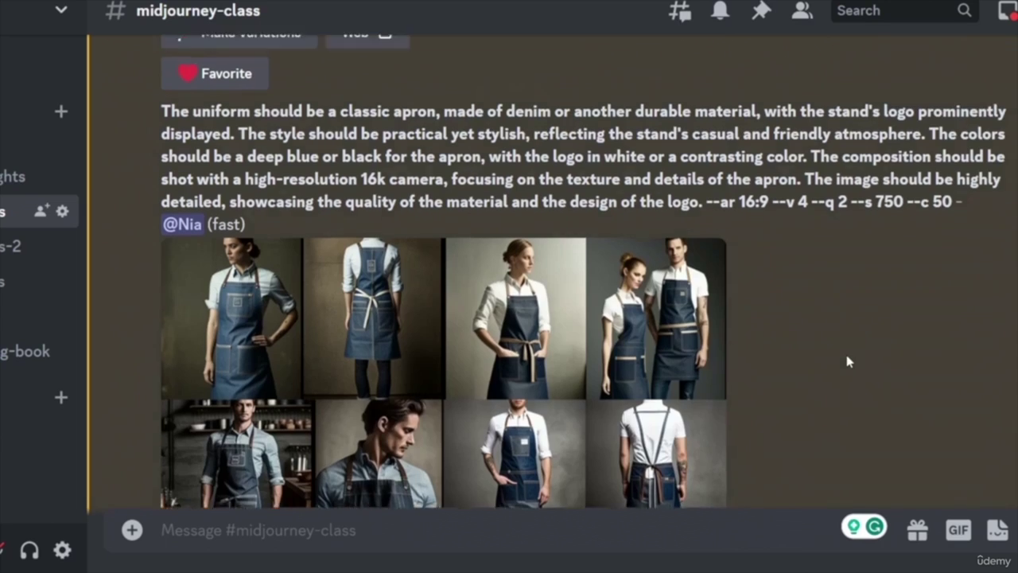
scroll(848, 362, "up", 10)
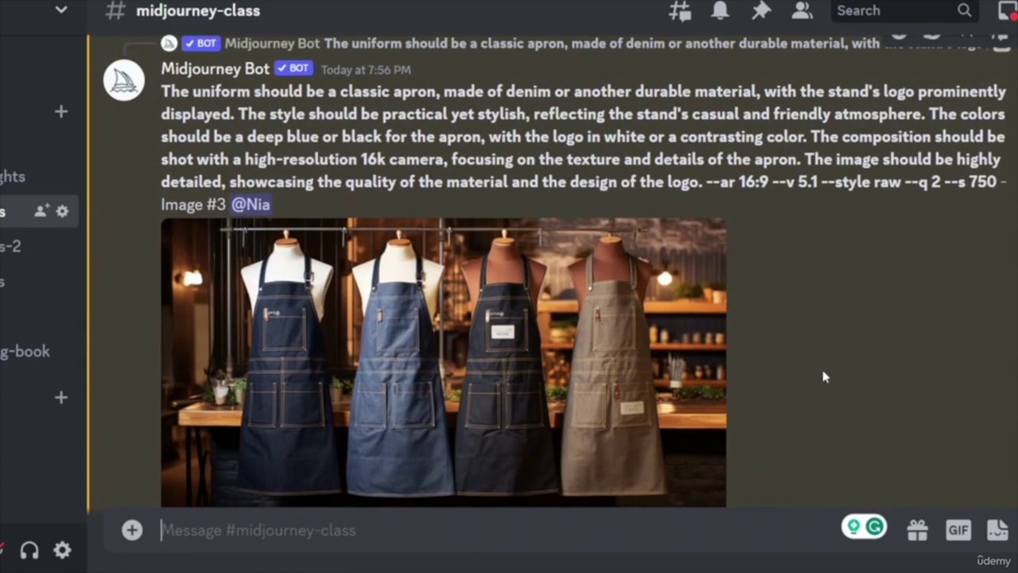
scroll(688, 334, "up", 10)
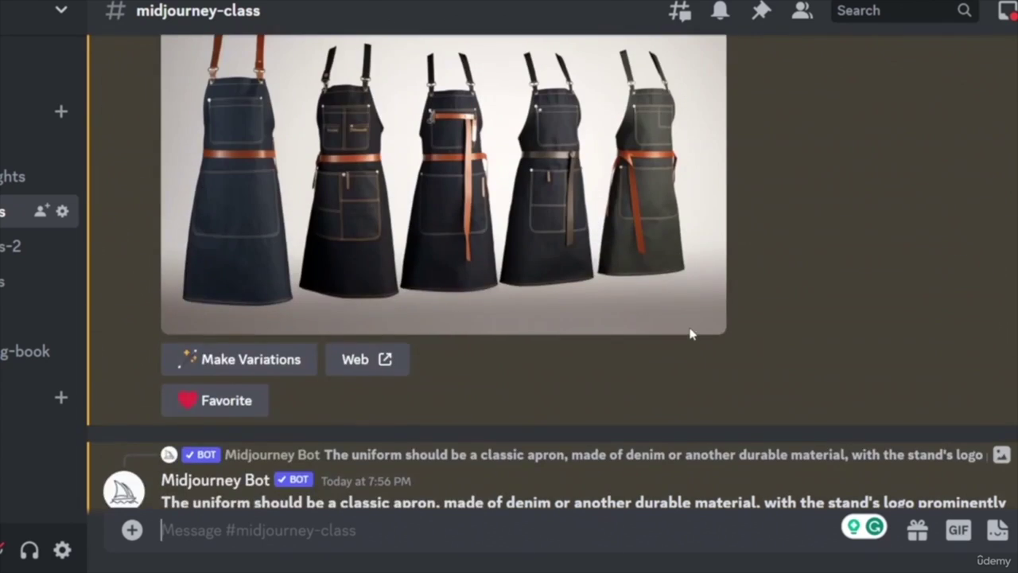
scroll(689, 328, "up", 5)
scroll(689, 322, "down", 8)
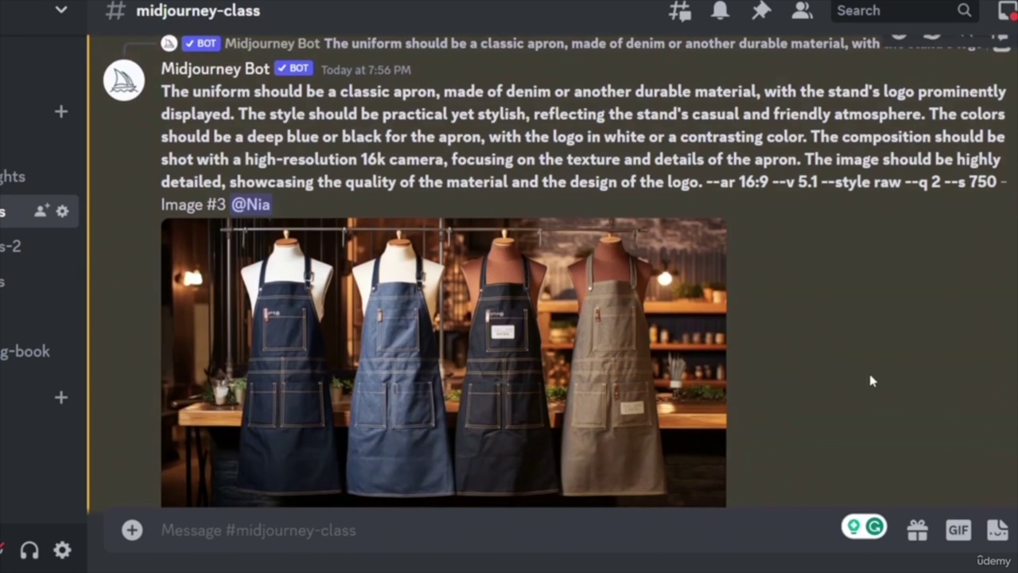
scroll(768, 398, "down", 6)
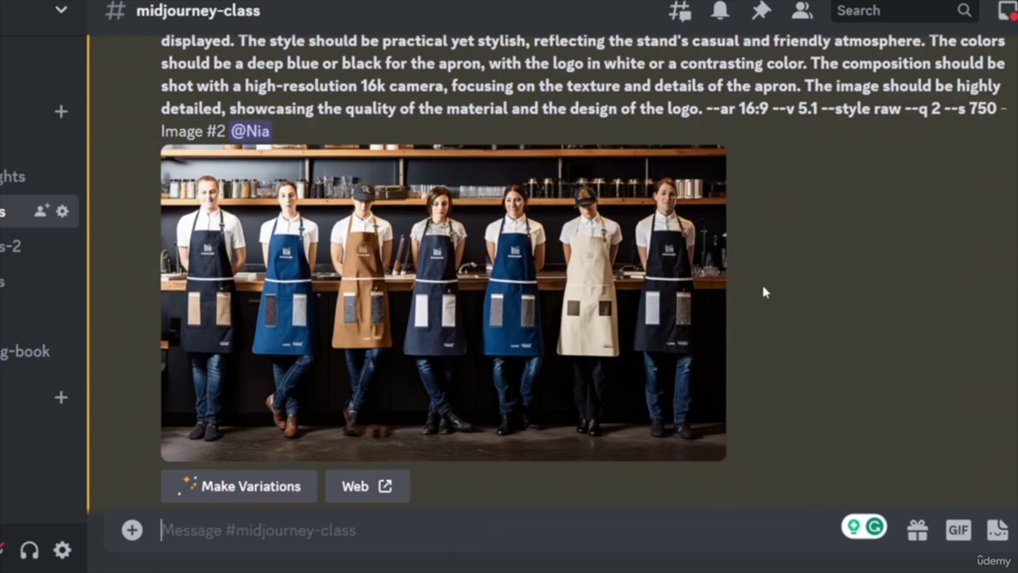
scroll(757, 291, "down", 5)
scroll(406, 302, "down", 5)
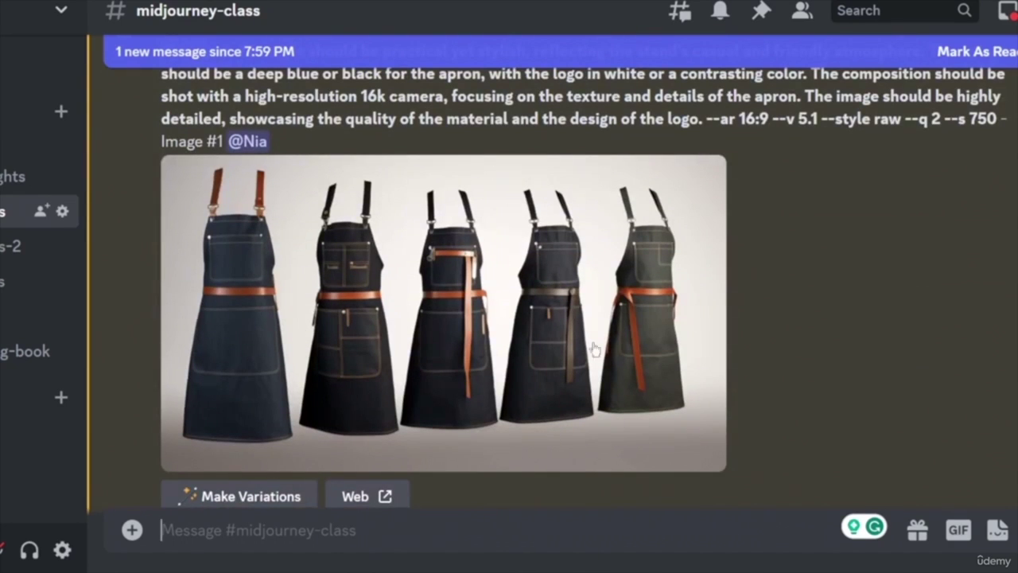
scroll(779, 345, "down", 10)
scroll(735, 306, "down", 10)
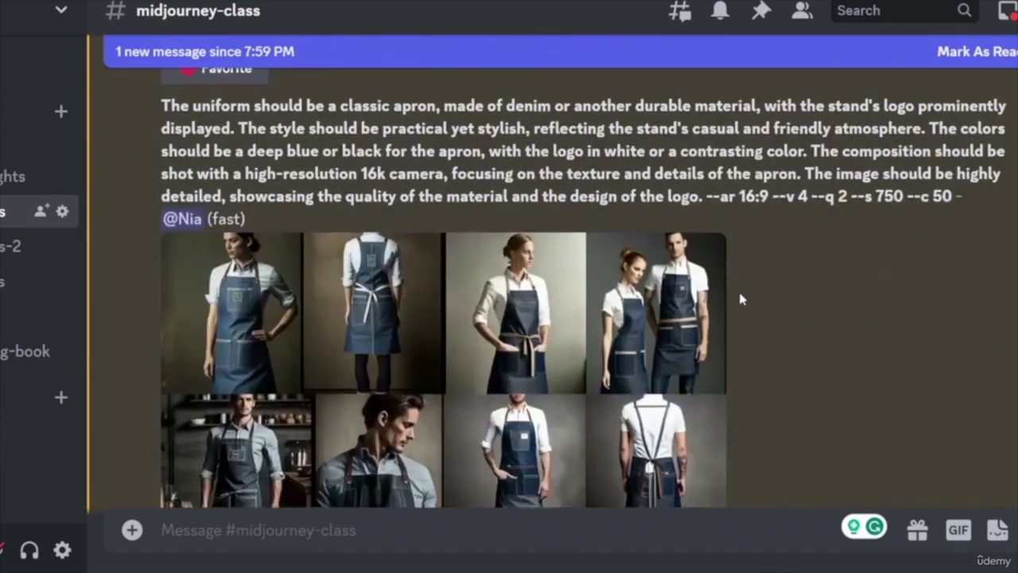
scroll(773, 298, "up", 5)
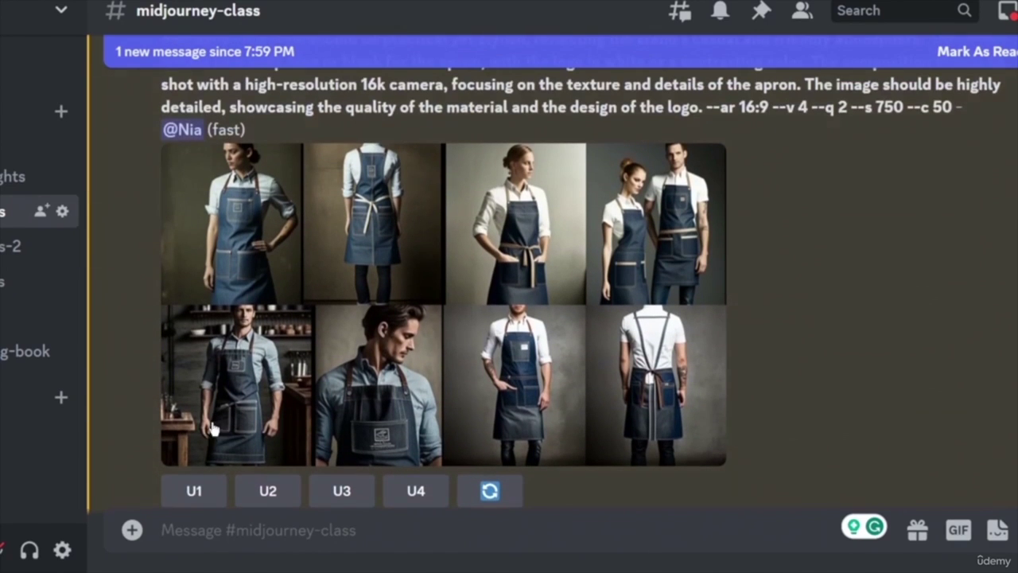
left_click(196, 491)
left_click(280, 495)
left_click(340, 491)
left_click(418, 492)
scroll(320, 284, "up", 2)
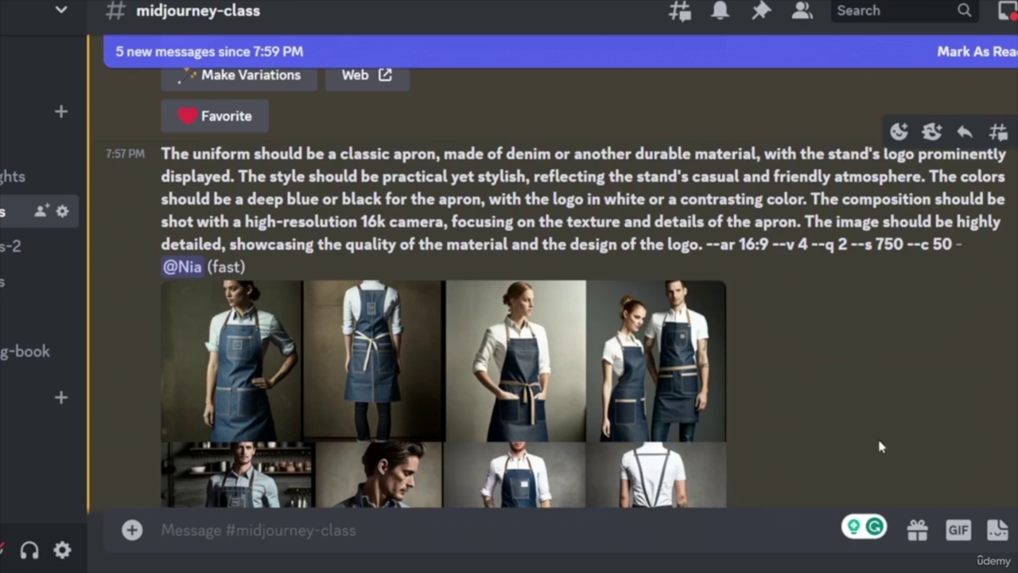
scroll(867, 361, "down", 5)
scroll(865, 327, "up", 4)
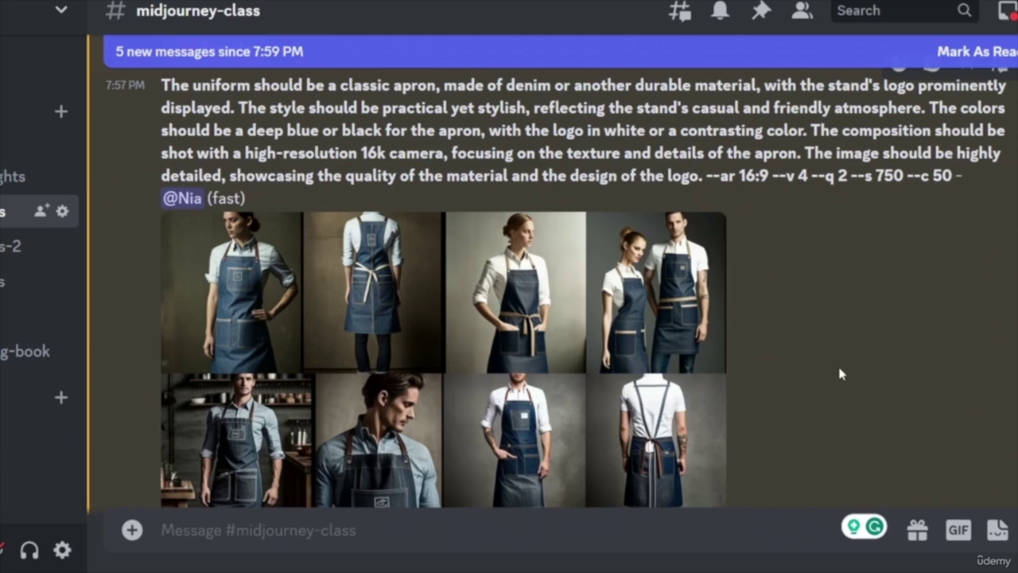
scroll(850, 383, "down", 2)
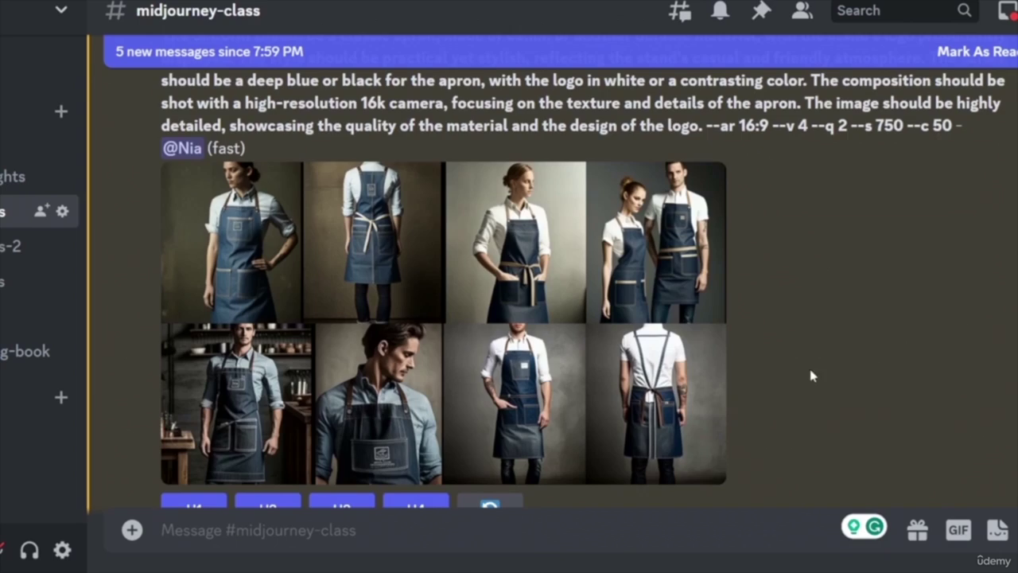
scroll(835, 368, "down", 4)
scroll(817, 372, "up", 5)
scroll(817, 369, "down", 2)
scroll(764, 246, "up", 4)
scroll(802, 339, "up", 3)
scroll(797, 337, "down", 12)
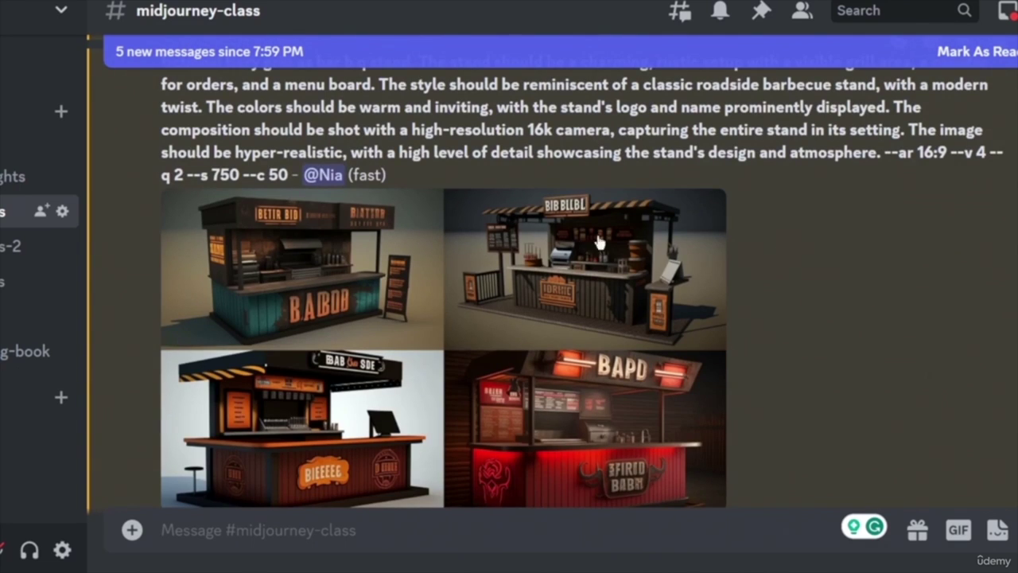
scroll(661, 417, "down", 9)
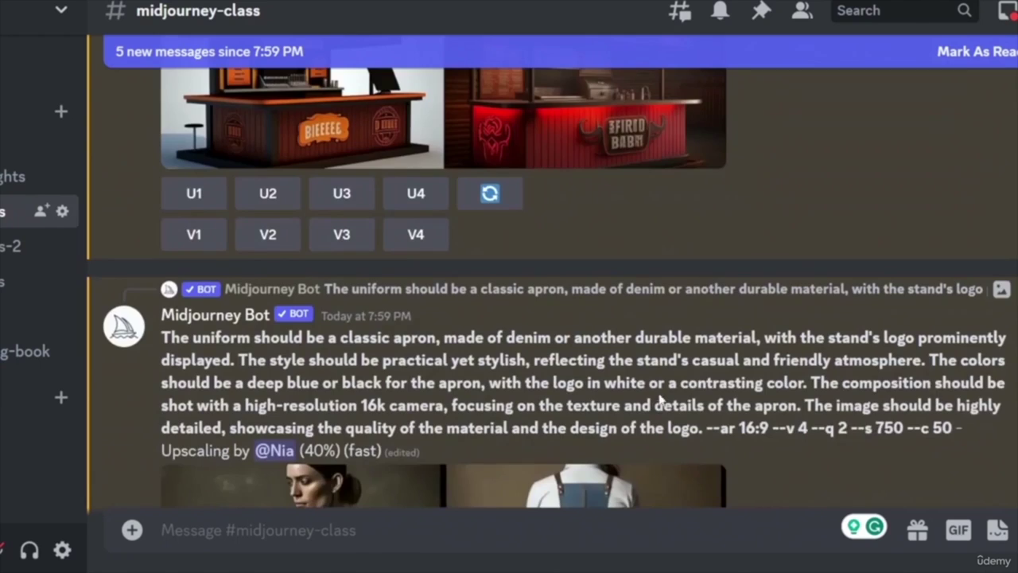
scroll(676, 374, "up", 5)
scroll(679, 376, "up", 4)
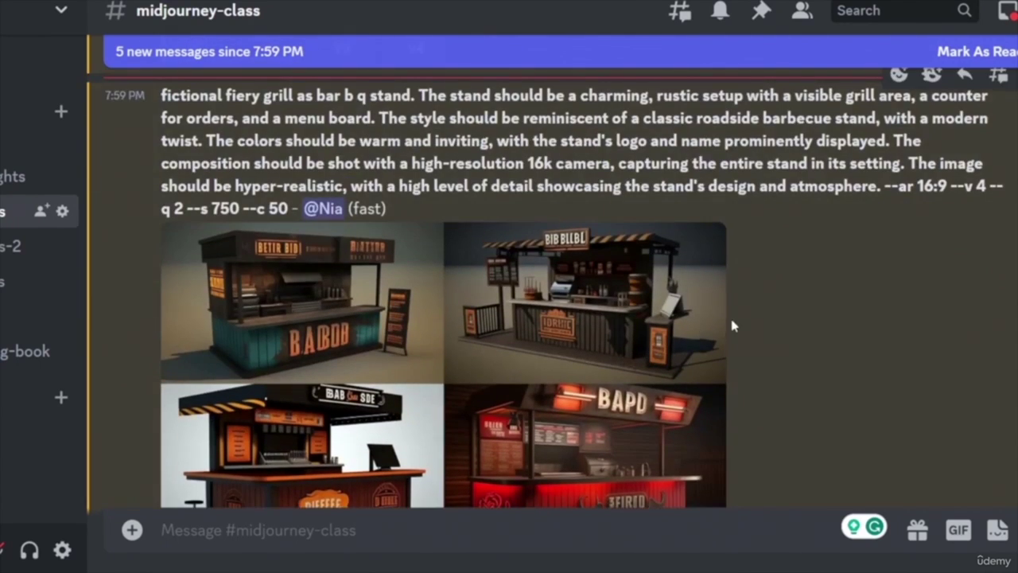
scroll(730, 314, "down", 2)
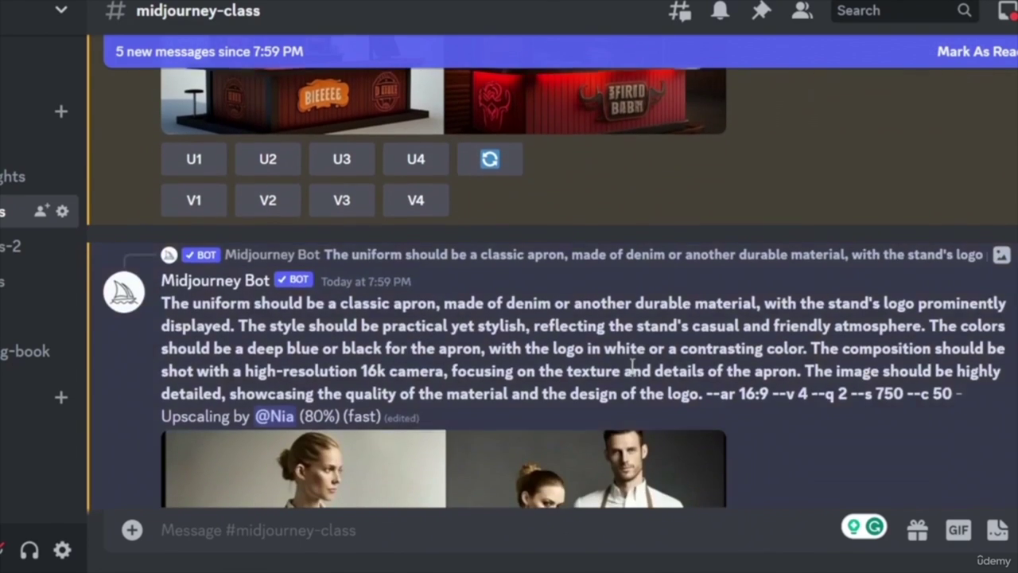
scroll(636, 375, "up", 5)
scroll(636, 375, "up", 3)
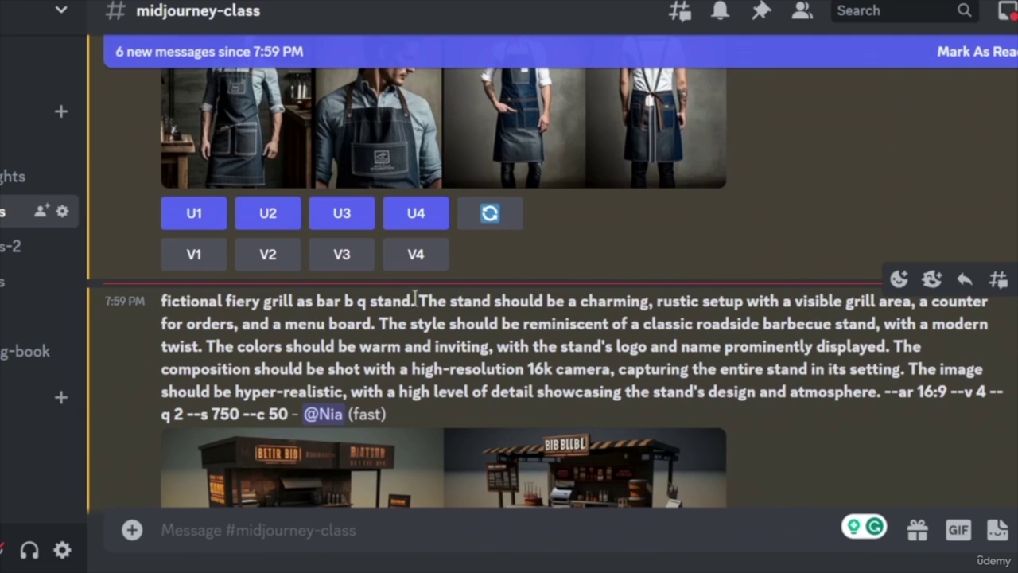
- Send /imagine 'fictional fiery grill as bar b q stand' with --v 4 --q 2 --s 750 --c 50
left_click_drag(413, 301, 163, 317)
key("ctrl+c")
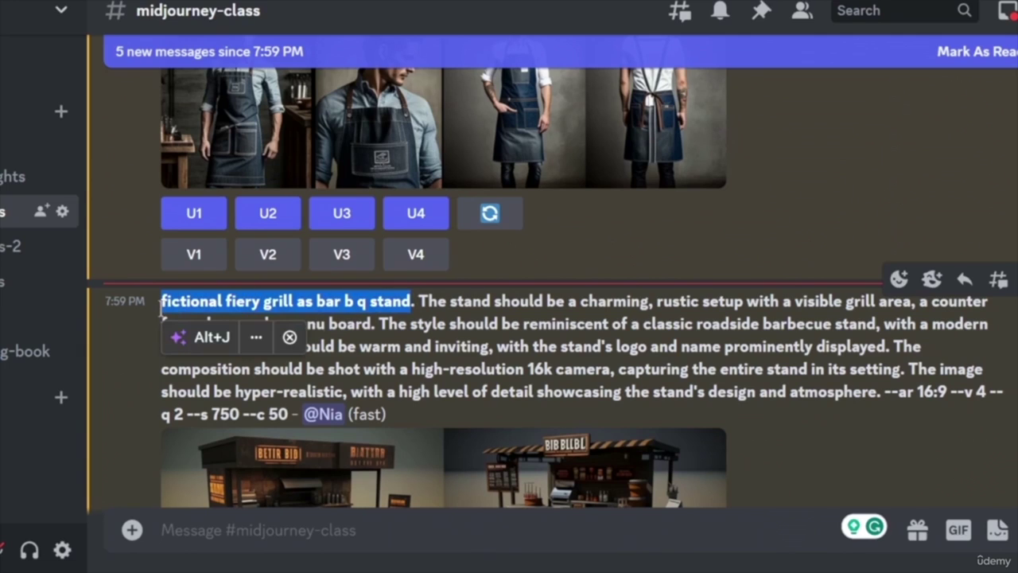
left_click(365, 526)
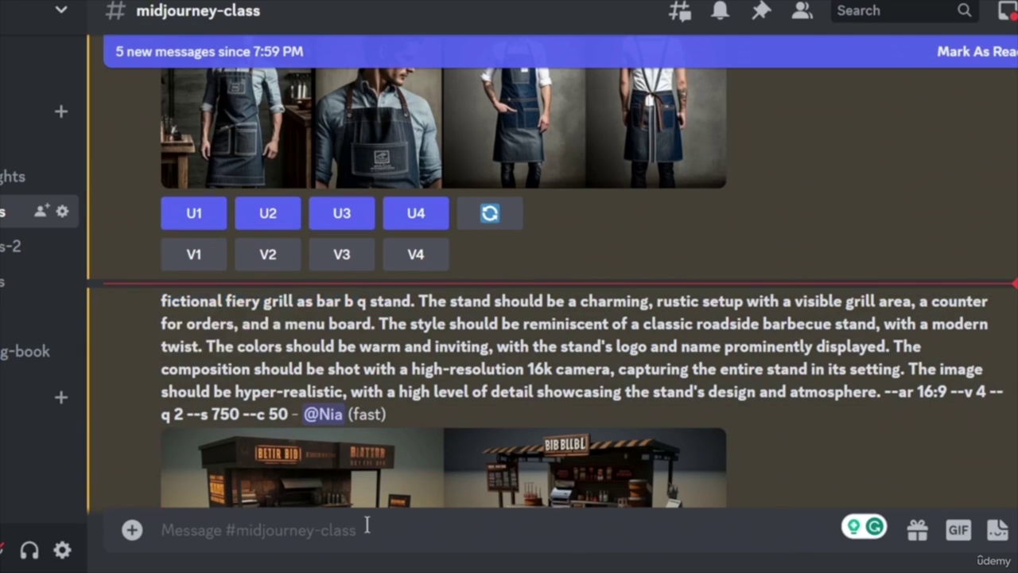
type("/")
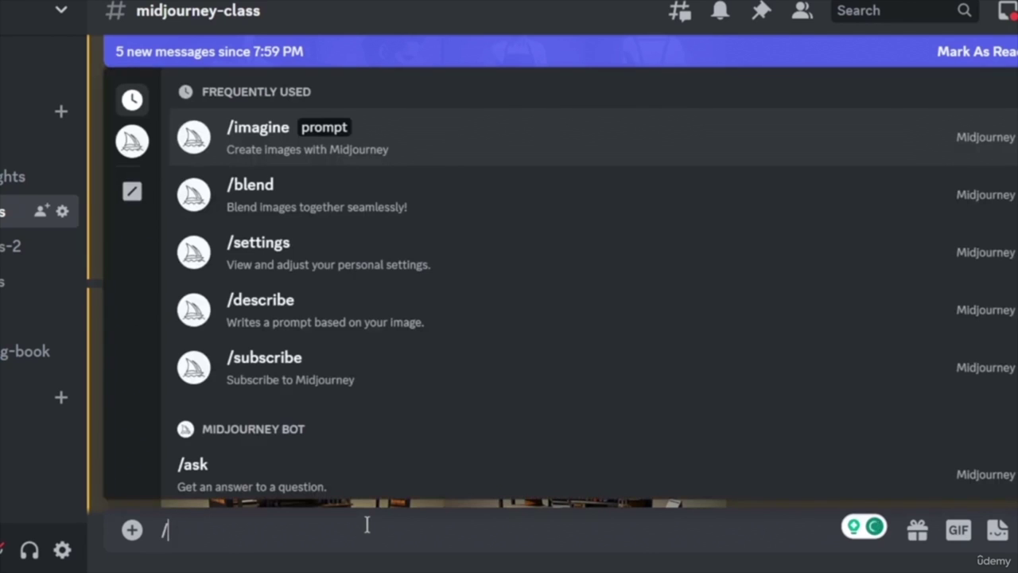
key("Return")
key("ctrl+v")
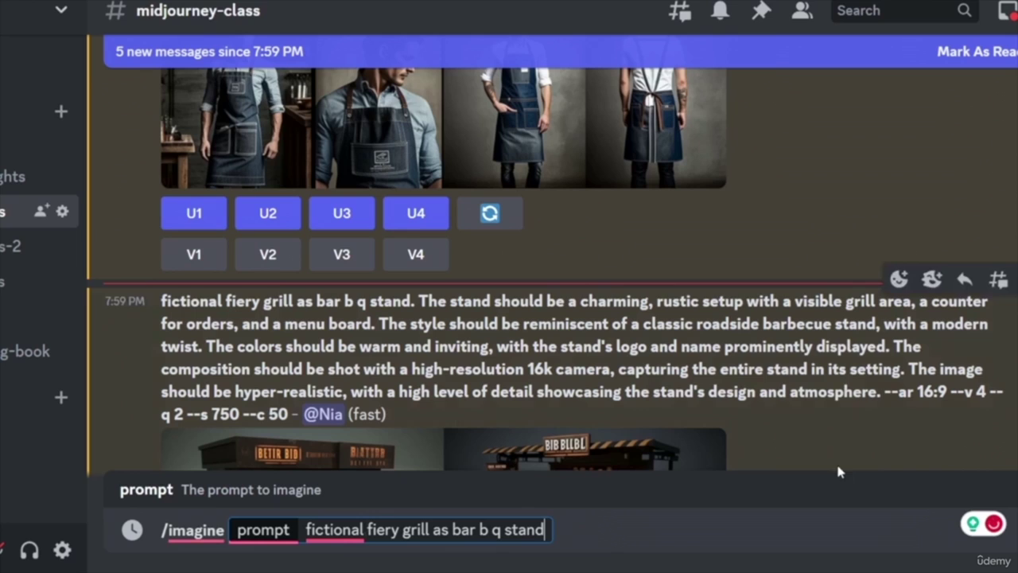
scroll(722, 340, "down", 1)
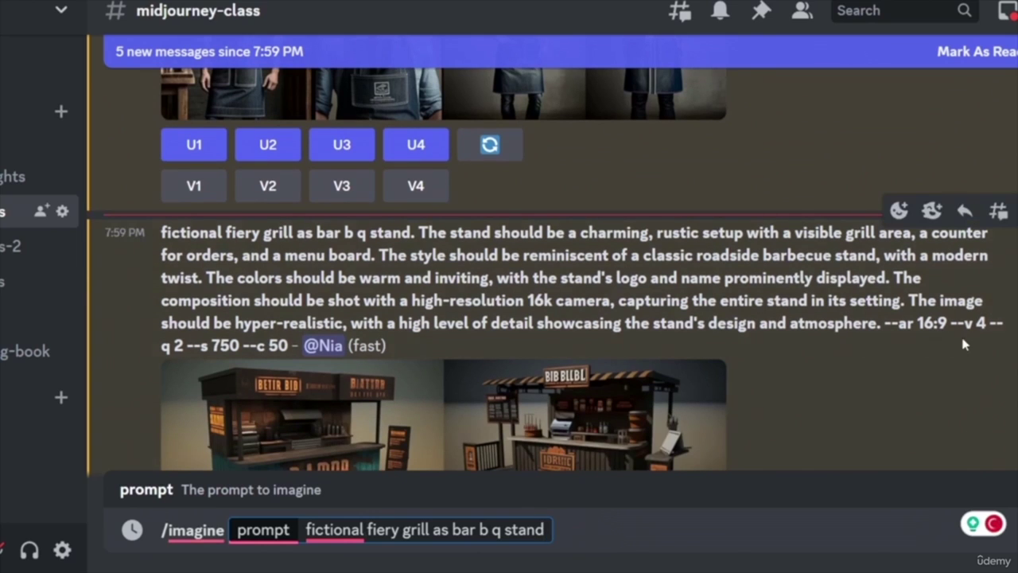
left_click_drag(952, 323, 288, 345)
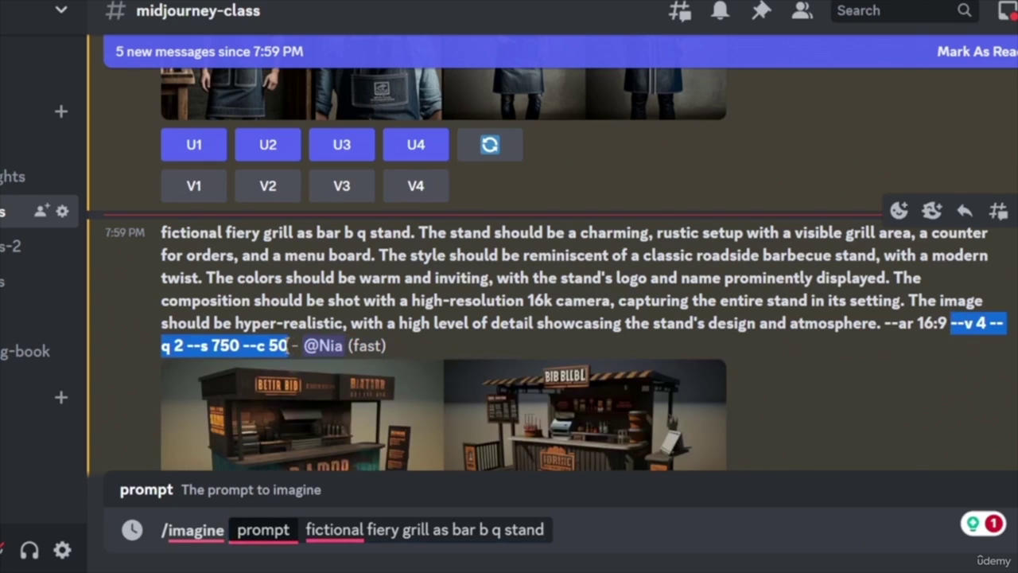
left_click(660, 537)
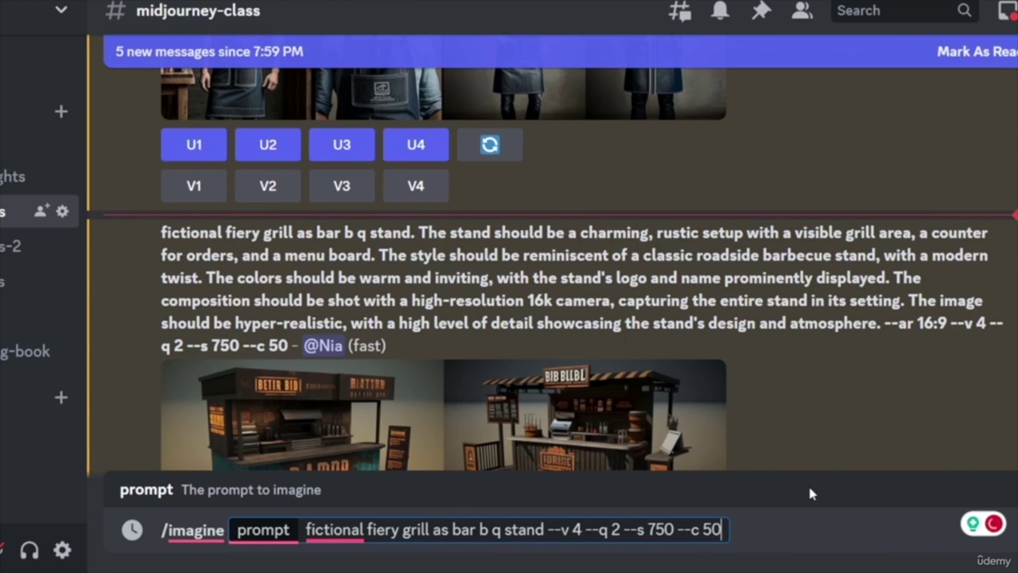
key("Return")
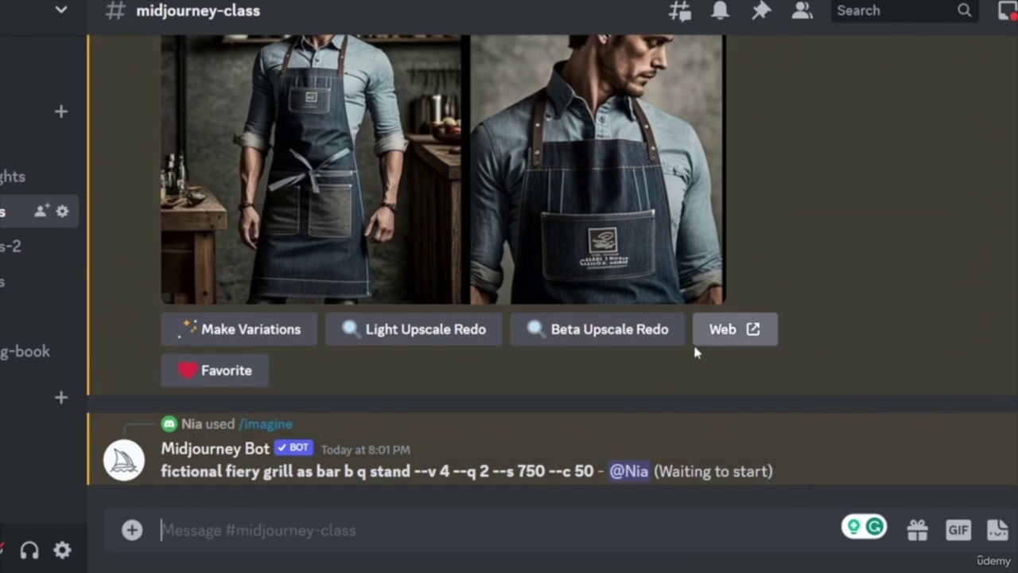
scroll(904, 364, "up", 3)
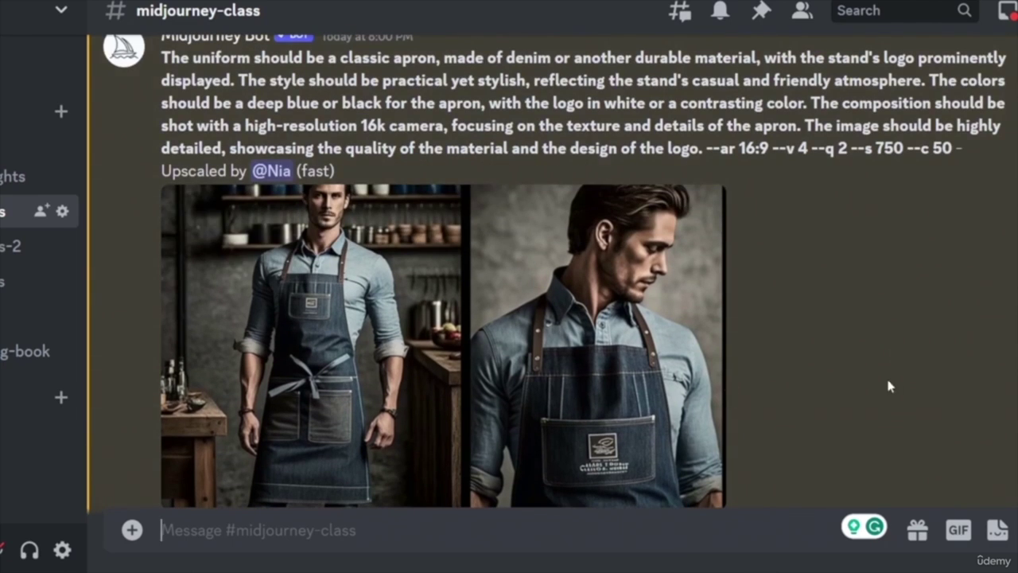
scroll(744, 379, "up", 10)
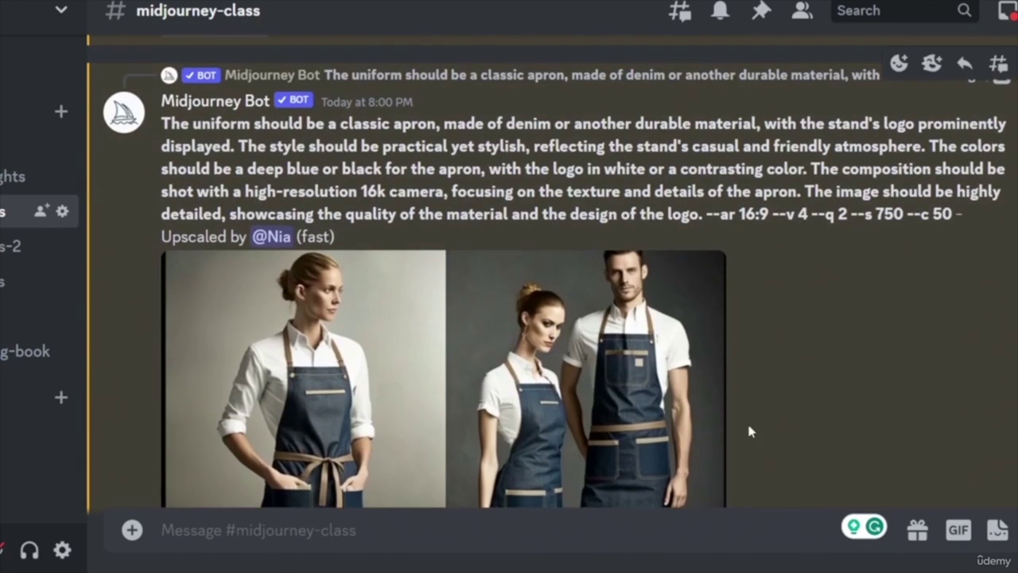
scroll(839, 421, "up", 5)
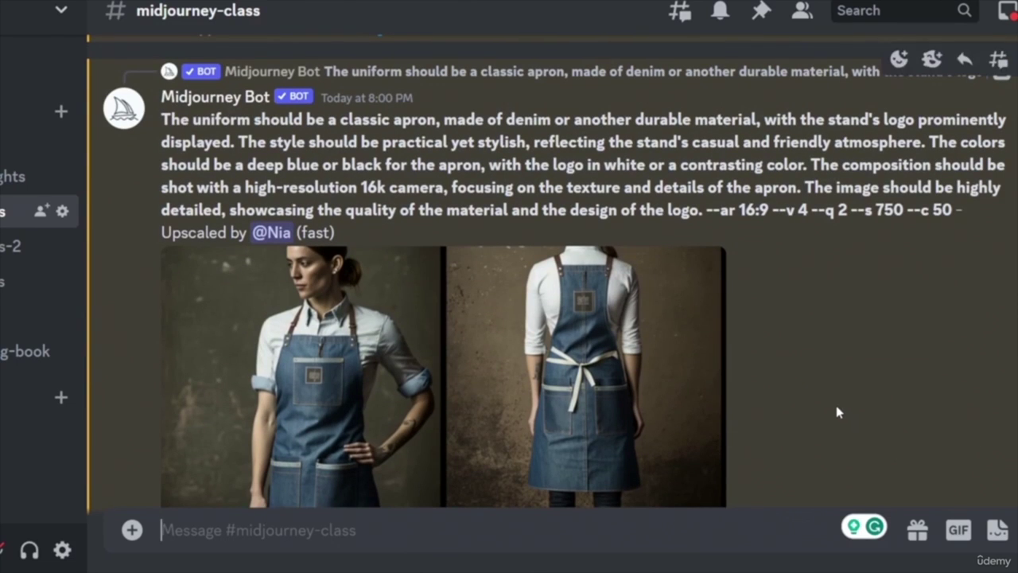
scroll(834, 398, "down", 10)
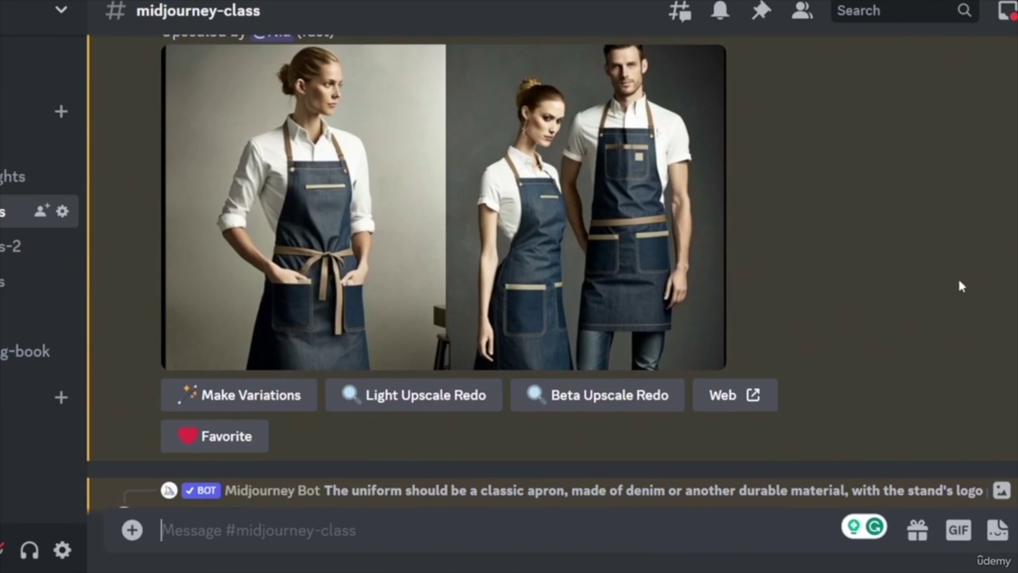
scroll(886, 236, "down", 5)
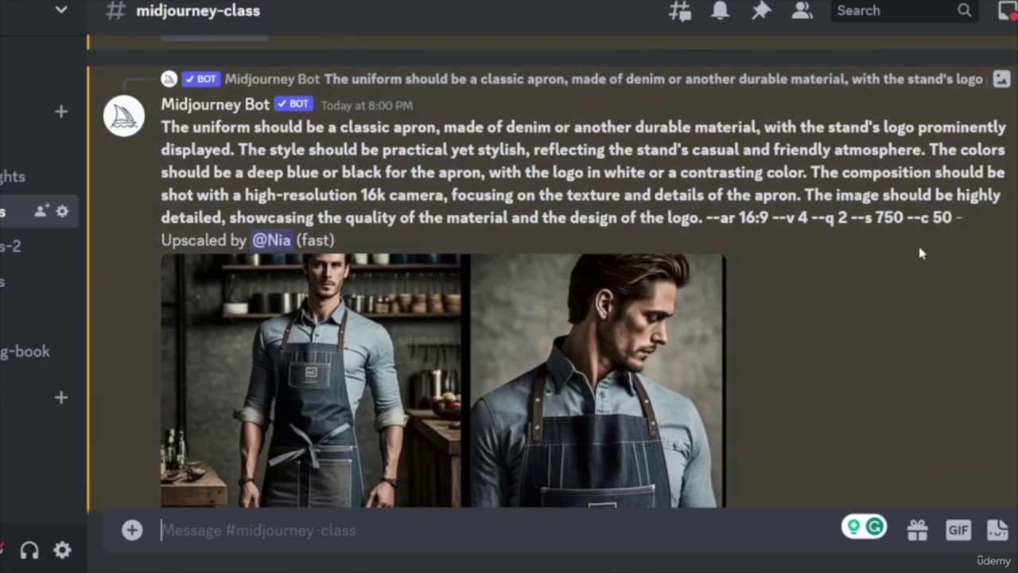
scroll(921, 252, "down", 4)
scroll(923, 252, "down", 4)
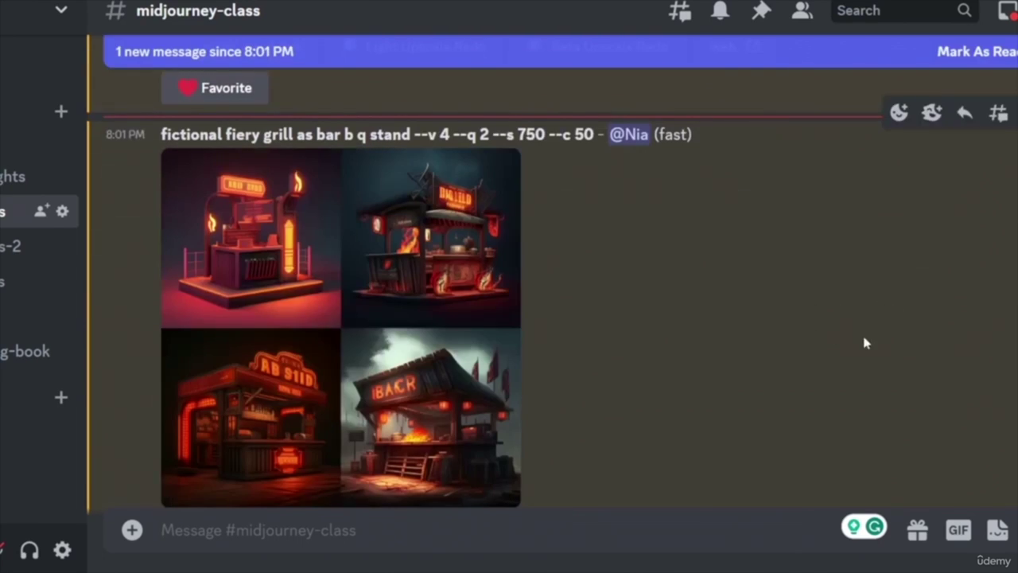
- Upscale all four fiery grill stand images with U1, U2, U3 and U4
scroll(801, 363, "down", 2)
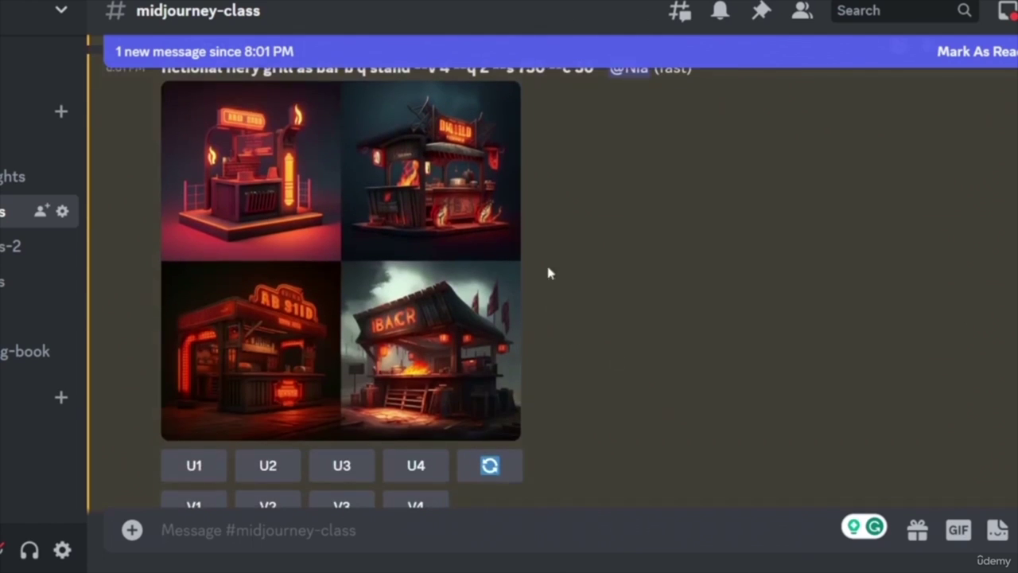
left_click(199, 471)
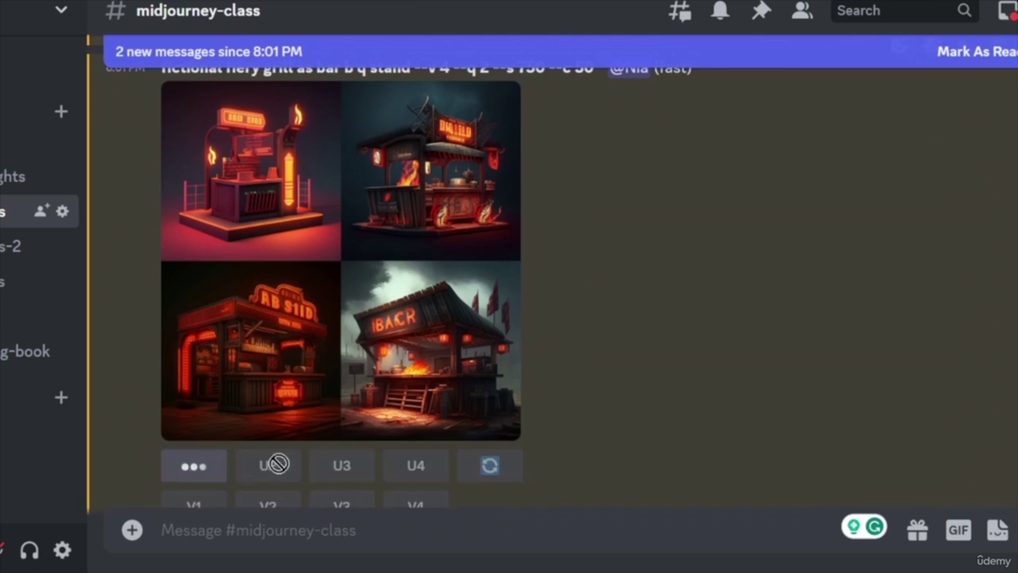
left_click(268, 466)
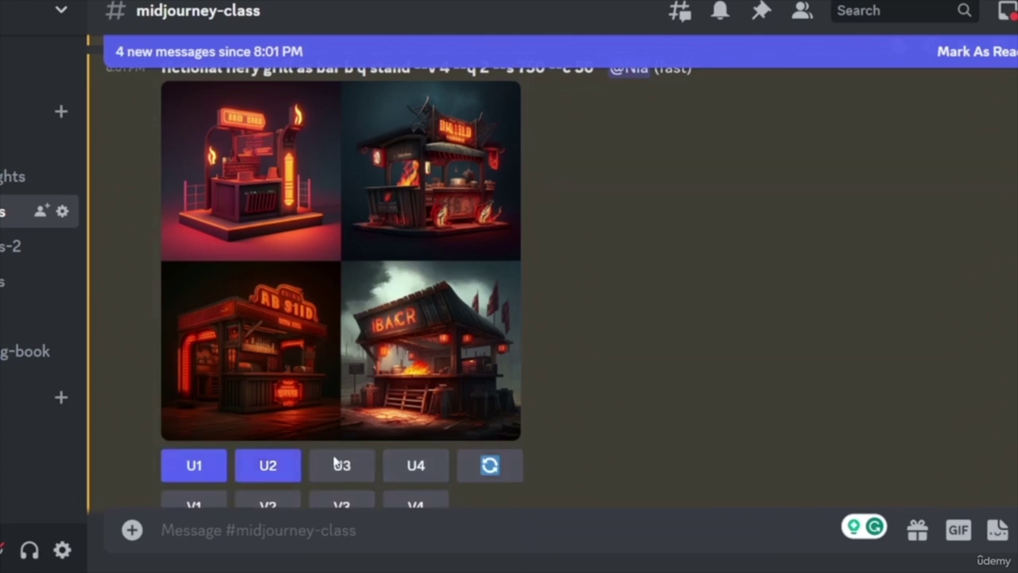
left_click(338, 466)
left_click(400, 469)
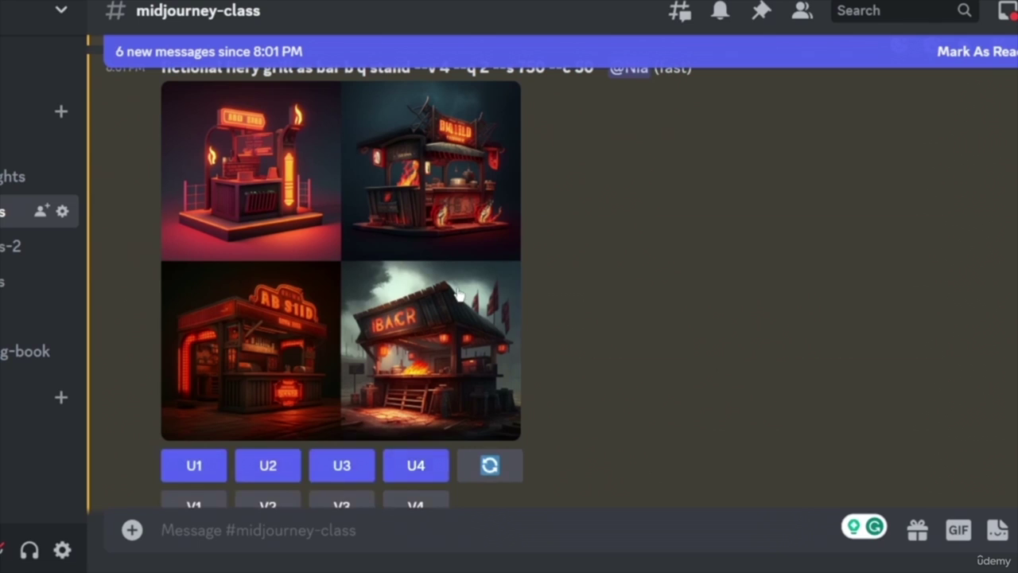
scroll(681, 355, "up", 3)
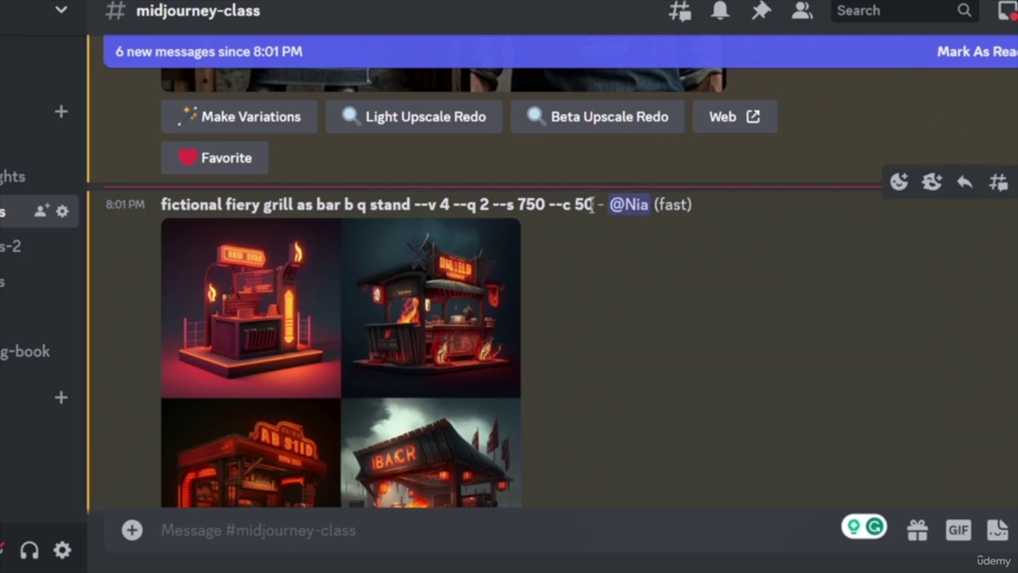
- Copy the prompt from 'fiery grill as bar b q stand' onward and send it as a new /imagine
left_click_drag(592, 204, 226, 205)
key("ctrl+c")
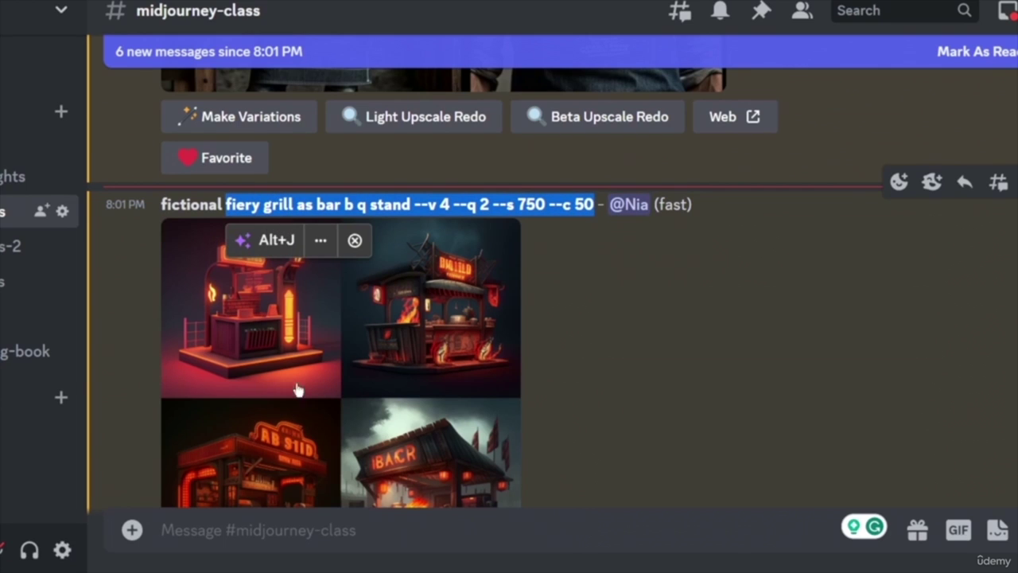
left_click(291, 530)
type("/")
key("Return")
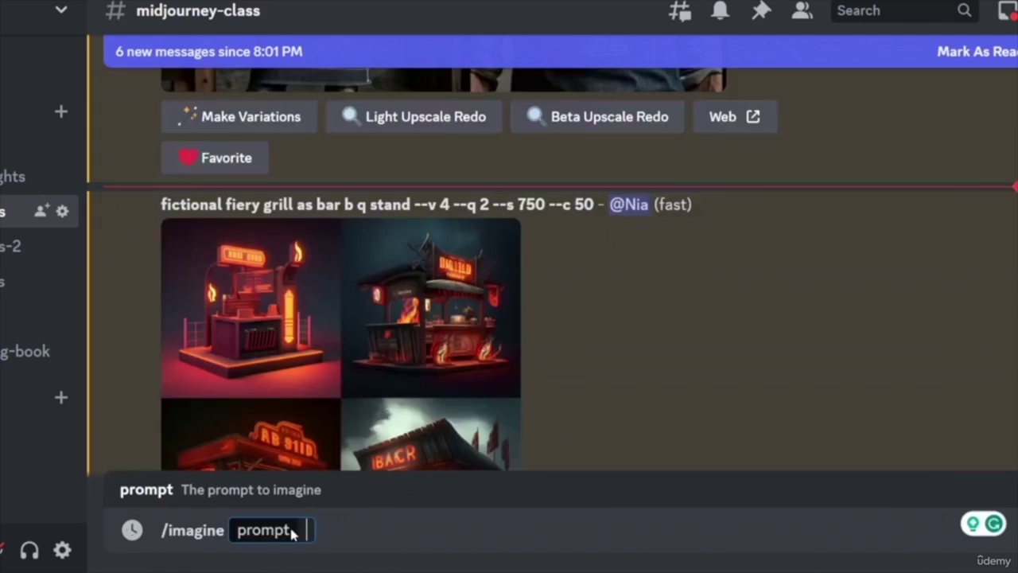
key("ctrl+v")
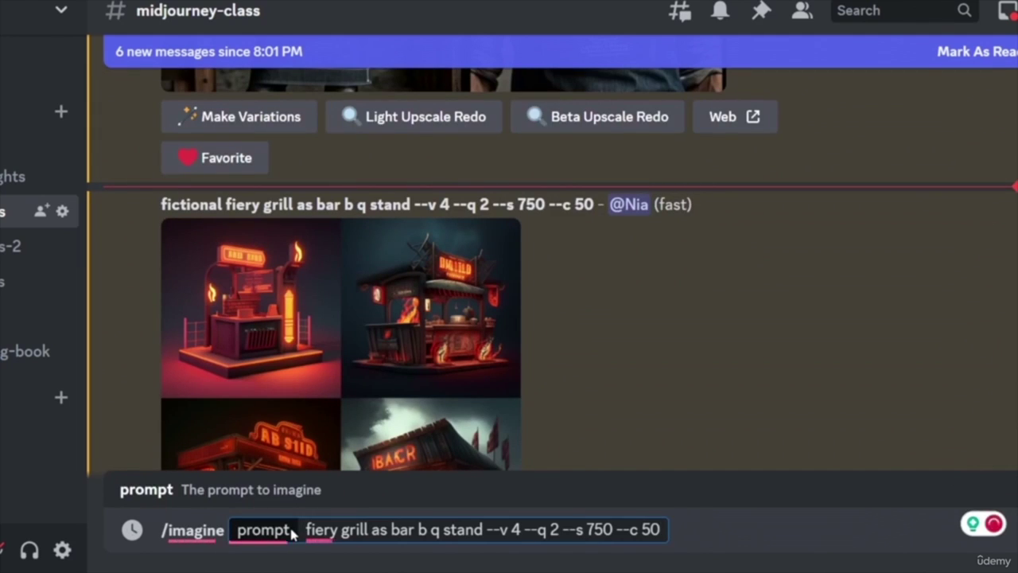
key("Return")
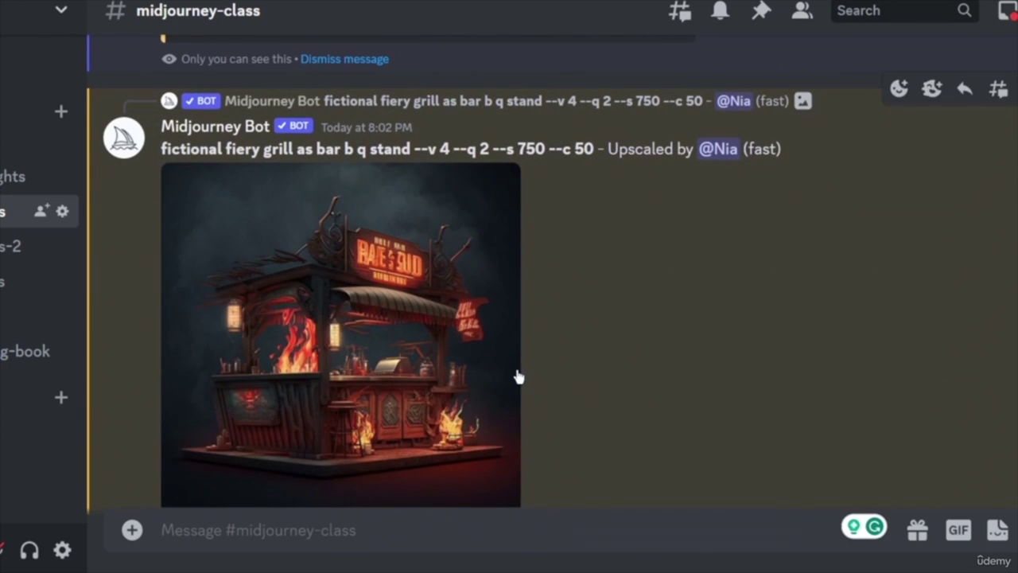
- Bring up the fiery BACR grill-stand upscale and narrow Discord so ChatGPT shows beside it
scroll(504, 357, "up", 10)
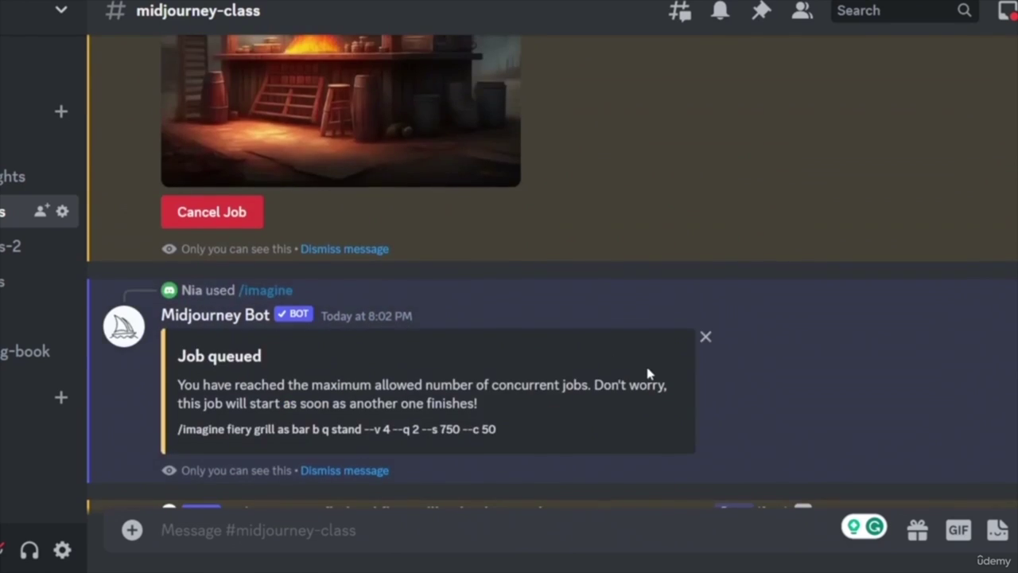
scroll(700, 370, "down", 5)
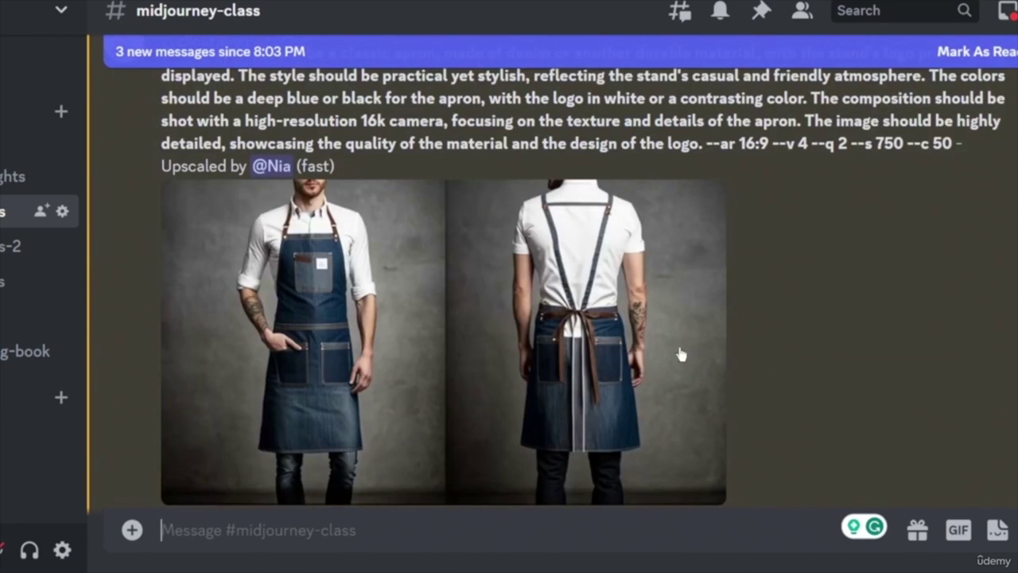
scroll(662, 296, "down", 1)
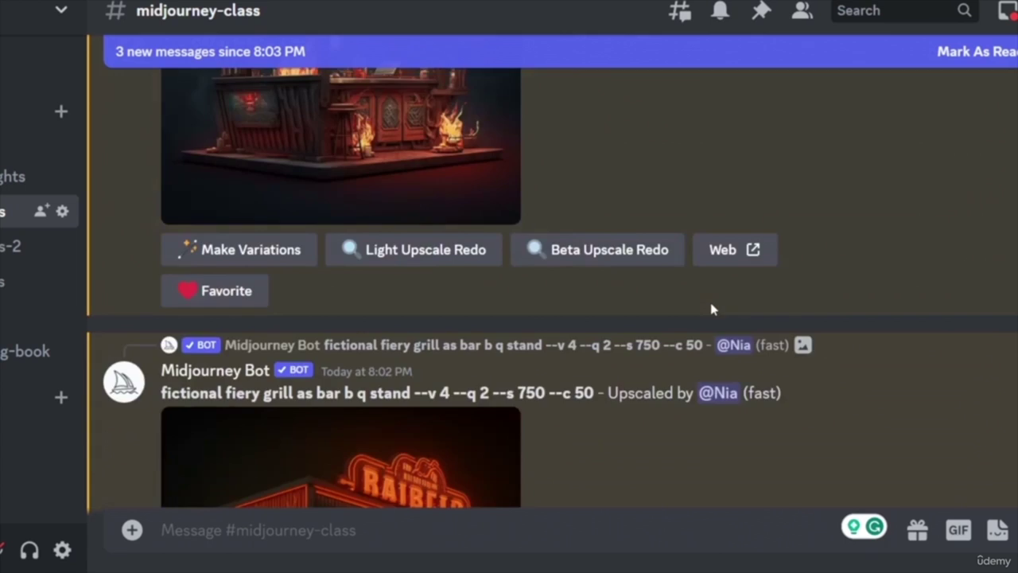
scroll(711, 307, "down", 5)
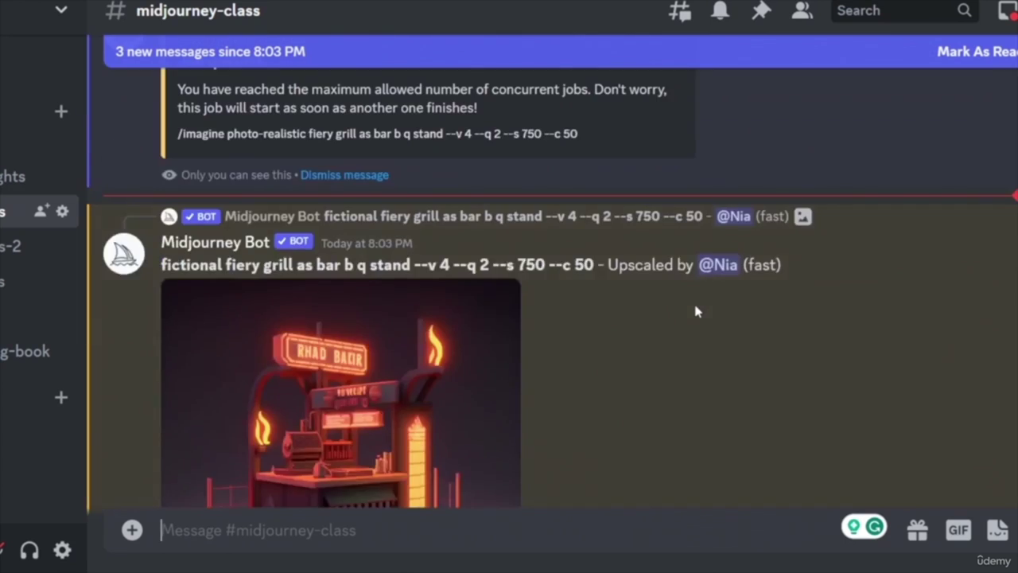
scroll(694, 310, "down", 10)
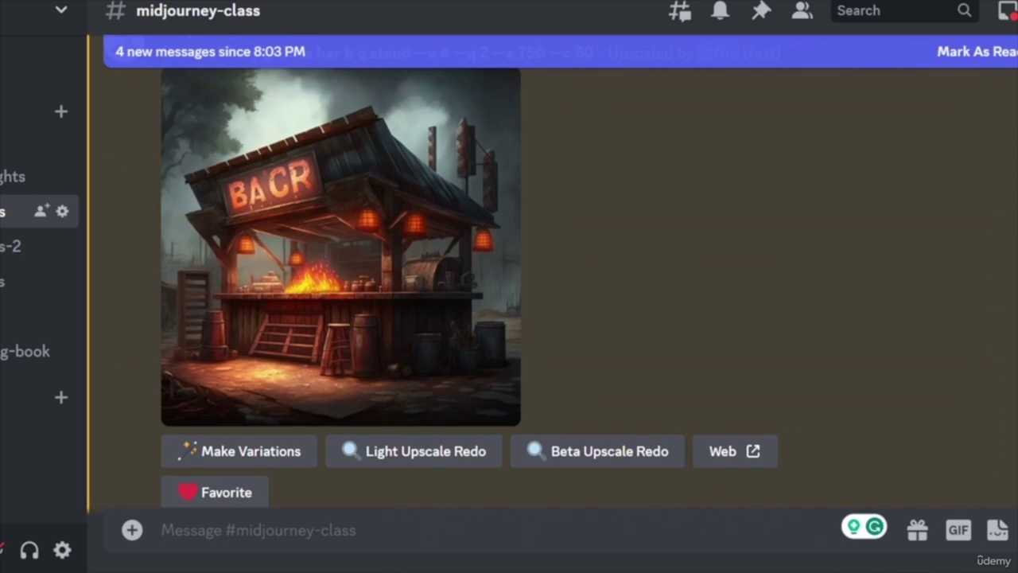
left_click_drag(1017, 251, 594, 251)
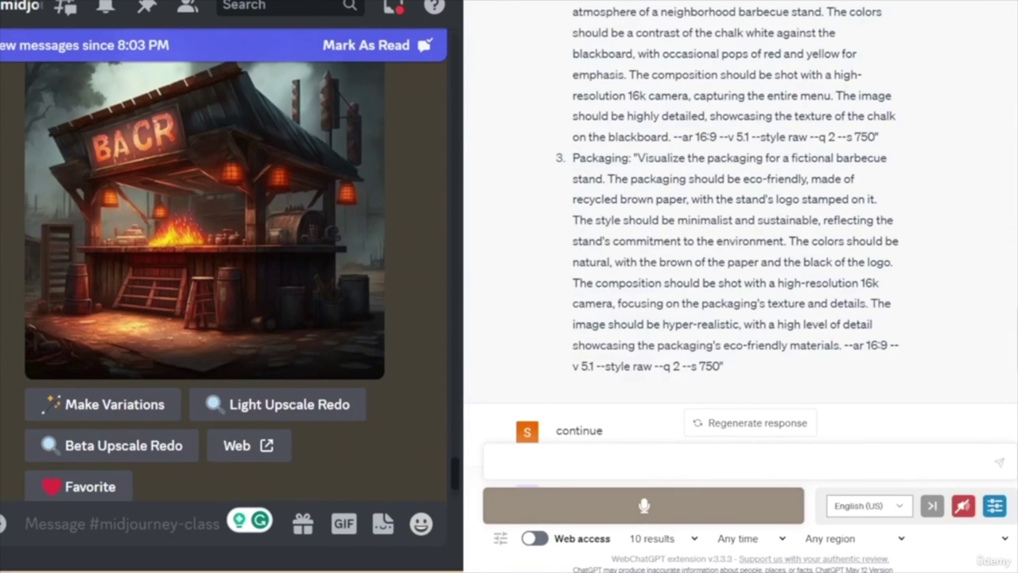
- Start a new ChatGPT chat using GPT-4 with web browsing enabled
scroll(724, 238, "up", 15)
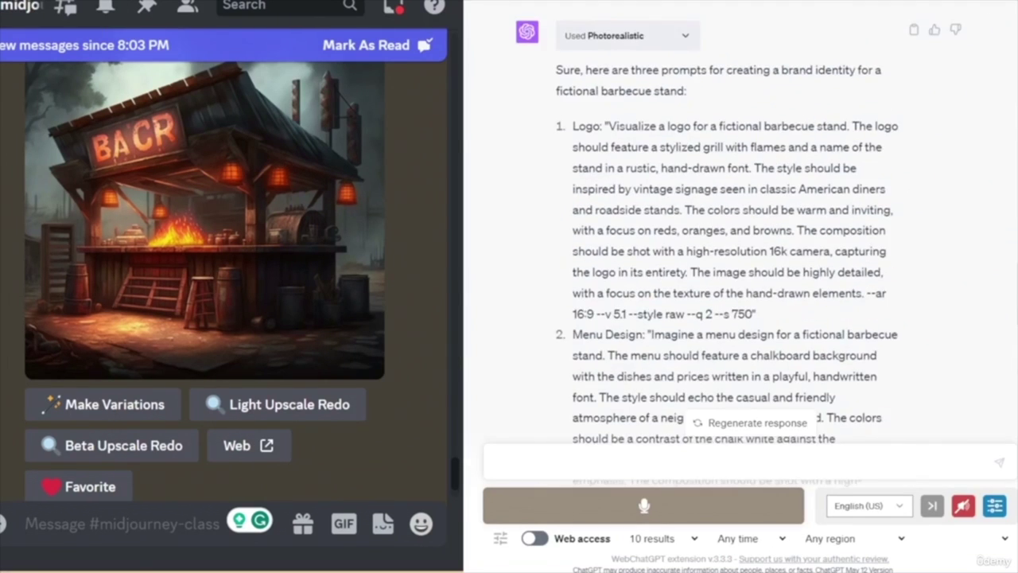
scroll(723, 238, "up", 15)
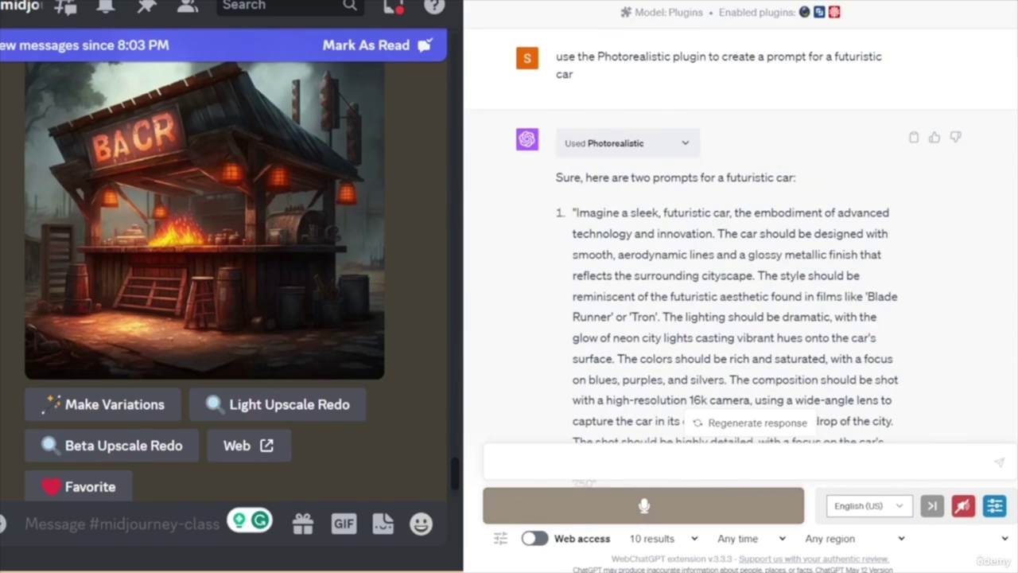
left_click(475, 51)
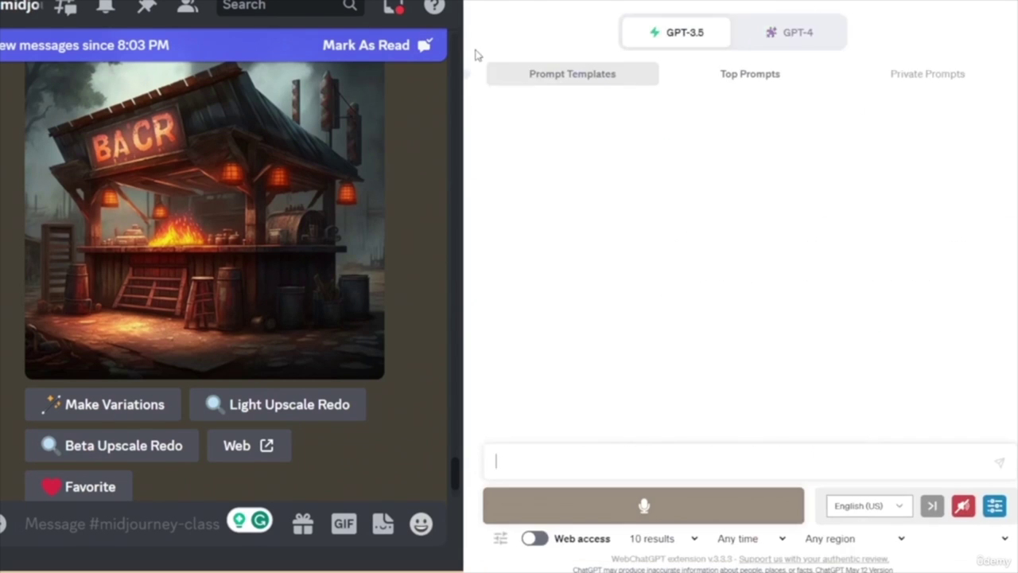
left_click(792, 32)
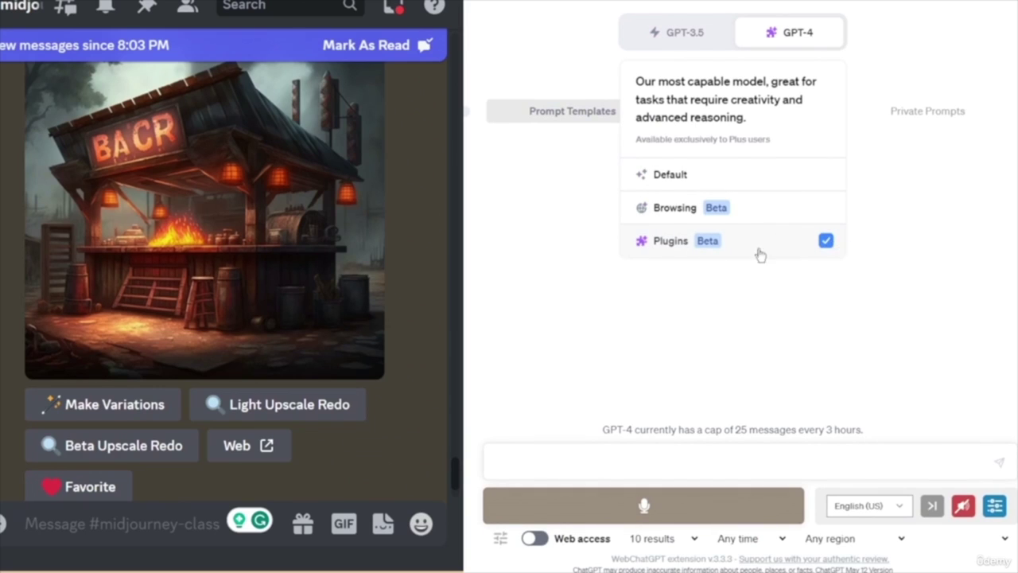
left_click(793, 215)
mouse_move(812, 32)
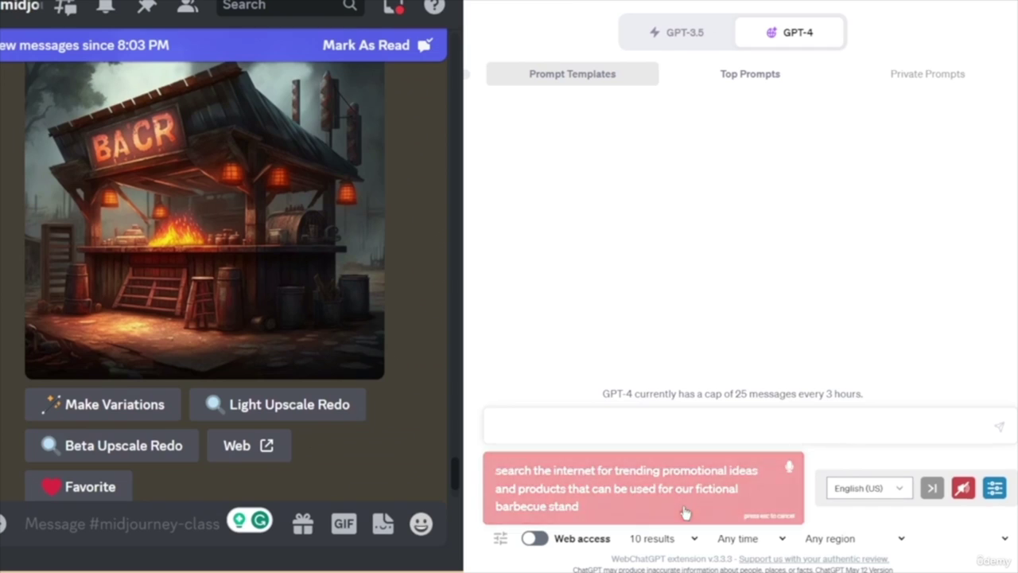
- Send the promotional-ideas request, expand the browsing log, and open a visited site
left_click(692, 495)
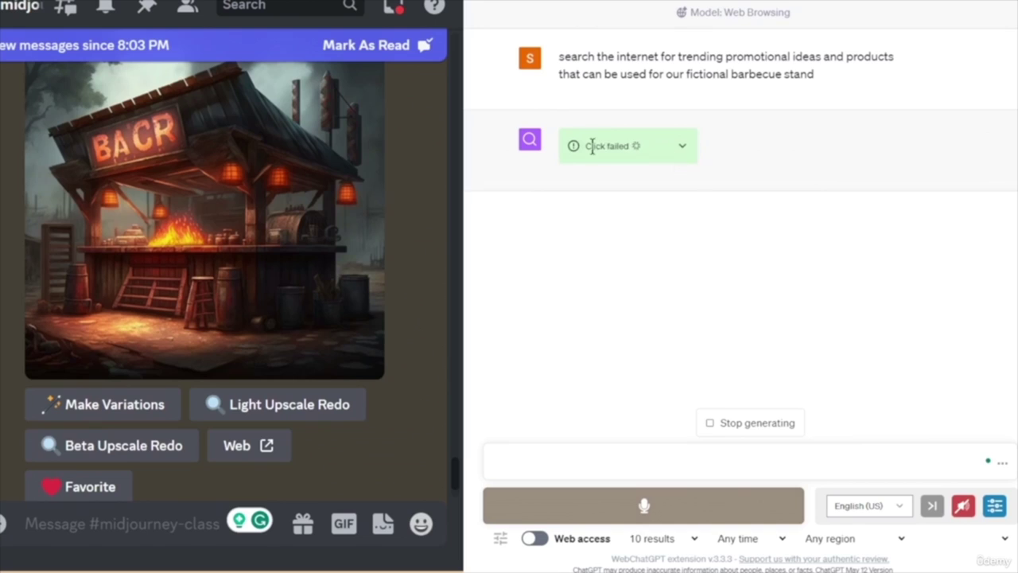
left_click(681, 147)
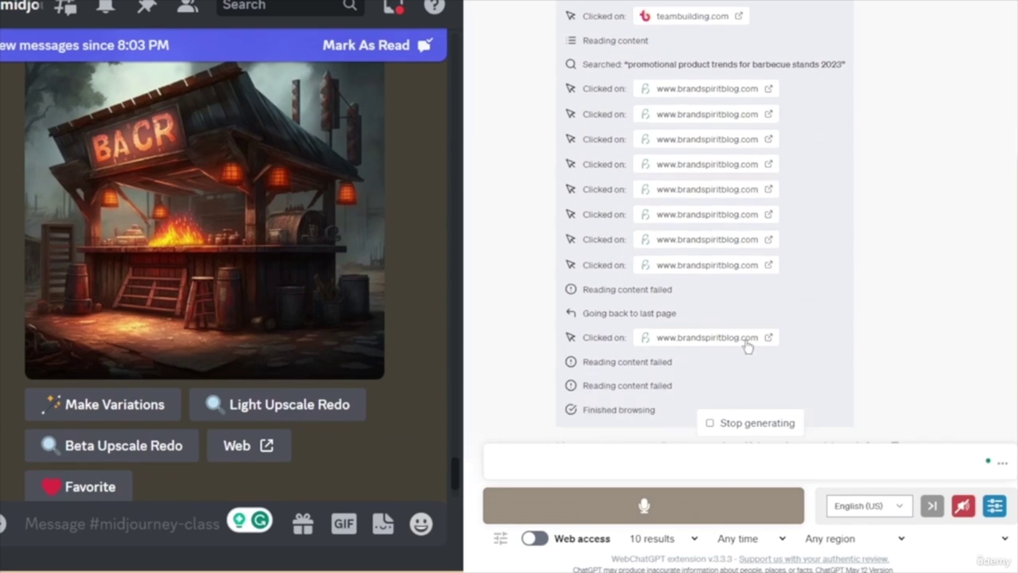
left_click(770, 339)
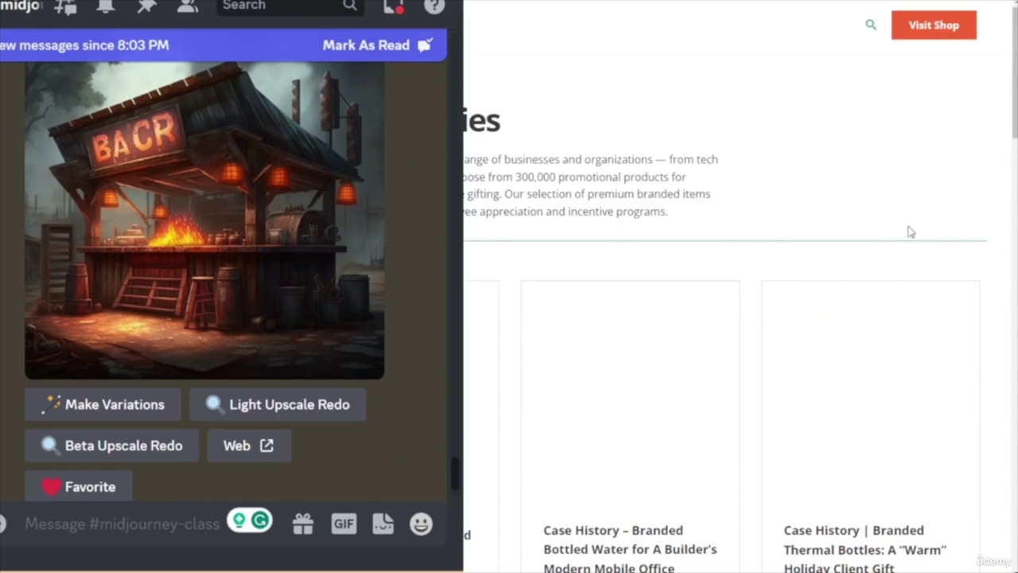
- Browse the site's branded case-history cards, then switch back to the ChatGPT tab
scroll(864, 227, "down", 3)
scroll(864, 227, "up", 3)
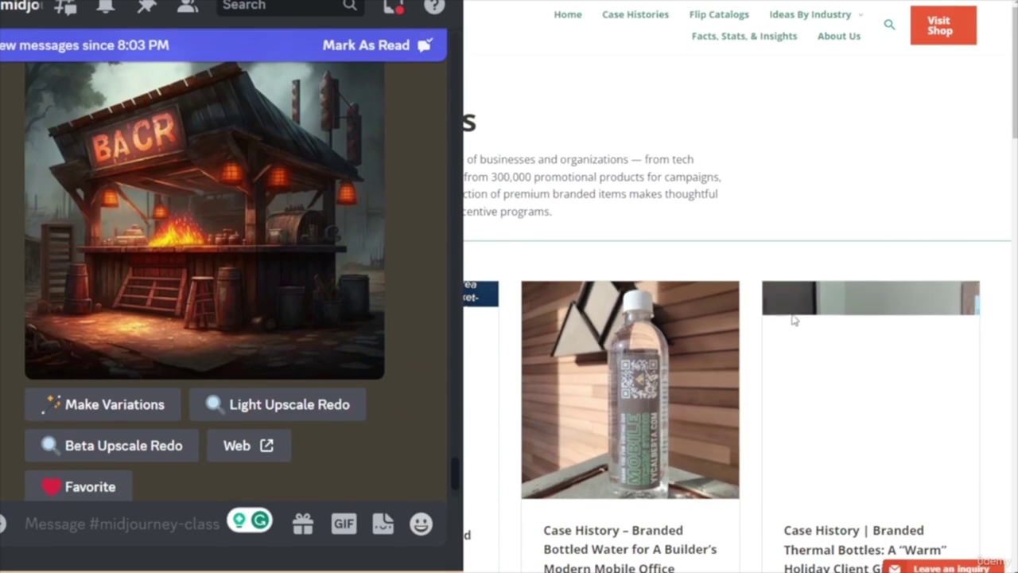
scroll(780, 325, "down", 4)
scroll(748, 323, "down", 4)
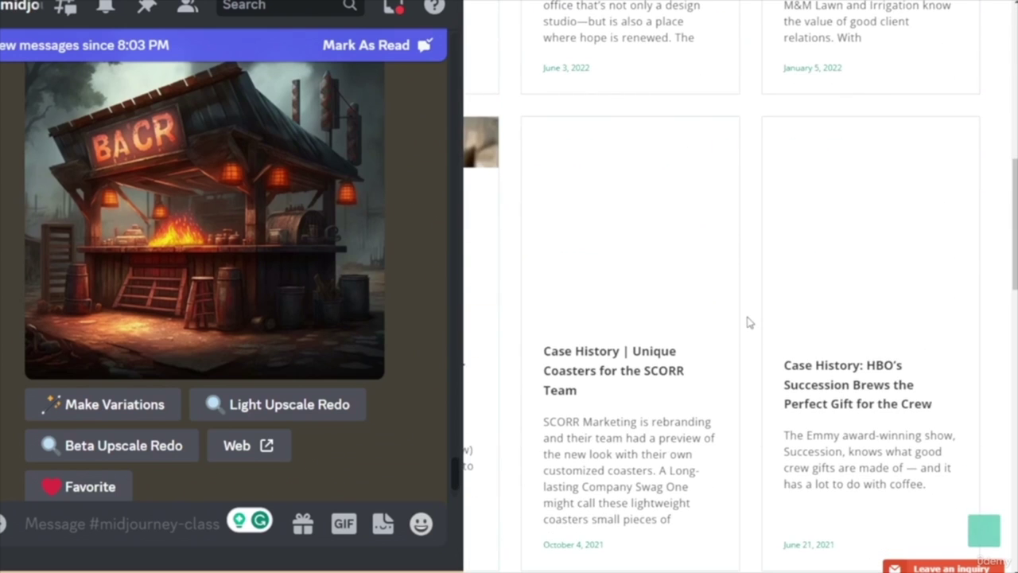
scroll(748, 323, "down", 10)
scroll(752, 325, "up", 6)
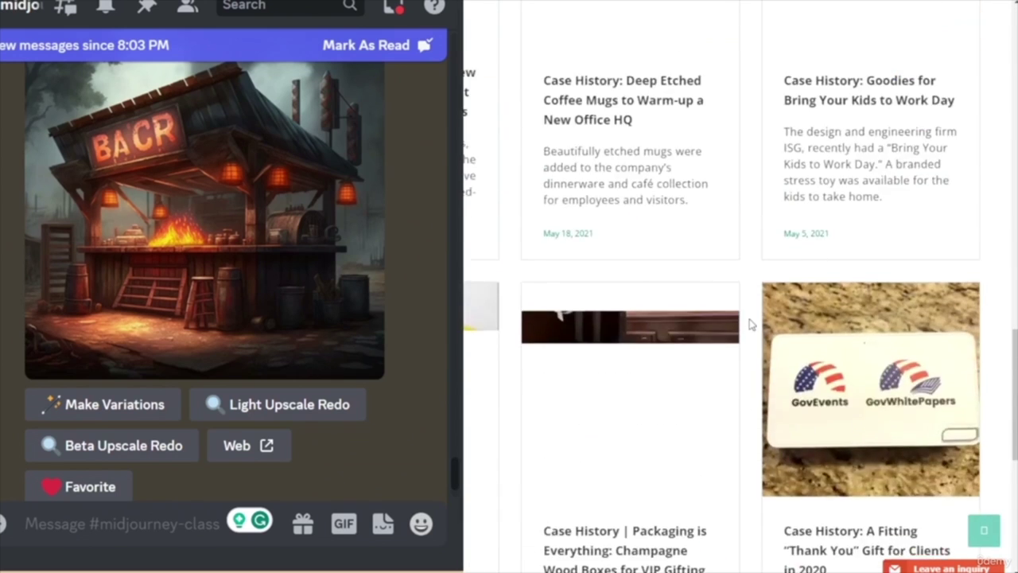
scroll(752, 325, "up", 12)
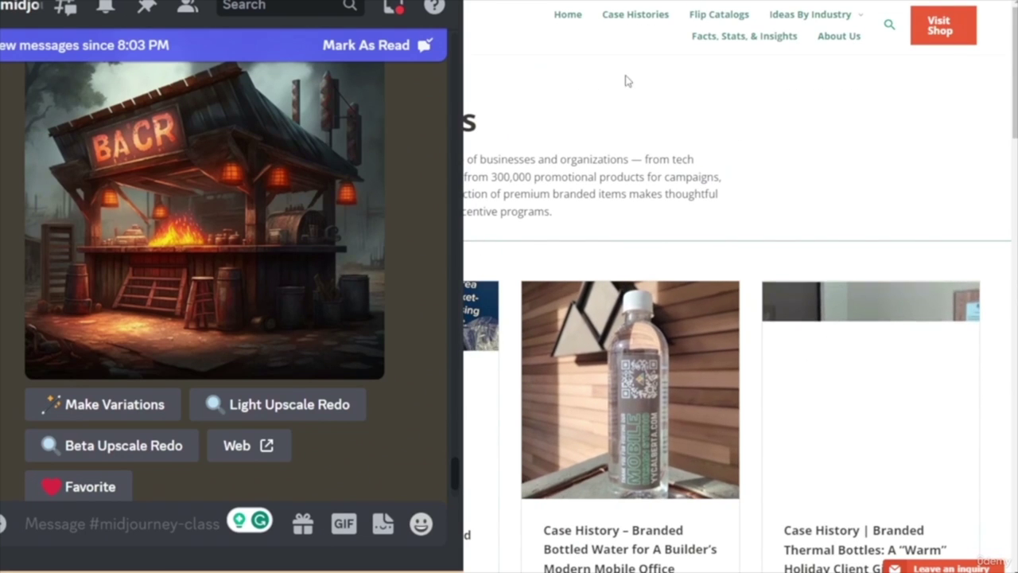
key("ctrl+Tab")
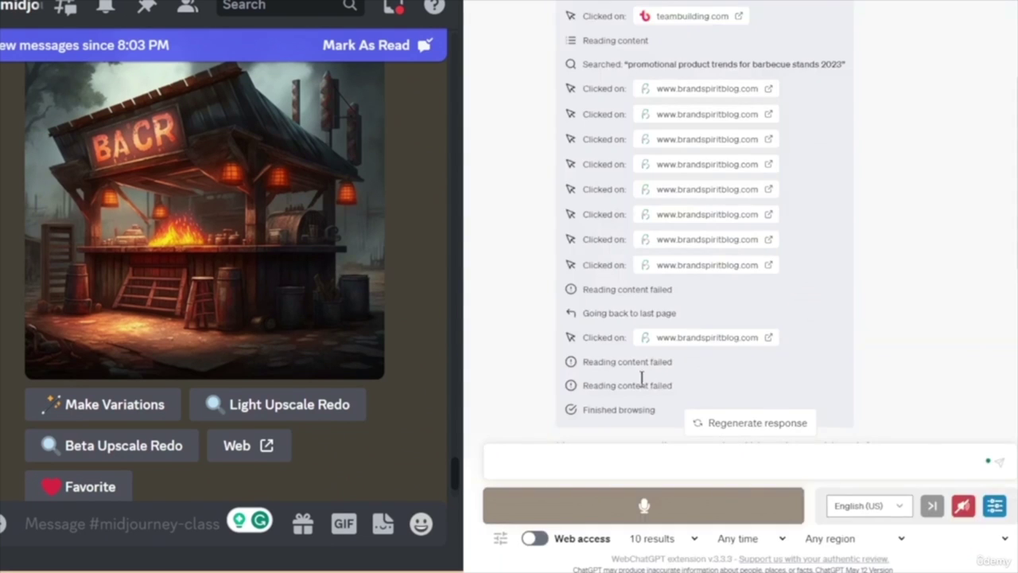
scroll(769, 203, "down", 4)
scroll(822, 216, "down", 5)
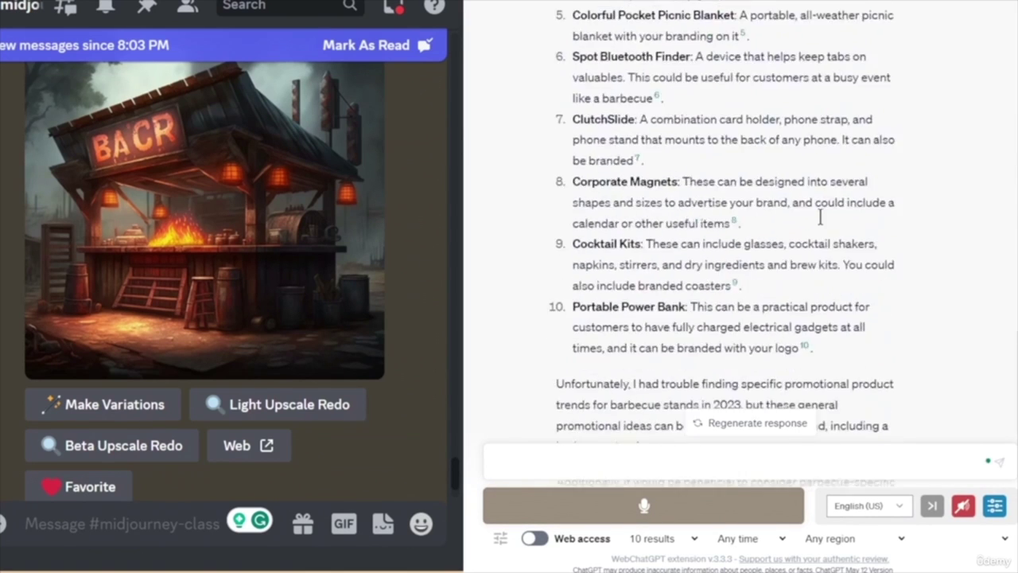
scroll(821, 217, "up", 1)
scroll(821, 217, "up", 4)
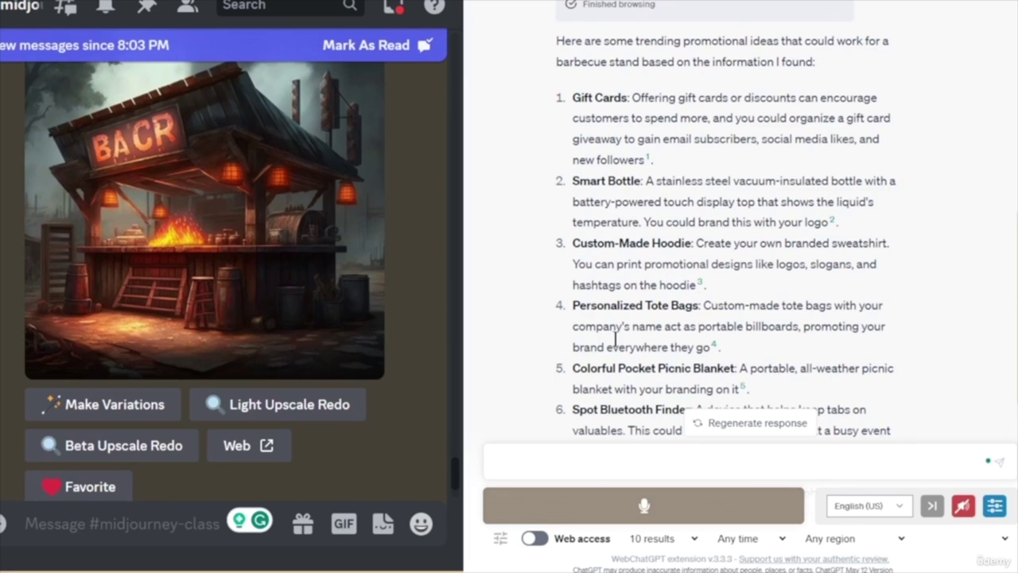
scroll(615, 326, "down", 2)
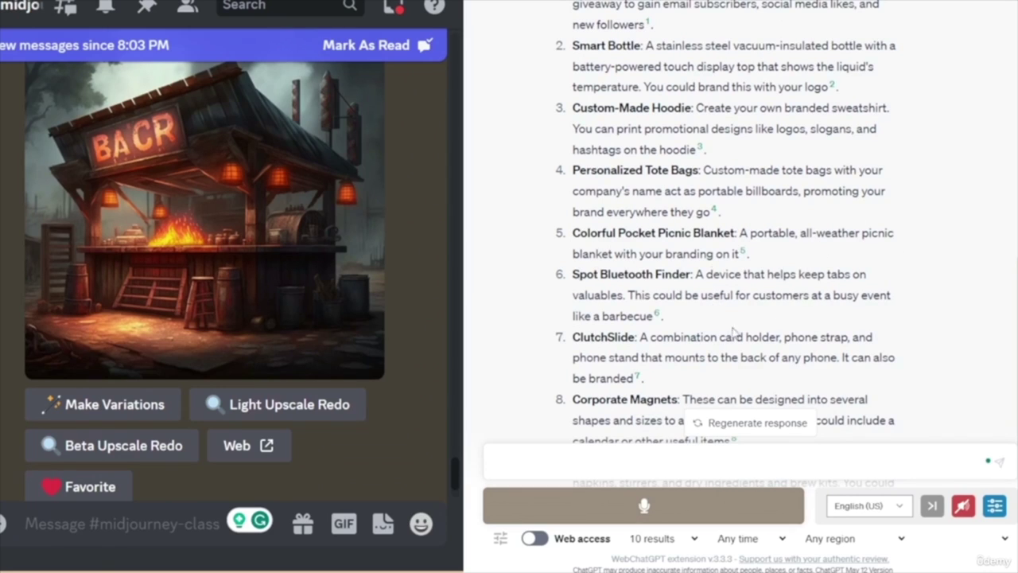
scroll(653, 353, "down", 2)
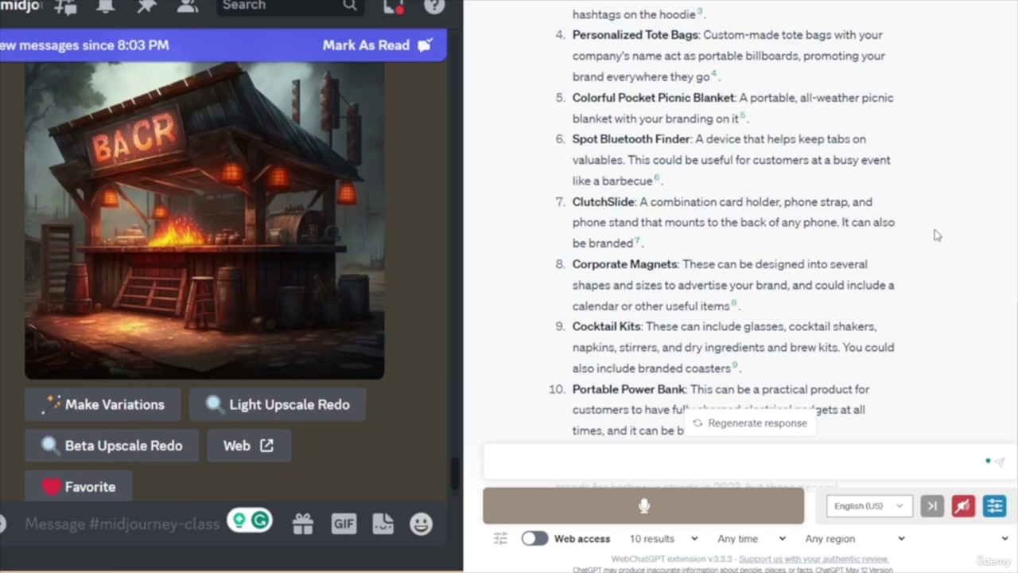
scroll(819, 318, "down", 3)
scroll(820, 313, "up", 2)
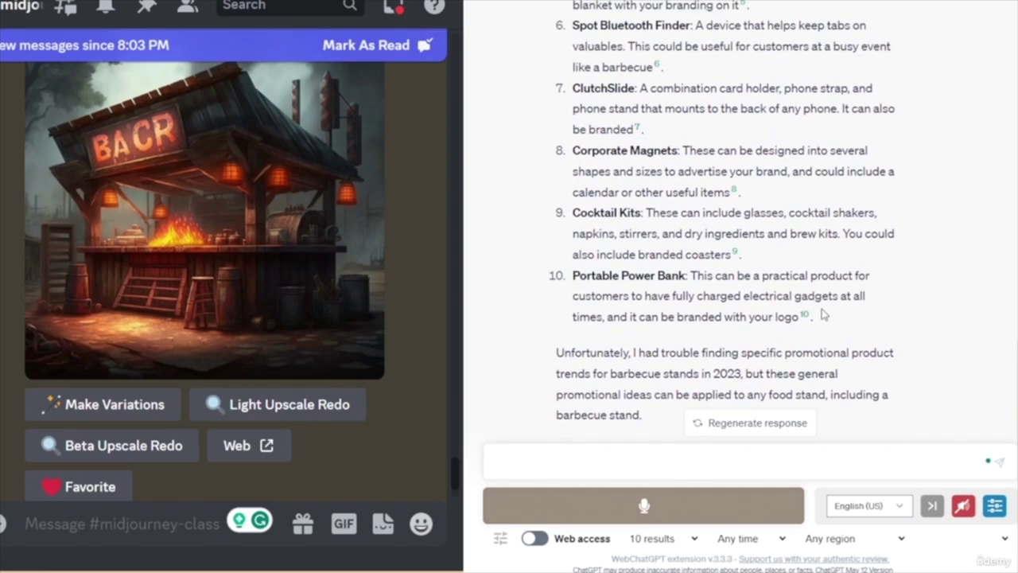
scroll(823, 314, "up", 8)
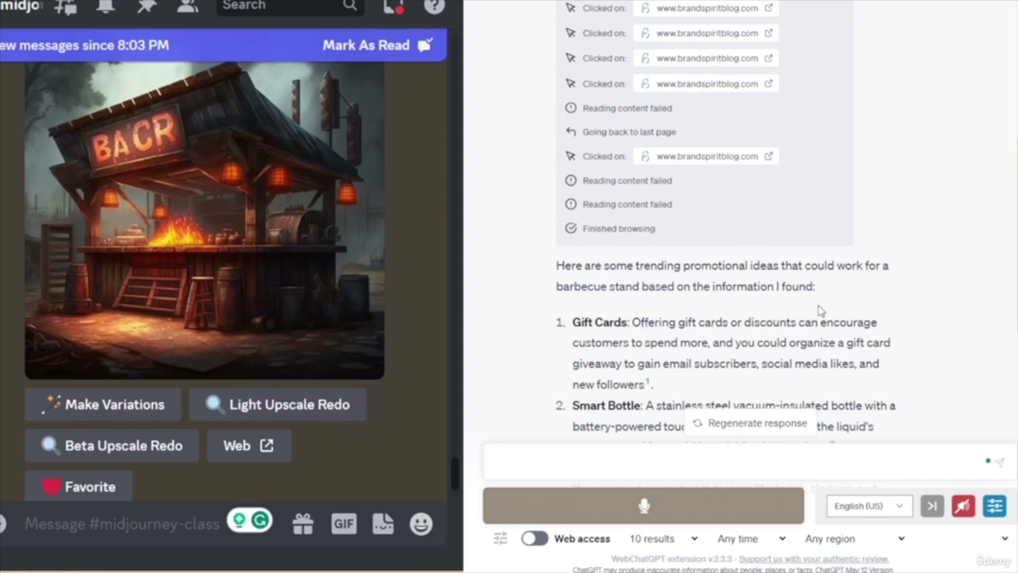
scroll(789, 308, "down", 3)
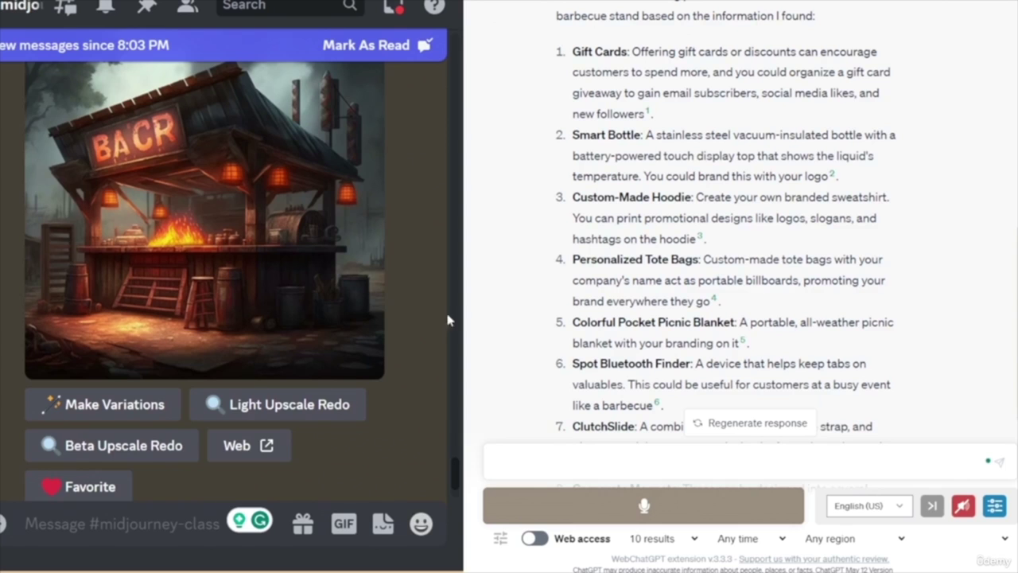
scroll(270, 298, "up", 3)
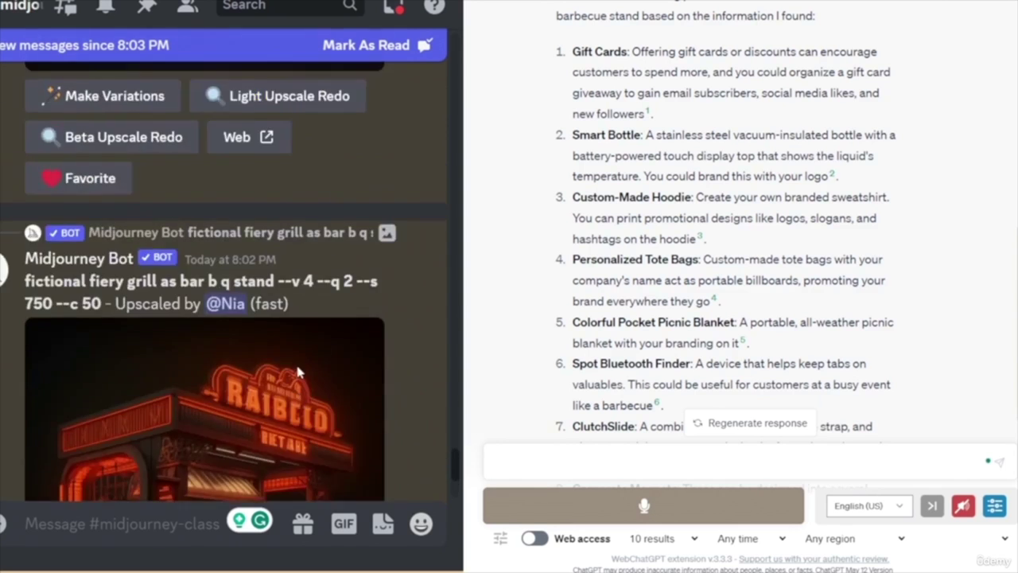
scroll(299, 371, "down", 10)
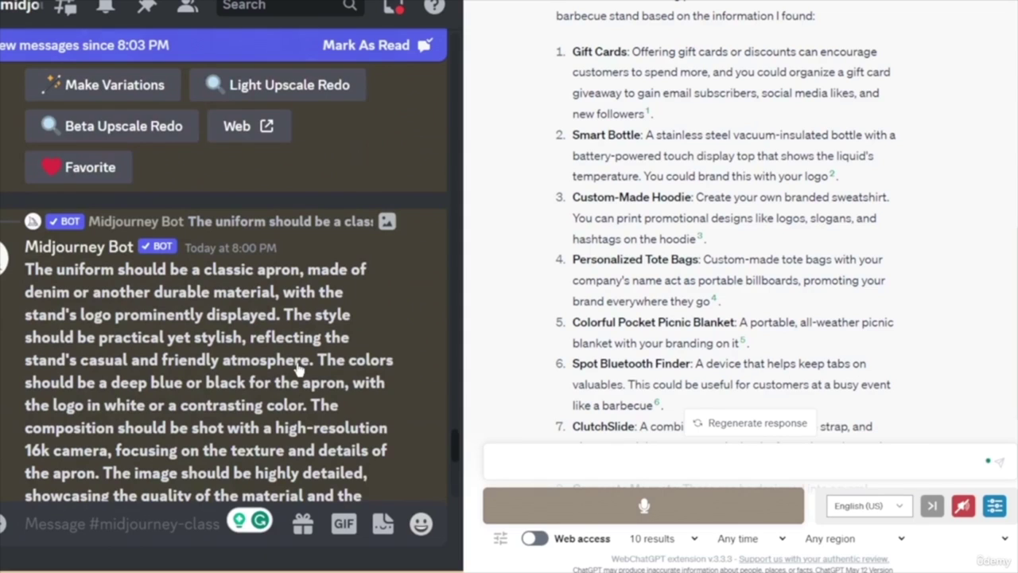
scroll(860, 257, "up", 10)
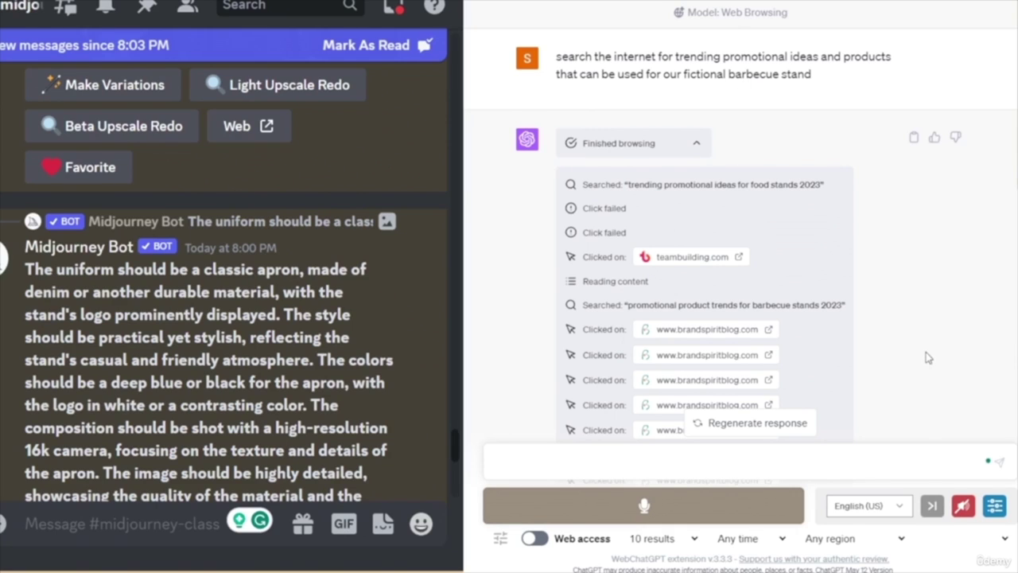
scroll(869, 294, "down", 10)
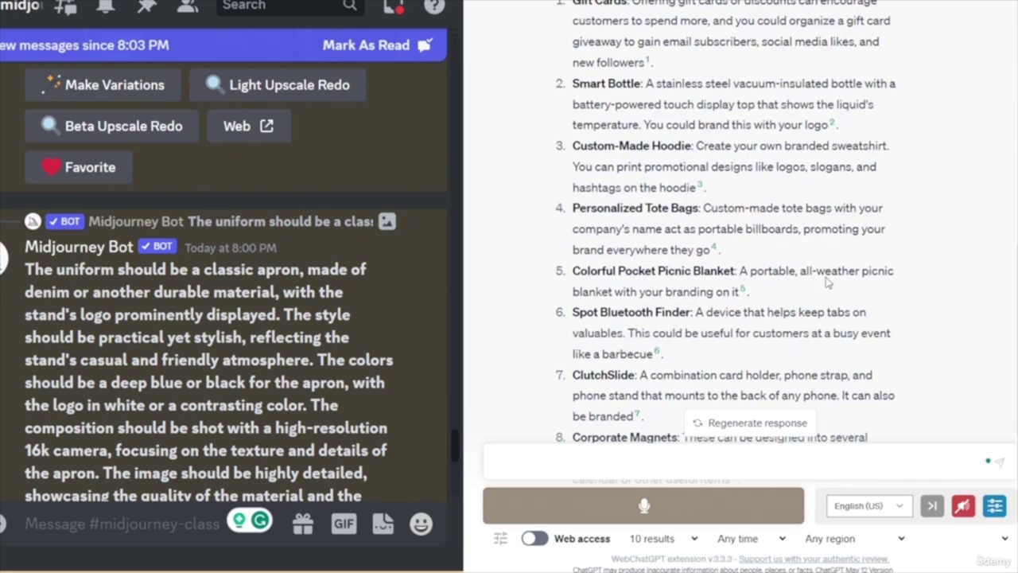
scroll(844, 266, "down", 3)
scroll(716, 239, "up", 15)
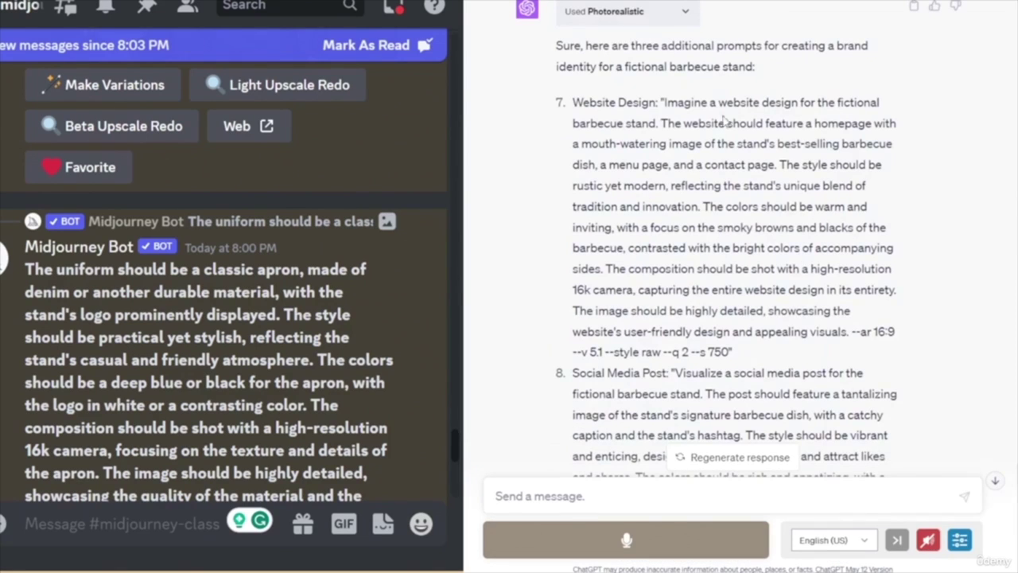
scroll(740, 239, "up", 6)
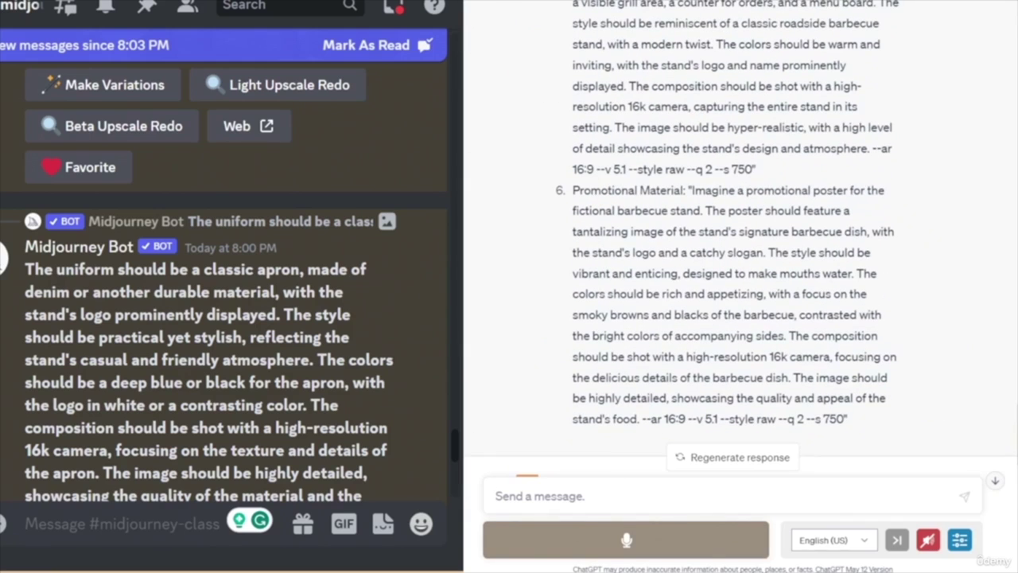
scroll(707, 231, "up", 15)
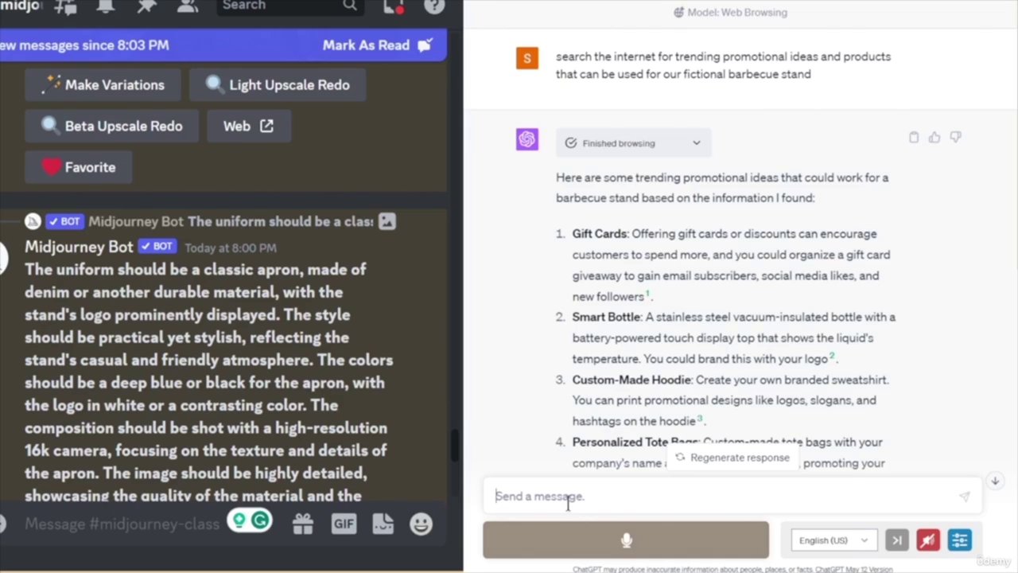
- Paste the competitor-research prompt into the ChatGPT message box
type("search the web for information about competitors in the same industry. It can analyze their marketing strategies, pricing, product offerings, and reviews to help a business understand its competition and make strategic decisions.")
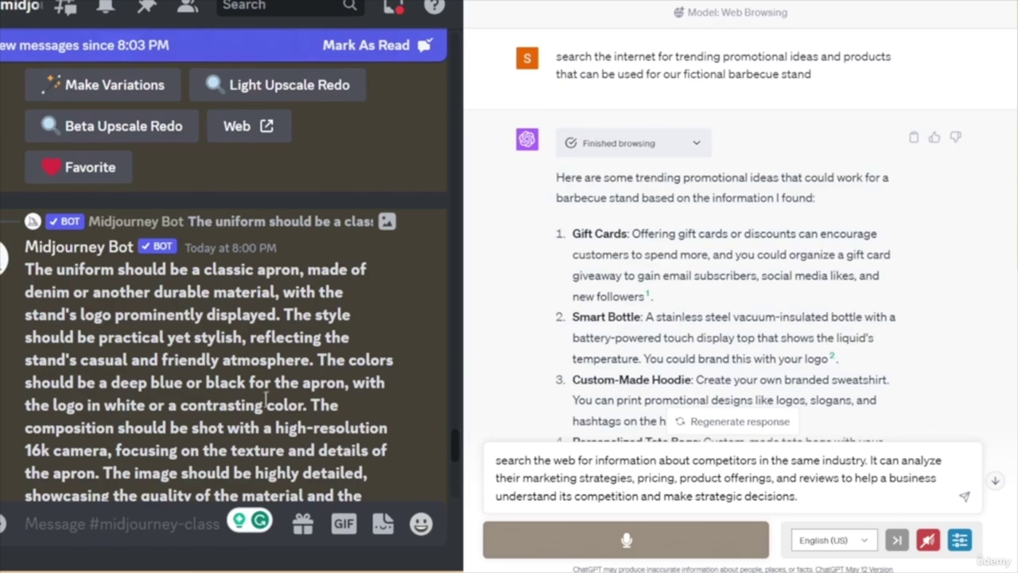
scroll(239, 350, "down", 4)
scroll(261, 382, "down", 15)
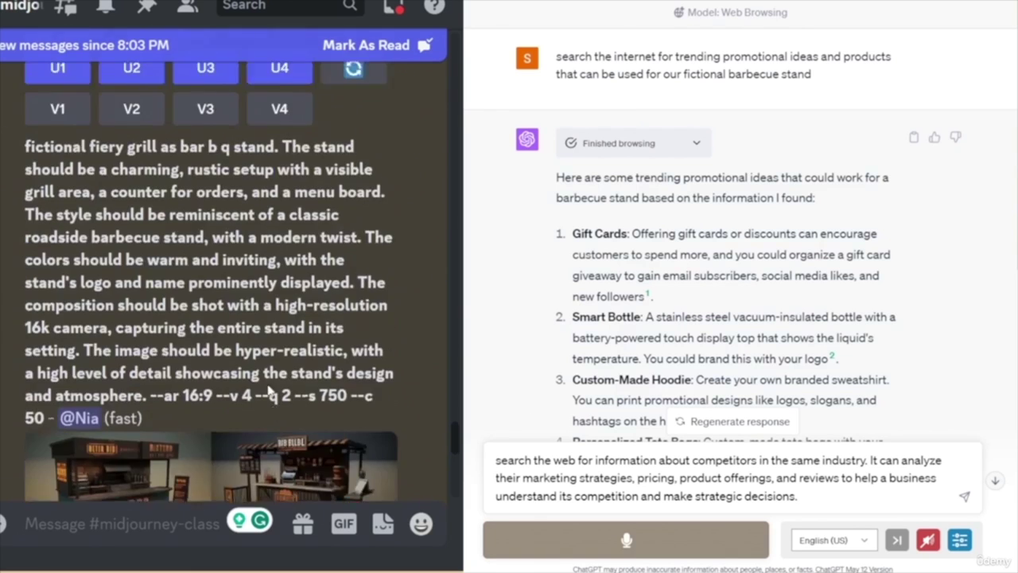
scroll(262, 392, "down", 5)
- Change 'same' to 'barbecue', 'It can a' to 'A', and 'a business' to 'our barbecue business'
double_click(805, 459)
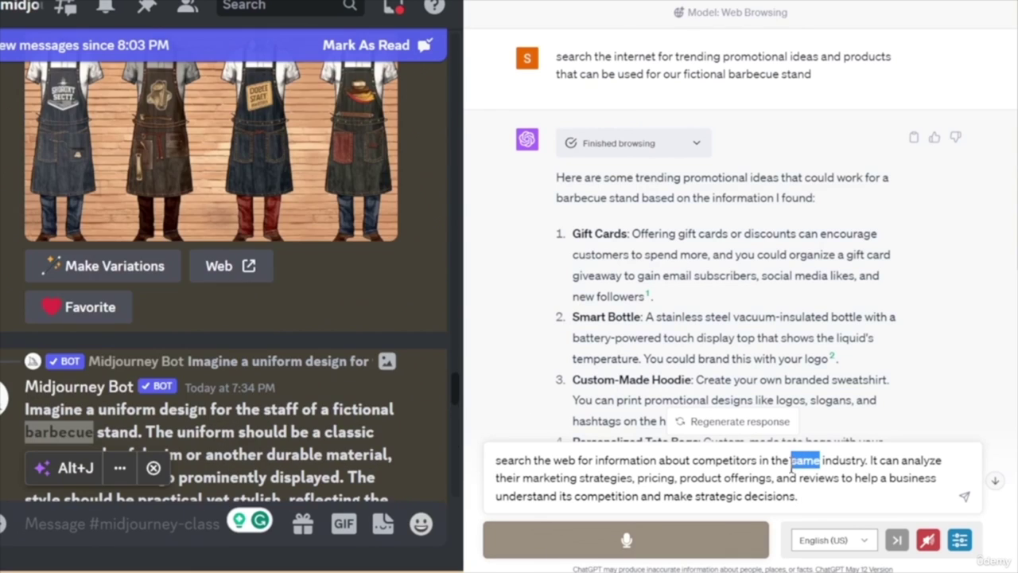
type("barbecue")
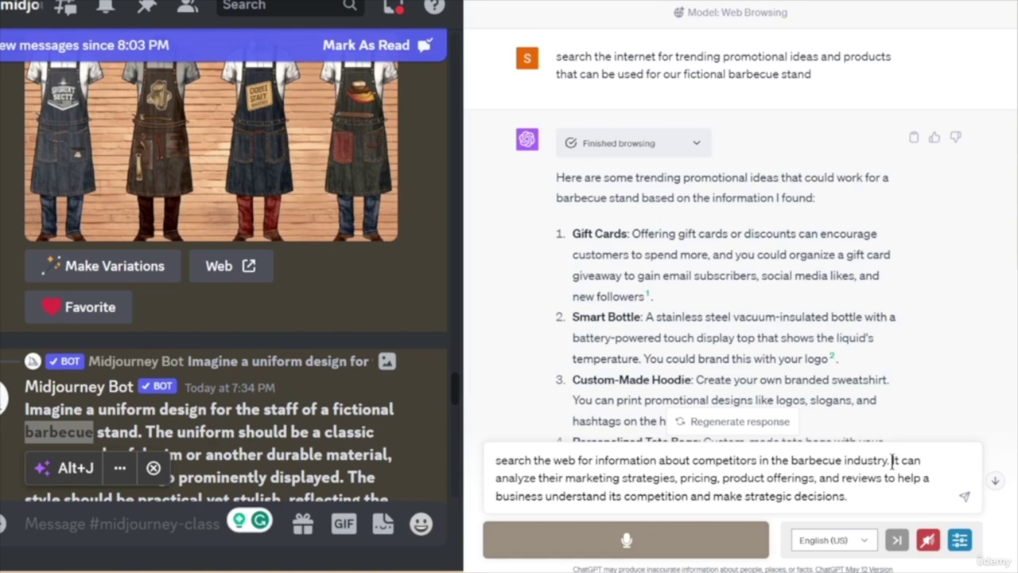
left_click_drag(891, 460, 502, 478)
type("Analyze their")
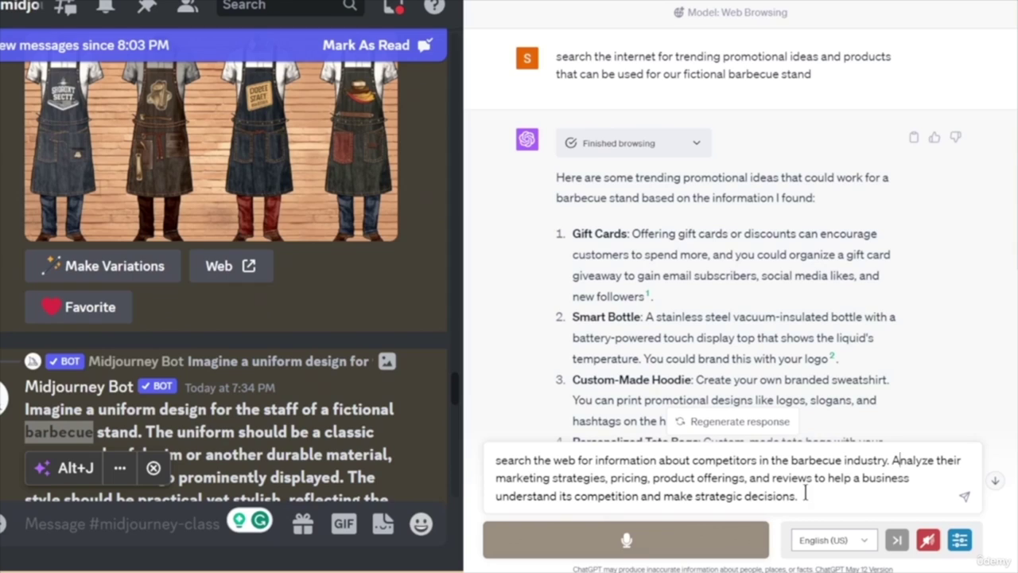
double_click(856, 479)
type("our ")
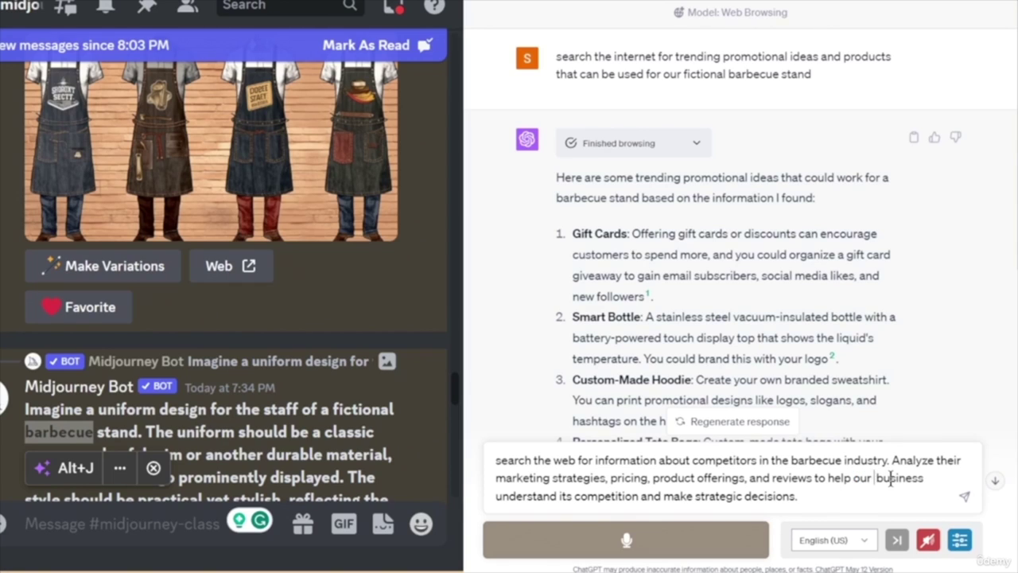
type("barbecue")
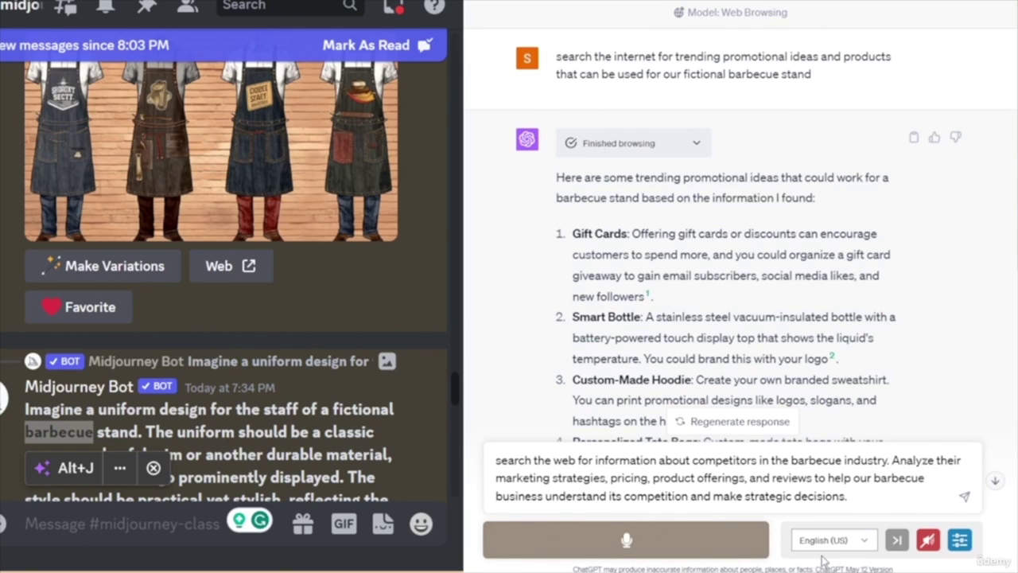
- Send the revised barbecue competitor prompt and read the Weber Grills answer
left_click(964, 497)
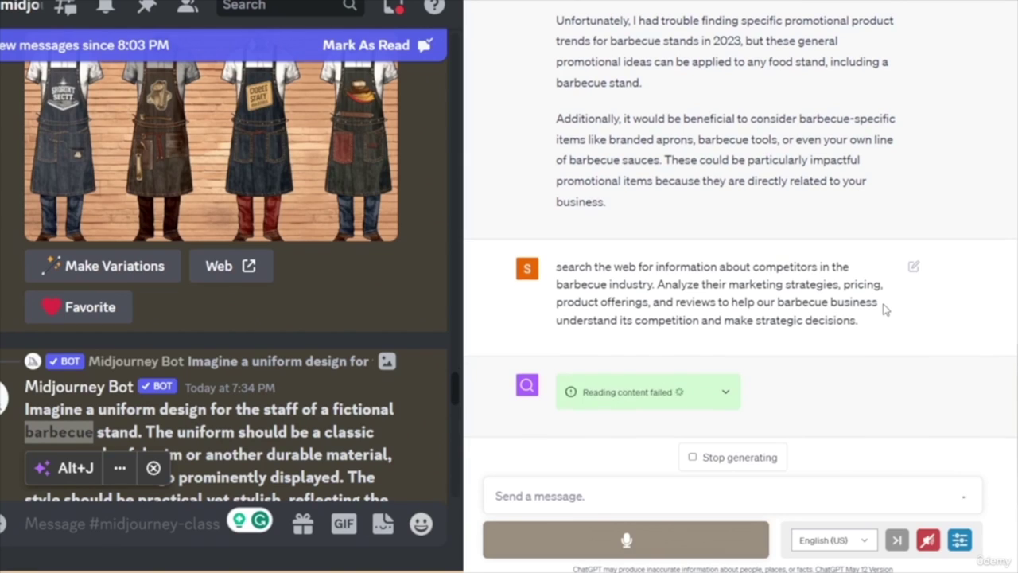
left_click(346, 458)
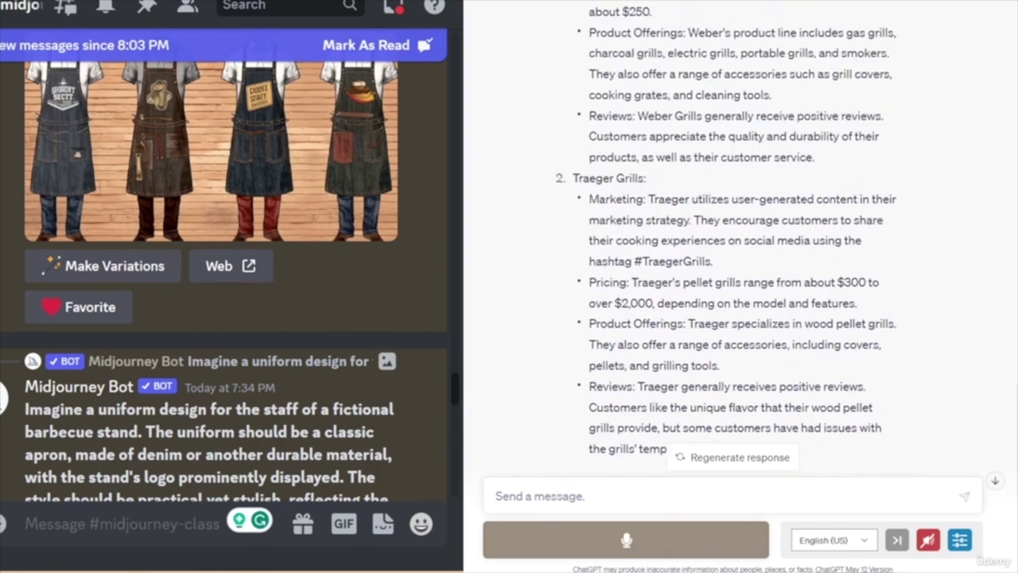
scroll(740, 239, "up", 8)
scroll(740, 239, "down", 4)
scroll(745, 239, "down", 1)
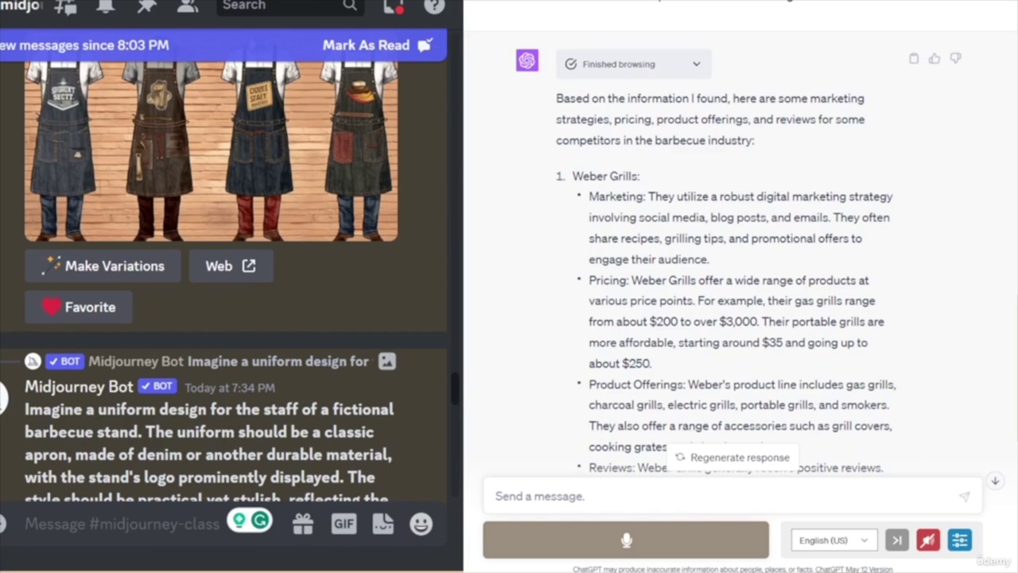
- Highlight 'share recipes', 'grilling tips' and 'promotional offers to engage their audience' in Weber's entry
scroll(223, 278, "down", 10)
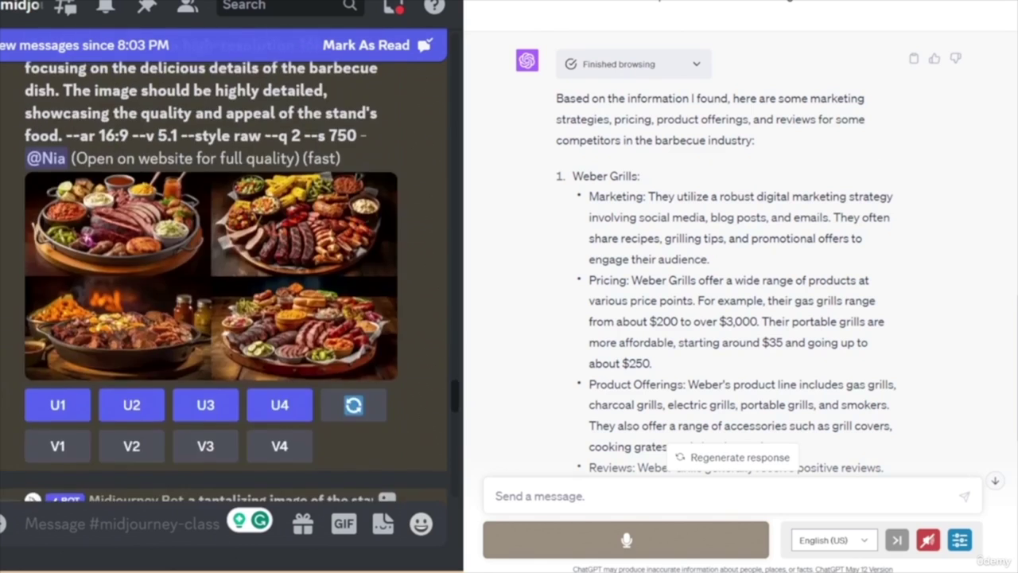
scroll(224, 278, "up", 4)
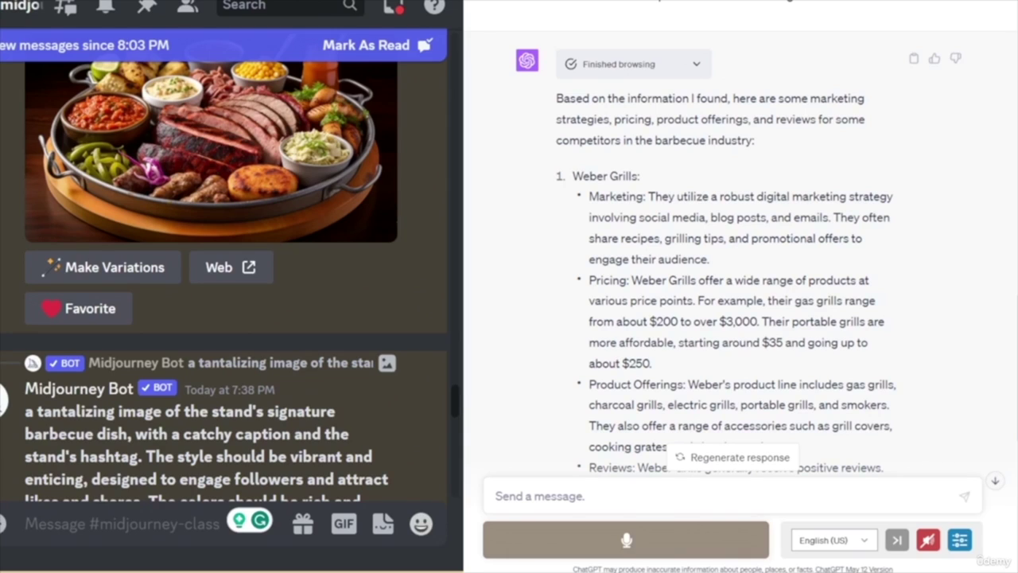
left_click_drag(661, 238, 588, 238)
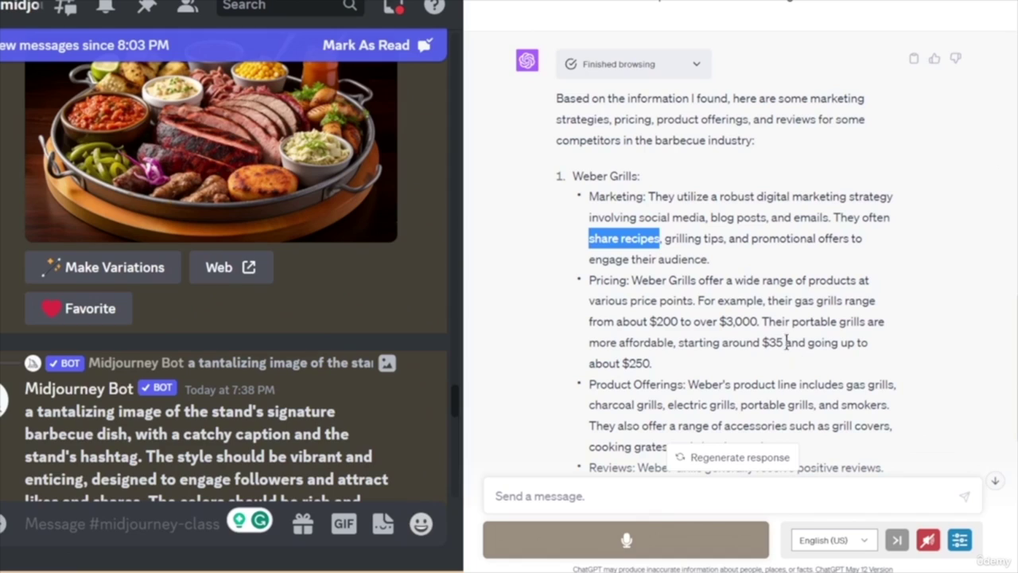
left_click_drag(725, 239, 665, 238)
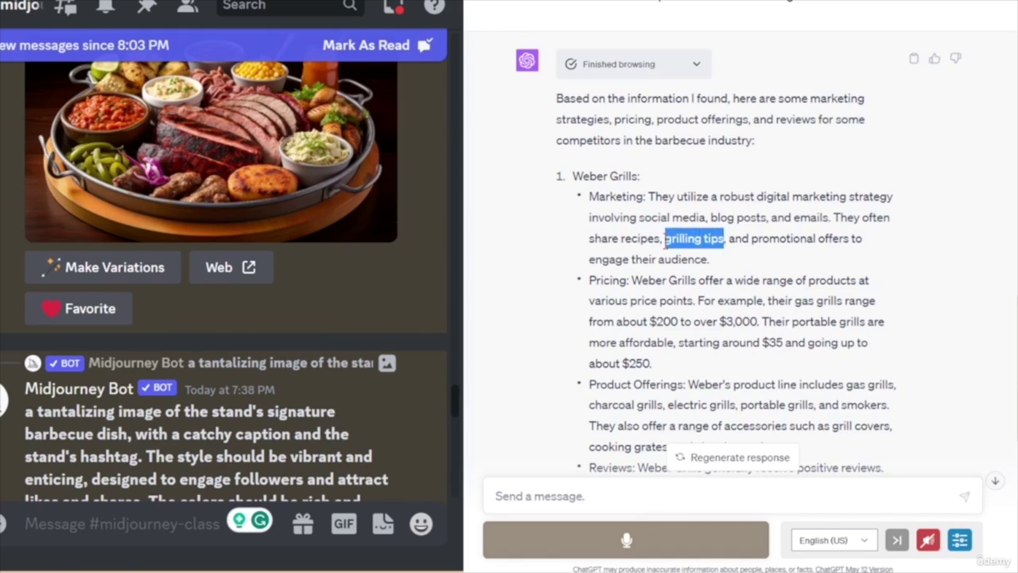
left_click_drag(753, 239, 842, 261)
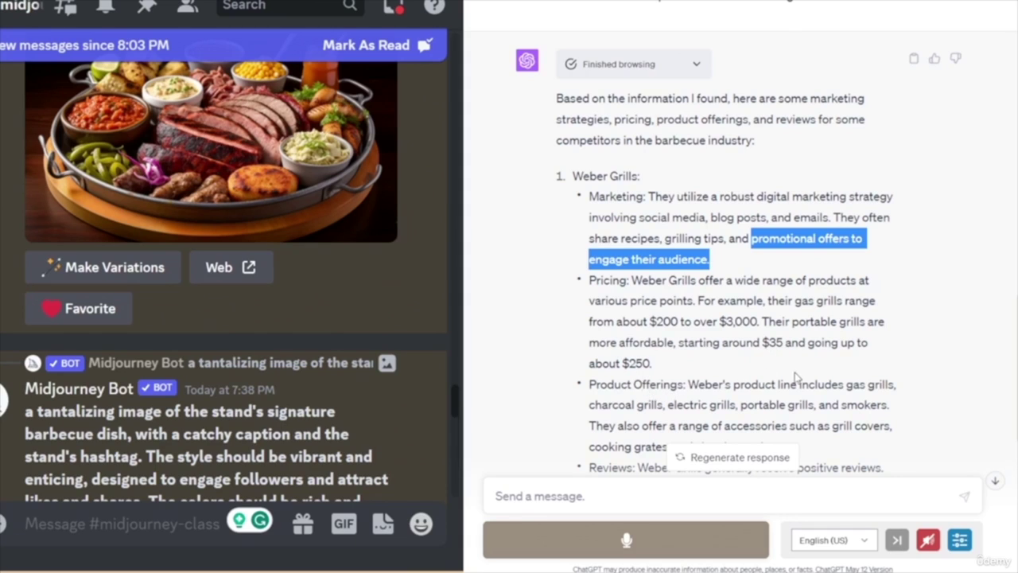
- Scroll back to the earlier competitor-research prompt and select it for copying
scroll(832, 315, "down", 2)
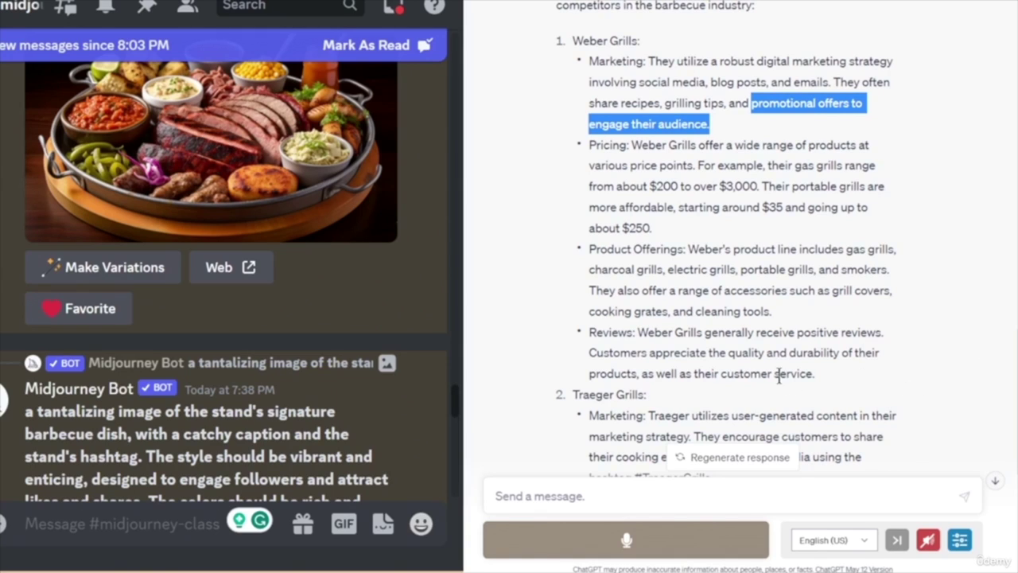
scroll(820, 366, "down", 1)
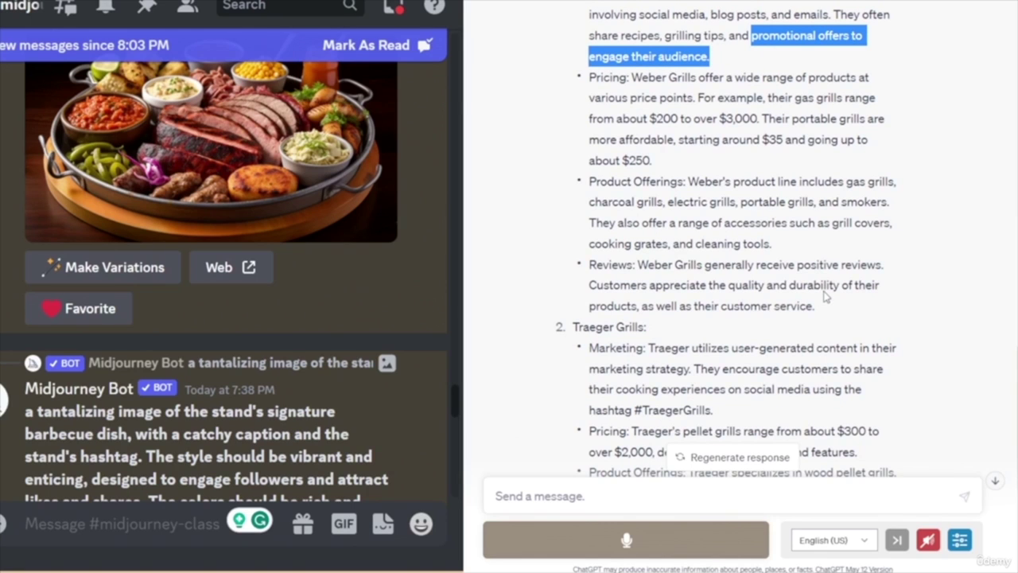
scroll(845, 314, "down", 1)
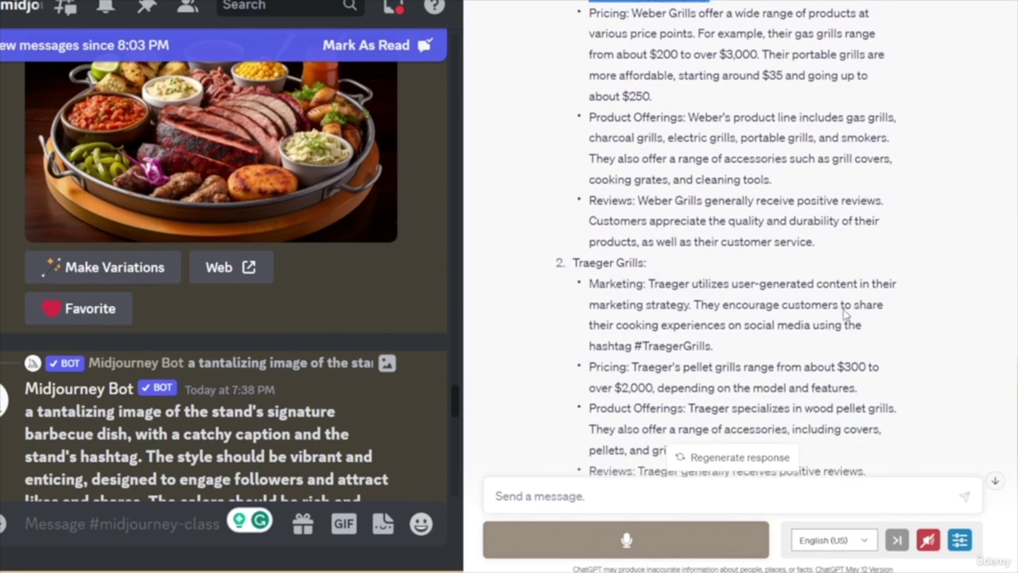
scroll(844, 314, "down", 2)
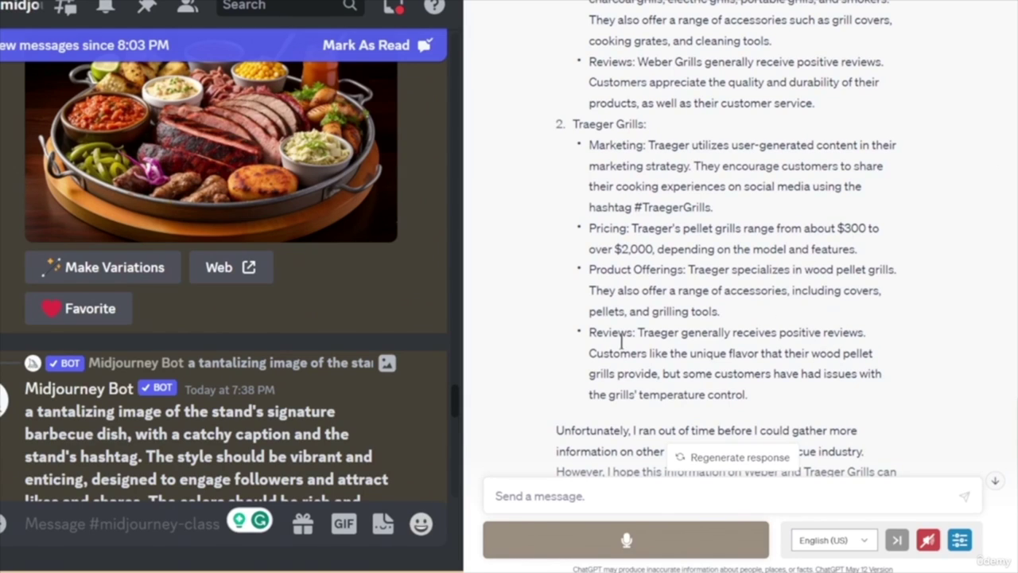
scroll(732, 350, "down", 1)
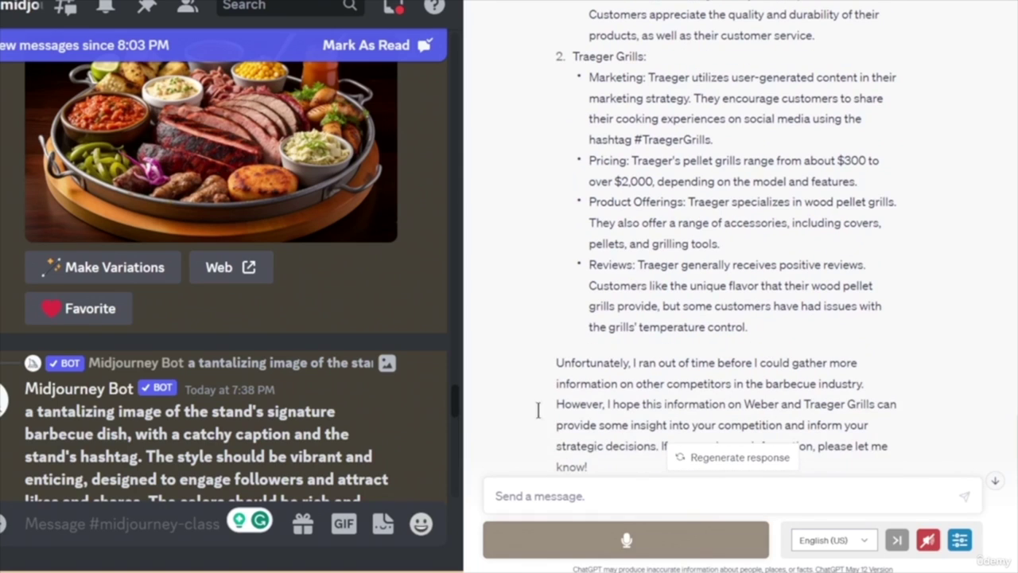
scroll(907, 398, "up", 1)
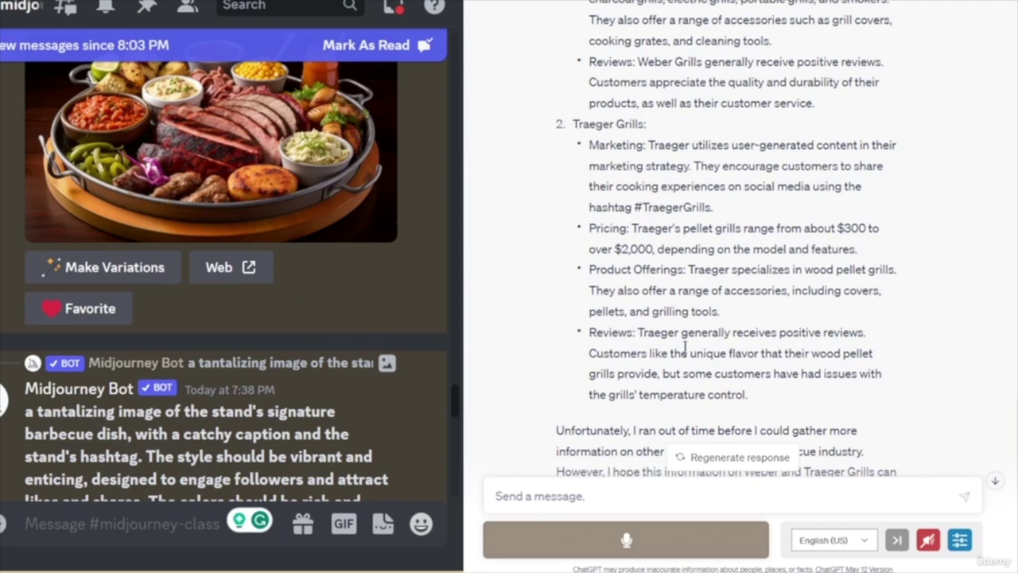
scroll(767, 357, "down", 2)
scroll(819, 347, "up", 1)
scroll(821, 347, "up", 7)
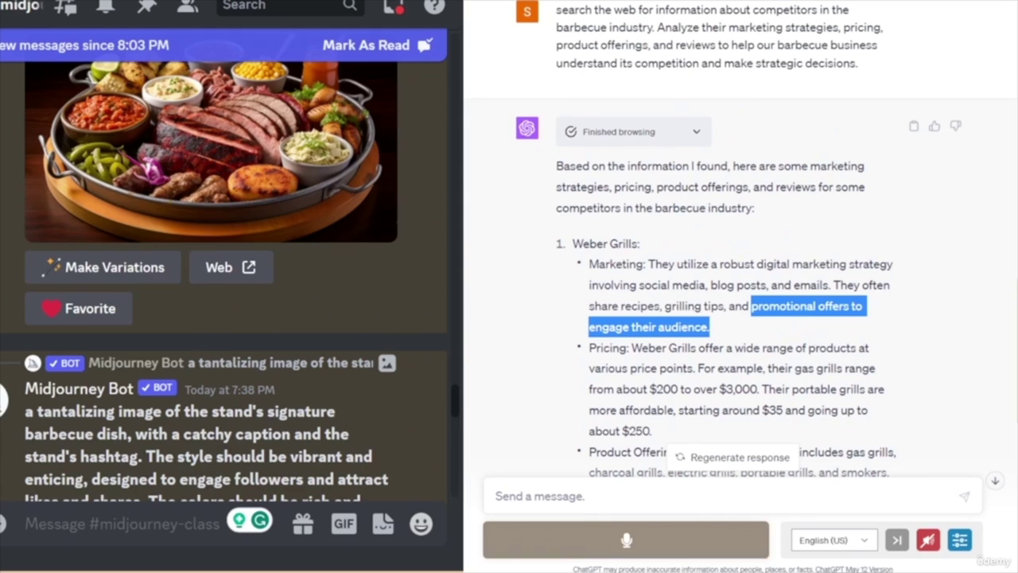
scroll(812, 347, "up", 3)
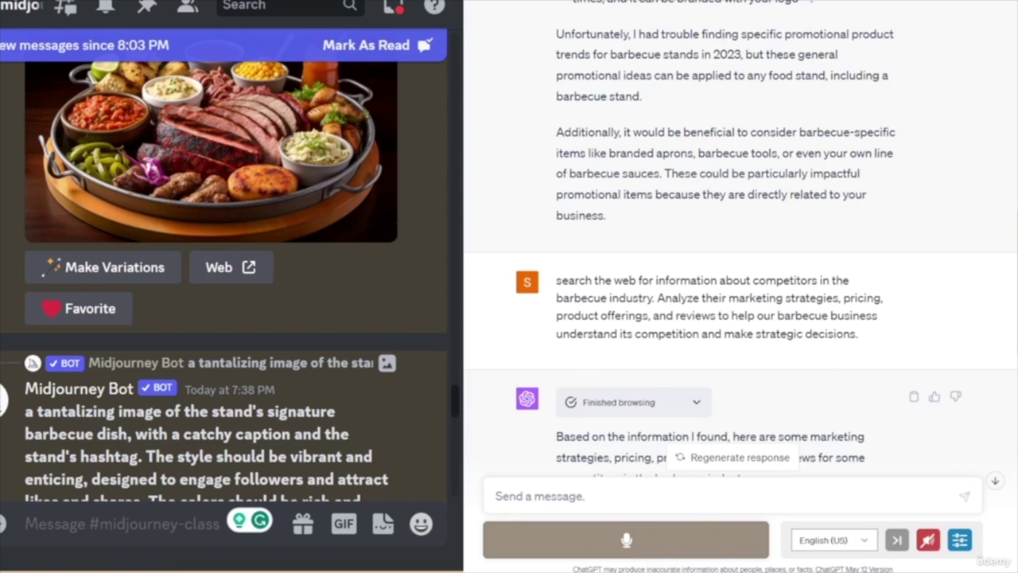
triple_click(700, 306)
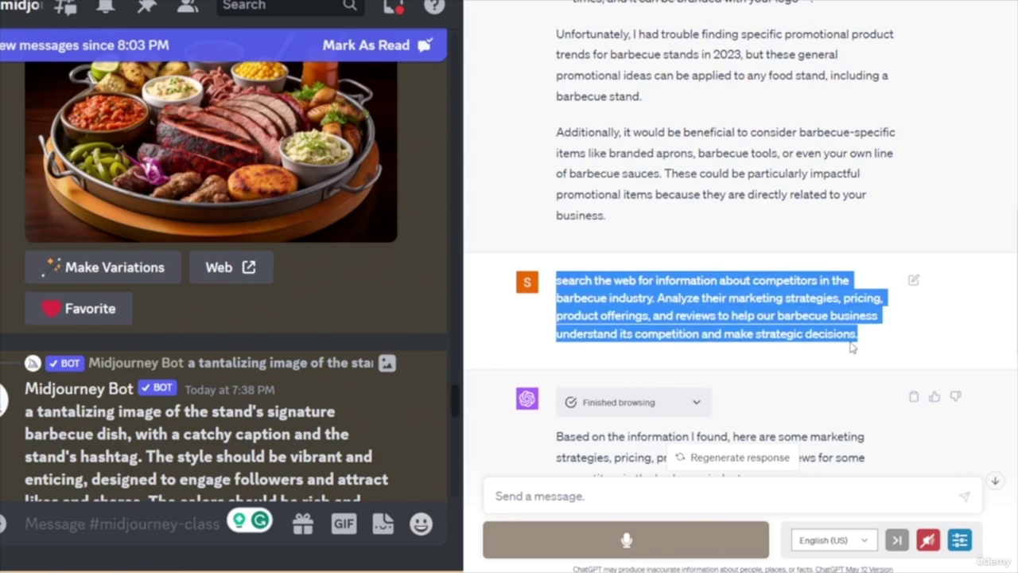
- Paste and send the prompt as a new message, then expand the browsing log
left_click(632, 496)
type("search the web for information about competitors in the barbecue restaurant industry. Analyze their marketing strategies, pricing, product offerings, and reviews to help our barbecue business understand its competition and make strategic decisions.")
key("Return")
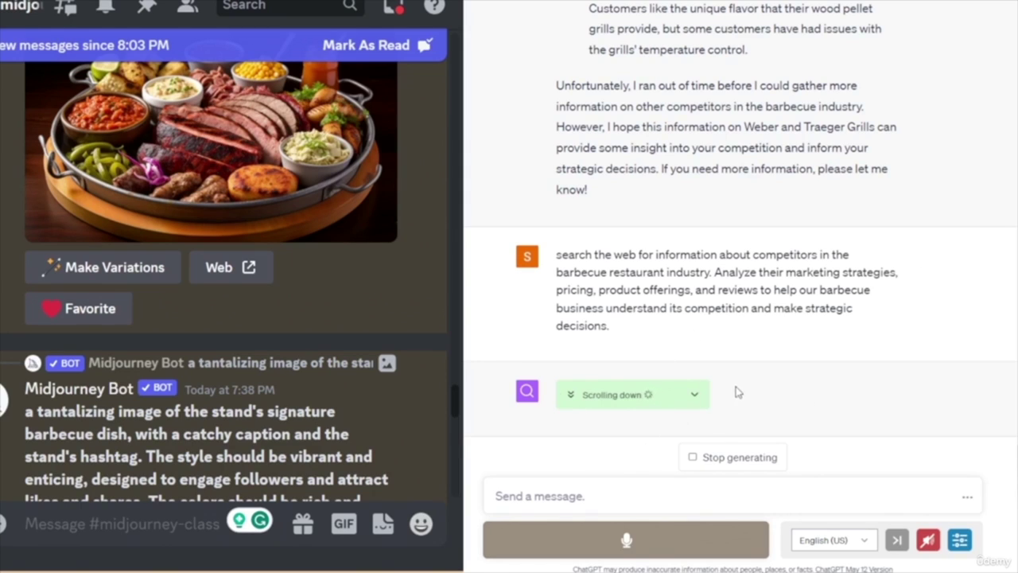
left_click(694, 395)
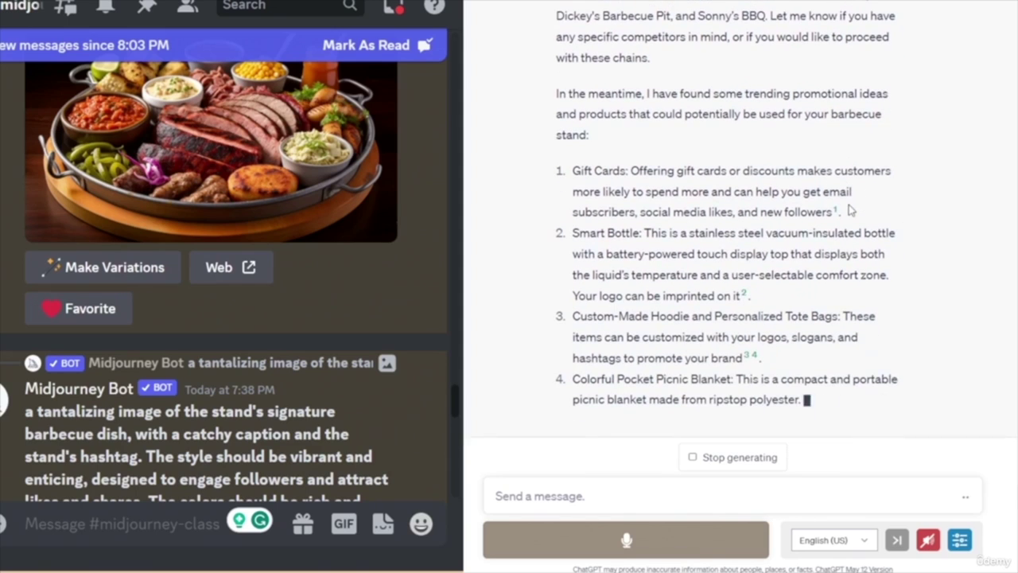
scroll(672, 80, "up", 3)
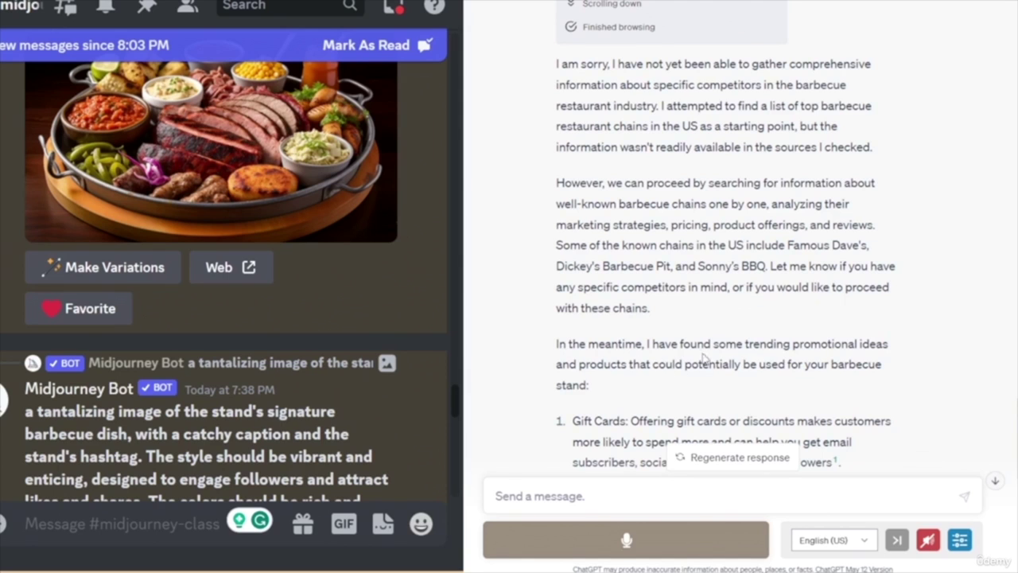
- Copy the word 'proceed' from the reply and send it as a new message
scroll(636, 351, "down", 4)
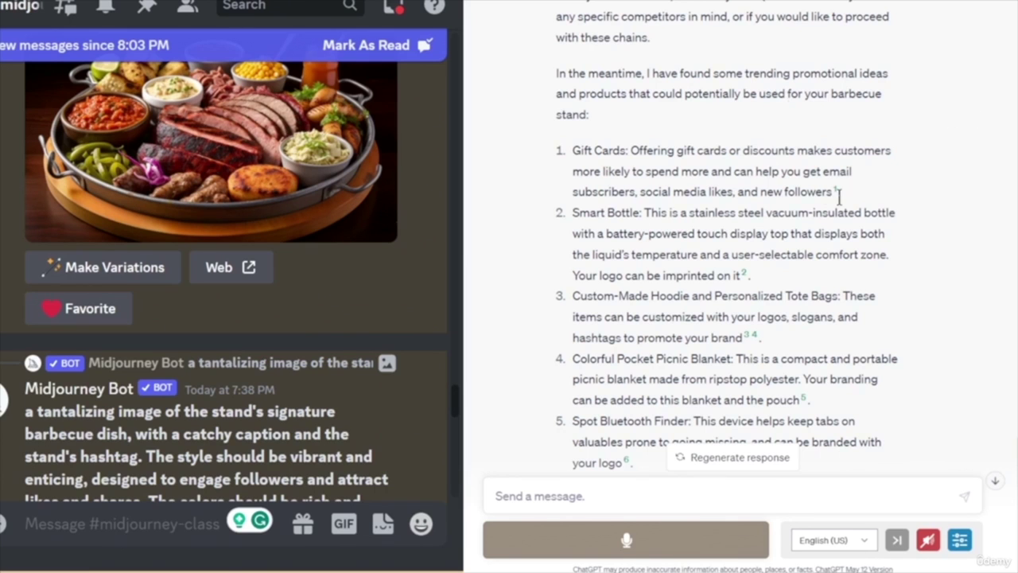
scroll(796, 209, "down", 5)
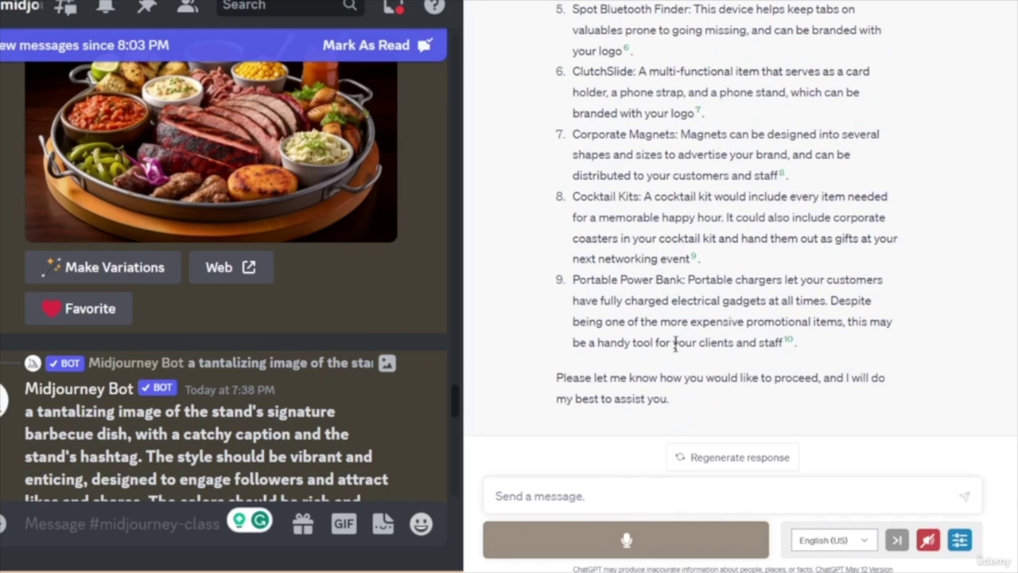
left_click_drag(773, 377, 820, 380)
key("ctrl+c")
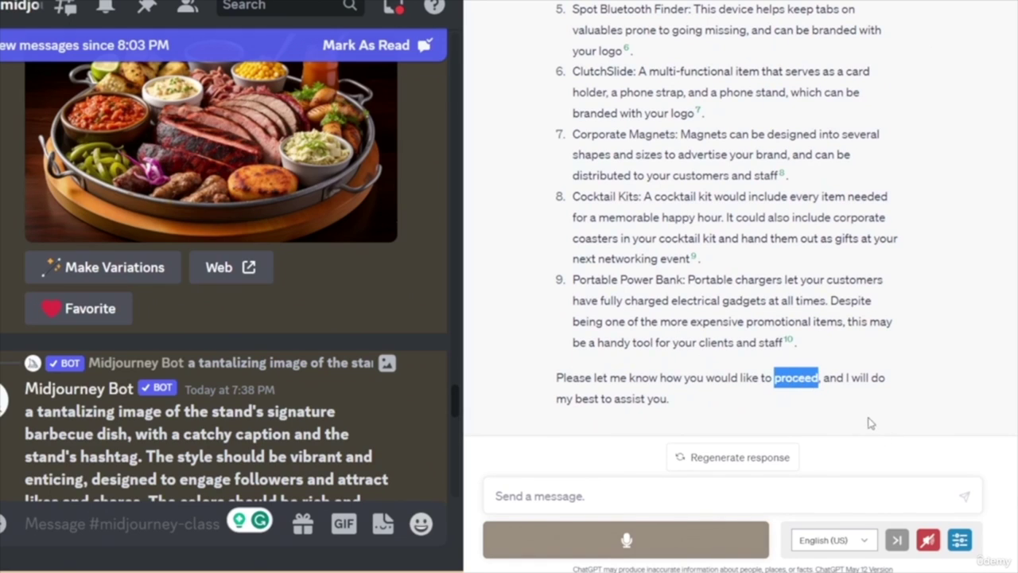
left_click(659, 501)
key("ctrl+v")
key("Return")
- Highlight the hoodie and tote bag idea in the promotional products list
scroll(768, 330, "up", 2)
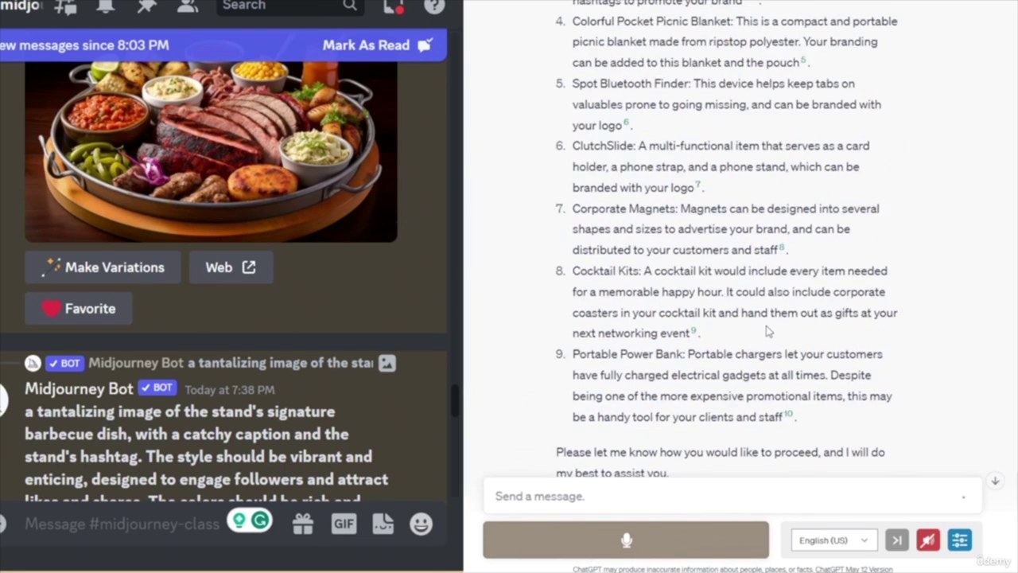
scroll(768, 330, "up", 3)
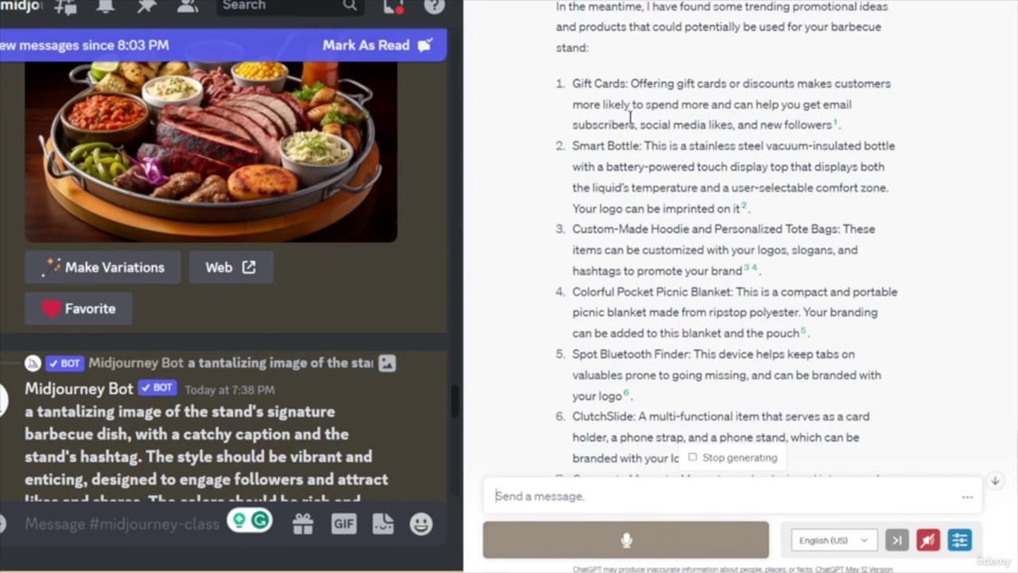
scroll(683, 175, "down", 3)
scroll(672, 215, "up", 3)
left_click_drag(572, 146, 641, 147)
left_click_drag(573, 229, 852, 239)
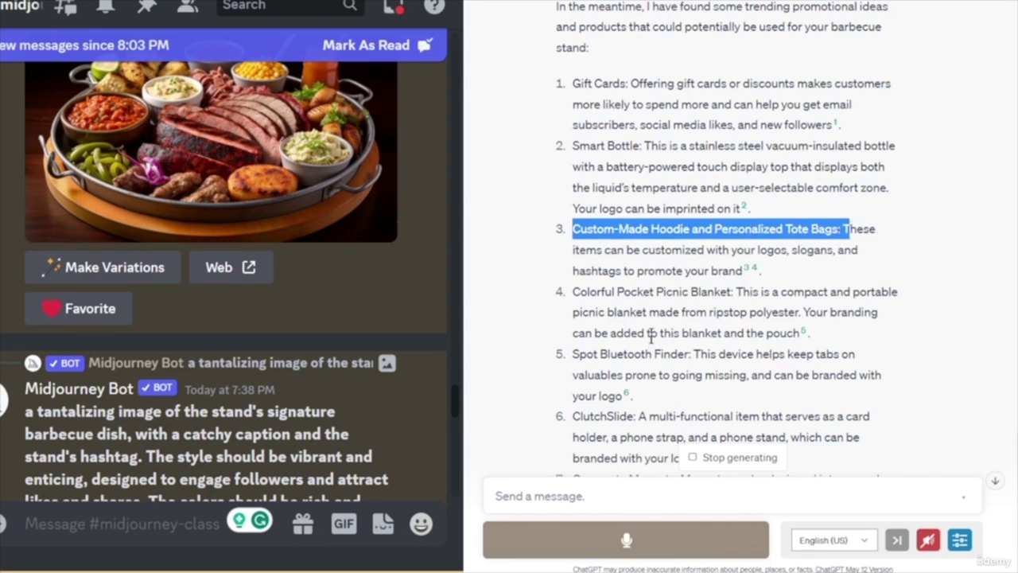
scroll(744, 342, "down", 4)
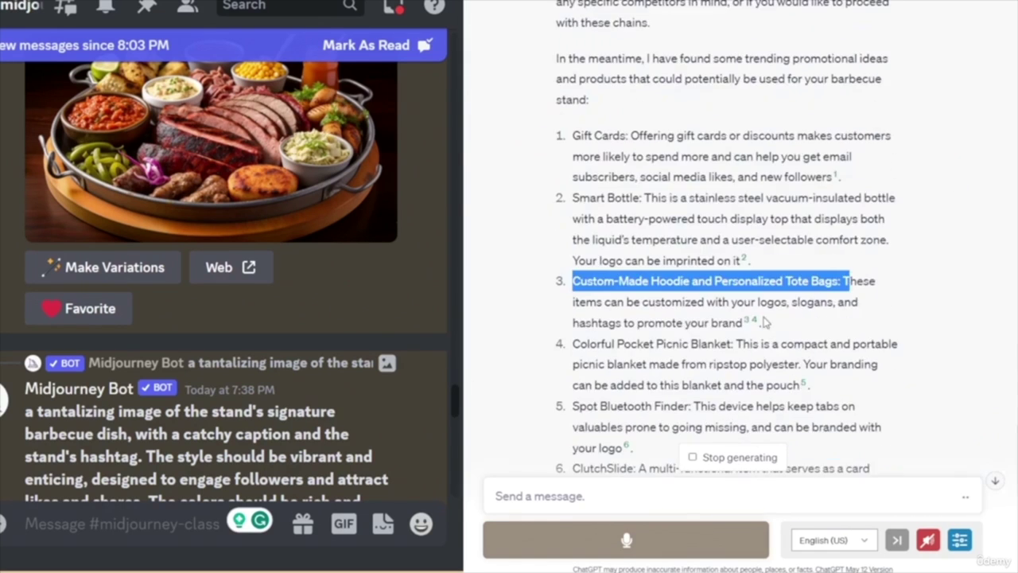
- Select the sentence on Famous Dave's BBQ gift set with tote bag, fork, spatula, tongs and sauce
scroll(689, 161, "down", 5)
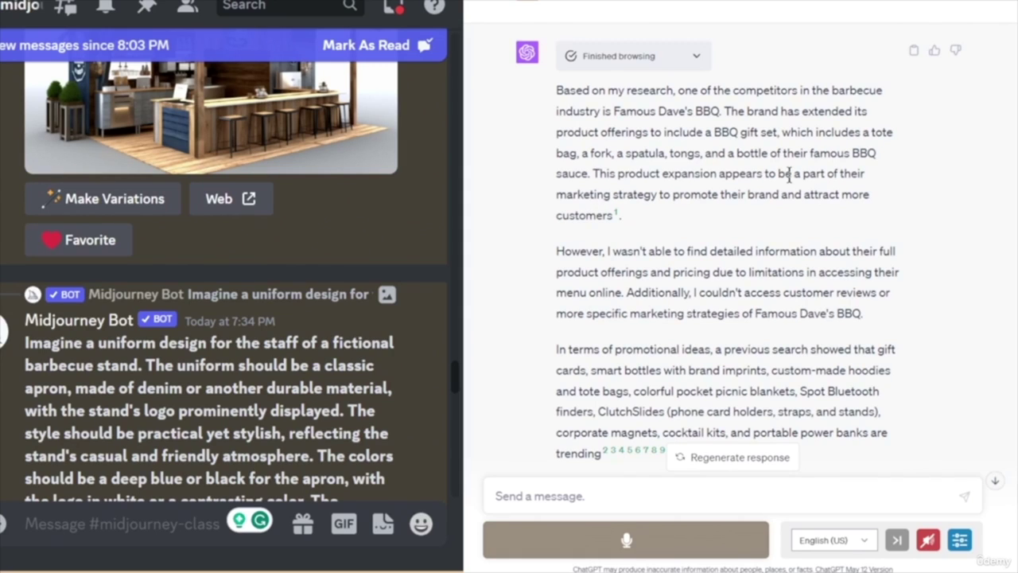
scroll(819, 191, "down", 3)
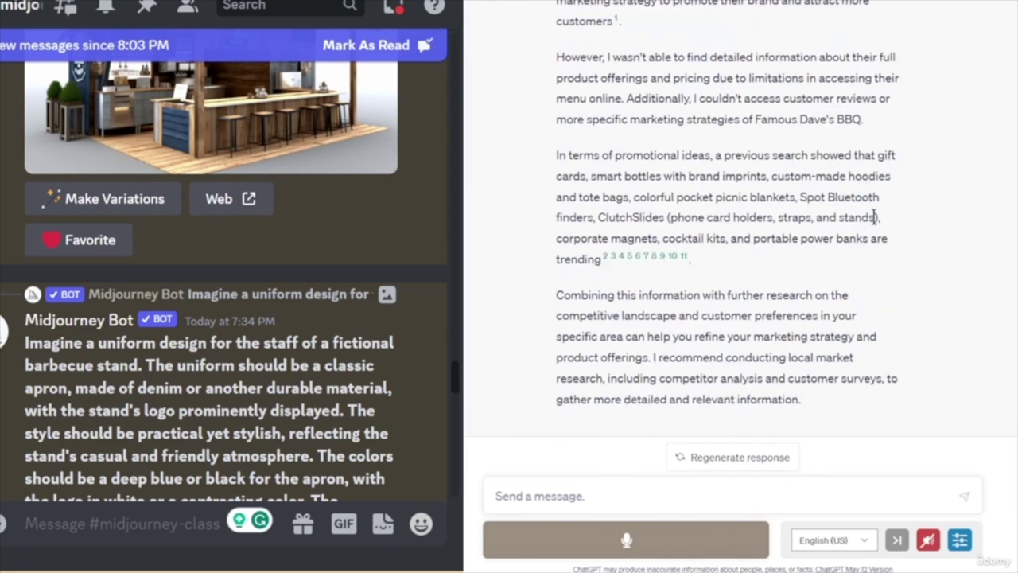
scroll(750, 256, "up", 3)
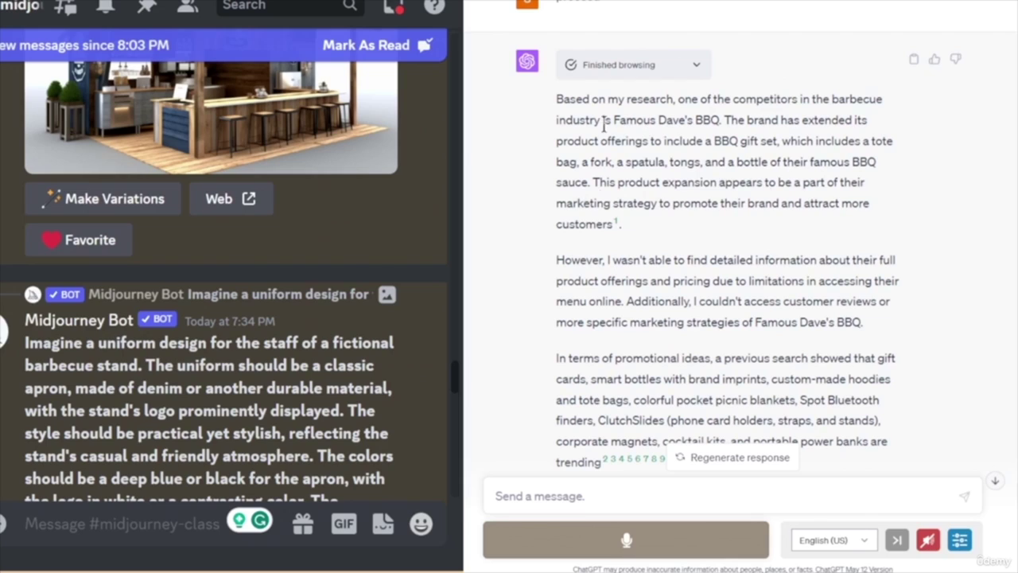
left_click_drag(725, 120, 590, 182)
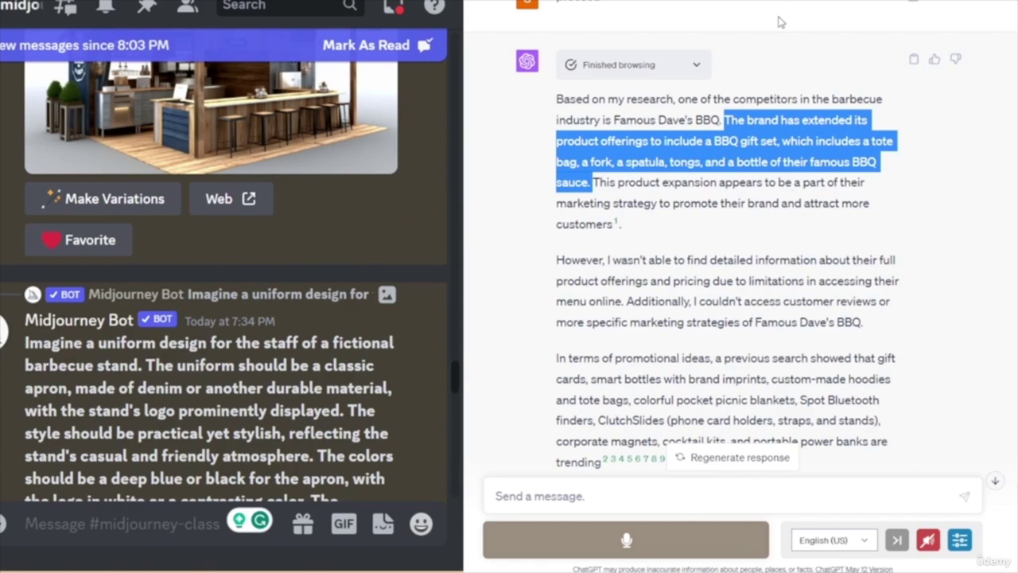
- Find the earlier Packaging prompt about eco-friendly recycled brown paper and select its text for copying
scroll(425, 394, "down", 4)
scroll(270, 295, "up", 10)
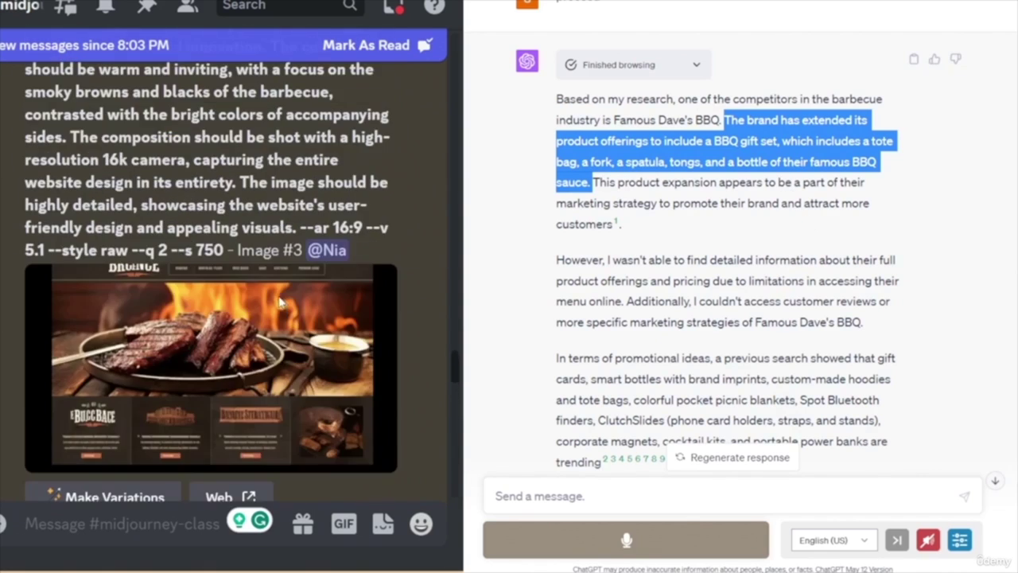
scroll(290, 318, "down", 15)
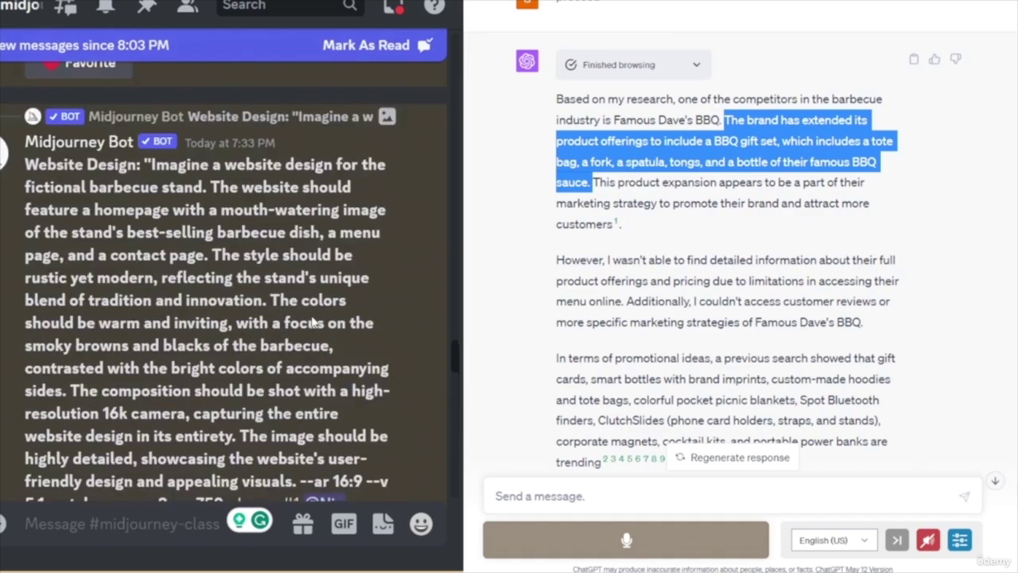
scroll(313, 319, "up", 5)
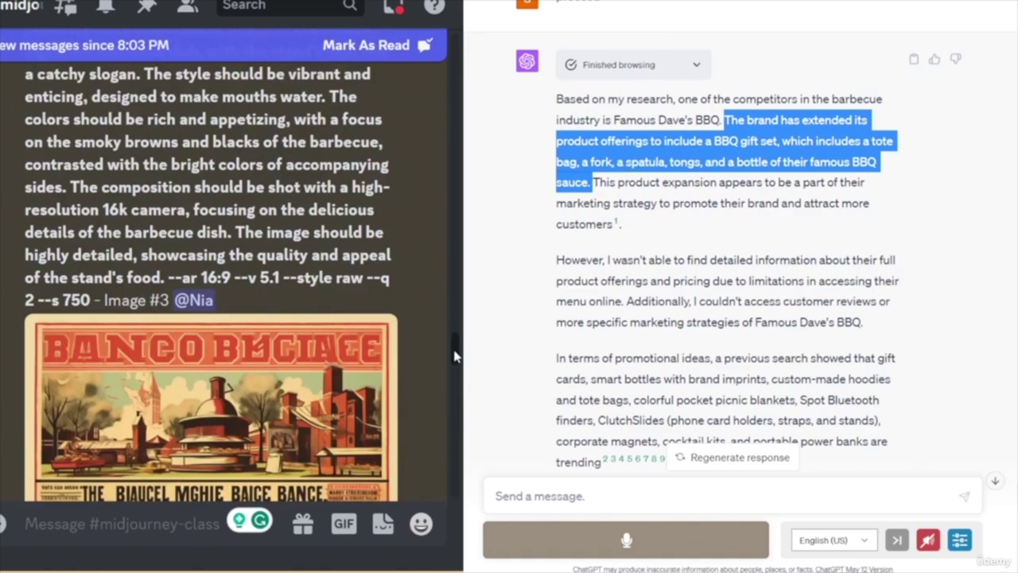
scroll(455, 357, "down", 10)
scroll(455, 356, "up", 3)
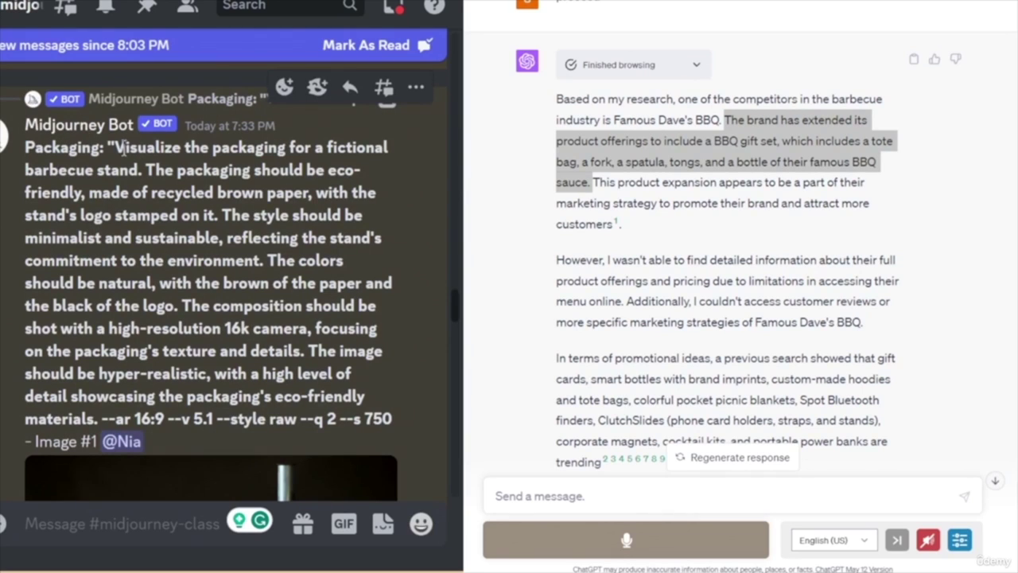
left_click_drag(117, 147, 390, 427)
key("ctrl+c")
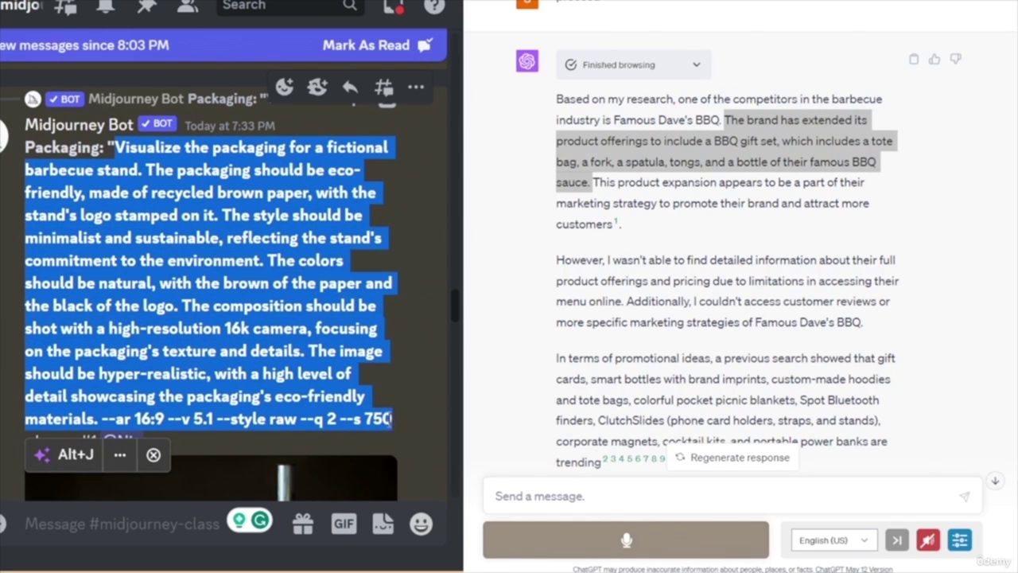
left_click(141, 523)
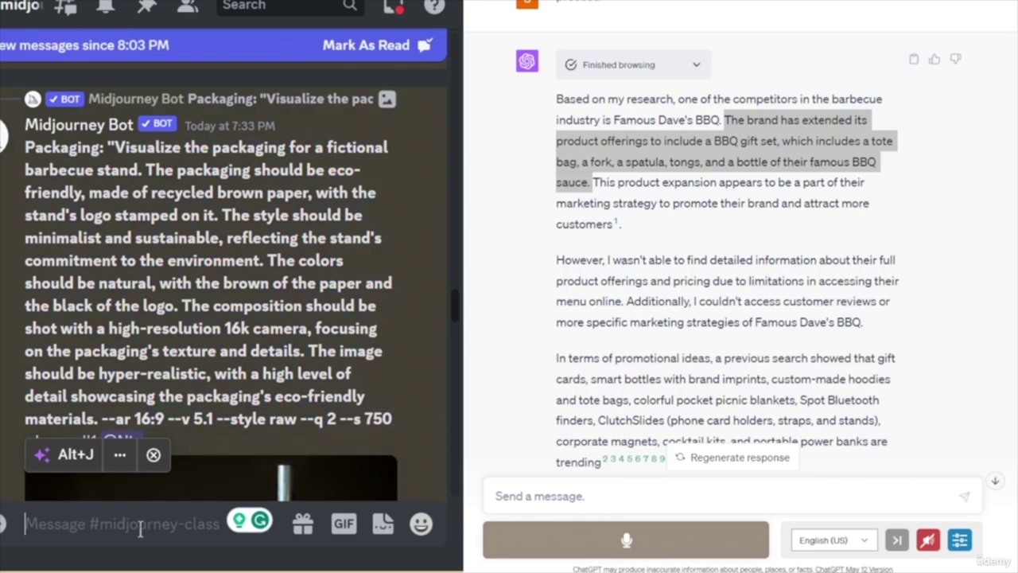
- Start a new /imagine prompt containing the copied Packaging prompt text
type("/")
key("Return")
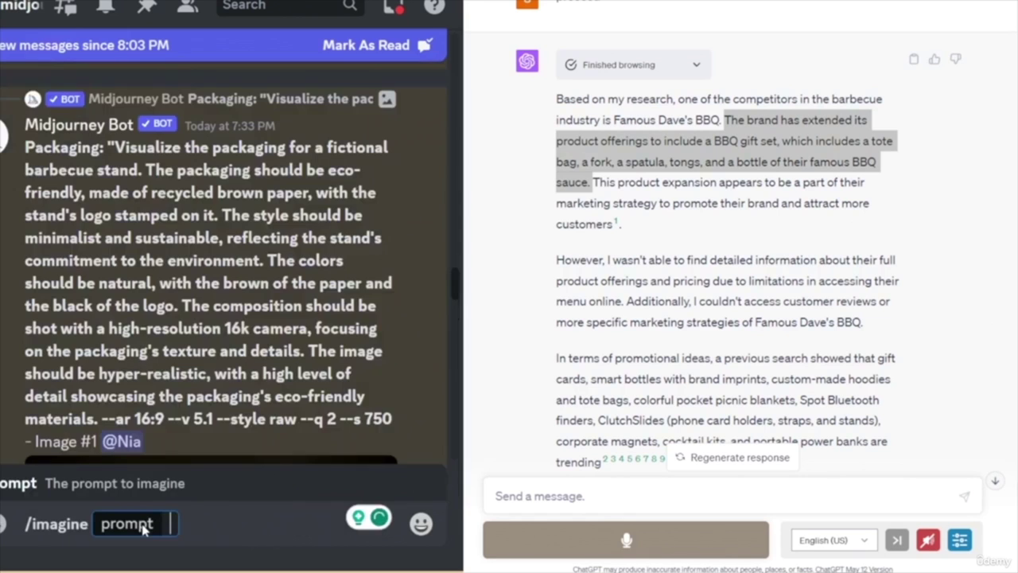
key("ctrl+v")
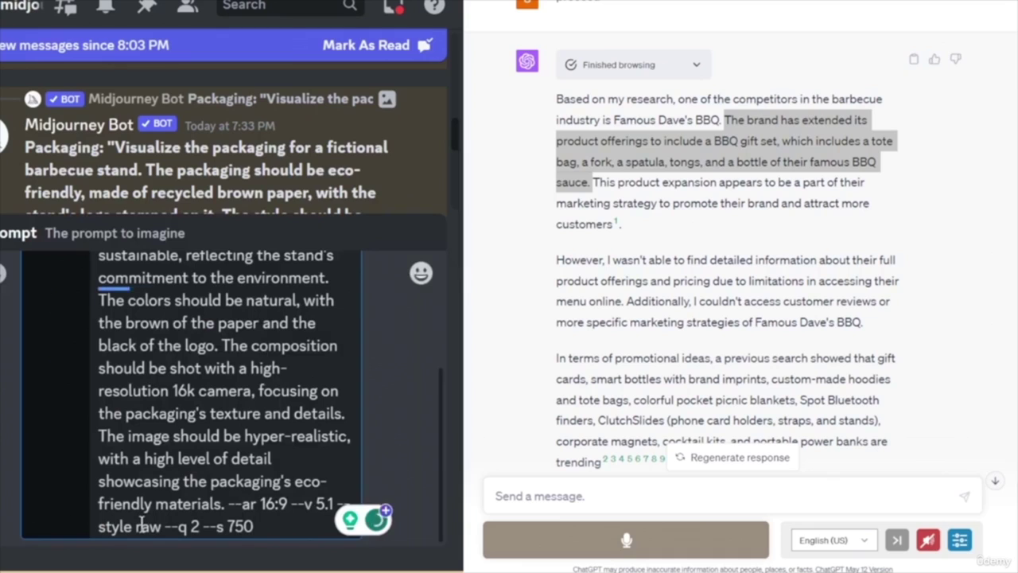
scroll(235, 286, "up", 3)
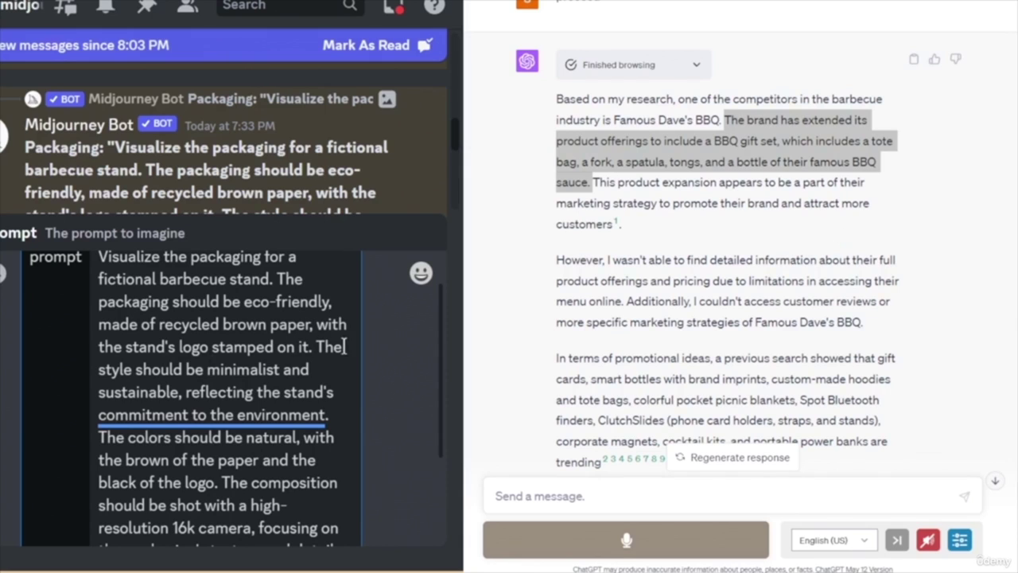
- Replace the recycled-paper phrase with 'include' plus the BBQ gift set sentence, then submit
left_click(787, 141)
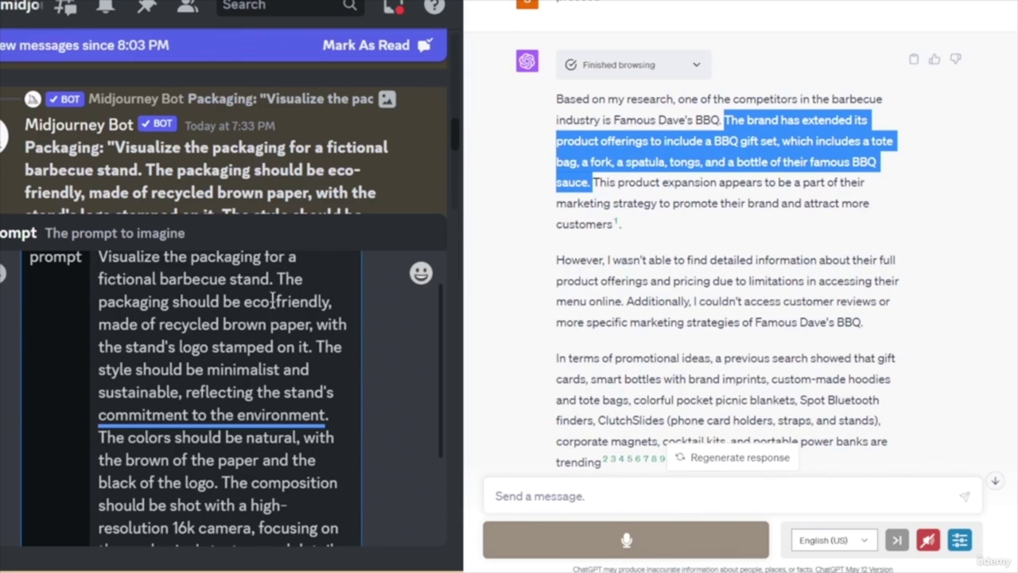
left_click_drag(221, 302, 312, 322)
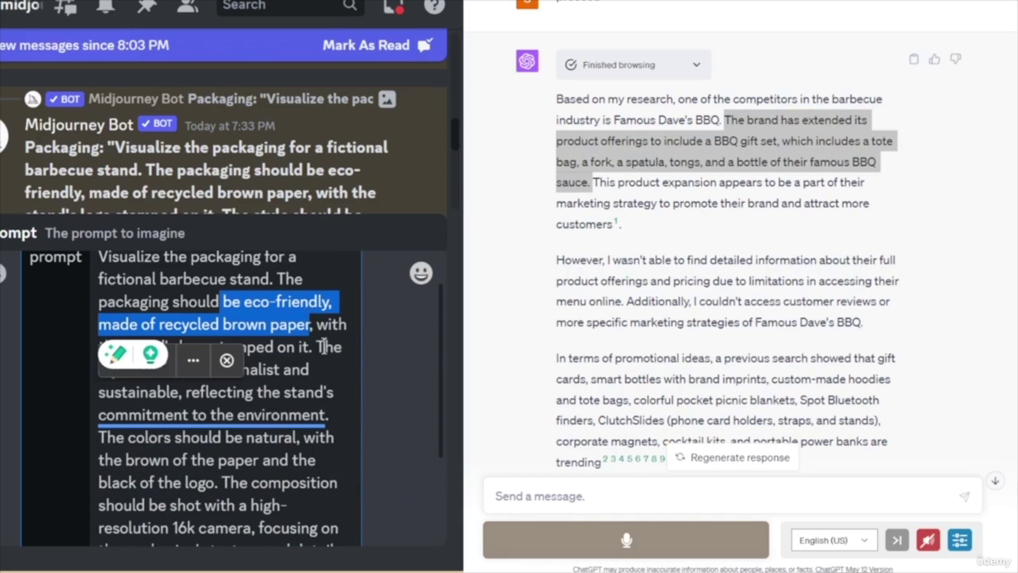
key("BackSpace")
type("include")
type("The brand has extended its product offerings to include a BBQ gift set, which includes a tote bag, a fork, a spatula, tongs, and a bottle of their famous BBQ sauce.")
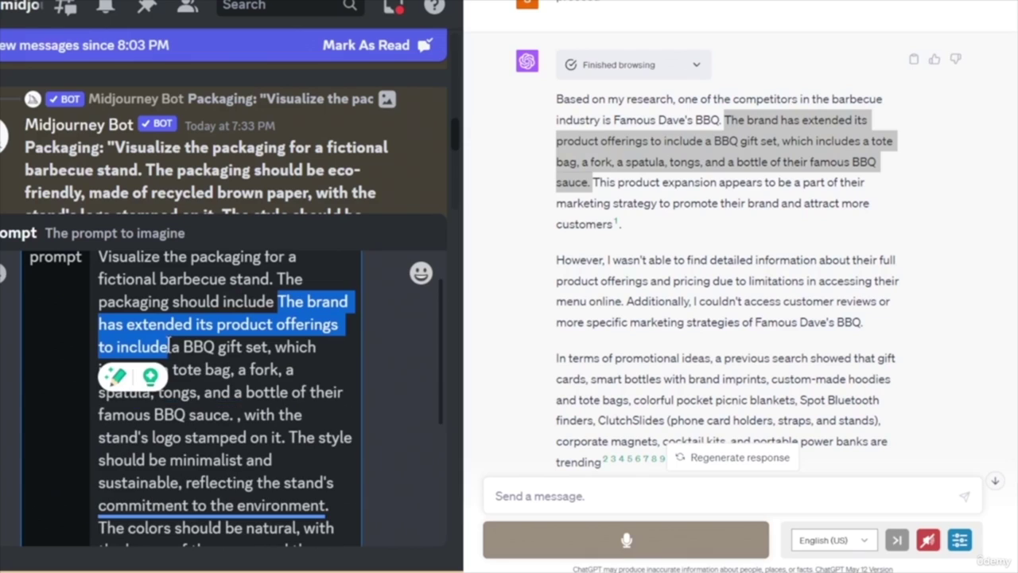
key("BackSpace")
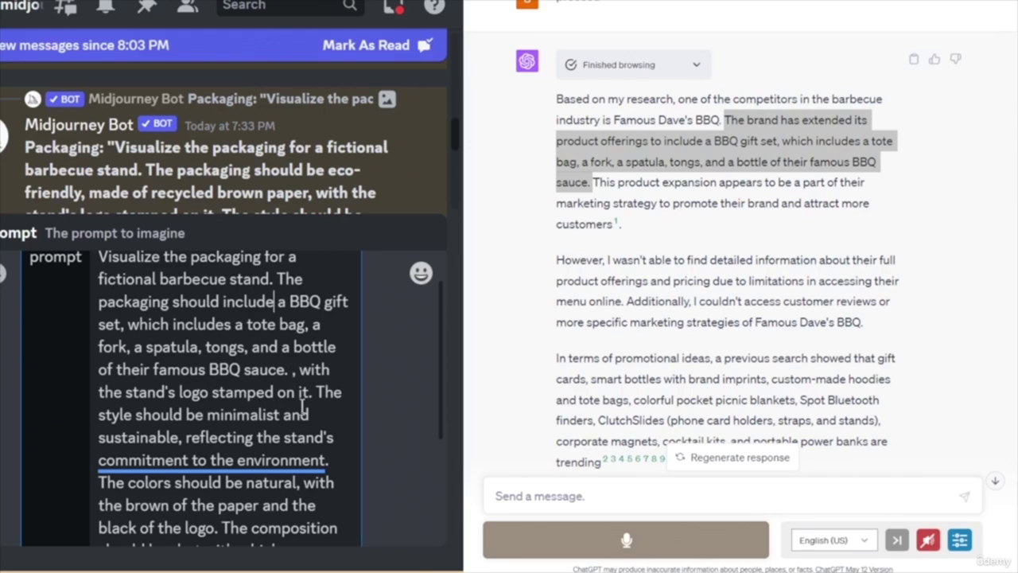
left_click(342, 504)
key("Return")
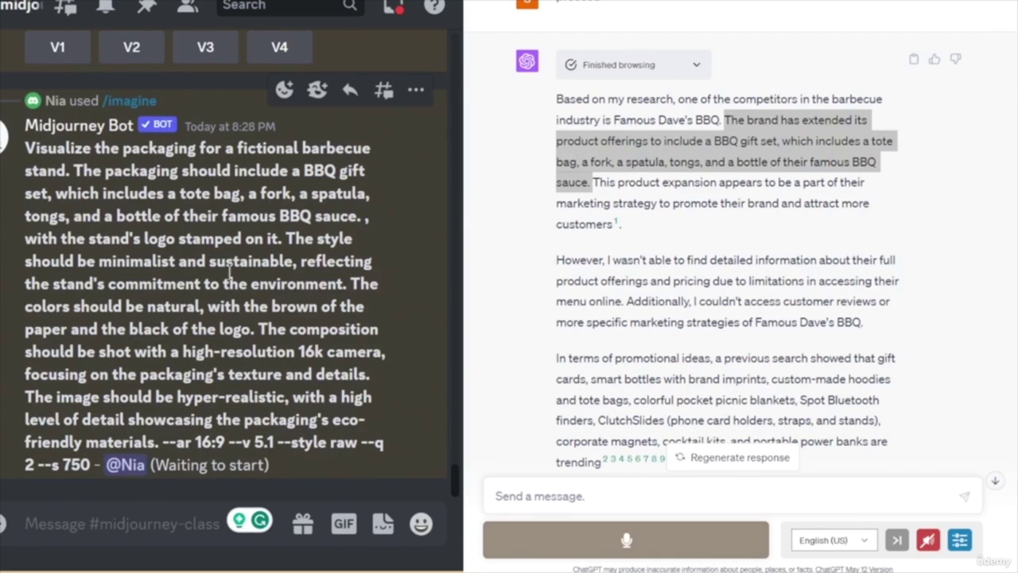
- Upscale the first, second and third BBQ gift-set packaging variations from the grid
scroll(391, 382, "up", 1)
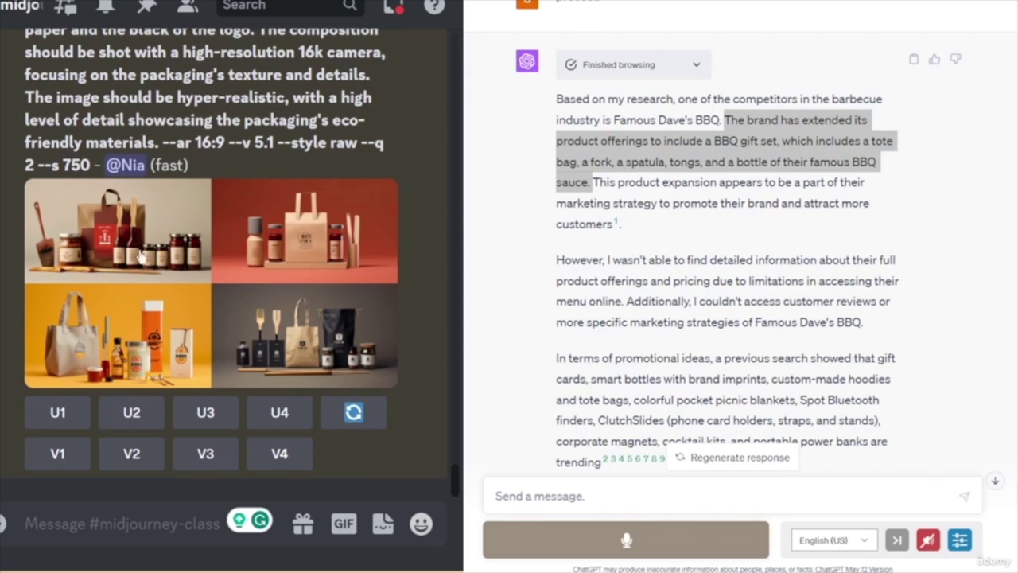
left_click(64, 412)
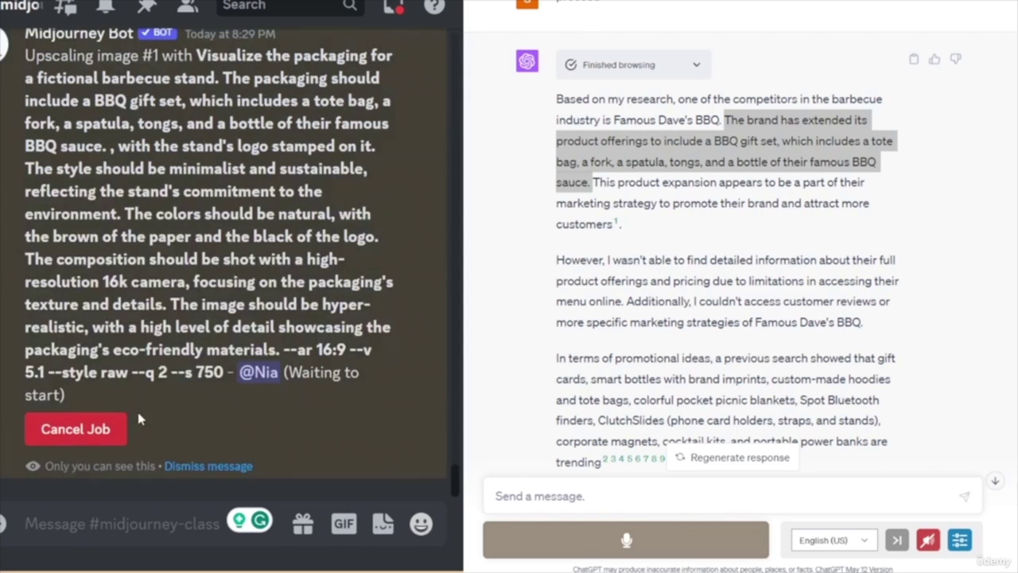
scroll(143, 312, "up", 5)
left_click(131, 323)
left_click(206, 323)
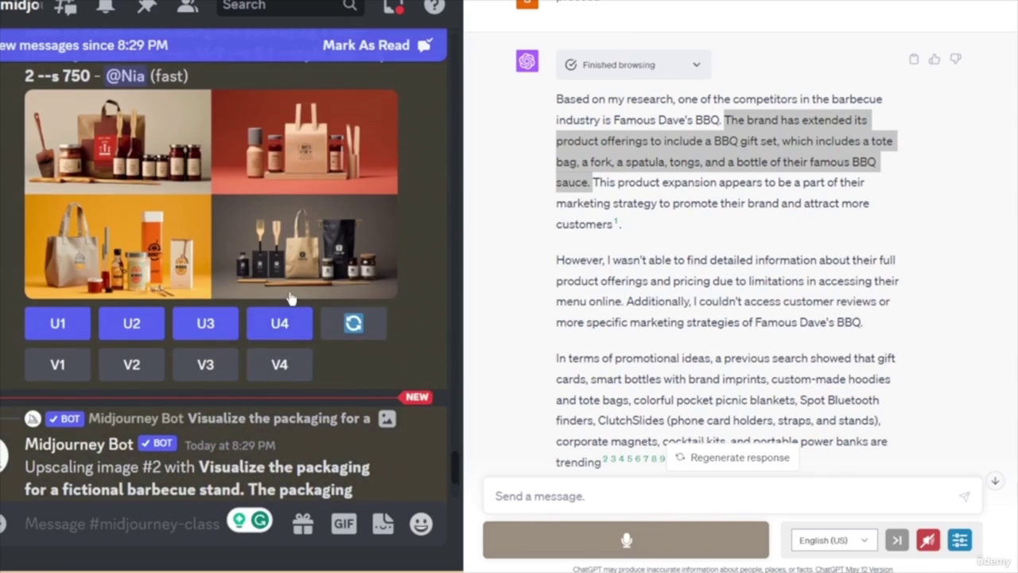
scroll(329, 342, "down", 5)
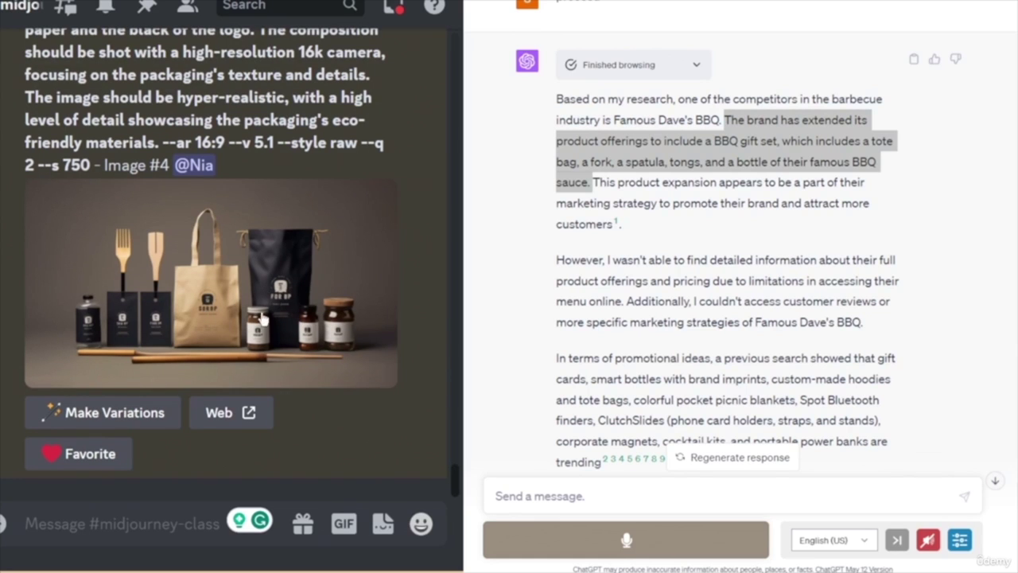
scroll(259, 318, "up", 3)
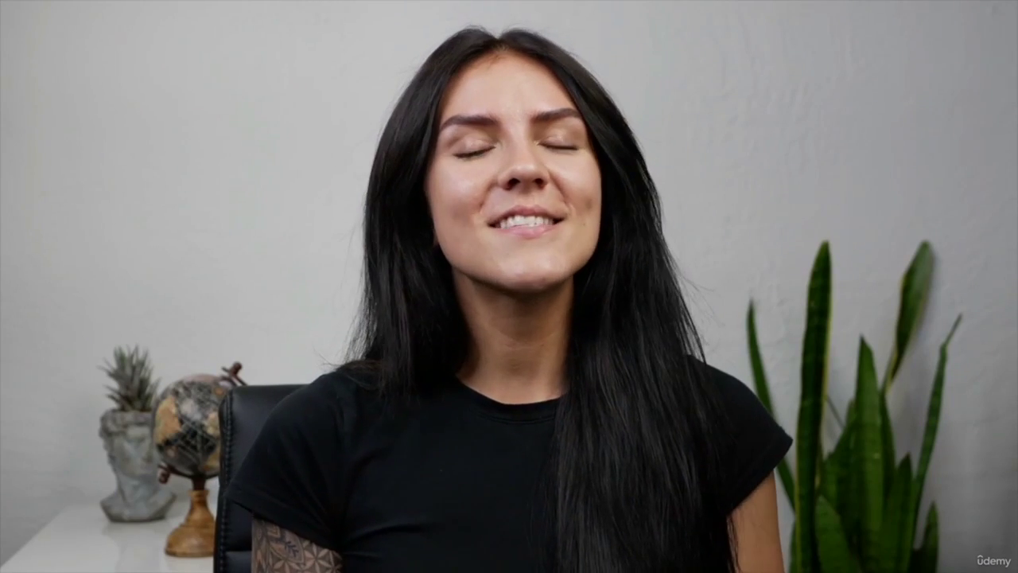